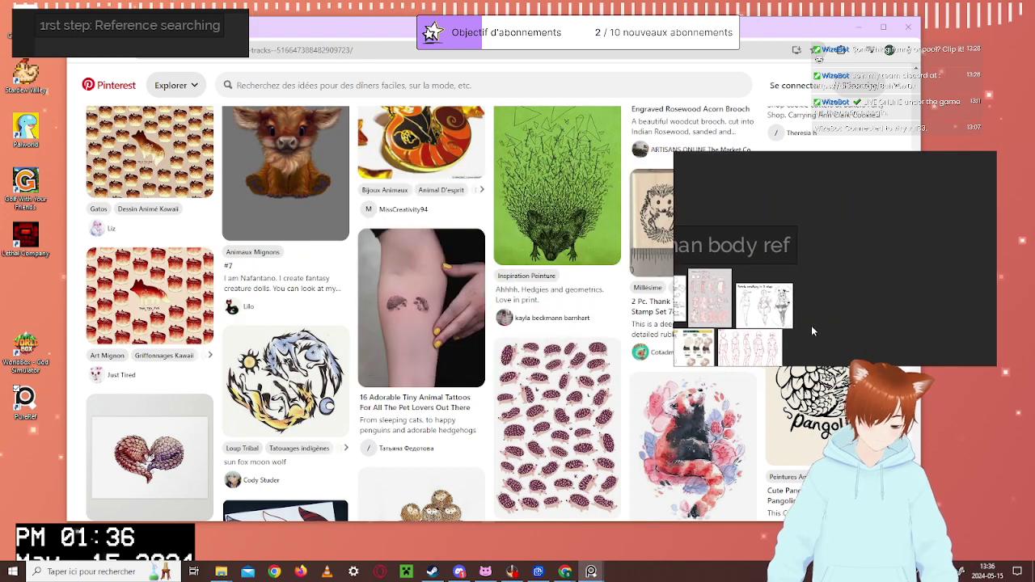
Browse the Pinterest red panda and animal pins and look over the human body references on the reference board
{"action": "scroll", "coordinate": [421, 307], "scroll_direction": "up", "scroll_amount": 4}
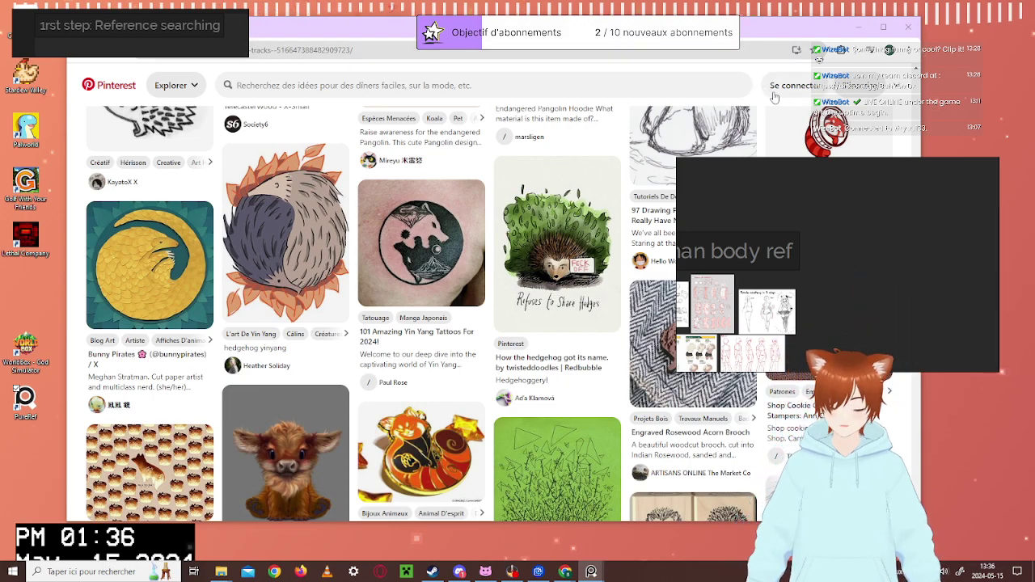
{"action": "scroll", "coordinate": [880, 255], "scroll_direction": "down", "scroll_amount": 4}
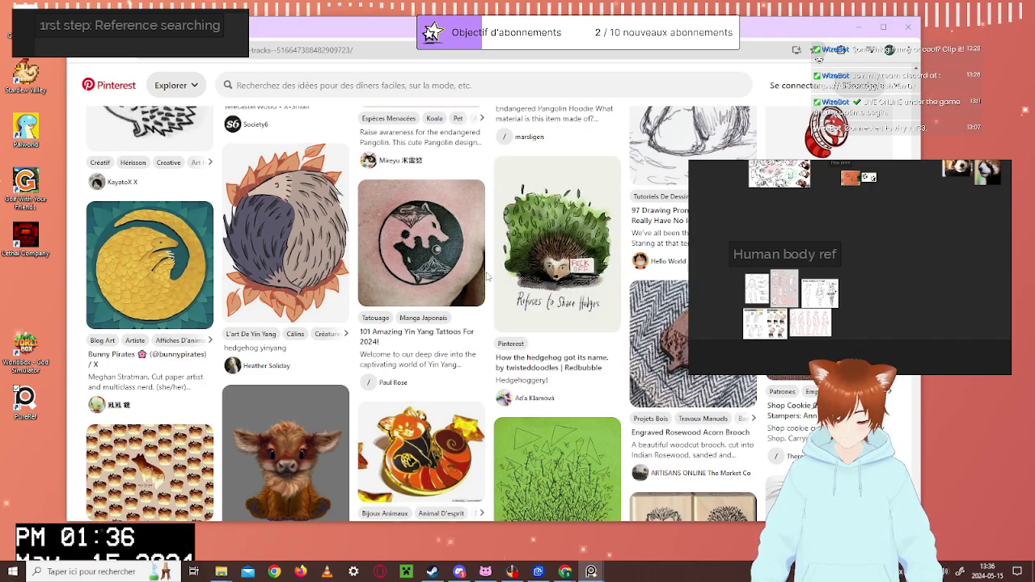
{"action": "scroll", "coordinate": [517, 259], "scroll_direction": "down", "scroll_amount": 5}
{"action": "scroll", "coordinate": [486, 263], "scroll_direction": "up", "scroll_amount": 5}
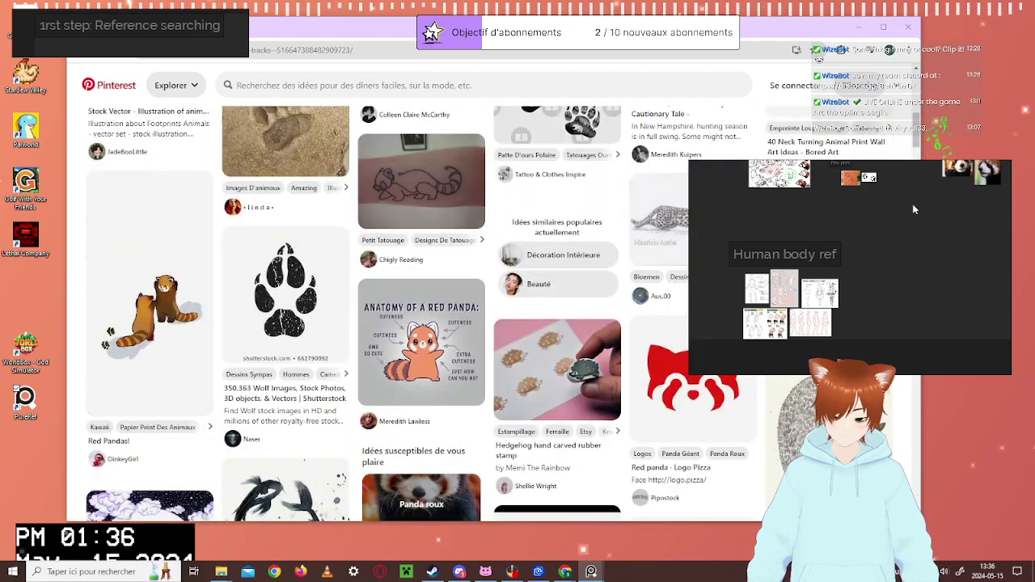
{"action": "mouse_move", "coordinate": [905, 214]}
{"action": "left_mouse_down"}
{"action": "mouse_move", "coordinate": [897, 289]}
{"action": "mouse_move", "coordinate": [823, 305]}
{"action": "mouse_move", "coordinate": [843, 323]}
{"action": "mouse_move", "coordinate": [913, 296]}
{"action": "left_mouse_up"}
{"action": "left_click_drag", "start_coordinate": [863, 213], "coordinate": [844, 233]}
{"action": "scroll", "coordinate": [887, 272], "scroll_direction": "down", "scroll_amount": 2}
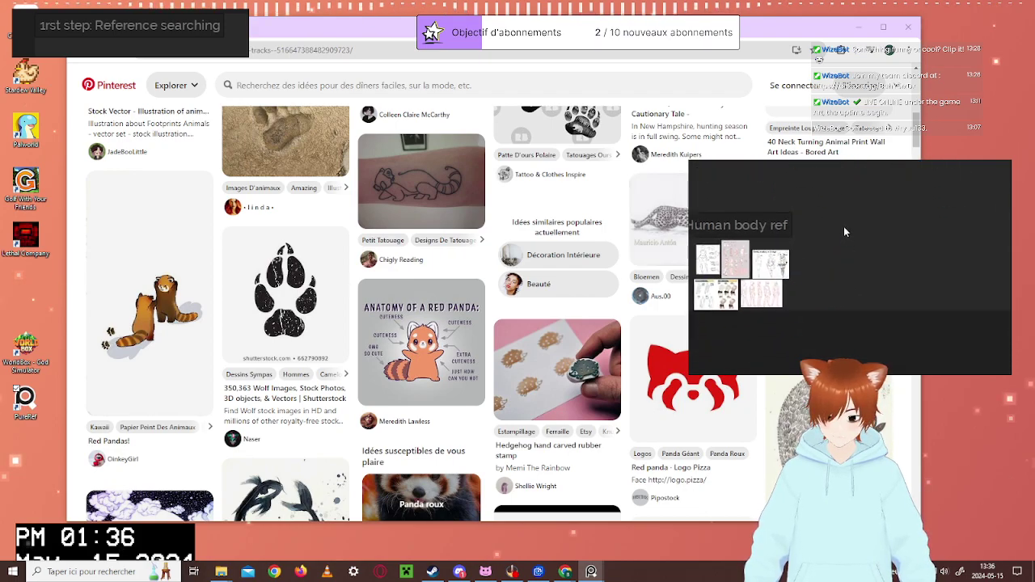
{"action": "scroll", "coordinate": [856, 282], "scroll_direction": "up", "scroll_amount": 2}
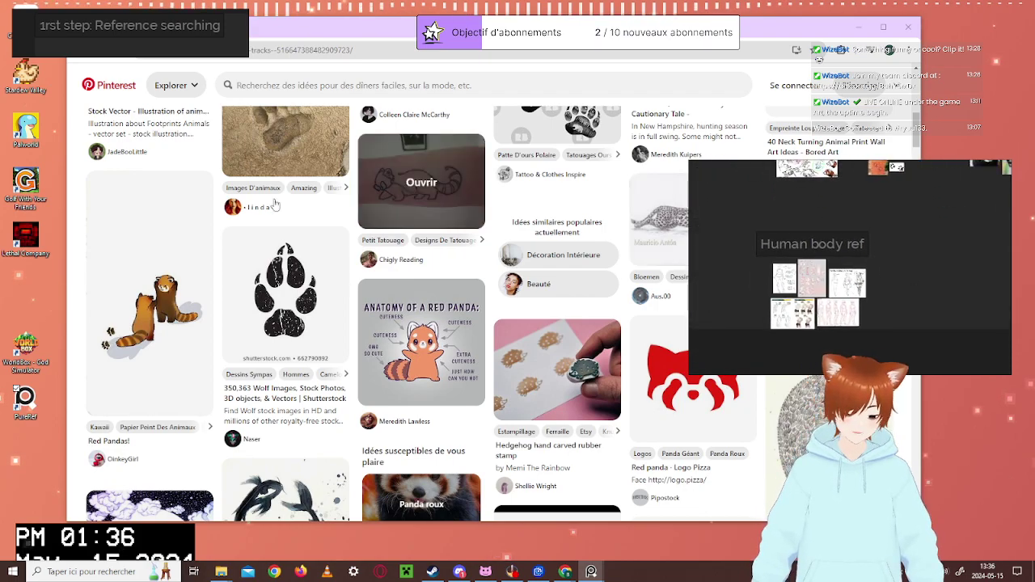
{"action": "scroll", "coordinate": [404, 162], "scroll_direction": "up", "scroll_amount": 10}
{"action": "left_click_drag", "start_coordinate": [325, 31], "coordinate": [364, 37]}
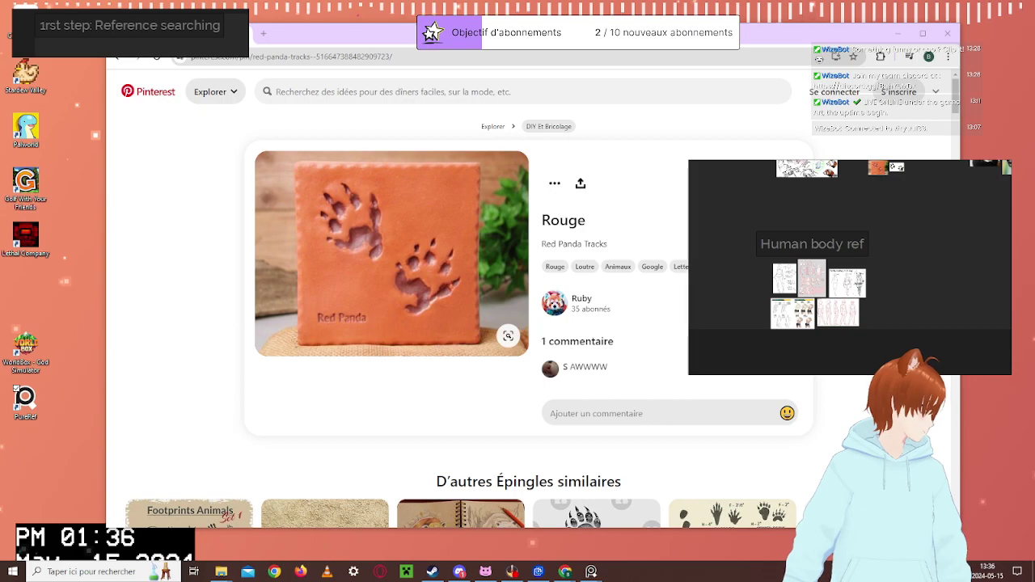
Find Krita (x64) in the system search and launch it
{"action": "key", "text": "super"}
{"action": "type", "text": "jr"}
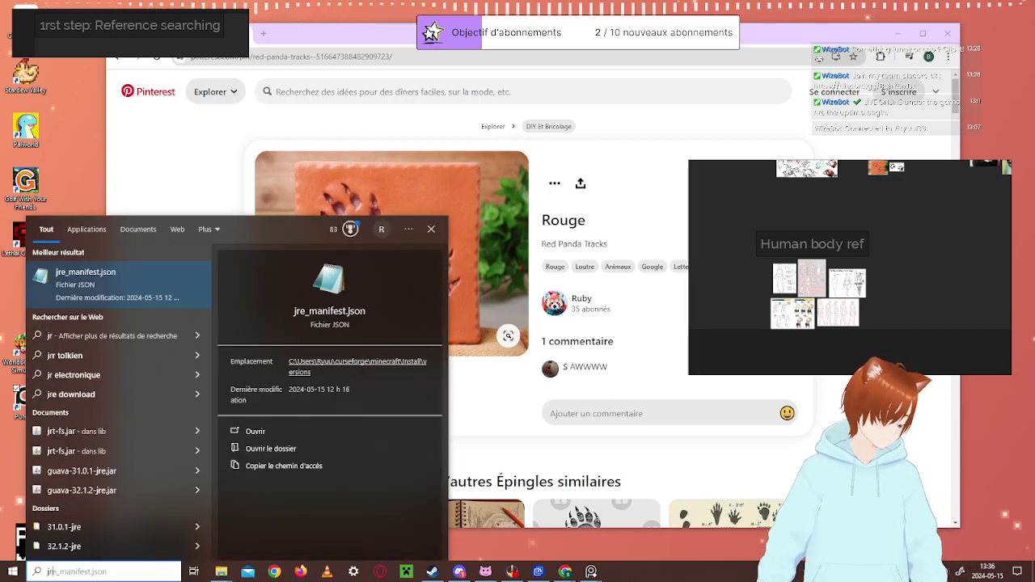
{"action": "key", "text": "BackSpace"}
{"action": "key", "text": "BackSpace"}
{"action": "type", "text": "k"}
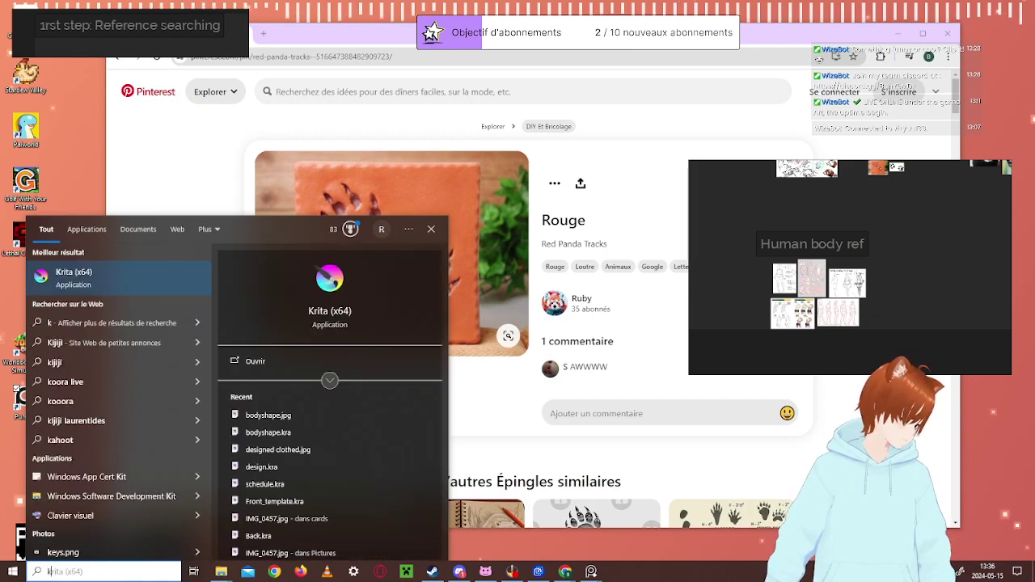
{"action": "key", "text": "Return"}
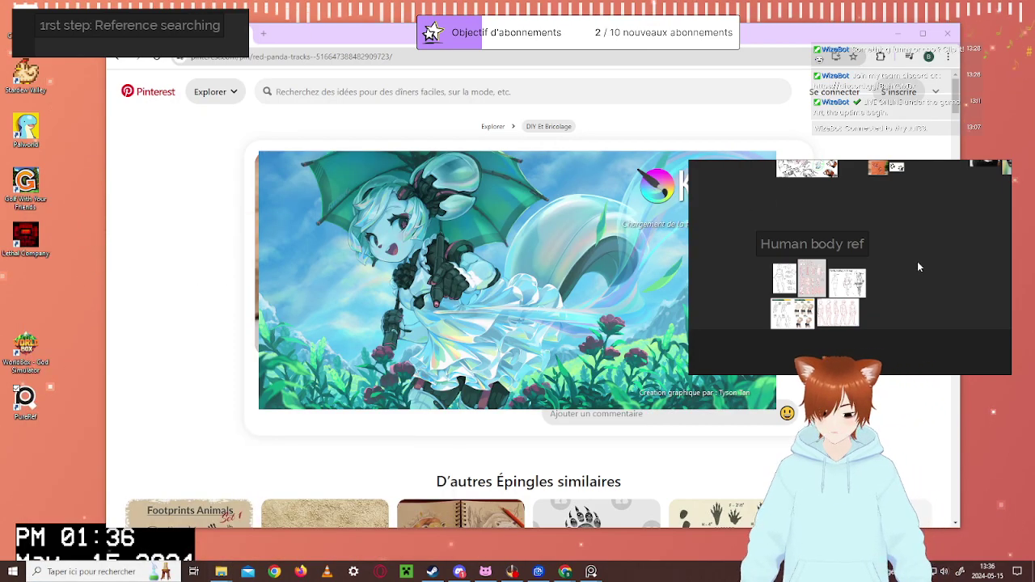
Move the reference board up out of the way and maximize the Krita window
{"action": "left_click_drag", "start_coordinate": [912, 251], "coordinate": [915, 111]}
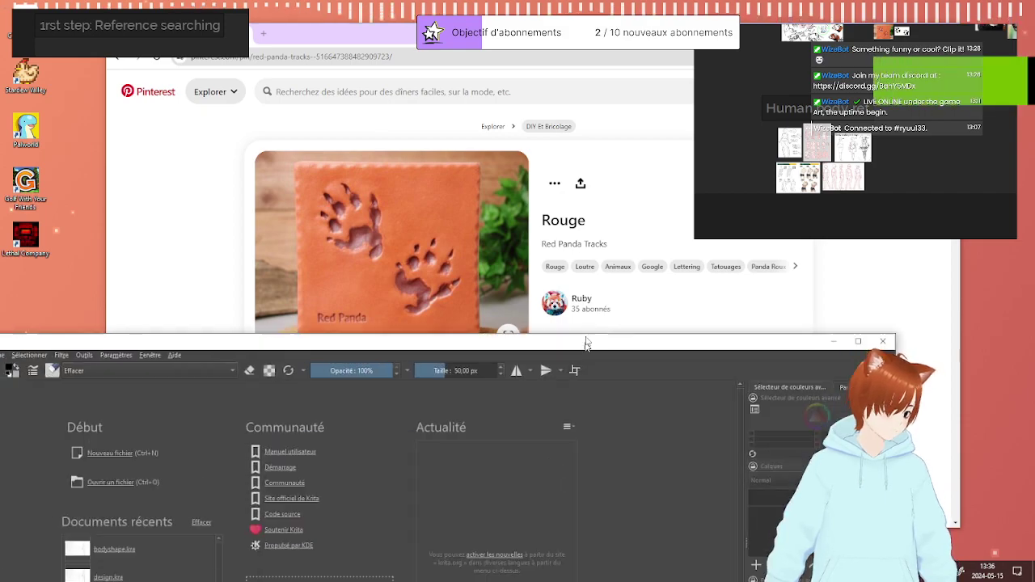
{"action": "left_click_drag", "start_coordinate": [864, 363], "coordinate": [616, 195]}
{"action": "left_click", "coordinate": [616, 182]}
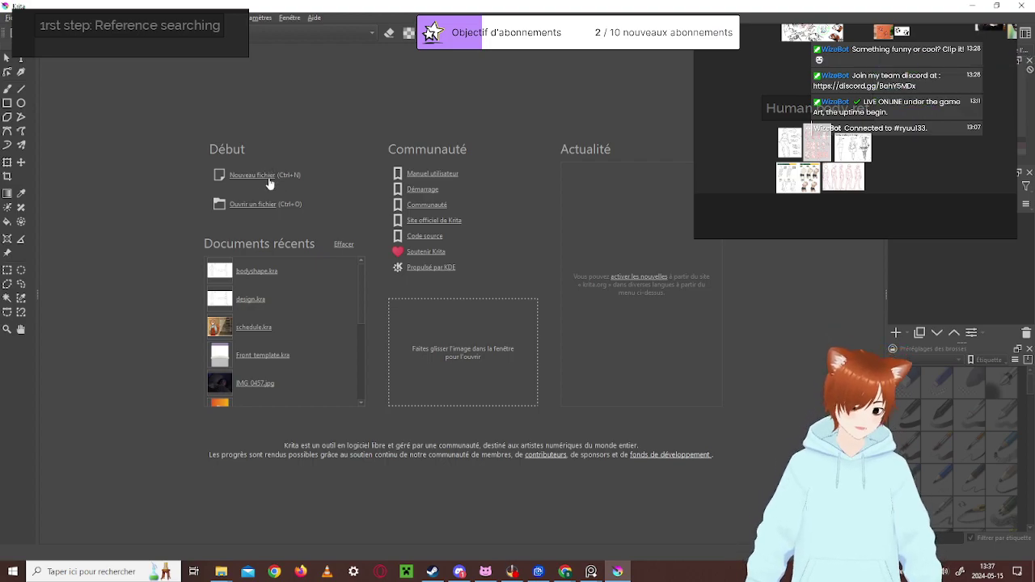
Create a new document from the design template "Style présentation A3 paysage" (4960x3508, 300dpi RGB, 8bit)
{"action": "left_click", "coordinate": [252, 175]}
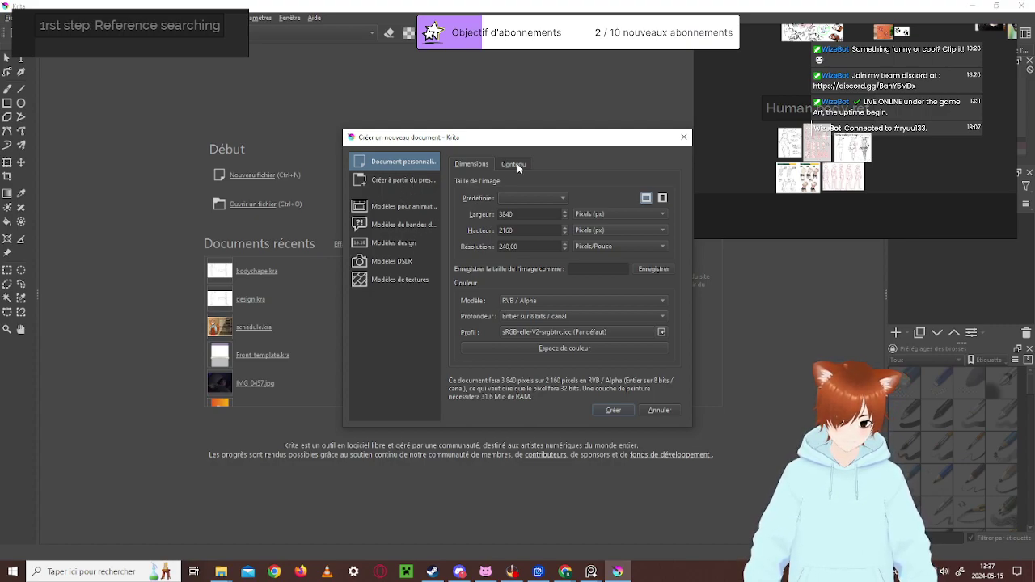
{"action": "left_click", "coordinate": [530, 198]}
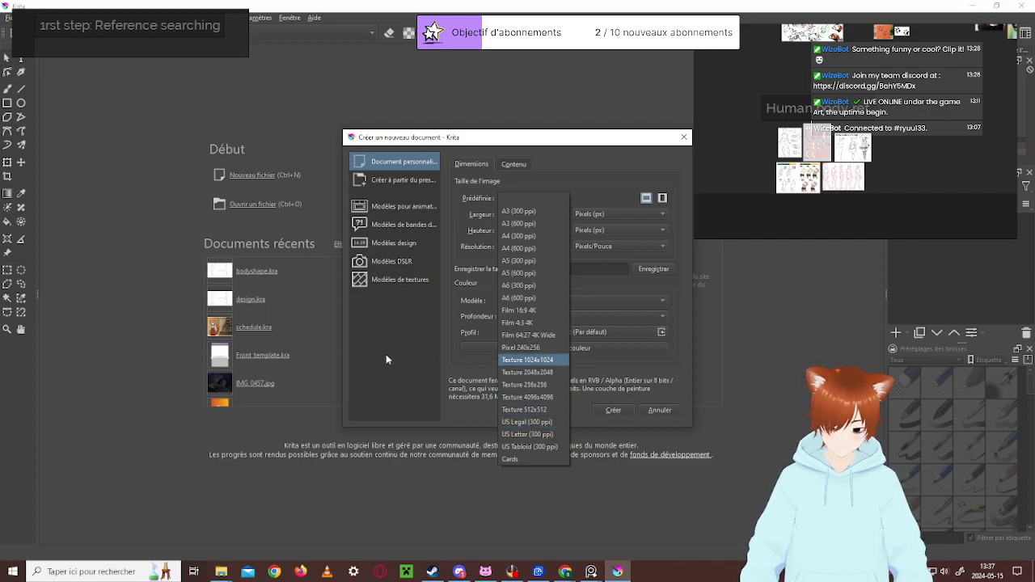
{"action": "left_click", "coordinate": [555, 273]}
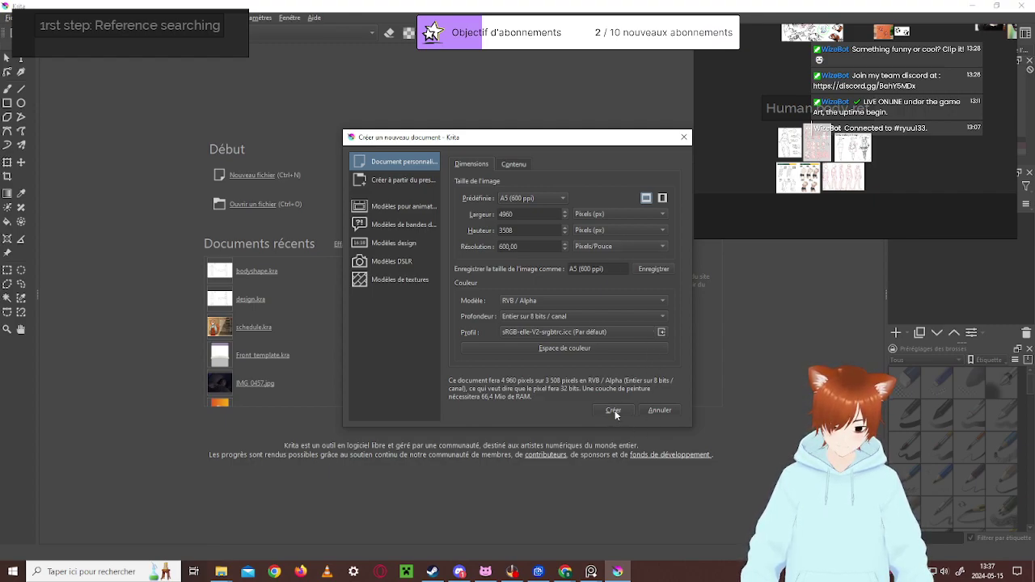
{"action": "left_click", "coordinate": [382, 245]}
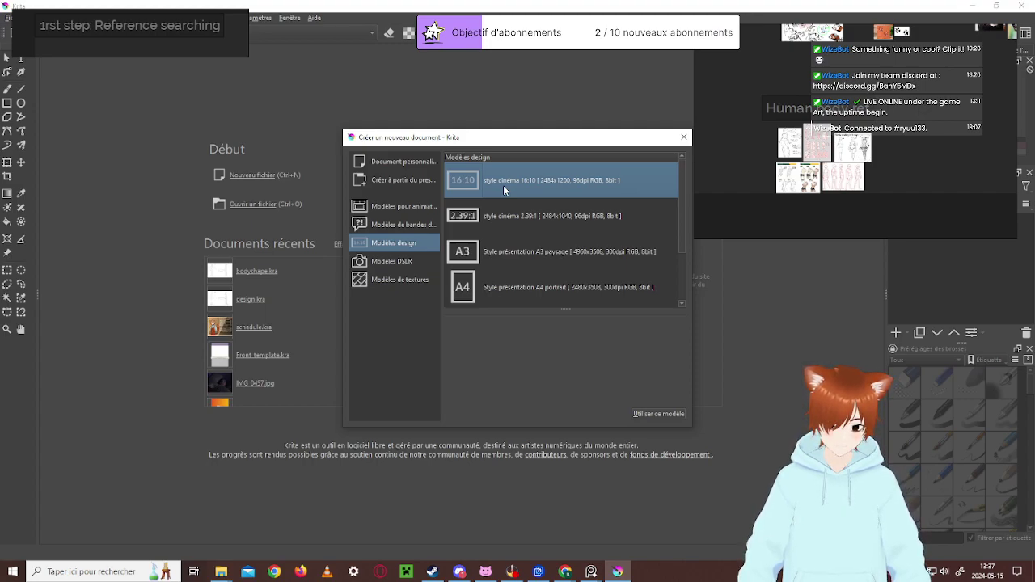
{"action": "scroll", "coordinate": [504, 200], "scroll_direction": "down", "scroll_amount": 2}
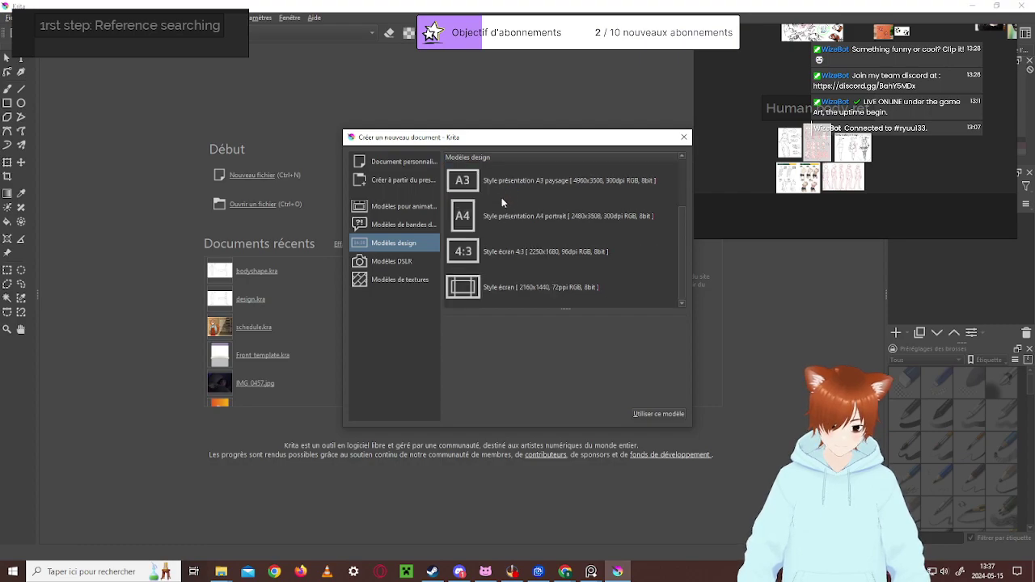
{"action": "left_click", "coordinate": [514, 176]}
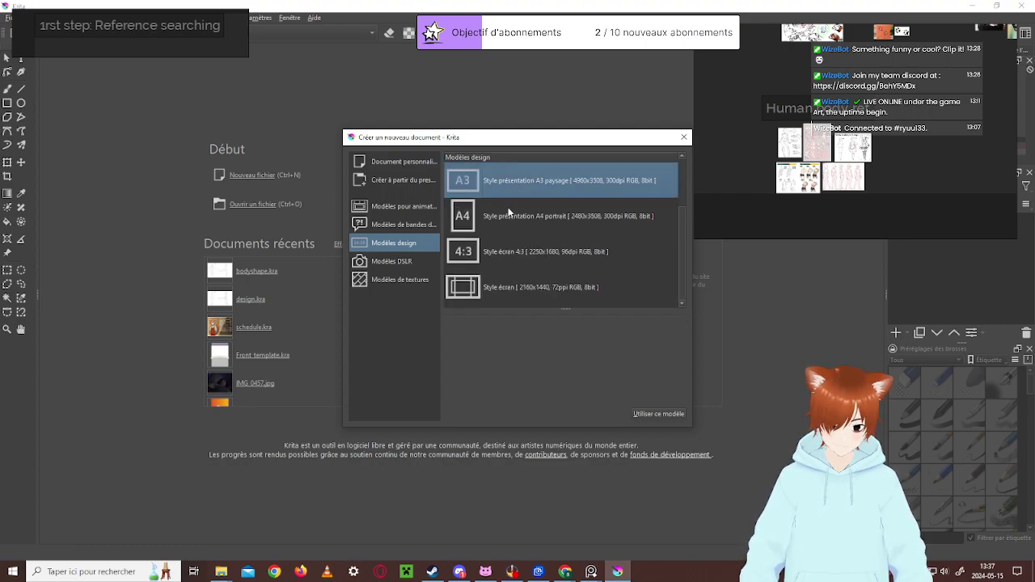
{"action": "scroll", "coordinate": [508, 207], "scroll_direction": "up", "scroll_amount": 2}
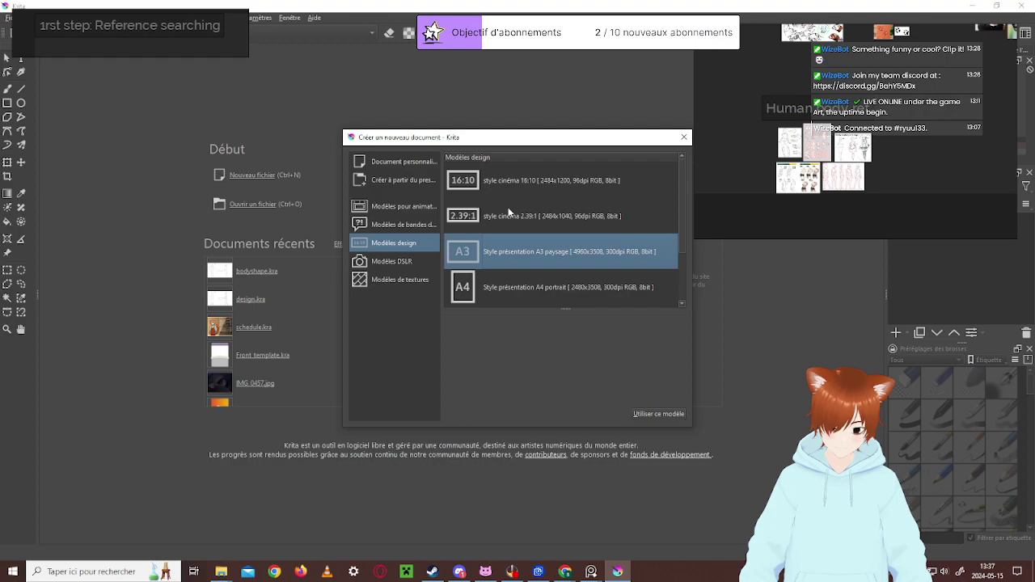
{"action": "scroll", "coordinate": [508, 212], "scroll_direction": "down", "scroll_amount": 2}
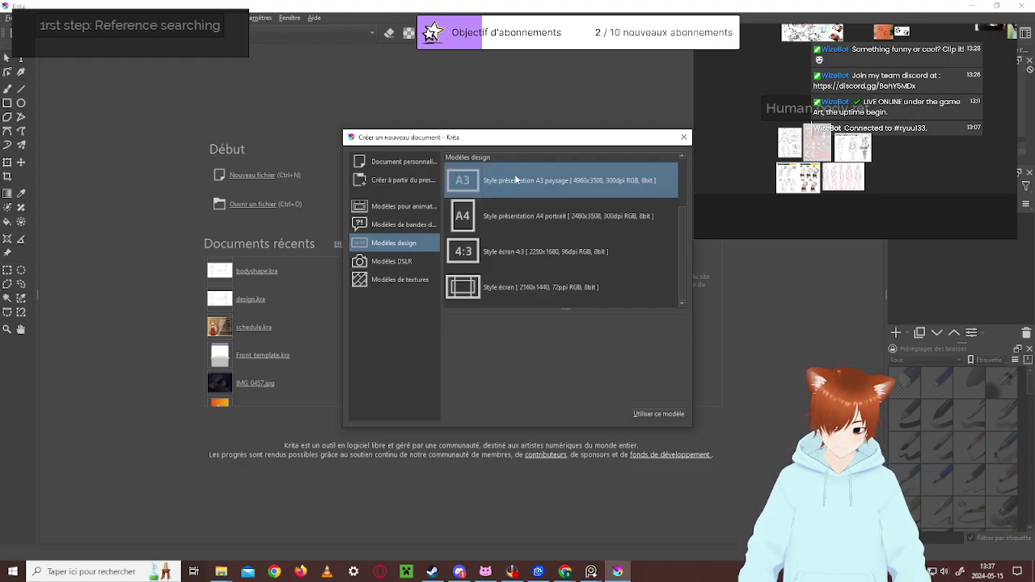
{"action": "double_click", "coordinate": [516, 184]}
{"action": "scroll", "coordinate": [720, 340], "scroll_direction": "down", "scroll_amount": 2}
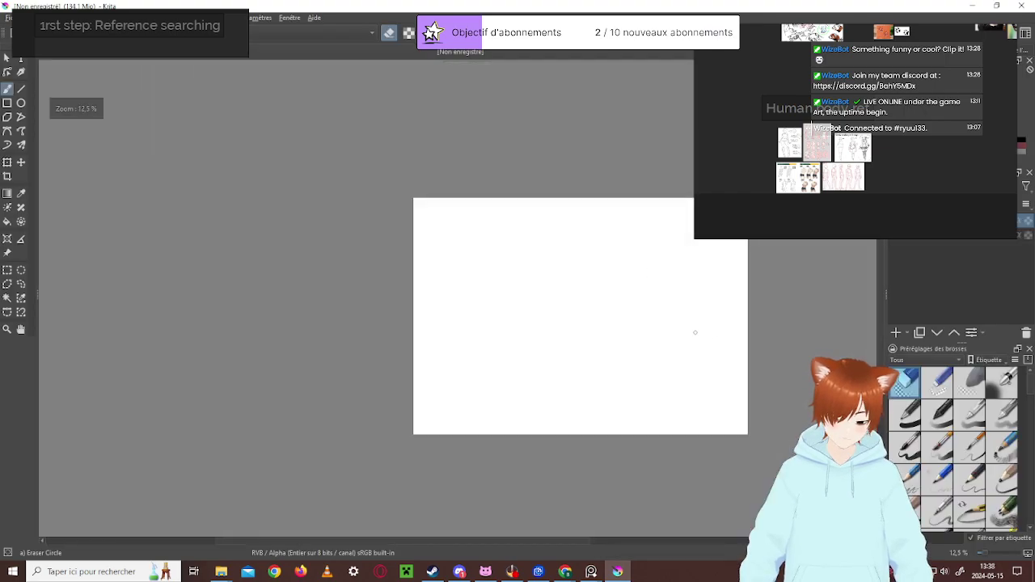
{"action": "scroll", "coordinate": [646, 329], "scroll_direction": "up", "scroll_amount": 2}
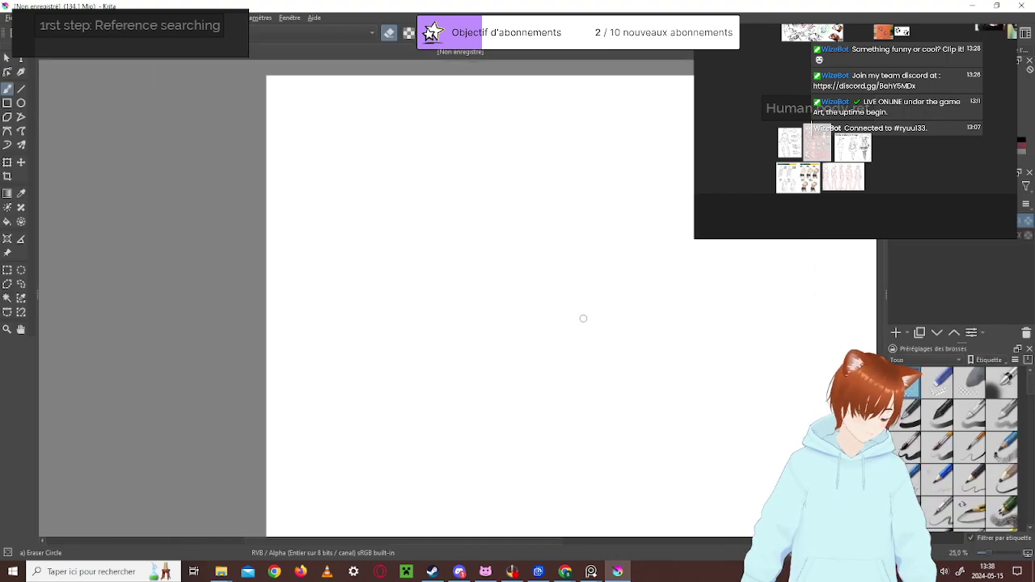
{"action": "scroll", "coordinate": [541, 312], "scroll_direction": "down", "scroll_amount": 1}
{"action": "scroll", "coordinate": [541, 311], "scroll_direction": "up", "scroll_amount": 1}
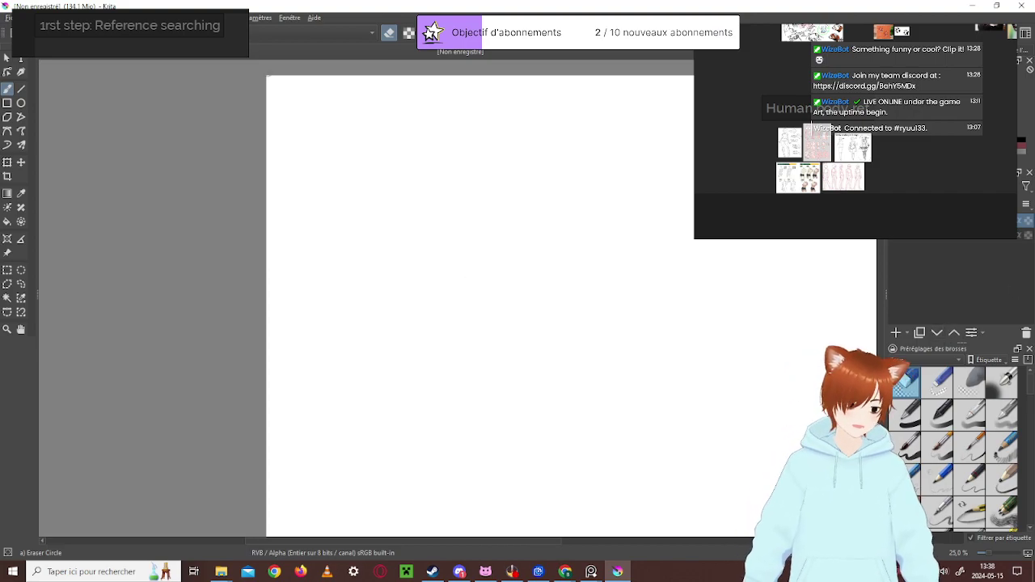
Duplicate the note "1rst step: Reference searching" in the notes window and change the copy's ordinal to "2nd"
{"action": "left_click", "coordinate": [52, 34]}
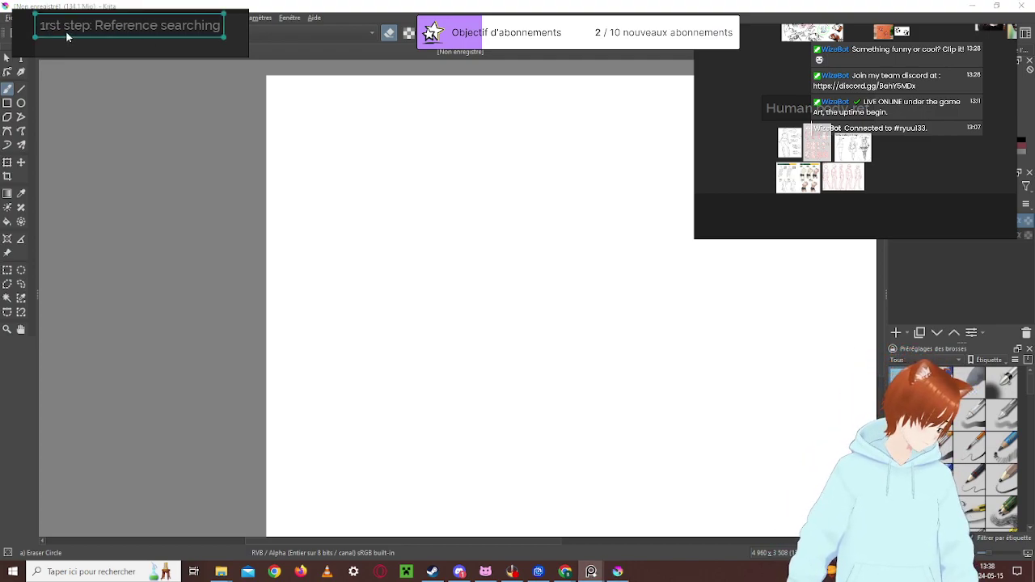
{"action": "key", "text": "ctrl+v"}
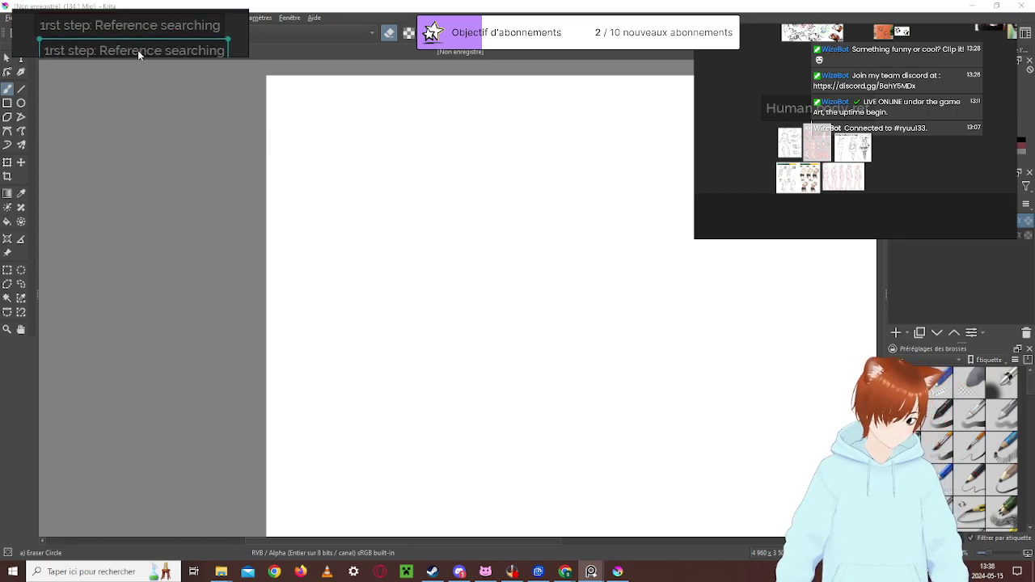
{"action": "double_click", "coordinate": [56, 47]}
{"action": "left_click", "coordinate": [56, 48]}
{"action": "key", "text": "BackSpace"}
{"action": "key", "text": "BackSpace"}
{"action": "key", "text": "BackSpace"}
{"action": "key", "text": "BackSpace"}
{"action": "key", "text": "BackSpace"}
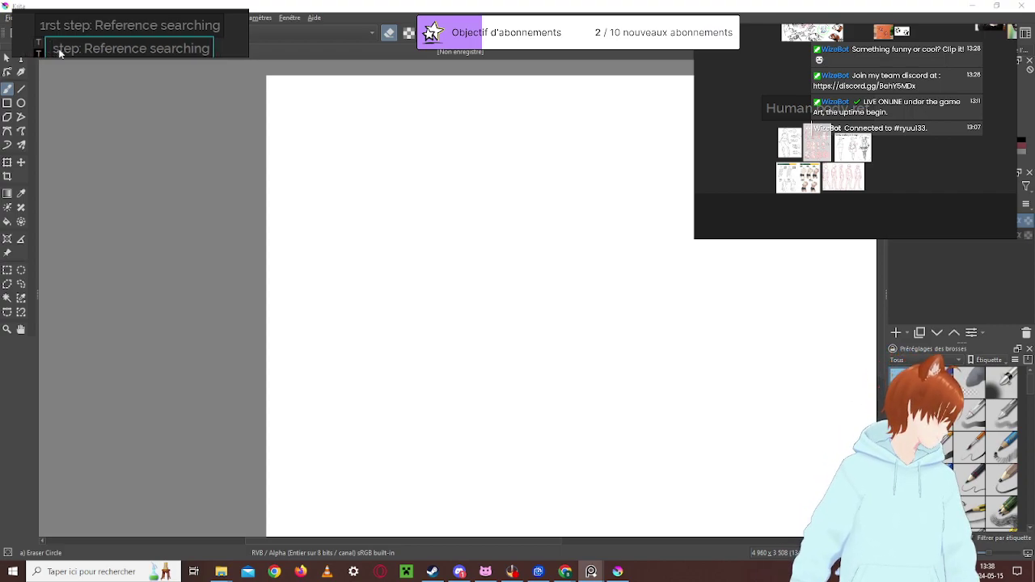
{"action": "type", "text": "2n"}
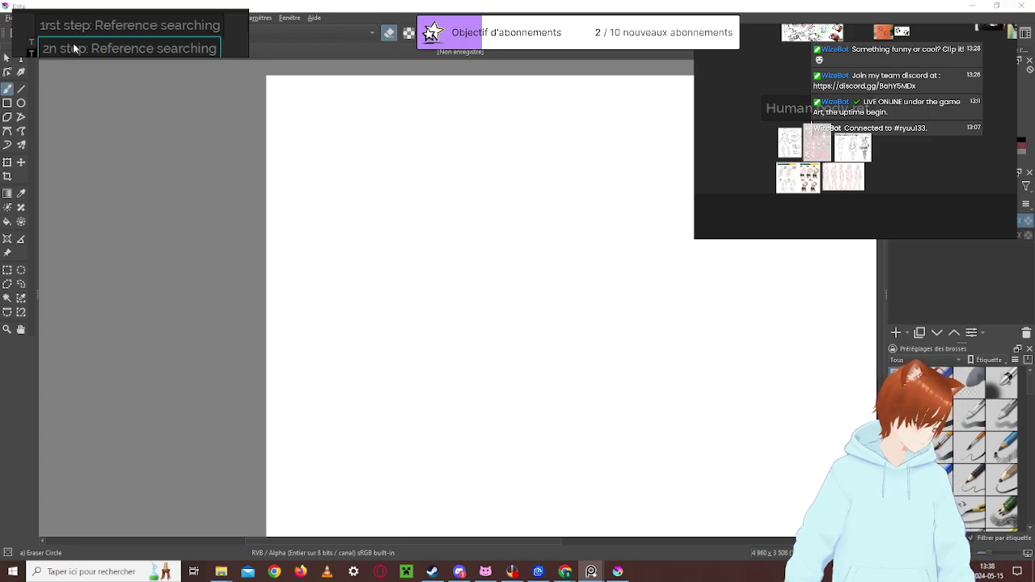
{"action": "type", "text": "d"}
Replace "Reference searching" in the second note with "Premellary sketches" and return to the Krita canvas
{"action": "left_click", "coordinate": [96, 49]}
{"action": "left_click_drag", "start_coordinate": [223, 52], "coordinate": [110, 52]}
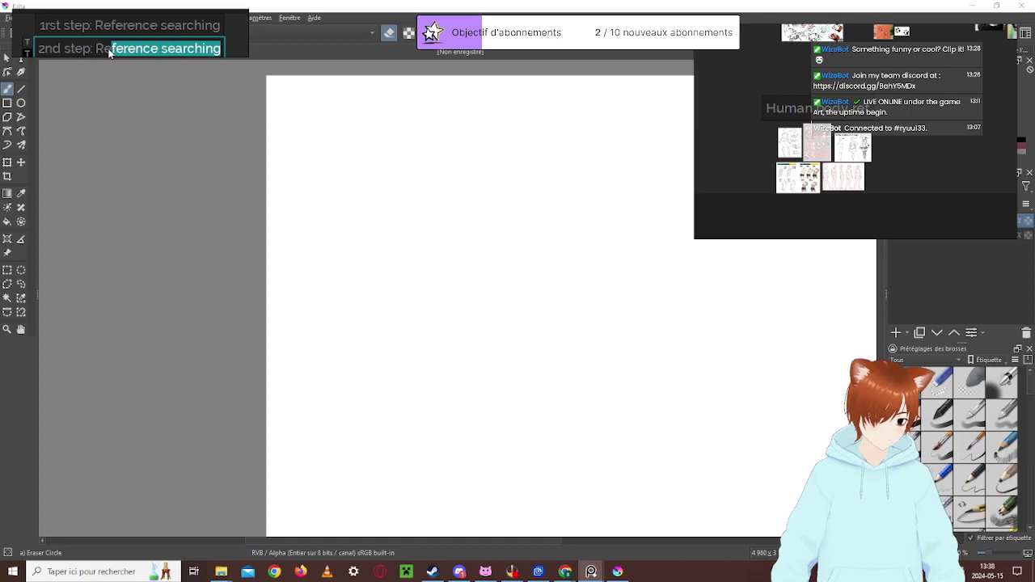
{"action": "type", "text": "P"}
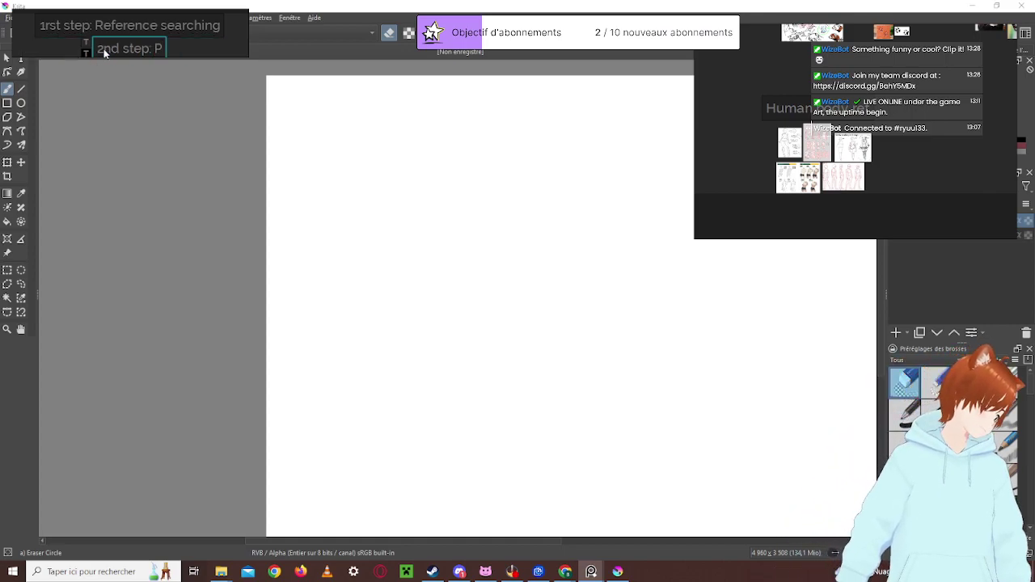
{"action": "type", "text": "remell"}
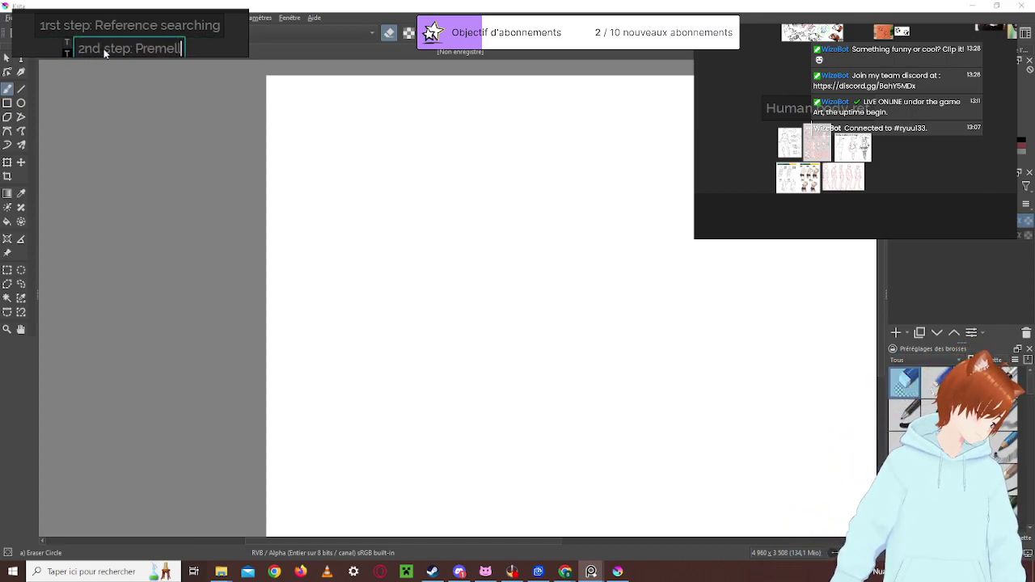
{"action": "type", "text": "ary ske"}
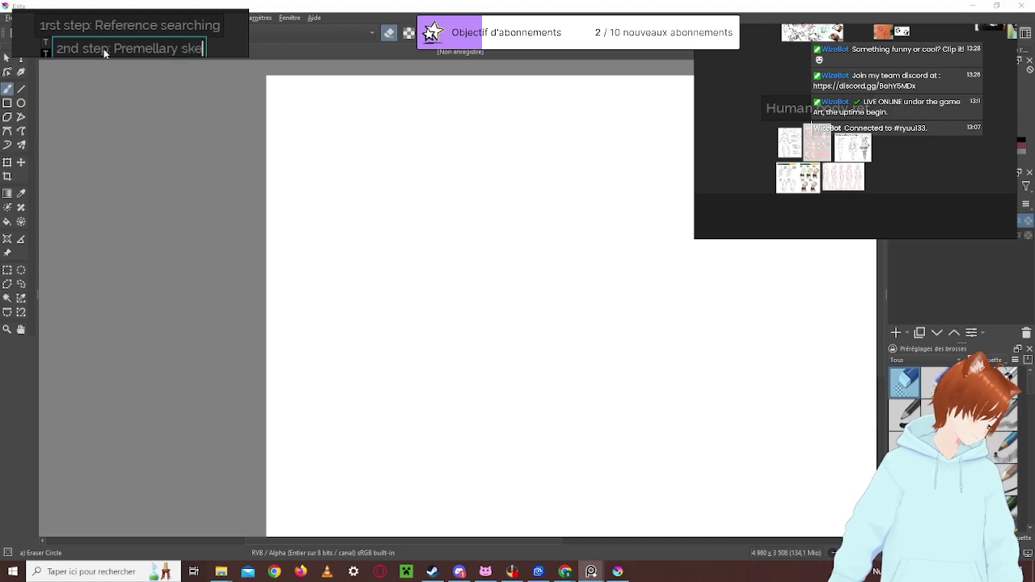
{"action": "type", "text": "tches"}
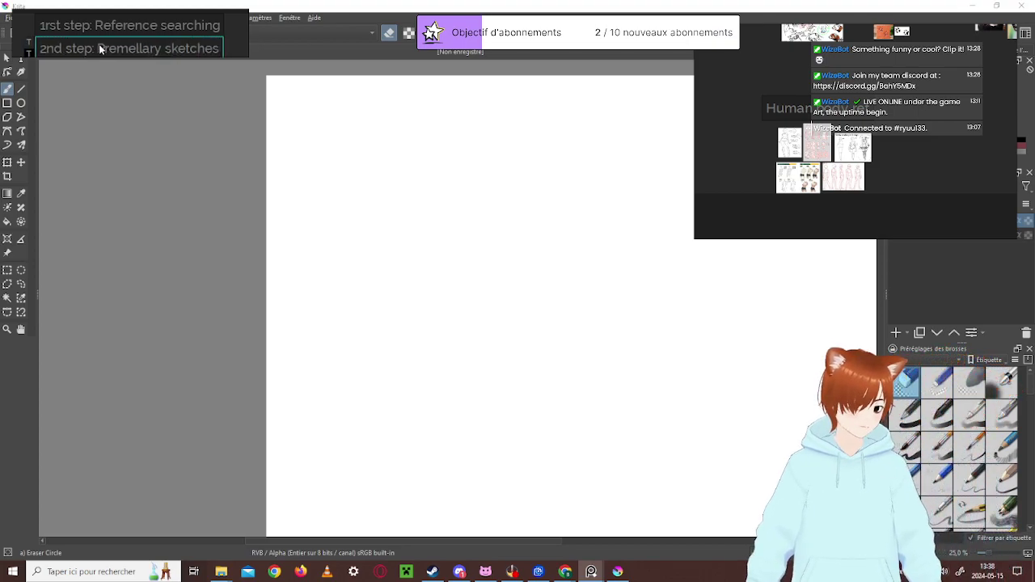
{"action": "key", "text": "alt+Tab"}
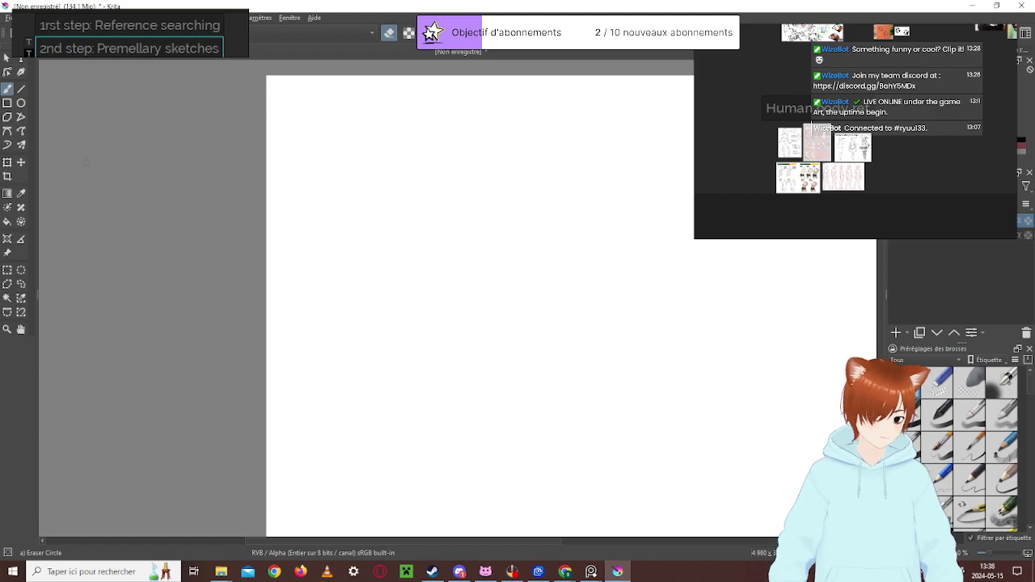
Move the step notes below Krita's toolbar, and place the body reference board at the workspace's lower left, shrunk closely around its images
{"action": "left_click_drag", "start_coordinate": [195, 32], "coordinate": [267, 86]}
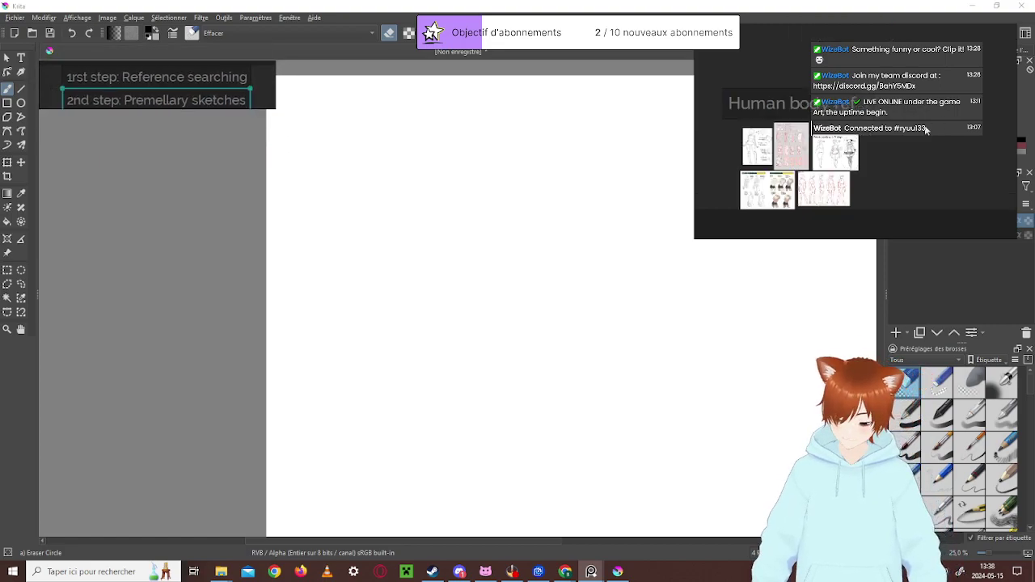
{"action": "left_click_drag", "start_coordinate": [929, 122], "coordinate": [233, 360]}
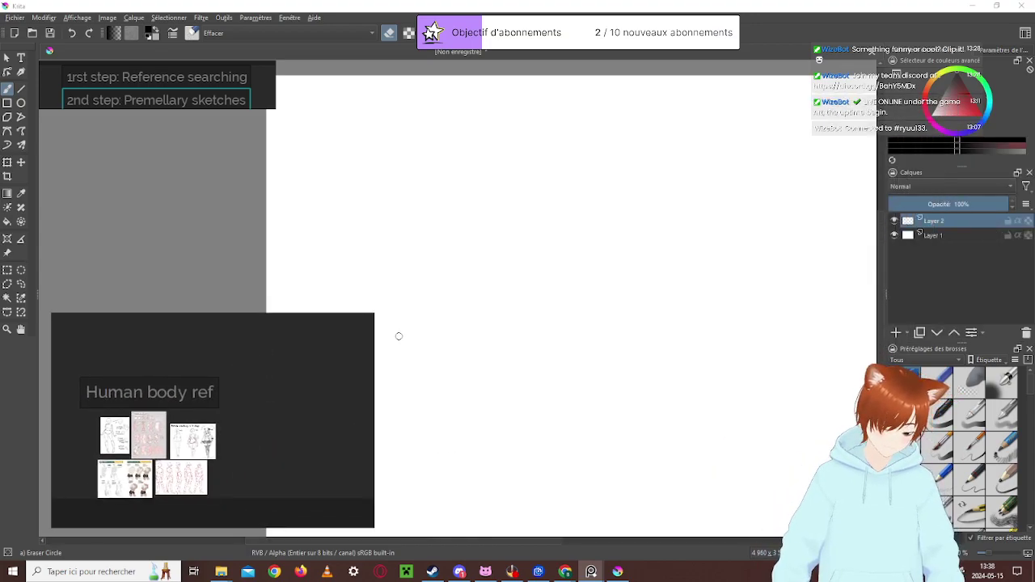
{"action": "left_click_drag", "start_coordinate": [370, 316], "coordinate": [236, 375]}
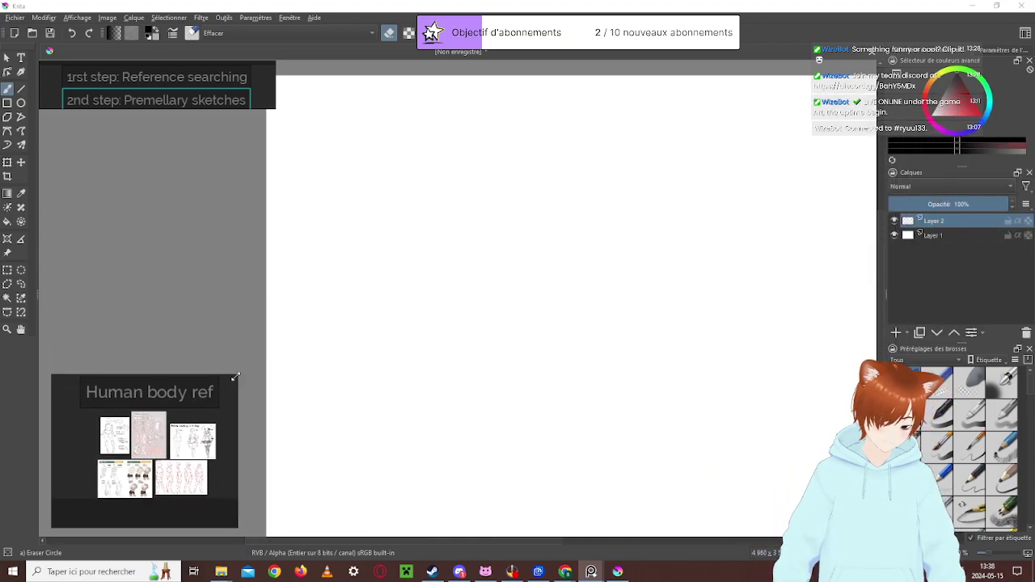
Move the reference board slightly higher beside the canvas and bring its red panda face photos into close view
{"action": "scroll", "coordinate": [146, 497], "scroll_direction": "up", "scroll_amount": 3}
{"action": "left_click_drag", "start_coordinate": [145, 447], "coordinate": [240, 510]}
{"action": "scroll", "coordinate": [103, 431], "scroll_direction": "up", "scroll_amount": 5}
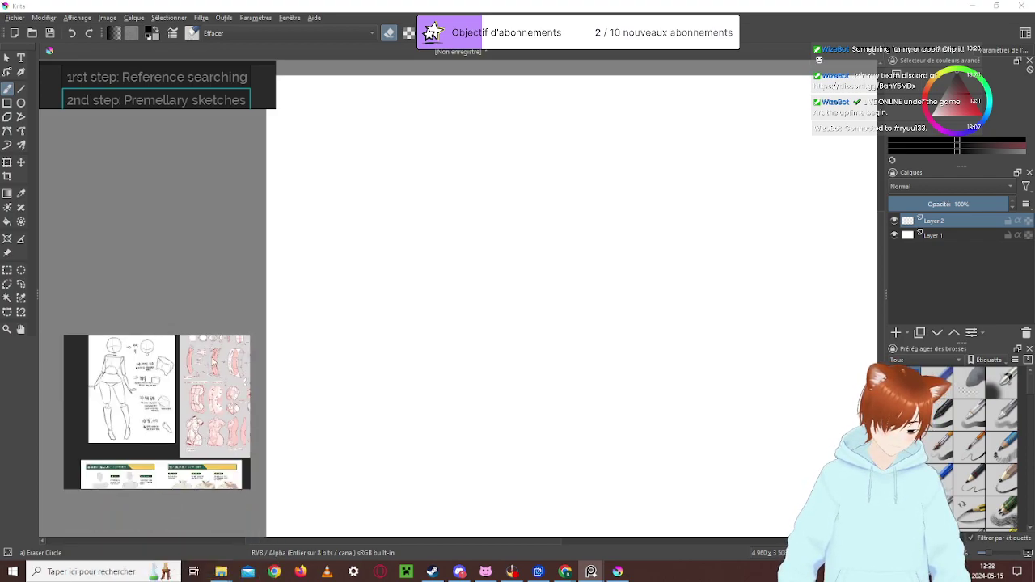
{"action": "scroll", "coordinate": [127, 444], "scroll_direction": "down", "scroll_amount": 4}
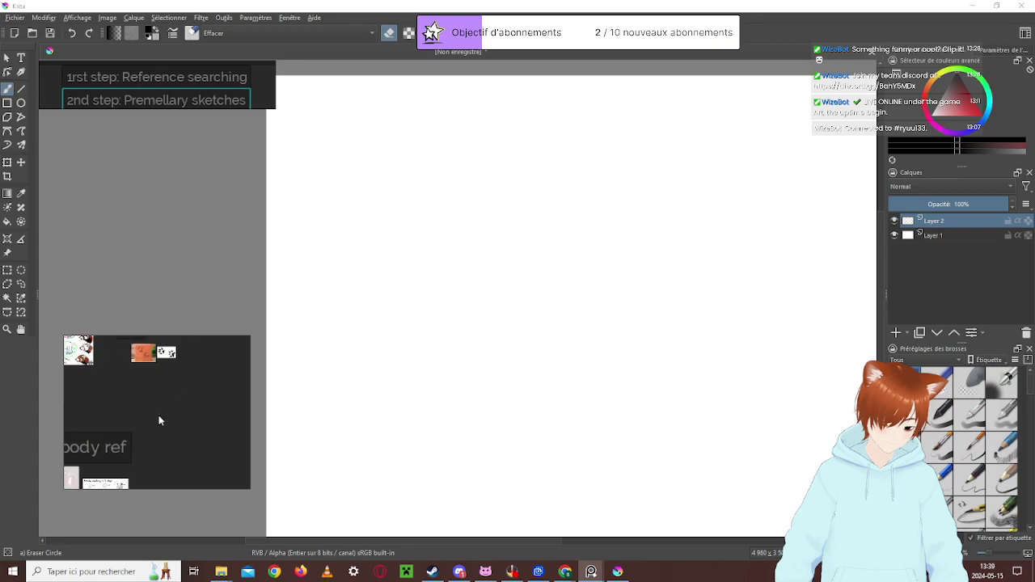
{"action": "left_click_drag", "start_coordinate": [171, 409], "coordinate": [127, 453]}
{"action": "scroll", "coordinate": [203, 429], "scroll_direction": "up", "scroll_amount": 3}
{"action": "left_click_drag", "start_coordinate": [203, 429], "coordinate": [116, 426]}
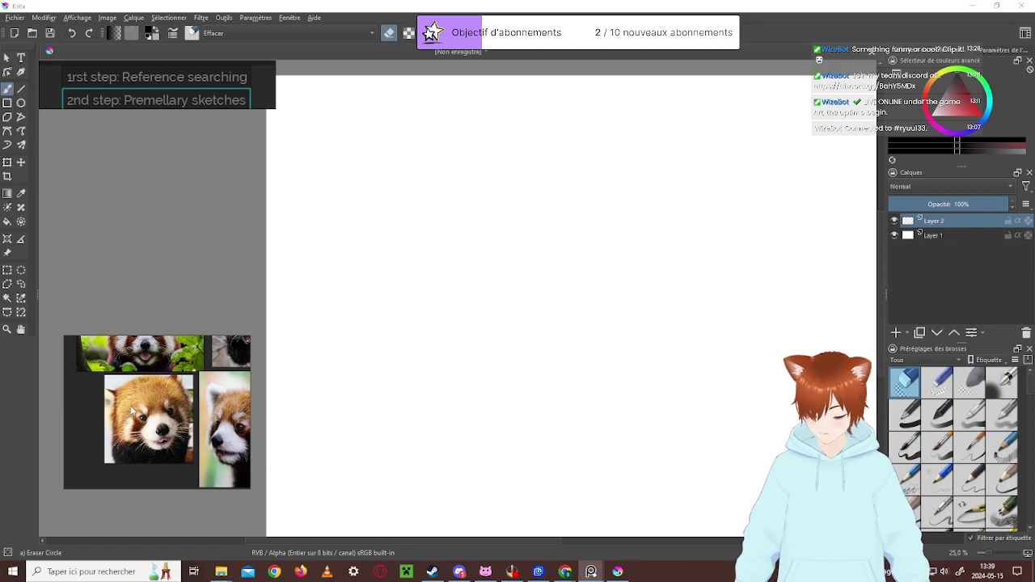
Try the Pencil 2b brush preset with a freehand test stroke on Layer 2 and undo it
{"action": "scroll", "coordinate": [1003, 412], "scroll_direction": "down", "scroll_amount": 2}
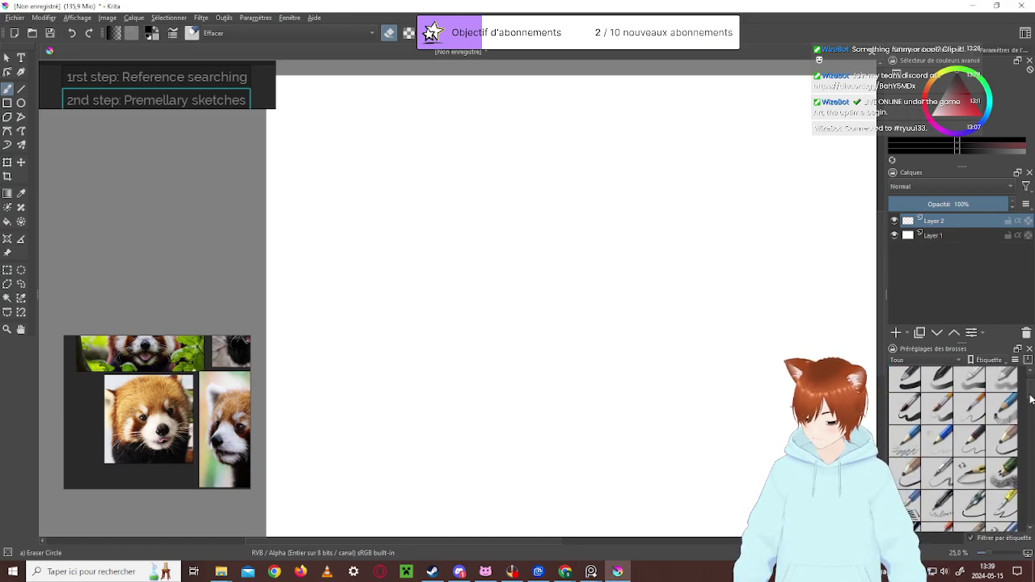
{"action": "left_click", "coordinate": [1003, 415]}
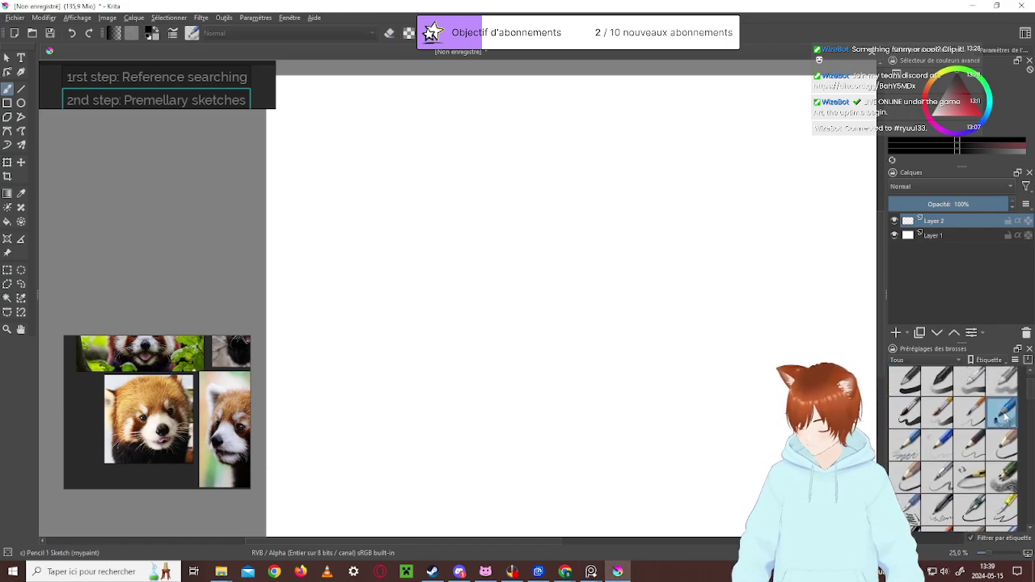
{"action": "left_click", "coordinate": [905, 443]}
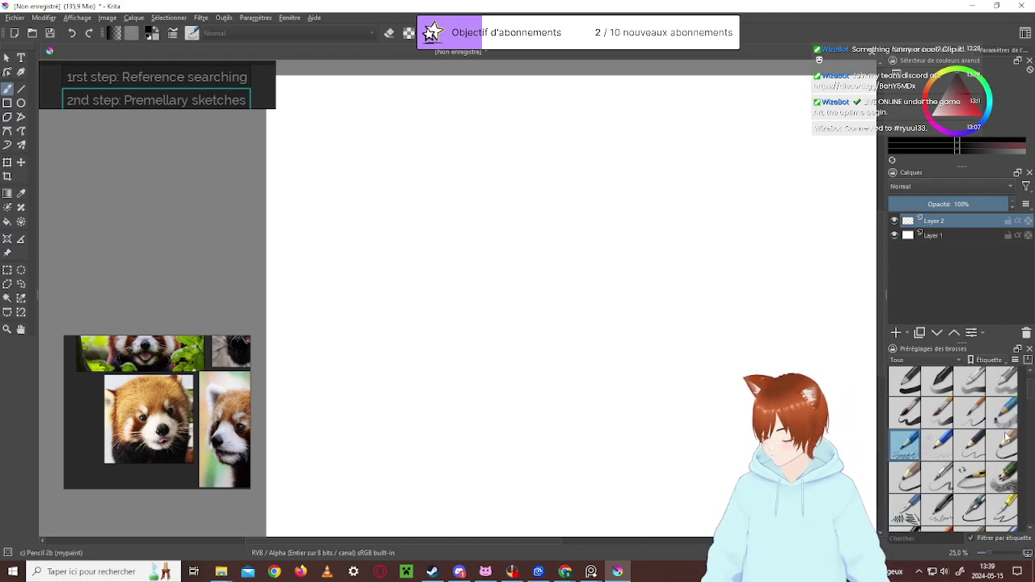
{"action": "mouse_move", "coordinate": [472, 231]}
{"action": "left_mouse_down"}
{"action": "mouse_move", "coordinate": [636, 254]}
{"action": "mouse_move", "coordinate": [469, 368]}
{"action": "left_mouse_up"}
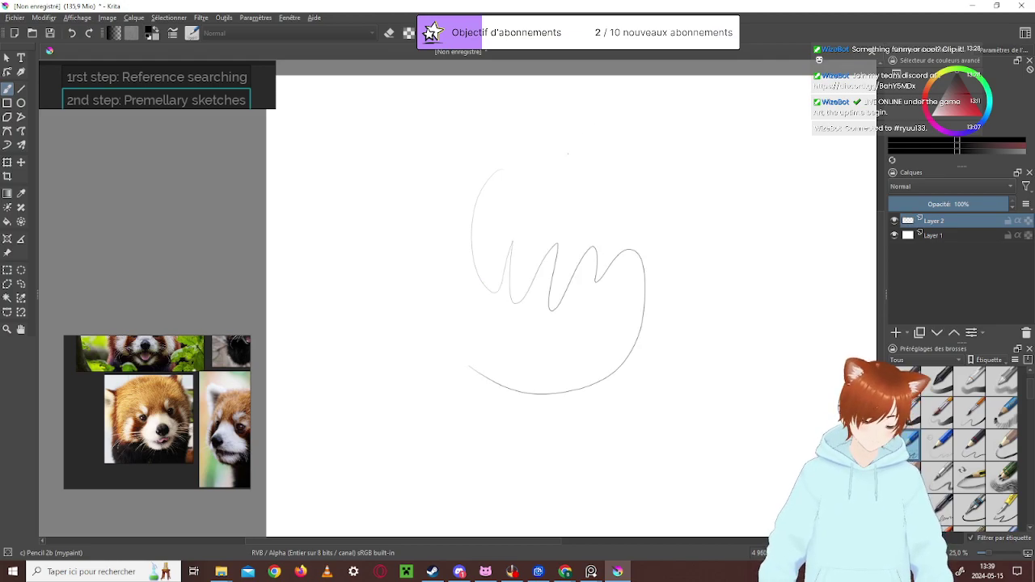
{"action": "key", "text": "ctrl+z"}
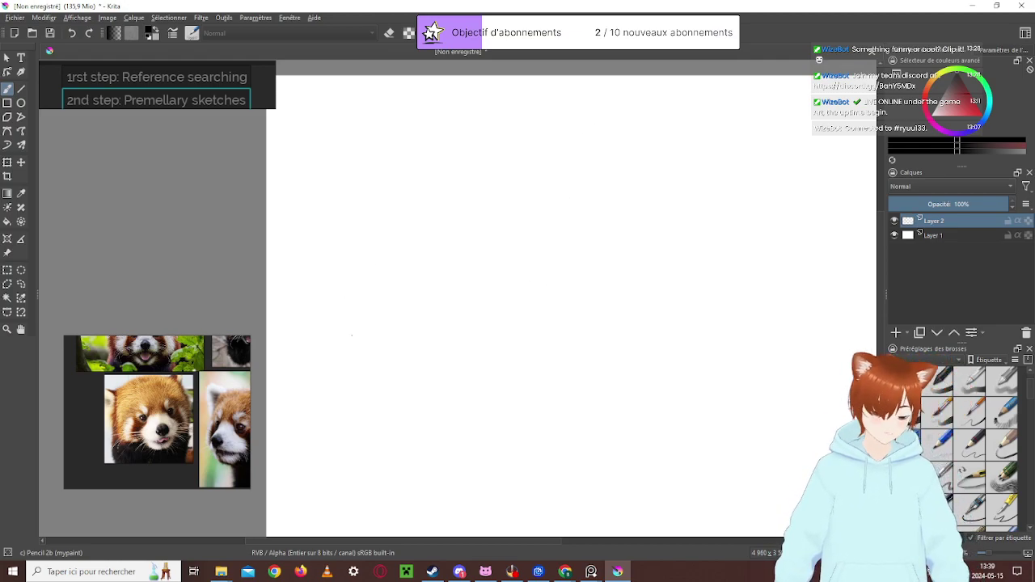
Check the Pencil 2b preset's brush editor settings and the tool options
{"action": "left_click", "coordinate": [173, 34]}
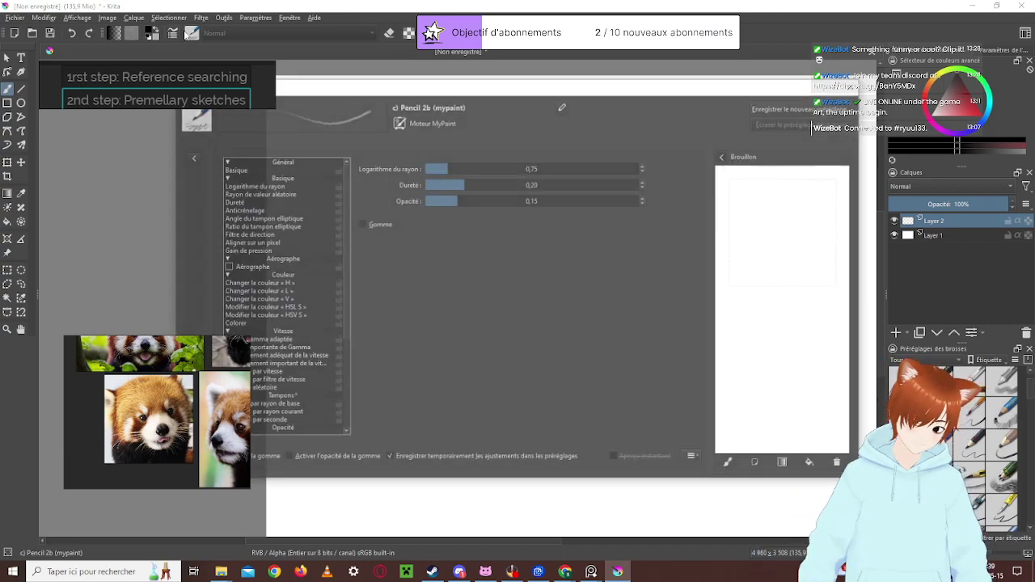
{"action": "left_click", "coordinate": [889, 90]}
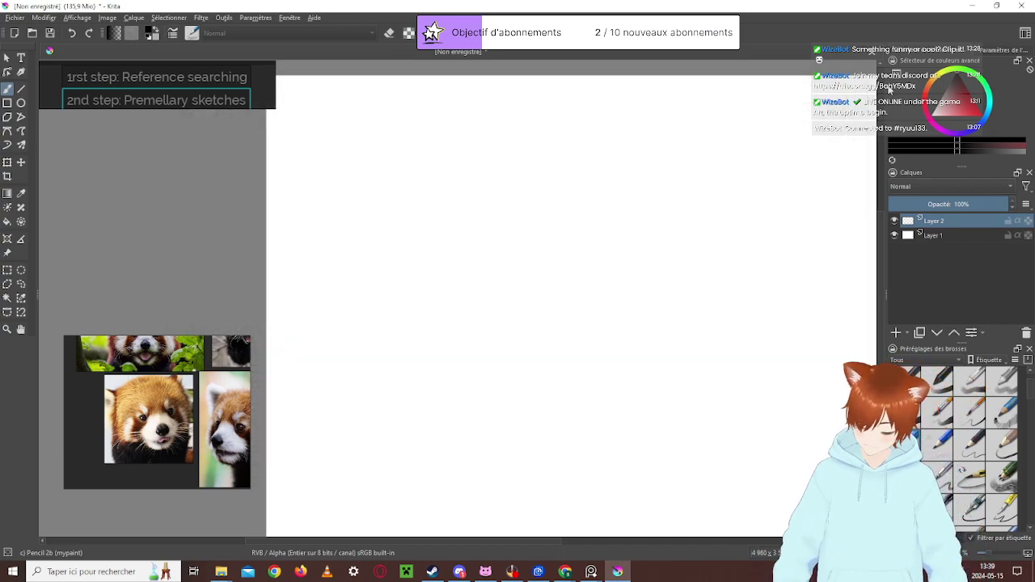
{"action": "left_click", "coordinate": [1008, 52]}
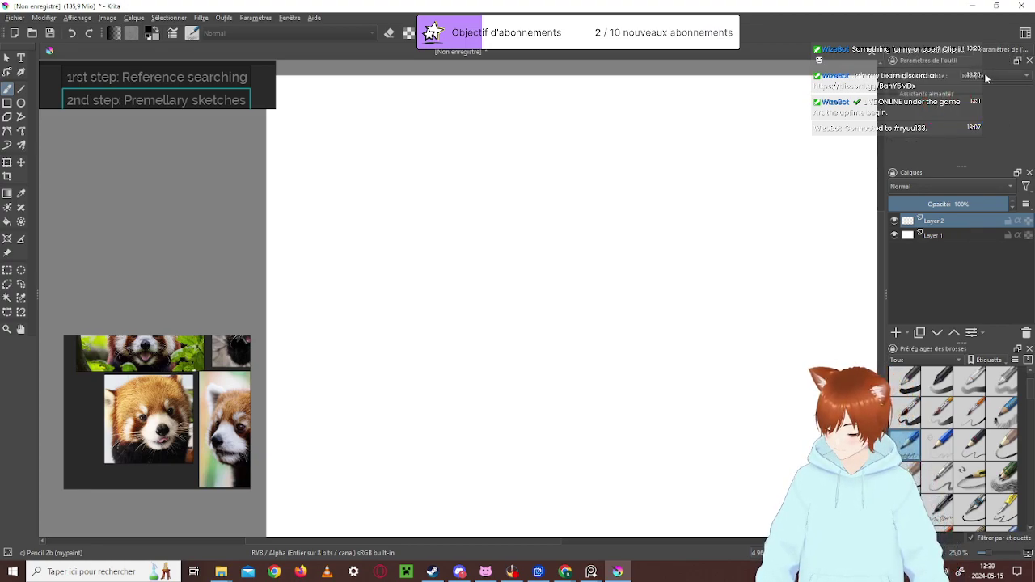
{"action": "left_click", "coordinate": [954, 50]}
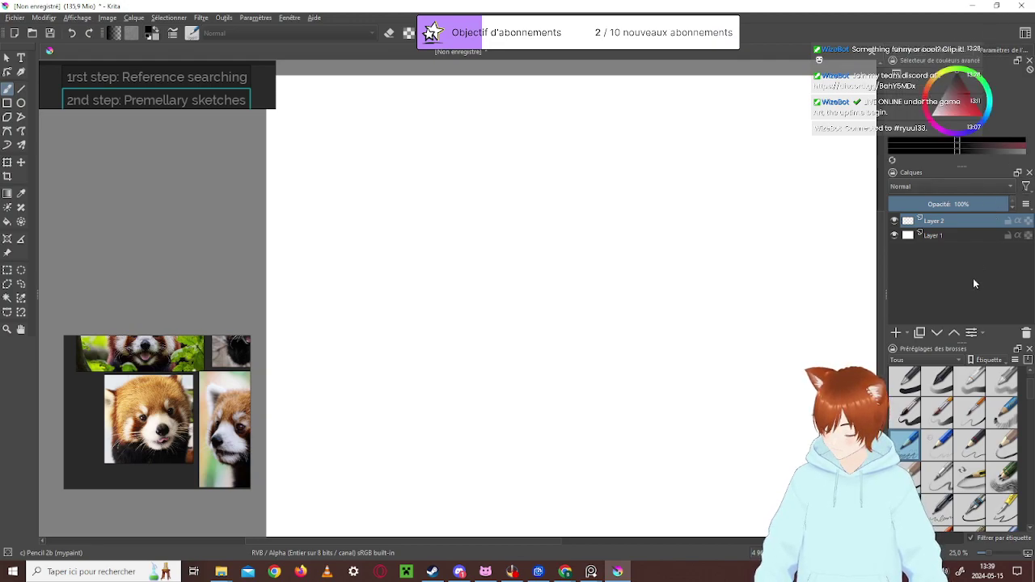
{"action": "left_click", "coordinate": [192, 36]}
{"action": "left_click", "coordinate": [191, 36]}
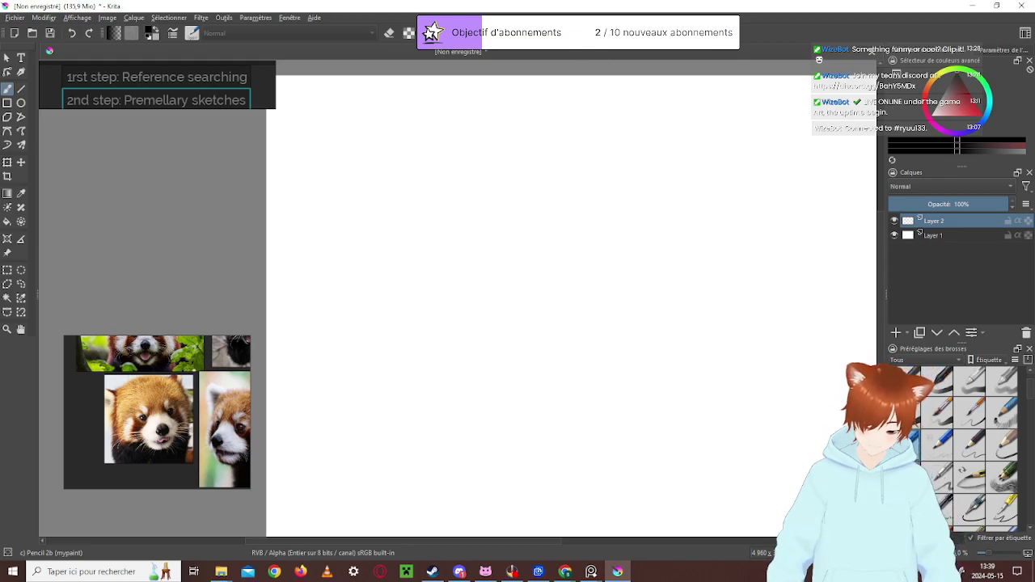
Draw two wavy test strokes with Pencil 2b in the middle of the canvas, undoing each one
{"action": "mouse_move", "coordinate": [552, 159]}
{"action": "left_mouse_down"}
{"action": "mouse_move", "coordinate": [530, 214]}
{"action": "mouse_move", "coordinate": [569, 237]}
{"action": "mouse_move", "coordinate": [563, 281]}
{"action": "mouse_move", "coordinate": [666, 388]}
{"action": "left_mouse_up"}
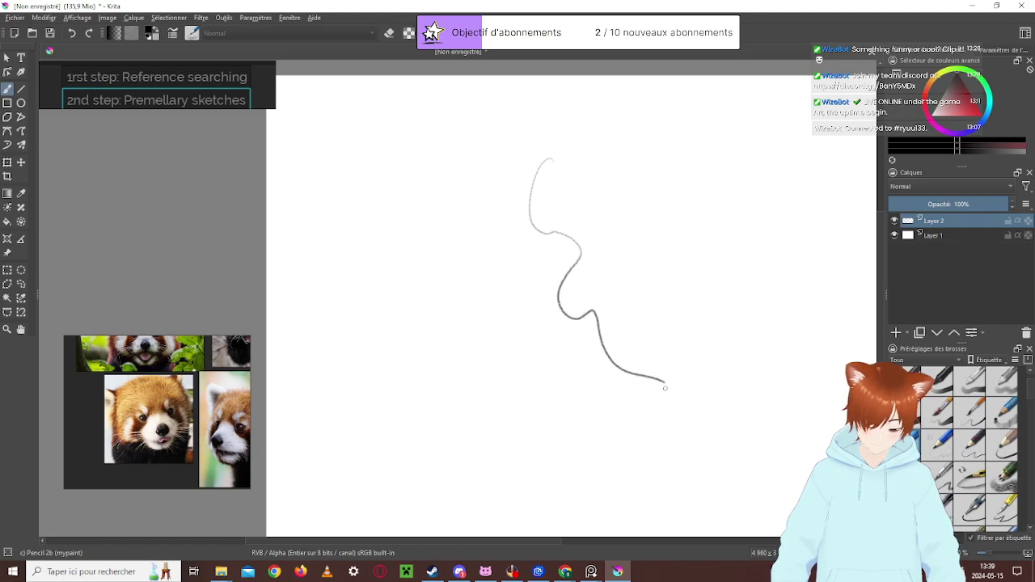
{"action": "key", "text": "ctrl+z"}
{"action": "mouse_move", "coordinate": [575, 137]}
{"action": "left_mouse_down"}
{"action": "mouse_move", "coordinate": [582, 172]}
{"action": "mouse_move", "coordinate": [556, 278]}
{"action": "mouse_move", "coordinate": [646, 358]}
{"action": "left_mouse_up"}
{"action": "key", "text": "ctrl+z"}
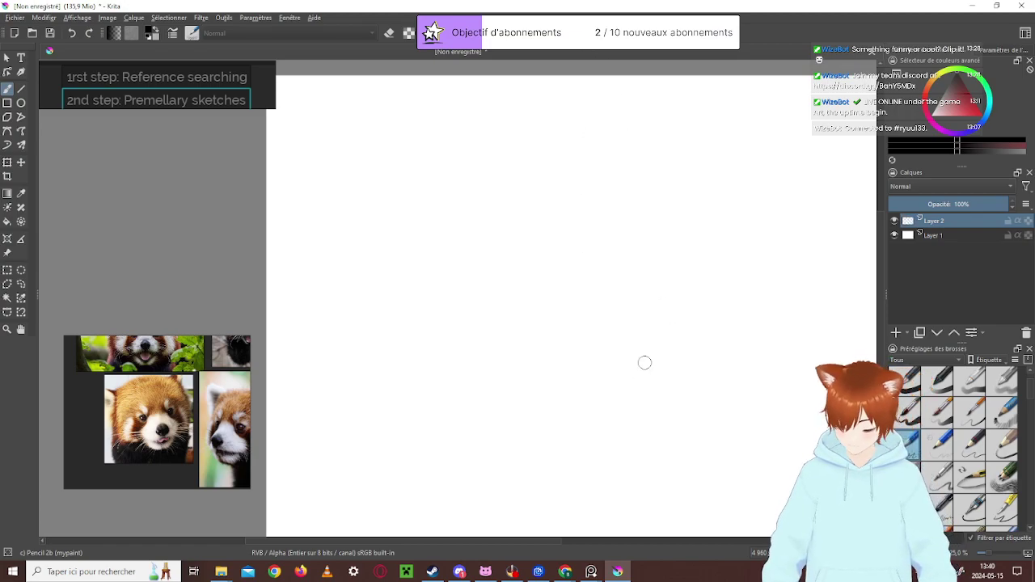
Try the Pencil 1 Sketch preset with two freehand test strokes on the canvas, undoing each one
{"action": "left_click", "coordinate": [991, 410]}
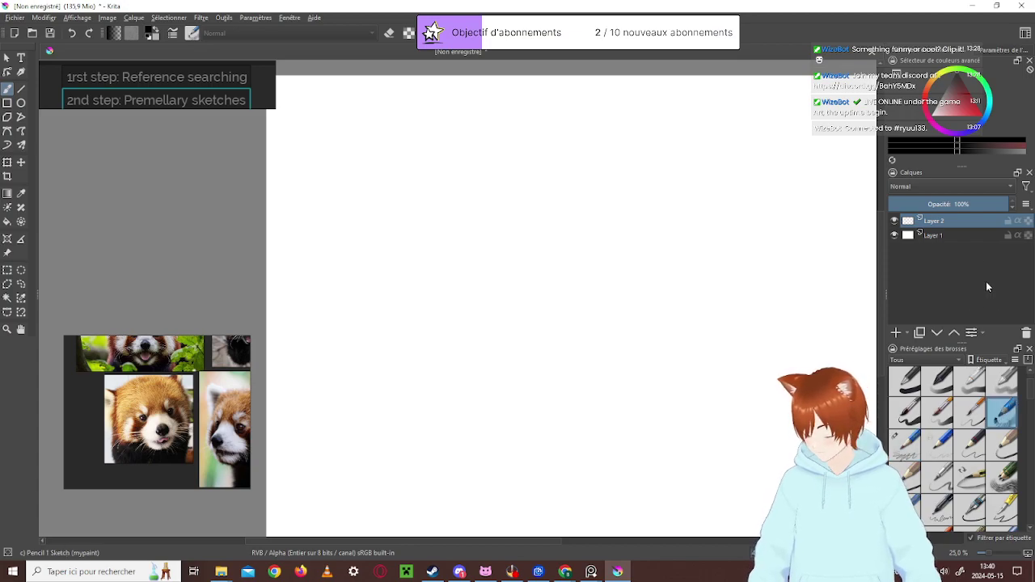
{"action": "mouse_move", "coordinate": [490, 210]}
{"action": "left_mouse_down"}
{"action": "mouse_move", "coordinate": [633, 343]}
{"action": "mouse_move", "coordinate": [734, 408]}
{"action": "left_mouse_up"}
{"action": "key", "text": "ctrl+z"}
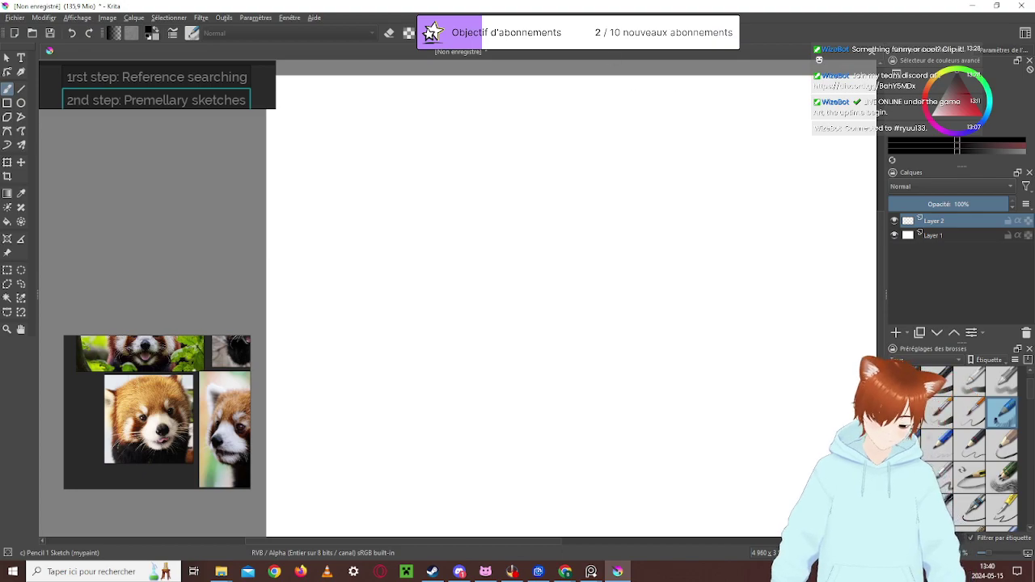
{"action": "mouse_move", "coordinate": [543, 154]}
{"action": "left_mouse_down"}
{"action": "mouse_move", "coordinate": [545, 243]}
{"action": "mouse_move", "coordinate": [713, 381]}
{"action": "left_mouse_up"}
{"action": "key", "text": "ctrl+z"}
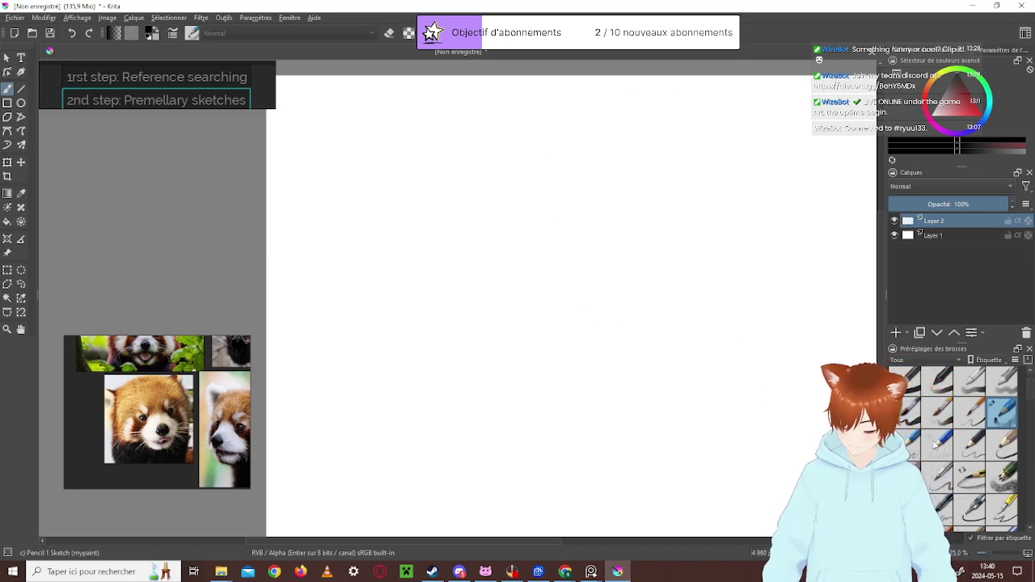
Choose the Pencil-1 Hard brush preset and test it with short strokes on the canvas, undoing them
{"action": "key", "text": "/"}
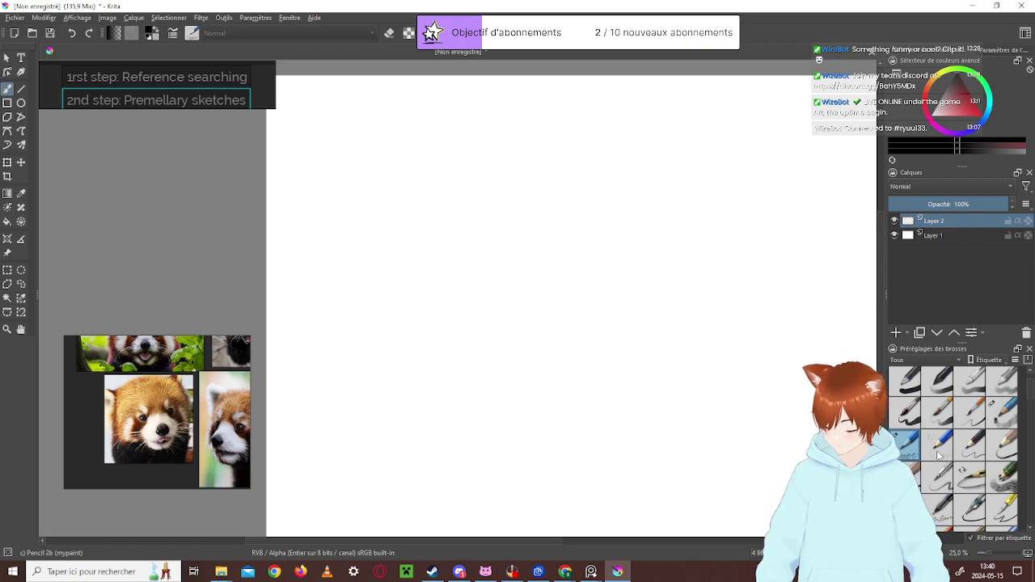
{"action": "left_click", "coordinate": [939, 457]}
{"action": "mouse_move", "coordinate": [532, 239]}
{"action": "left_mouse_down"}
{"action": "mouse_move", "coordinate": [589, 246]}
{"action": "mouse_move", "coordinate": [603, 283]}
{"action": "mouse_move", "coordinate": [566, 327]}
{"action": "left_mouse_up"}
{"action": "key", "text": "ctrl+z"}
{"action": "key", "text": "ctrl+z"}
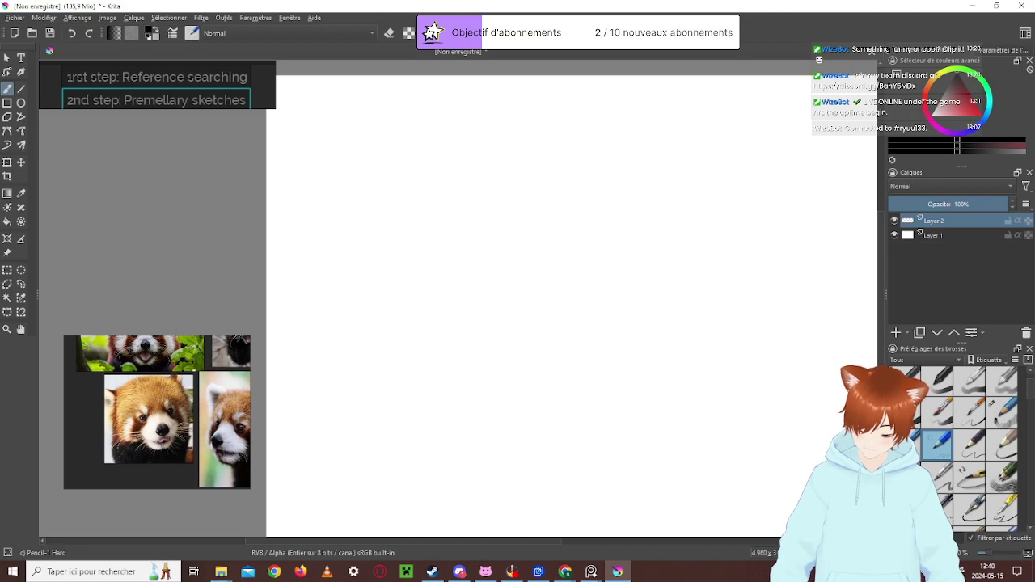
{"action": "mouse_move", "coordinate": [556, 217]}
{"action": "left_mouse_down"}
{"action": "mouse_move", "coordinate": [540, 284]}
{"action": "mouse_move", "coordinate": [576, 255]}
{"action": "mouse_move", "coordinate": [580, 287]}
{"action": "left_mouse_up"}
{"action": "key", "text": "ctrl+z"}
{"action": "key", "text": "ctrl+z"}
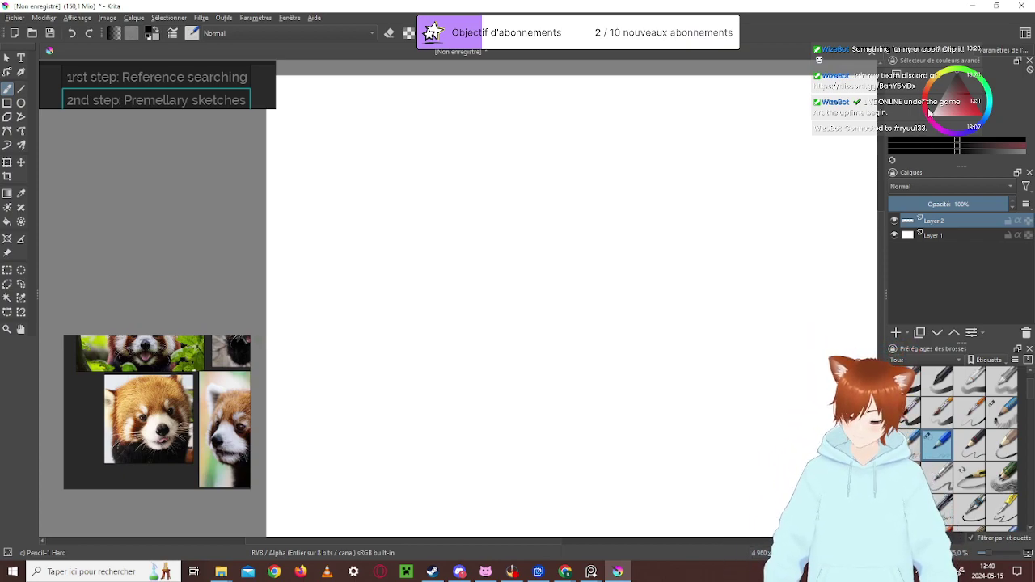
Set the foreground colour to a light cyan blue, test it with a short stroke and undo that stroke
{"action": "left_click", "coordinate": [993, 118]}
{"action": "left_click", "coordinate": [969, 111]}
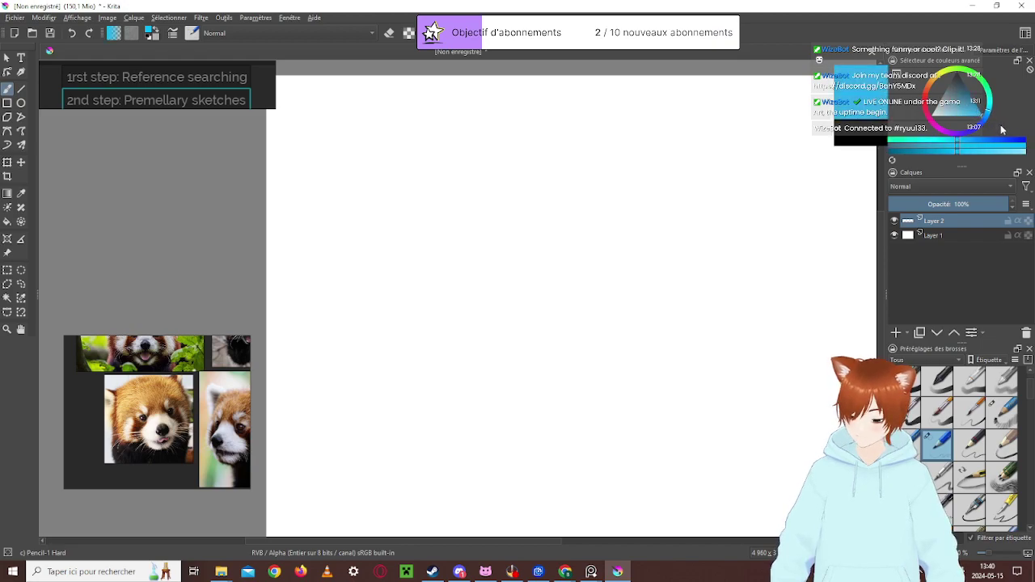
{"action": "mouse_move", "coordinate": [571, 217]}
{"action": "left_mouse_down"}
{"action": "mouse_move", "coordinate": [535, 332]}
{"action": "mouse_move", "coordinate": [597, 259]}
{"action": "left_mouse_up"}
{"action": "key", "text": "ctrl+z"}
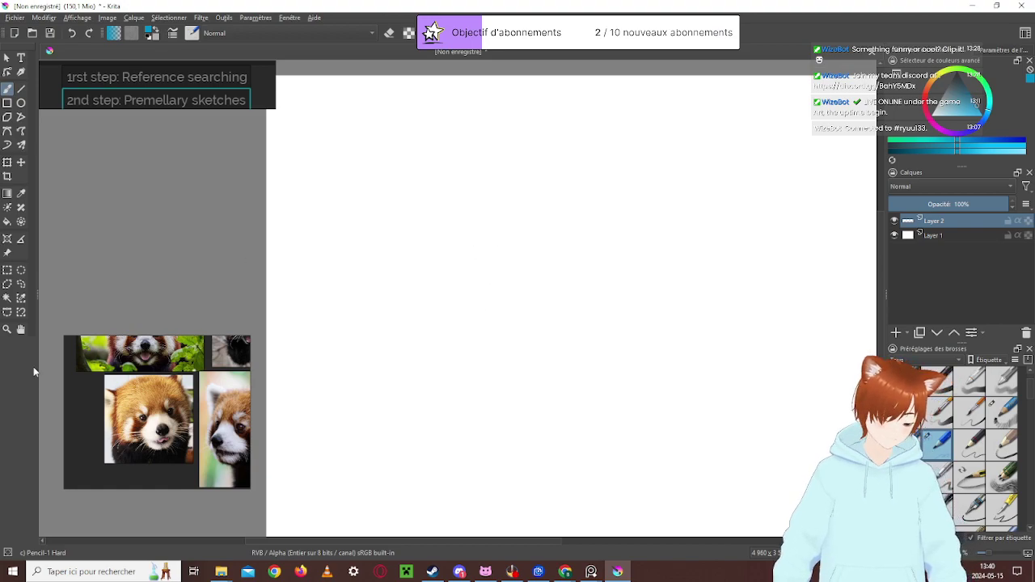
Sketch a pointed red panda ear in blue near the canvas's upper left, with short cheek fur strokes beneath it
{"action": "scroll", "coordinate": [107, 408], "scroll_direction": "up", "scroll_amount": 2}
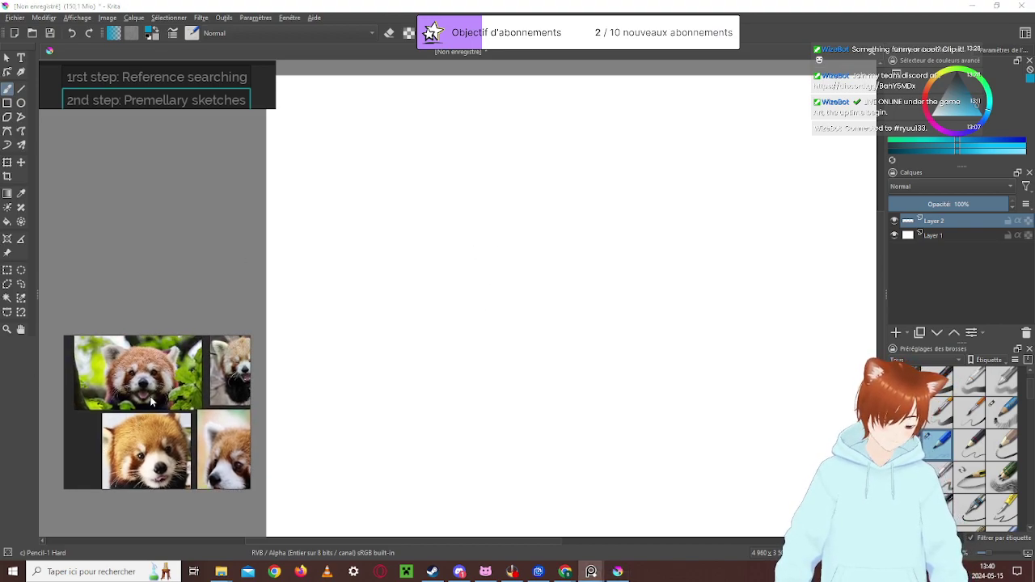
{"action": "left_click_drag", "start_coordinate": [340, 166], "coordinate": [369, 219]}
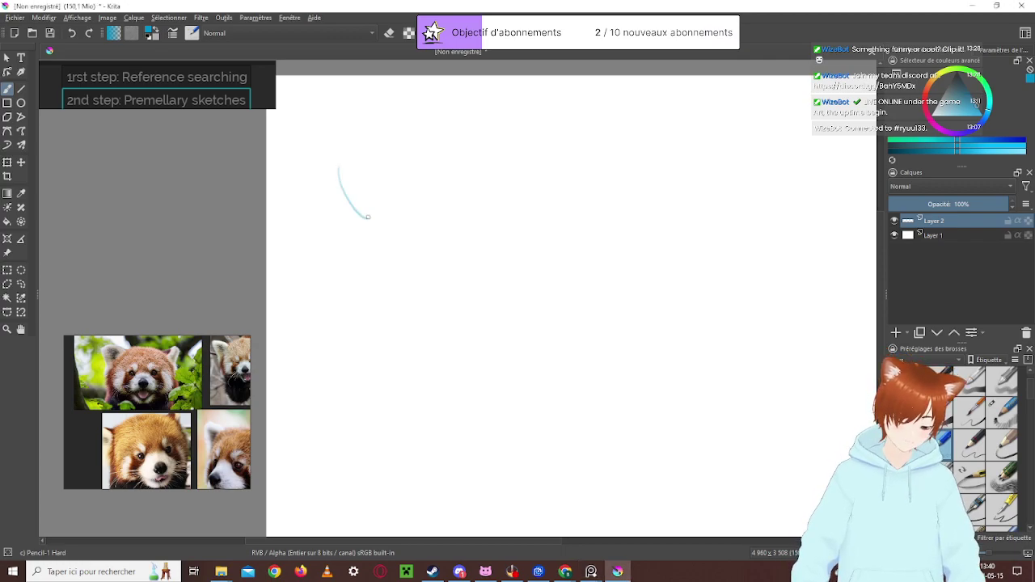
{"action": "left_click_drag", "start_coordinate": [340, 163], "coordinate": [399, 182]}
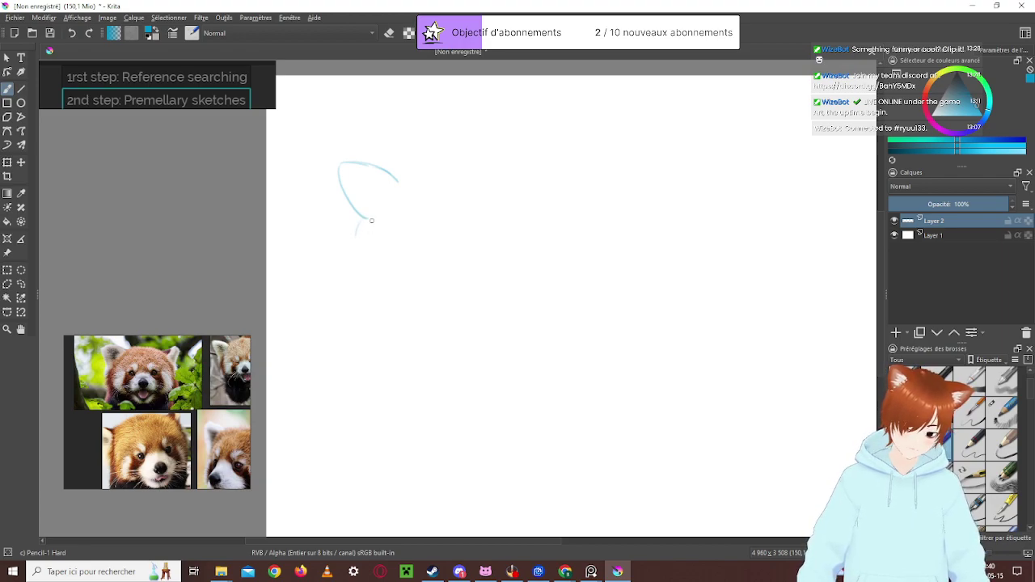
{"action": "mouse_move", "coordinate": [370, 217]}
{"action": "left_mouse_down"}
{"action": "mouse_move", "coordinate": [352, 242]}
{"action": "mouse_move", "coordinate": [366, 230]}
{"action": "mouse_move", "coordinate": [356, 260]}
{"action": "mouse_move", "coordinate": [355, 245]}
{"action": "left_mouse_up"}
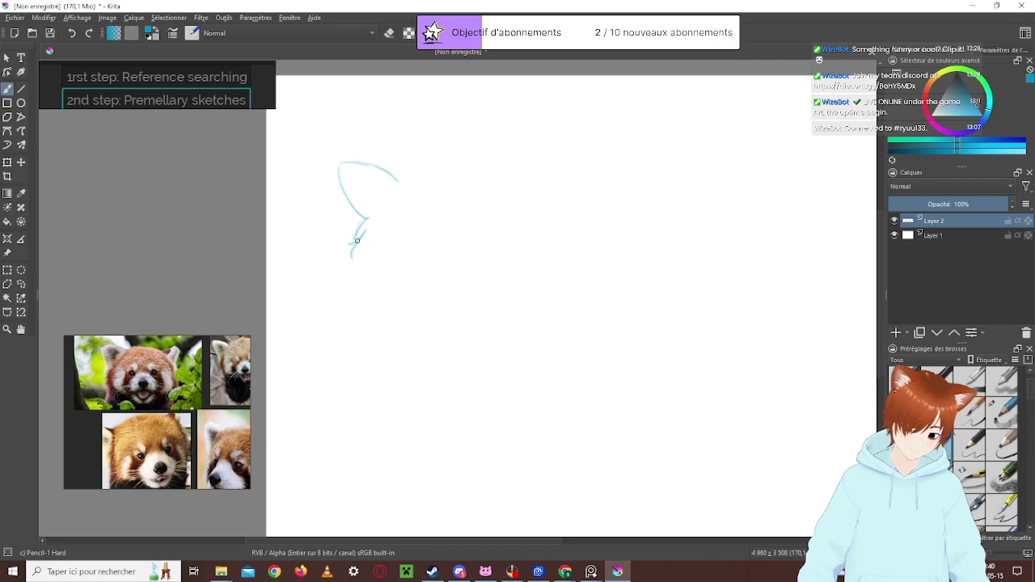
Undo the cheek fur strokes and rework them as a short zigzag below the ear
{"action": "key", "text": "ctrl+z"}
{"action": "key", "text": "ctrl+z"}
{"action": "mouse_move", "coordinate": [365, 217]}
{"action": "left_mouse_down"}
{"action": "mouse_move", "coordinate": [351, 251]}
{"action": "mouse_move", "coordinate": [367, 242]}
{"action": "left_mouse_up"}
{"action": "key", "text": "ctrl+z"}
{"action": "key", "text": "ctrl+z"}
{"action": "key", "text": "ctrl+z"}
{"action": "key", "text": "ctrl+z"}
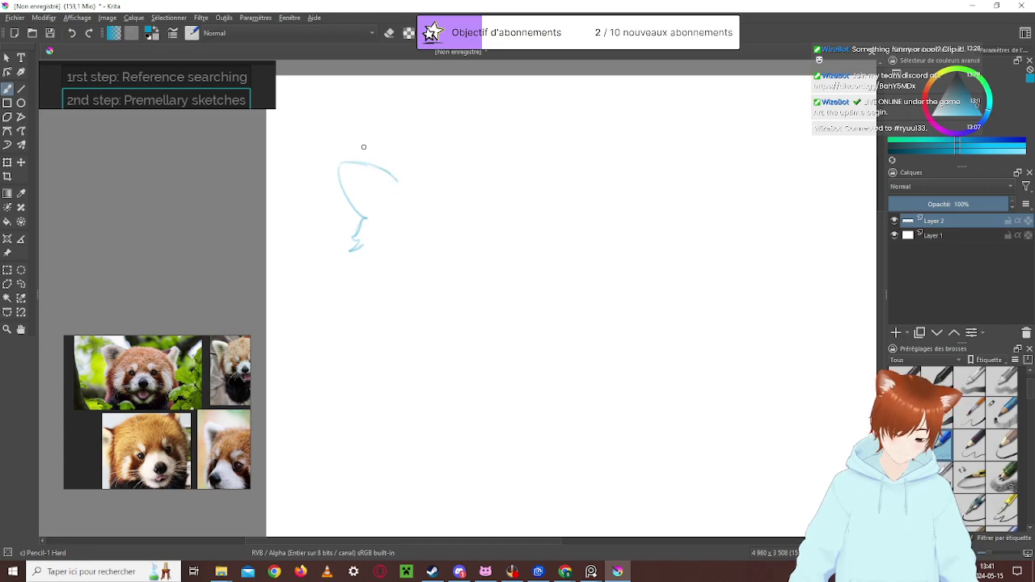
Try another stroke over the ear's top edge, and undo back to only the ear's outer side line
{"action": "left_click_drag", "start_coordinate": [343, 165], "coordinate": [390, 164]}
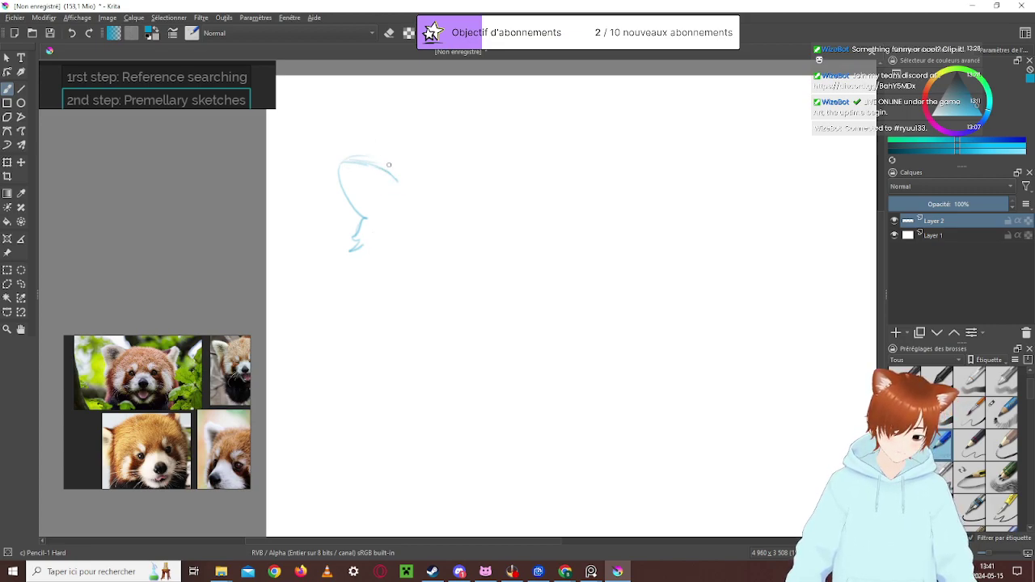
{"action": "key", "text": "ctrl+z"}
{"action": "key", "text": "ctrl+z"}
{"action": "key", "text": "ctrl+z"}
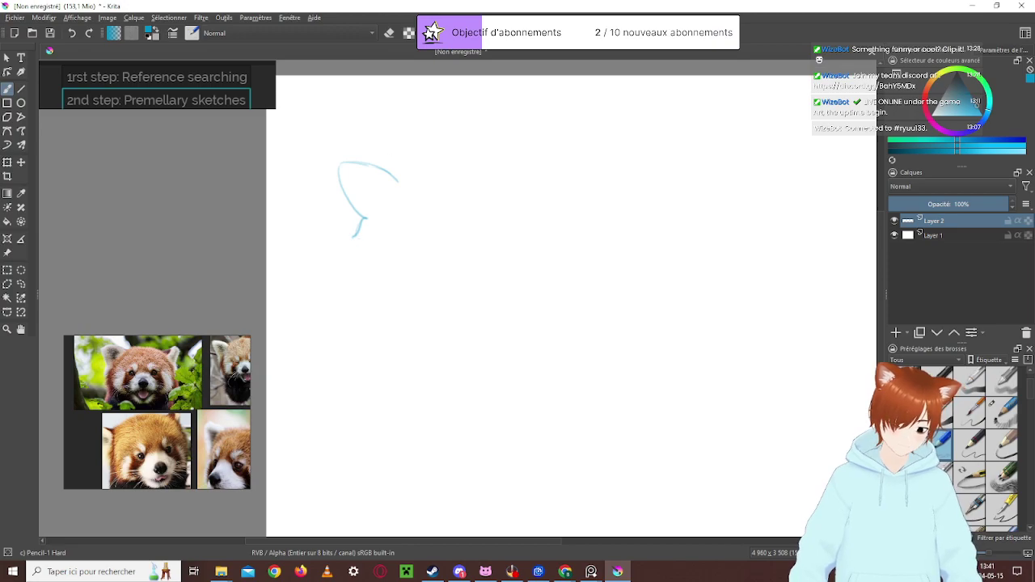
{"action": "key", "text": "ctrl+z"}
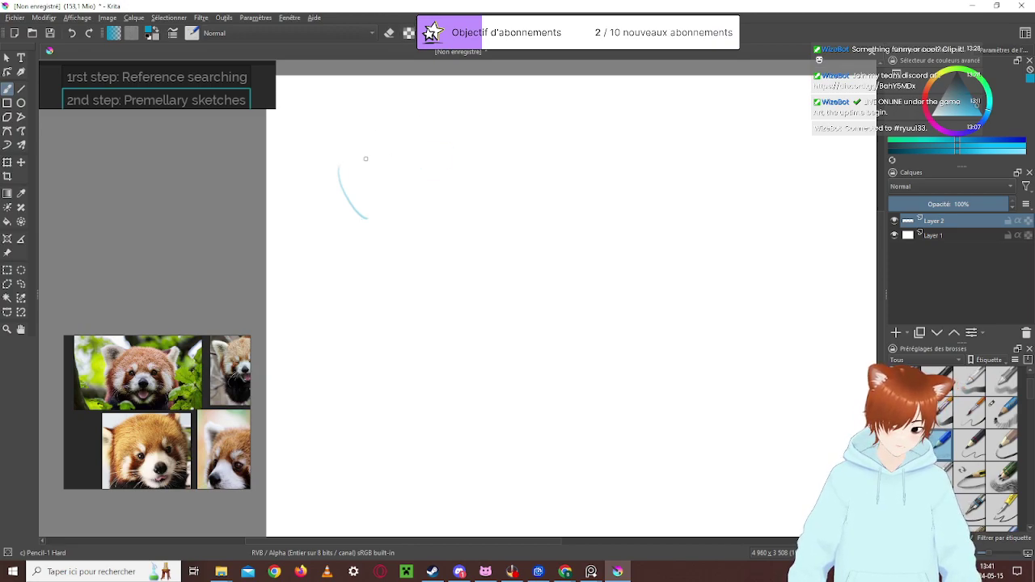
Redraw the ear's top edge as a flatter curve and strengthen its outer side line with another stroke
{"action": "left_click_drag", "start_coordinate": [341, 165], "coordinate": [398, 165]}
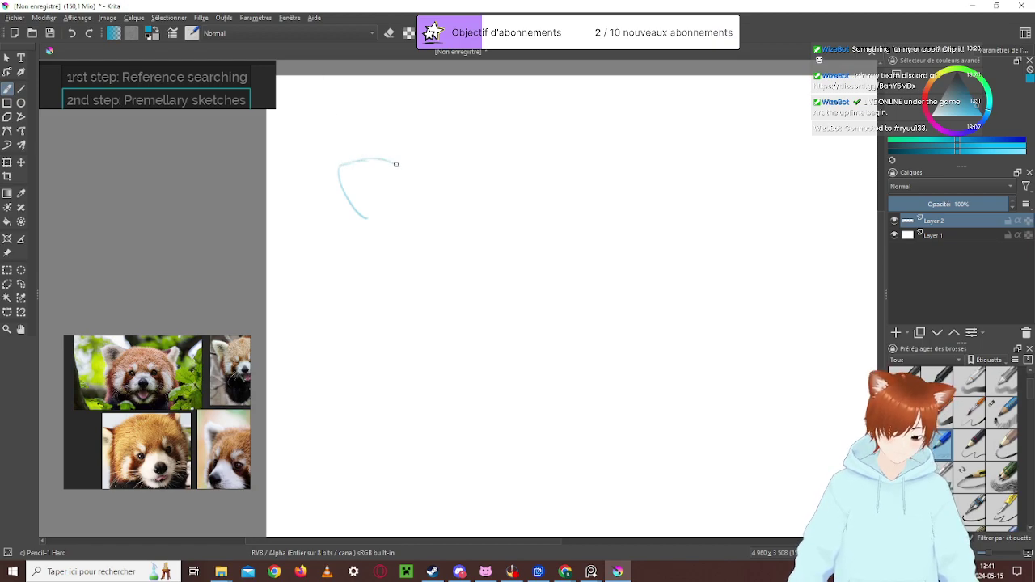
{"action": "right_click", "coordinate": [398, 168]}
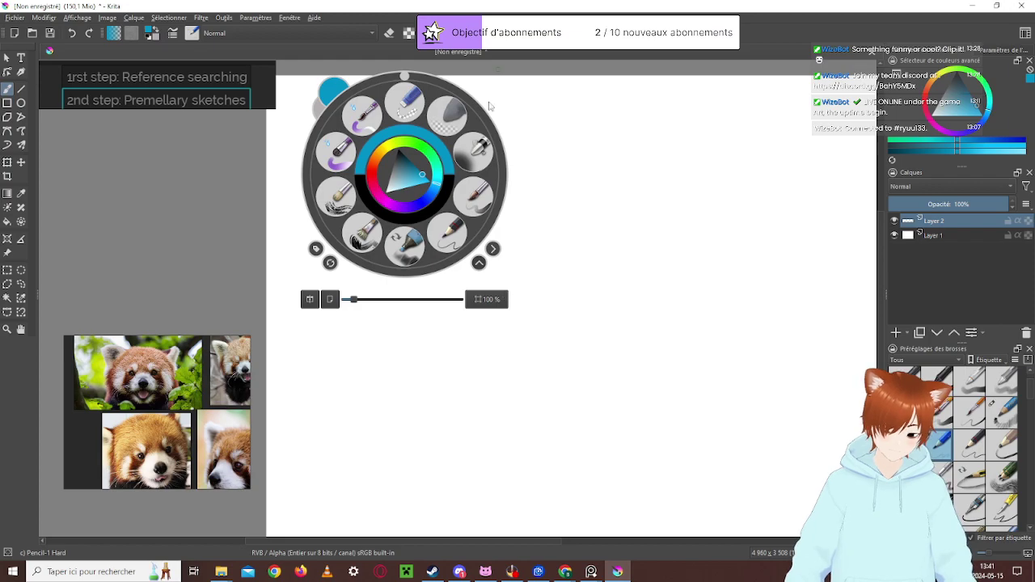
{"action": "left_click", "coordinate": [547, 149]}
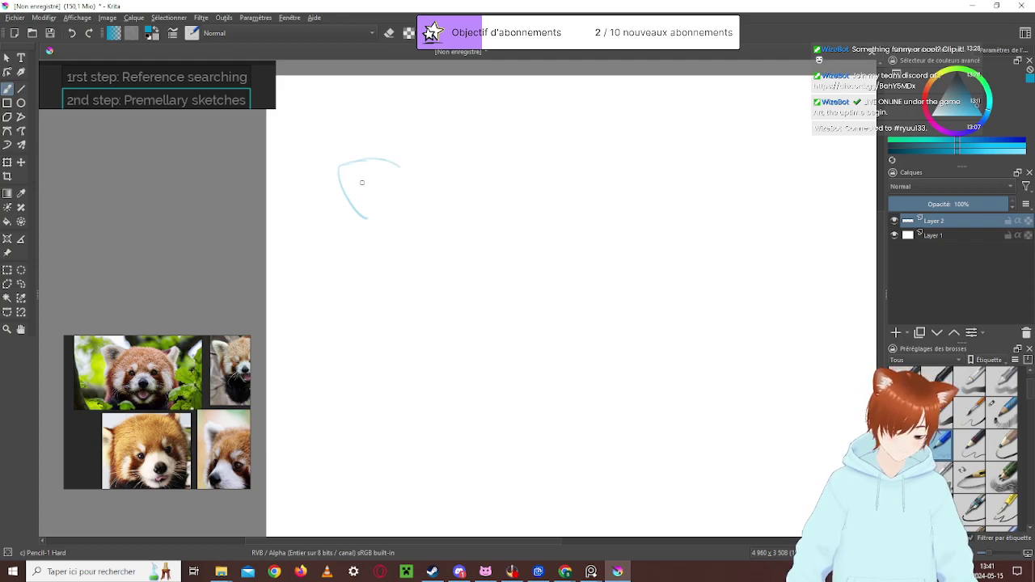
{"action": "mouse_move", "coordinate": [339, 167]}
{"action": "left_mouse_down"}
{"action": "mouse_move", "coordinate": [363, 215]}
{"action": "mouse_move", "coordinate": [346, 183]}
{"action": "mouse_move", "coordinate": [352, 204]}
{"action": "left_mouse_up"}
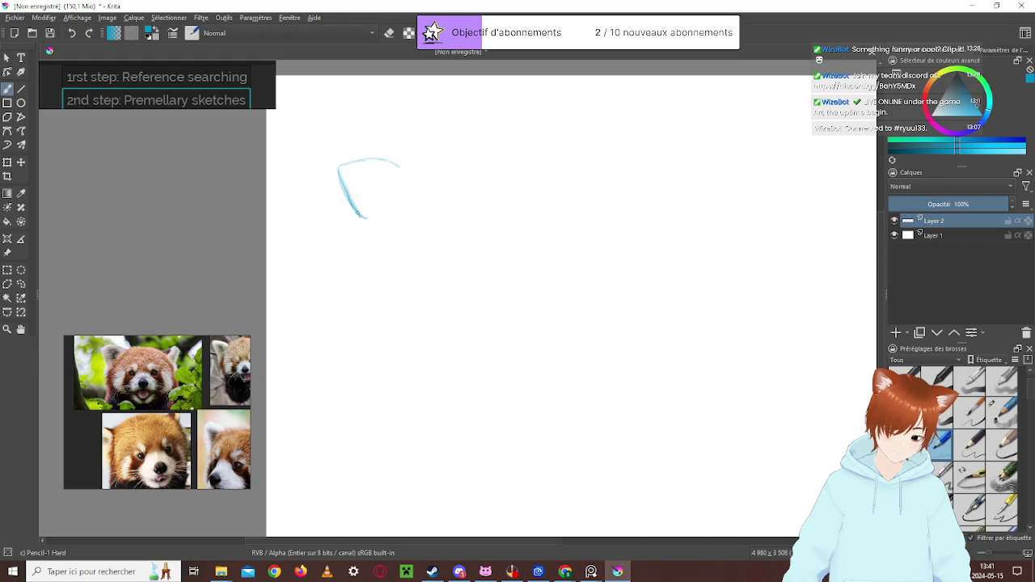
Sketch jagged cheek fur below the ear and short curved fur strokes inside it, undoing stray strokes
{"action": "left_click_drag", "start_coordinate": [365, 217], "coordinate": [353, 256]}
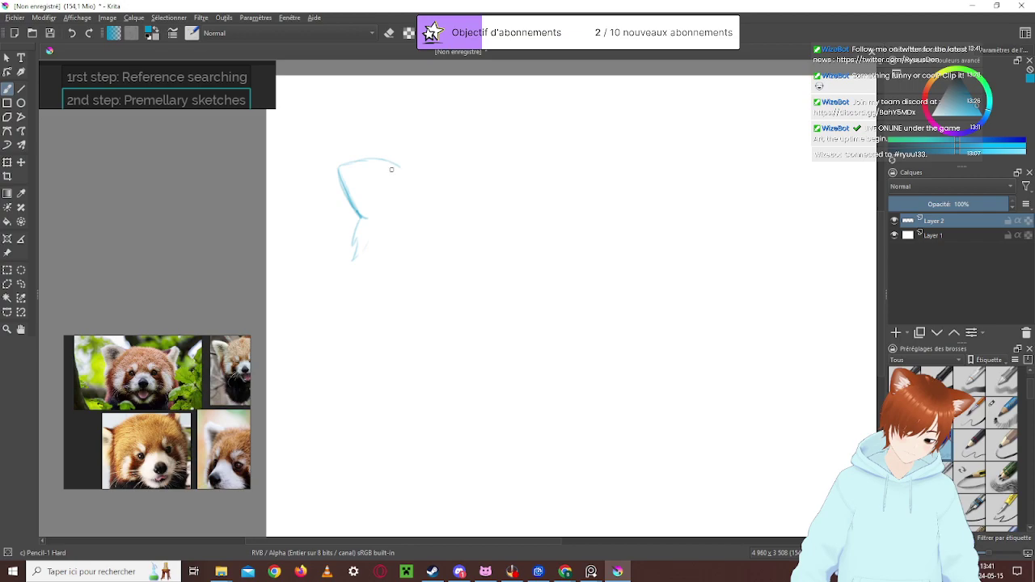
{"action": "mouse_move", "coordinate": [364, 174]}
{"action": "left_mouse_down"}
{"action": "mouse_move", "coordinate": [390, 179]}
{"action": "mouse_move", "coordinate": [371, 200]}
{"action": "mouse_move", "coordinate": [388, 201]}
{"action": "mouse_move", "coordinate": [376, 204]}
{"action": "left_mouse_up"}
{"action": "key", "text": "ctrl+z"}
{"action": "key", "text": "ctrl+z"}
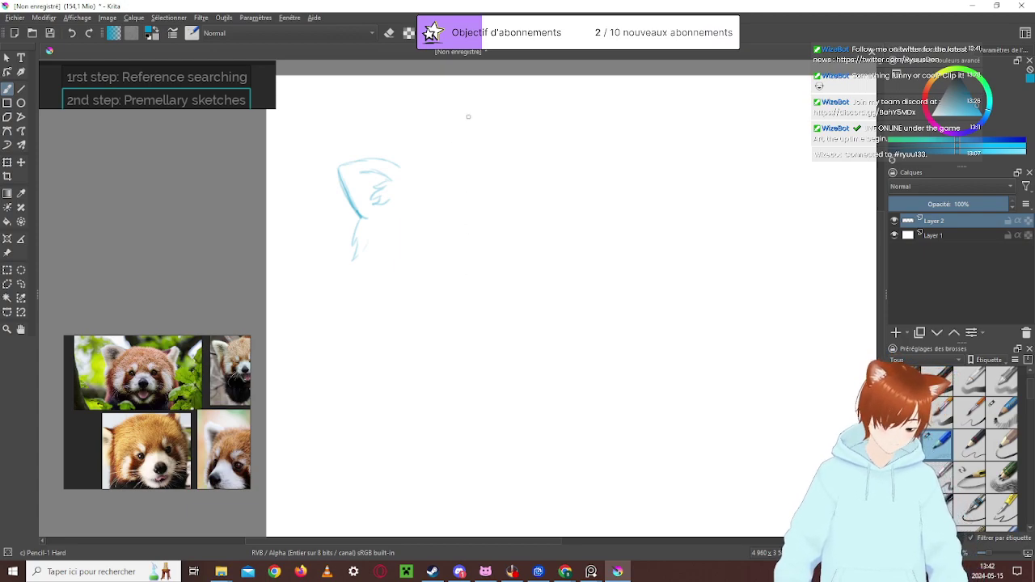
Rough out a rounded head below the ear study with a curved eye line, a vertical centre line and two small eyes
{"action": "mouse_move", "coordinate": [455, 281]}
{"action": "left_mouse_down"}
{"action": "mouse_move", "coordinate": [440, 356]}
{"action": "mouse_move", "coordinate": [454, 260]}
{"action": "mouse_move", "coordinate": [514, 334]}
{"action": "mouse_move", "coordinate": [430, 270]}
{"action": "mouse_move", "coordinate": [541, 287]}
{"action": "mouse_move", "coordinate": [426, 343]}
{"action": "mouse_move", "coordinate": [480, 263]}
{"action": "mouse_move", "coordinate": [445, 367]}
{"action": "mouse_move", "coordinate": [508, 272]}
{"action": "left_mouse_up"}
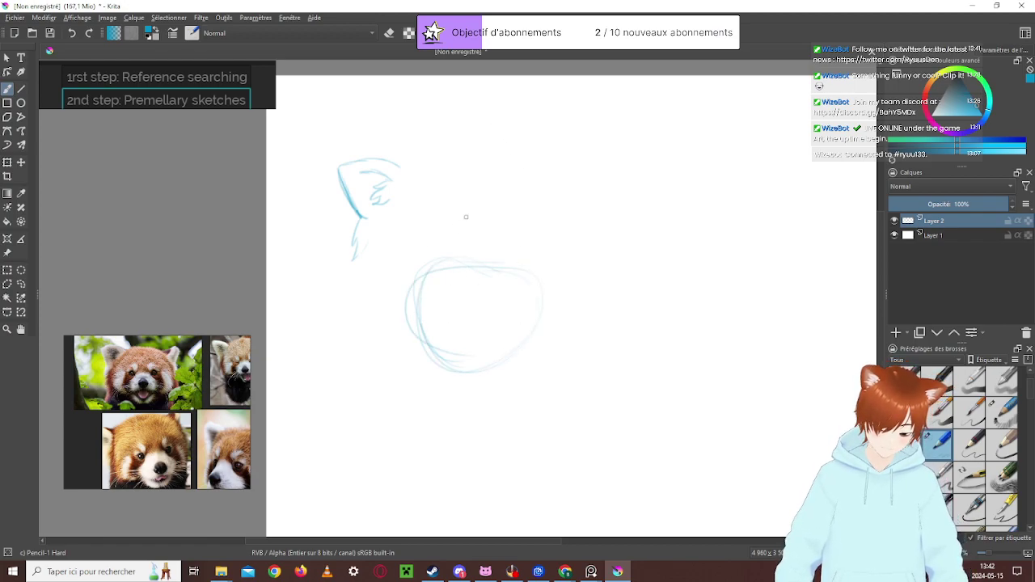
{"action": "mouse_move", "coordinate": [464, 304]}
{"action": "left_mouse_down"}
{"action": "mouse_move", "coordinate": [453, 303]}
{"action": "mouse_move", "coordinate": [530, 314]}
{"action": "left_mouse_up"}
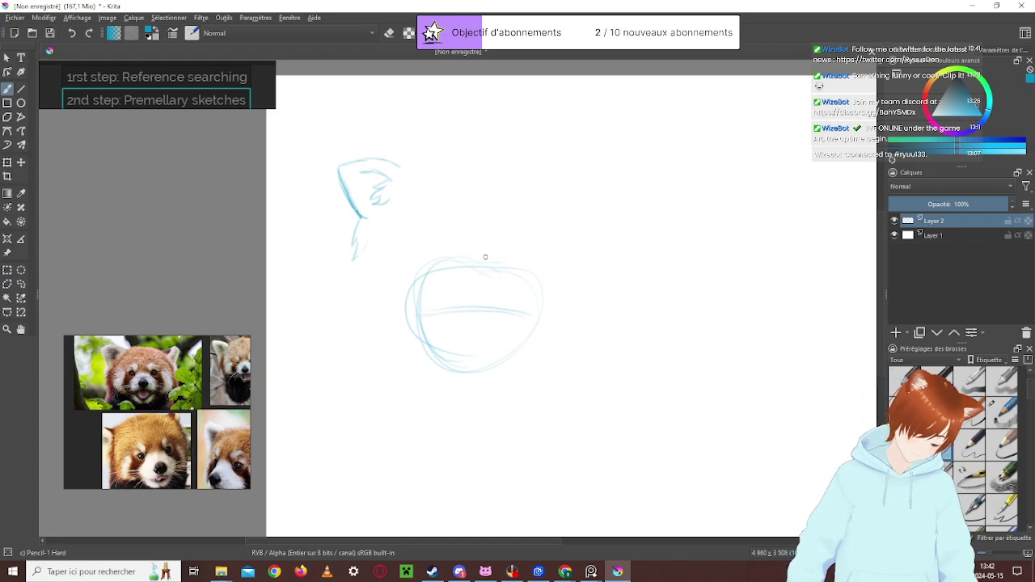
{"action": "left_click_drag", "start_coordinate": [475, 269], "coordinate": [478, 361]}
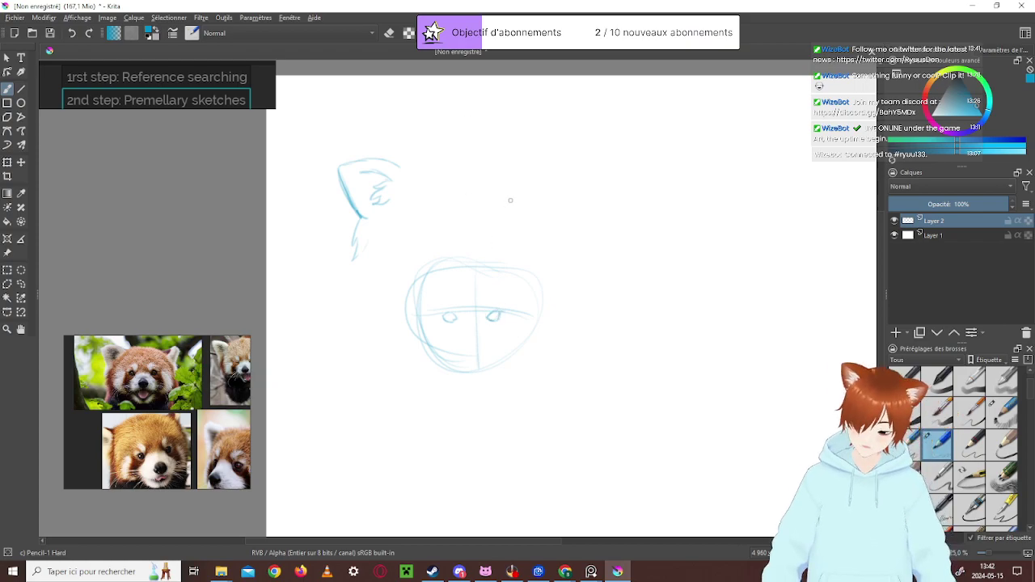
Sketch angled brow markings above both eyes and strengthen them with repeated strokes
{"action": "key", "text": "plus"}
{"action": "key", "text": "plus"}
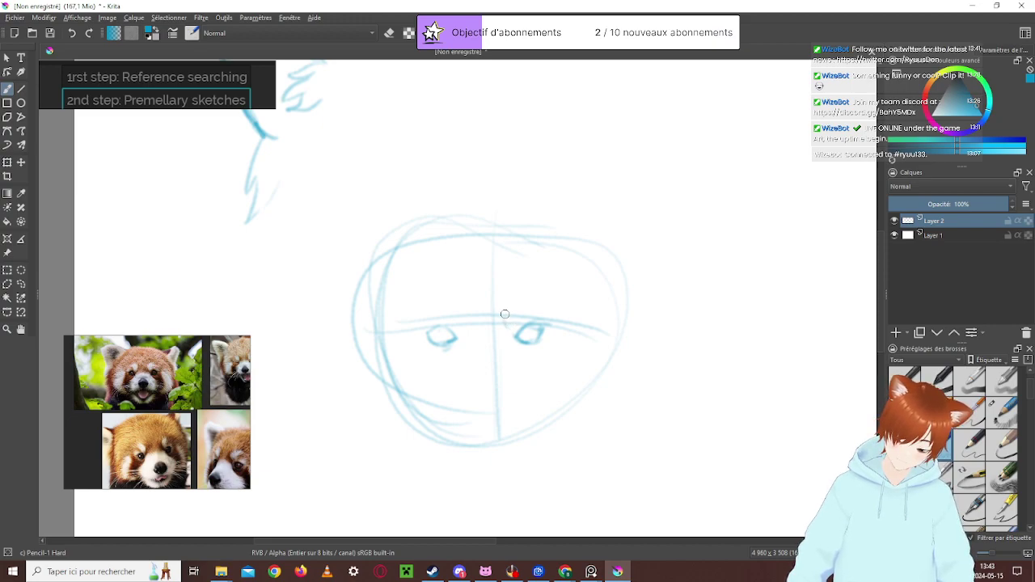
{"action": "left_click_drag", "start_coordinate": [514, 321], "coordinate": [532, 308]}
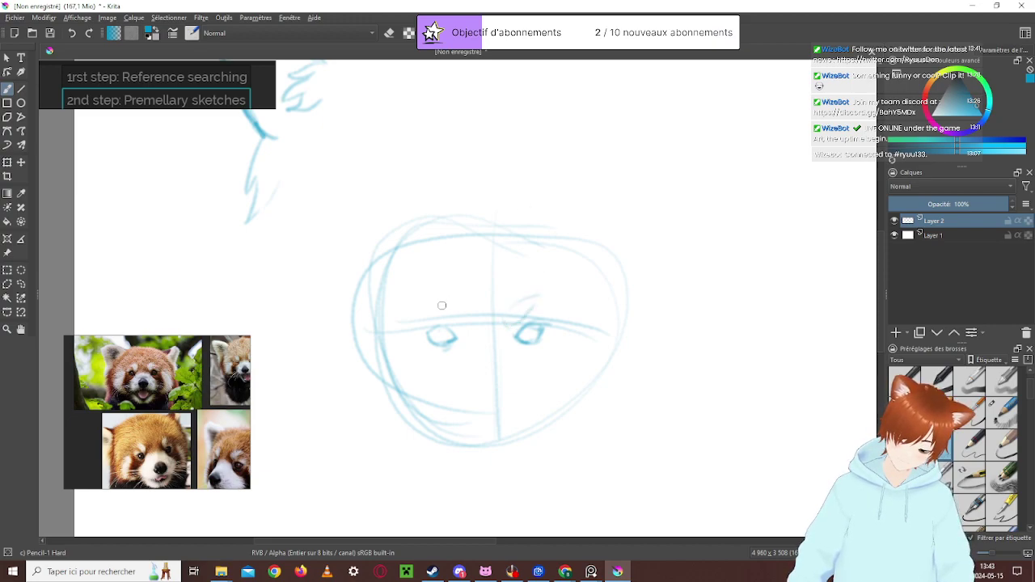
{"action": "mouse_move", "coordinate": [428, 301]}
{"action": "left_mouse_down"}
{"action": "mouse_move", "coordinate": [466, 317]}
{"action": "mouse_move", "coordinate": [457, 327]}
{"action": "left_mouse_up"}
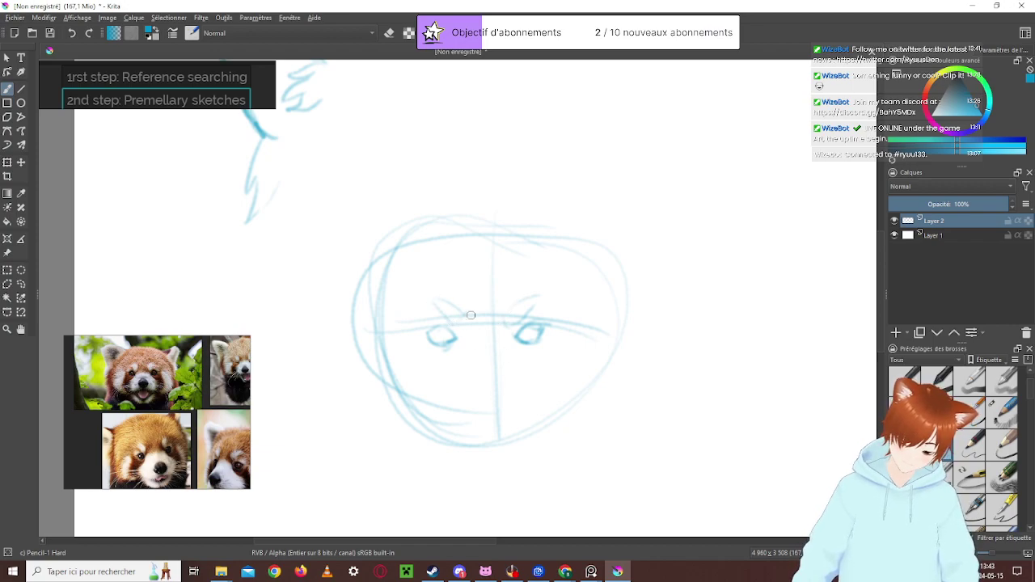
{"action": "left_click_drag", "start_coordinate": [424, 307], "coordinate": [455, 322]}
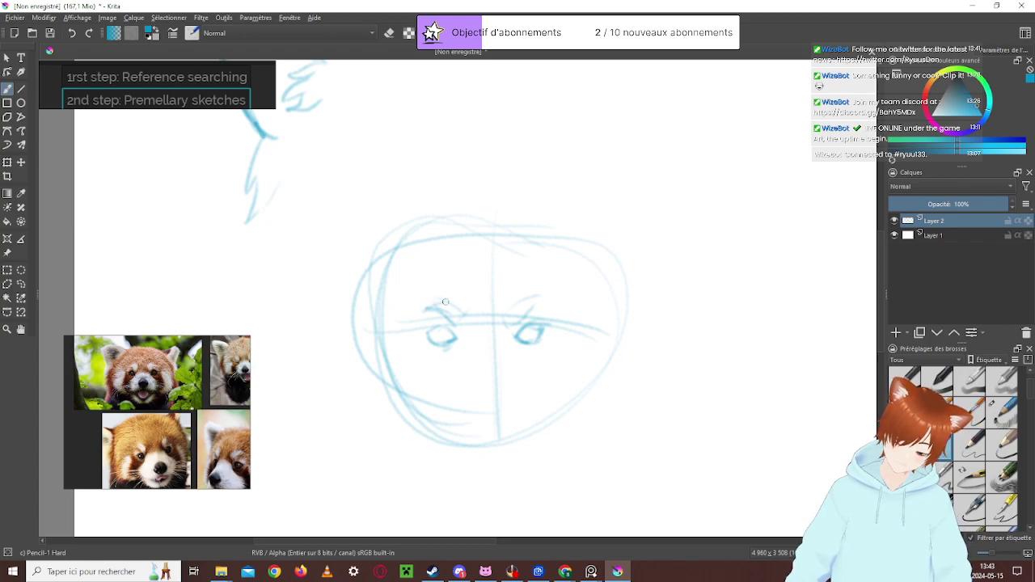
{"action": "left_click_drag", "start_coordinate": [516, 327], "coordinate": [520, 307]}
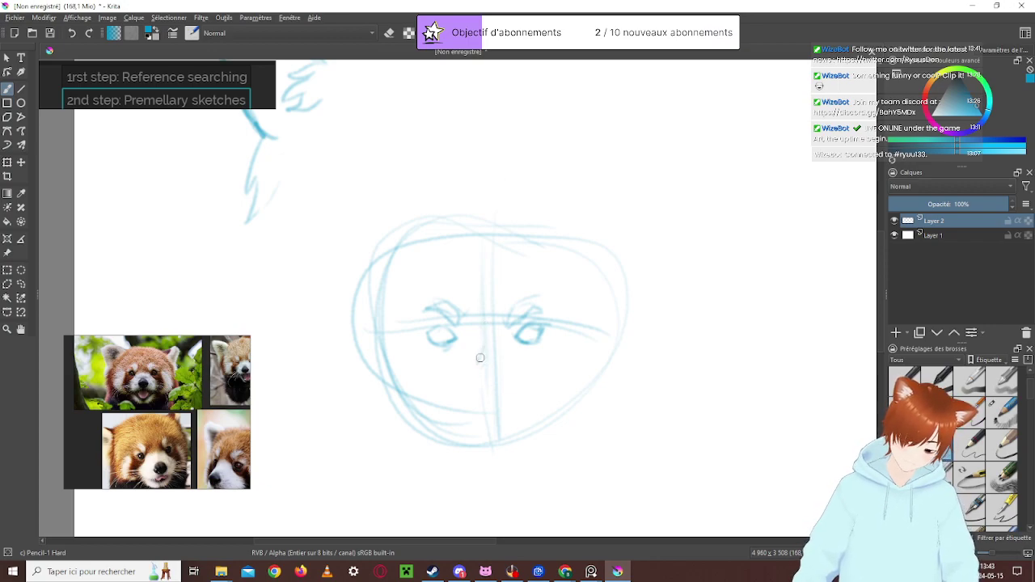
Sketch a small rounded nose on the face's centre line, below the eyes
{"action": "left_click_drag", "start_coordinate": [487, 354], "coordinate": [476, 361]}
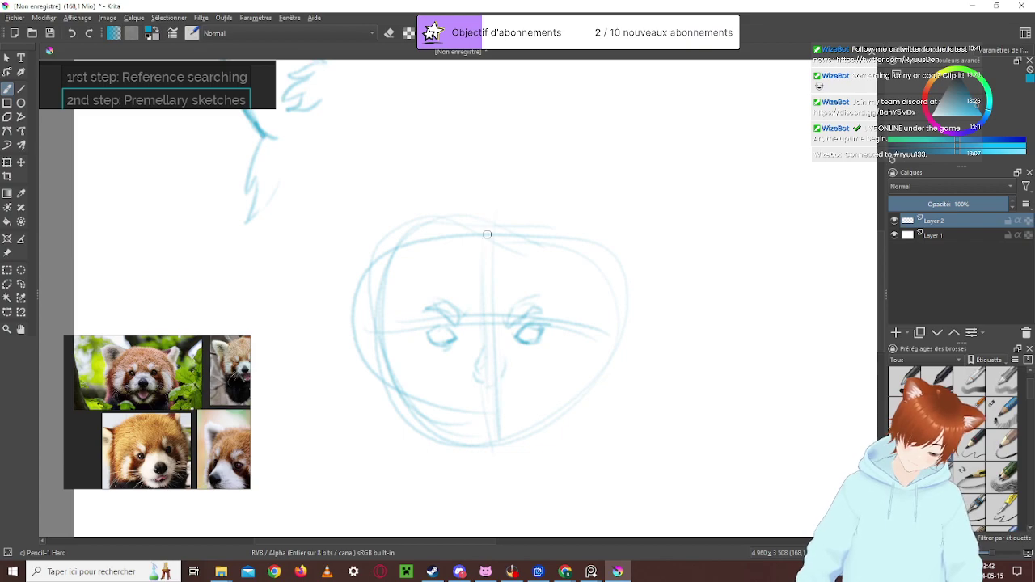
{"action": "left_click_drag", "start_coordinate": [477, 373], "coordinate": [494, 361]}
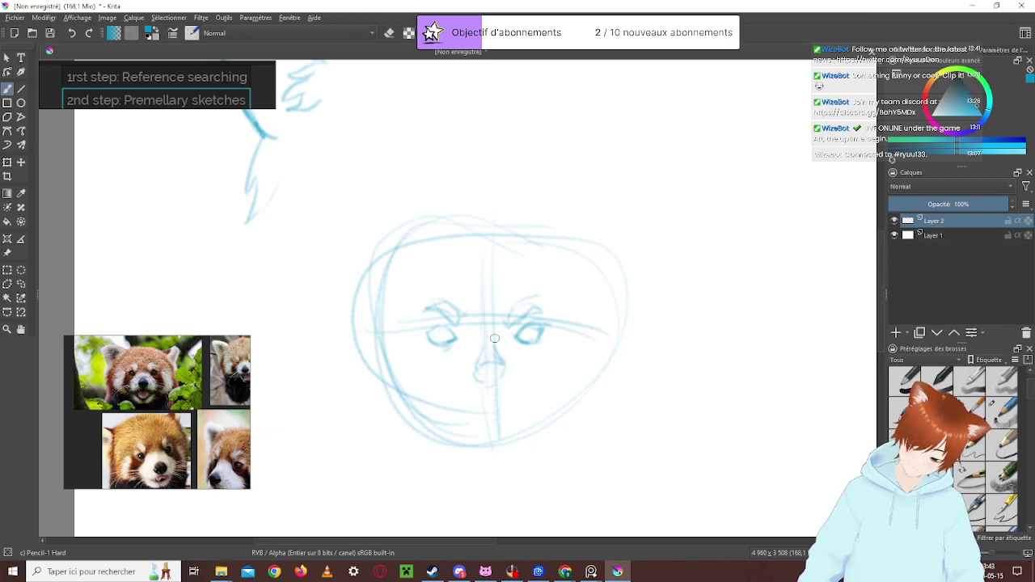
{"action": "left_click_drag", "start_coordinate": [484, 362], "coordinate": [479, 380]}
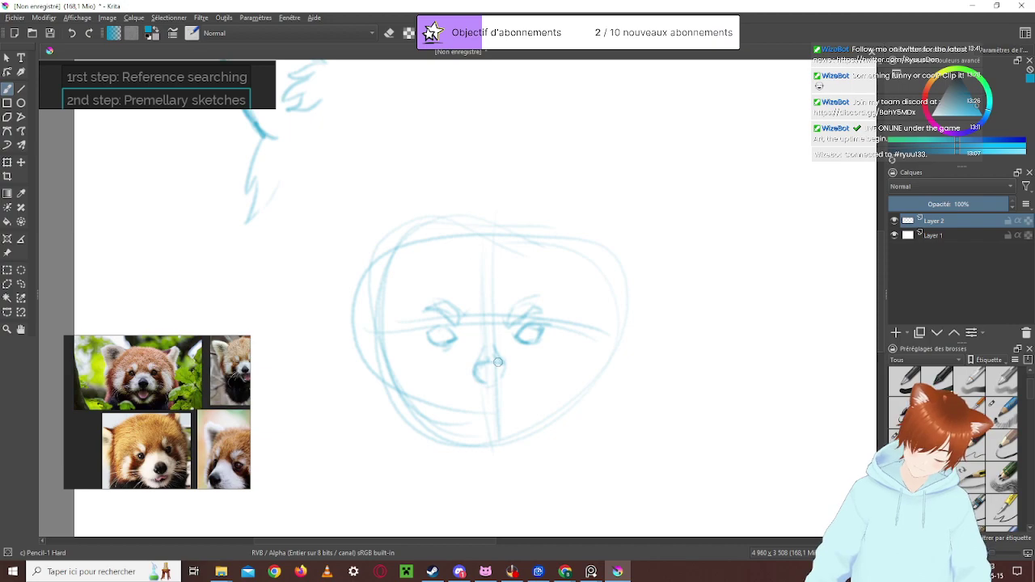
Draw a curved mouth below the nose and outline the muzzle's sides up toward the eyes
{"action": "left_click_drag", "start_coordinate": [492, 385], "coordinate": [452, 391]}
{"action": "key", "text": "ctrl+z"}
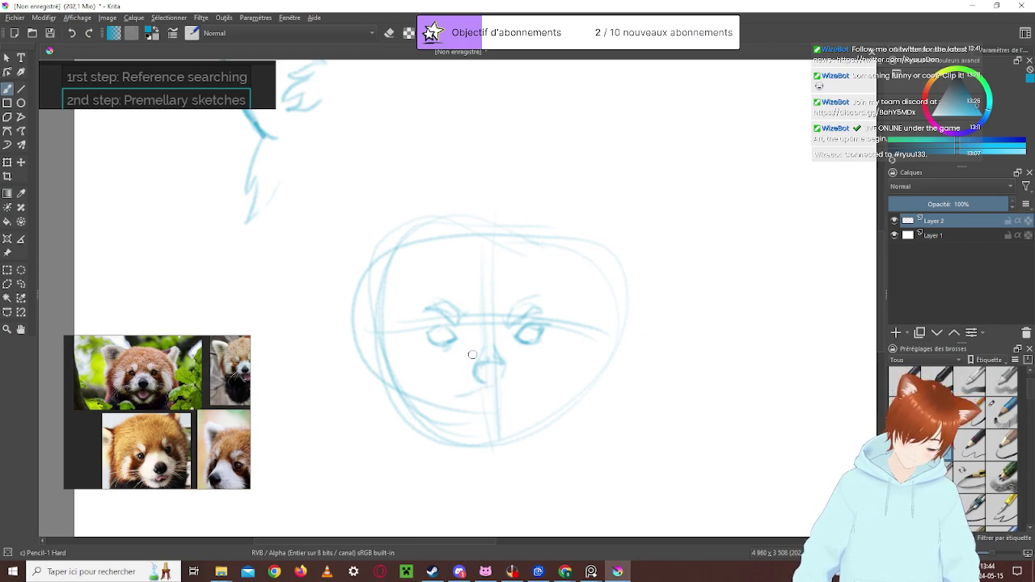
{"action": "left_click_drag", "start_coordinate": [498, 394], "coordinate": [527, 390]}
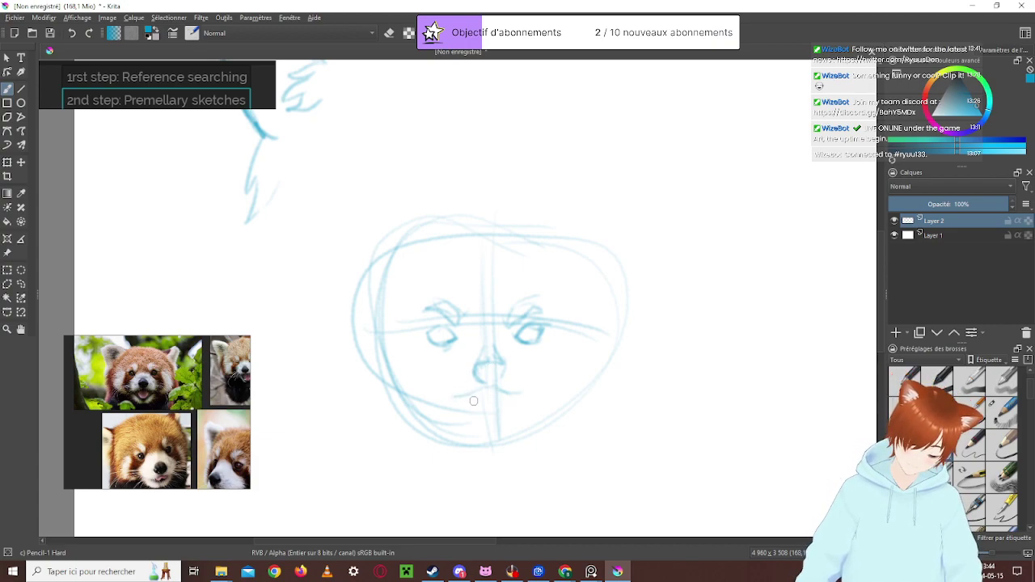
{"action": "left_click_drag", "start_coordinate": [467, 400], "coordinate": [492, 402]}
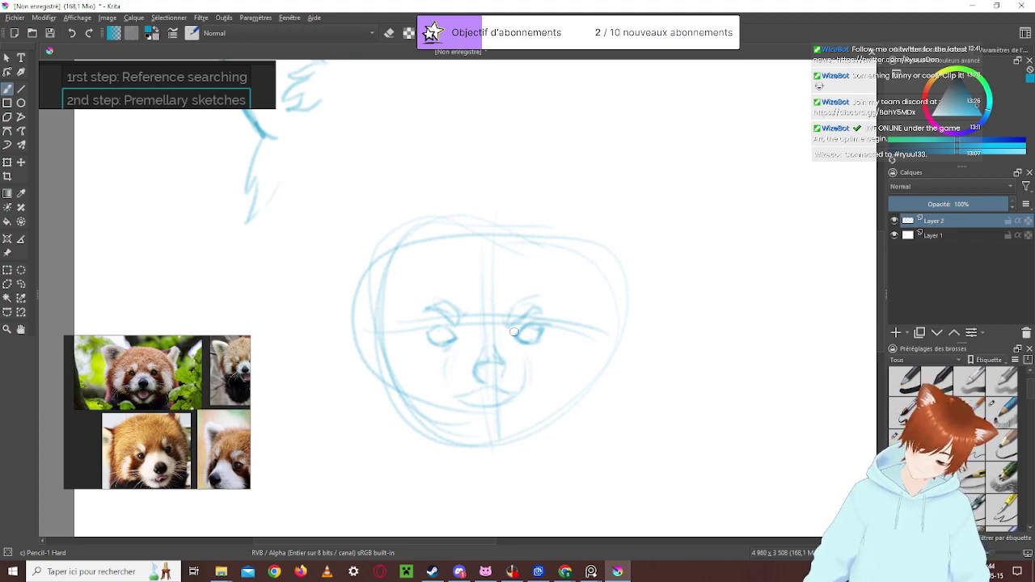
{"action": "mouse_move", "coordinate": [457, 349]}
{"action": "left_mouse_down"}
{"action": "mouse_move", "coordinate": [473, 327]}
{"action": "mouse_move", "coordinate": [500, 317]}
{"action": "mouse_move", "coordinate": [509, 344]}
{"action": "left_mouse_up"}
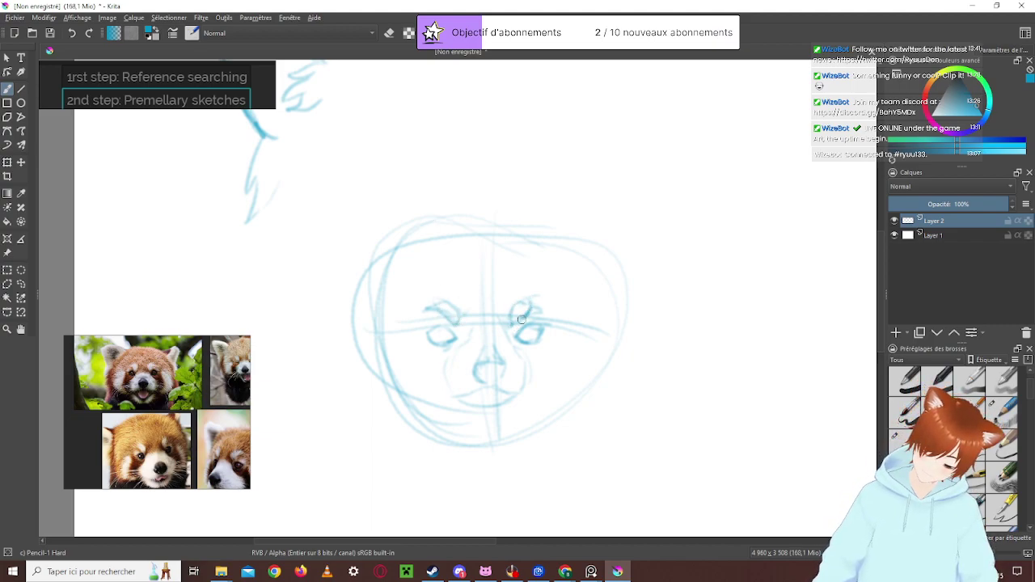
Close the brow markings into rounded patches and add small marks at the eyes' outer corners
{"action": "left_click_drag", "start_coordinate": [444, 305], "coordinate": [458, 314]}
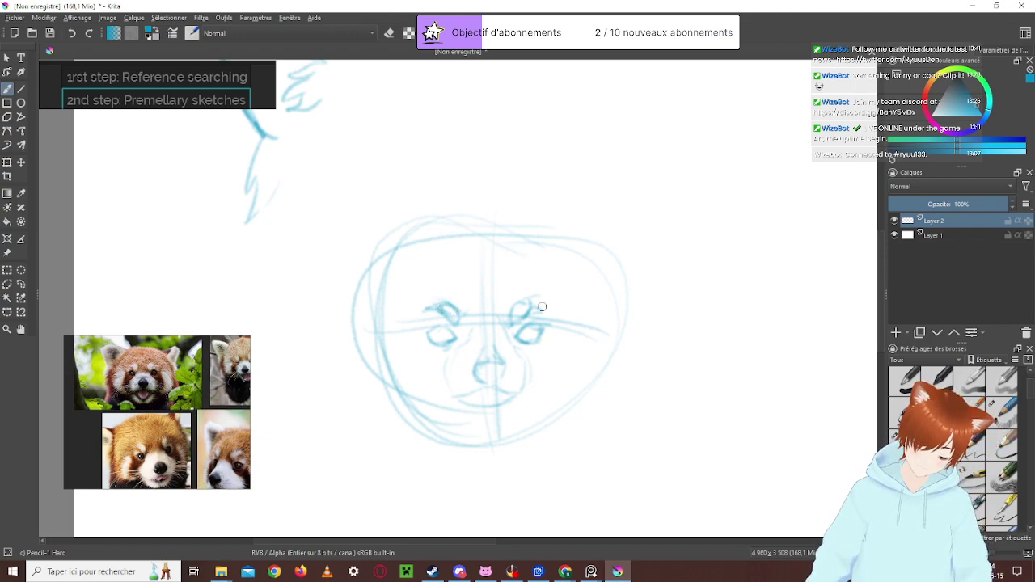
{"action": "left_click_drag", "start_coordinate": [413, 327], "coordinate": [432, 328]}
{"action": "left_click_drag", "start_coordinate": [550, 324], "coordinate": [570, 312]}
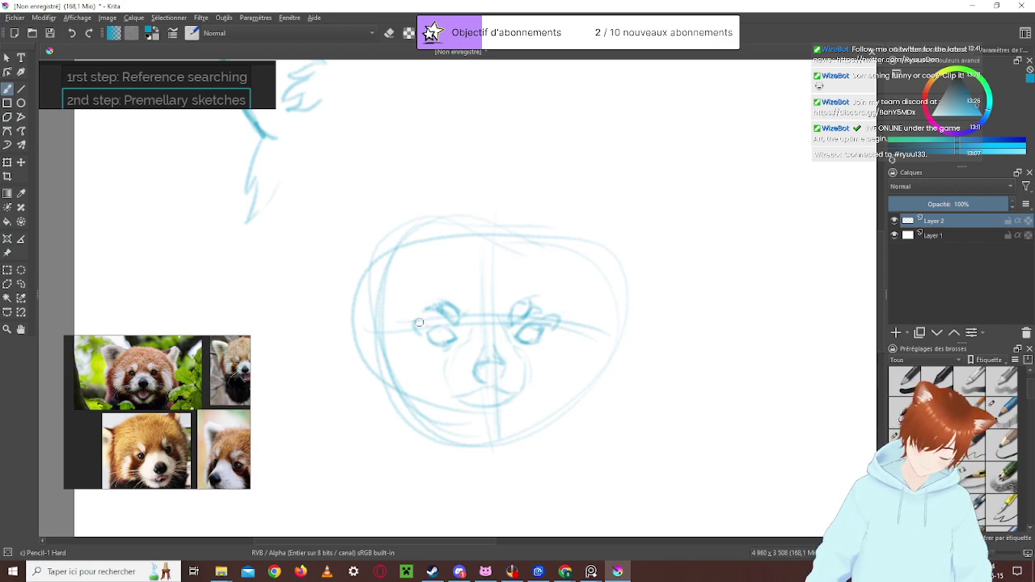
Draw vertical facial marking lines from below each eye down the cheeks, with a second outer line on each side
{"action": "left_click_drag", "start_coordinate": [418, 345], "coordinate": [428, 393]}
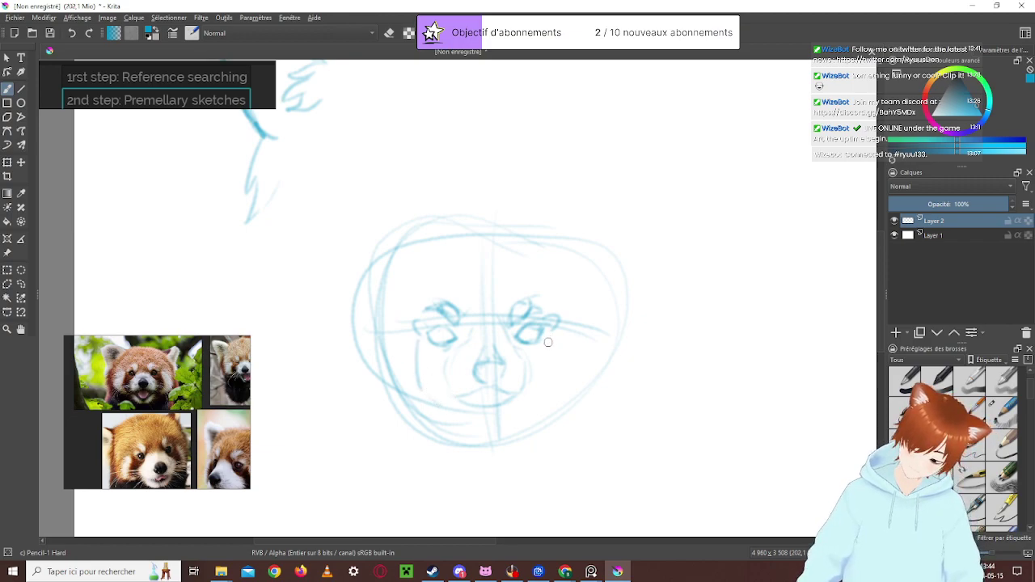
{"action": "left_click_drag", "start_coordinate": [556, 335], "coordinate": [552, 388]}
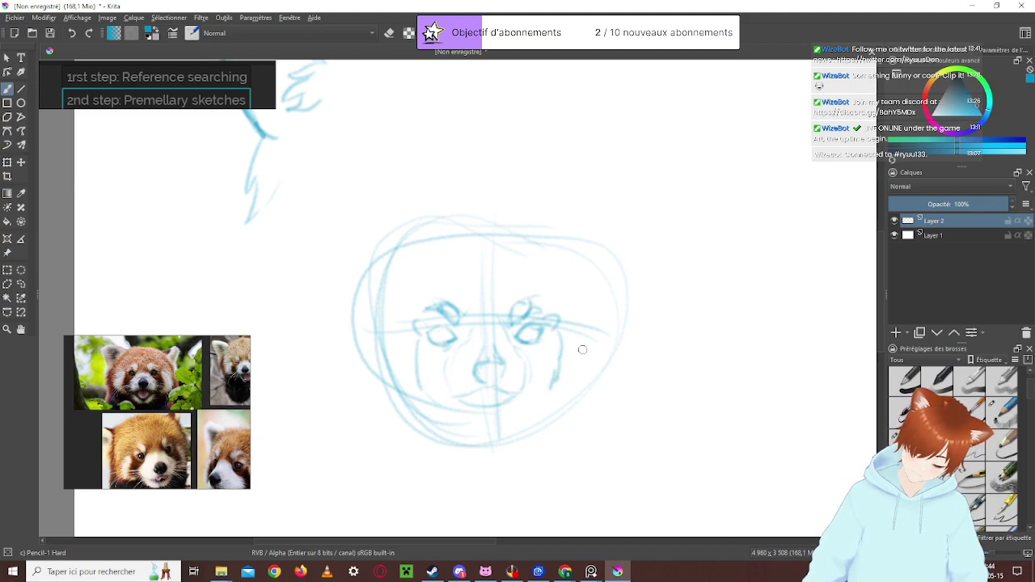
{"action": "left_click_drag", "start_coordinate": [581, 324], "coordinate": [577, 373]}
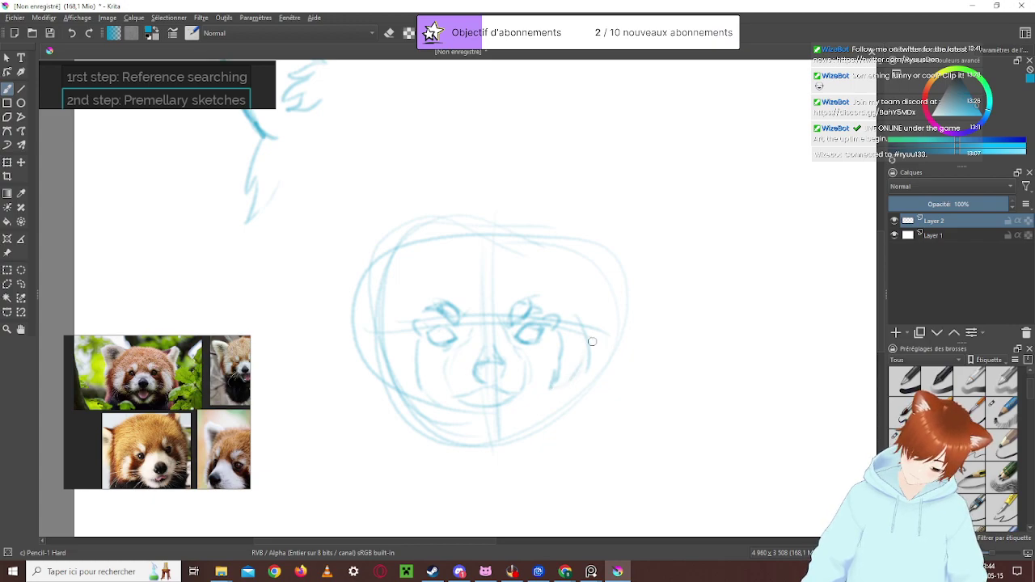
{"action": "left_click_drag", "start_coordinate": [392, 324], "coordinate": [414, 391]}
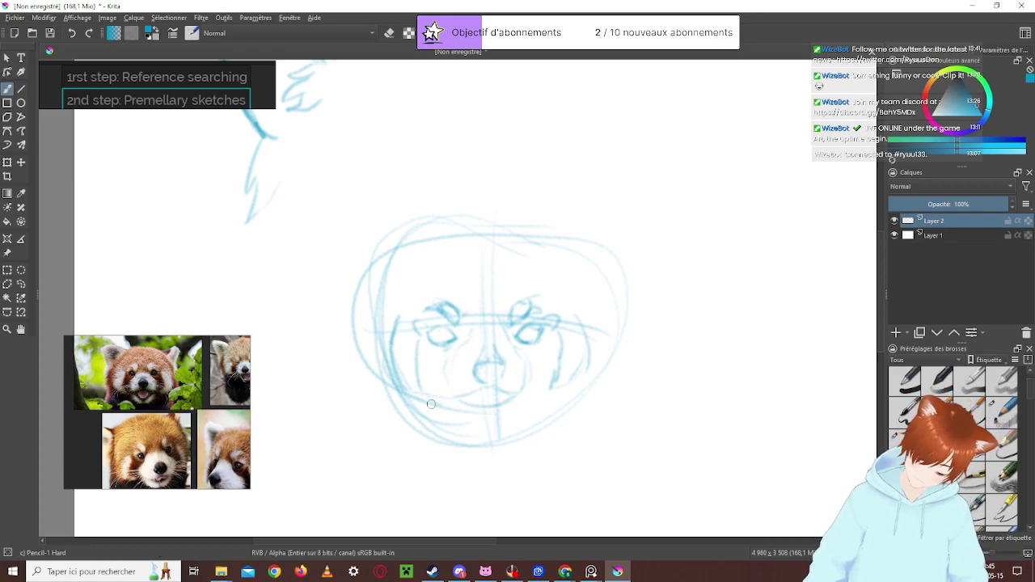
Redefine the sides of the head and the lower cheeks with stronger curved contour strokes
{"action": "mouse_move", "coordinate": [413, 246]}
{"action": "left_mouse_down"}
{"action": "mouse_move", "coordinate": [366, 345]}
{"action": "mouse_move", "coordinate": [394, 314]}
{"action": "mouse_move", "coordinate": [382, 285]}
{"action": "mouse_move", "coordinate": [405, 372]}
{"action": "mouse_move", "coordinate": [374, 364]}
{"action": "mouse_move", "coordinate": [439, 409]}
{"action": "left_mouse_up"}
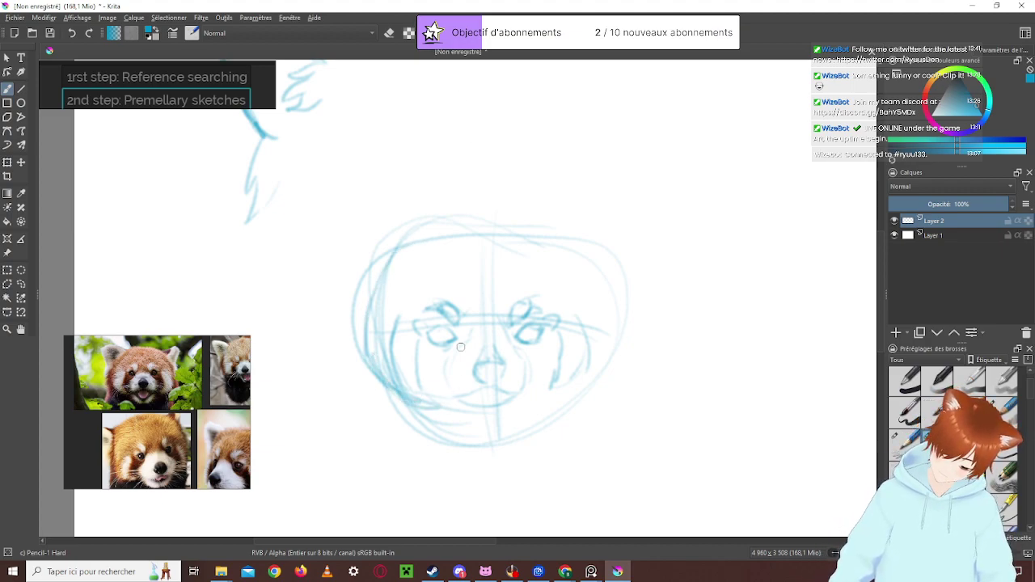
{"action": "mouse_move", "coordinate": [522, 397]}
{"action": "left_mouse_down"}
{"action": "mouse_move", "coordinate": [574, 381]}
{"action": "mouse_move", "coordinate": [605, 350]}
{"action": "mouse_move", "coordinate": [608, 327]}
{"action": "mouse_move", "coordinate": [583, 389]}
{"action": "left_mouse_up"}
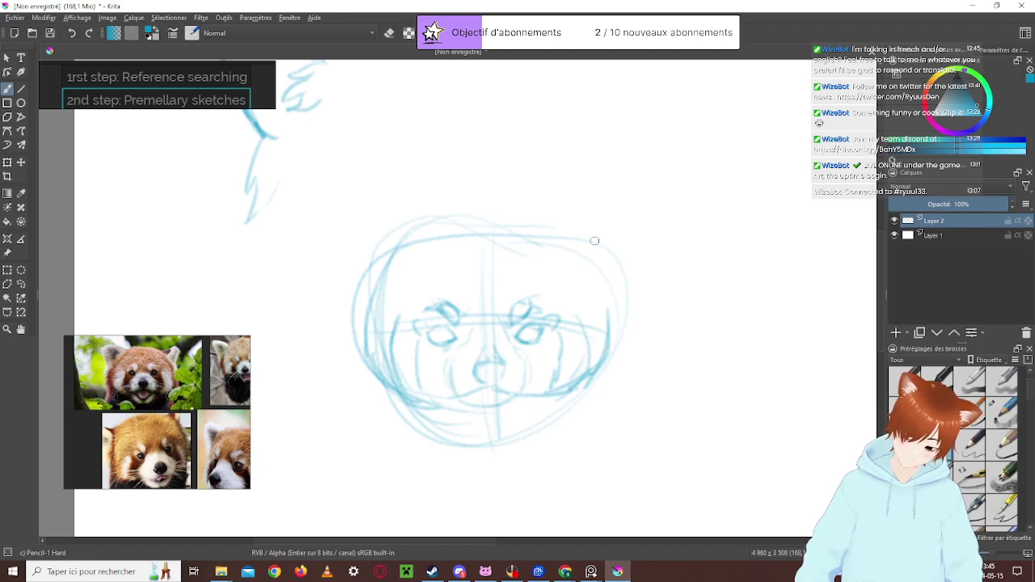
{"action": "left_click_drag", "start_coordinate": [578, 257], "coordinate": [609, 313]}
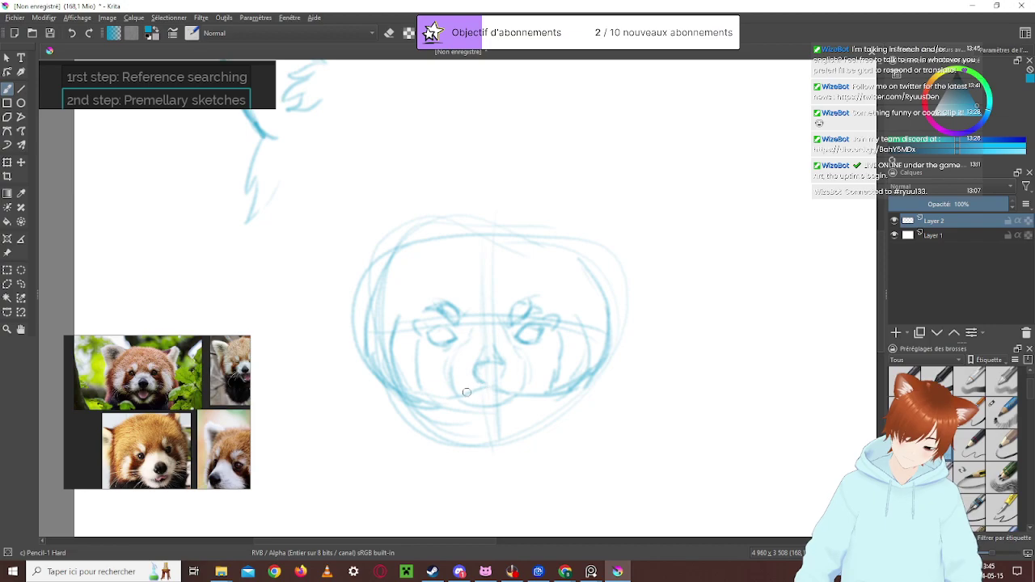
Reinforce the mouth and trace a darker, rounder head outline over the rough construction shape
{"action": "left_click_drag", "start_coordinate": [461, 399], "coordinate": [513, 389]}
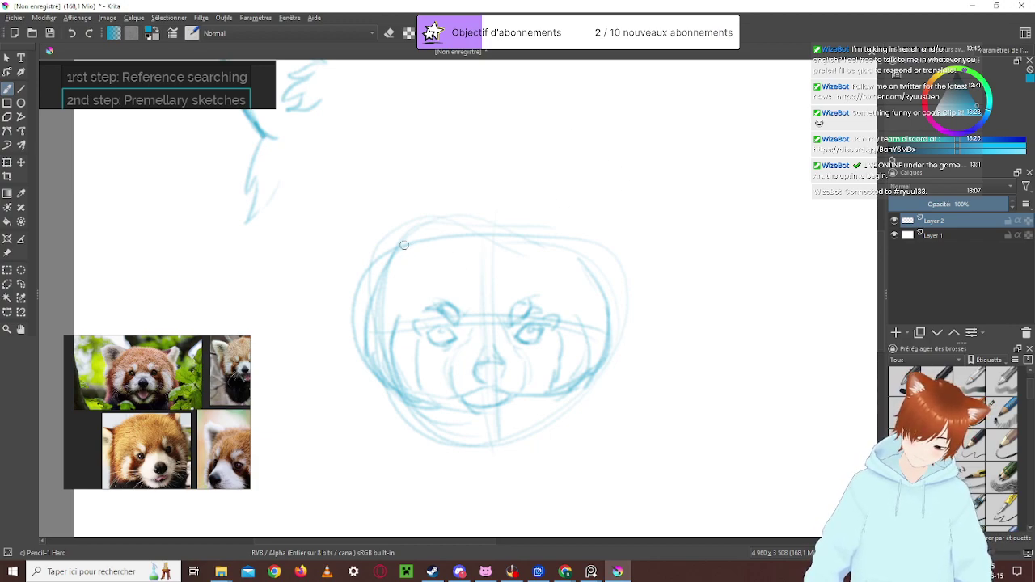
{"action": "mouse_move", "coordinate": [412, 233]}
{"action": "left_mouse_down"}
{"action": "mouse_move", "coordinate": [490, 239]}
{"action": "mouse_move", "coordinate": [423, 235]}
{"action": "mouse_move", "coordinate": [441, 213]}
{"action": "mouse_move", "coordinate": [428, 218]}
{"action": "mouse_move", "coordinate": [526, 210]}
{"action": "mouse_move", "coordinate": [501, 220]}
{"action": "mouse_move", "coordinate": [564, 246]}
{"action": "mouse_move", "coordinate": [553, 253]}
{"action": "mouse_move", "coordinate": [584, 270]}
{"action": "mouse_move", "coordinate": [483, 218]}
{"action": "mouse_move", "coordinate": [505, 212]}
{"action": "mouse_move", "coordinate": [544, 236]}
{"action": "mouse_move", "coordinate": [496, 208]}
{"action": "mouse_move", "coordinate": [574, 250]}
{"action": "mouse_move", "coordinate": [585, 280]}
{"action": "mouse_move", "coordinate": [501, 213]}
{"action": "mouse_move", "coordinate": [450, 236]}
{"action": "mouse_move", "coordinate": [526, 227]}
{"action": "mouse_move", "coordinate": [542, 237]}
{"action": "mouse_move", "coordinate": [510, 228]}
{"action": "mouse_move", "coordinate": [422, 238]}
{"action": "mouse_move", "coordinate": [435, 235]}
{"action": "mouse_move", "coordinate": [387, 303]}
{"action": "mouse_move", "coordinate": [406, 260]}
{"action": "mouse_move", "coordinate": [525, 229]}
{"action": "mouse_move", "coordinate": [522, 243]}
{"action": "mouse_move", "coordinate": [436, 248]}
{"action": "mouse_move", "coordinate": [381, 341]}
{"action": "mouse_move", "coordinate": [394, 275]}
{"action": "mouse_move", "coordinate": [388, 374]}
{"action": "mouse_move", "coordinate": [382, 289]}
{"action": "mouse_move", "coordinate": [384, 328]}
{"action": "mouse_move", "coordinate": [372, 301]}
{"action": "mouse_move", "coordinate": [384, 330]}
{"action": "mouse_move", "coordinate": [380, 292]}
{"action": "mouse_move", "coordinate": [393, 384]}
{"action": "mouse_move", "coordinate": [415, 397]}
{"action": "mouse_move", "coordinate": [383, 374]}
{"action": "mouse_move", "coordinate": [383, 280]}
{"action": "mouse_move", "coordinate": [383, 381]}
{"action": "mouse_move", "coordinate": [471, 218]}
{"action": "mouse_move", "coordinate": [580, 243]}
{"action": "mouse_move", "coordinate": [593, 274]}
{"action": "mouse_move", "coordinate": [599, 367]}
{"action": "mouse_move", "coordinate": [569, 385]}
{"action": "mouse_move", "coordinate": [525, 387]}
{"action": "mouse_move", "coordinate": [565, 395]}
{"action": "left_mouse_up"}
{"action": "mouse_move", "coordinate": [447, 396]}
{"action": "left_mouse_down"}
{"action": "mouse_move", "coordinate": [406, 396]}
{"action": "mouse_move", "coordinate": [470, 396]}
{"action": "mouse_move", "coordinate": [511, 358]}
{"action": "left_mouse_up"}
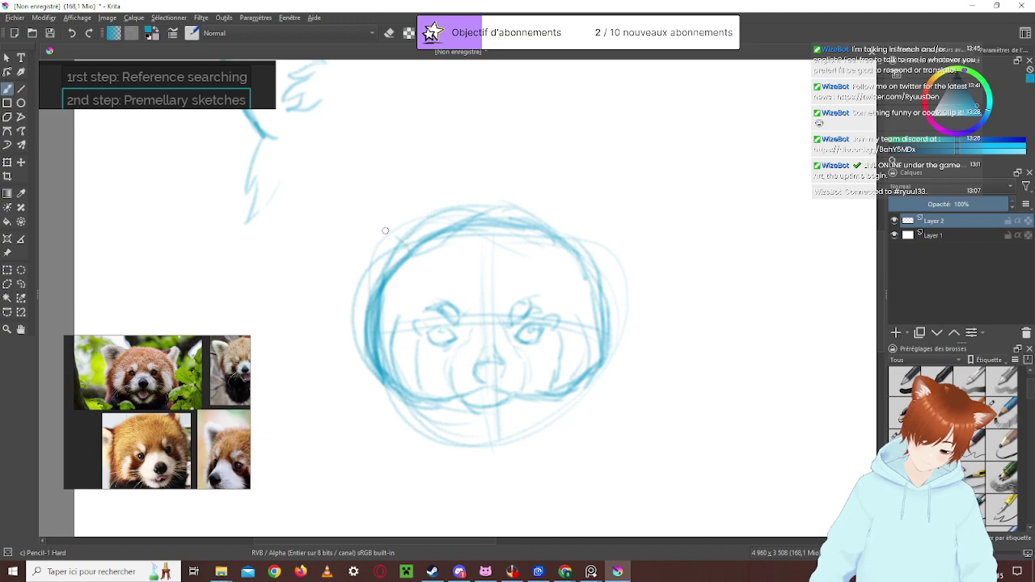
Draw a pointed ear on the head's upper left and fur strokes down the cheek beneath it
{"action": "mouse_move", "coordinate": [326, 224]}
{"action": "left_mouse_down"}
{"action": "mouse_move", "coordinate": [370, 223]}
{"action": "mouse_move", "coordinate": [407, 246]}
{"action": "left_mouse_up"}
{"action": "mouse_move", "coordinate": [324, 225]}
{"action": "left_mouse_down"}
{"action": "mouse_move", "coordinate": [350, 287]}
{"action": "mouse_move", "coordinate": [357, 356]}
{"action": "left_mouse_up"}
{"action": "left_click_drag", "start_coordinate": [347, 317], "coordinate": [353, 362]}
{"action": "left_click_drag", "start_coordinate": [351, 361], "coordinate": [370, 293]}
{"action": "mouse_move", "coordinate": [354, 343]}
{"action": "left_mouse_down"}
{"action": "mouse_move", "coordinate": [368, 299]}
{"action": "mouse_move", "coordinate": [352, 292]}
{"action": "mouse_move", "coordinate": [356, 364]}
{"action": "left_mouse_up"}
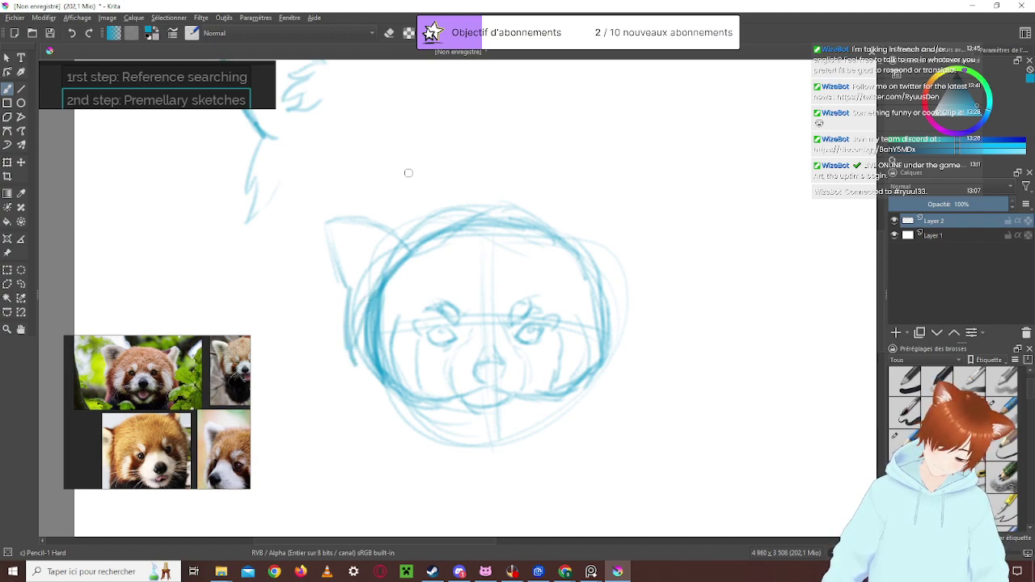
Undo the last cheek fur strokes, rework the fur's lower end, and add inner fur strokes to the left ear
{"action": "key", "text": "ctrl+z"}
{"action": "key", "text": "ctrl+z"}
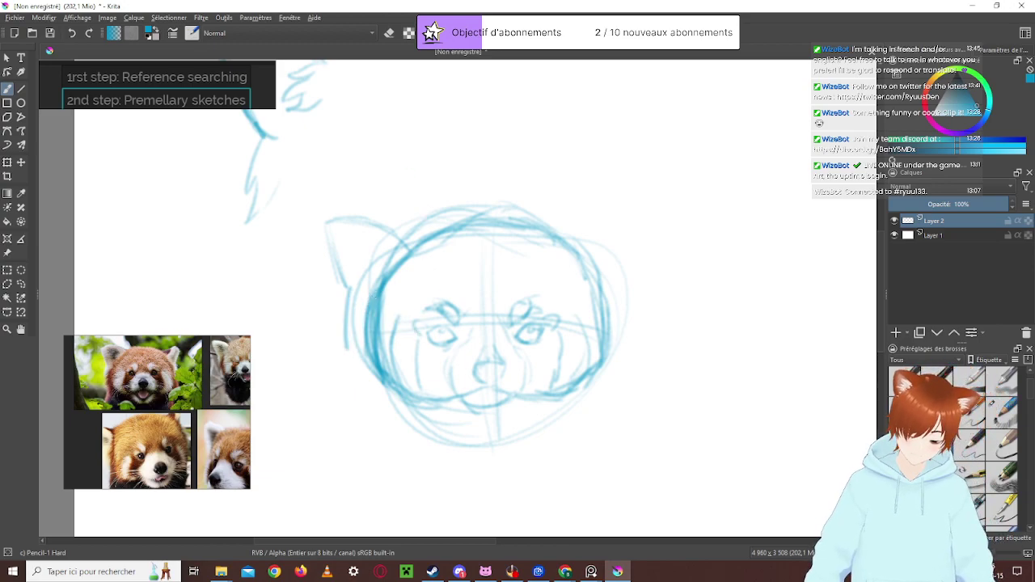
{"action": "mouse_move", "coordinate": [354, 348]}
{"action": "left_mouse_down"}
{"action": "mouse_move", "coordinate": [369, 301]}
{"action": "mouse_move", "coordinate": [360, 275]}
{"action": "mouse_move", "coordinate": [346, 308]}
{"action": "mouse_move", "coordinate": [353, 348]}
{"action": "left_mouse_up"}
{"action": "mouse_move", "coordinate": [379, 240]}
{"action": "left_mouse_down"}
{"action": "mouse_move", "coordinate": [372, 257]}
{"action": "mouse_move", "coordinate": [391, 270]}
{"action": "left_mouse_up"}
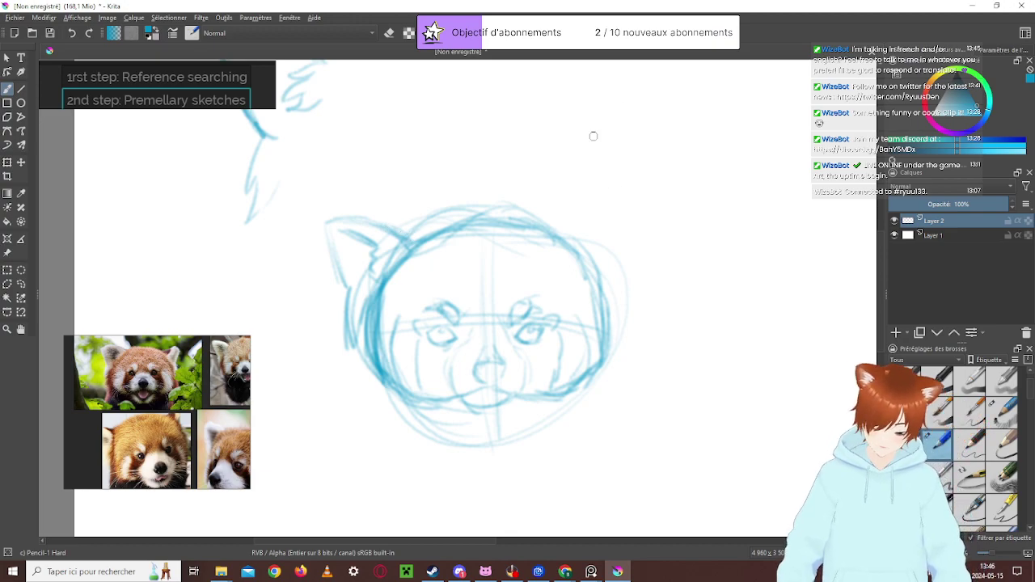
Draw a smaller pointed ear on the head's upper right with an inner line and a side stroke running down the head
{"action": "mouse_move", "coordinate": [426, 236]}
{"action": "left_mouse_down"}
{"action": "mouse_move", "coordinate": [471, 224]}
{"action": "mouse_move", "coordinate": [457, 234]}
{"action": "mouse_move", "coordinate": [540, 239]}
{"action": "left_mouse_up"}
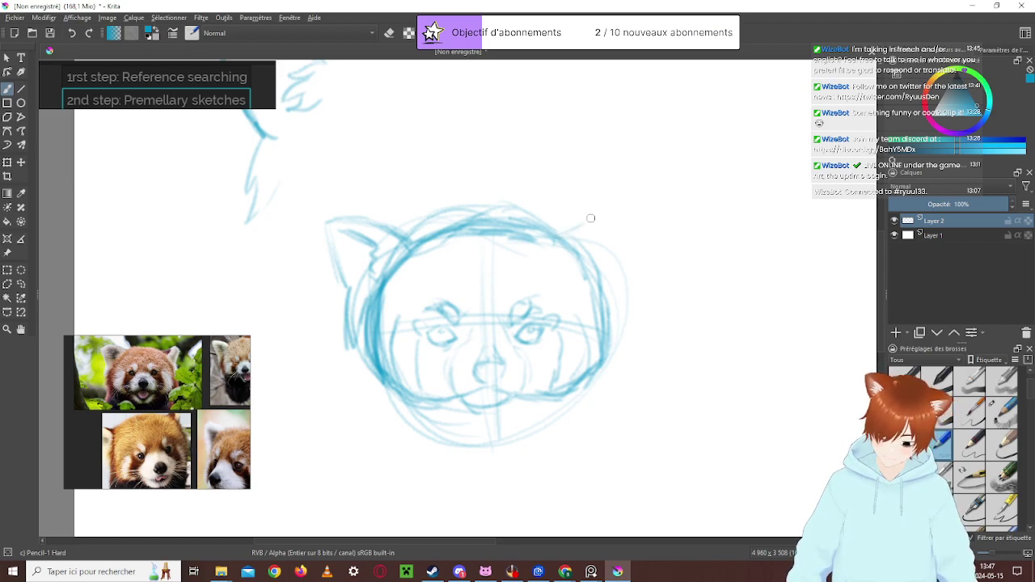
{"action": "left_click_drag", "start_coordinate": [567, 231], "coordinate": [600, 209]}
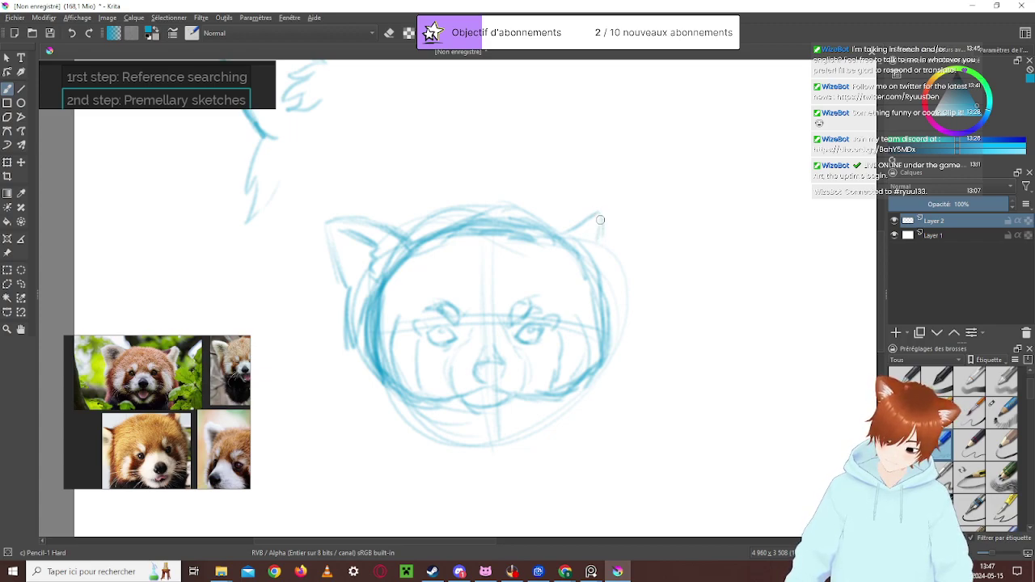
{"action": "left_click_drag", "start_coordinate": [602, 219], "coordinate": [593, 256]}
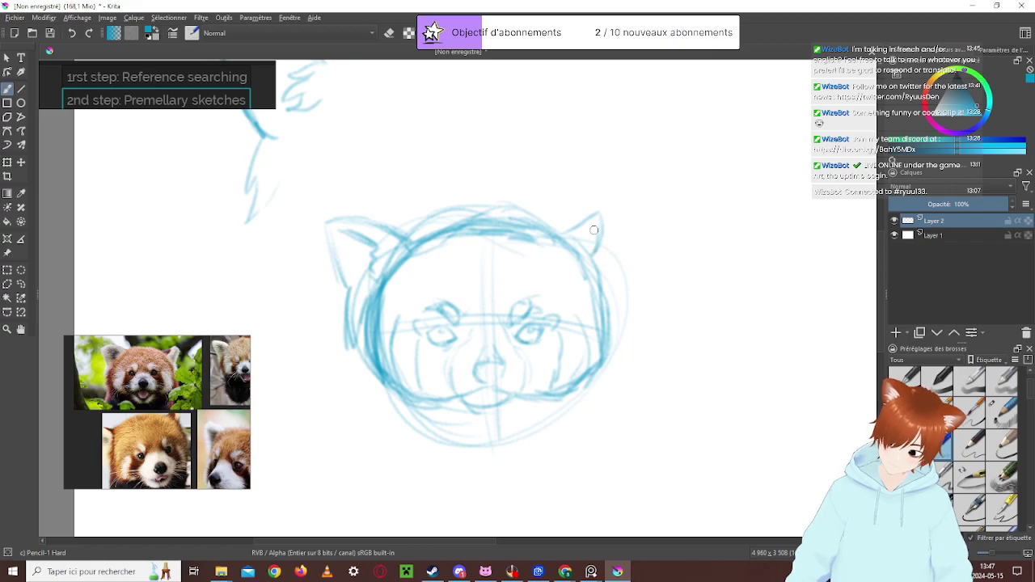
{"action": "mouse_move", "coordinate": [594, 215]}
{"action": "left_mouse_down"}
{"action": "mouse_move", "coordinate": [580, 245]}
{"action": "mouse_move", "coordinate": [608, 211]}
{"action": "mouse_move", "coordinate": [600, 258]}
{"action": "mouse_move", "coordinate": [609, 306]}
{"action": "left_mouse_up"}
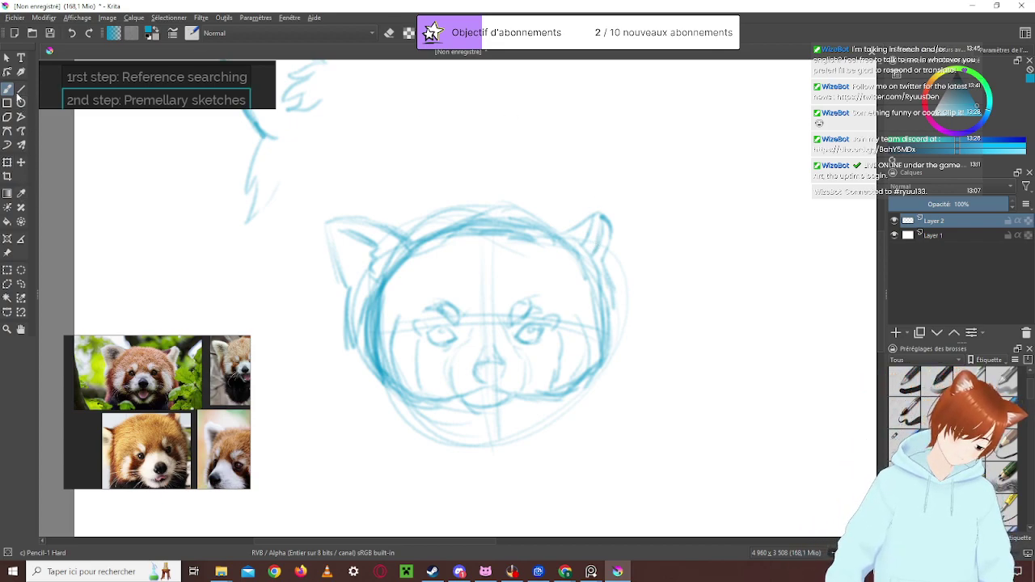
Select the ear on the head's upper right with a freehand selection, scale it up slightly, and apply the transform
{"action": "left_click", "coordinate": [21, 284]}
{"action": "mouse_move", "coordinate": [659, 184]}
{"action": "left_mouse_down"}
{"action": "mouse_move", "coordinate": [602, 180]}
{"action": "mouse_move", "coordinate": [559, 225]}
{"action": "mouse_move", "coordinate": [611, 318]}
{"action": "mouse_move", "coordinate": [655, 202]}
{"action": "left_mouse_up"}
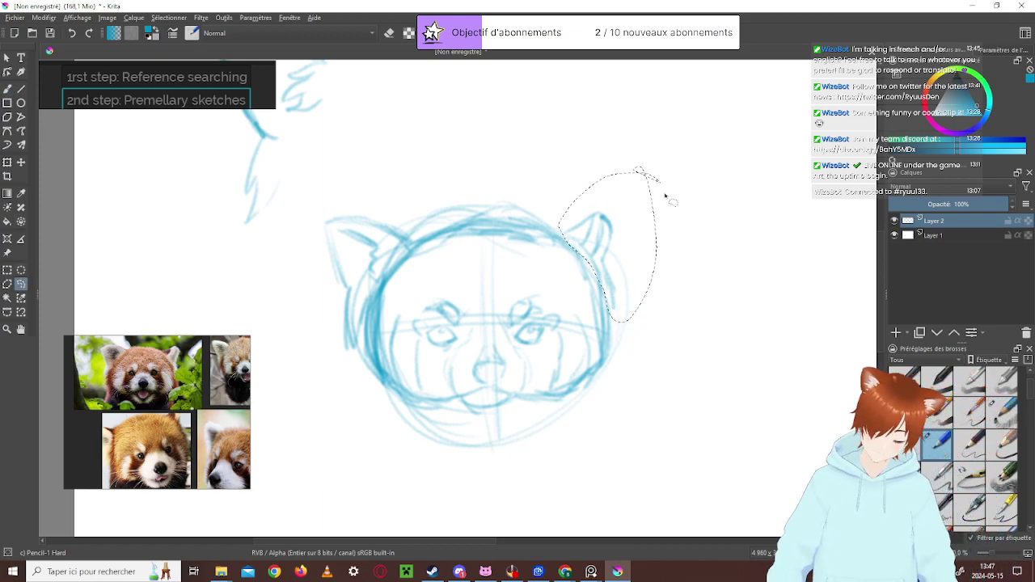
{"action": "key", "text": "ctrl+t"}
{"action": "left_click_drag", "start_coordinate": [661, 165], "coordinate": [675, 153]}
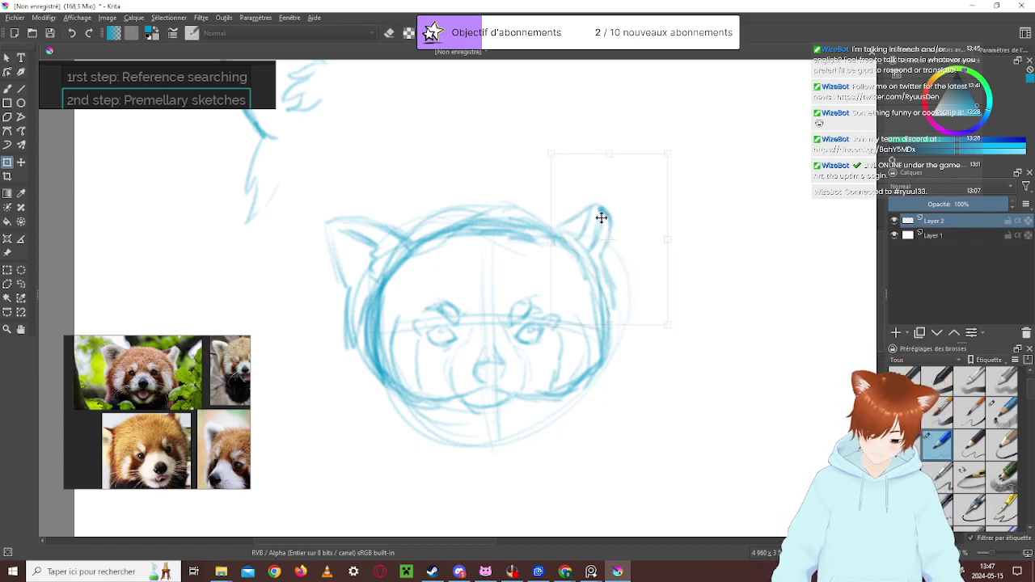
{"action": "left_click_drag", "start_coordinate": [669, 154], "coordinate": [679, 148]}
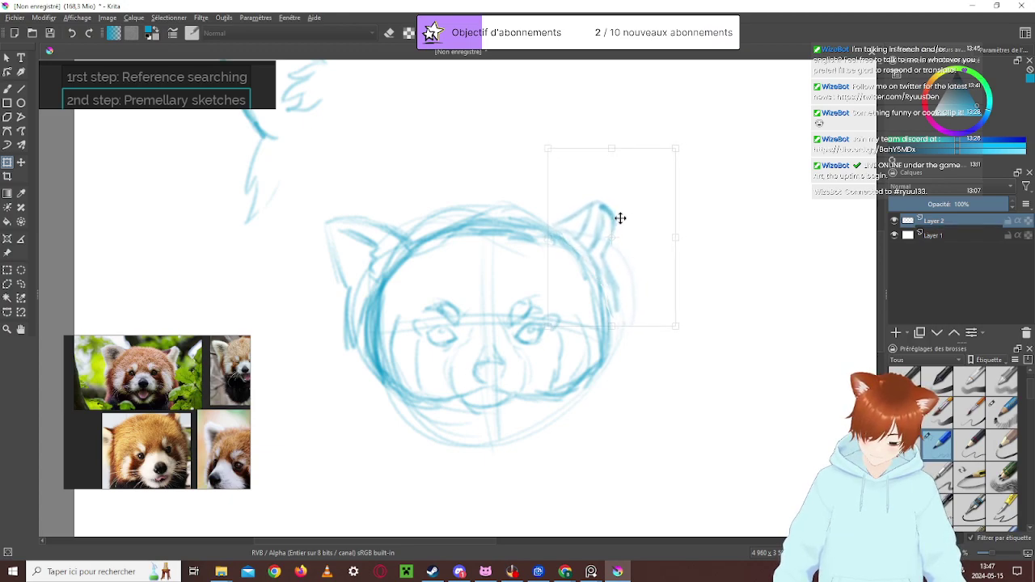
{"action": "left_click_drag", "start_coordinate": [677, 148], "coordinate": [679, 134]}
{"action": "left_click_drag", "start_coordinate": [654, 167], "coordinate": [656, 177]}
{"action": "left_click_drag", "start_coordinate": [626, 219], "coordinate": [642, 209]}
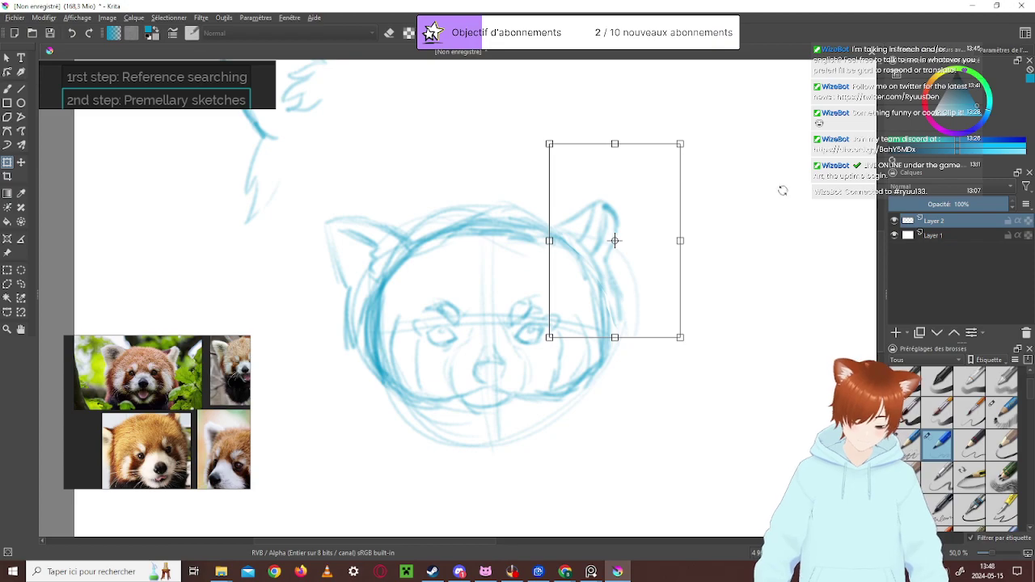
{"action": "key", "text": "Return"}
Clear the selection around the right ear and return to the freehand brush
{"action": "mouse_move", "coordinate": [653, 148]}
{"action": "left_mouse_down"}
{"action": "mouse_move", "coordinate": [559, 206]}
{"action": "mouse_move", "coordinate": [653, 183]}
{"action": "left_mouse_up"}
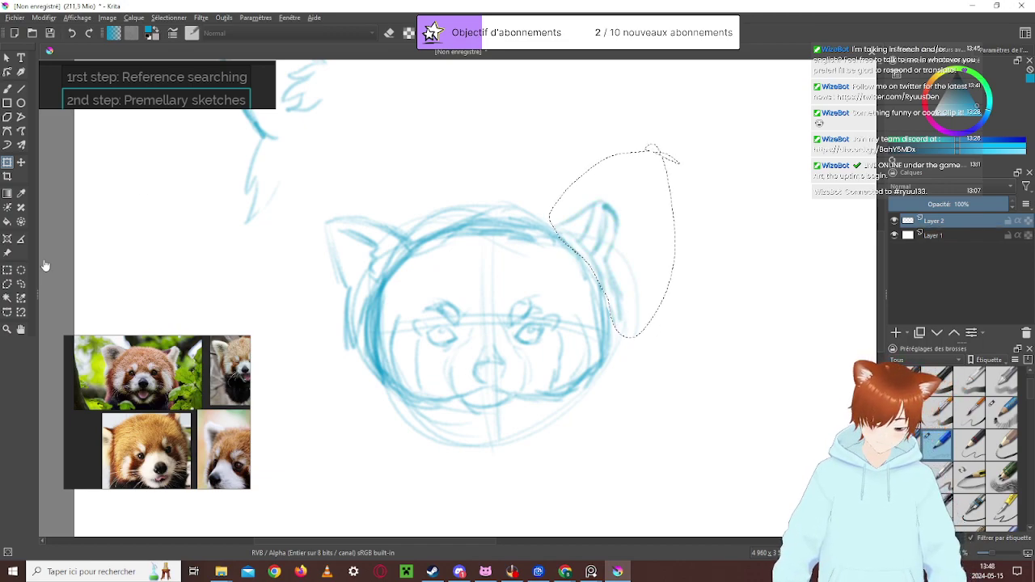
{"action": "key", "text": "ctrl+t"}
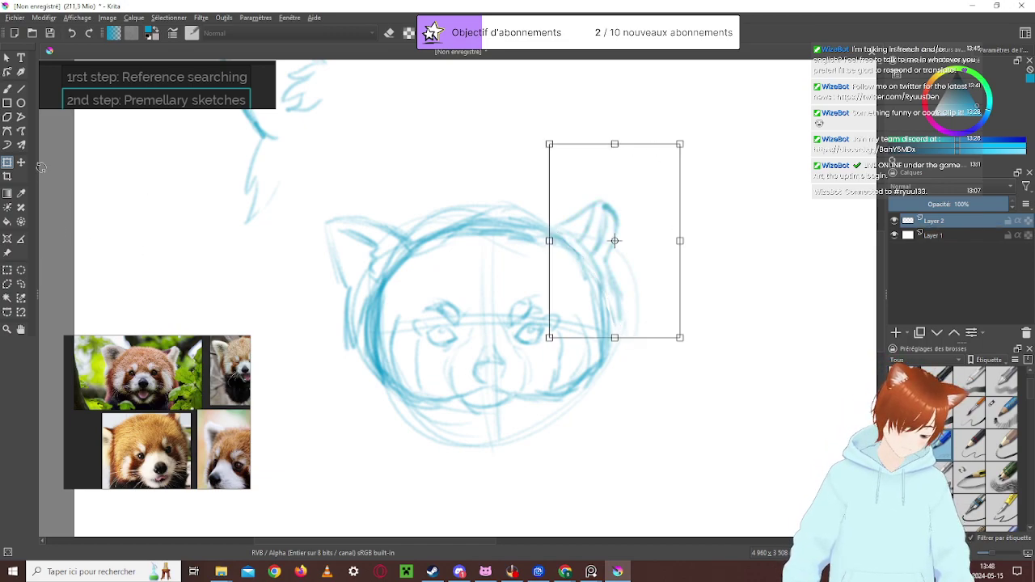
{"action": "left_click", "coordinate": [8, 58]}
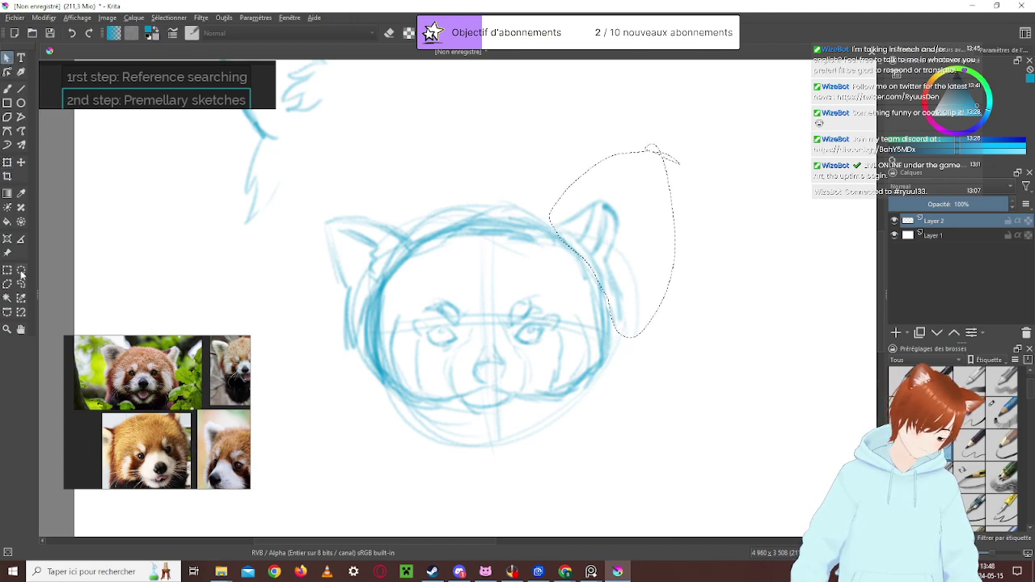
{"action": "key", "text": "ctrl+shift+a"}
{"action": "left_click", "coordinate": [8, 89]}
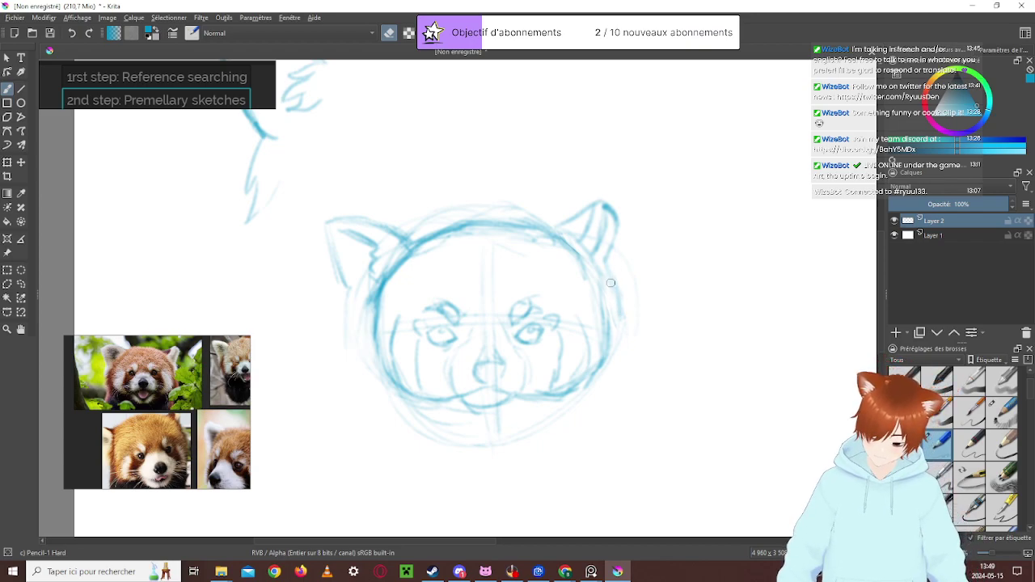
Turn off erasing and pencil over the head outline beneath both ears, reinforcing the right ear's edges and base
{"action": "left_click", "coordinate": [7, 58]}
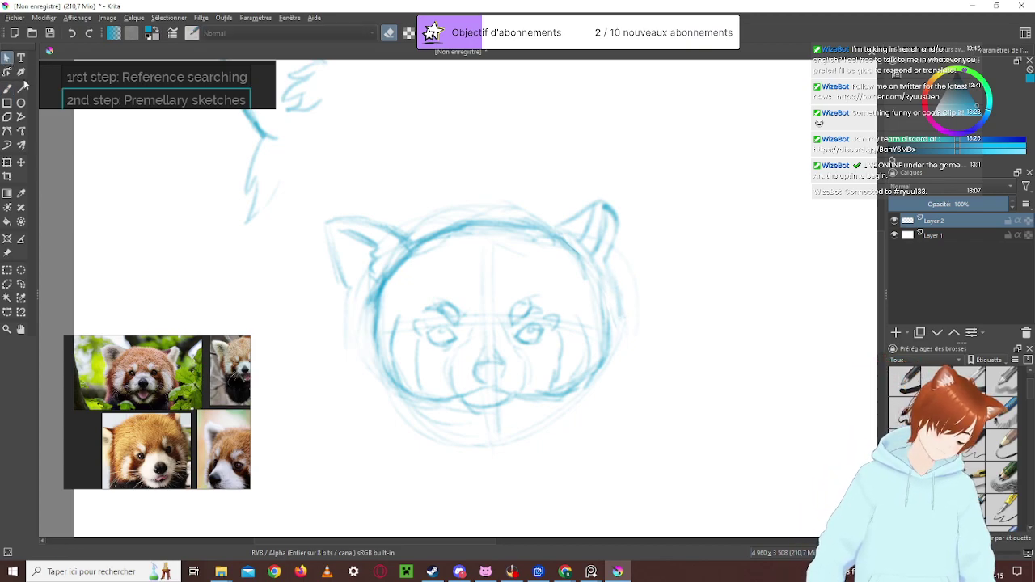
{"action": "left_click", "coordinate": [9, 86]}
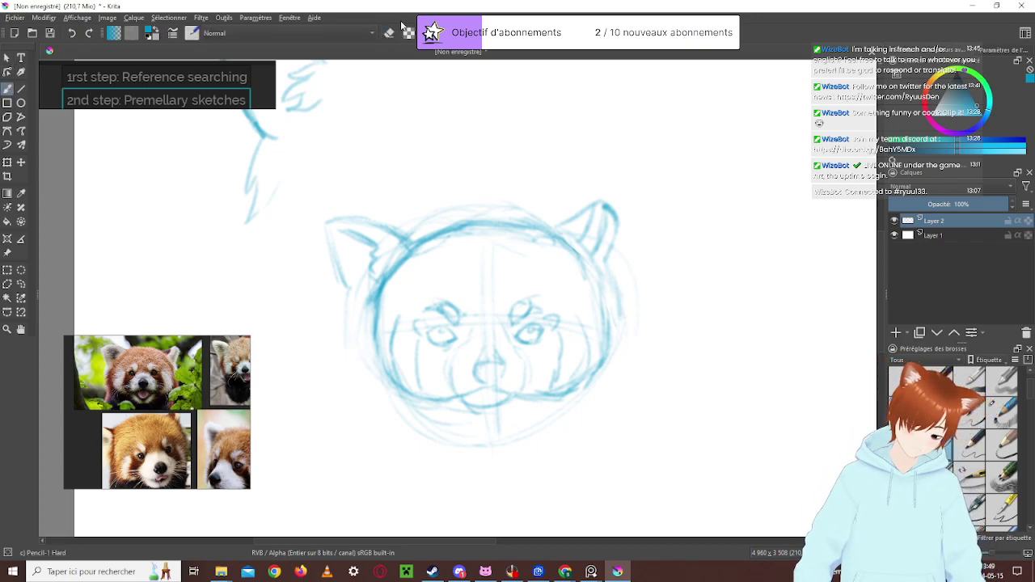
{"action": "left_click_drag", "start_coordinate": [583, 263], "coordinate": [603, 352]}
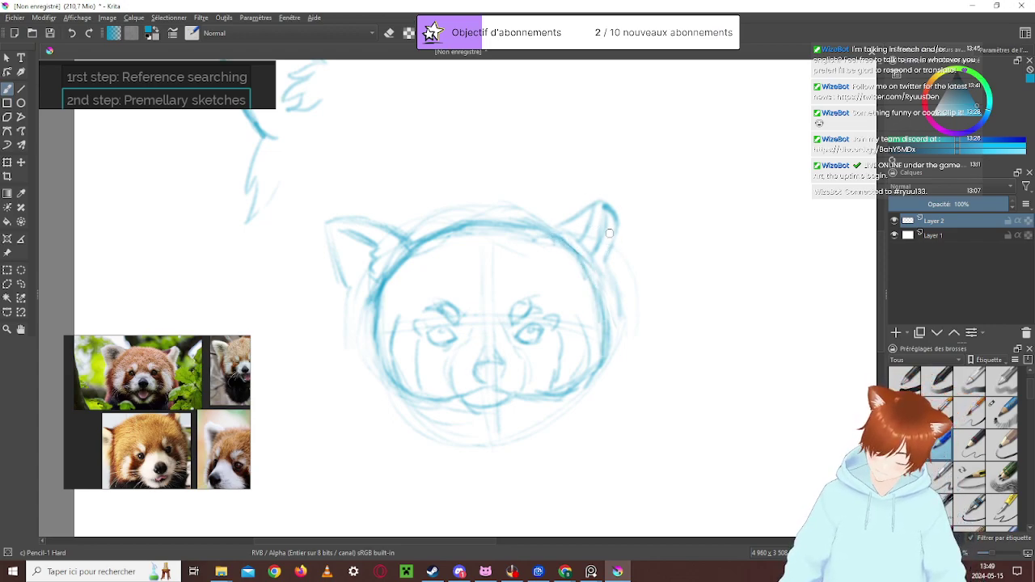
{"action": "mouse_move", "coordinate": [614, 222]}
{"action": "left_mouse_down"}
{"action": "mouse_move", "coordinate": [600, 267]}
{"action": "mouse_move", "coordinate": [615, 308]}
{"action": "left_mouse_up"}
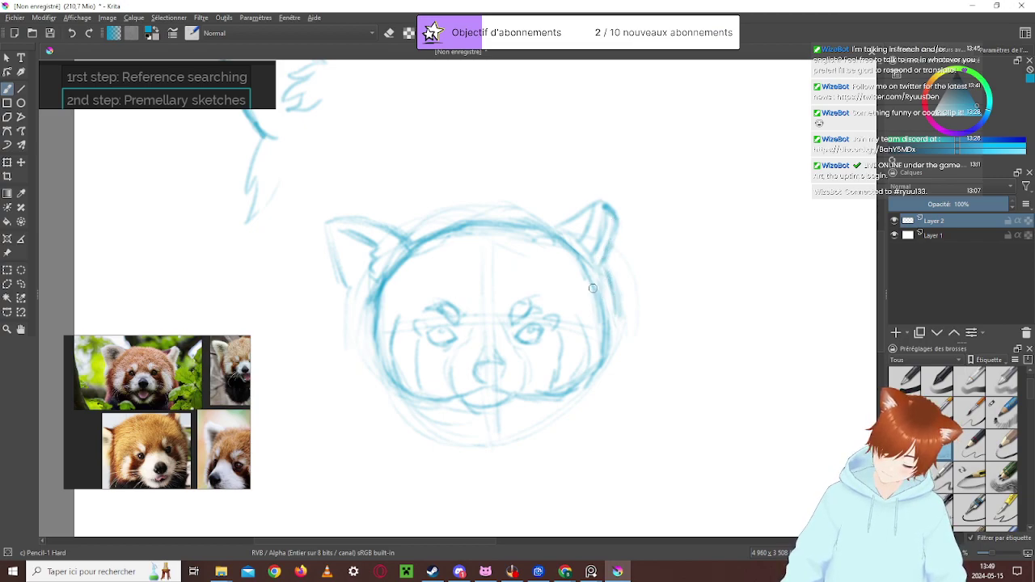
{"action": "mouse_move", "coordinate": [584, 242]}
{"action": "left_mouse_down"}
{"action": "mouse_move", "coordinate": [583, 227]}
{"action": "mouse_move", "coordinate": [589, 253]}
{"action": "mouse_move", "coordinate": [608, 207]}
{"action": "left_mouse_up"}
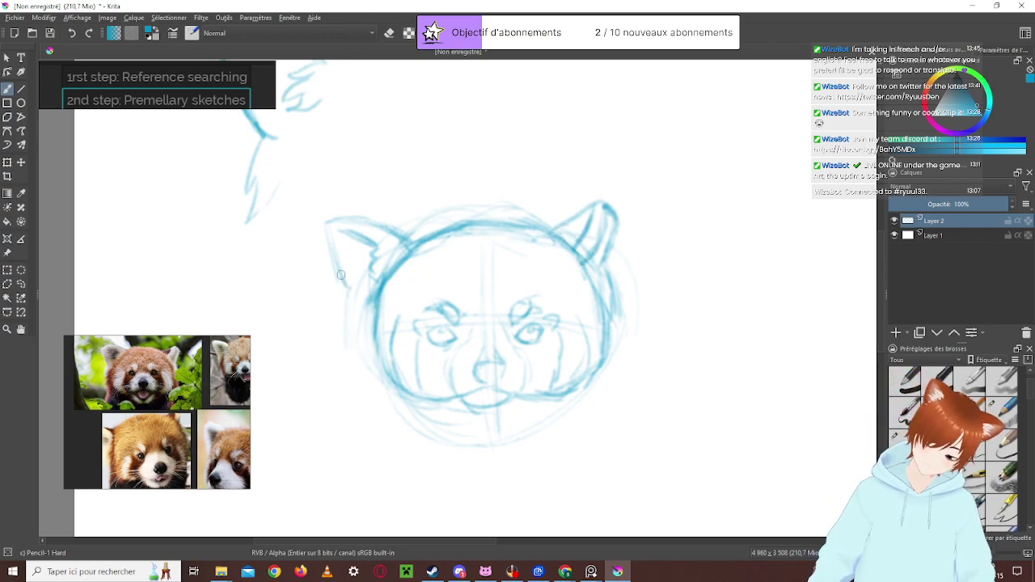
{"action": "mouse_move", "coordinate": [361, 301]}
{"action": "left_mouse_down"}
{"action": "mouse_move", "coordinate": [372, 362]}
{"action": "mouse_move", "coordinate": [378, 304]}
{"action": "mouse_move", "coordinate": [376, 348]}
{"action": "left_mouse_up"}
{"action": "mouse_move", "coordinate": [376, 272]}
{"action": "left_mouse_down"}
{"action": "mouse_move", "coordinate": [408, 406]}
{"action": "mouse_move", "coordinate": [405, 378]}
{"action": "mouse_move", "coordinate": [386, 366]}
{"action": "mouse_move", "coordinate": [433, 387]}
{"action": "left_mouse_up"}
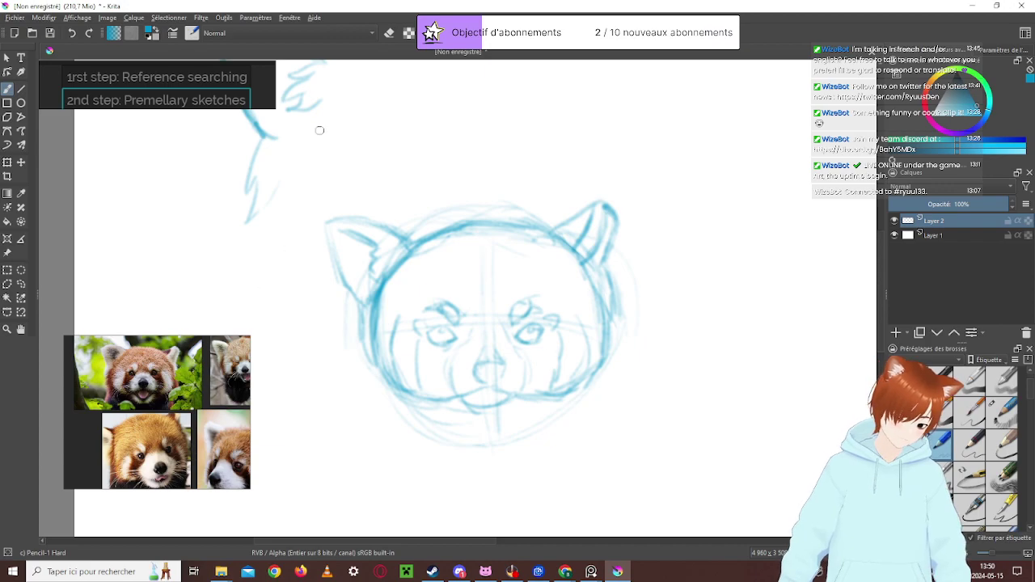
Switch to the reference board and examine the full-body red panda photos for the fur colours, framing the panda on a log
{"action": "scroll", "coordinate": [176, 436], "scroll_direction": "down", "scroll_amount": 2}
{"action": "scroll", "coordinate": [158, 466], "scroll_direction": "down", "scroll_amount": 2}
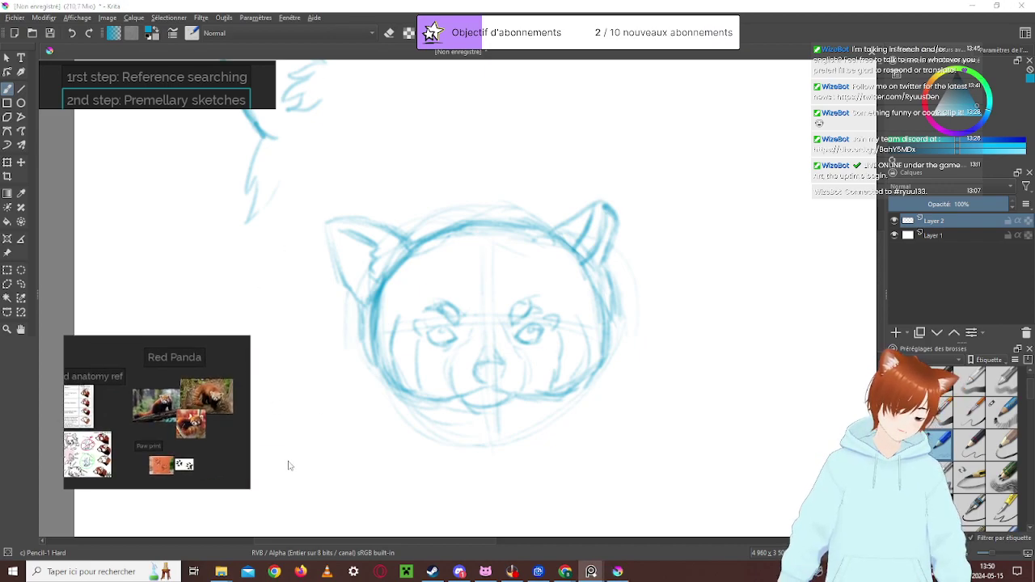
{"action": "scroll", "coordinate": [231, 448], "scroll_direction": "up", "scroll_amount": 3}
{"action": "left_click_drag", "start_coordinate": [181, 434], "coordinate": [156, 450]}
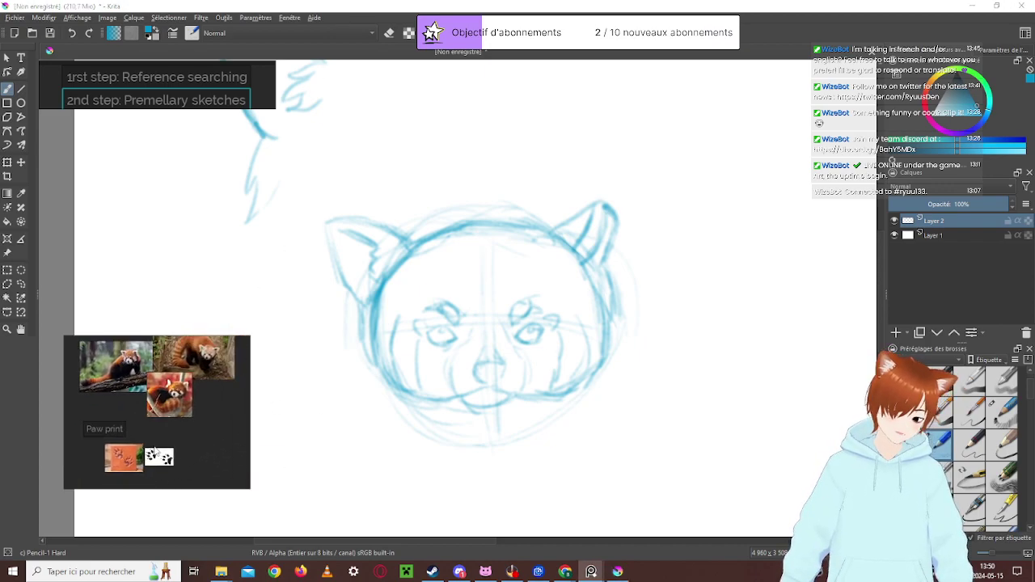
{"action": "scroll", "coordinate": [195, 409], "scroll_direction": "up", "scroll_amount": 5}
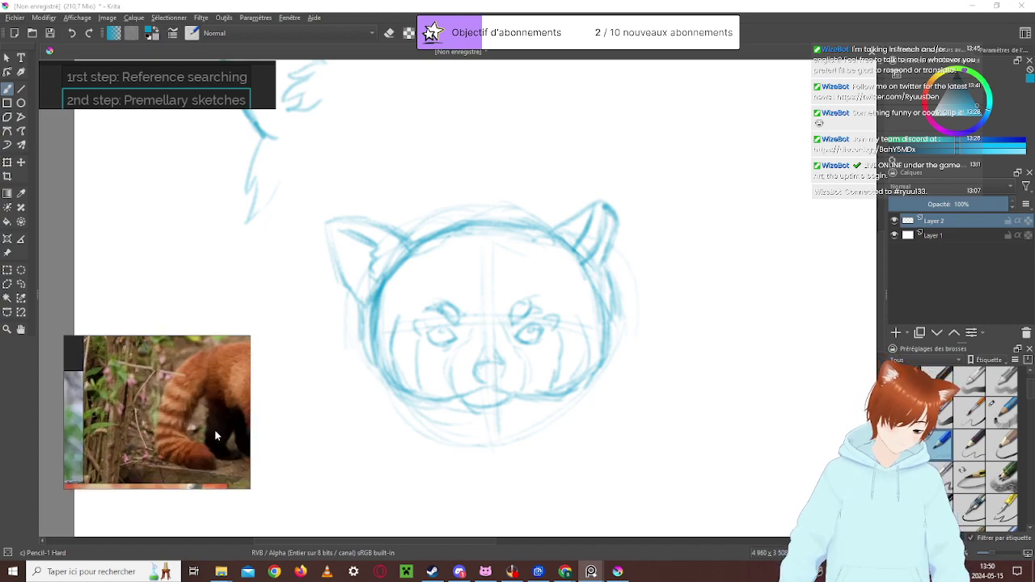
{"action": "scroll", "coordinate": [122, 427], "scroll_direction": "down", "scroll_amount": 5}
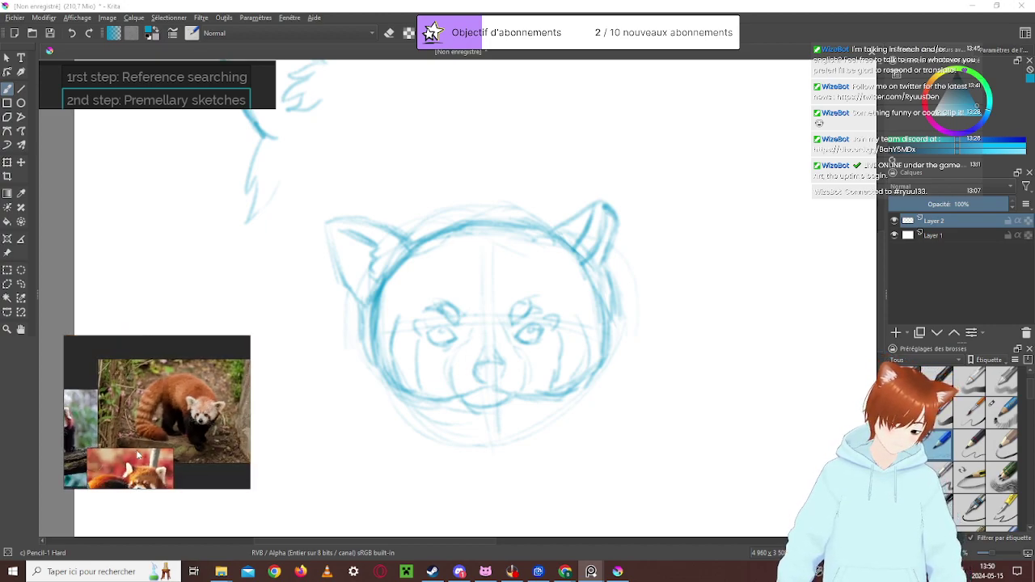
{"action": "scroll", "coordinate": [194, 422], "scroll_direction": "up", "scroll_amount": 5}
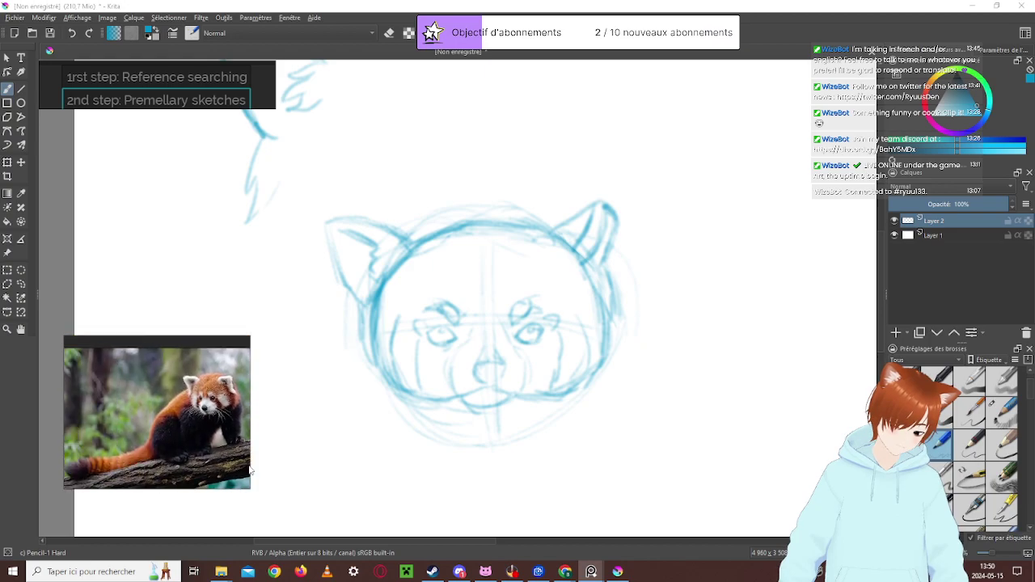
{"action": "scroll", "coordinate": [218, 446], "scroll_direction": "down", "scroll_amount": 4}
{"action": "scroll", "coordinate": [197, 437], "scroll_direction": "up", "scroll_amount": 4}
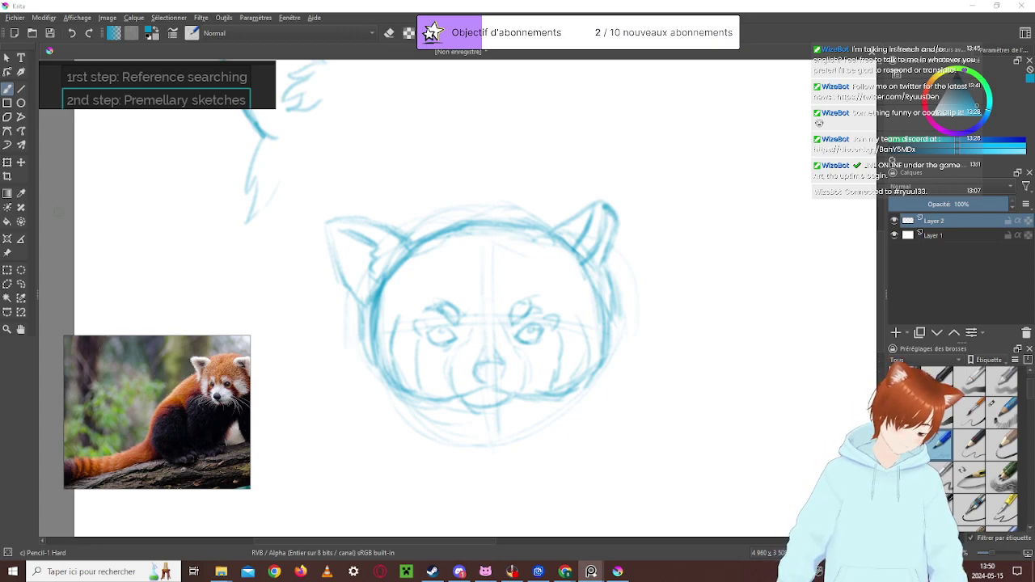
Move the red panda reference beyond the sketched head's upper right and set the foreground colour to the fur's orange
{"action": "left_click", "coordinate": [19, 194]}
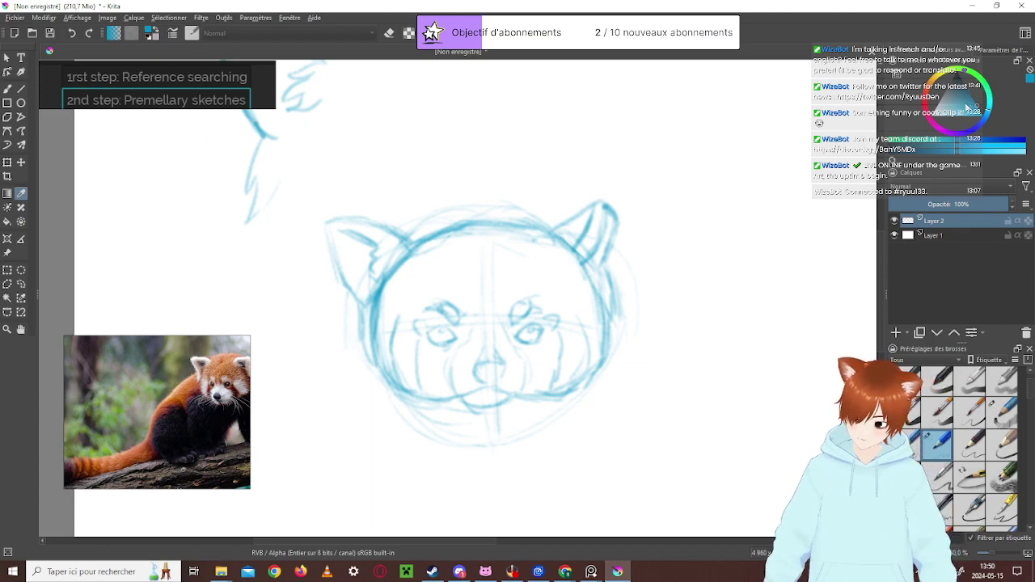
{"action": "left_click", "coordinate": [898, 74]}
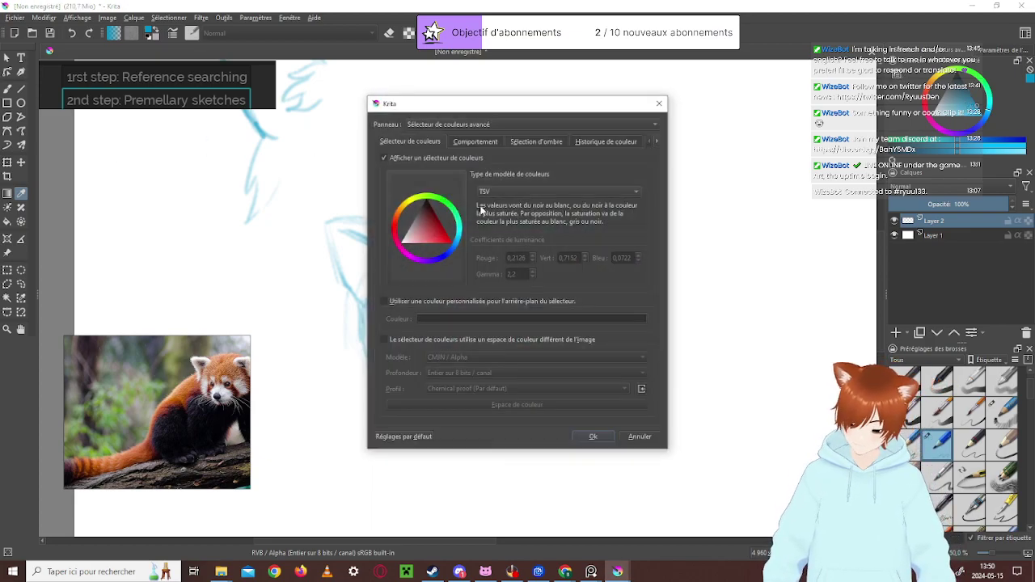
{"action": "left_click", "coordinate": [659, 104]}
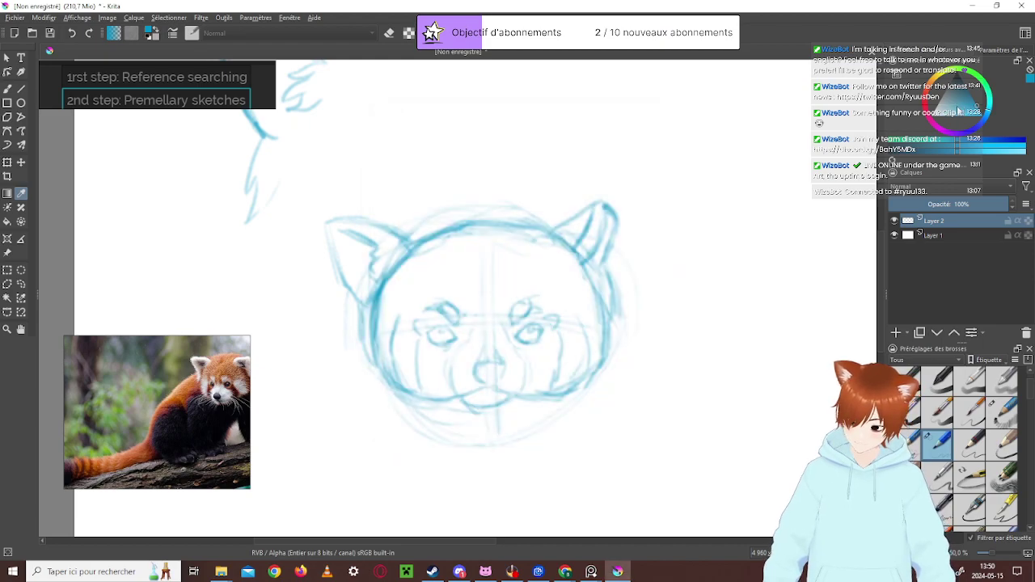
{"action": "left_click", "coordinate": [951, 107]}
{"action": "left_click_drag", "start_coordinate": [202, 414], "coordinate": [783, 133]}
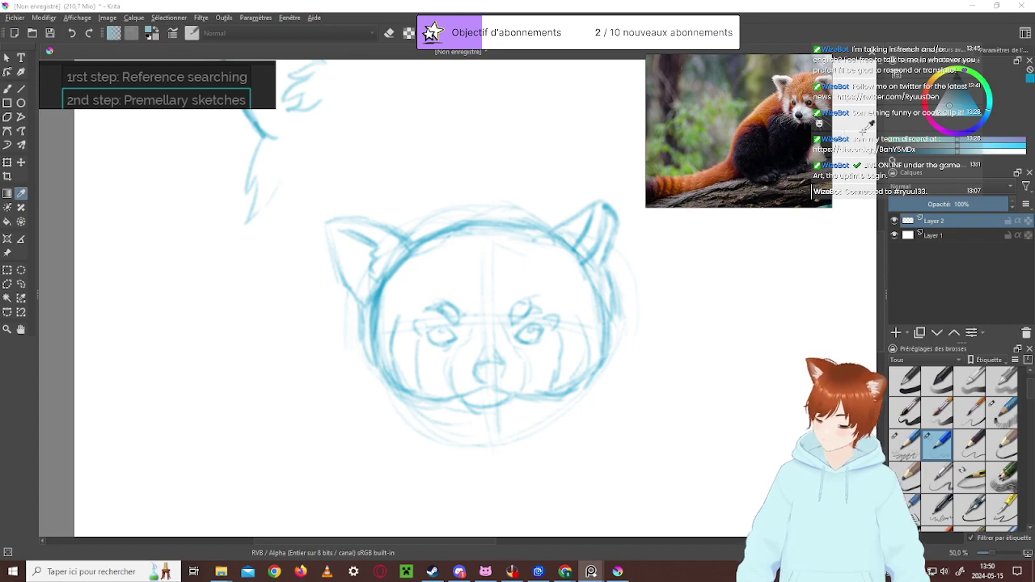
{"action": "left_click", "coordinate": [967, 107]}
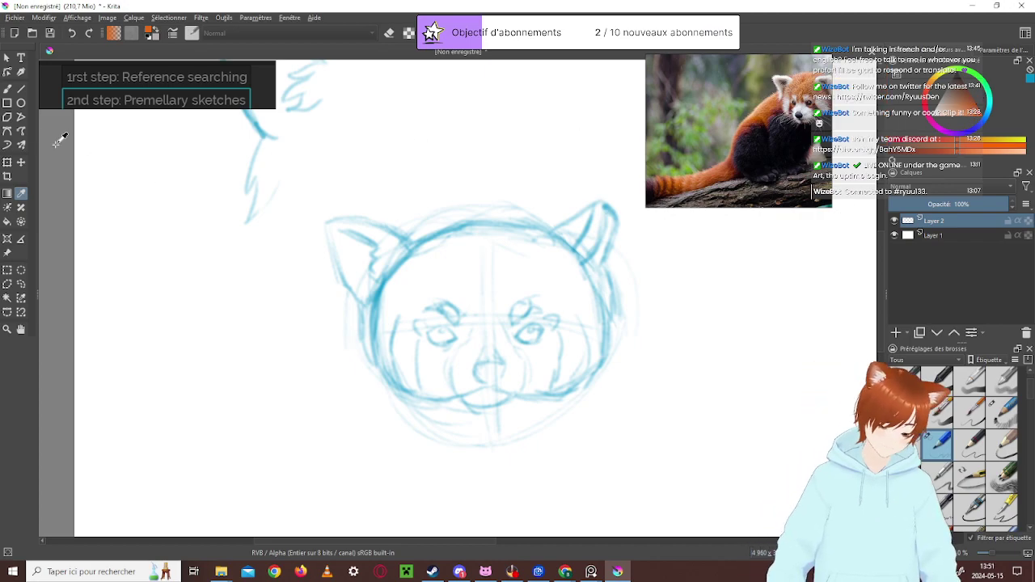
Add a paint layer above the sketch layer, try an orange pencil swatch beside the head, and undo the swatch
{"action": "left_click", "coordinate": [7, 89]}
{"action": "left_click", "coordinate": [897, 333]}
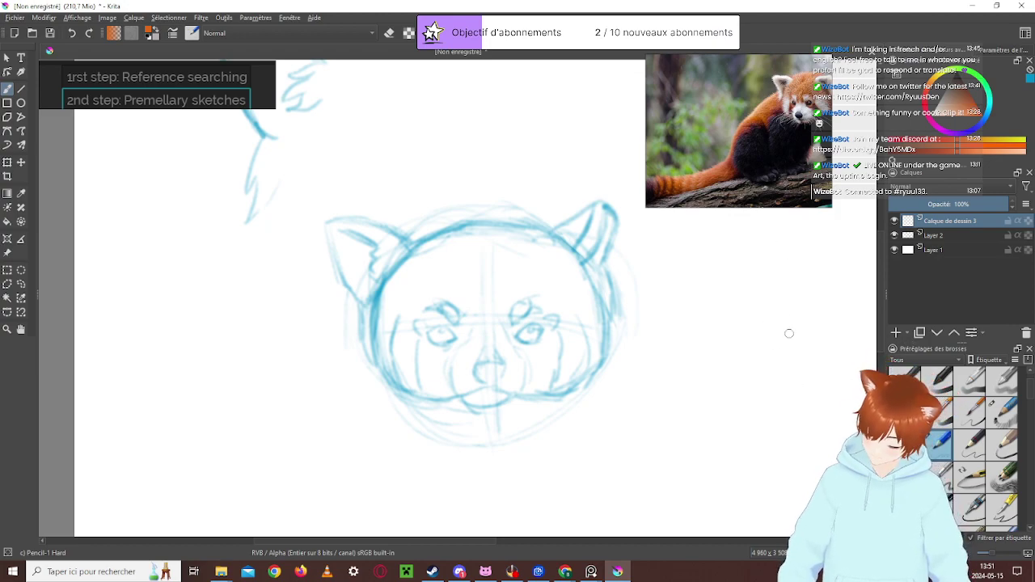
{"action": "mouse_move", "coordinate": [798, 312]}
{"action": "left_mouse_down"}
{"action": "mouse_move", "coordinate": [822, 303]}
{"action": "mouse_move", "coordinate": [778, 341]}
{"action": "left_mouse_up"}
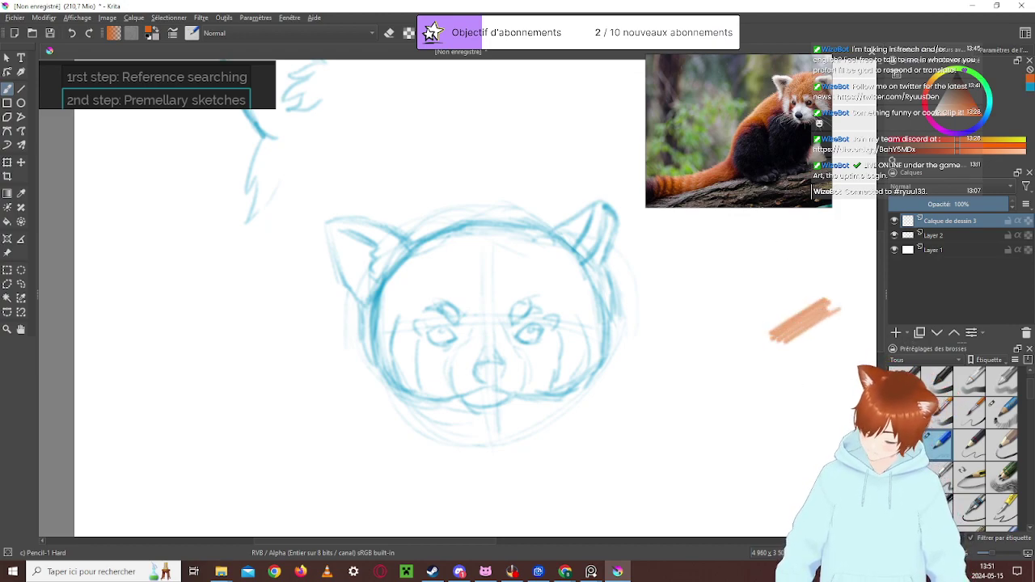
{"action": "key", "text": "ctrl+z"}
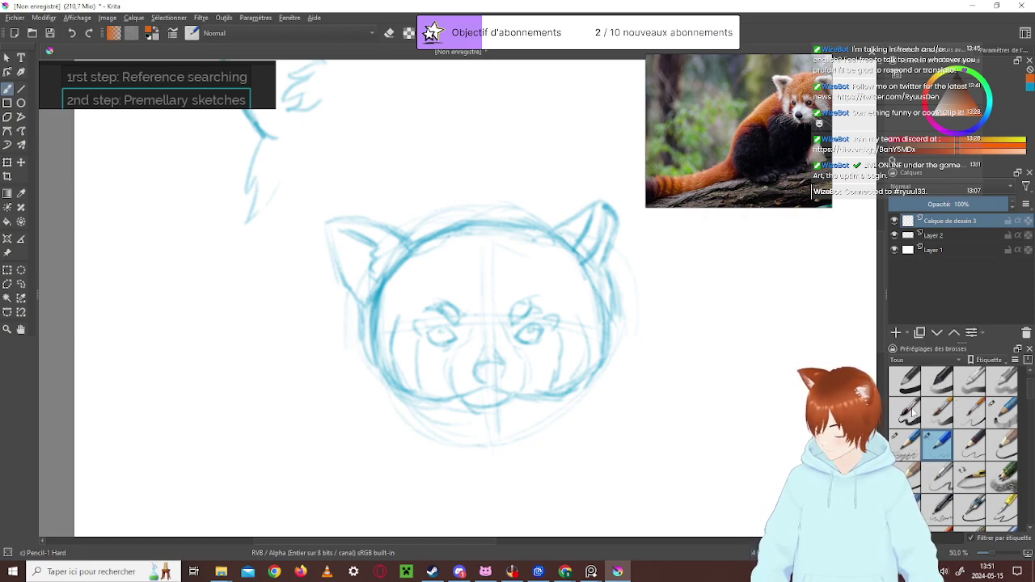
{"action": "left_click", "coordinate": [936, 411]}
{"action": "mouse_move", "coordinate": [793, 293]}
{"action": "left_mouse_down"}
{"action": "mouse_move", "coordinate": [832, 289]}
{"action": "mouse_move", "coordinate": [762, 327]}
{"action": "left_mouse_up"}
{"action": "mouse_move", "coordinate": [824, 307]}
{"action": "left_mouse_down"}
{"action": "mouse_move", "coordinate": [768, 350]}
{"action": "mouse_move", "coordinate": [837, 316]}
{"action": "mouse_move", "coordinate": [759, 338]}
{"action": "left_mouse_up"}
{"action": "mouse_move", "coordinate": [774, 318]}
{"action": "left_mouse_down"}
{"action": "mouse_move", "coordinate": [800, 304]}
{"action": "mouse_move", "coordinate": [755, 335]}
{"action": "left_mouse_up"}
{"action": "left_click_drag", "start_coordinate": [804, 303], "coordinate": [840, 288]}
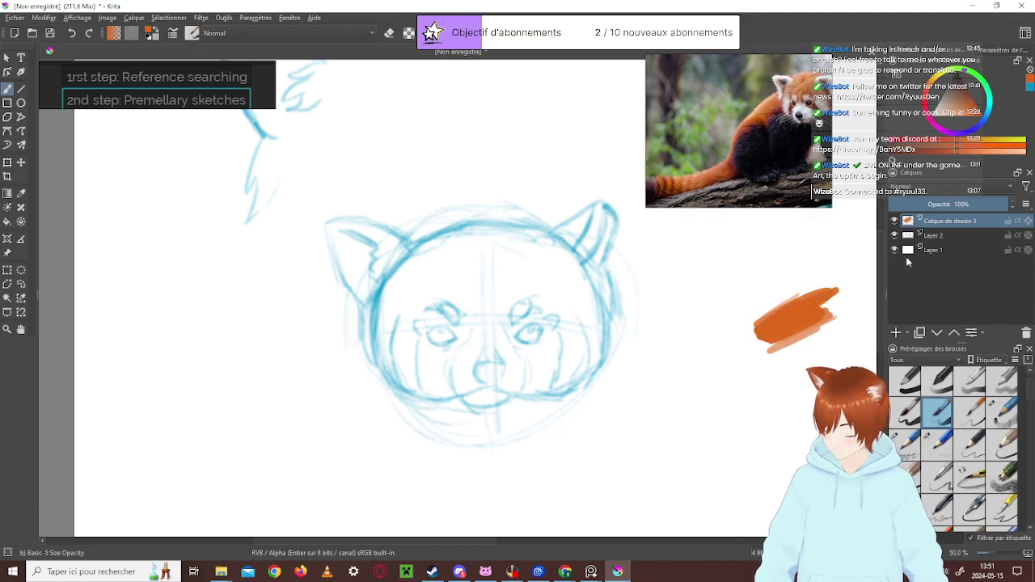
{"action": "left_click", "coordinate": [904, 413]}
{"action": "key", "text": "ctrl+z"}
{"action": "key", "text": "ctrl+z"}
{"action": "key", "text": "ctrl+z"}
{"action": "key", "text": "ctrl+z"}
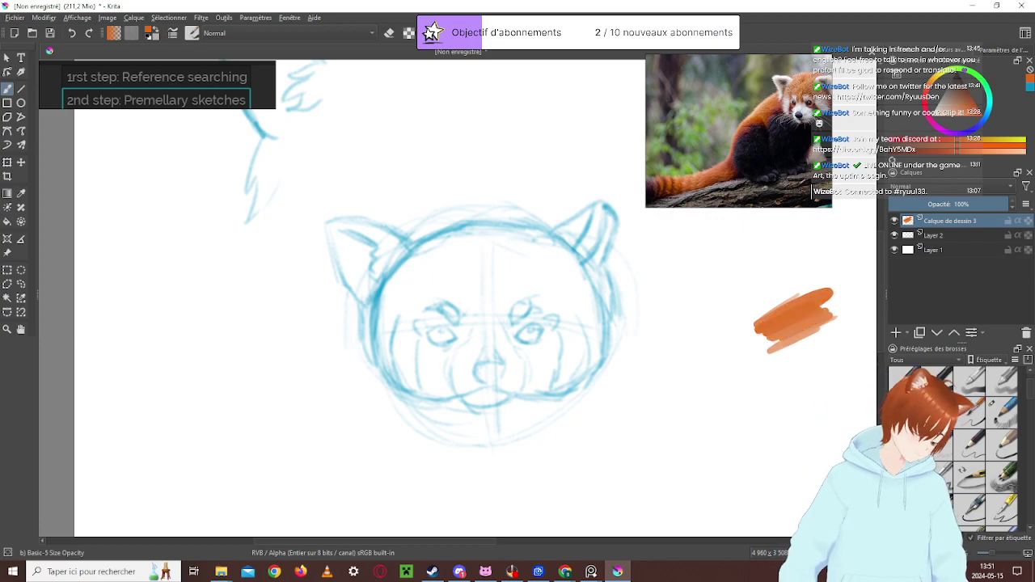
{"action": "mouse_move", "coordinate": [802, 289]}
{"action": "left_mouse_down"}
{"action": "mouse_move", "coordinate": [757, 317]}
{"action": "mouse_move", "coordinate": [809, 292]}
{"action": "mouse_move", "coordinate": [820, 275]}
{"action": "mouse_move", "coordinate": [810, 276]}
{"action": "left_mouse_up"}
{"action": "key", "text": "ctrl+z"}
{"action": "key", "text": "ctrl+z"}
Paint a solid orange colour swatch to the right of the head with the Basic-1 brush
{"action": "left_click", "coordinate": [917, 389]}
{"action": "left_click_drag", "start_coordinate": [733, 336], "coordinate": [793, 306]}
{"action": "right_click", "coordinate": [792, 308]}
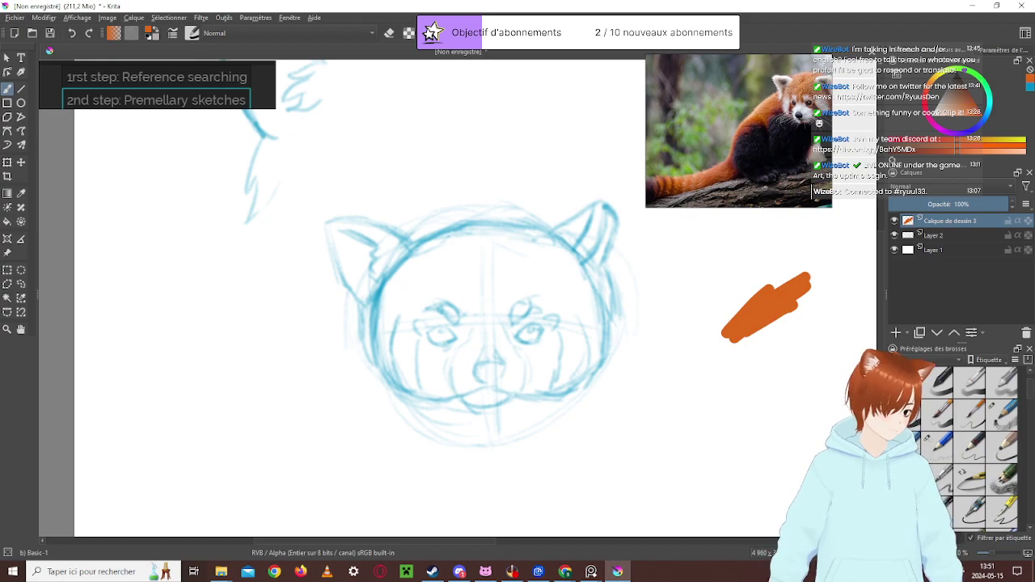
{"action": "right_click", "coordinate": [154, 391]}
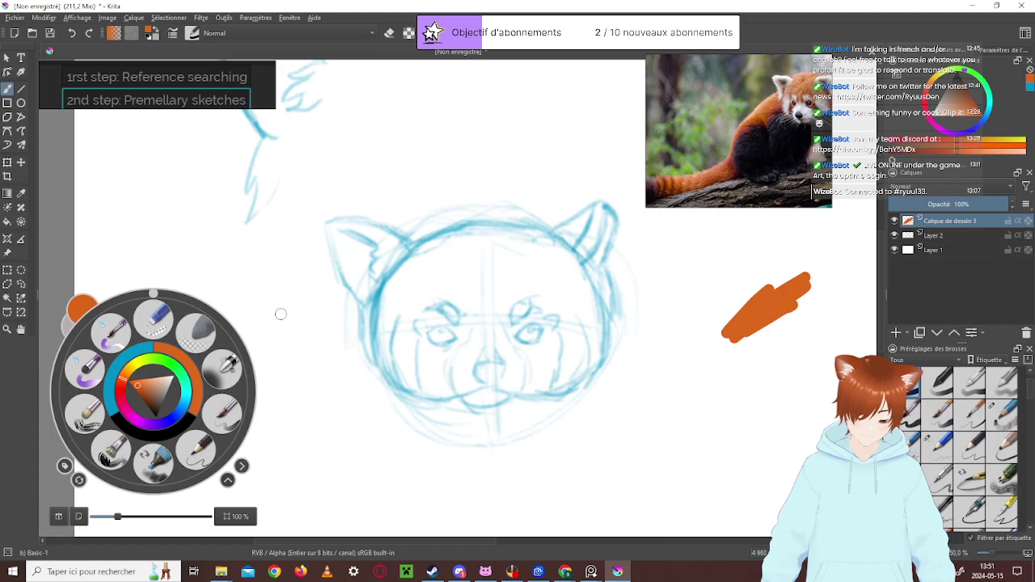
{"action": "left_click", "coordinate": [304, 253]}
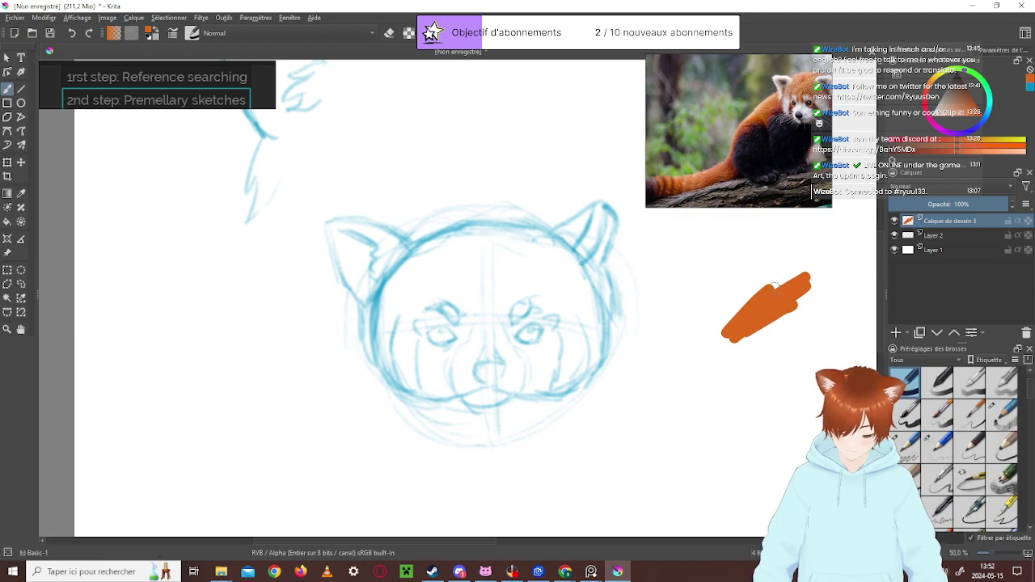
Start saving the document and browse to the 3D Vtuber folder inside Images
{"action": "key", "text": "ctrl+s"}
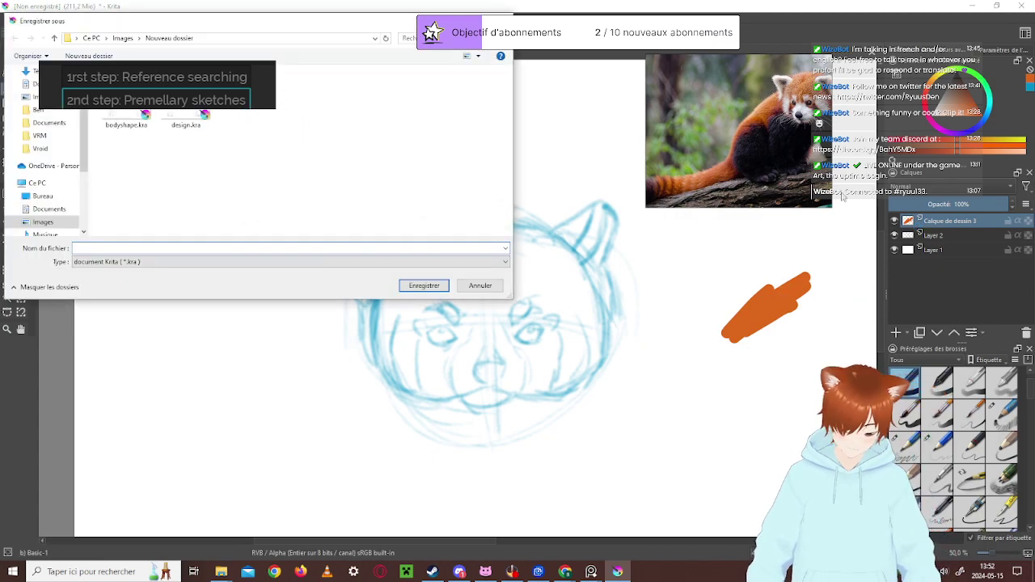
{"action": "left_click", "coordinate": [123, 38]}
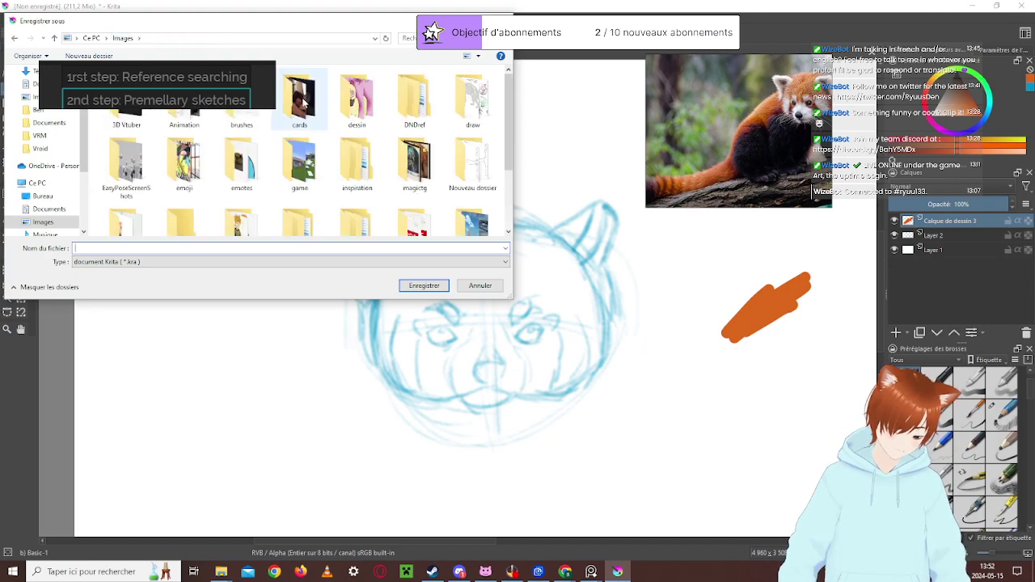
{"action": "scroll", "coordinate": [304, 101], "scroll_direction": "down", "scroll_amount": 2}
{"action": "scroll", "coordinate": [427, 129], "scroll_direction": "up", "scroll_amount": 1}
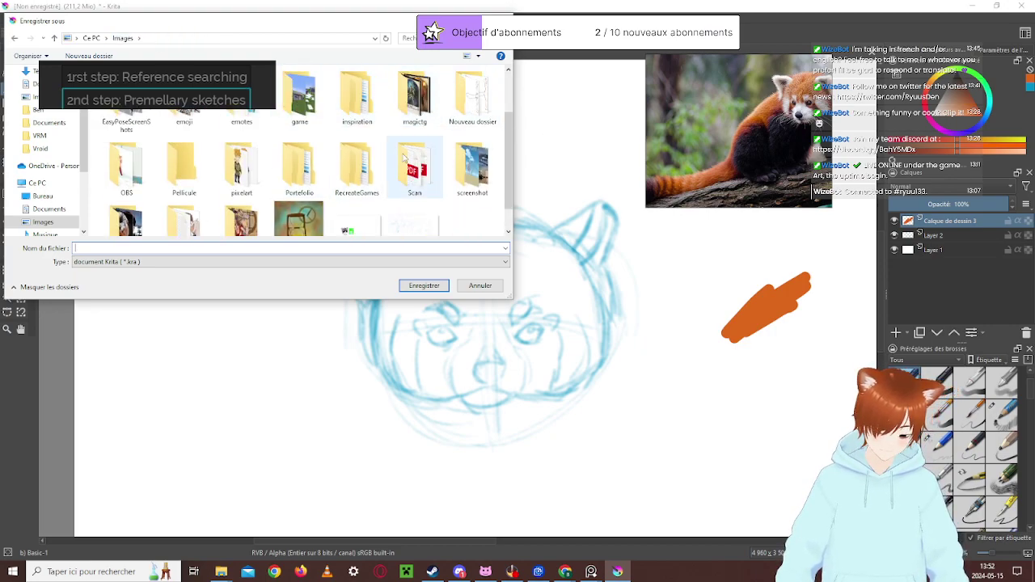
{"action": "scroll", "coordinate": [188, 174], "scroll_direction": "down", "scroll_amount": 1}
{"action": "scroll", "coordinate": [187, 174], "scroll_direction": "up", "scroll_amount": 2}
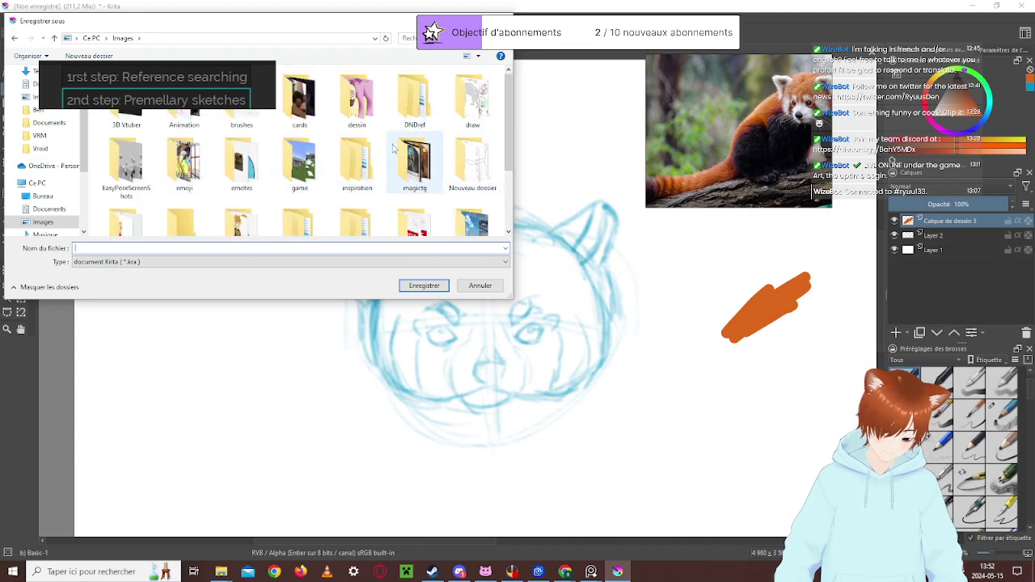
{"action": "scroll", "coordinate": [339, 148], "scroll_direction": "down", "scroll_amount": 3}
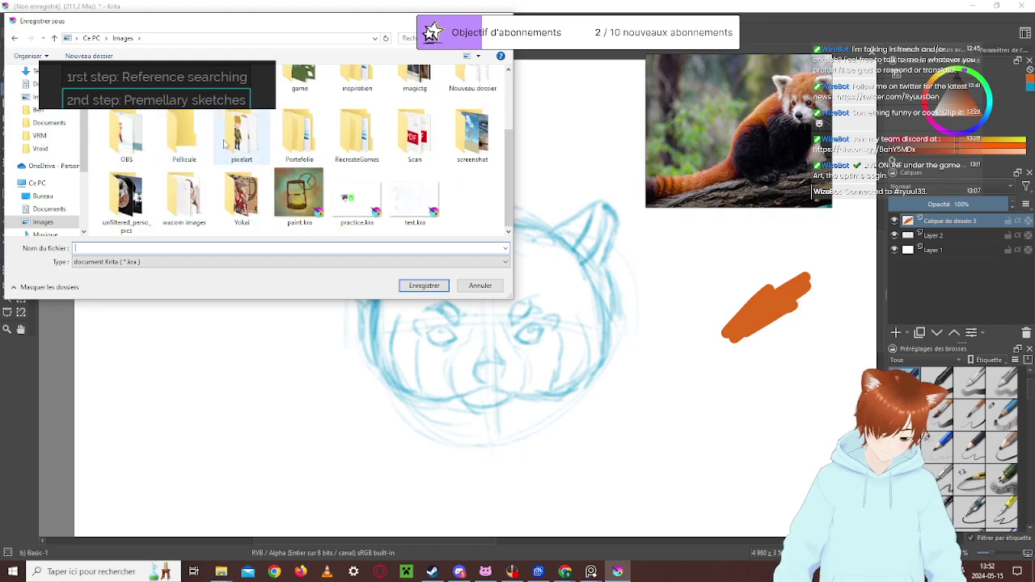
{"action": "scroll", "coordinate": [139, 202], "scroll_direction": "up", "scroll_amount": 1}
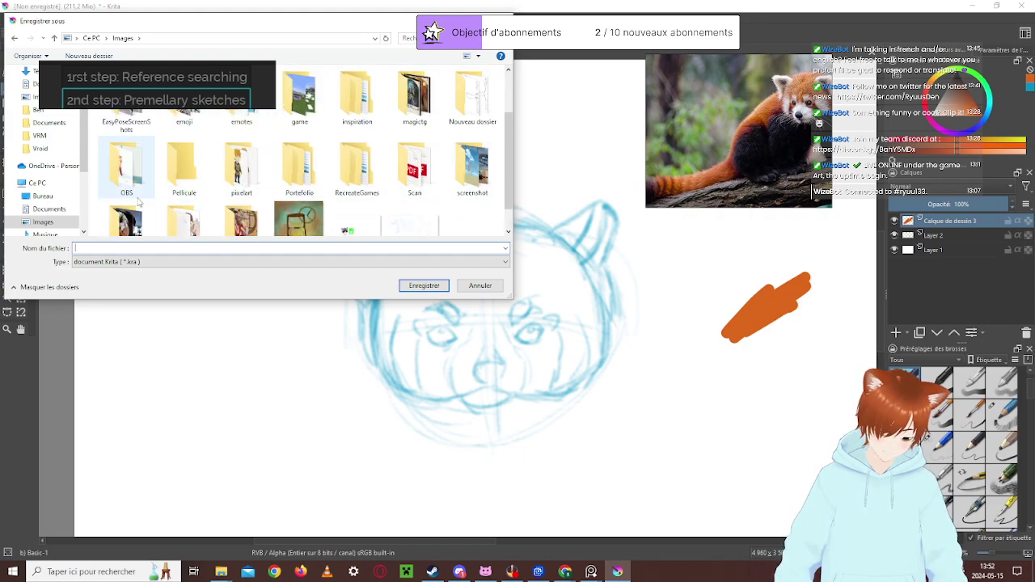
{"action": "scroll", "coordinate": [139, 203], "scroll_direction": "up", "scroll_amount": 1}
{"action": "scroll", "coordinate": [139, 203], "scroll_direction": "down", "scroll_amount": 1}
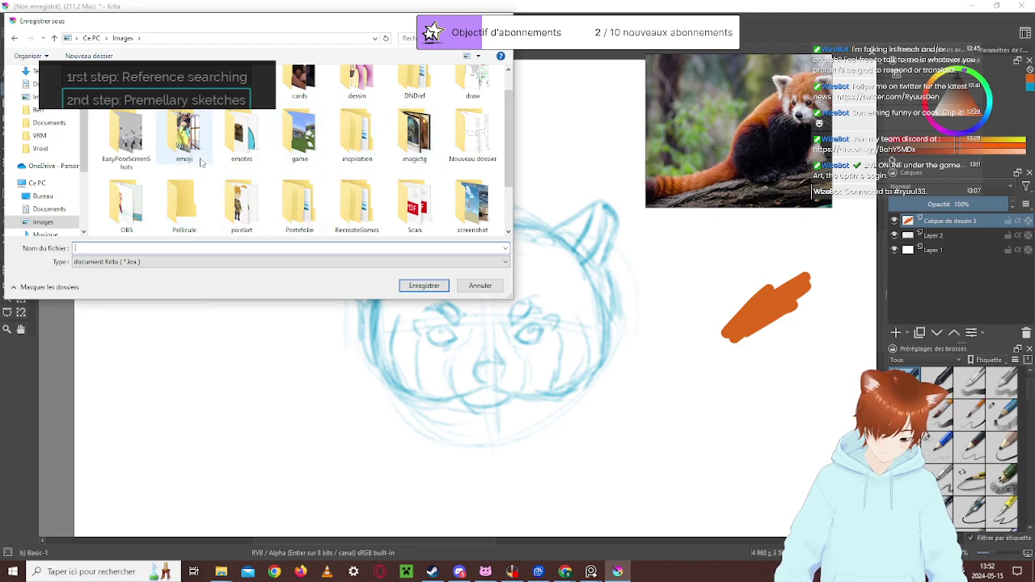
{"action": "scroll", "coordinate": [202, 163], "scroll_direction": "up", "scroll_amount": 1}
{"action": "left_click", "coordinate": [131, 121]}
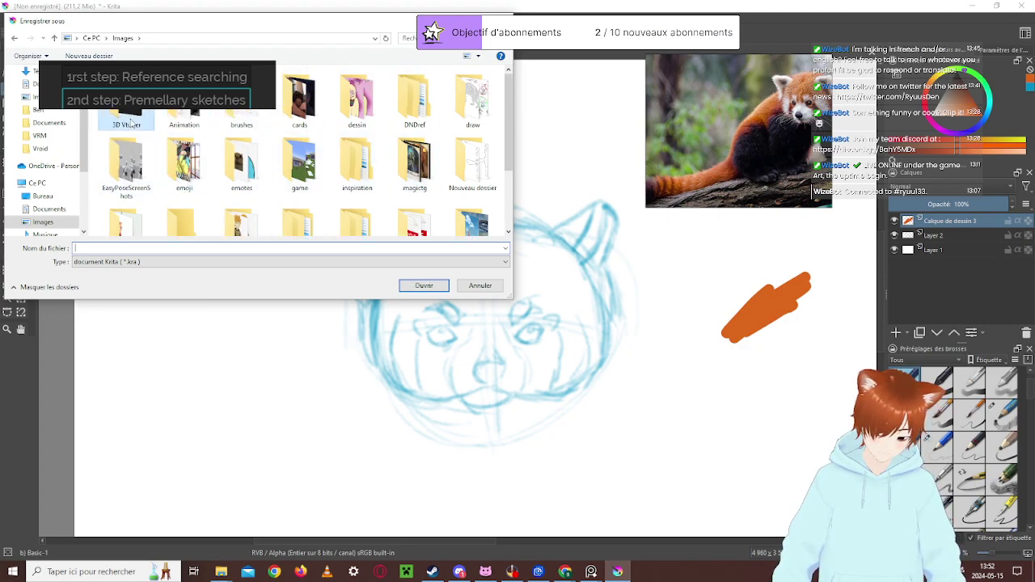
{"action": "double_click", "coordinate": [130, 121]}
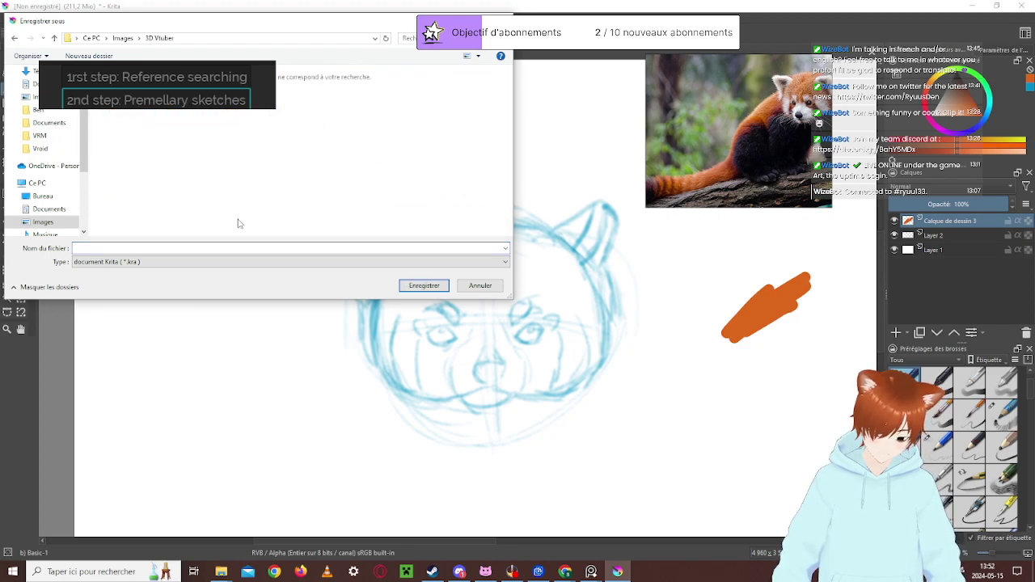
Save the document as a Krita file named Sketches
{"action": "left_click", "coordinate": [154, 247]}
{"action": "type", "text": "Sketches"}
{"action": "key", "text": "Return"}
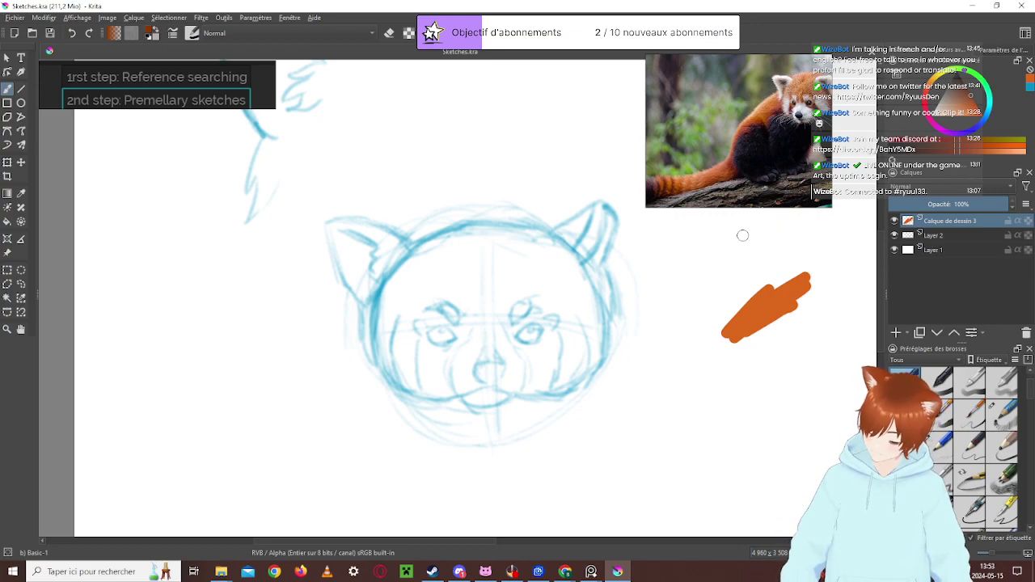
Paint a dark reddish-brown swatch just above the orange one, undoing the trial strokes first
{"action": "mouse_move", "coordinate": [765, 244]}
{"action": "left_mouse_down"}
{"action": "mouse_move", "coordinate": [709, 292]}
{"action": "mouse_move", "coordinate": [716, 280]}
{"action": "left_mouse_up"}
{"action": "key", "text": "ctrl+z"}
{"action": "key", "text": "ctrl+z"}
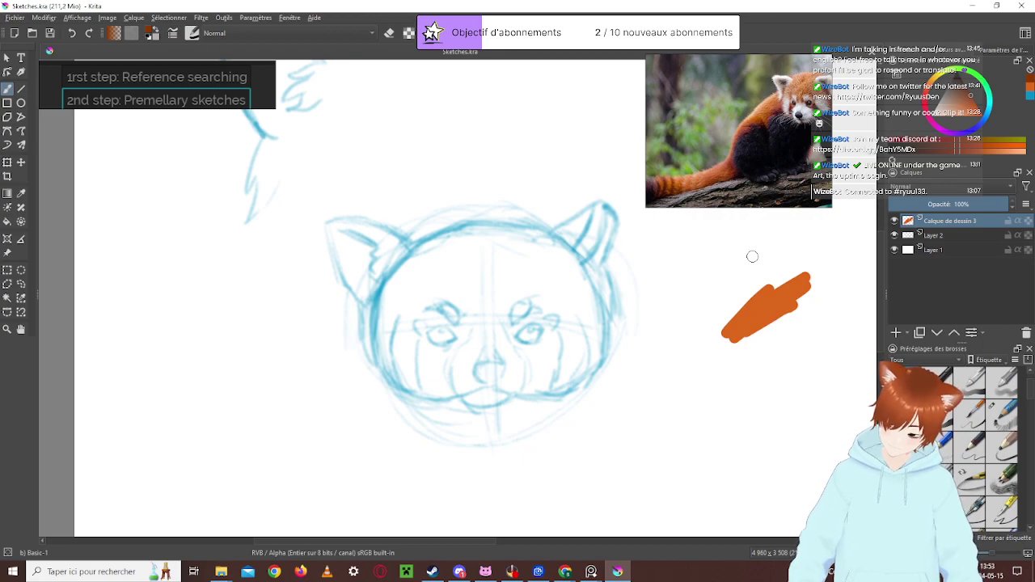
{"action": "left_click", "coordinate": [680, 388]}
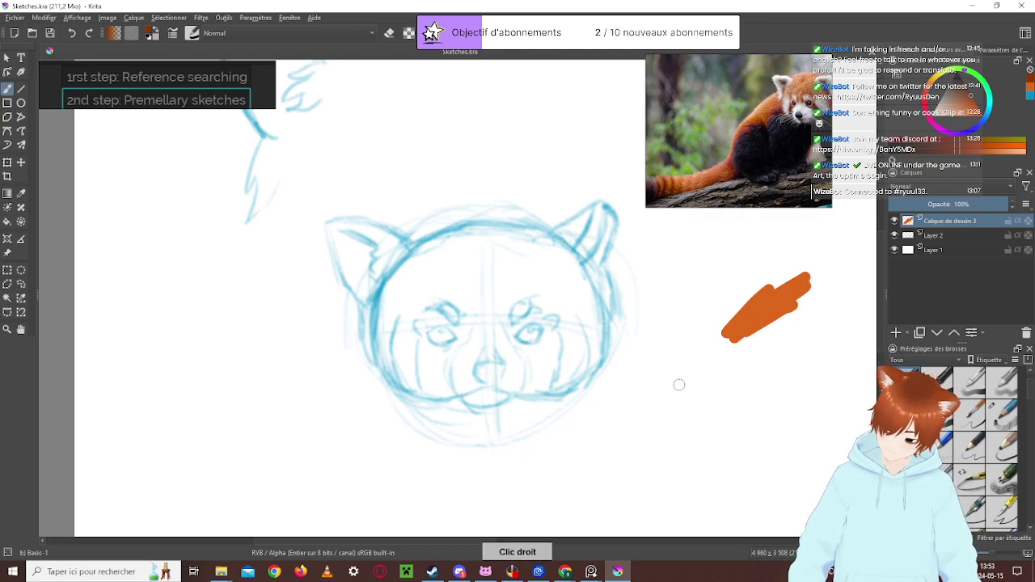
{"action": "double_click", "coordinate": [676, 393]}
{"action": "left_click", "coordinate": [674, 395]}
{"action": "key", "text": "ctrl+z"}
{"action": "mouse_move", "coordinate": [765, 263]}
{"action": "left_mouse_down"}
{"action": "mouse_move", "coordinate": [709, 291]}
{"action": "mouse_move", "coordinate": [762, 259]}
{"action": "mouse_move", "coordinate": [767, 242]}
{"action": "left_mouse_up"}
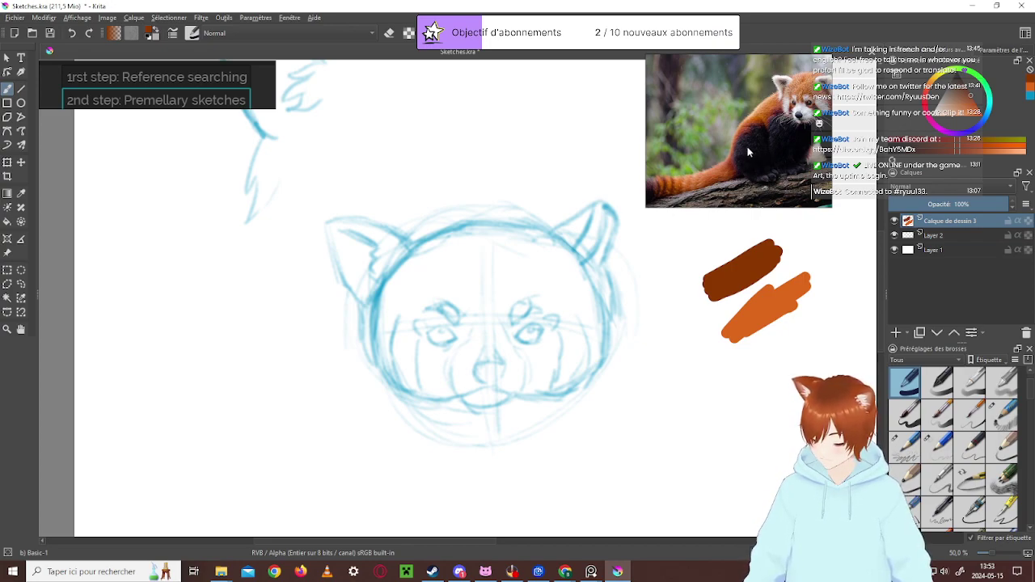
Choose a dark, muted navy colour and paint a swatch of it below the orange one
{"action": "left_click", "coordinate": [977, 122]}
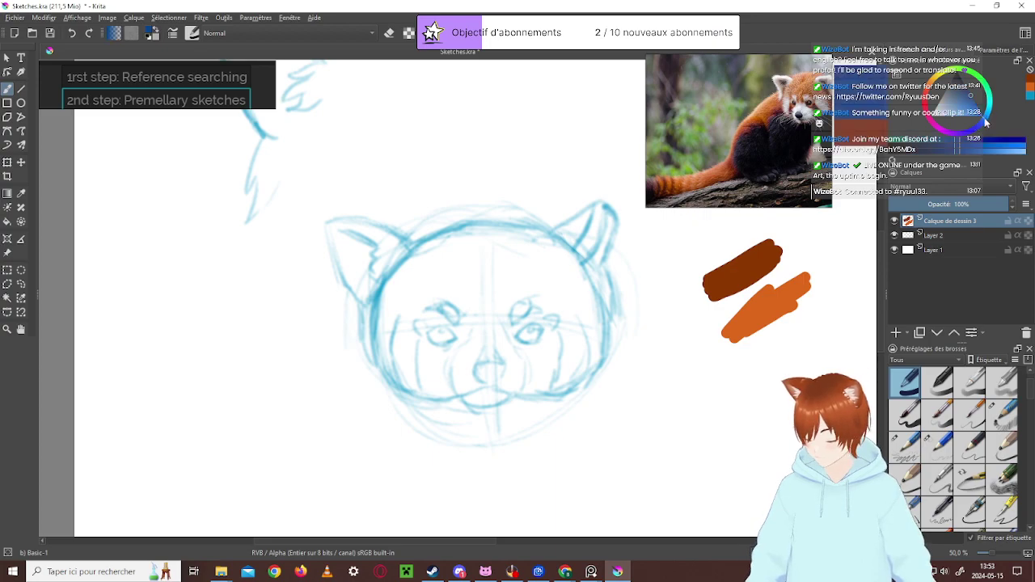
{"action": "left_click", "coordinate": [970, 145]}
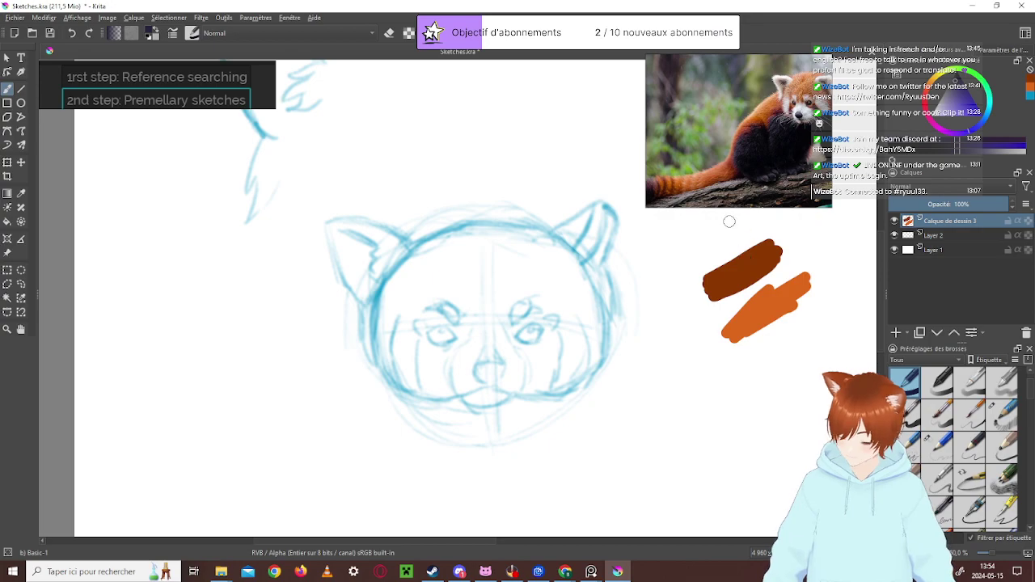
{"action": "mouse_move", "coordinate": [761, 400]}
{"action": "left_mouse_down"}
{"action": "mouse_move", "coordinate": [776, 390]}
{"action": "mouse_move", "coordinate": [753, 414]}
{"action": "mouse_move", "coordinate": [795, 408]}
{"action": "left_mouse_up"}
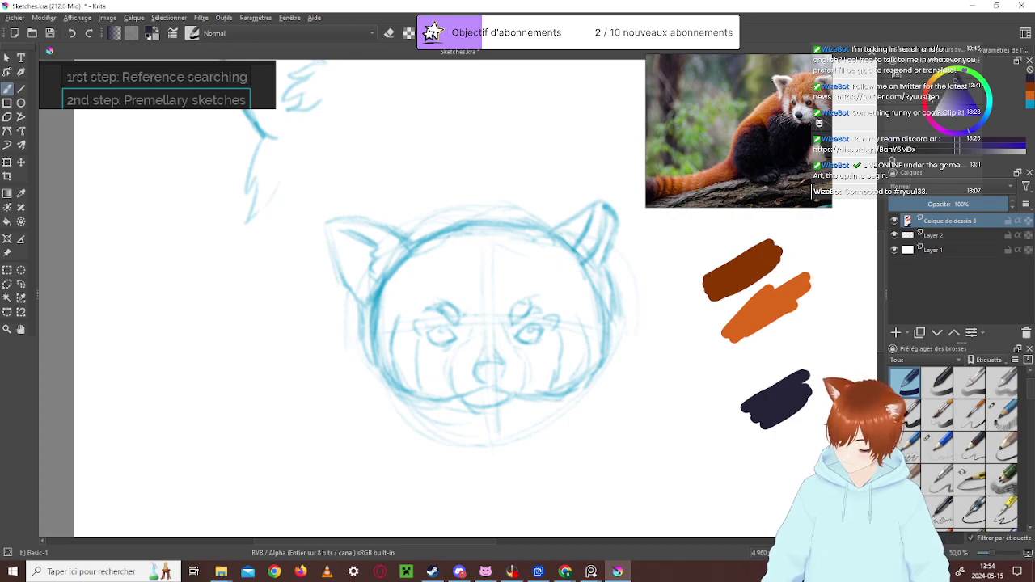
Choose a near-black reddish brown and paint a swatch against the lower edge of the navy one
{"action": "left_click", "coordinate": [955, 84]}
{"action": "left_click_drag", "start_coordinate": [957, 83], "coordinate": [963, 81]}
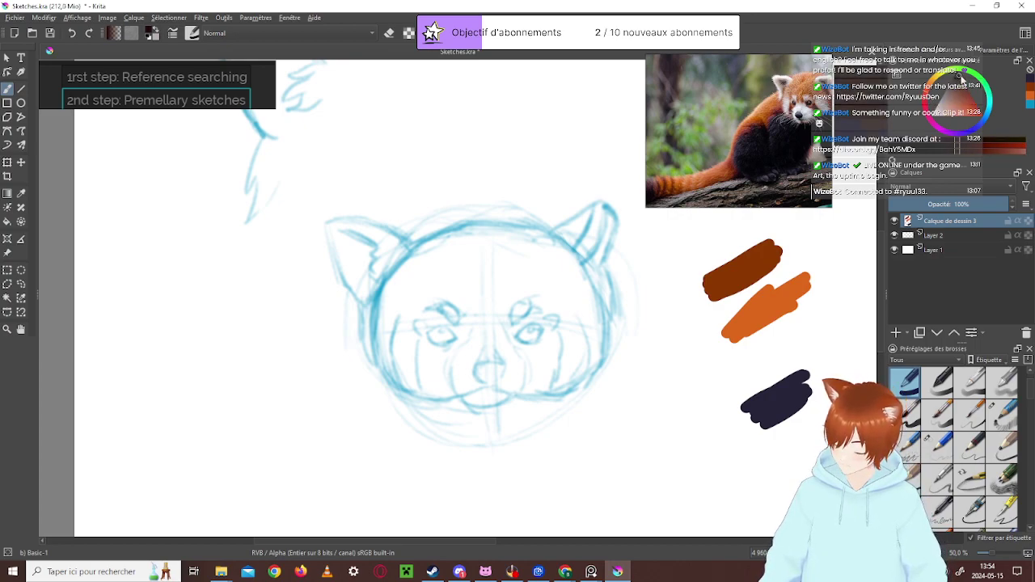
{"action": "left_click_drag", "start_coordinate": [770, 437], "coordinate": [807, 416]}
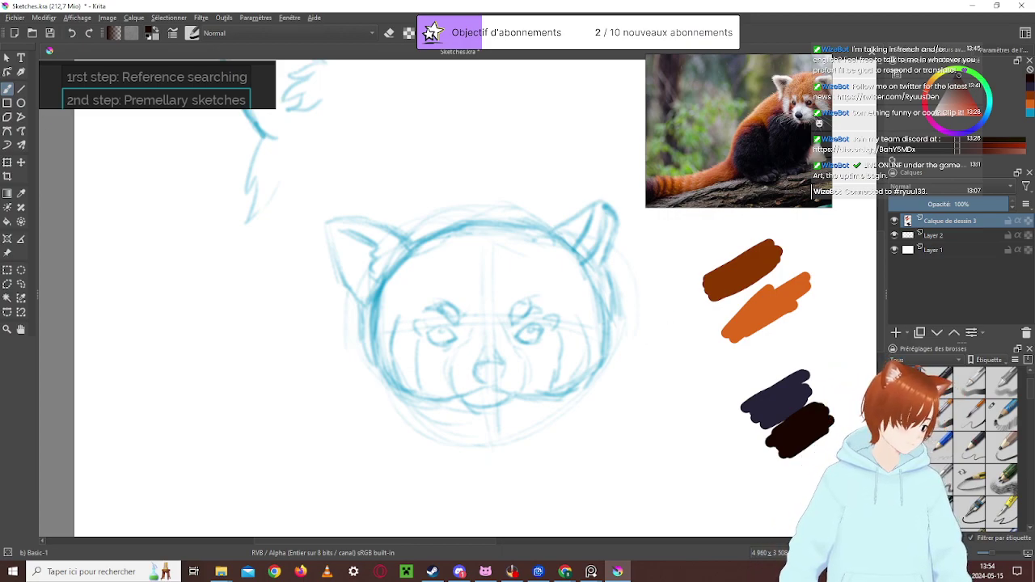
Add a pale pinkish-white swatch and a light pinkish-grey swatch below the near-black one
{"action": "key", "text": "alt+Tab"}
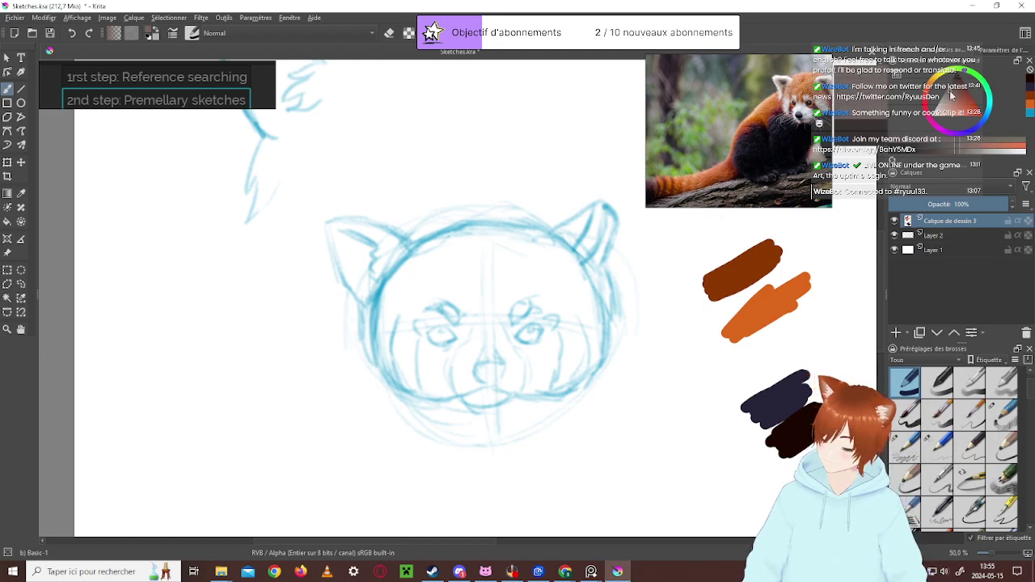
{"action": "left_click", "coordinate": [939, 108]}
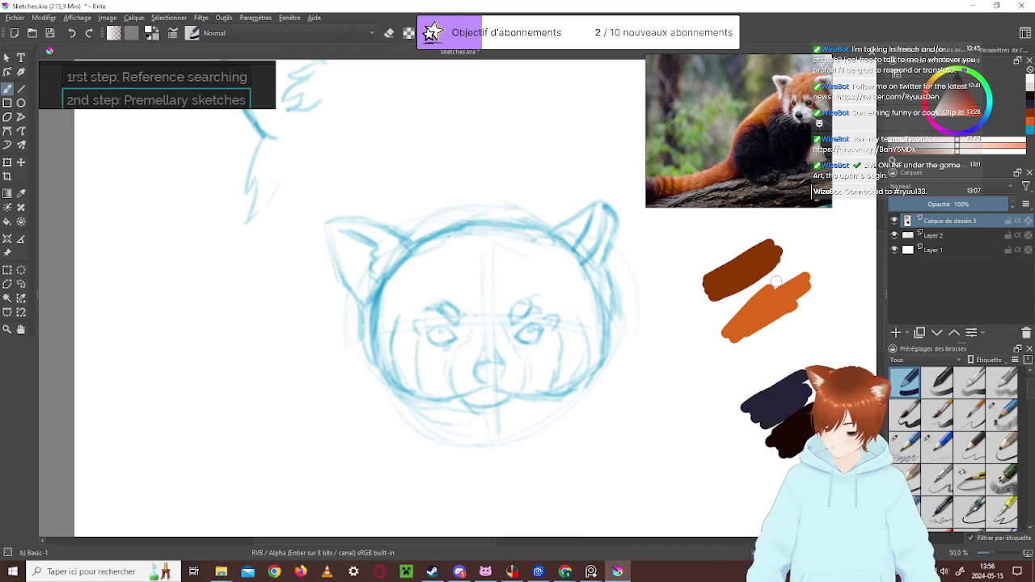
Sample the reddish-brown swatch and repaint it with the brush in a deeper, darker brown
{"action": "key", "text": "p"}
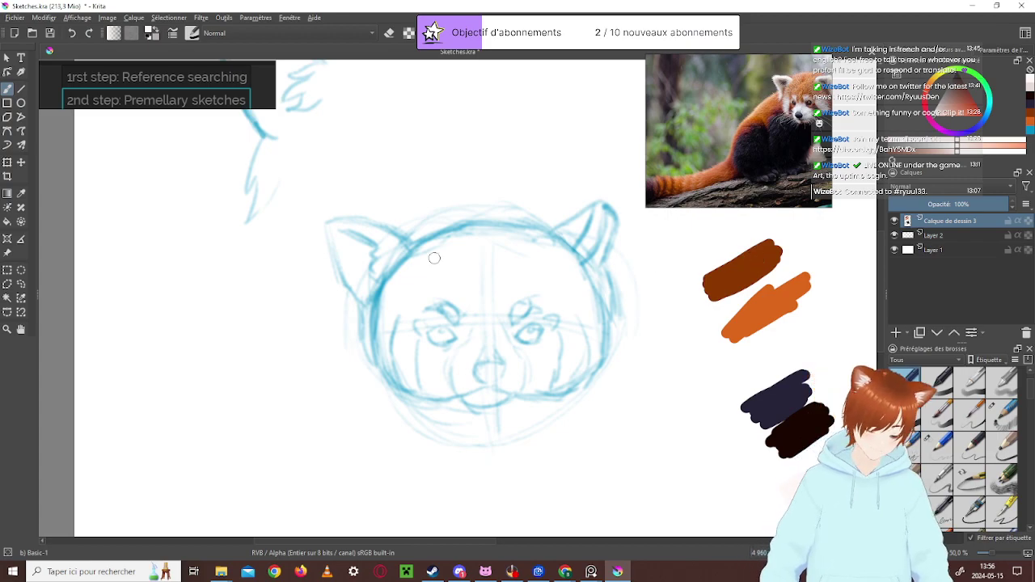
{"action": "left_click", "coordinate": [740, 267]}
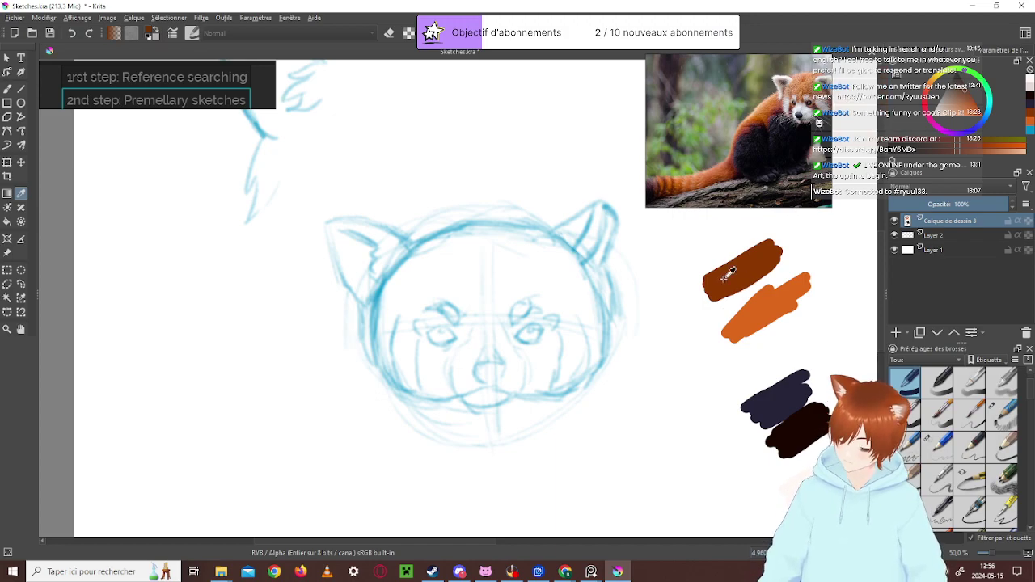
{"action": "left_click", "coordinate": [7, 89]}
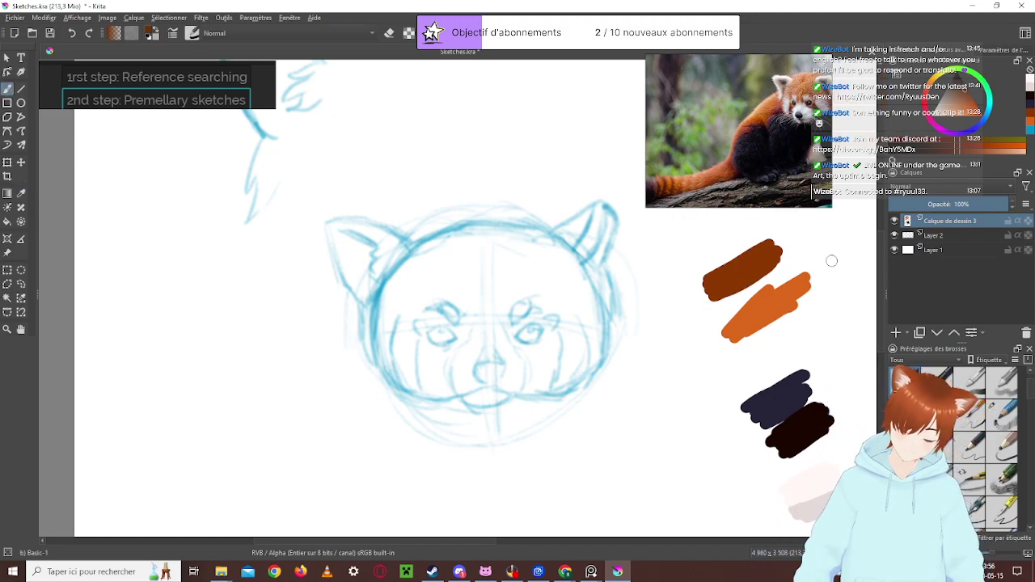
{"action": "mouse_move", "coordinate": [758, 274]}
{"action": "left_mouse_down"}
{"action": "mouse_move", "coordinate": [713, 295]}
{"action": "mouse_move", "coordinate": [753, 254]}
{"action": "mouse_move", "coordinate": [727, 269]}
{"action": "mouse_move", "coordinate": [761, 249]}
{"action": "mouse_move", "coordinate": [756, 257]}
{"action": "mouse_move", "coordinate": [777, 257]}
{"action": "mouse_move", "coordinate": [757, 276]}
{"action": "mouse_move", "coordinate": [766, 264]}
{"action": "mouse_move", "coordinate": [747, 258]}
{"action": "mouse_move", "coordinate": [768, 240]}
{"action": "left_mouse_up"}
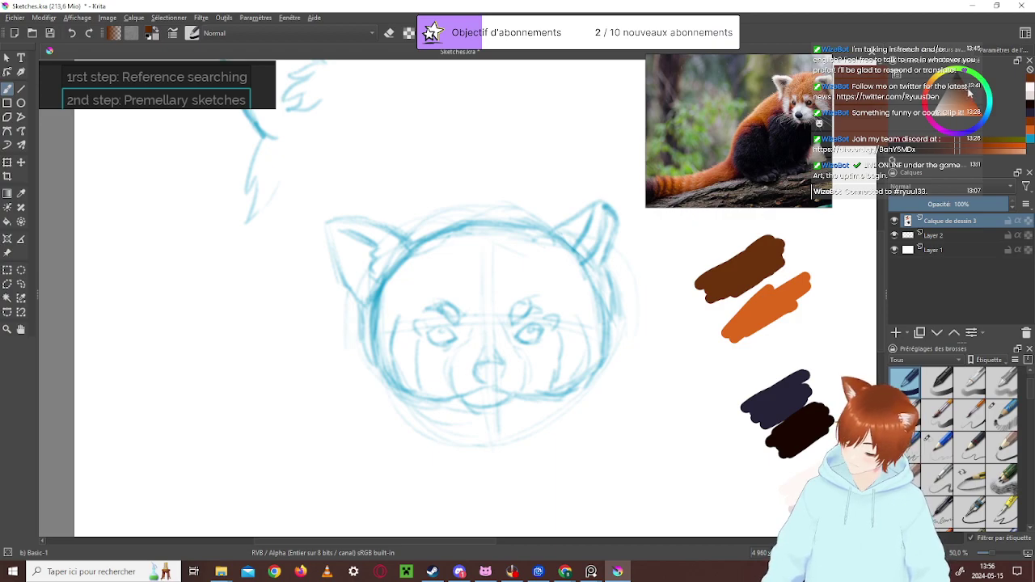
{"action": "mouse_move", "coordinate": [760, 243]}
{"action": "left_mouse_down"}
{"action": "mouse_move", "coordinate": [735, 289]}
{"action": "mouse_move", "coordinate": [757, 273]}
{"action": "mouse_move", "coordinate": [741, 289]}
{"action": "mouse_move", "coordinate": [779, 260]}
{"action": "mouse_move", "coordinate": [752, 266]}
{"action": "mouse_move", "coordinate": [773, 248]}
{"action": "mouse_move", "coordinate": [704, 288]}
{"action": "left_mouse_up"}
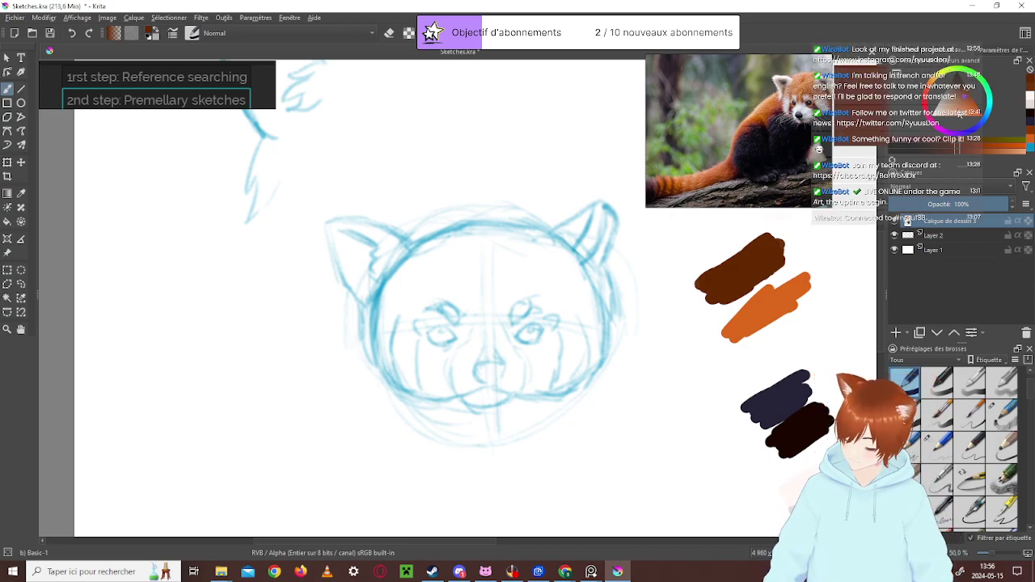
Choose a light peach-orange and paint a swatch touching the right end of the dark brown one
{"action": "left_click", "coordinate": [959, 112]}
{"action": "left_click_drag", "start_coordinate": [963, 111], "coordinate": [958, 114]}
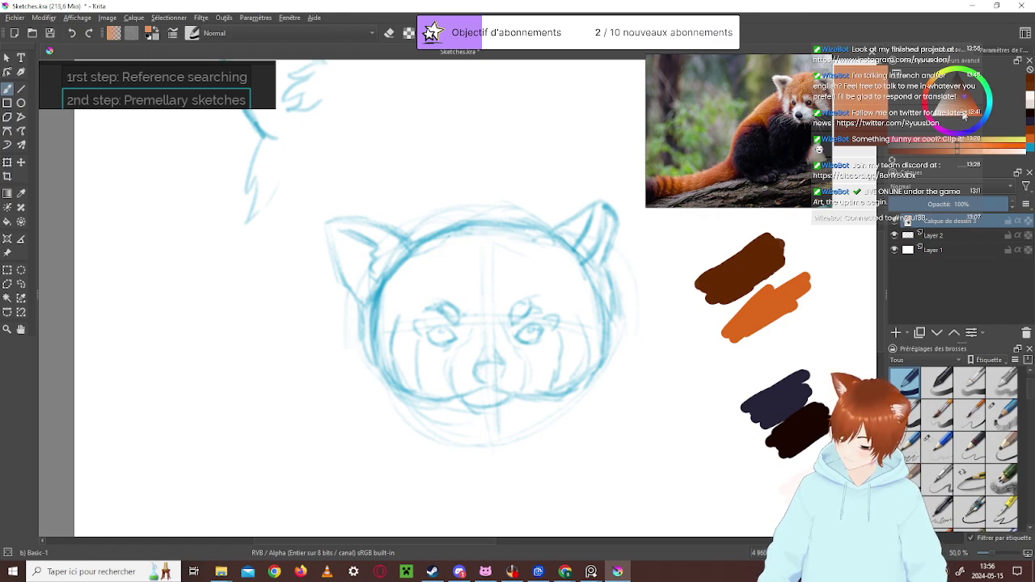
{"action": "mouse_move", "coordinate": [787, 264]}
{"action": "left_mouse_down"}
{"action": "mouse_move", "coordinate": [801, 272]}
{"action": "mouse_move", "coordinate": [782, 254]}
{"action": "mouse_move", "coordinate": [813, 272]}
{"action": "mouse_move", "coordinate": [806, 241]}
{"action": "mouse_move", "coordinate": [820, 253]}
{"action": "mouse_move", "coordinate": [838, 245]}
{"action": "mouse_move", "coordinate": [852, 212]}
{"action": "left_mouse_up"}
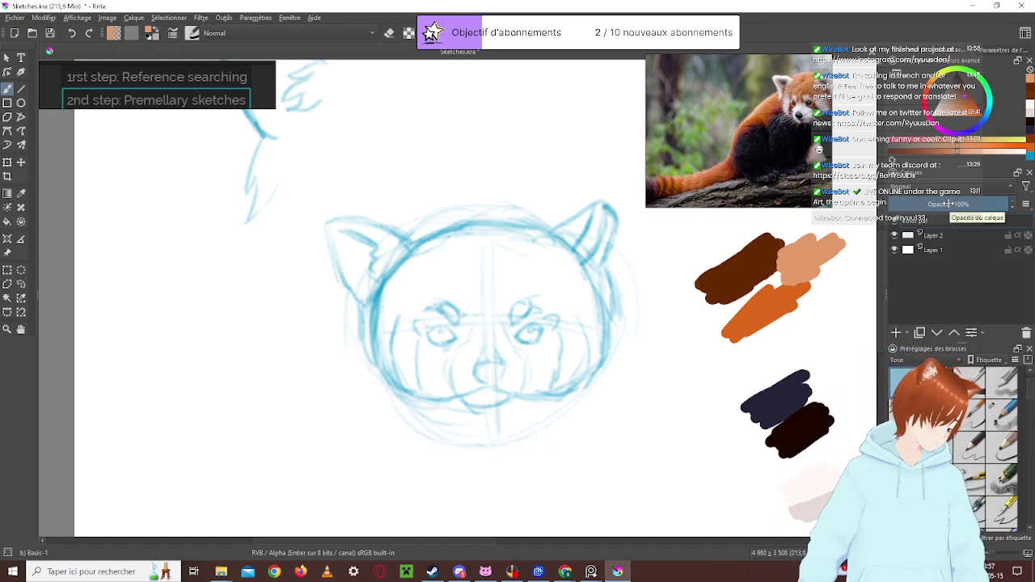
Rename the swatch layer "Color pallet" and bring the blank canvas area beside the swatches into view
{"action": "key", "text": "plus"}
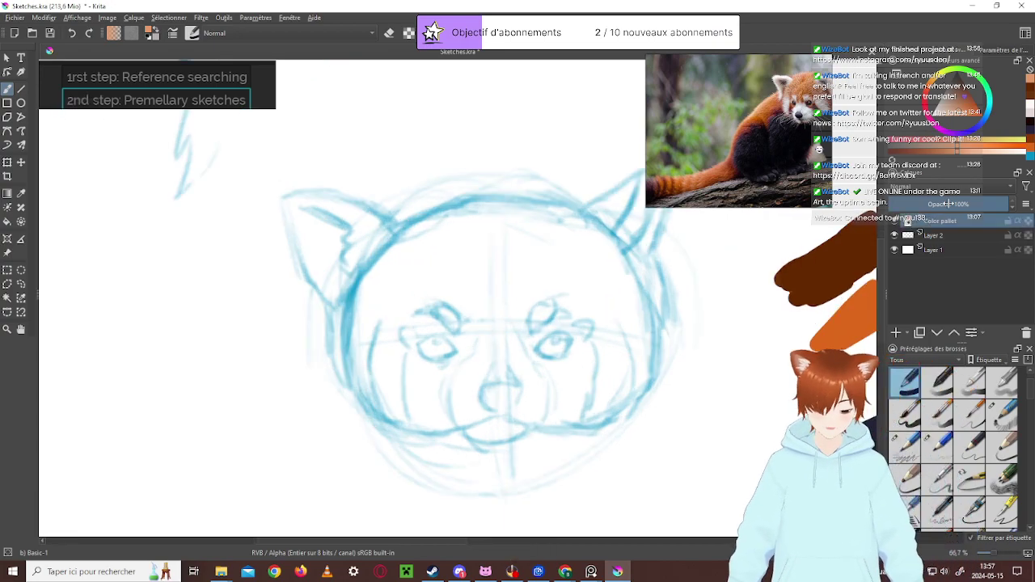
{"action": "key", "text": "minus"}
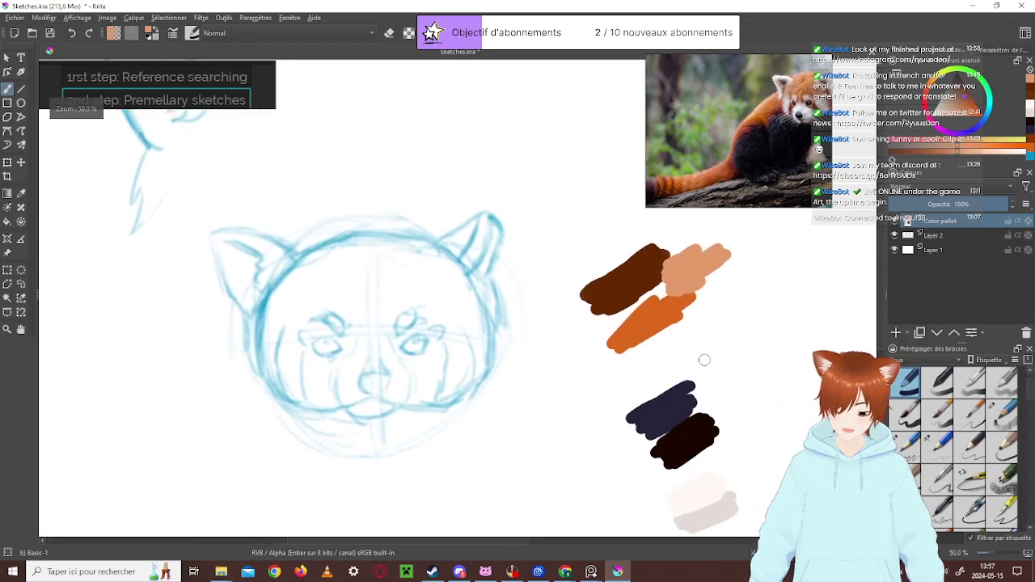
{"action": "scroll", "coordinate": [709, 362], "scroll_direction": "down", "scroll_amount": 4}
{"action": "scroll", "coordinate": [565, 393], "scroll_direction": "up", "scroll_amount": 4}
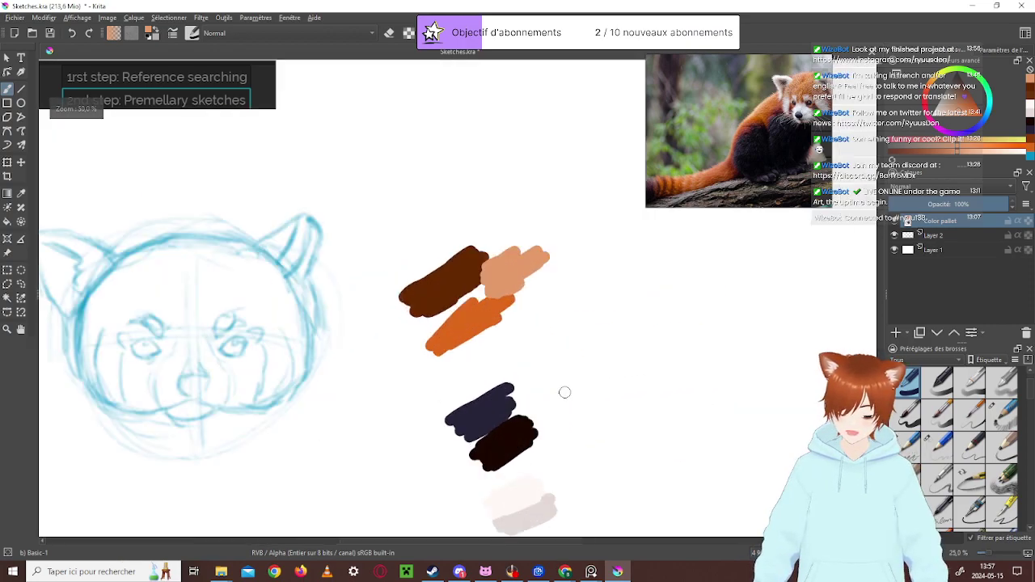
{"action": "scroll", "coordinate": [598, 394], "scroll_direction": "down", "scroll_amount": 3}
{"action": "scroll", "coordinate": [499, 358], "scroll_direction": "up", "scroll_amount": 3}
{"action": "scroll", "coordinate": [500, 358], "scroll_direction": "down", "scroll_amount": 1}
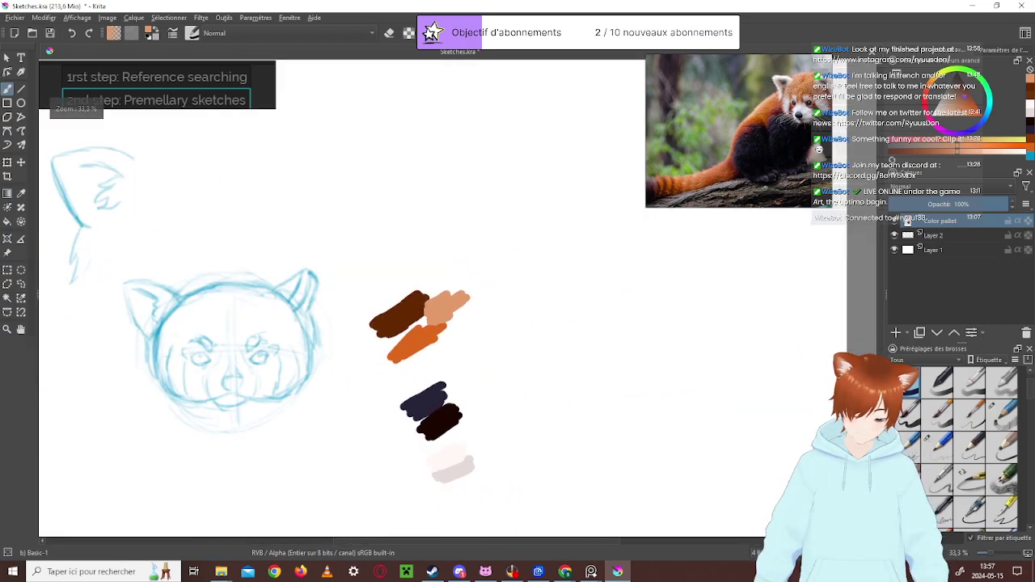
{"action": "right_click", "coordinate": [477, 316]}
{"action": "left_click", "coordinate": [638, 434]}
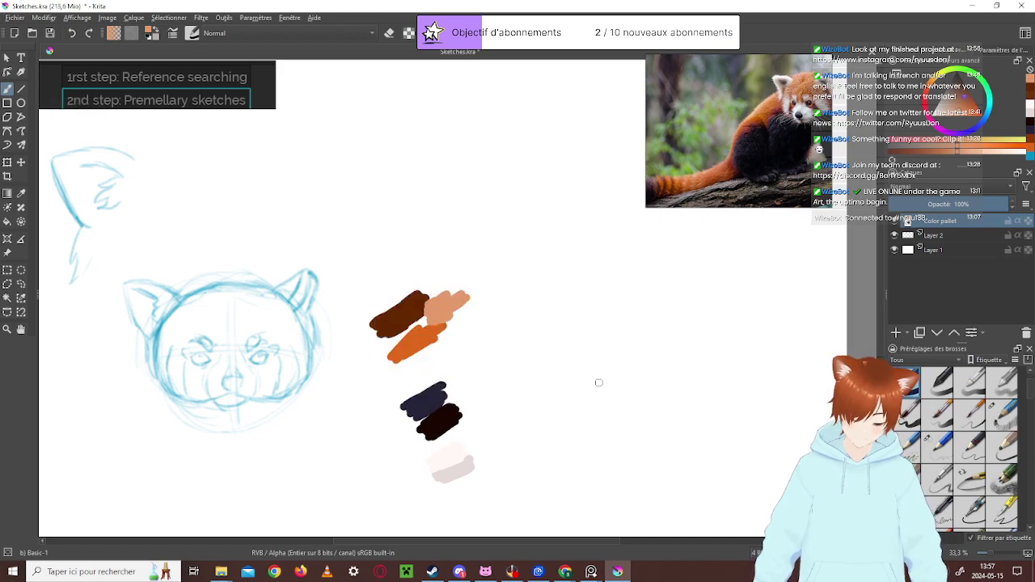
{"action": "scroll", "coordinate": [599, 374], "scroll_direction": "up", "scroll_amount": 2}
{"action": "left_click_drag", "start_coordinate": [545, 337], "coordinate": [458, 291]}
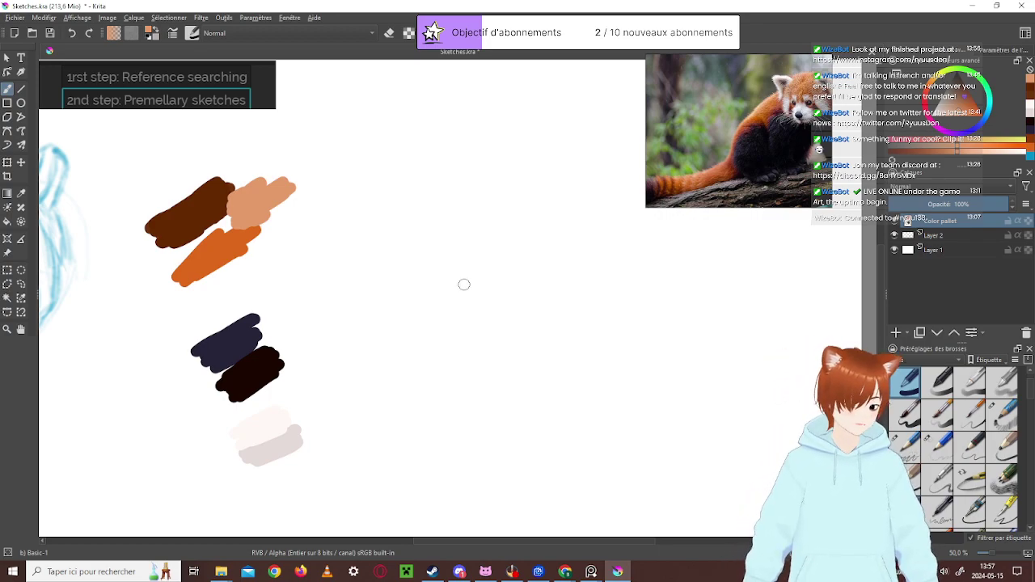
Browse the reference board from the red panda photos to the human body anatomy drawings
{"action": "scroll", "coordinate": [693, 115], "scroll_direction": "down", "scroll_amount": 3}
{"action": "scroll", "coordinate": [716, 106], "scroll_direction": "down", "scroll_amount": 3}
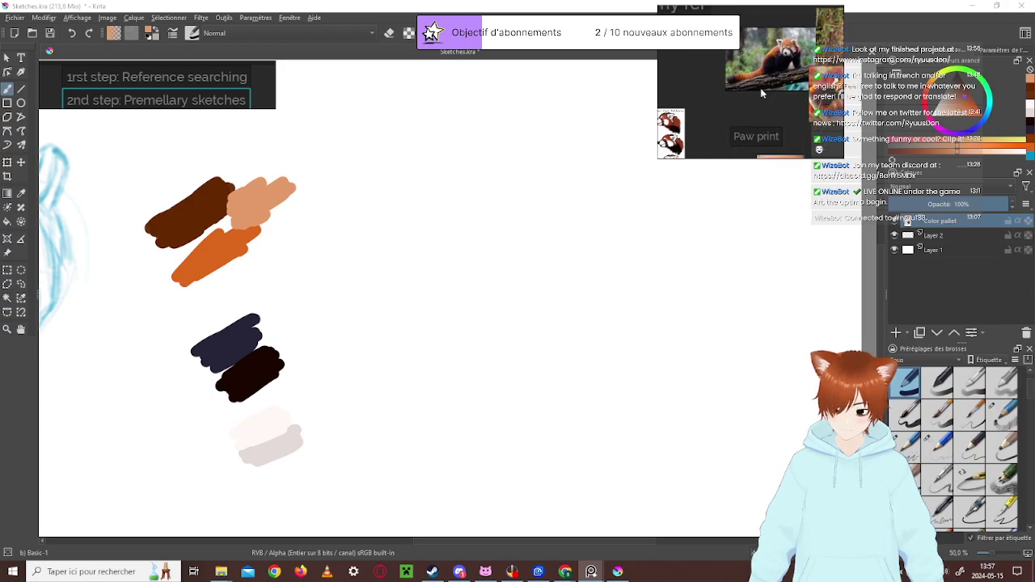
{"action": "left_click_drag", "start_coordinate": [759, 99], "coordinate": [781, 97]}
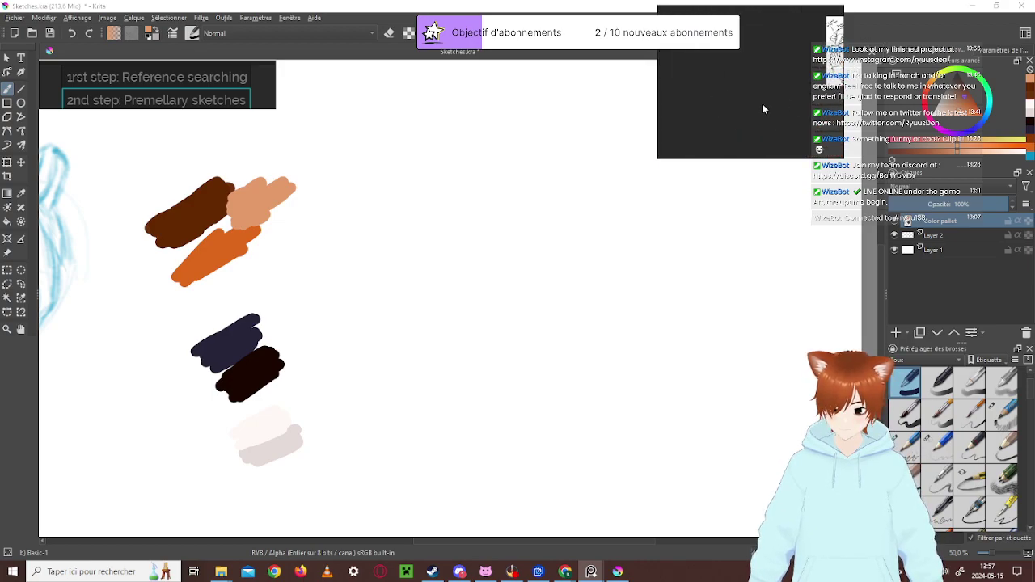
{"action": "mouse_move", "coordinate": [756, 64]}
{"action": "left_mouse_down"}
{"action": "mouse_move", "coordinate": [768, 108]}
{"action": "mouse_move", "coordinate": [712, 49]}
{"action": "left_mouse_up"}
{"action": "scroll", "coordinate": [740, 97], "scroll_direction": "up", "scroll_amount": 6}
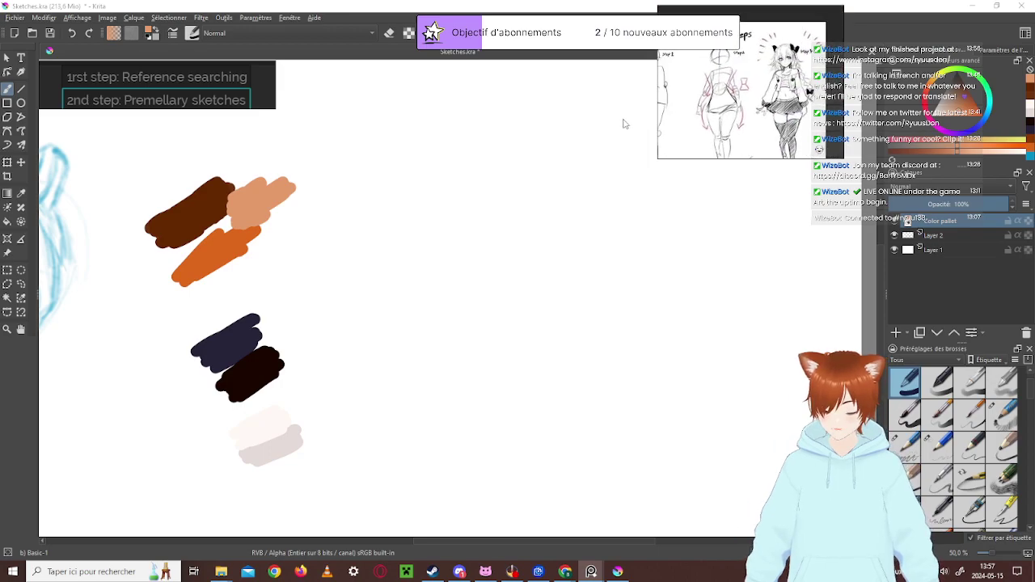
{"action": "scroll", "coordinate": [732, 105], "scroll_direction": "down", "scroll_amount": 4}
{"action": "scroll", "coordinate": [732, 120], "scroll_direction": "up", "scroll_amount": 3}
{"action": "scroll", "coordinate": [732, 120], "scroll_direction": "up", "scroll_amount": 2}
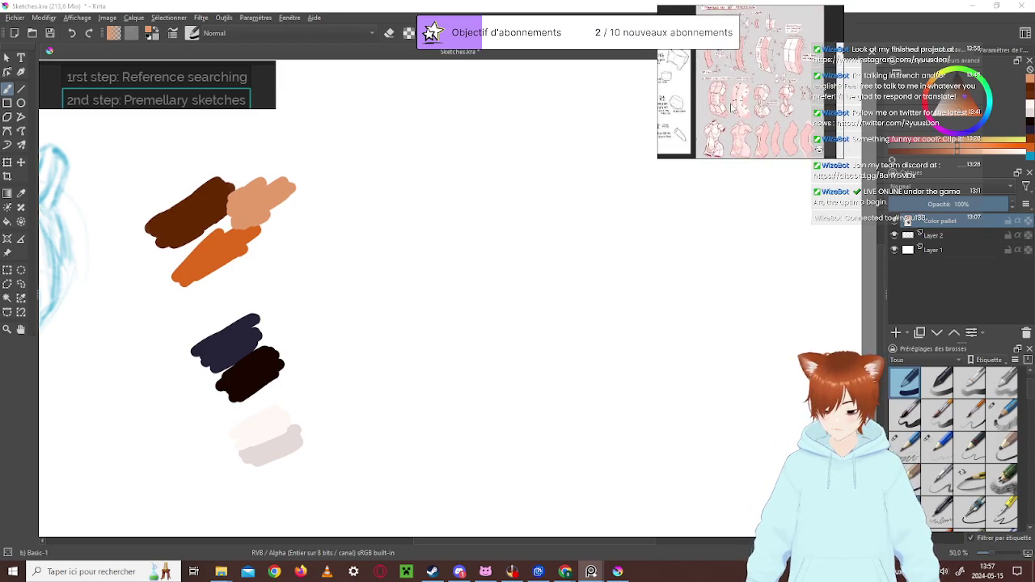
Examine the 3D form, standing-pose and simplified anatomy sheets on the reference board, finishing on the red torso construction studies
{"action": "left_click_drag", "start_coordinate": [732, 65], "coordinate": [654, 93]}
{"action": "scroll", "coordinate": [700, 109], "scroll_direction": "down", "scroll_amount": 4}
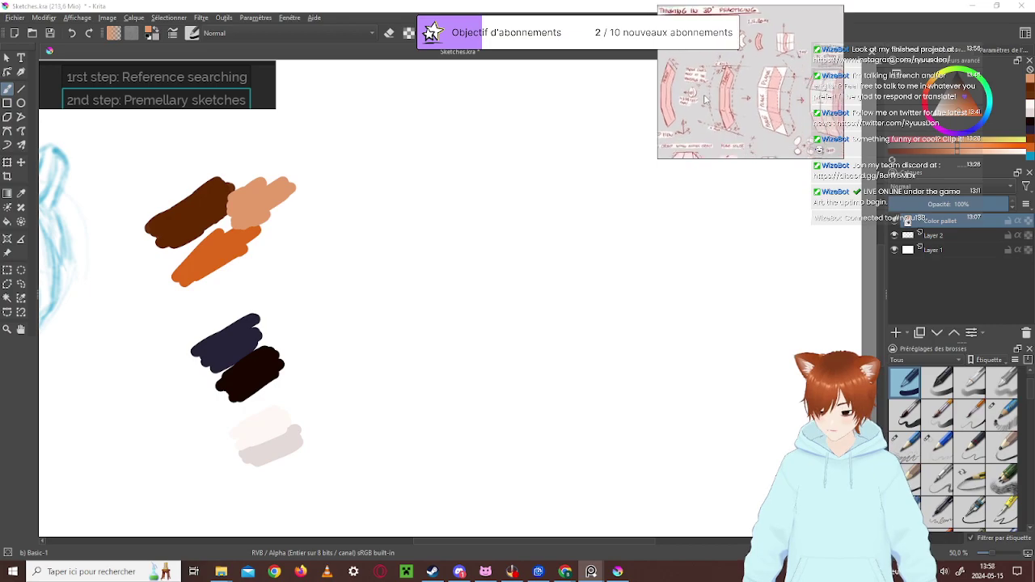
{"action": "scroll", "coordinate": [750, 59], "scroll_direction": "down", "scroll_amount": 5}
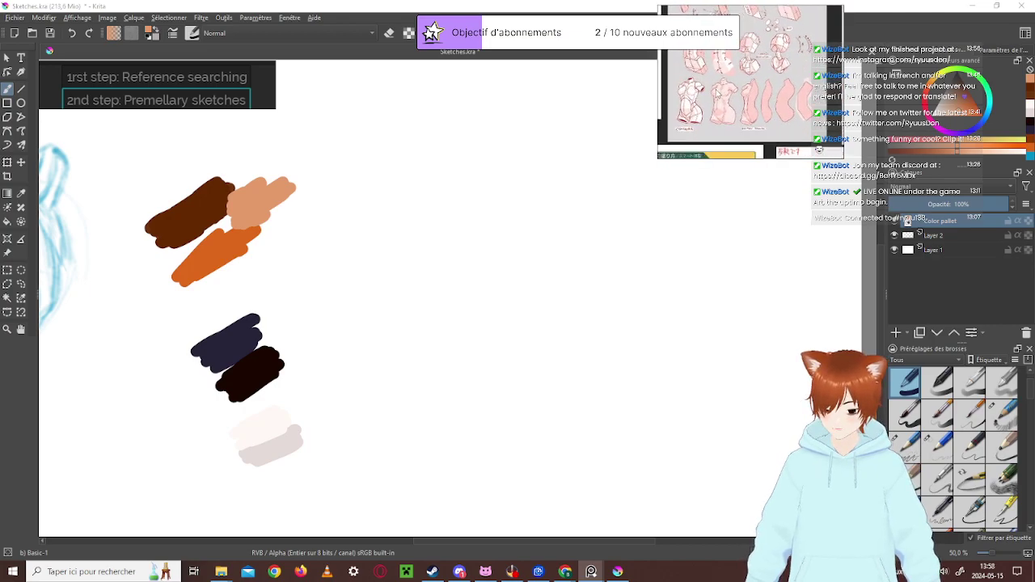
{"action": "scroll", "coordinate": [738, 71], "scroll_direction": "down", "scroll_amount": 5}
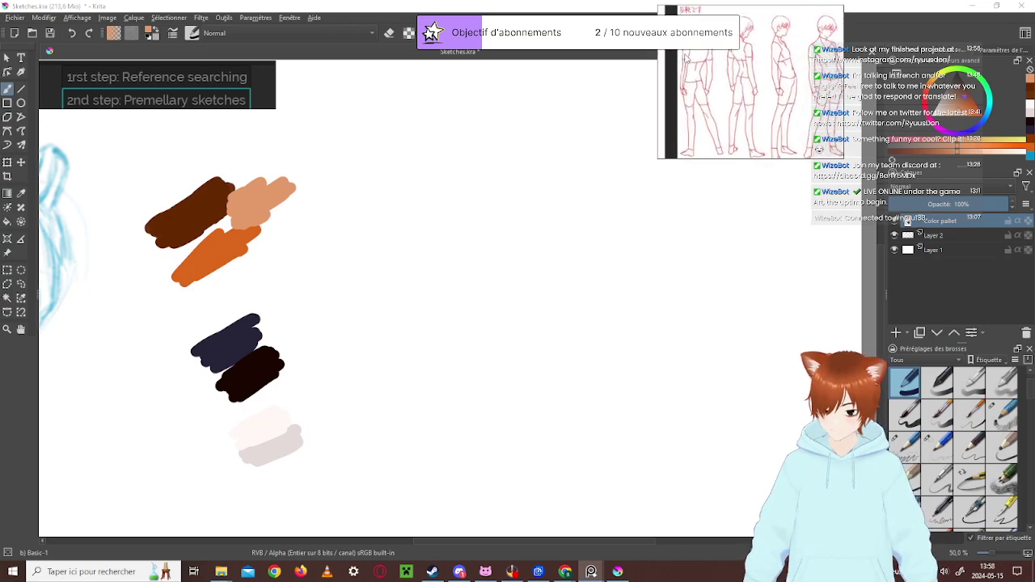
{"action": "scroll", "coordinate": [751, 105], "scroll_direction": "down", "scroll_amount": 5}
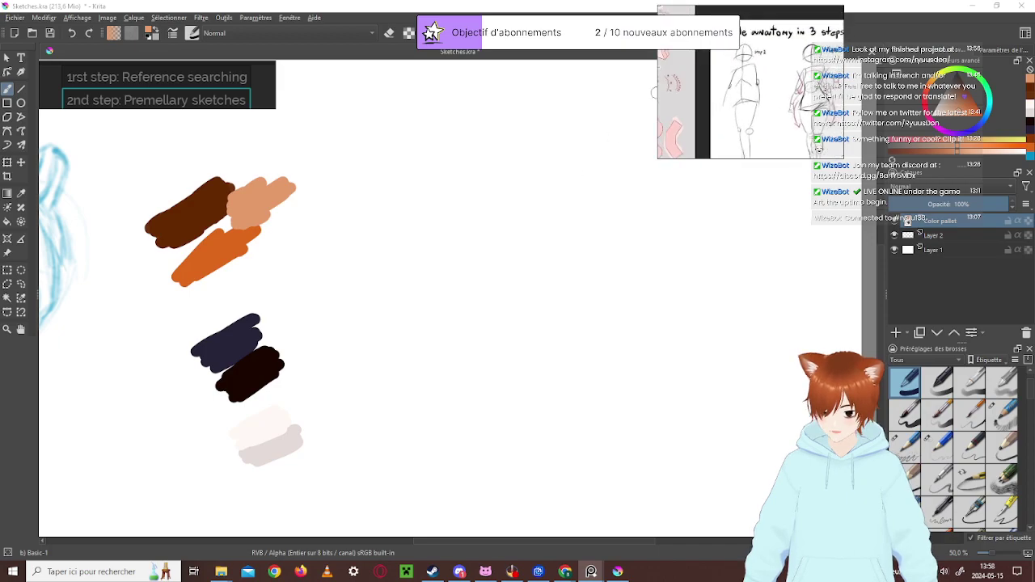
{"action": "scroll", "coordinate": [751, 105], "scroll_direction": "down", "scroll_amount": 5}
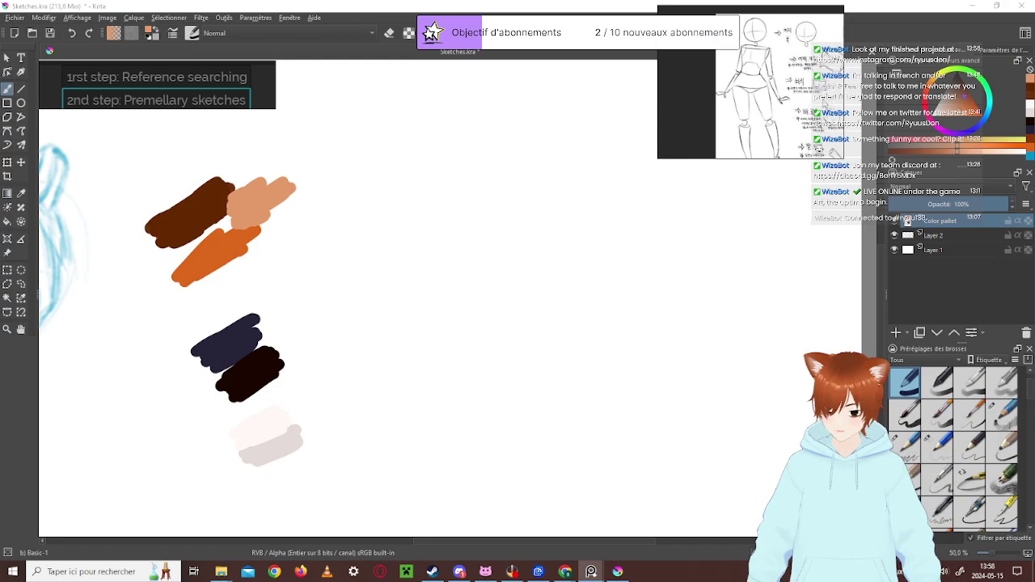
{"action": "scroll", "coordinate": [819, 150], "scroll_direction": "down", "scroll_amount": 3}
{"action": "scroll", "coordinate": [818, 150], "scroll_direction": "down", "scroll_amount": 5}
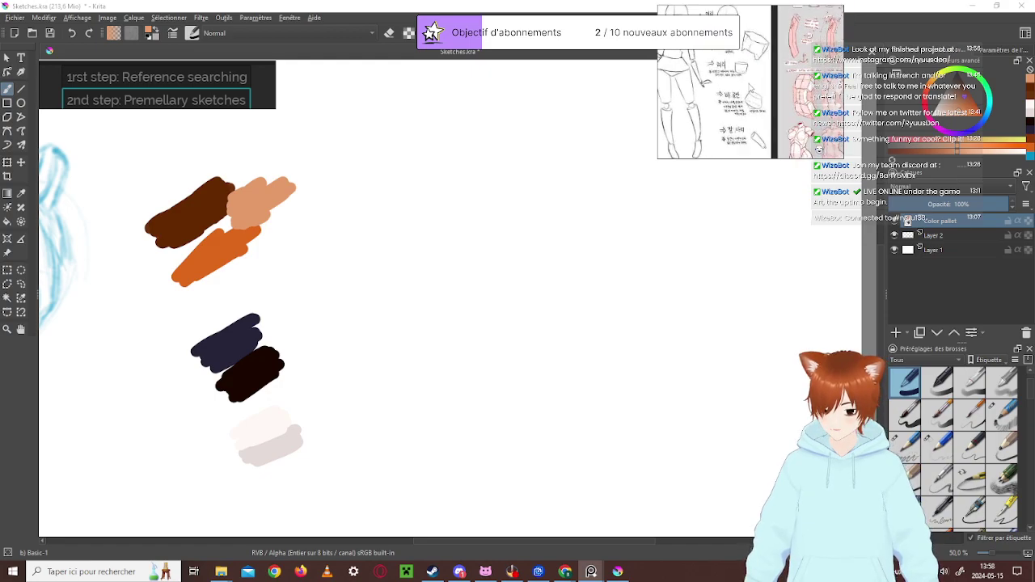
{"action": "scroll", "coordinate": [819, 150], "scroll_direction": "down", "scroll_amount": 6}
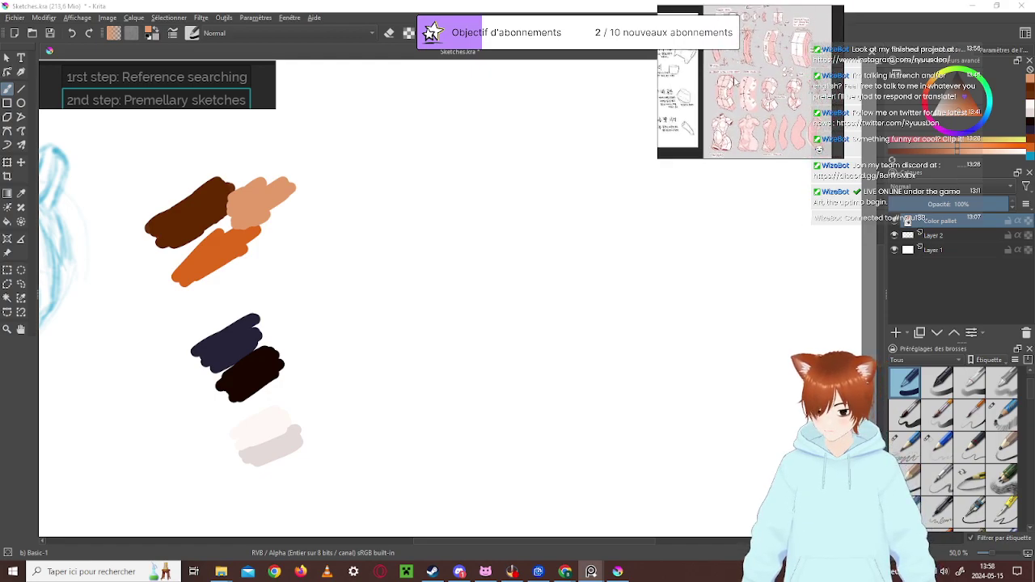
{"action": "scroll", "coordinate": [754, 78], "scroll_direction": "down", "scroll_amount": 4}
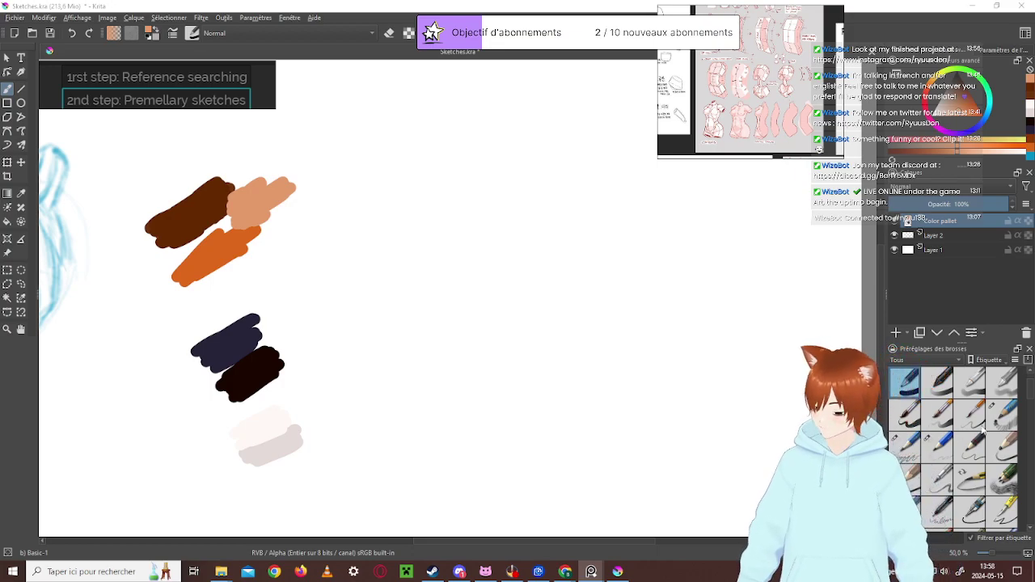
Select the Pencil-1 Hard brush preset and frame the blank canvas area beside the colour swatches
{"action": "left_click", "coordinate": [910, 448]}
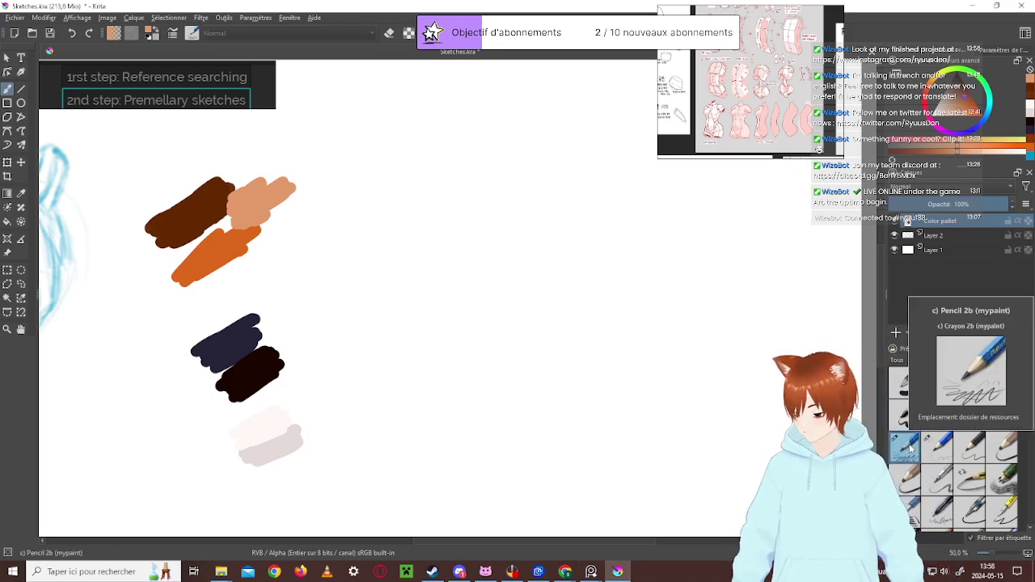
{"action": "left_click", "coordinate": [938, 447]}
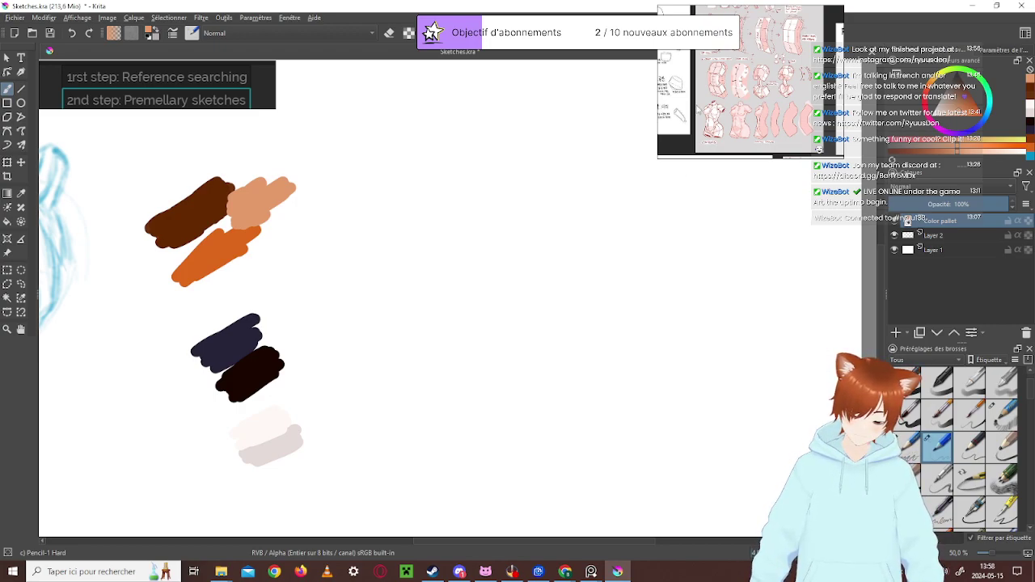
{"action": "scroll", "coordinate": [583, 258], "scroll_direction": "down", "scroll_amount": 5}
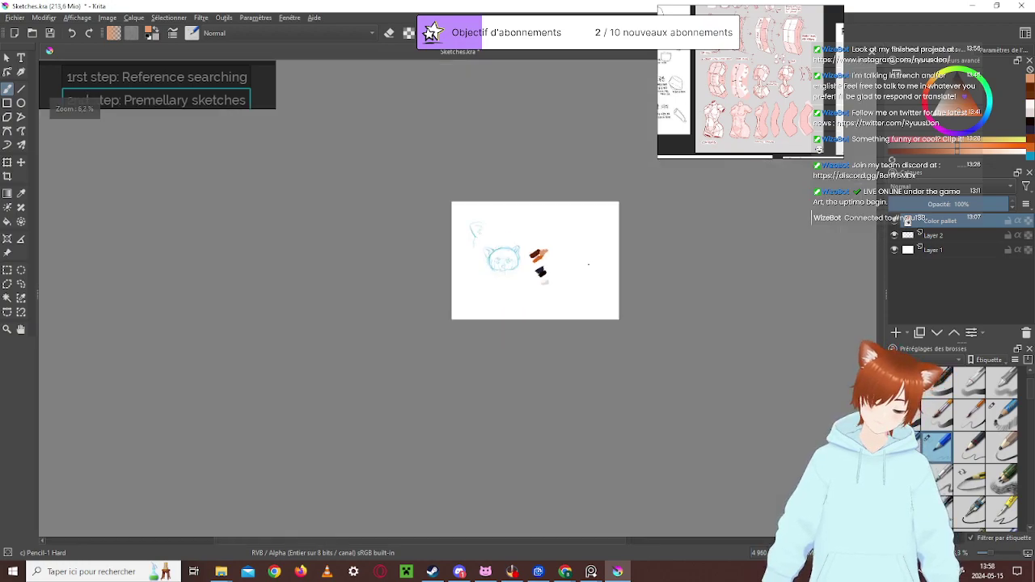
{"action": "scroll", "coordinate": [575, 274], "scroll_direction": "up", "scroll_amount": 5}
{"action": "scroll", "coordinate": [575, 274], "scroll_direction": "down", "scroll_amount": 1}
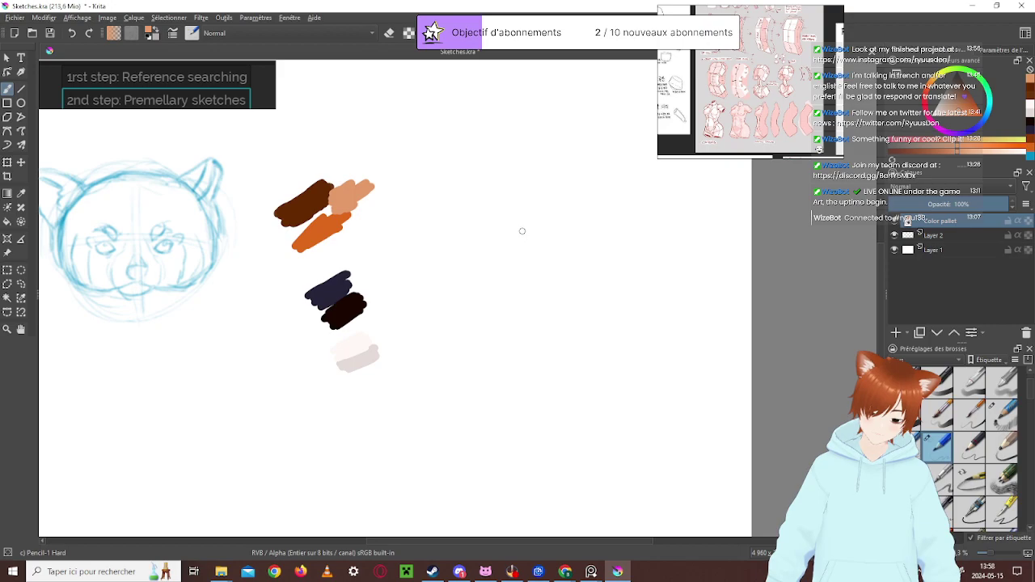
{"action": "mouse_move", "coordinate": [498, 265]}
{"action": "left_mouse_down"}
{"action": "mouse_move", "coordinate": [502, 332]}
{"action": "mouse_move", "coordinate": [490, 285]}
{"action": "mouse_move", "coordinate": [493, 249]}
{"action": "left_mouse_up"}
{"action": "key", "text": "ctrl+z"}
{"action": "key", "text": "ctrl+z"}
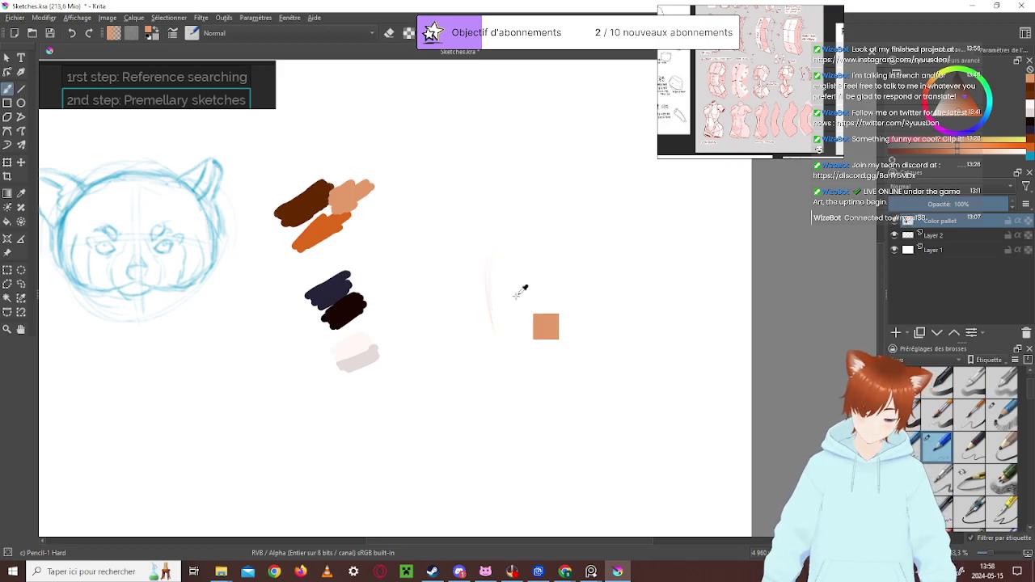
{"action": "key", "text": "ctrl+z"}
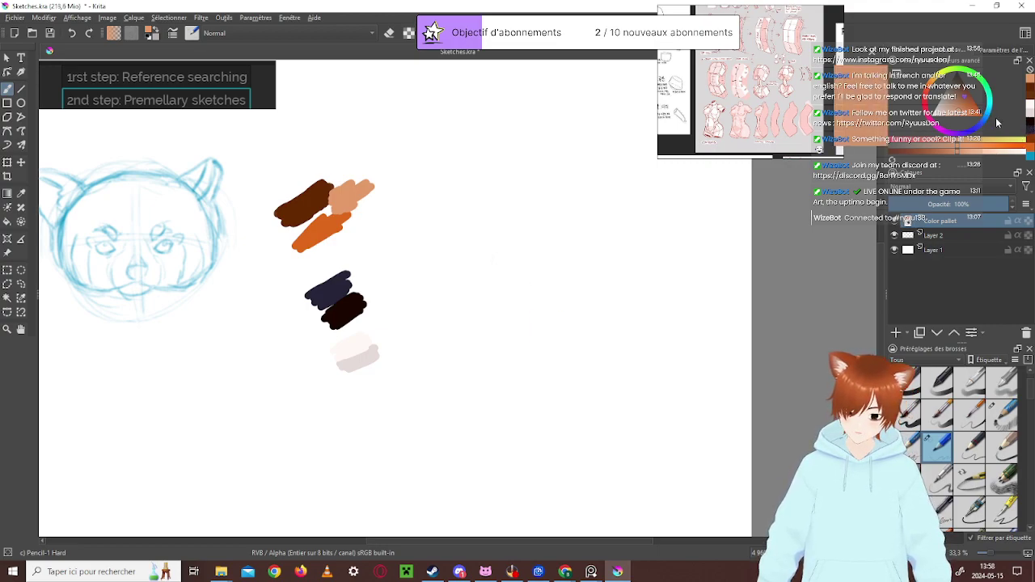
Choose a light blue and sketch a curved, bean-shaped torso outline with crossing hip lines in the blank area beside the swatches
{"action": "left_click", "coordinate": [989, 122]}
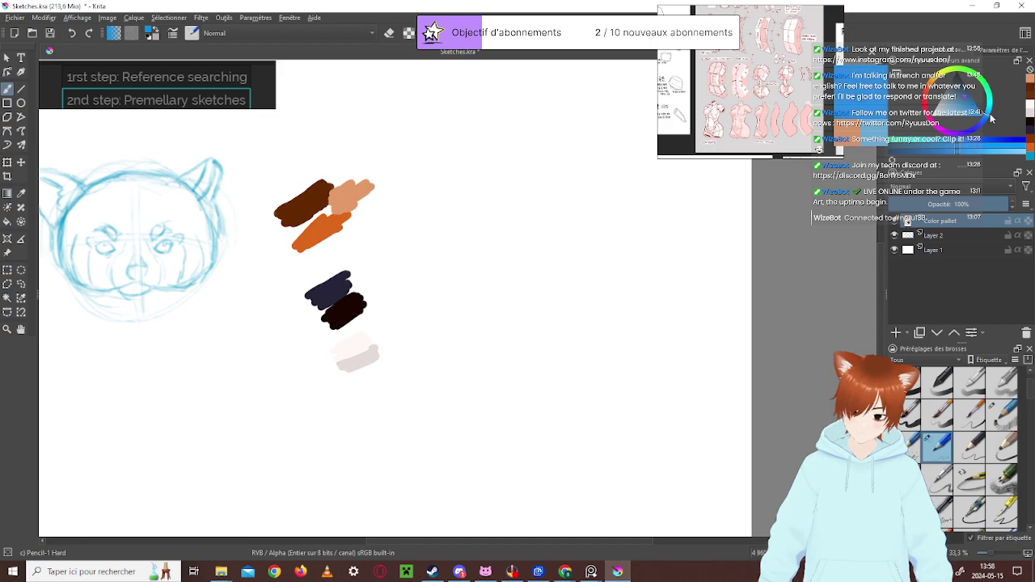
{"action": "left_click_drag", "start_coordinate": [511, 239], "coordinate": [516, 315]}
{"action": "mouse_move", "coordinate": [508, 240]}
{"action": "left_mouse_down"}
{"action": "mouse_move", "coordinate": [528, 302]}
{"action": "mouse_move", "coordinate": [508, 246]}
{"action": "mouse_move", "coordinate": [522, 330]}
{"action": "left_mouse_up"}
{"action": "left_click_drag", "start_coordinate": [499, 272], "coordinate": [516, 336]}
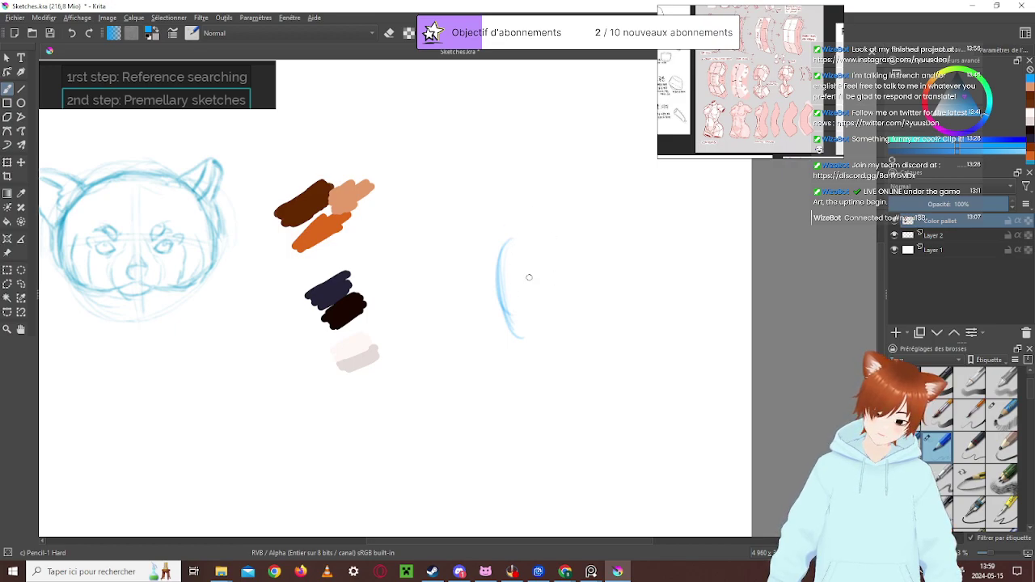
{"action": "mouse_move", "coordinate": [516, 235]}
{"action": "left_mouse_down"}
{"action": "mouse_move", "coordinate": [500, 299]}
{"action": "mouse_move", "coordinate": [509, 322]}
{"action": "mouse_move", "coordinate": [535, 331]}
{"action": "mouse_move", "coordinate": [544, 321]}
{"action": "mouse_move", "coordinate": [531, 335]}
{"action": "left_mouse_up"}
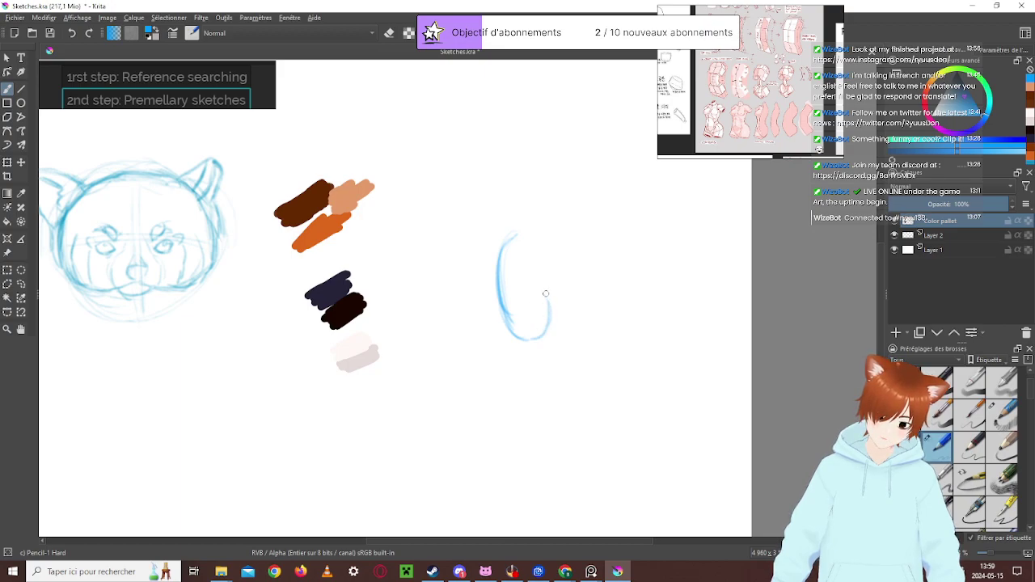
{"action": "mouse_move", "coordinate": [529, 227]}
{"action": "left_mouse_down"}
{"action": "mouse_move", "coordinate": [544, 249]}
{"action": "mouse_move", "coordinate": [524, 231]}
{"action": "mouse_move", "coordinate": [500, 258]}
{"action": "mouse_move", "coordinate": [501, 303]}
{"action": "mouse_move", "coordinate": [497, 272]}
{"action": "mouse_move", "coordinate": [508, 315]}
{"action": "mouse_move", "coordinate": [533, 326]}
{"action": "mouse_move", "coordinate": [503, 317]}
{"action": "mouse_move", "coordinate": [555, 296]}
{"action": "mouse_move", "coordinate": [550, 327]}
{"action": "mouse_move", "coordinate": [531, 341]}
{"action": "mouse_move", "coordinate": [509, 319]}
{"action": "mouse_move", "coordinate": [538, 341]}
{"action": "mouse_move", "coordinate": [561, 289]}
{"action": "left_mouse_up"}
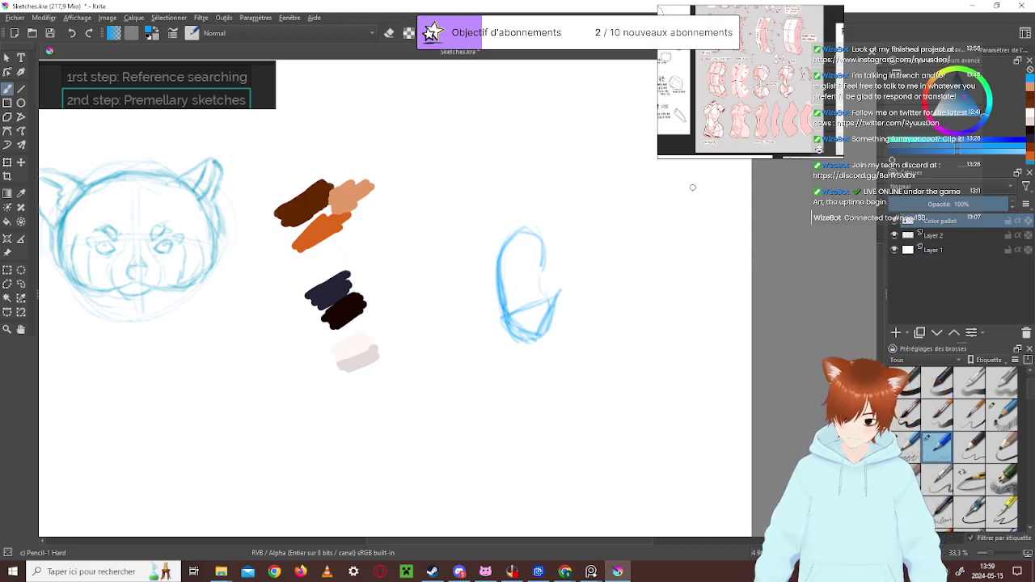
Show the full-body construction drawing on the reference board and undo the hip lines crossing the lower torso sketch
{"action": "left_click_drag", "start_coordinate": [710, 105], "coordinate": [799, 118]}
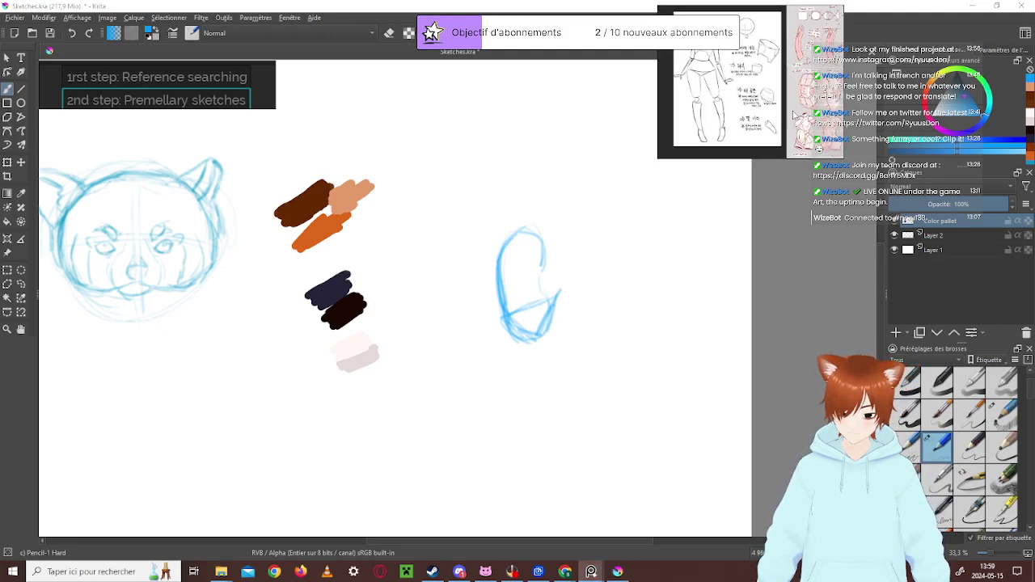
{"action": "key", "text": "ctrl+z"}
{"action": "key", "text": "ctrl+z"}
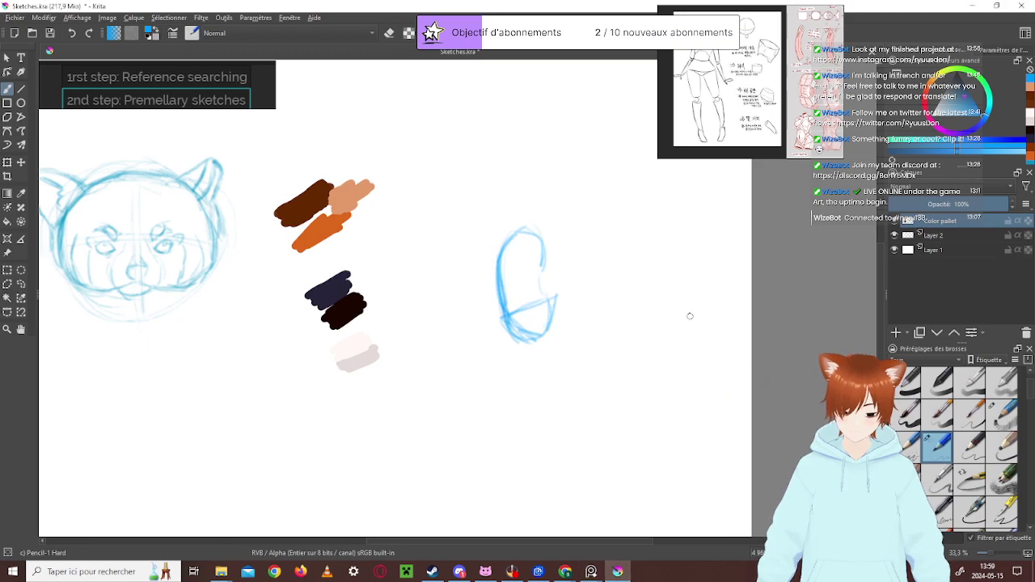
{"action": "key", "text": "ctrl+z"}
{"action": "key", "text": "ctrl+z"}
{"action": "key", "text": "ctrl+z"}
{"action": "key", "text": "ctrl+z"}
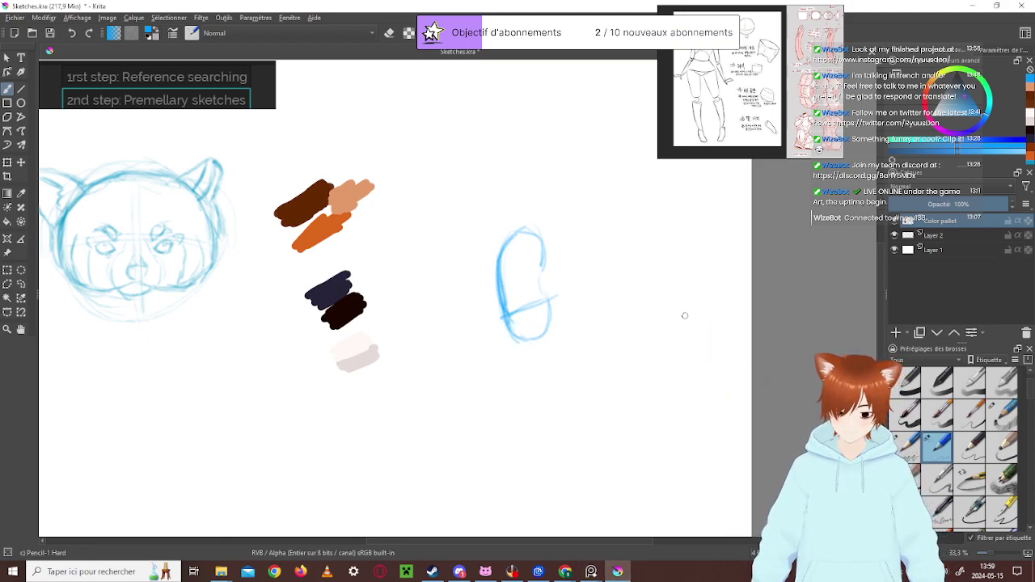
{"action": "key", "text": "ctrl+z"}
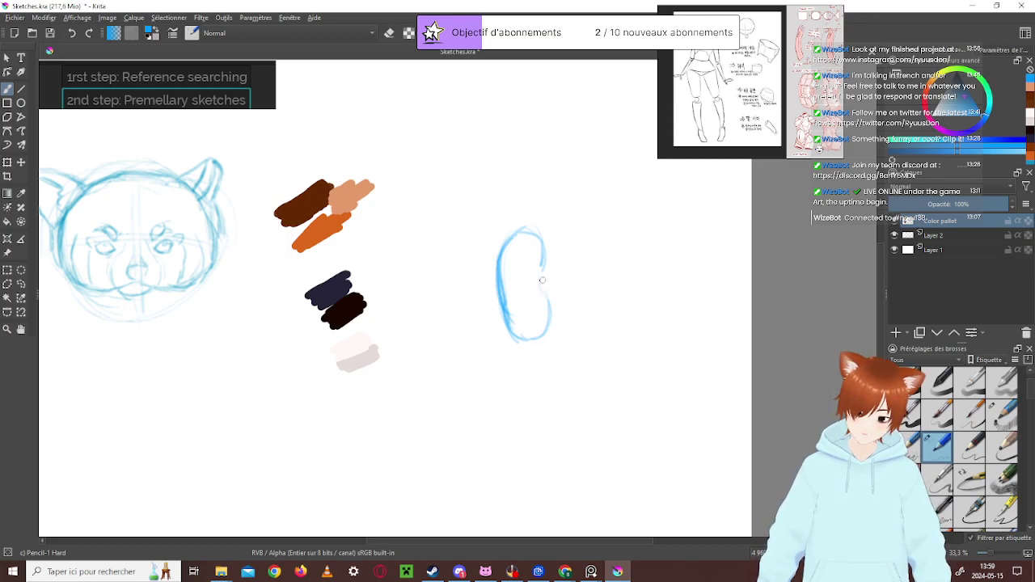
Choose a muted grey-blue and draw a curved waist line across the middle of the torso outline
{"action": "left_click_drag", "start_coordinate": [542, 284], "coordinate": [497, 301]}
{"action": "right_click", "coordinate": [511, 294]}
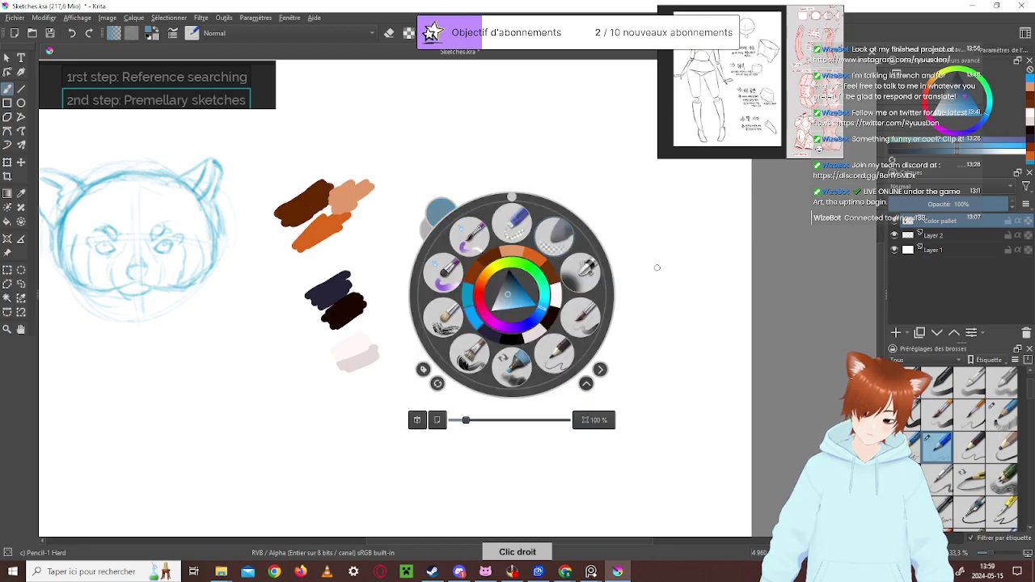
{"action": "key", "text": "Escape"}
{"action": "left_click_drag", "start_coordinate": [540, 283], "coordinate": [504, 298]}
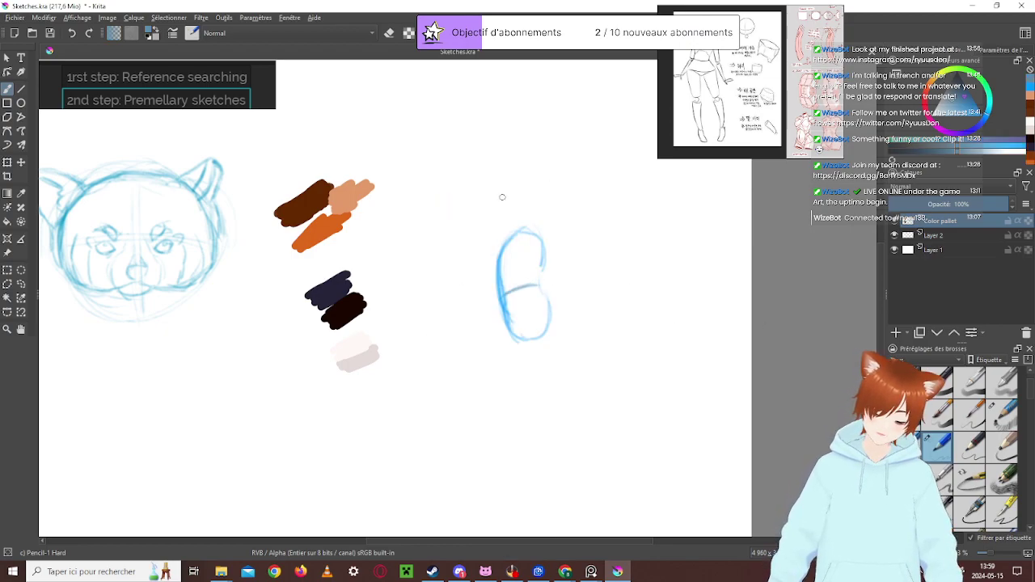
Draw a curved centre line down the torso with overlapping strokes from its top to its bottom
{"action": "left_click_drag", "start_coordinate": [519, 249], "coordinate": [521, 305]}
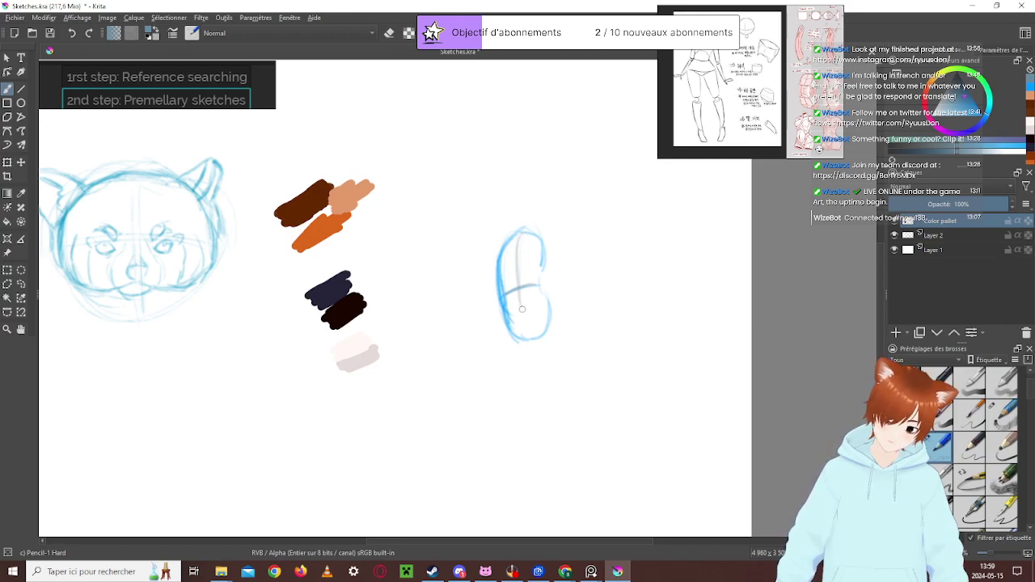
{"action": "left_click_drag", "start_coordinate": [522, 238], "coordinate": [533, 335]}
{"action": "mouse_move", "coordinate": [517, 258]}
{"action": "left_mouse_down"}
{"action": "mouse_move", "coordinate": [539, 337]}
{"action": "mouse_move", "coordinate": [524, 330]}
{"action": "left_mouse_up"}
{"action": "left_click_drag", "start_coordinate": [525, 220], "coordinate": [531, 336]}
{"action": "left_click_drag", "start_coordinate": [514, 238], "coordinate": [519, 319]}
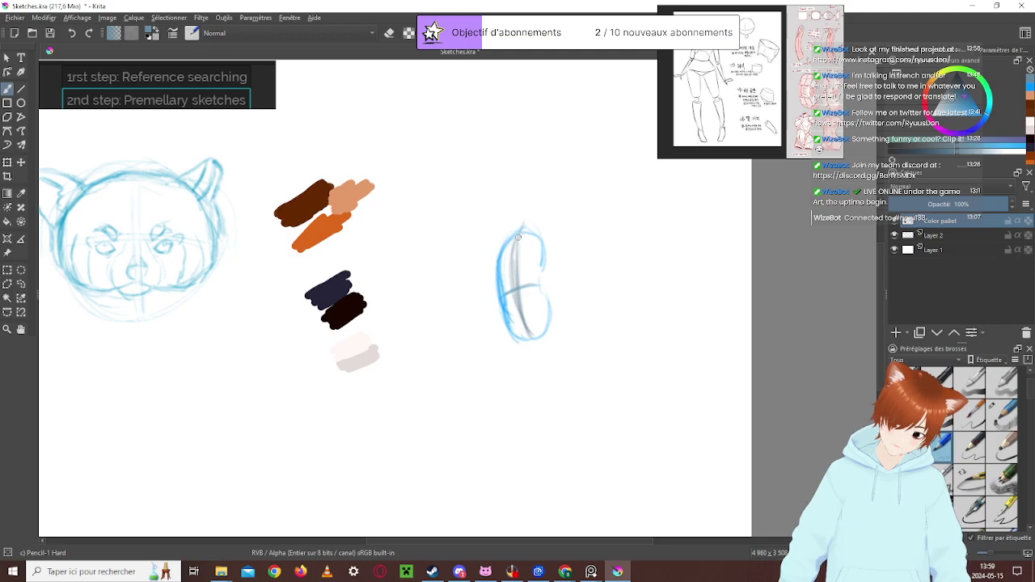
{"action": "left_click_drag", "start_coordinate": [524, 220], "coordinate": [523, 327]}
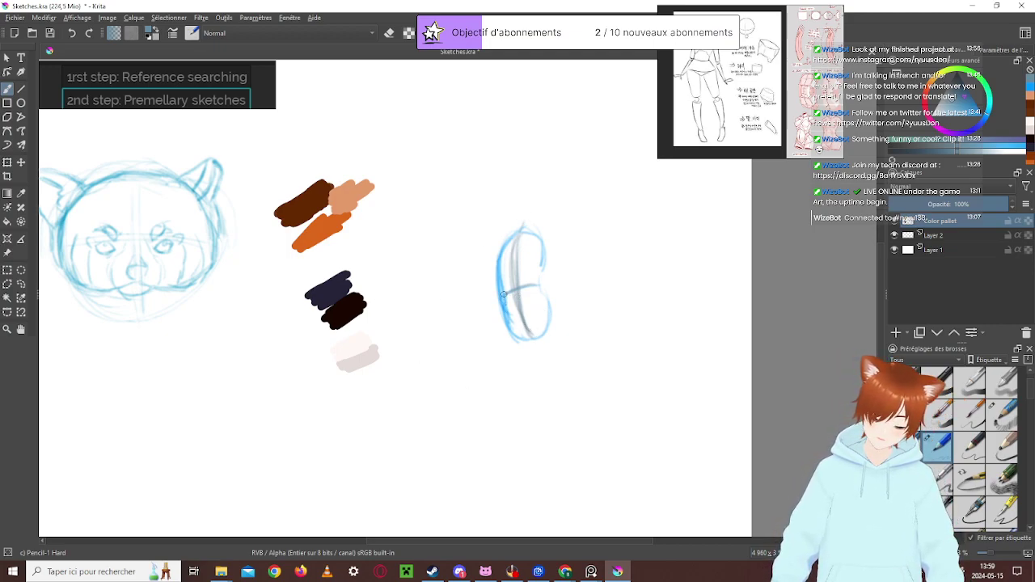
Sketch a flared pelvis block below the waist line, with slanting sides and a tilted base line
{"action": "left_click_drag", "start_coordinate": [504, 297], "coordinate": [504, 330]}
{"action": "mouse_move", "coordinate": [538, 282]}
{"action": "left_mouse_down"}
{"action": "mouse_move", "coordinate": [547, 299]}
{"action": "mouse_move", "coordinate": [542, 289]}
{"action": "left_mouse_up"}
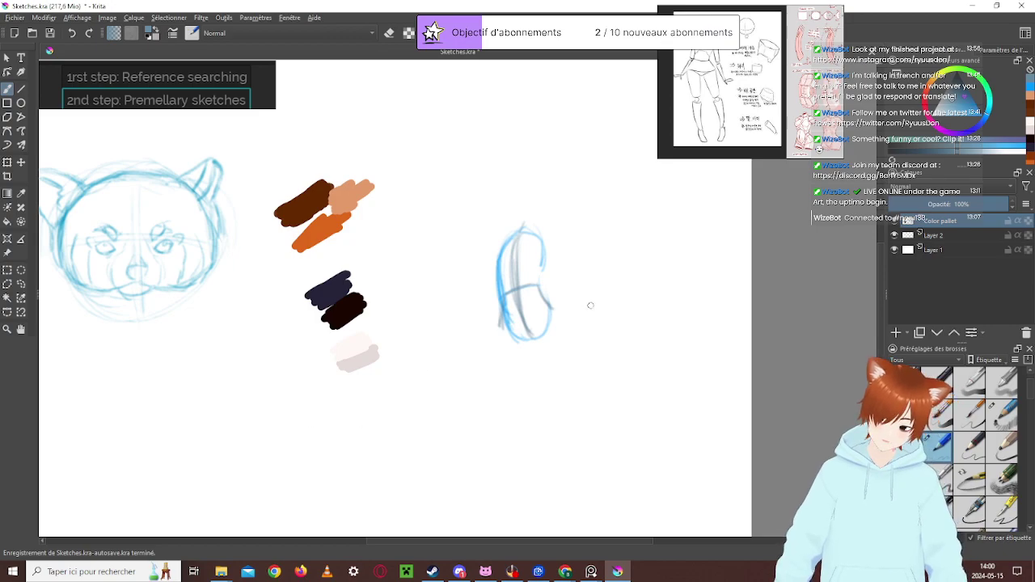
{"action": "mouse_move", "coordinate": [500, 328]}
{"action": "left_mouse_down"}
{"action": "mouse_move", "coordinate": [561, 310]}
{"action": "mouse_move", "coordinate": [547, 302]}
{"action": "mouse_move", "coordinate": [555, 308]}
{"action": "mouse_move", "coordinate": [520, 325]}
{"action": "left_mouse_up"}
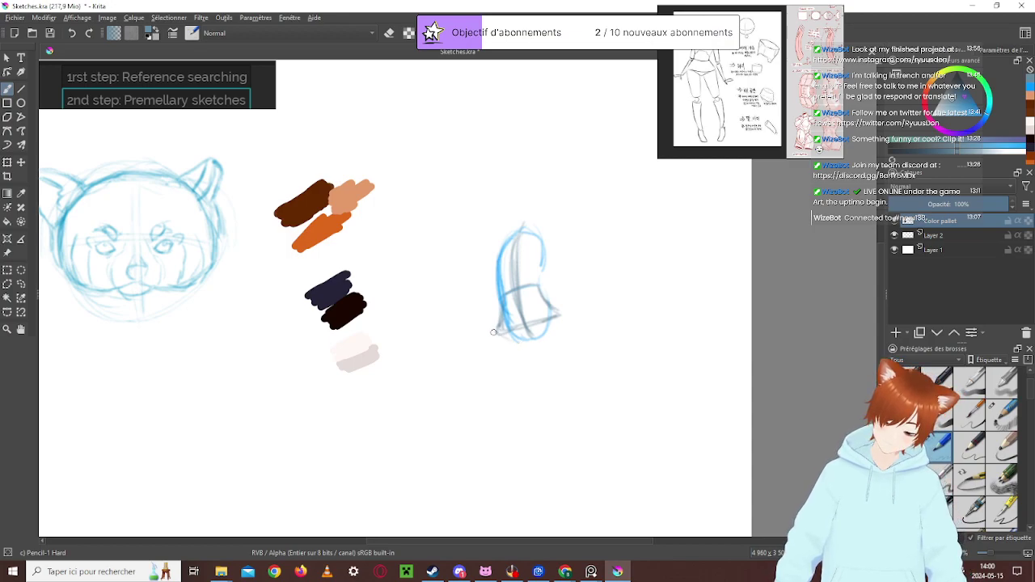
{"action": "mouse_move", "coordinate": [566, 313]}
{"action": "left_mouse_down"}
{"action": "mouse_move", "coordinate": [538, 341]}
{"action": "mouse_move", "coordinate": [504, 331]}
{"action": "mouse_move", "coordinate": [532, 341]}
{"action": "mouse_move", "coordinate": [563, 310]}
{"action": "mouse_move", "coordinate": [514, 328]}
{"action": "left_mouse_up"}
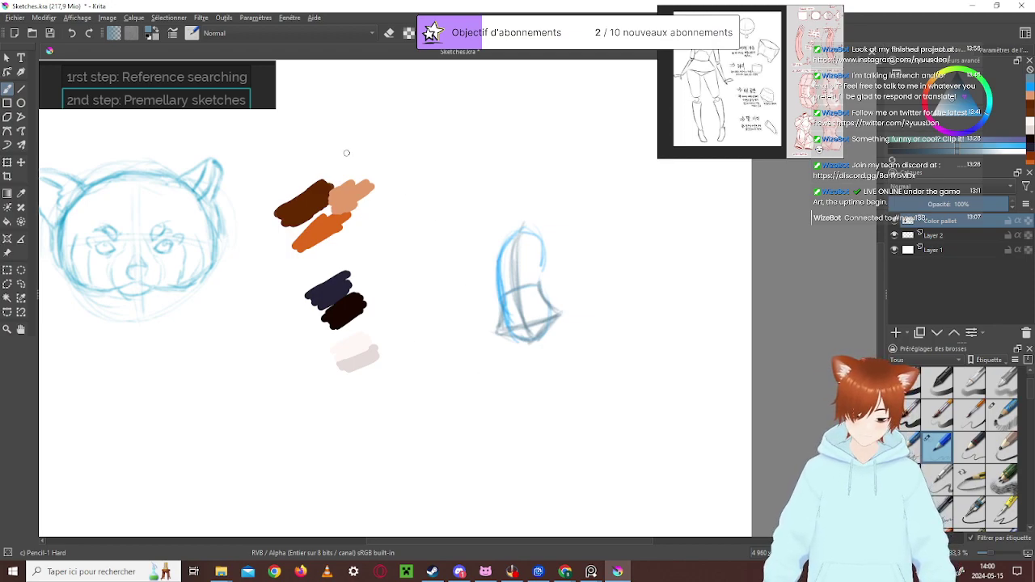
Cut the body sketch out with a freehand selection, add a paint layer, paste the sketch back on its own layer and deselect
{"action": "left_click", "coordinate": [21, 284]}
{"action": "mouse_move", "coordinate": [589, 174]}
{"action": "left_mouse_down"}
{"action": "mouse_move", "coordinate": [446, 332]}
{"action": "mouse_move", "coordinate": [596, 181]}
{"action": "left_mouse_up"}
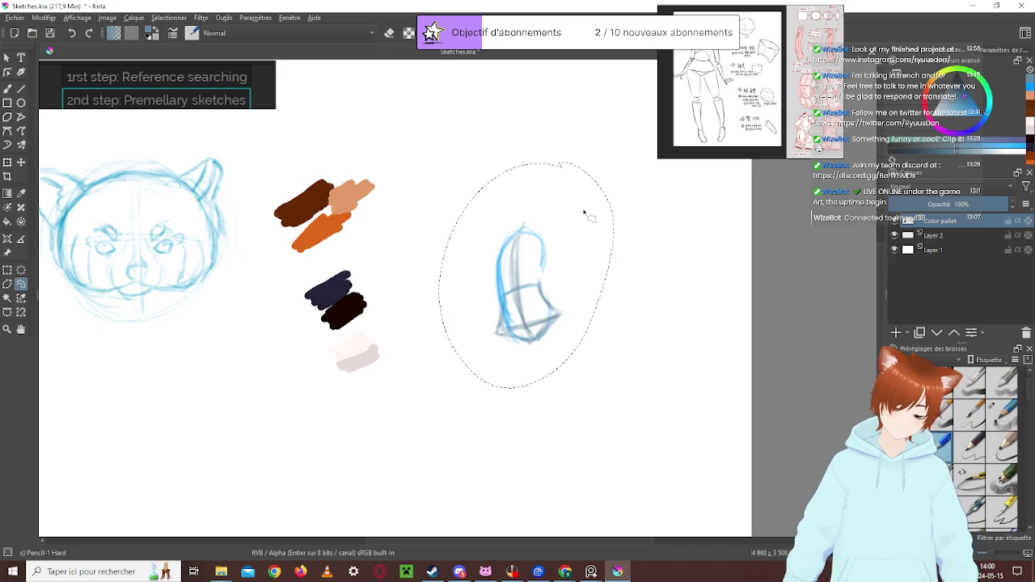
{"action": "key", "text": "ctrl+x"}
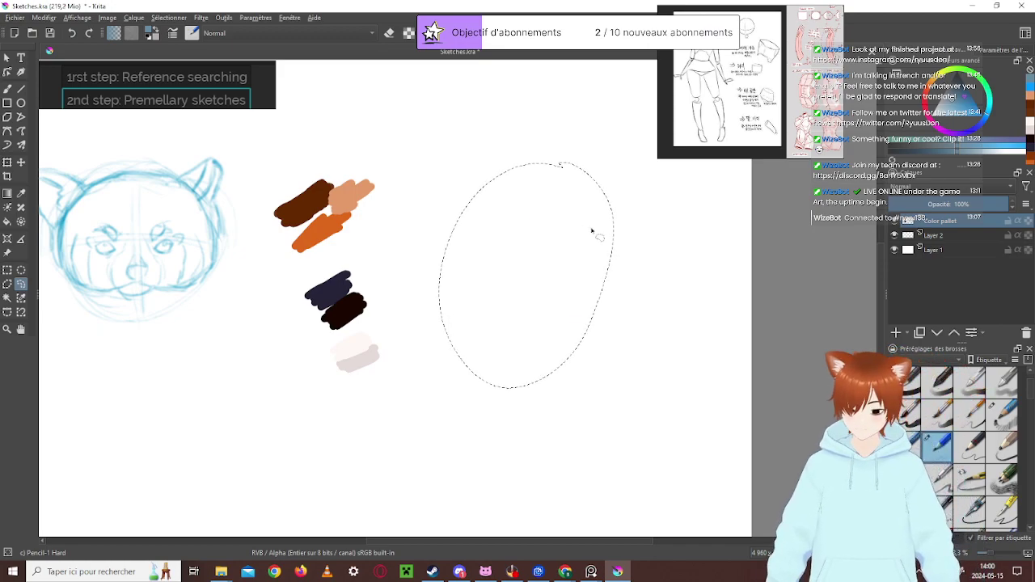
{"action": "left_click", "coordinate": [896, 333]}
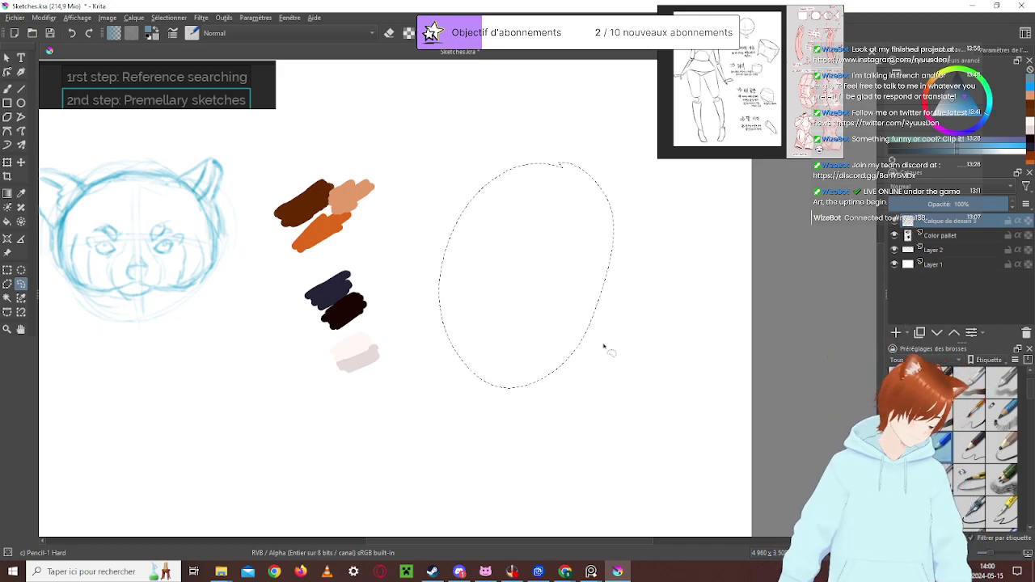
{"action": "key", "text": "ctrl+v"}
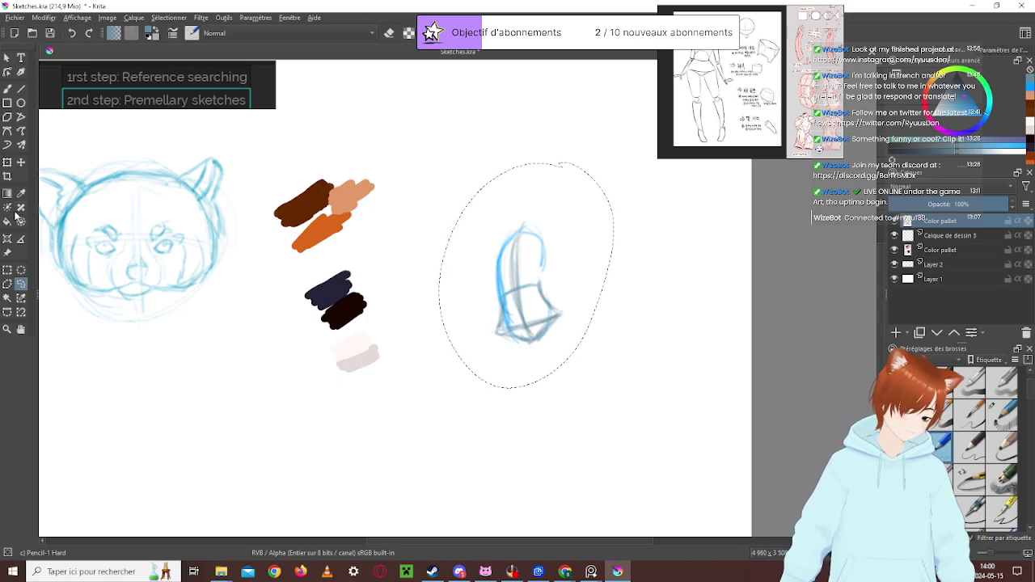
{"action": "left_click", "coordinate": [21, 269]}
{"action": "left_click", "coordinate": [52, 296]}
Sketch a ribcage block around the upper torso with a slanted shoulder line and sides tapering to the waist
{"action": "left_click", "coordinate": [7, 88]}
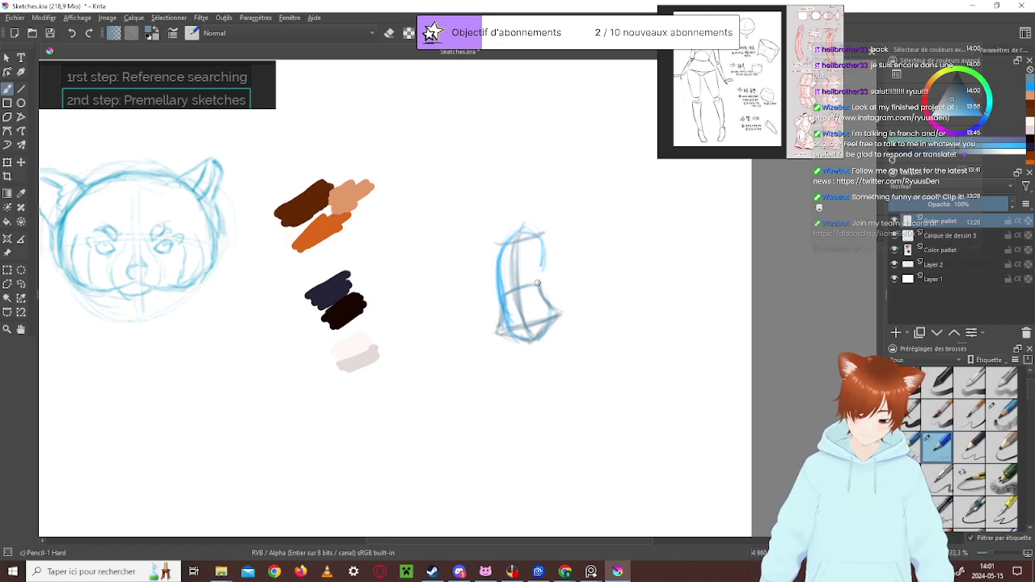
{"action": "left_click_drag", "start_coordinate": [552, 229], "coordinate": [542, 287]}
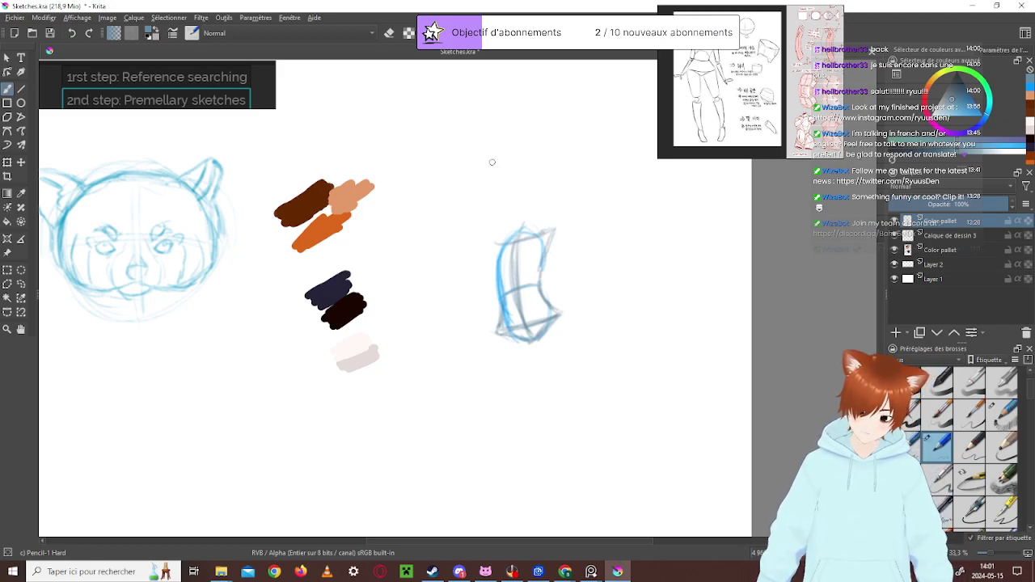
{"action": "mouse_move", "coordinate": [489, 241]}
{"action": "left_mouse_down"}
{"action": "mouse_move", "coordinate": [491, 267]}
{"action": "mouse_move", "coordinate": [490, 253]}
{"action": "mouse_move", "coordinate": [505, 300]}
{"action": "mouse_move", "coordinate": [490, 247]}
{"action": "mouse_move", "coordinate": [559, 234]}
{"action": "mouse_move", "coordinate": [545, 268]}
{"action": "left_mouse_up"}
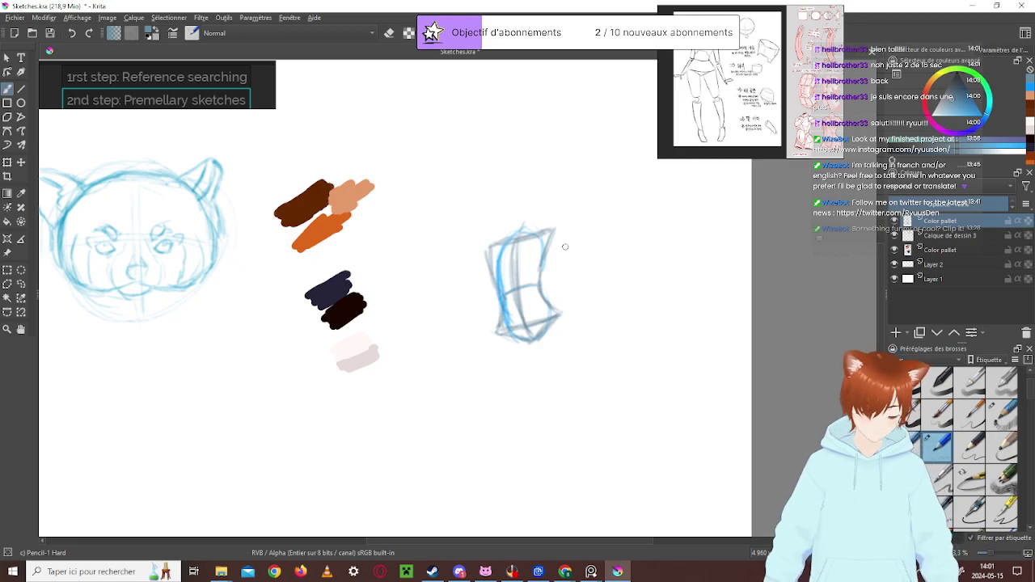
{"action": "left_click_drag", "start_coordinate": [546, 247], "coordinate": [540, 280]}
{"action": "mouse_move", "coordinate": [539, 236]}
{"action": "left_mouse_down"}
{"action": "mouse_move", "coordinate": [496, 247]}
{"action": "mouse_move", "coordinate": [555, 228]}
{"action": "left_mouse_up"}
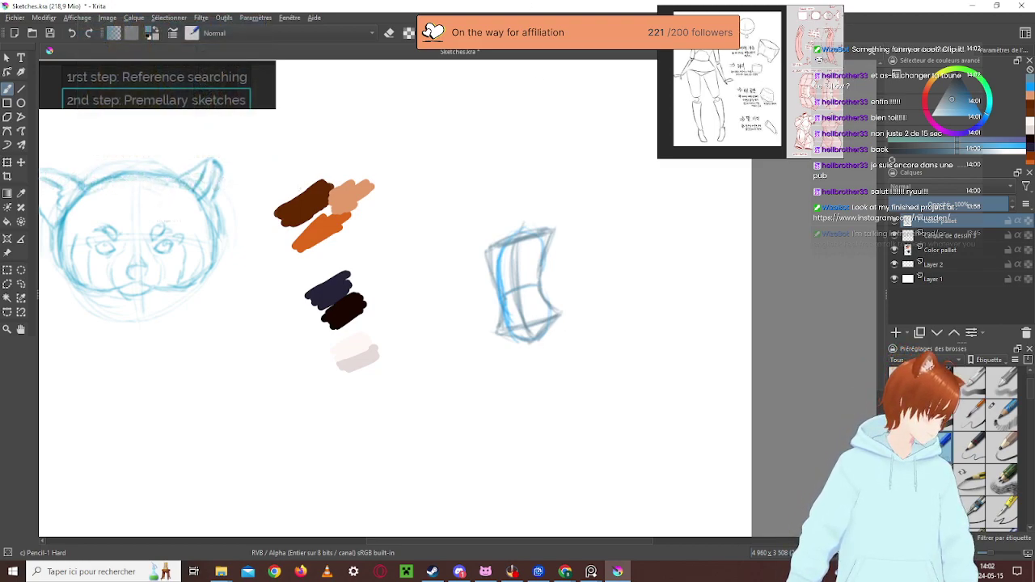
Bring both anatomy references into view and sketch a round head above the torso with a short neck and crossing face guide lines
{"action": "key", "text": "alt+Tab"}
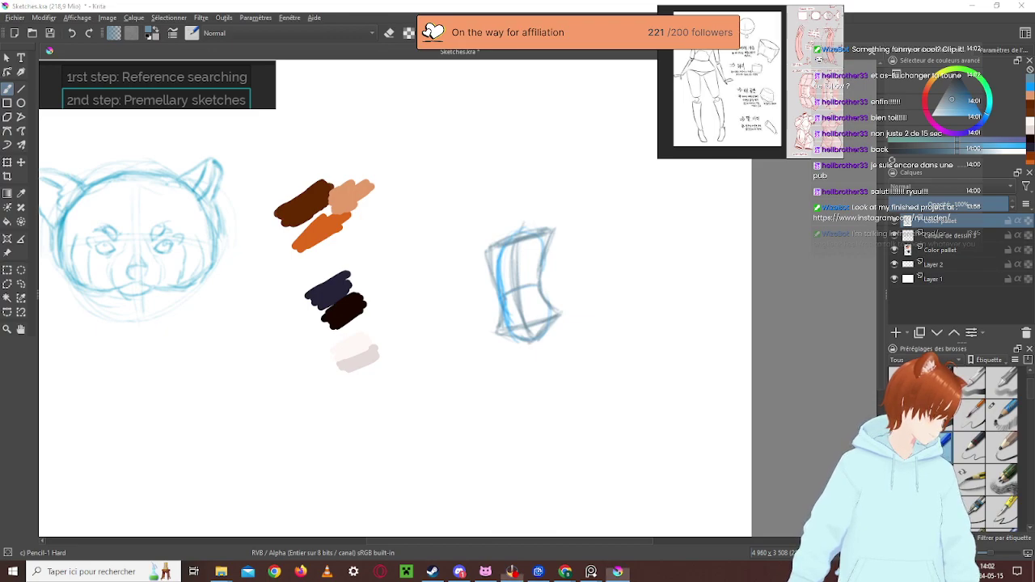
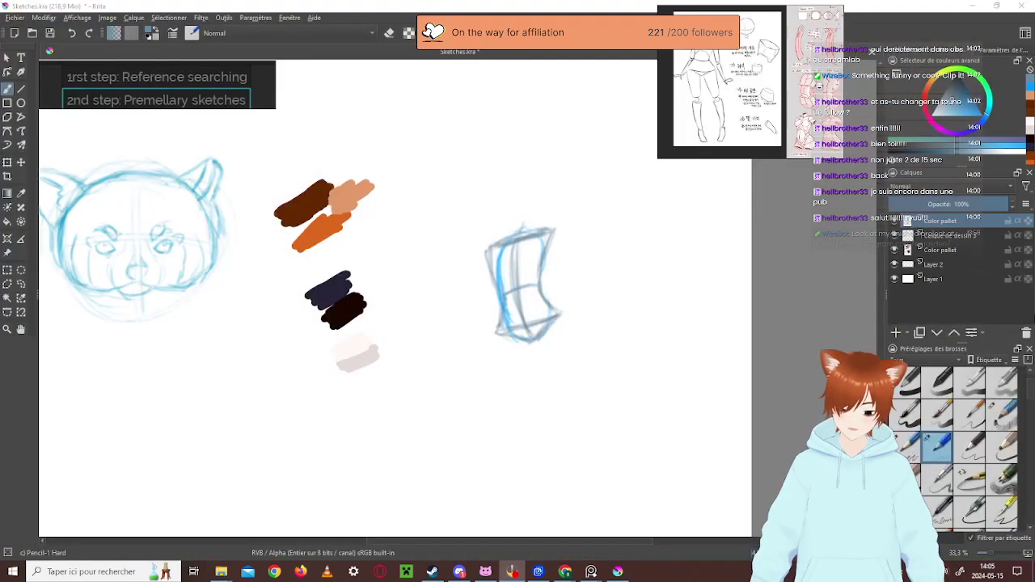
{"action": "mouse_move", "coordinate": [783, 78]}
{"action": "left_mouse_down"}
{"action": "mouse_move", "coordinate": [588, 83]}
{"action": "mouse_move", "coordinate": [541, 62]}
{"action": "mouse_move", "coordinate": [476, 70]}
{"action": "mouse_move", "coordinate": [789, 81]}
{"action": "mouse_move", "coordinate": [748, 90]}
{"action": "mouse_move", "coordinate": [772, 80]}
{"action": "left_mouse_up"}
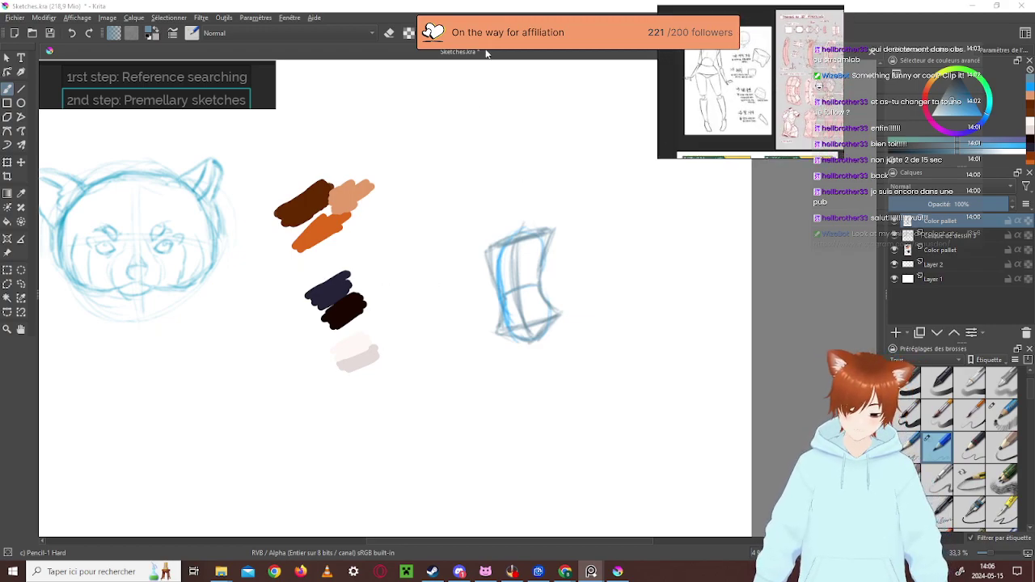
{"action": "mouse_move", "coordinate": [494, 174]}
{"action": "left_mouse_down"}
{"action": "mouse_move", "coordinate": [555, 195]}
{"action": "mouse_move", "coordinate": [542, 160]}
{"action": "mouse_move", "coordinate": [517, 153]}
{"action": "mouse_move", "coordinate": [489, 170]}
{"action": "mouse_move", "coordinate": [515, 204]}
{"action": "mouse_move", "coordinate": [488, 204]}
{"action": "mouse_move", "coordinate": [535, 203]}
{"action": "mouse_move", "coordinate": [525, 212]}
{"action": "mouse_move", "coordinate": [535, 154]}
{"action": "mouse_move", "coordinate": [543, 172]}
{"action": "mouse_move", "coordinate": [502, 153]}
{"action": "left_mouse_up"}
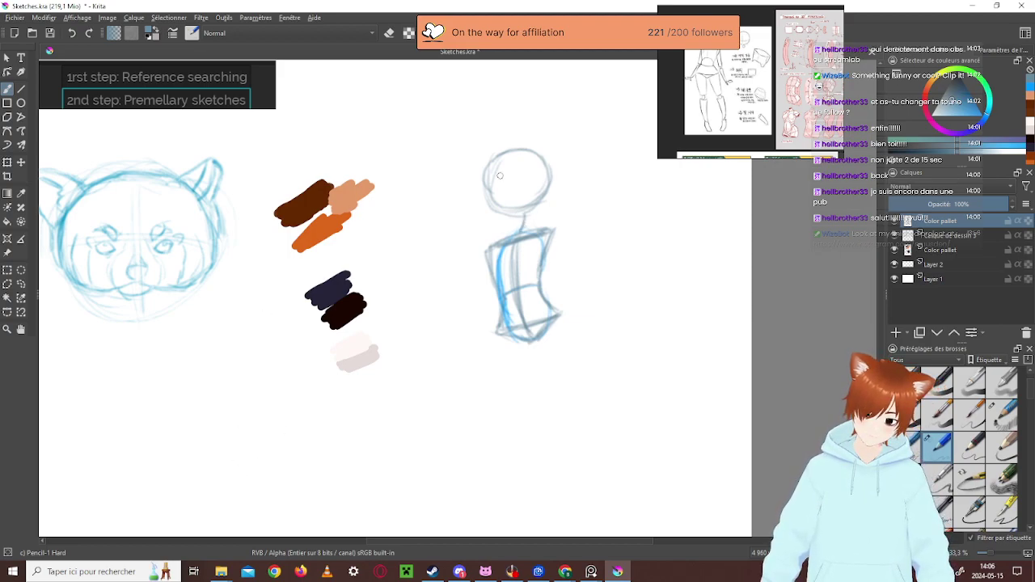
{"action": "mouse_move", "coordinate": [510, 155]}
{"action": "left_mouse_down"}
{"action": "mouse_move", "coordinate": [518, 199]}
{"action": "mouse_move", "coordinate": [506, 173]}
{"action": "mouse_move", "coordinate": [530, 174]}
{"action": "mouse_move", "coordinate": [510, 209]}
{"action": "left_mouse_up"}
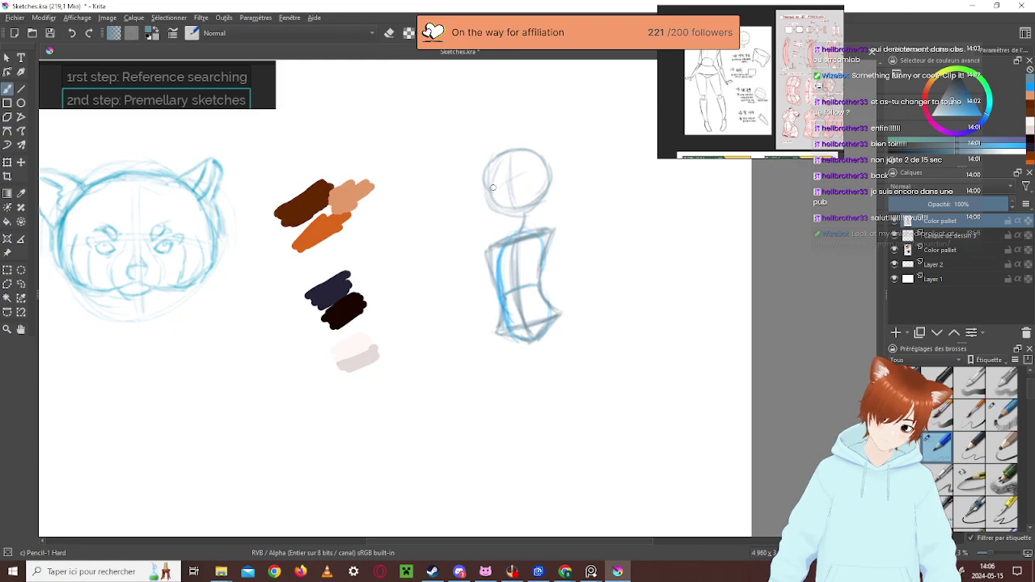
{"action": "left_click_drag", "start_coordinate": [494, 185], "coordinate": [554, 171]}
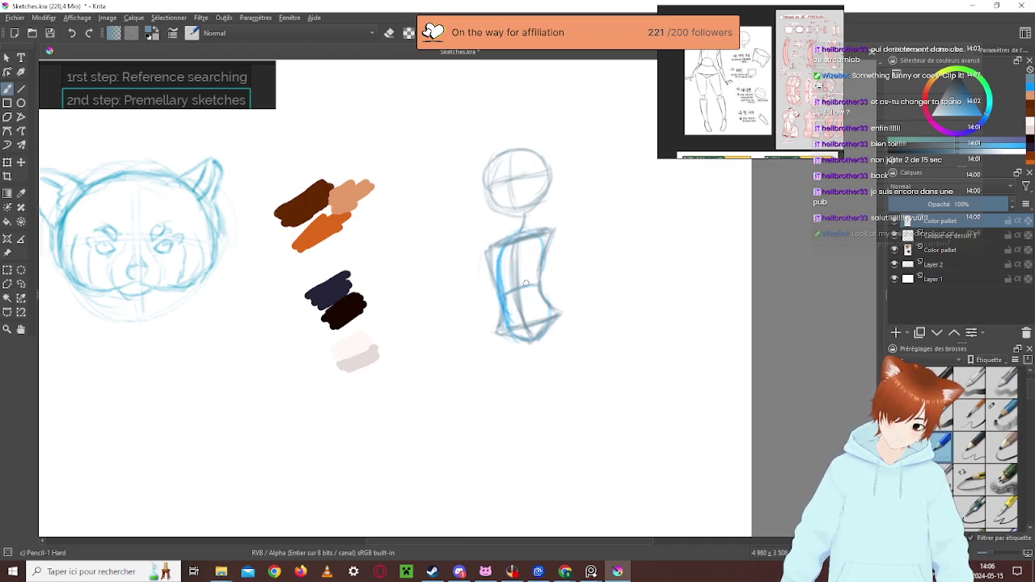
Sketch both arms as tapered upper-arm and forearm segments angling outward from the shoulders
{"action": "left_click_drag", "start_coordinate": [557, 236], "coordinate": [575, 280]}
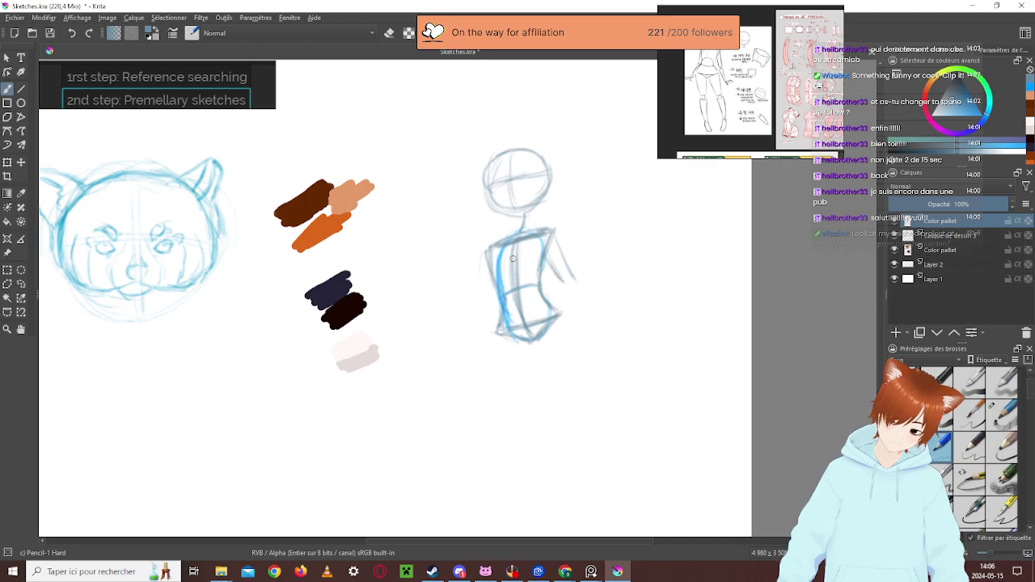
{"action": "mouse_move", "coordinate": [484, 257]}
{"action": "left_mouse_down"}
{"action": "mouse_move", "coordinate": [479, 293]}
{"action": "mouse_move", "coordinate": [491, 278]}
{"action": "mouse_move", "coordinate": [490, 299]}
{"action": "left_mouse_up"}
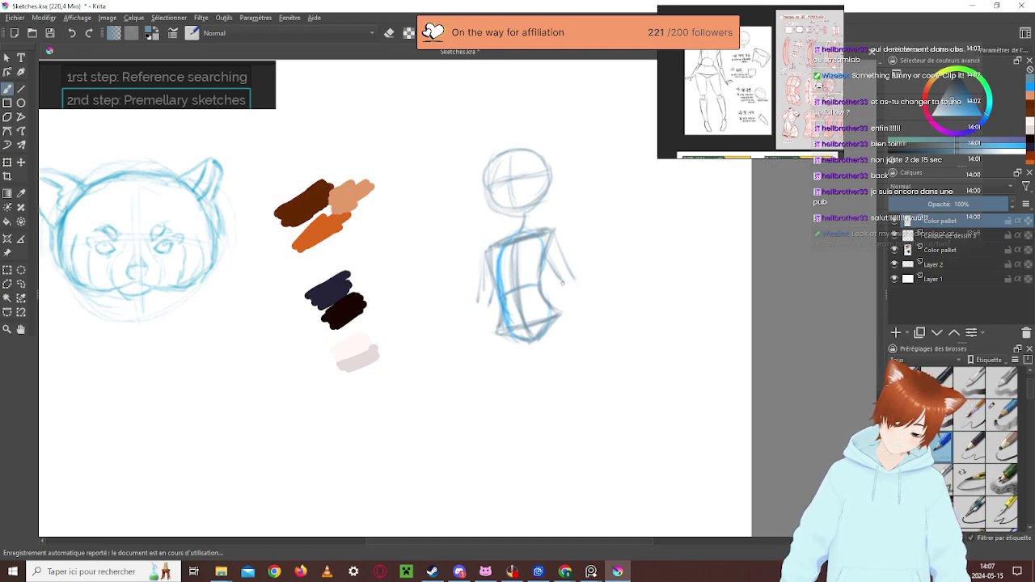
{"action": "left_click_drag", "start_coordinate": [480, 303], "coordinate": [477, 307]}
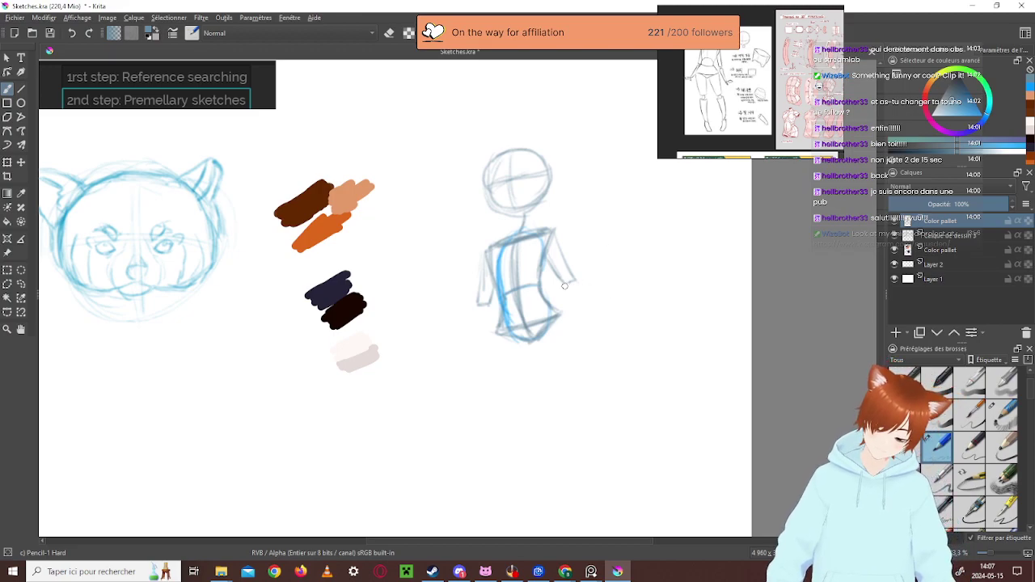
{"action": "mouse_move", "coordinate": [571, 295]}
{"action": "left_mouse_down"}
{"action": "mouse_move", "coordinate": [597, 311]}
{"action": "mouse_move", "coordinate": [576, 281]}
{"action": "mouse_move", "coordinate": [607, 302]}
{"action": "mouse_move", "coordinate": [594, 296]}
{"action": "mouse_move", "coordinate": [609, 313]}
{"action": "mouse_move", "coordinate": [587, 306]}
{"action": "mouse_move", "coordinate": [616, 326]}
{"action": "left_mouse_up"}
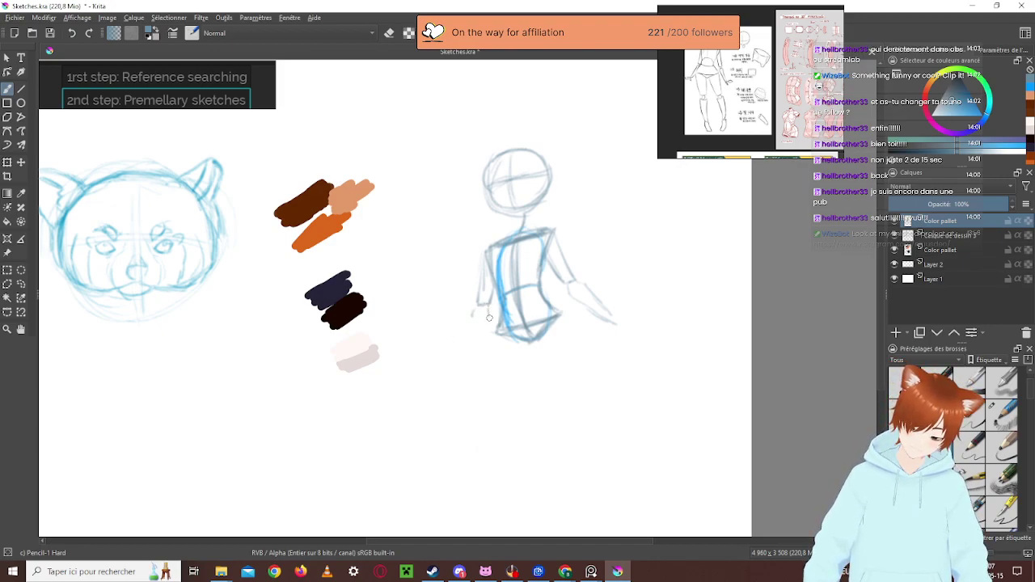
{"action": "left_click_drag", "start_coordinate": [476, 334], "coordinate": [465, 351]}
{"action": "left_click_drag", "start_coordinate": [475, 312], "coordinate": [461, 350]}
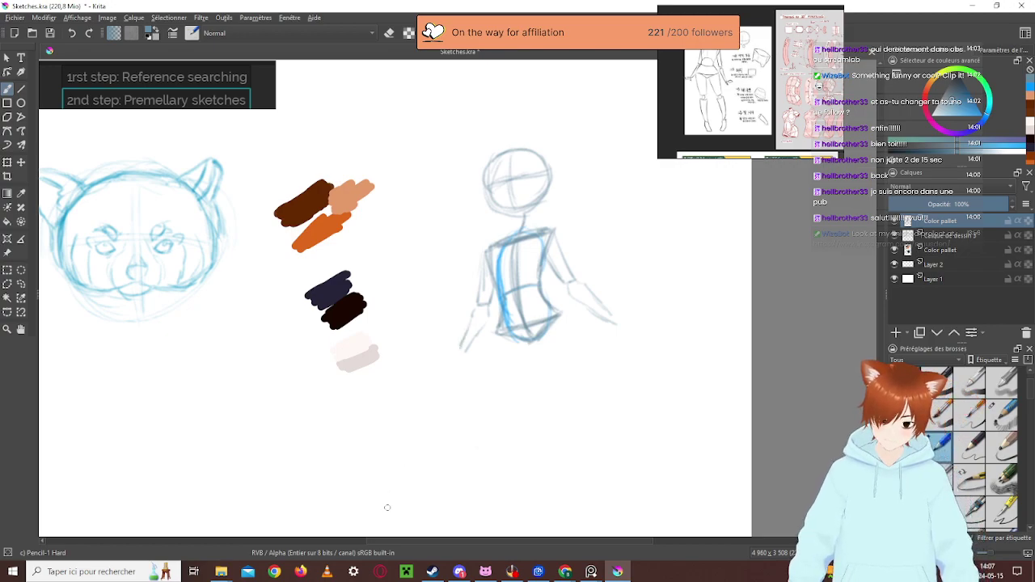
{"action": "mouse_move", "coordinate": [489, 310]}
{"action": "left_mouse_down"}
{"action": "mouse_move", "coordinate": [458, 357]}
{"action": "mouse_move", "coordinate": [467, 348]}
{"action": "left_mouse_up"}
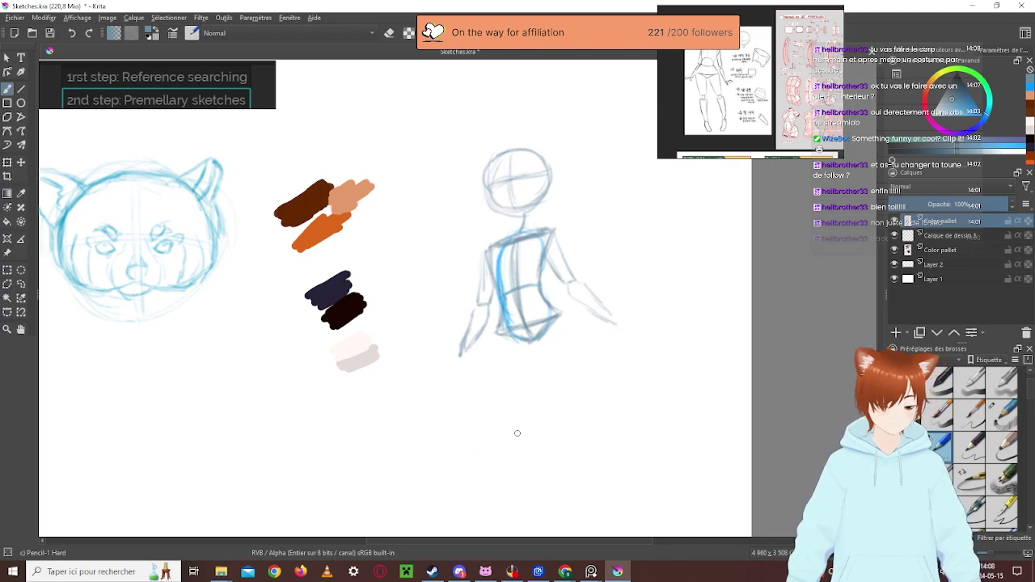
Draw a small arrow pointing toward the red panda head's ear and short marks beside the palette swatch groups
{"action": "mouse_move", "coordinate": [261, 144]}
{"action": "left_mouse_down"}
{"action": "mouse_move", "coordinate": [240, 178]}
{"action": "mouse_move", "coordinate": [249, 163]}
{"action": "mouse_move", "coordinate": [261, 169]}
{"action": "mouse_move", "coordinate": [249, 150]}
{"action": "left_mouse_up"}
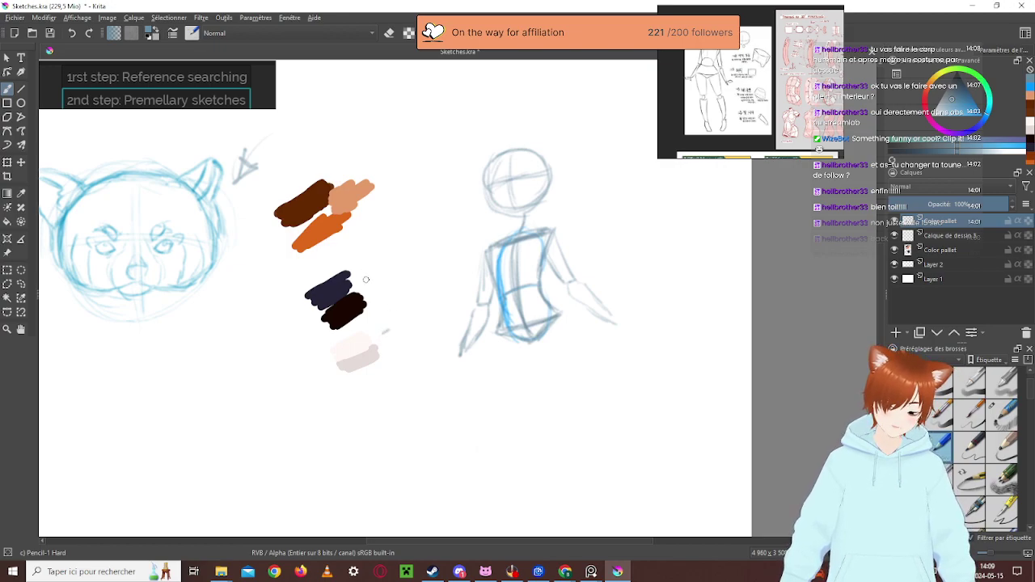
{"action": "left_click_drag", "start_coordinate": [385, 162], "coordinate": [374, 167]}
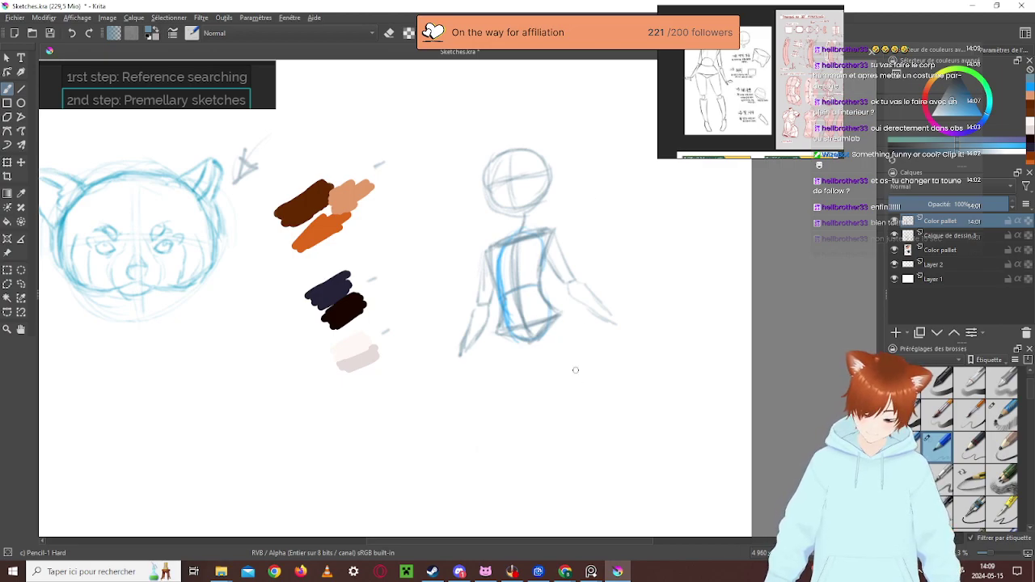
Sketch the inner and outer contours of both thighs below the pelvis and add a curved shoulder stroke across the ribcage top
{"action": "left_click_drag", "start_coordinate": [562, 317], "coordinate": [573, 373]}
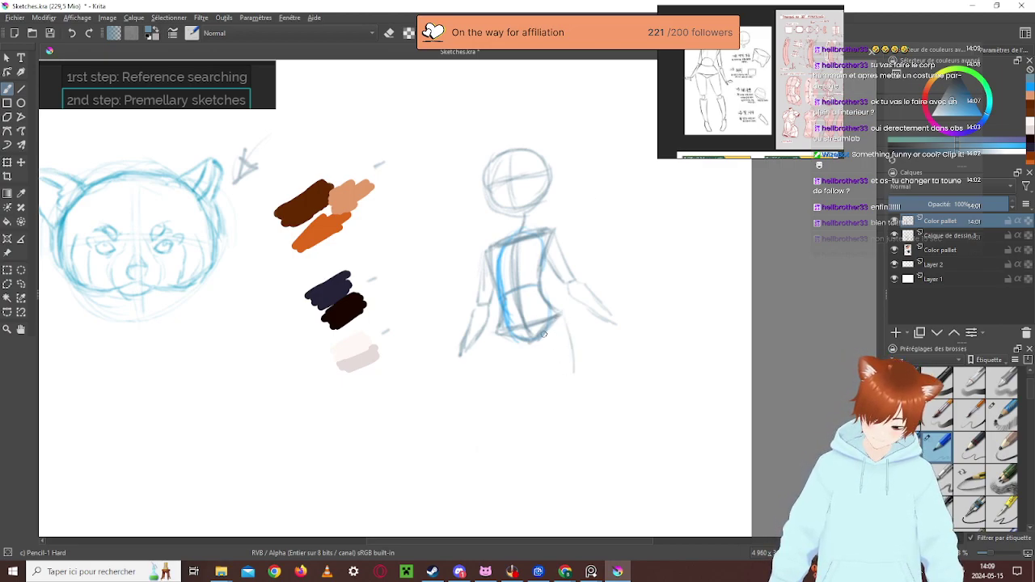
{"action": "left_click_drag", "start_coordinate": [541, 342], "coordinate": [551, 396]}
{"action": "left_click_drag", "start_coordinate": [568, 325], "coordinate": [569, 387]}
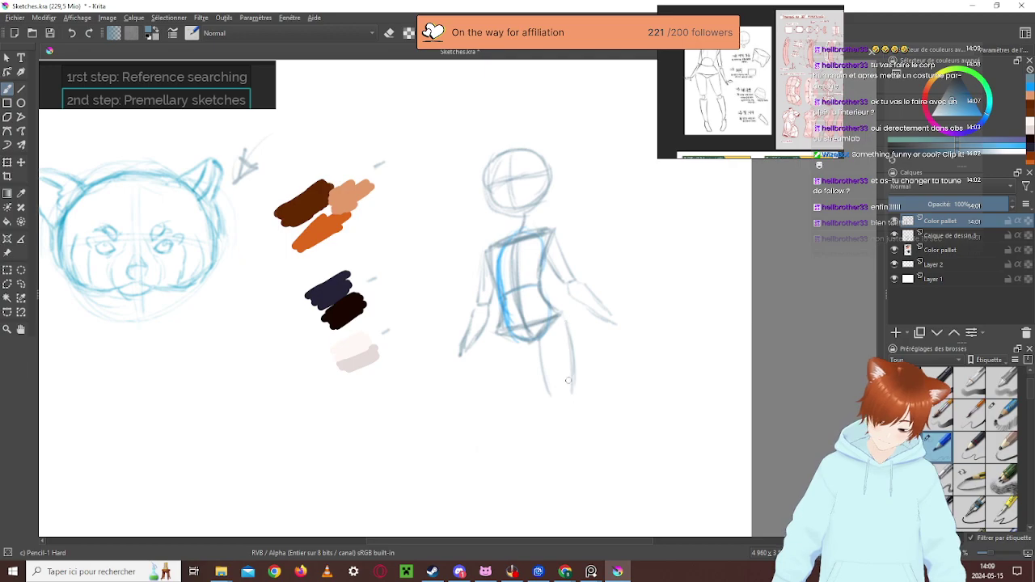
{"action": "mouse_move", "coordinate": [493, 386]}
{"action": "left_mouse_down"}
{"action": "mouse_move", "coordinate": [496, 351]}
{"action": "mouse_move", "coordinate": [494, 395]}
{"action": "left_mouse_up"}
{"action": "left_click_drag", "start_coordinate": [528, 342], "coordinate": [518, 402]}
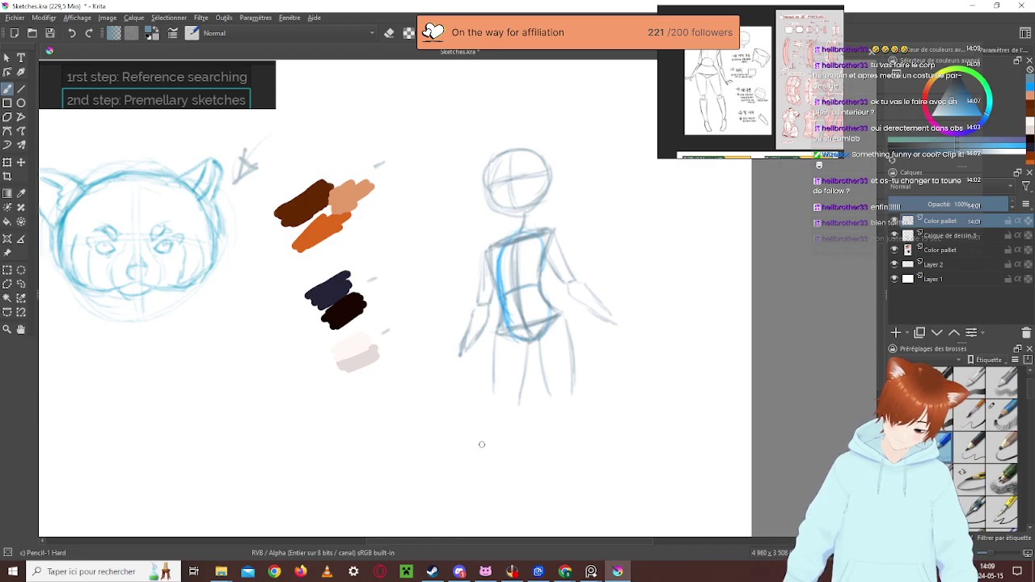
{"action": "mouse_move", "coordinate": [494, 248]}
{"action": "left_mouse_down"}
{"action": "mouse_move", "coordinate": [516, 230]}
{"action": "mouse_move", "coordinate": [542, 231]}
{"action": "left_mouse_up"}
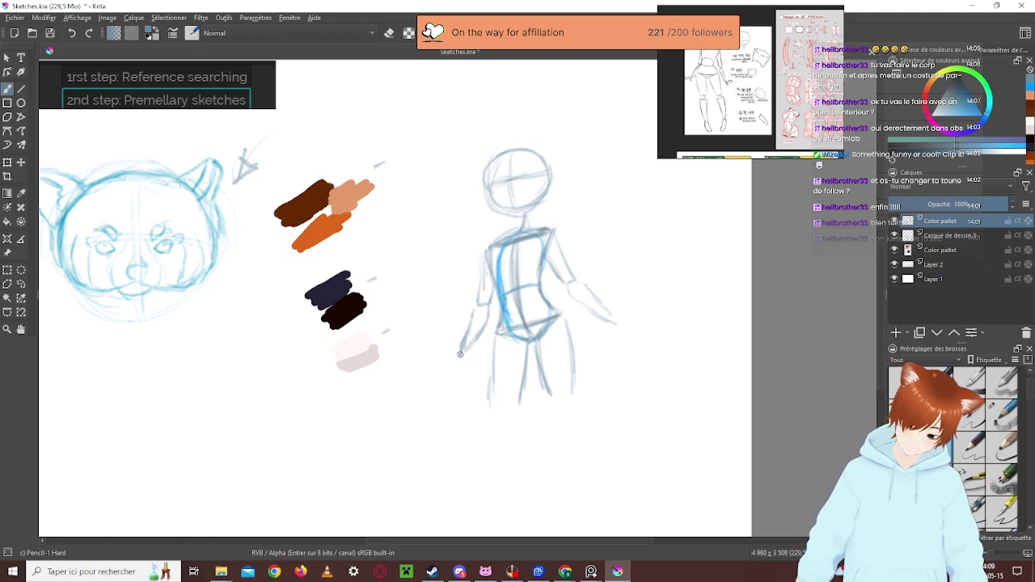
Sketch simple hands extending outward from the ends of both forearms
{"action": "mouse_move", "coordinate": [457, 354]}
{"action": "left_mouse_down"}
{"action": "mouse_move", "coordinate": [428, 373]}
{"action": "mouse_move", "coordinate": [445, 358]}
{"action": "mouse_move", "coordinate": [437, 372]}
{"action": "left_mouse_up"}
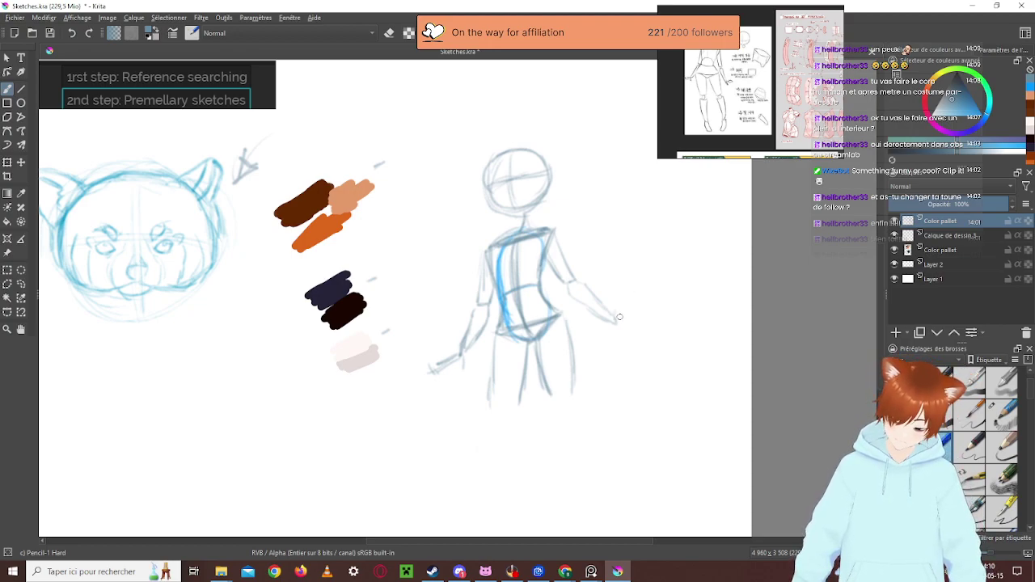
{"action": "left_click_drag", "start_coordinate": [620, 319], "coordinate": [647, 329]}
{"action": "left_click_drag", "start_coordinate": [624, 325], "coordinate": [655, 334]}
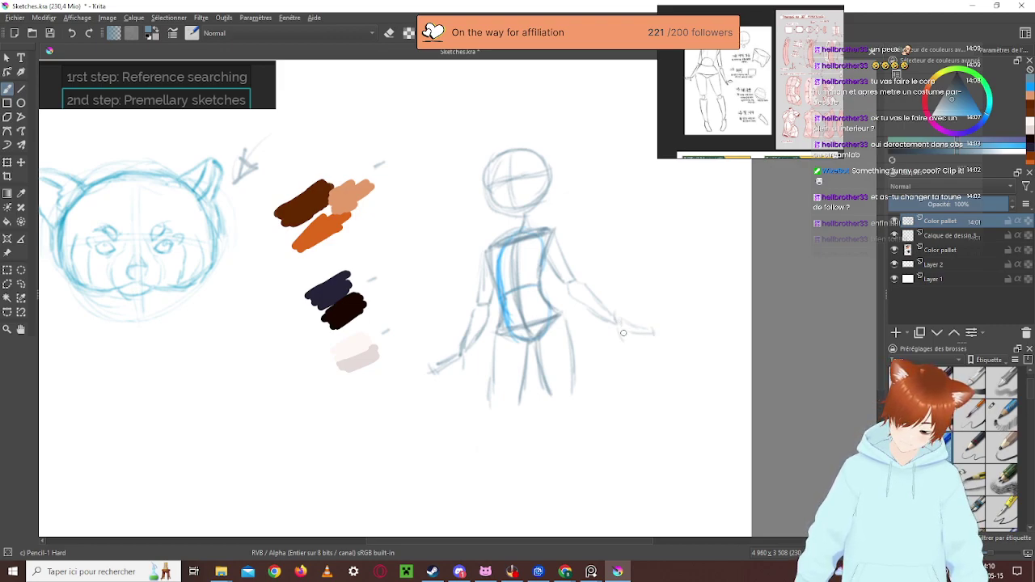
{"action": "mouse_move", "coordinate": [619, 317]}
{"action": "left_mouse_down"}
{"action": "mouse_move", "coordinate": [623, 332]}
{"action": "mouse_move", "coordinate": [659, 330]}
{"action": "mouse_move", "coordinate": [636, 332]}
{"action": "left_mouse_up"}
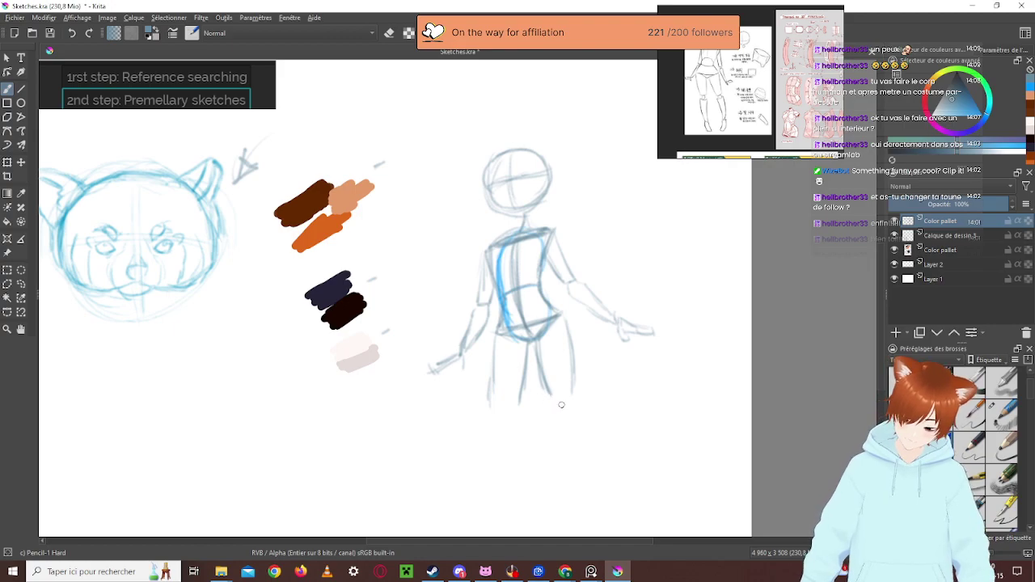
Close the lower ends of both thighs with rounded knee lines and reinforce their edges
{"action": "left_click_drag", "start_coordinate": [555, 405], "coordinate": [576, 392]}
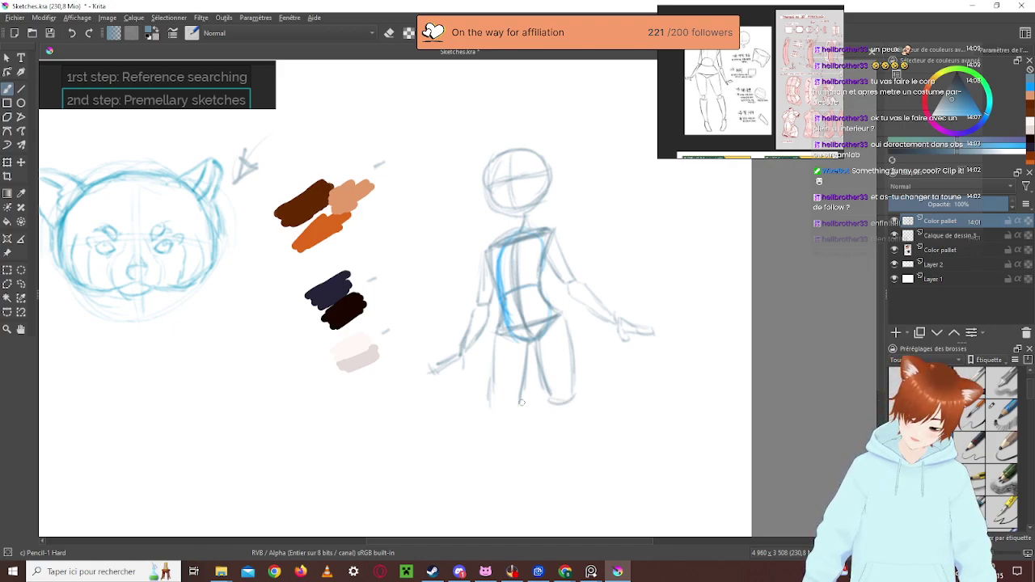
{"action": "left_click_drag", "start_coordinate": [490, 408], "coordinate": [521, 414]}
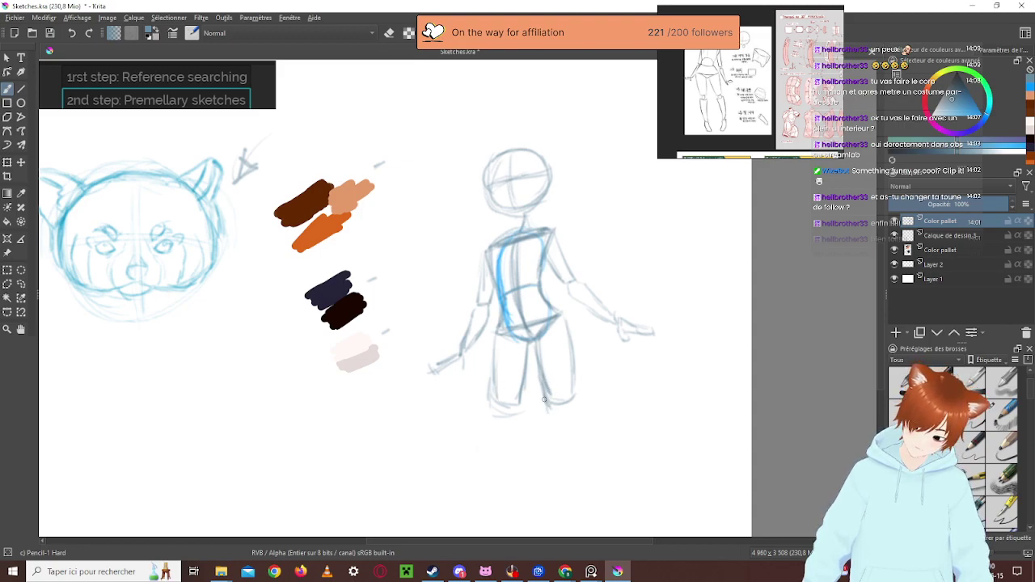
{"action": "mouse_move", "coordinate": [575, 376]}
{"action": "left_mouse_down"}
{"action": "mouse_move", "coordinate": [572, 404]}
{"action": "mouse_move", "coordinate": [550, 410]}
{"action": "mouse_move", "coordinate": [574, 406]}
{"action": "mouse_move", "coordinate": [566, 409]}
{"action": "left_mouse_up"}
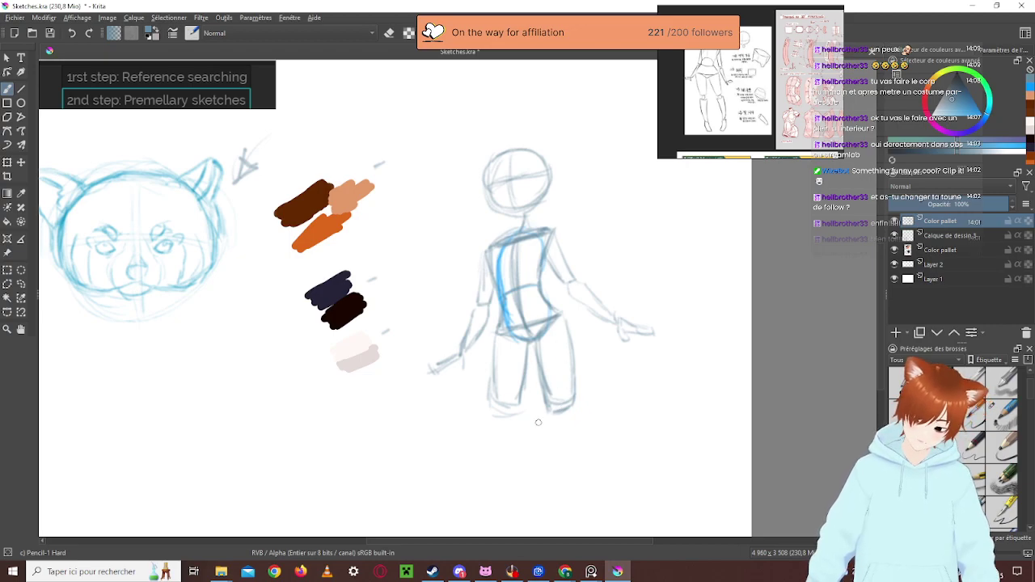
Erase stray strokes around the thighs and redraw the curved knee lines more firmly
{"action": "left_click", "coordinate": [388, 34]}
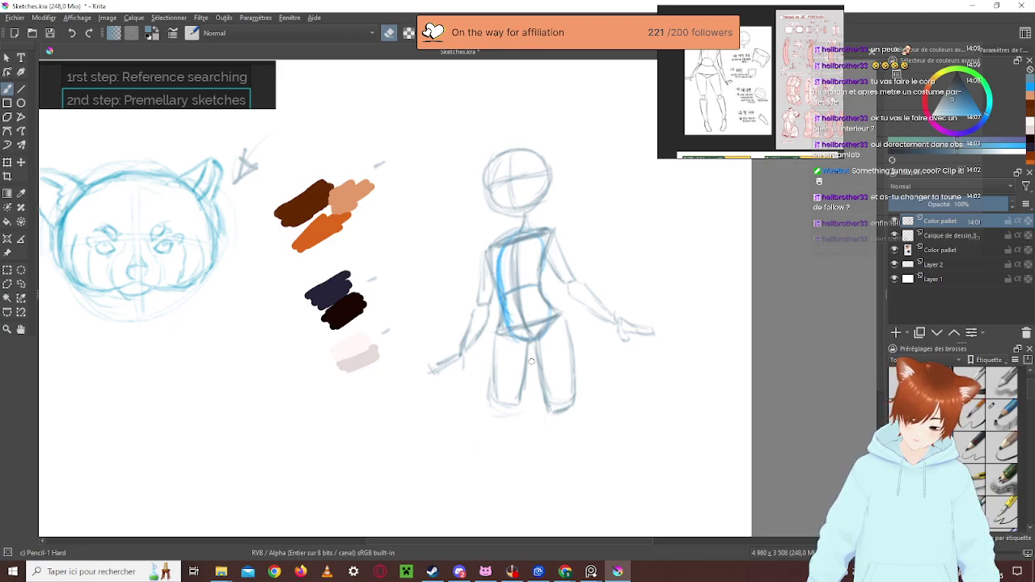
{"action": "left_click", "coordinate": [390, 33]}
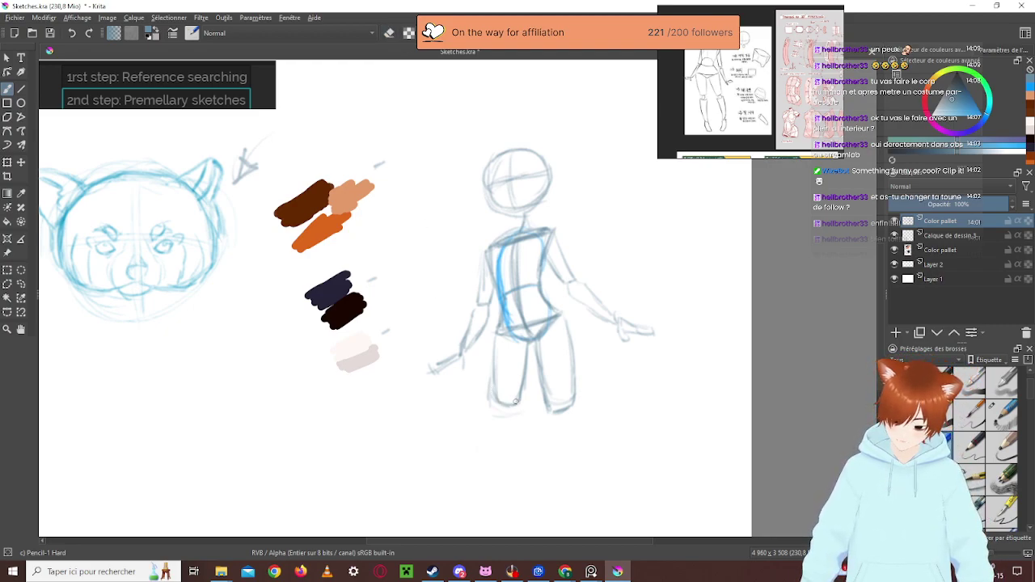
{"action": "left_click_drag", "start_coordinate": [550, 404], "coordinate": [578, 398]}
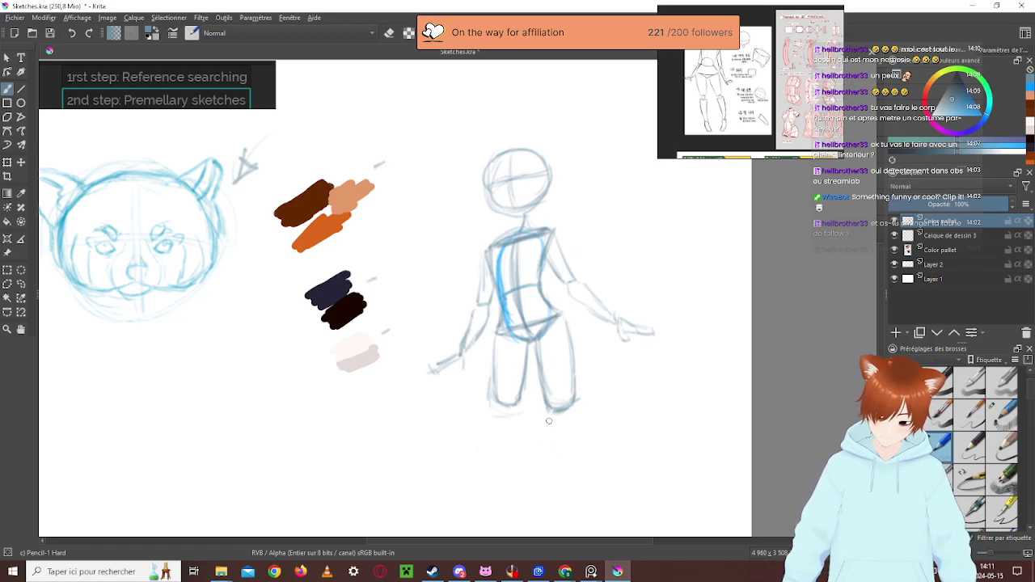
Sketch the inner and outer contours of both lower legs from the knees down to the ankles
{"action": "left_click_drag", "start_coordinate": [553, 429], "coordinate": [566, 489]}
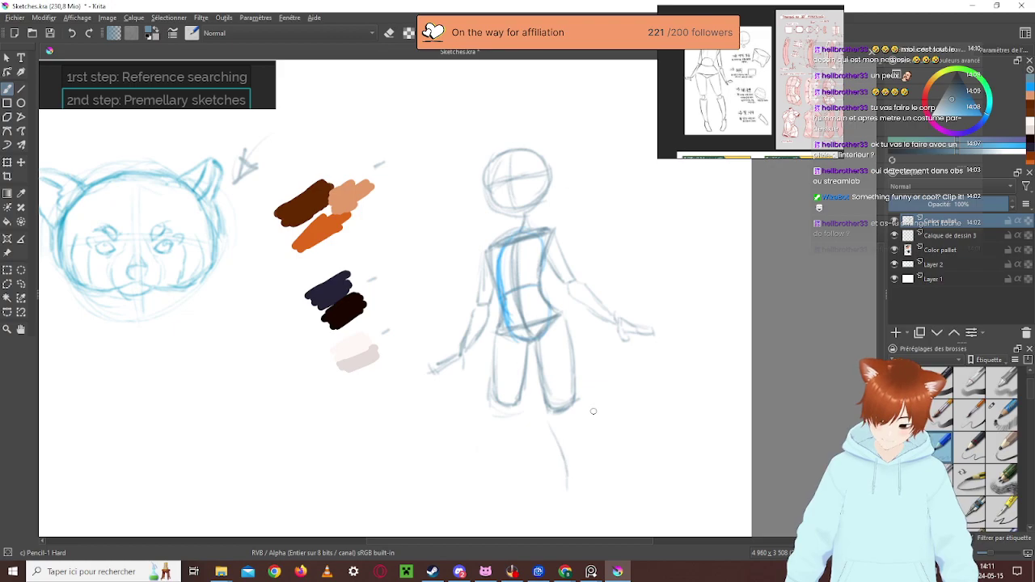
{"action": "left_click_drag", "start_coordinate": [557, 437], "coordinate": [573, 494]}
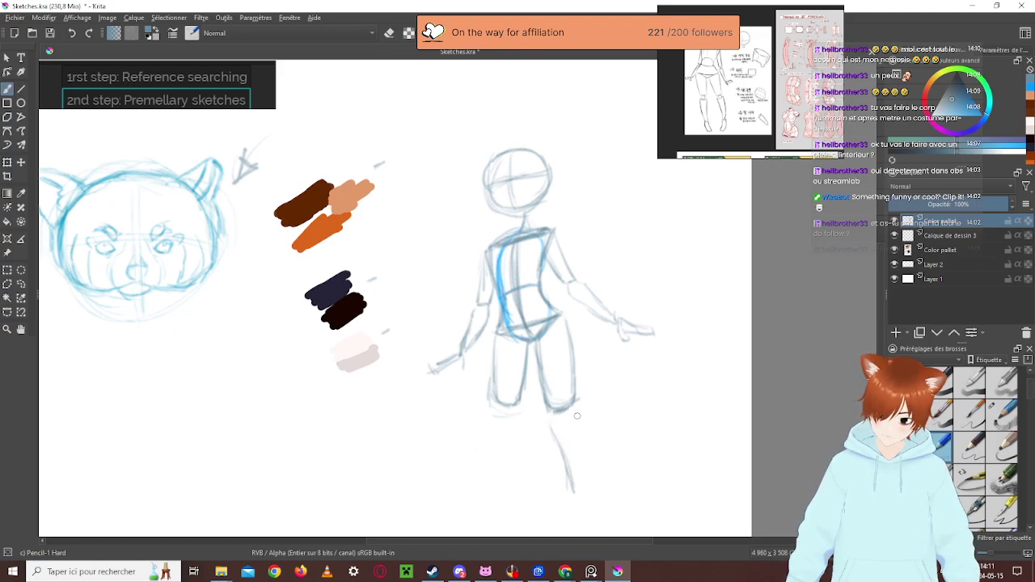
{"action": "left_click_drag", "start_coordinate": [578, 416], "coordinate": [589, 483]}
{"action": "left_click_drag", "start_coordinate": [587, 442], "coordinate": [590, 490]}
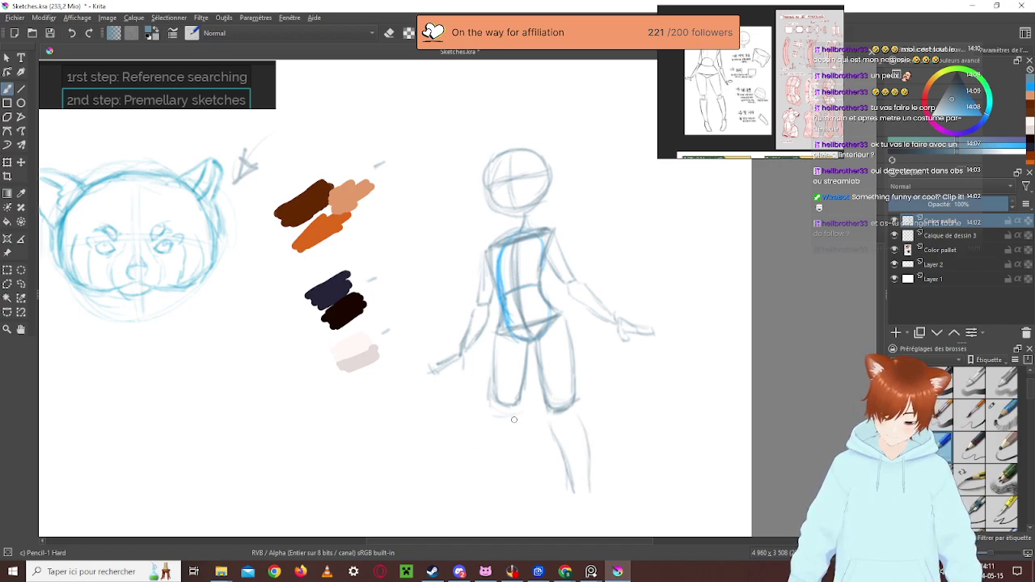
{"action": "left_click_drag", "start_coordinate": [513, 422], "coordinate": [508, 493]}
{"action": "mouse_move", "coordinate": [490, 420]}
{"action": "left_mouse_down"}
{"action": "mouse_move", "coordinate": [479, 450]}
{"action": "mouse_move", "coordinate": [487, 486]}
{"action": "left_mouse_up"}
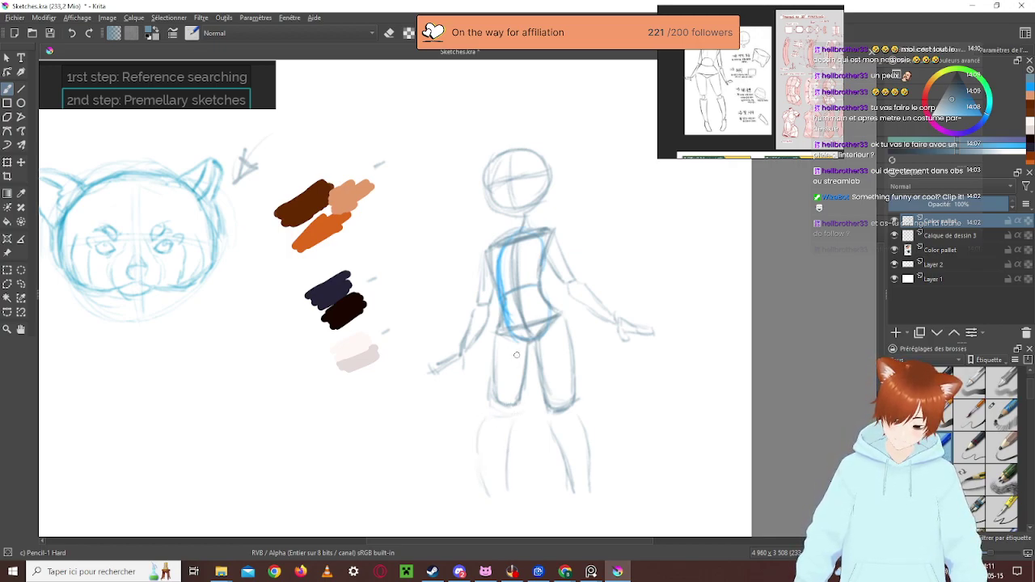
{"action": "left_click_drag", "start_coordinate": [485, 418], "coordinate": [492, 498]}
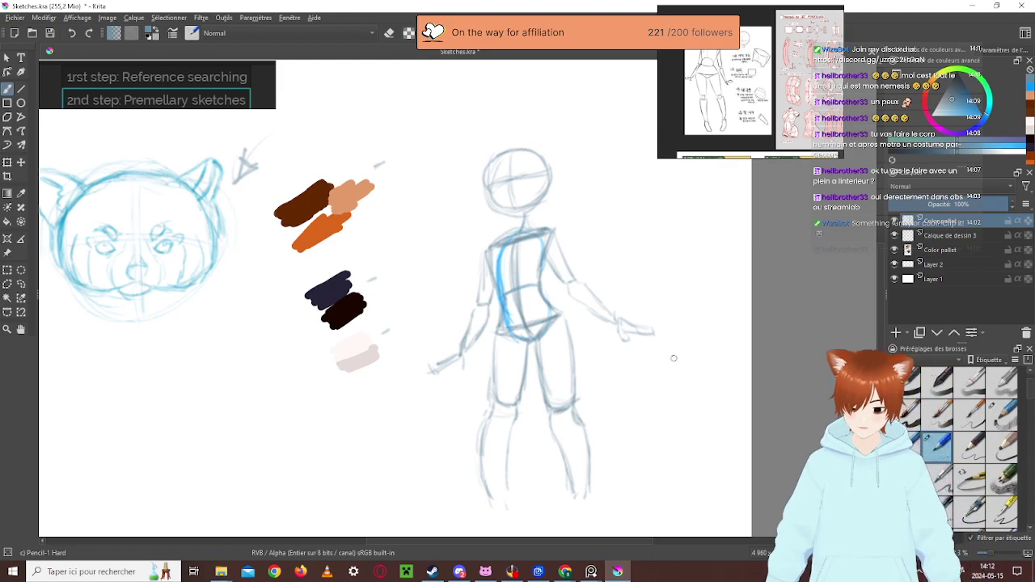
Sketch simple pointed feet with rounded toes below the ankles of both lower legs
{"action": "scroll", "coordinate": [711, 380], "scroll_direction": "down", "scroll_amount": 1}
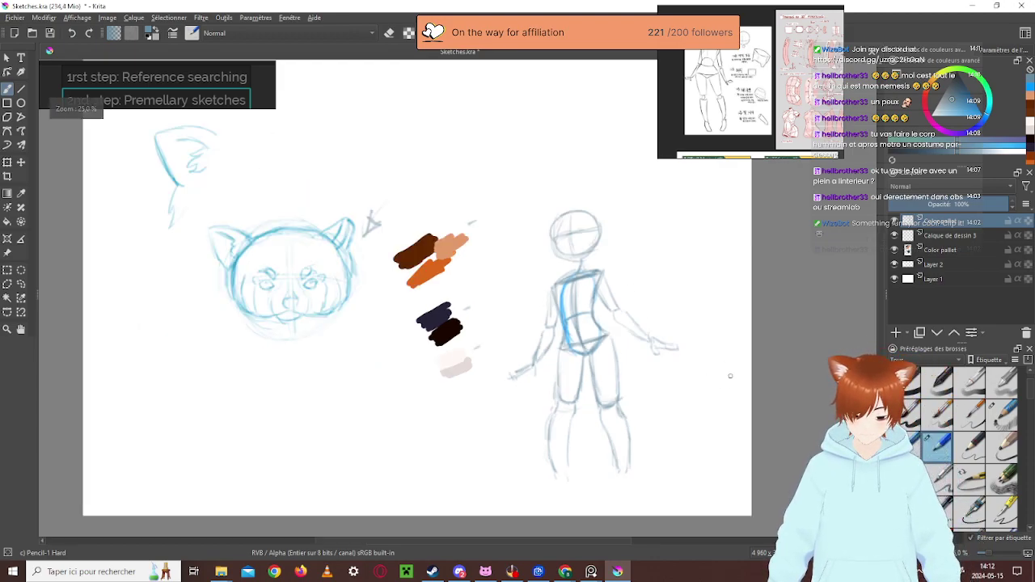
{"action": "scroll", "coordinate": [728, 374], "scroll_direction": "up", "scroll_amount": 2}
{"action": "scroll", "coordinate": [716, 405], "scroll_direction": "down", "scroll_amount": 1}
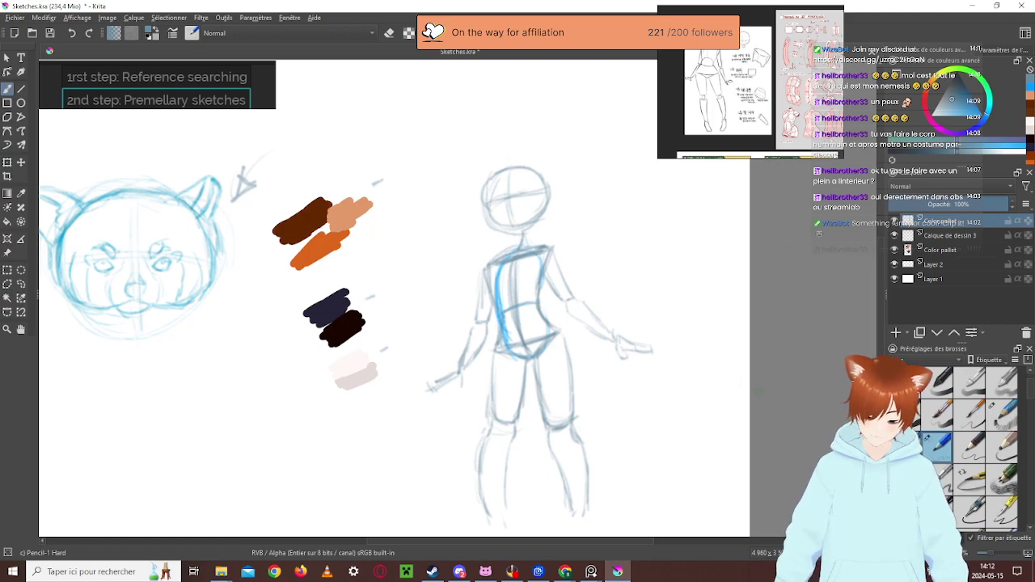
{"action": "scroll", "coordinate": [728, 381], "scroll_direction": "down", "scroll_amount": 3}
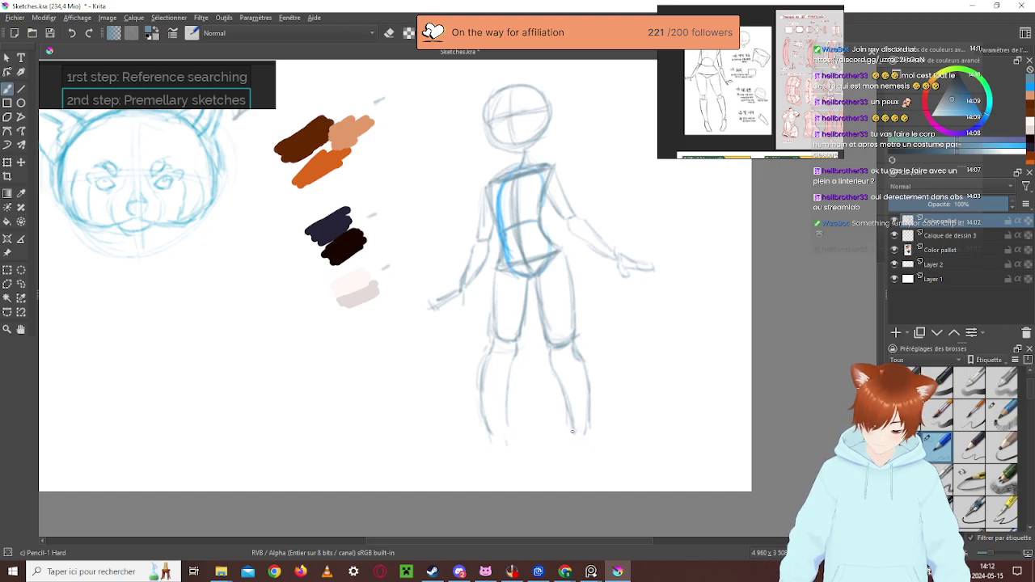
{"action": "mouse_move", "coordinate": [569, 444]}
{"action": "left_mouse_down"}
{"action": "mouse_move", "coordinate": [560, 472]}
{"action": "mouse_move", "coordinate": [577, 480]}
{"action": "left_mouse_up"}
{"action": "left_click_drag", "start_coordinate": [594, 435], "coordinate": [579, 477]}
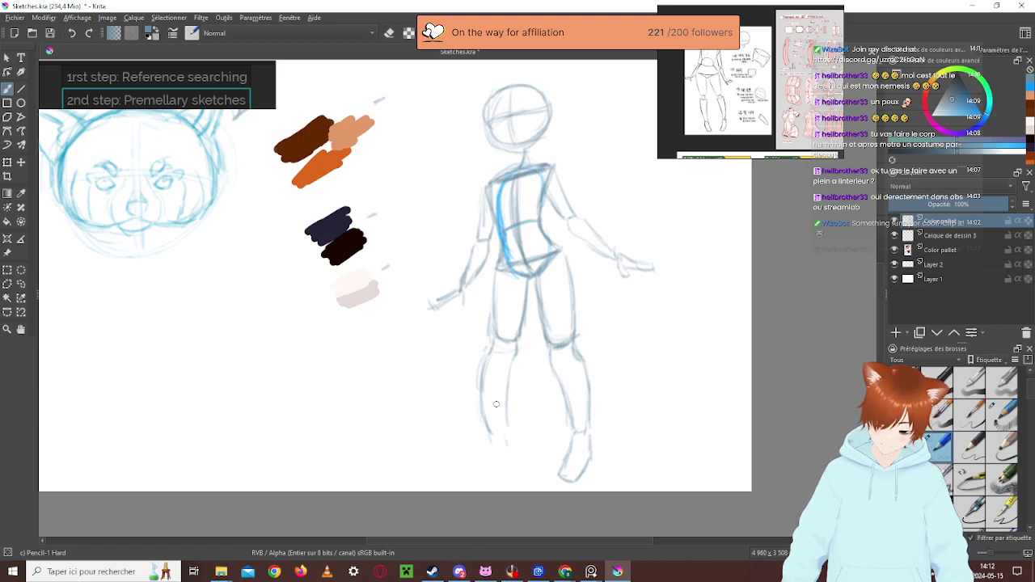
{"action": "mouse_move", "coordinate": [493, 444]}
{"action": "left_mouse_down"}
{"action": "mouse_move", "coordinate": [523, 467]}
{"action": "mouse_move", "coordinate": [505, 449]}
{"action": "mouse_move", "coordinate": [514, 466]}
{"action": "mouse_move", "coordinate": [510, 454]}
{"action": "mouse_move", "coordinate": [515, 462]}
{"action": "mouse_move", "coordinate": [494, 461]}
{"action": "mouse_move", "coordinate": [514, 487]}
{"action": "left_mouse_up"}
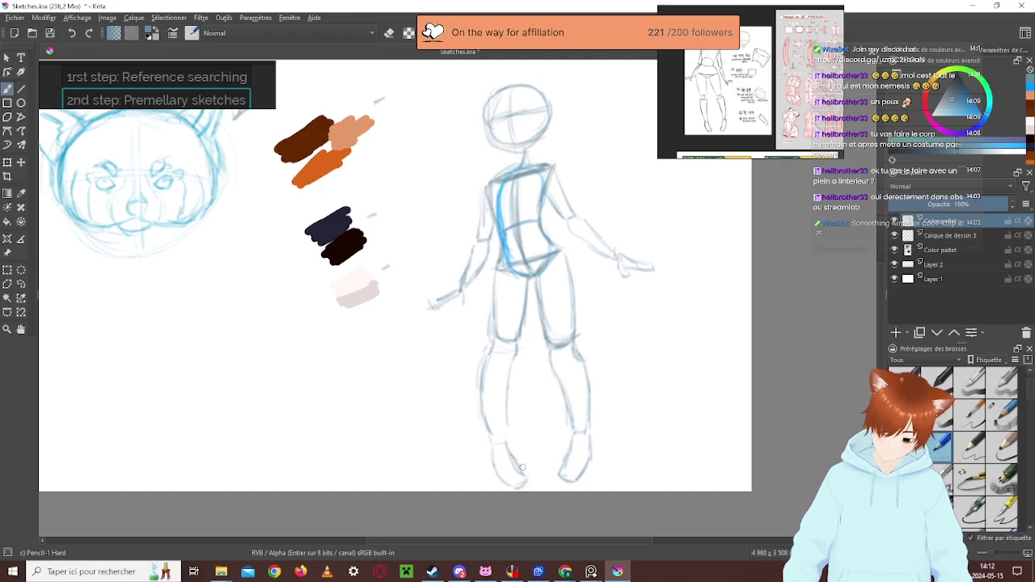
{"action": "left_click_drag", "start_coordinate": [492, 453], "coordinate": [499, 478]}
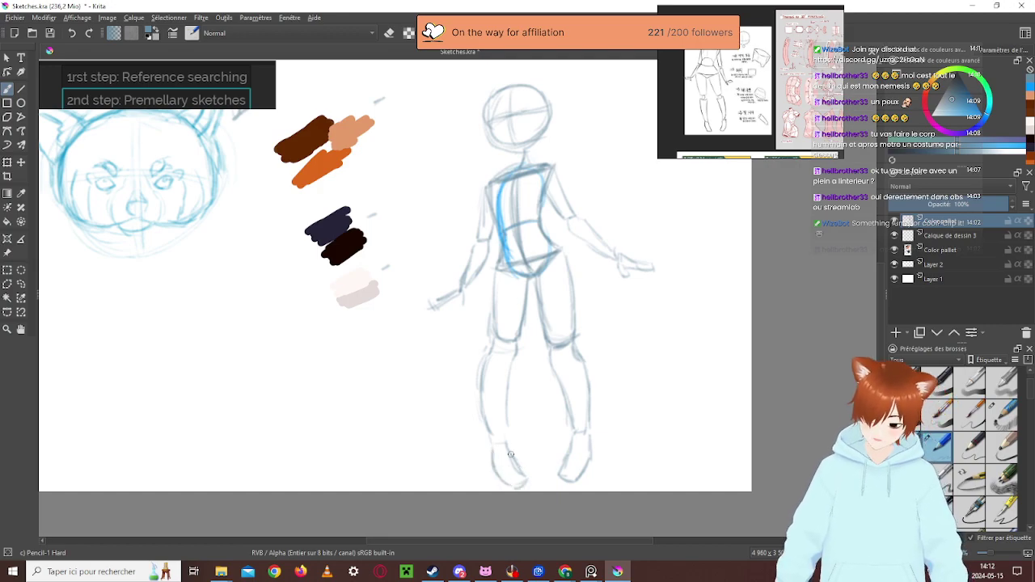
Examine the human body references, comparing the torso studies, full-body figures and the step-by-step female figure drawing
{"action": "scroll", "coordinate": [791, 139], "scroll_direction": "down", "scroll_amount": 2}
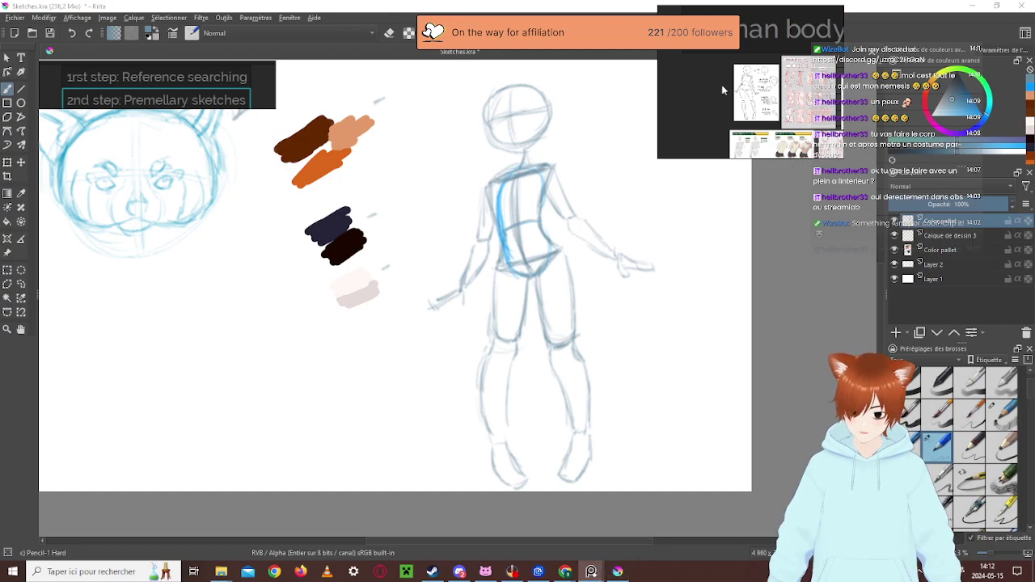
{"action": "scroll", "coordinate": [790, 139], "scroll_direction": "up", "scroll_amount": 3}
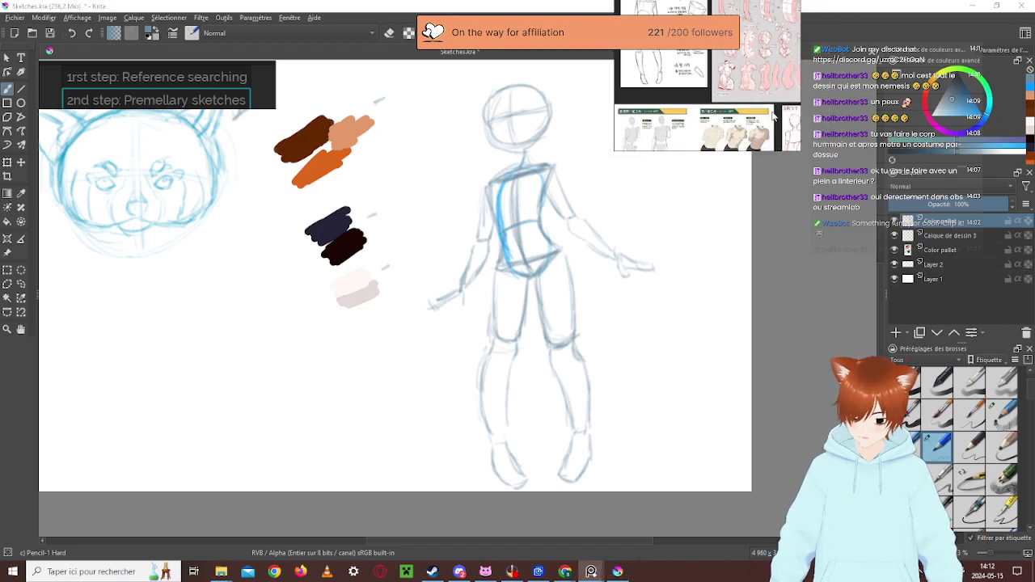
{"action": "scroll", "coordinate": [718, 61], "scroll_direction": "down", "scroll_amount": 4}
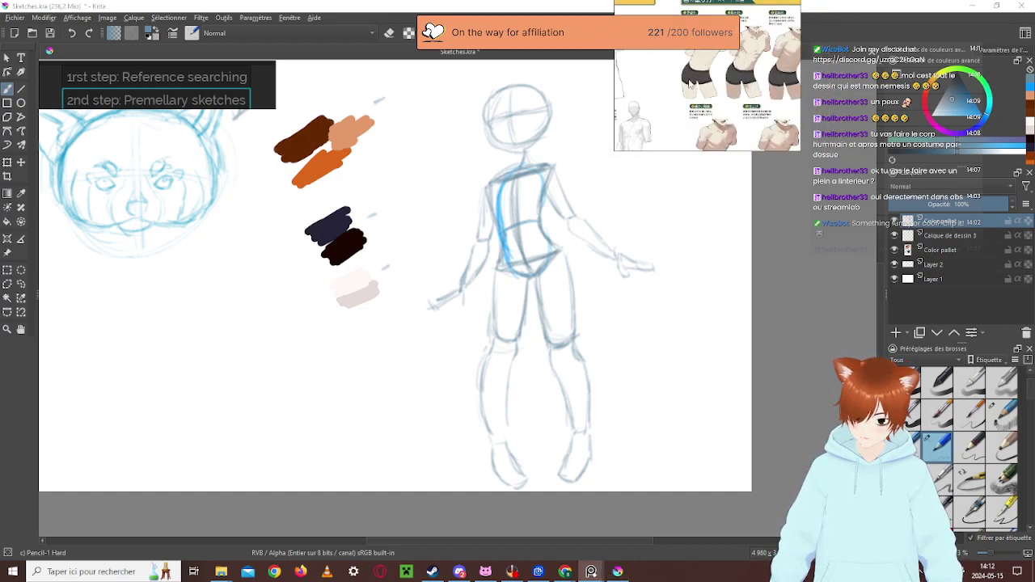
{"action": "left_click_drag", "start_coordinate": [679, 73], "coordinate": [744, 47]}
{"action": "scroll", "coordinate": [737, 71], "scroll_direction": "up", "scroll_amount": 2}
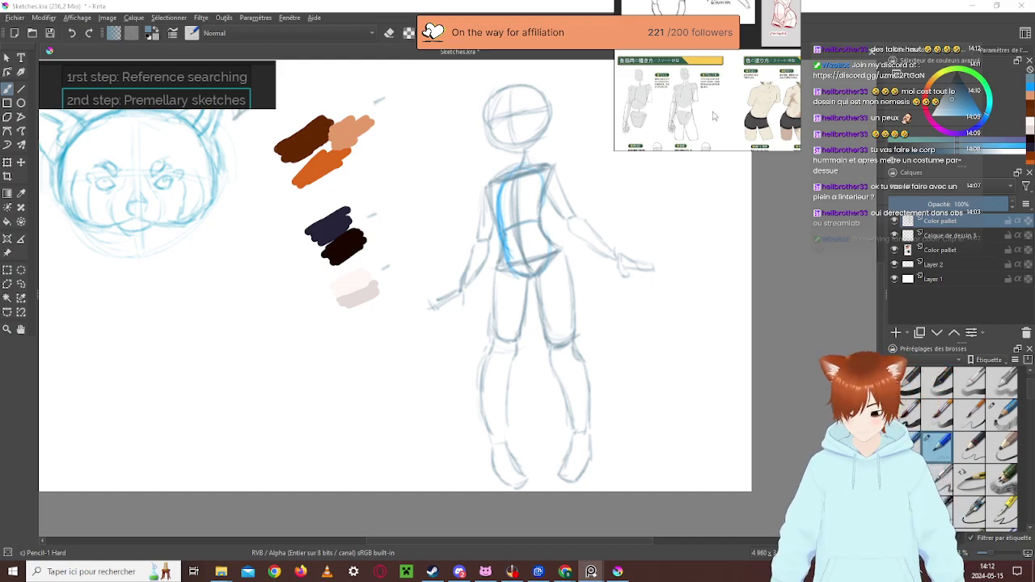
{"action": "scroll", "coordinate": [618, 71], "scroll_direction": "right", "scroll_amount": 3}
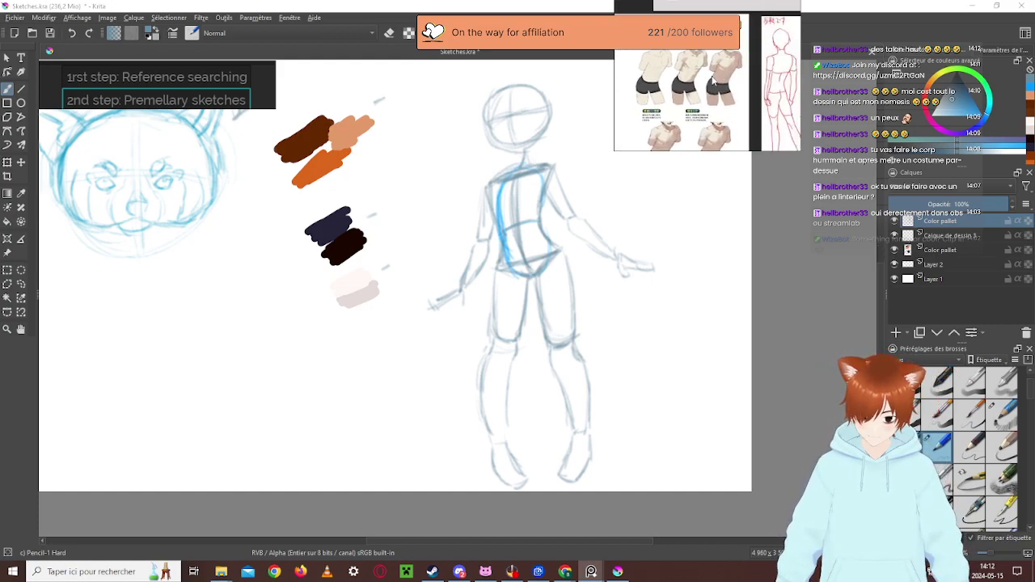
{"action": "scroll", "coordinate": [647, 81], "scroll_direction": "down", "scroll_amount": 3}
{"action": "scroll", "coordinate": [670, 87], "scroll_direction": "down", "scroll_amount": 3}
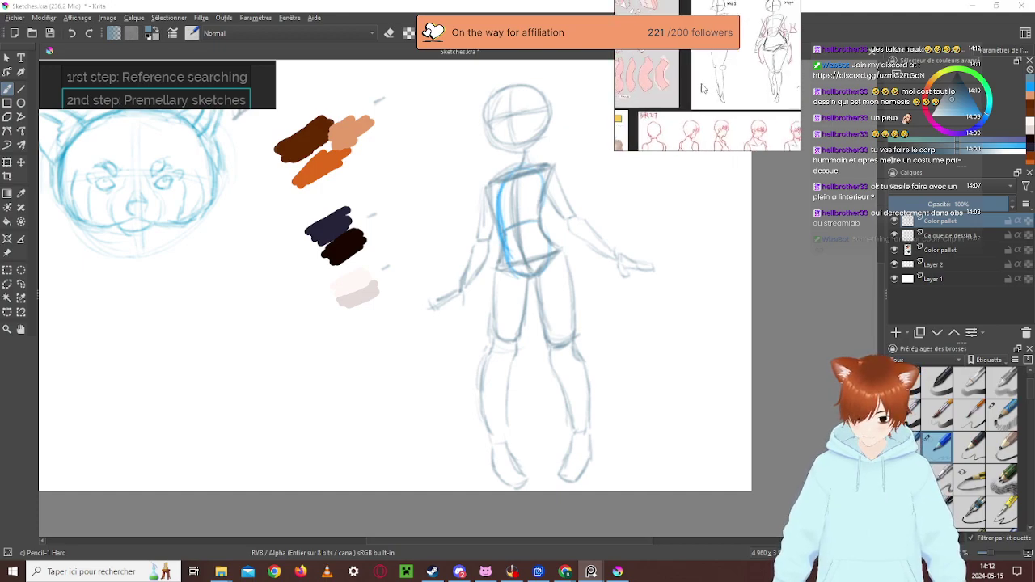
{"action": "scroll", "coordinate": [714, 120], "scroll_direction": "up", "scroll_amount": 4}
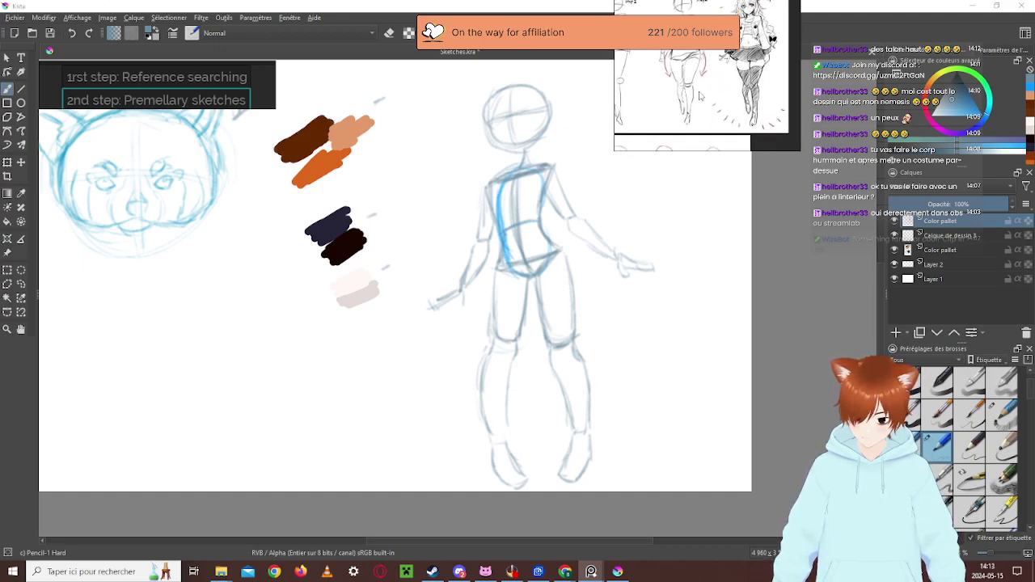
{"action": "left_click_drag", "start_coordinate": [762, 145], "coordinate": [727, 155]}
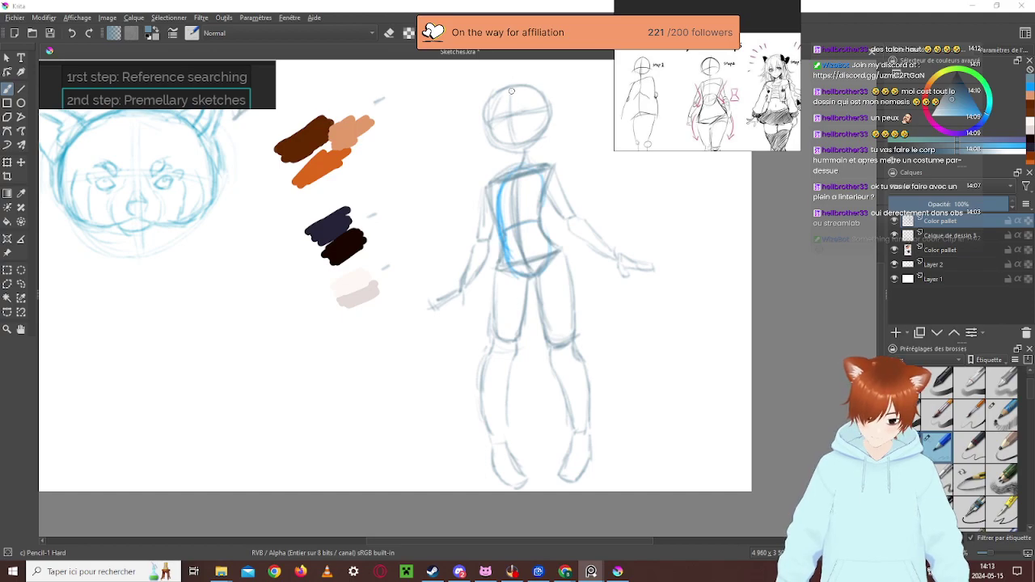
Reinforce the figure's thigh and torso contours along the shoulders, side and waist, following the step-by-step figure reference
{"action": "scroll", "coordinate": [748, 270], "scroll_direction": "down", "scroll_amount": 1}
{"action": "scroll", "coordinate": [732, 255], "scroll_direction": "up", "scroll_amount": 2}
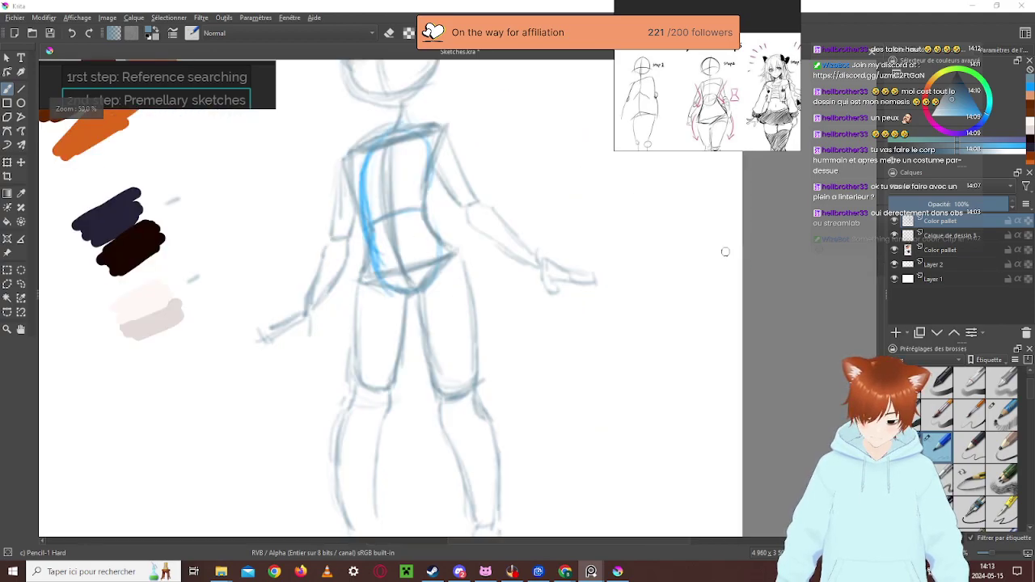
{"action": "scroll", "coordinate": [680, 226], "scroll_direction": "down", "scroll_amount": 1}
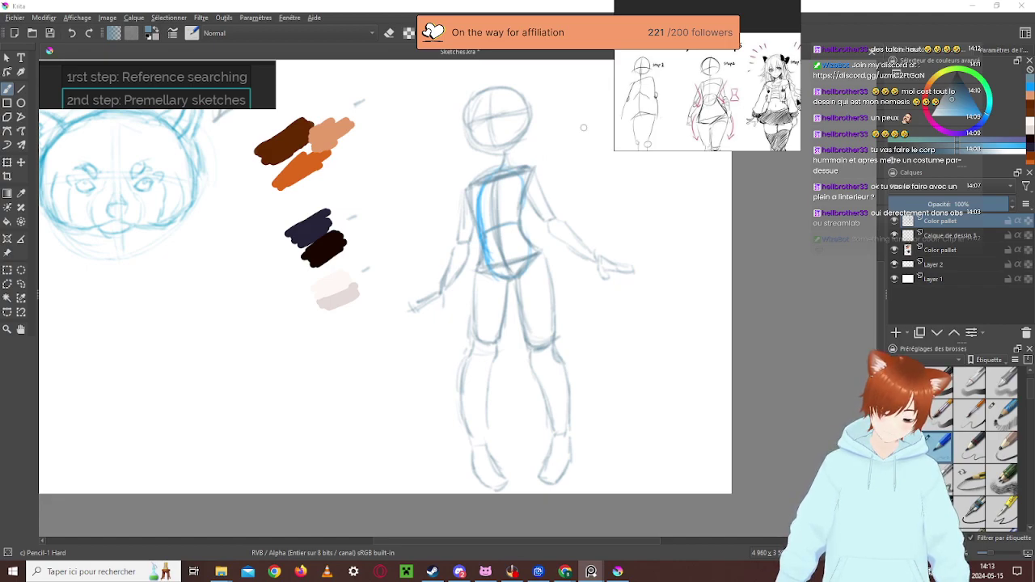
{"action": "left_click_drag", "start_coordinate": [676, 91], "coordinate": [712, 86]}
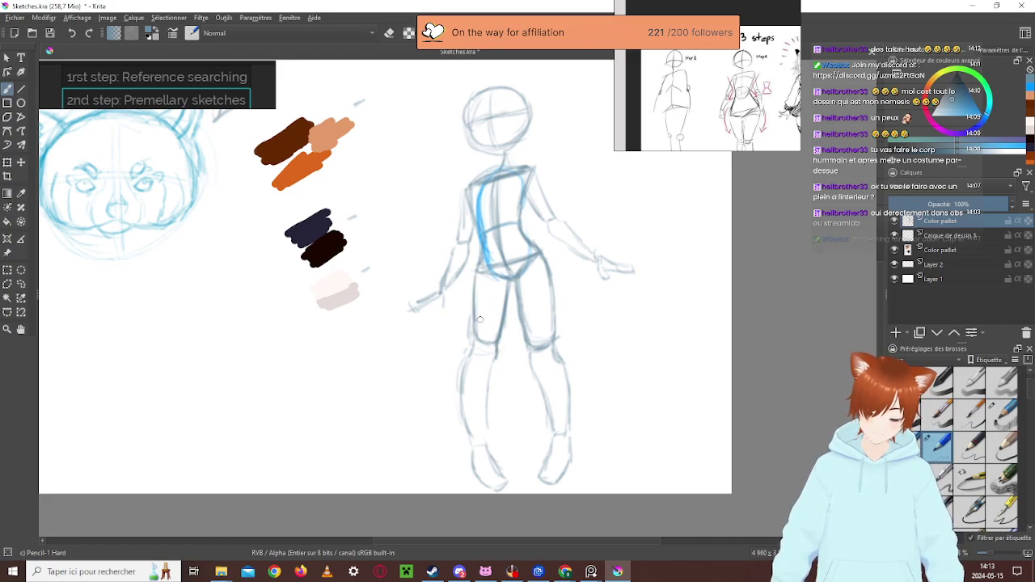
{"action": "mouse_move", "coordinate": [468, 186]}
{"action": "left_mouse_down"}
{"action": "mouse_move", "coordinate": [530, 165]}
{"action": "mouse_move", "coordinate": [530, 196]}
{"action": "left_mouse_up"}
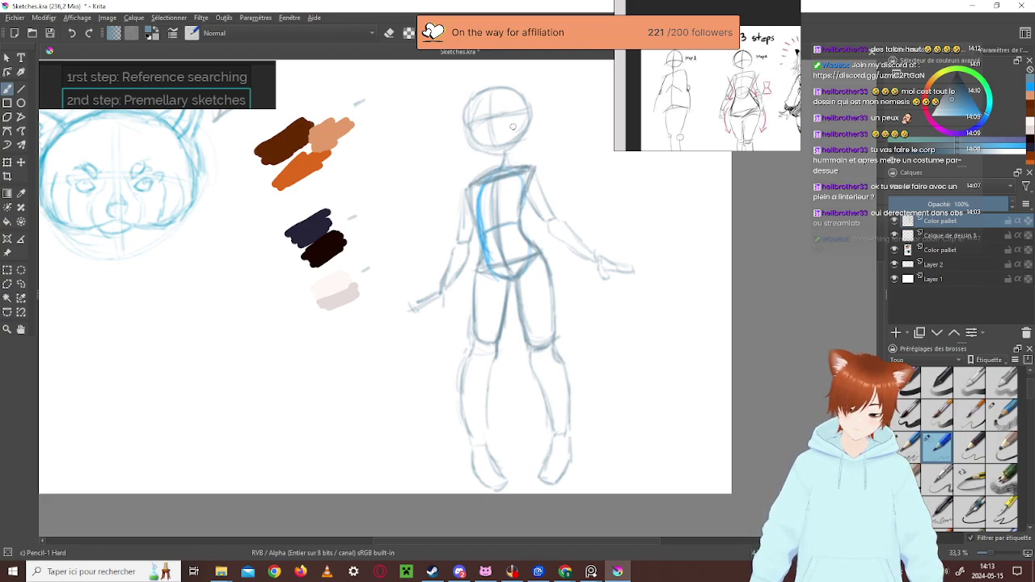
{"action": "left_click_drag", "start_coordinate": [466, 191], "coordinate": [484, 268]}
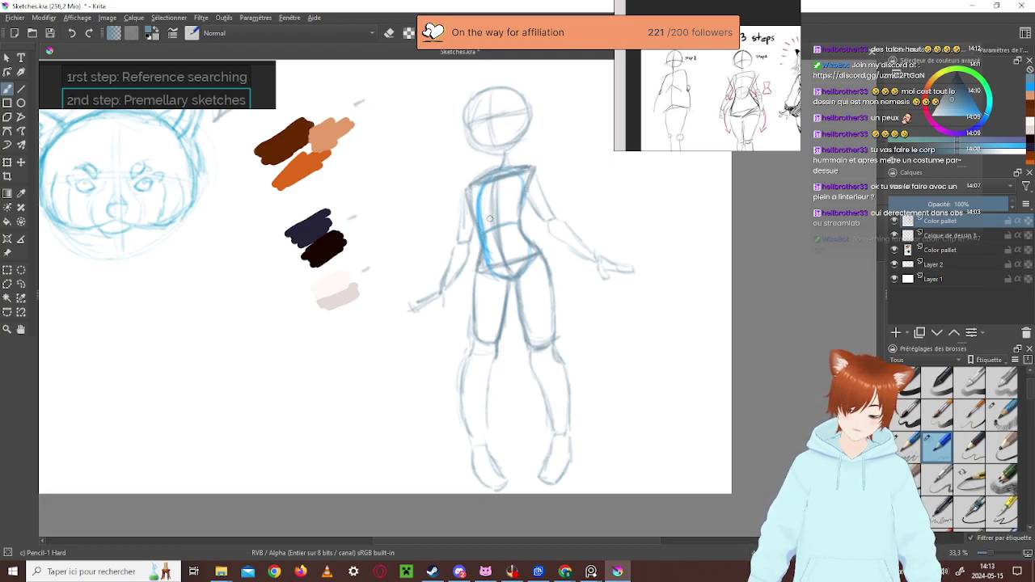
{"action": "left_click_drag", "start_coordinate": [523, 227], "coordinate": [531, 245]}
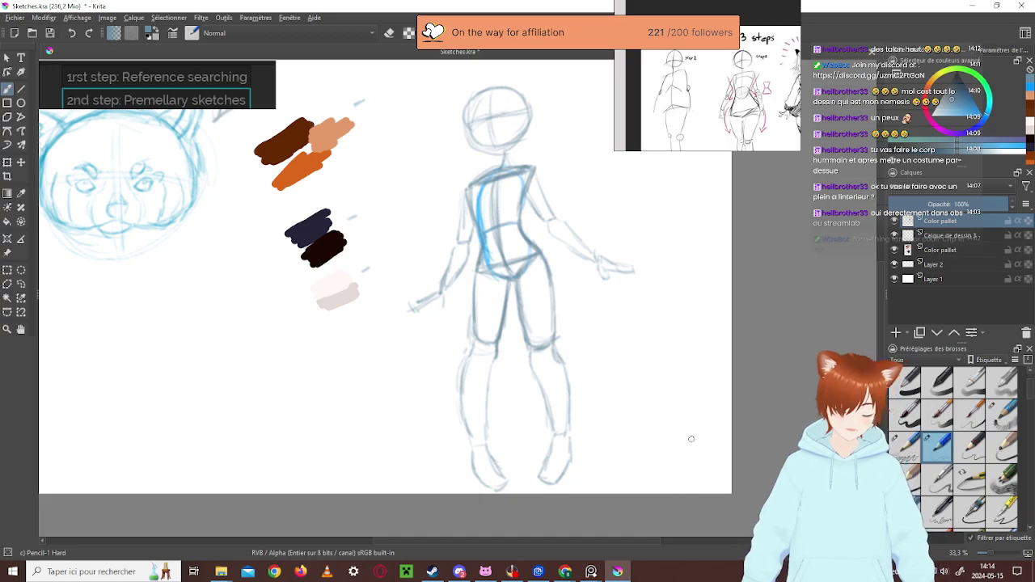
Look over the whole human body reference board for another anatomy example
{"action": "scroll", "coordinate": [635, 98], "scroll_direction": "down", "scroll_amount": 5}
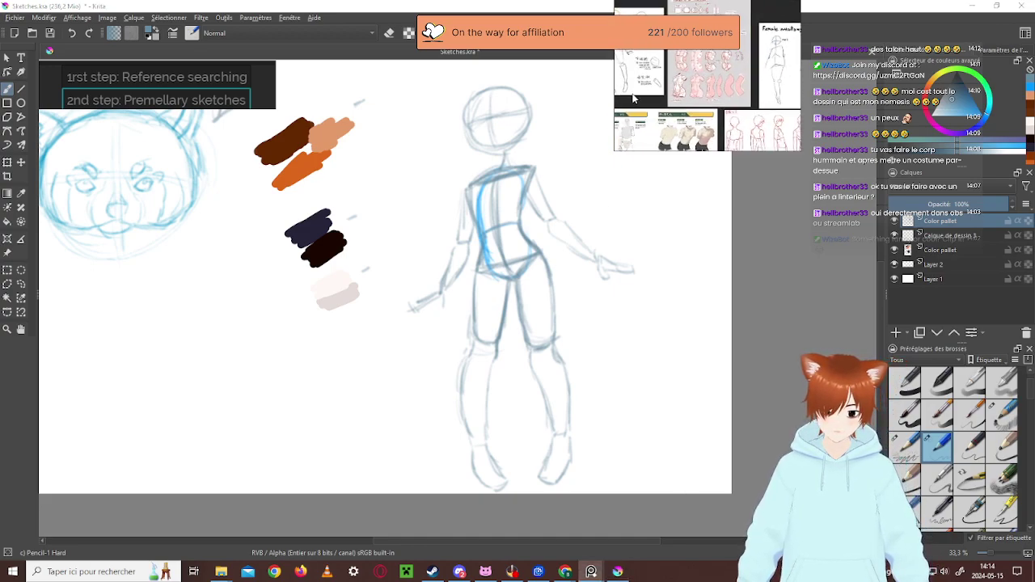
{"action": "scroll", "coordinate": [707, 136], "scroll_direction": "up", "scroll_amount": 5}
{"action": "scroll", "coordinate": [707, 136], "scroll_direction": "down", "scroll_amount": 5}
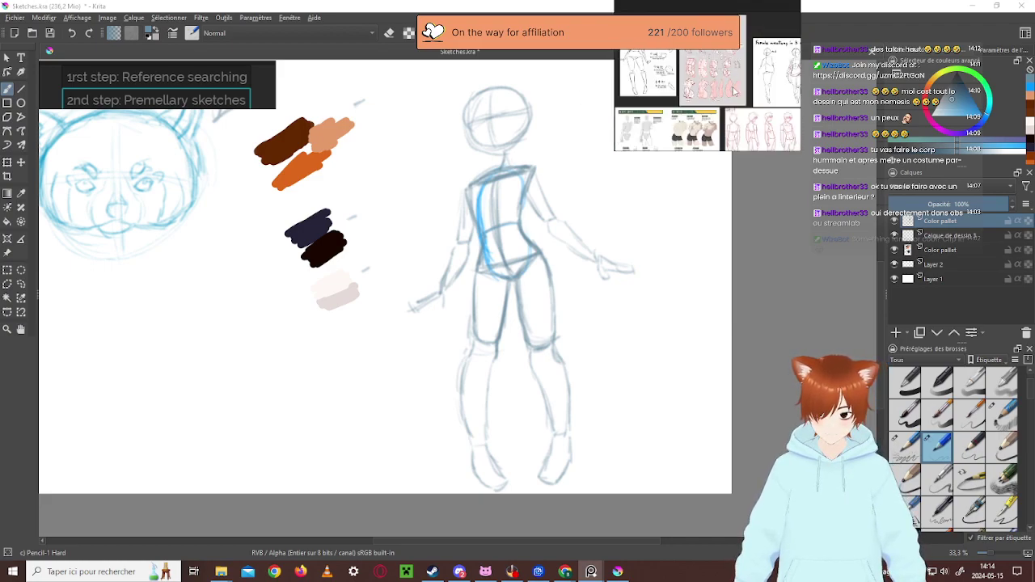
Examine the pose and body construction drawings on the reference board, closing in on the clothed standing figure
{"action": "scroll", "coordinate": [731, 91], "scroll_direction": "up", "scroll_amount": 5}
{"action": "scroll", "coordinate": [699, 133], "scroll_direction": "up", "scroll_amount": 2}
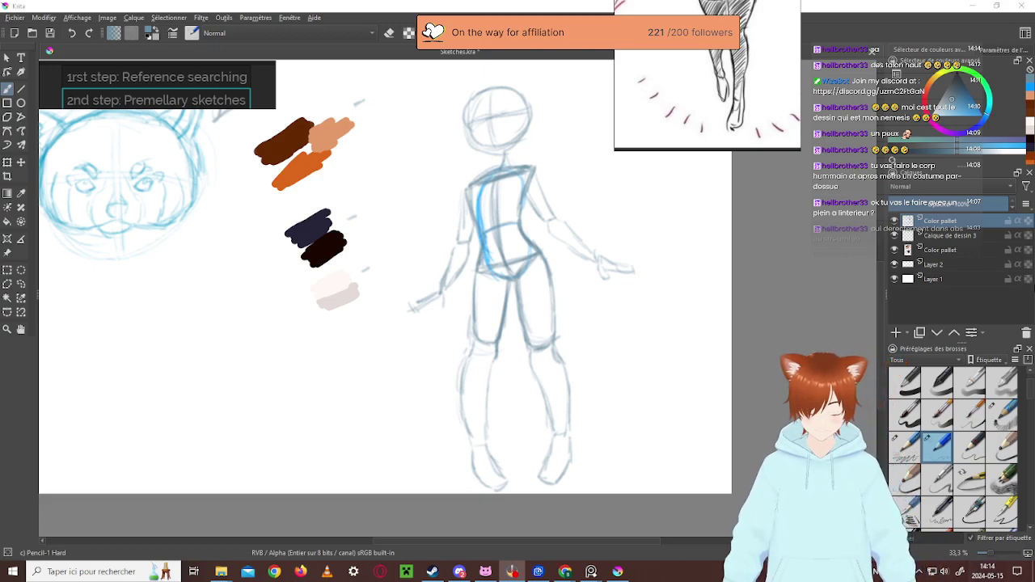
{"action": "scroll", "coordinate": [697, 89], "scroll_direction": "down", "scroll_amount": 3}
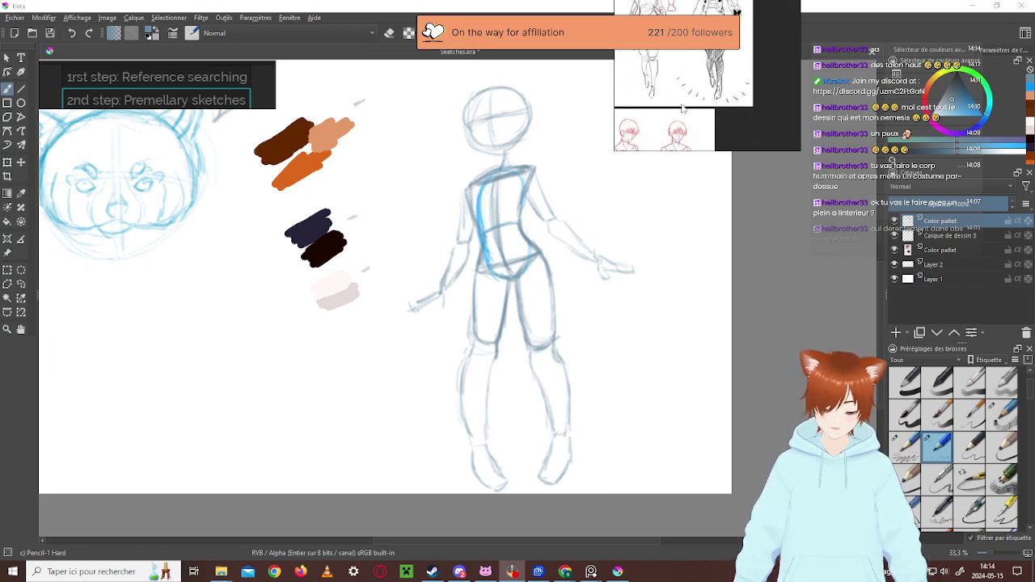
{"action": "left_click_drag", "start_coordinate": [759, 97], "coordinate": [807, 63]}
{"action": "left_click_drag", "start_coordinate": [639, 72], "coordinate": [732, 105]}
{"action": "left_click_drag", "start_coordinate": [628, 104], "coordinate": [741, 162]}
{"action": "scroll", "coordinate": [741, 162], "scroll_direction": "down", "scroll_amount": 1}
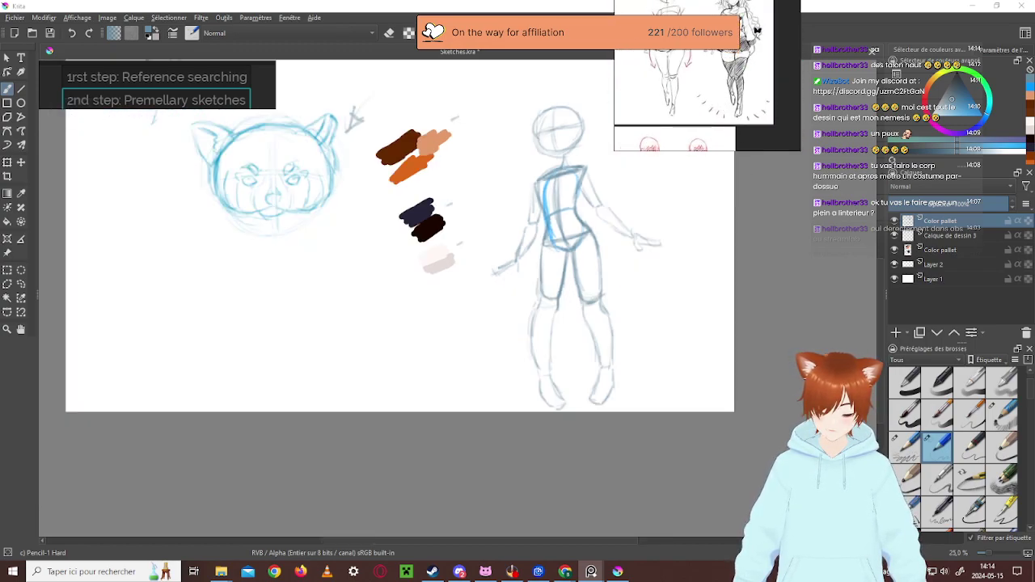
{"action": "scroll", "coordinate": [777, 250], "scroll_direction": "up", "scroll_amount": 2}
{"action": "scroll", "coordinate": [728, 267], "scroll_direction": "down", "scroll_amount": 2}
{"action": "scroll", "coordinate": [794, 223], "scroll_direction": "up", "scroll_amount": 1}
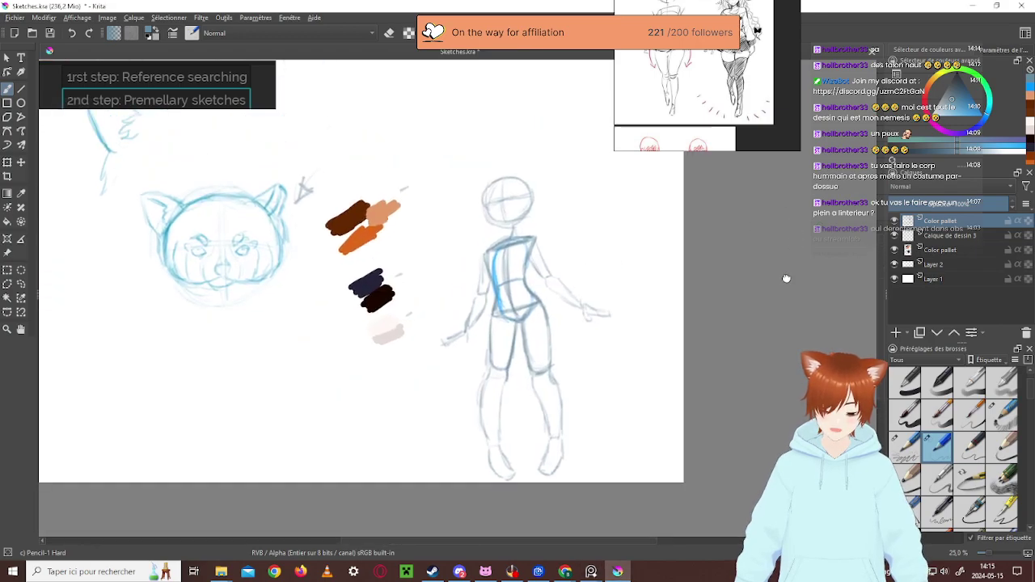
{"action": "scroll", "coordinate": [786, 278], "scroll_direction": "down", "scroll_amount": 2}
{"action": "scroll", "coordinate": [785, 278], "scroll_direction": "up", "scroll_amount": 2}
{"action": "scroll", "coordinate": [785, 278], "scroll_direction": "down", "scroll_amount": 1}
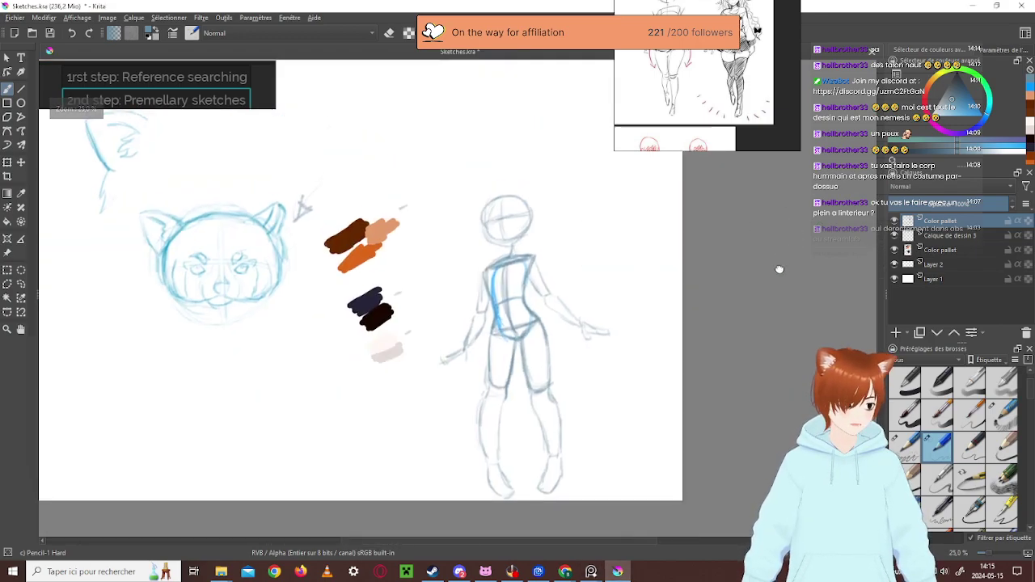
{"action": "scroll", "coordinate": [776, 272], "scroll_direction": "down", "scroll_amount": 1}
{"action": "scroll", "coordinate": [747, 243], "scroll_direction": "up", "scroll_amount": 1}
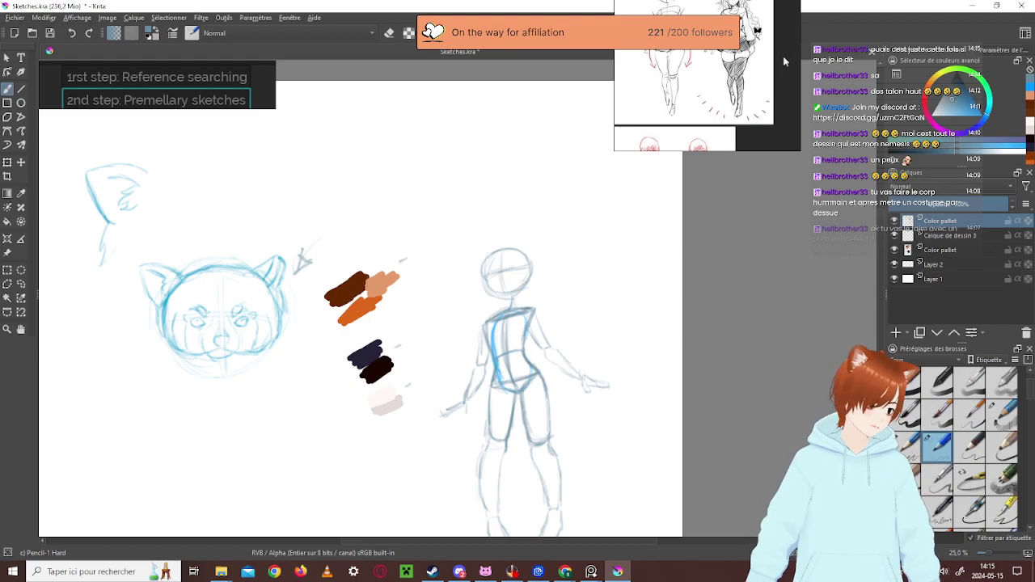
Inspect the clothed step 3 character on the reference board and frame the construction stages as full figures
{"action": "scroll", "coordinate": [727, 90], "scroll_direction": "up", "scroll_amount": 1}
{"action": "scroll", "coordinate": [660, 87], "scroll_direction": "up", "scroll_amount": 1}
{"action": "left_click_drag", "start_coordinate": [660, 88], "coordinate": [618, 56]}
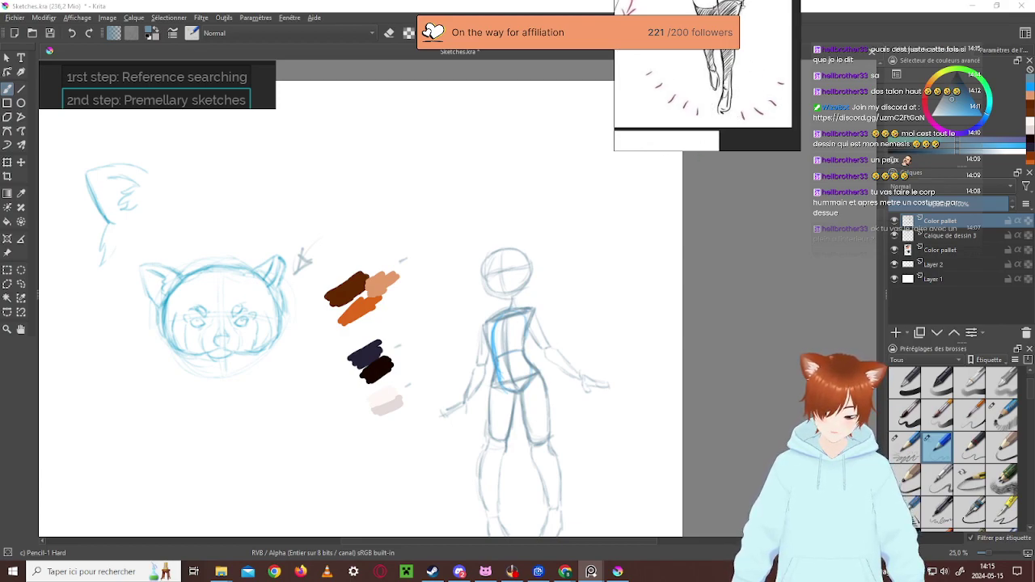
{"action": "left_click_drag", "start_coordinate": [752, 16], "coordinate": [740, 186]}
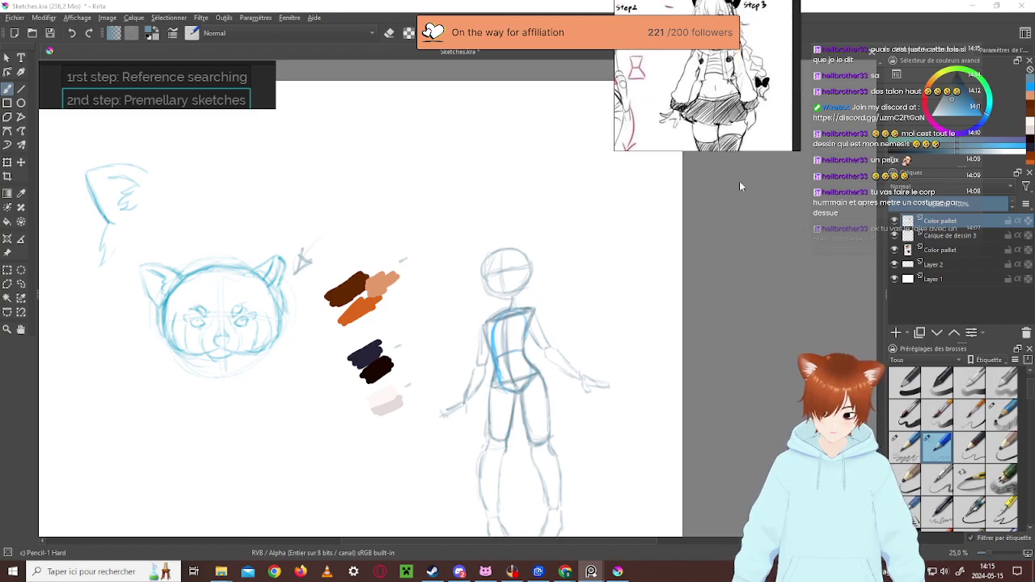
{"action": "scroll", "coordinate": [739, 196], "scroll_direction": "down", "scroll_amount": 1}
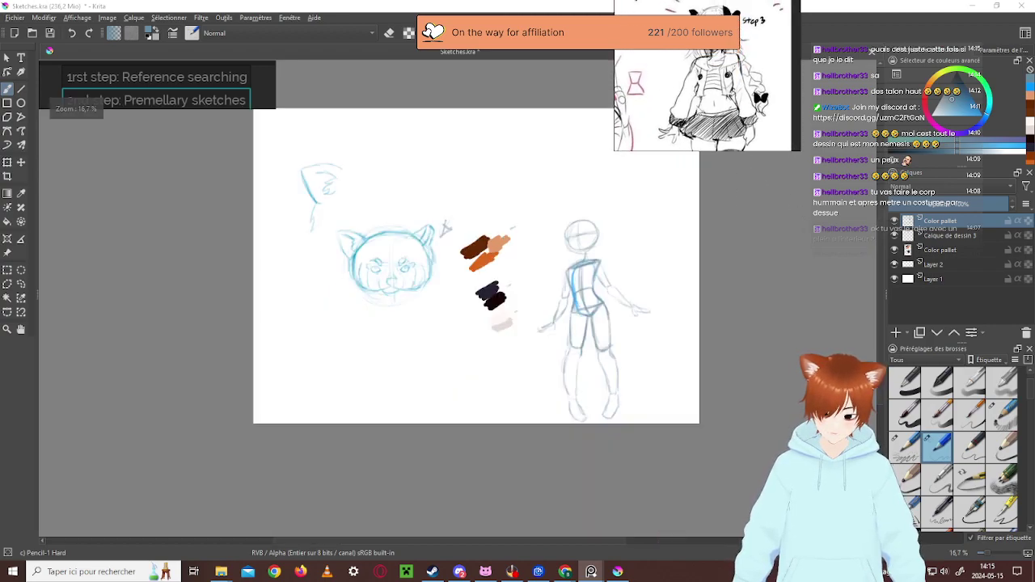
{"action": "scroll", "coordinate": [745, 251], "scroll_direction": "up", "scroll_amount": 3}
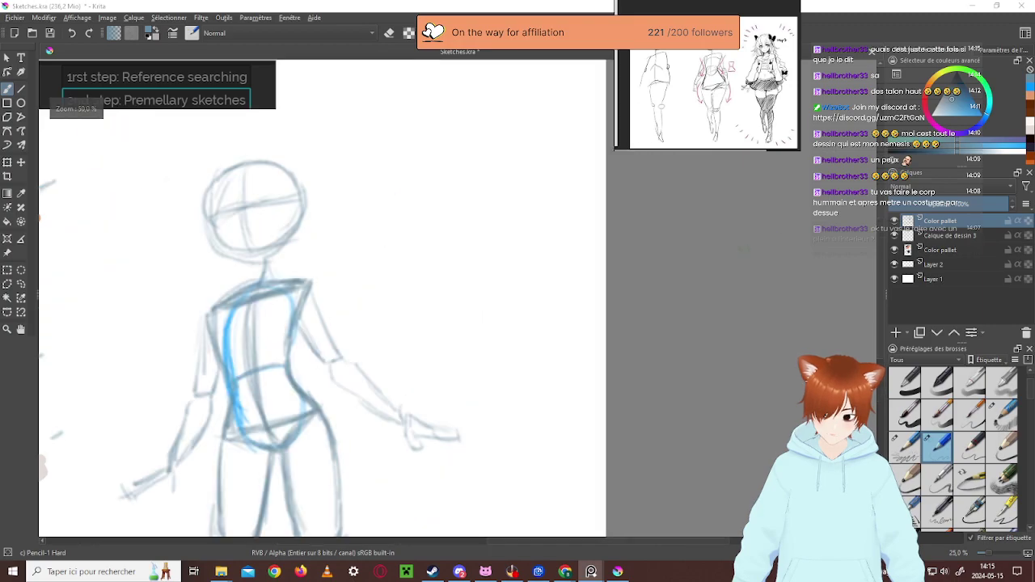
Select the body sketch's left-hand foot freehand, shift it slightly up, and strengthen the pencil outlines of that lower leg and foot
{"action": "scroll", "coordinate": [809, 259], "scroll_direction": "down", "scroll_amount": 2}
{"action": "scroll", "coordinate": [678, 229], "scroll_direction": "up", "scroll_amount": 1}
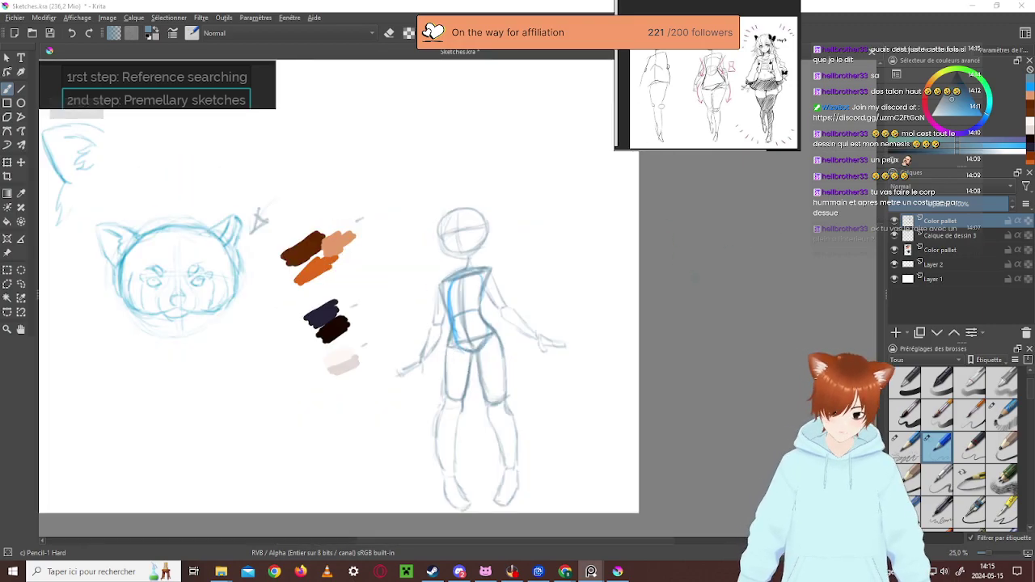
{"action": "scroll", "coordinate": [611, 248], "scroll_direction": "up", "scroll_amount": 1}
{"action": "scroll", "coordinate": [611, 247], "scroll_direction": "down", "scroll_amount": 1}
{"action": "scroll", "coordinate": [555, 275], "scroll_direction": "up", "scroll_amount": 1}
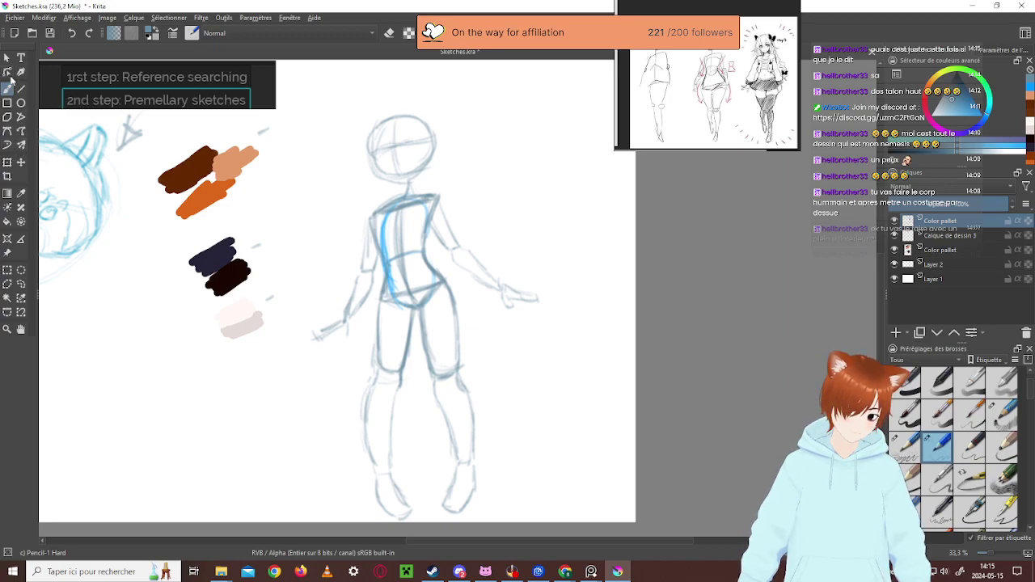
{"action": "left_click", "coordinate": [21, 285]}
{"action": "mouse_move", "coordinate": [422, 447]}
{"action": "left_mouse_down"}
{"action": "mouse_move", "coordinate": [392, 453]}
{"action": "mouse_move", "coordinate": [339, 484]}
{"action": "mouse_move", "coordinate": [379, 540]}
{"action": "mouse_move", "coordinate": [419, 524]}
{"action": "mouse_move", "coordinate": [423, 453]}
{"action": "mouse_move", "coordinate": [404, 470]}
{"action": "left_mouse_up"}
{"action": "key", "text": "ctrl+t"}
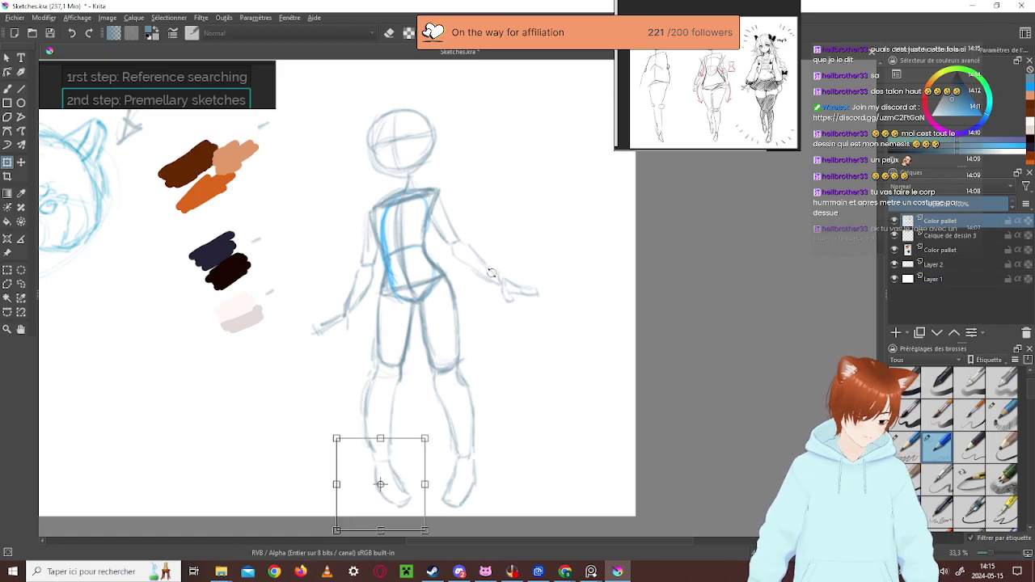
{"action": "key", "text": "Return"}
{"action": "left_click", "coordinate": [21, 271]}
{"action": "left_click", "coordinate": [67, 307]}
{"action": "left_click", "coordinate": [7, 89]}
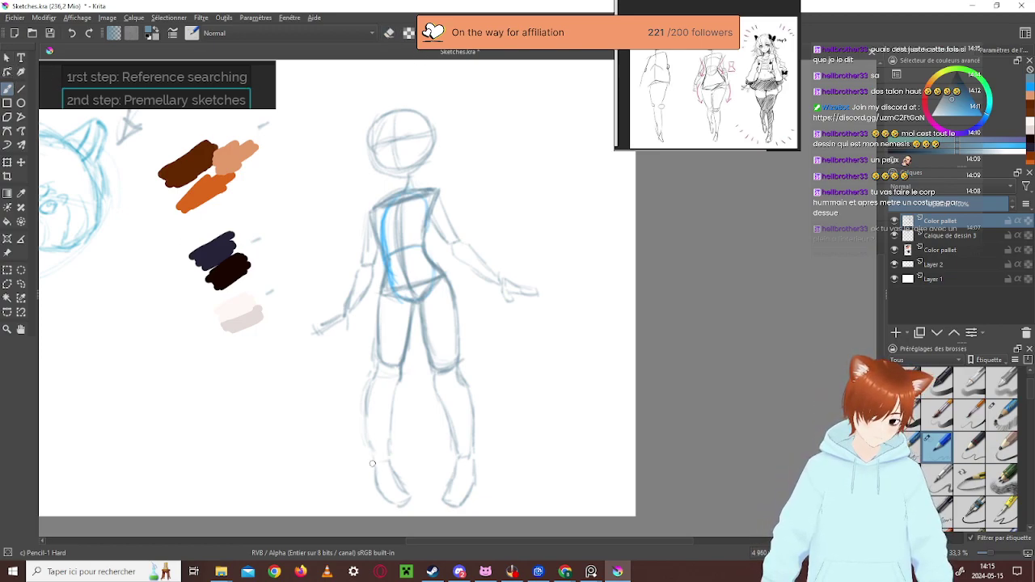
{"action": "mouse_move", "coordinate": [377, 368]}
{"action": "left_mouse_down"}
{"action": "mouse_move", "coordinate": [375, 480]}
{"action": "mouse_move", "coordinate": [399, 505]}
{"action": "mouse_move", "coordinate": [408, 492]}
{"action": "mouse_move", "coordinate": [393, 467]}
{"action": "left_mouse_up"}
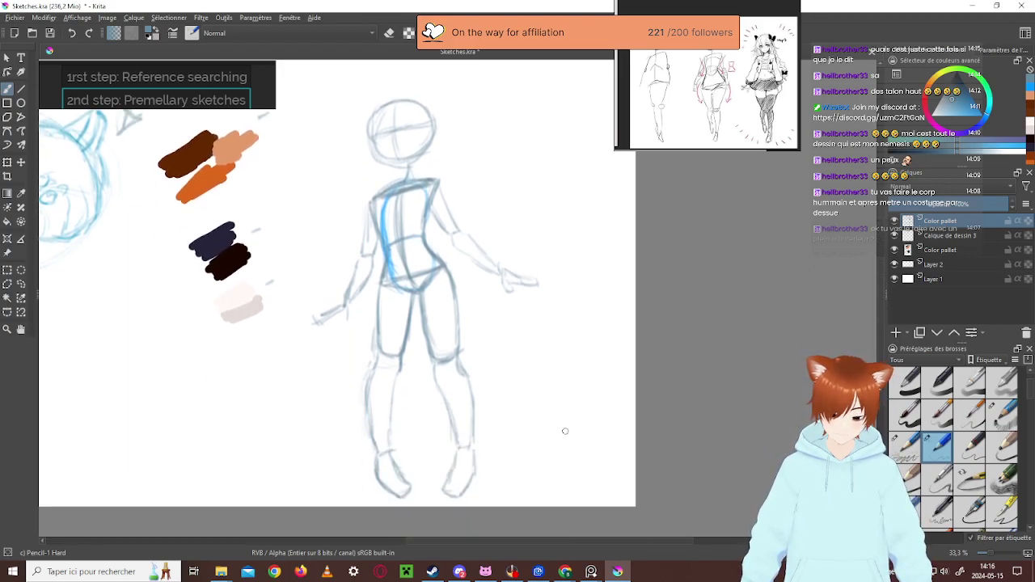
Sketch short horizontal marks beside the figure at foot and hip level and link them with a vertical guide line
{"action": "left_click_drag", "start_coordinate": [522, 496], "coordinate": [582, 490]}
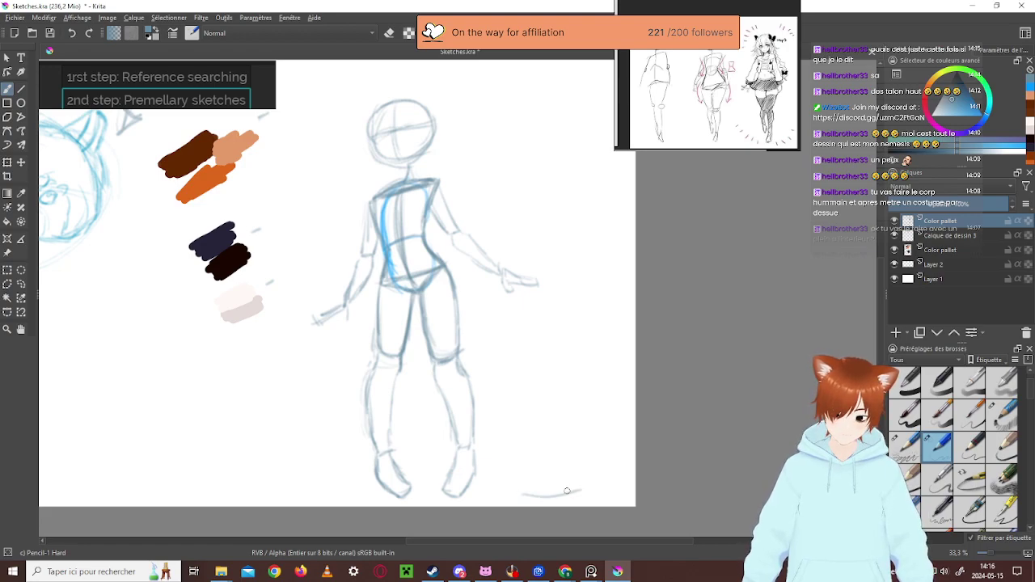
{"action": "mouse_move", "coordinate": [538, 273]}
{"action": "left_mouse_down"}
{"action": "mouse_move", "coordinate": [612, 271]}
{"action": "mouse_move", "coordinate": [573, 339]}
{"action": "mouse_move", "coordinate": [556, 495]}
{"action": "left_mouse_up"}
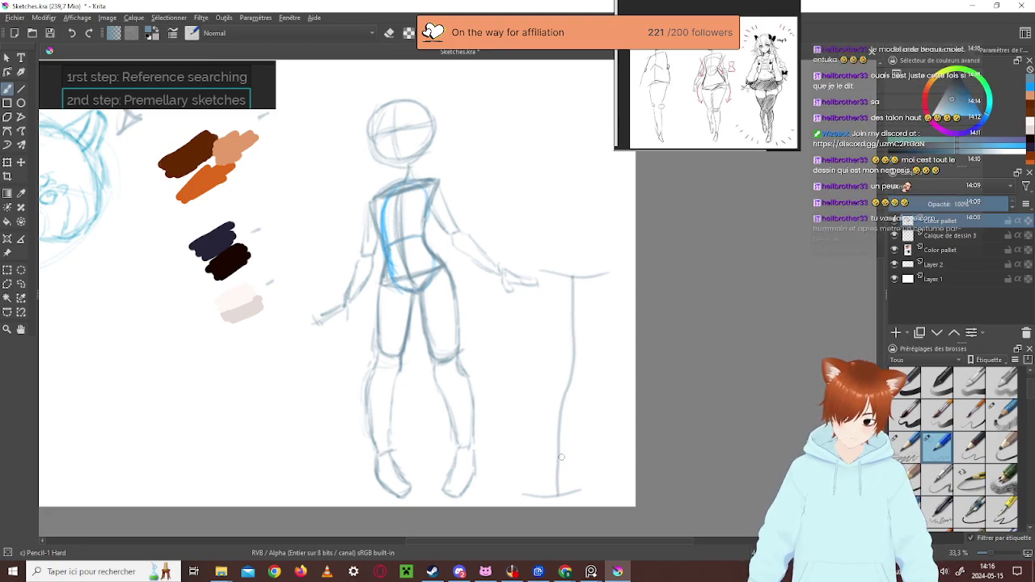
{"action": "key", "text": "ctrl+z"}
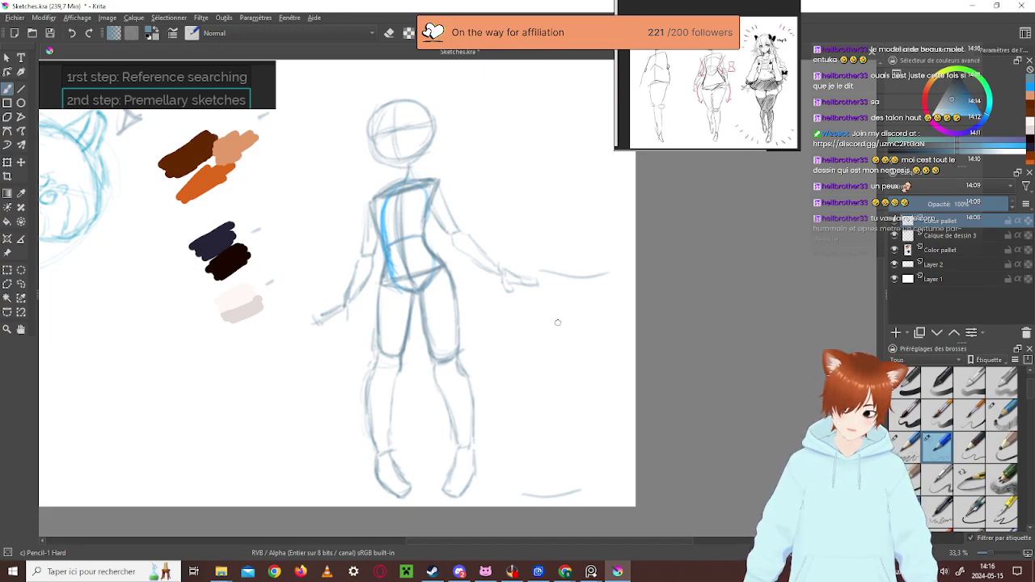
{"action": "left_click_drag", "start_coordinate": [564, 302], "coordinate": [555, 492]}
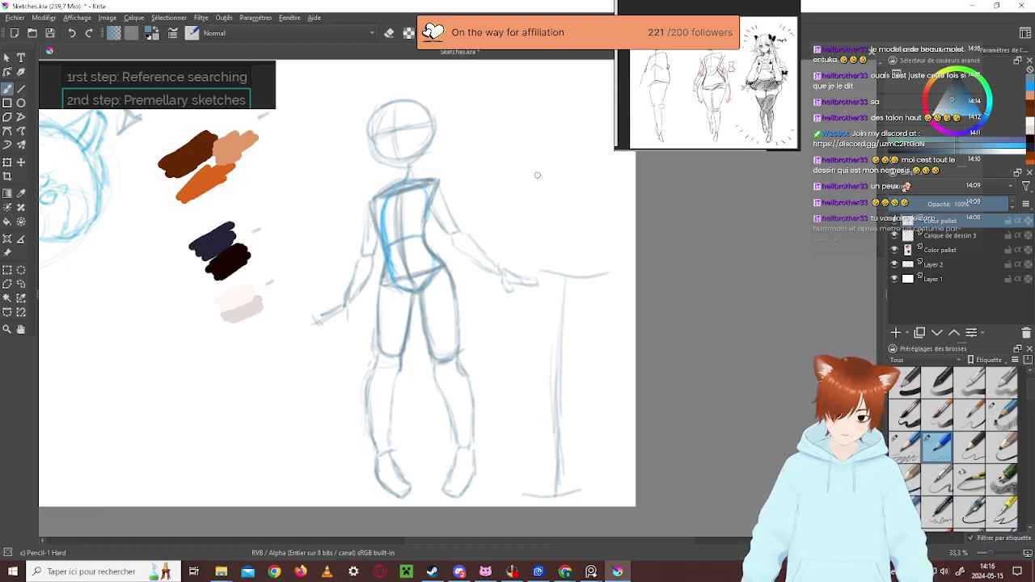
Extend the proportion guide upward with vertical strokes and horizontal marks near shoulder level and just above the head
{"action": "mouse_move", "coordinate": [542, 170]}
{"action": "left_mouse_down"}
{"action": "mouse_move", "coordinate": [595, 169]}
{"action": "mouse_move", "coordinate": [570, 272]}
{"action": "left_mouse_up"}
{"action": "left_click_drag", "start_coordinate": [571, 214], "coordinate": [570, 281]}
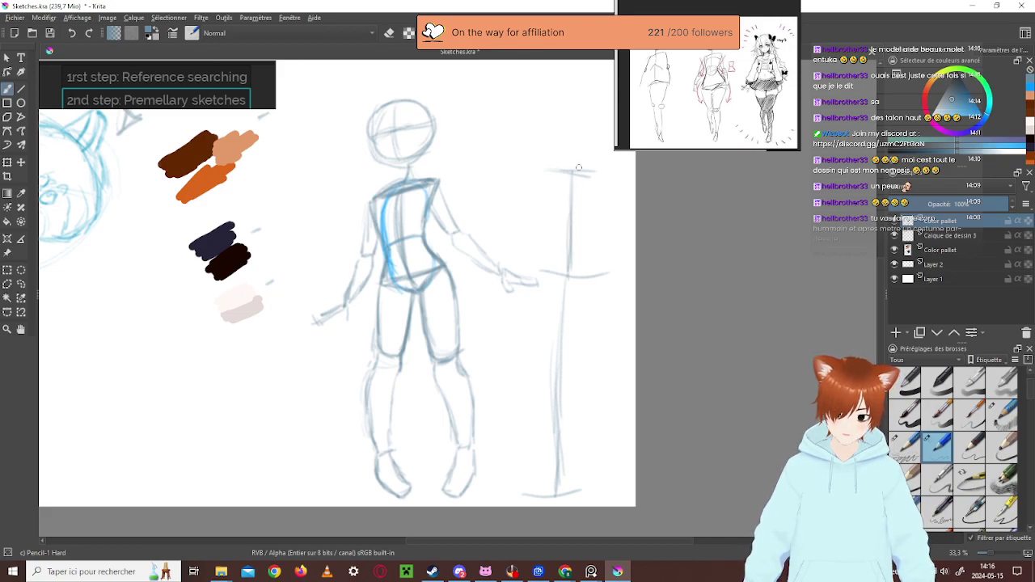
{"action": "mouse_move", "coordinate": [554, 86]}
{"action": "left_mouse_down"}
{"action": "mouse_move", "coordinate": [600, 85]}
{"action": "mouse_move", "coordinate": [587, 86]}
{"action": "mouse_move", "coordinate": [571, 175]}
{"action": "mouse_move", "coordinate": [539, 85]}
{"action": "mouse_move", "coordinate": [614, 85]}
{"action": "left_mouse_up"}
{"action": "mouse_move", "coordinate": [569, 165]}
{"action": "left_mouse_down"}
{"action": "mouse_move", "coordinate": [528, 168]}
{"action": "mouse_move", "coordinate": [625, 174]}
{"action": "left_mouse_up"}
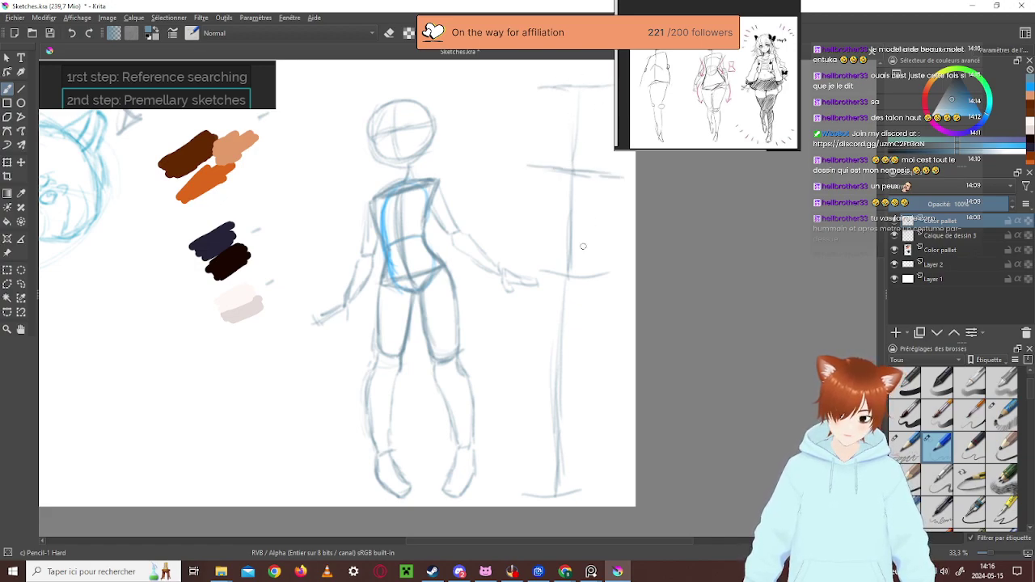
Darken the hip-level mark of the proportion guide, add a heavier mark near the ankles, and rework the ground mark beneath it
{"action": "mouse_move", "coordinate": [550, 276]}
{"action": "left_mouse_down"}
{"action": "mouse_move", "coordinate": [536, 276]}
{"action": "mouse_move", "coordinate": [612, 277]}
{"action": "left_mouse_up"}
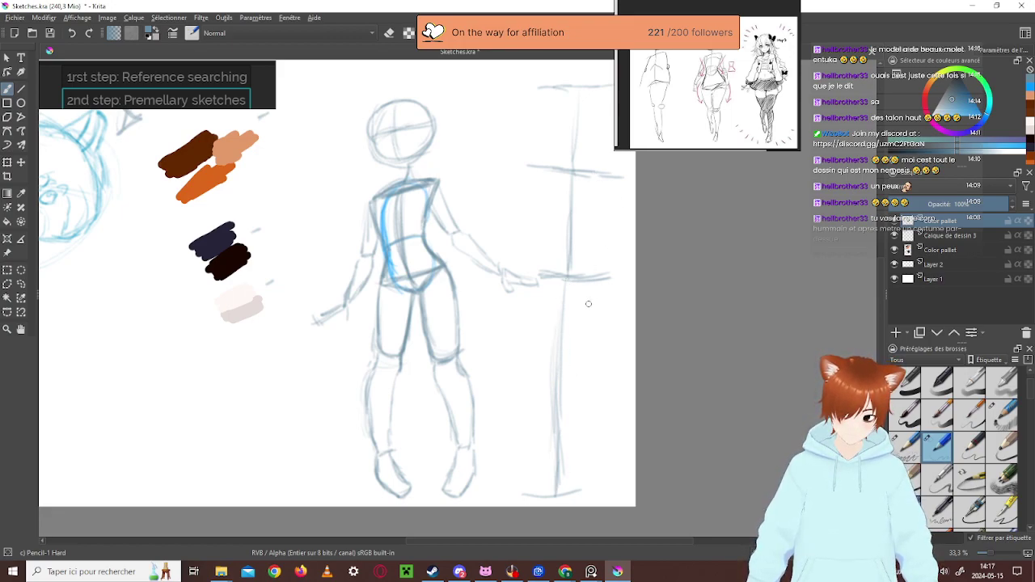
{"action": "mouse_move", "coordinate": [527, 475]}
{"action": "left_mouse_down"}
{"action": "mouse_move", "coordinate": [584, 478]}
{"action": "mouse_move", "coordinate": [534, 483]}
{"action": "mouse_move", "coordinate": [576, 482]}
{"action": "left_mouse_up"}
{"action": "right_click", "coordinate": [527, 336]}
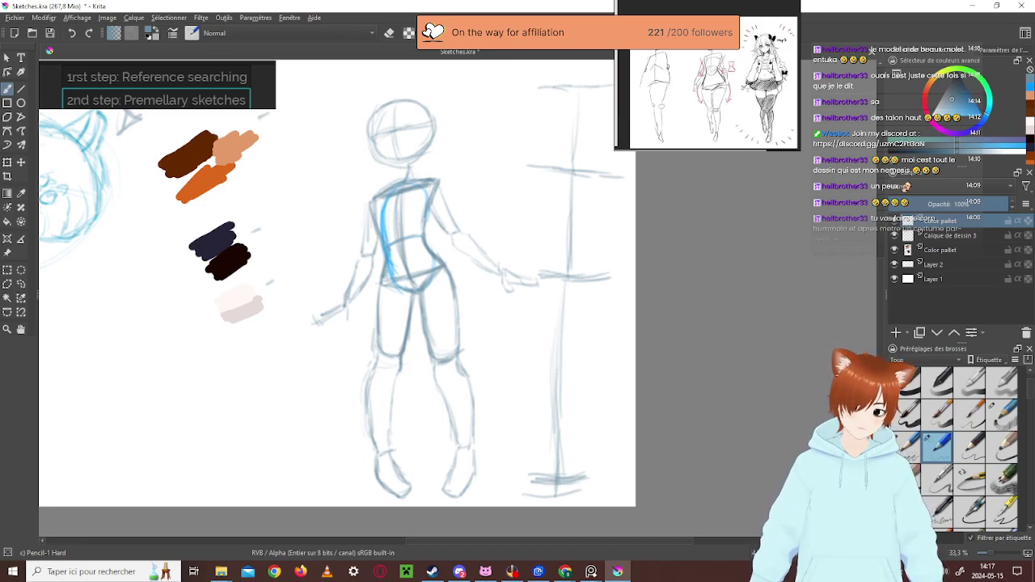
{"action": "double_click", "coordinate": [509, 272]}
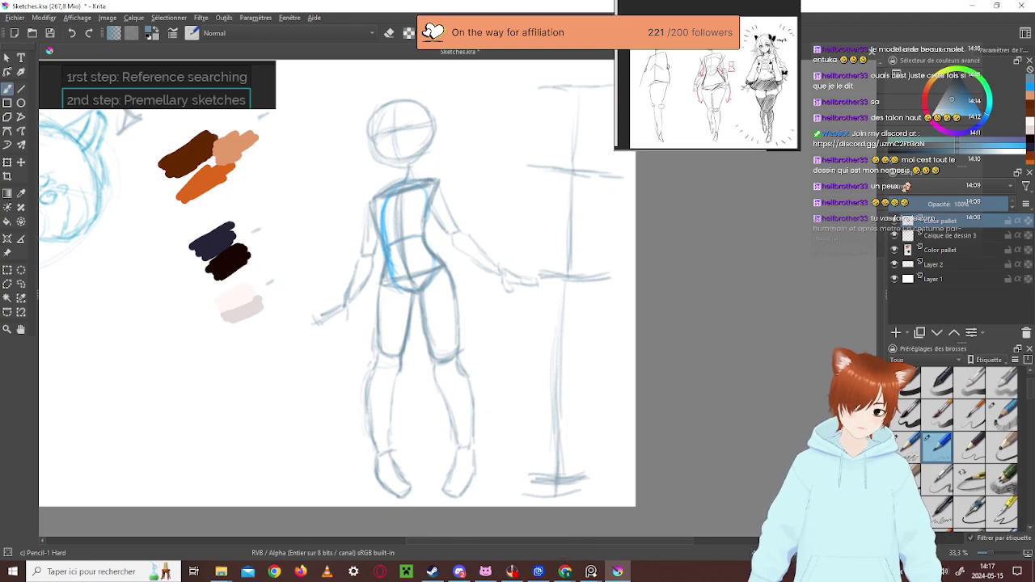
{"action": "right_click", "coordinate": [511, 306]}
{"action": "mouse_move", "coordinate": [560, 497]}
{"action": "left_mouse_down"}
{"action": "mouse_move", "coordinate": [515, 490]}
{"action": "mouse_move", "coordinate": [550, 495]}
{"action": "mouse_move", "coordinate": [541, 493]}
{"action": "left_mouse_up"}
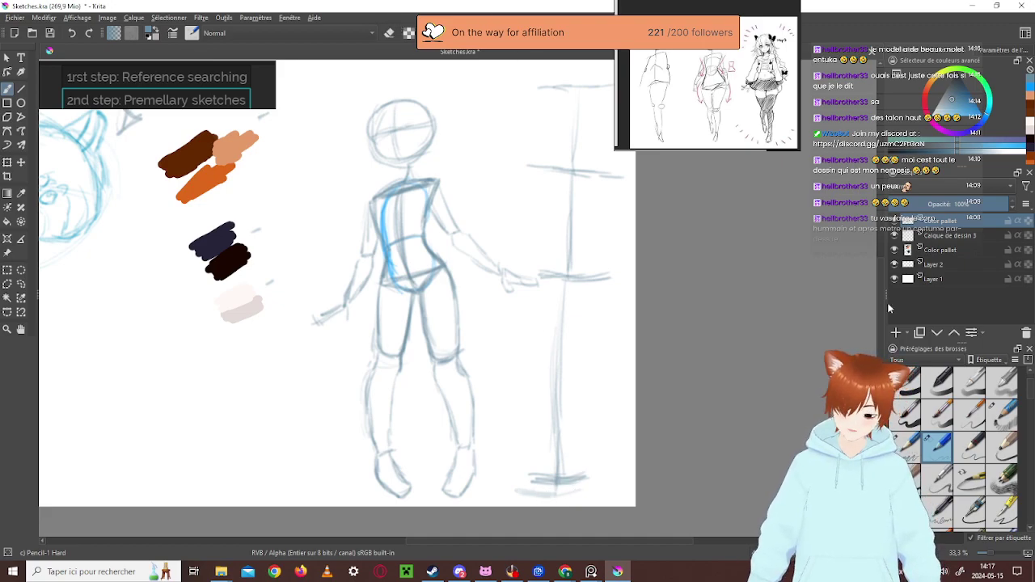
{"action": "scroll", "coordinate": [877, 308], "scroll_direction": "down", "scroll_amount": 2}
{"action": "scroll", "coordinate": [877, 308], "scroll_direction": "up", "scroll_amount": 6}
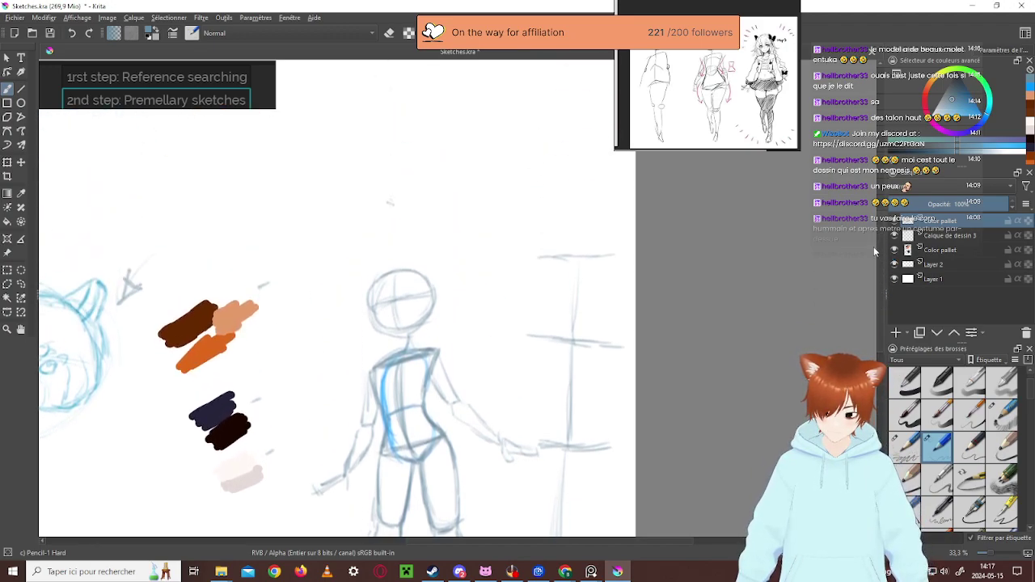
{"action": "scroll", "coordinate": [874, 297], "scroll_direction": "down", "scroll_amount": 4}
{"action": "scroll", "coordinate": [874, 297], "scroll_direction": "down", "scroll_amount": 3}
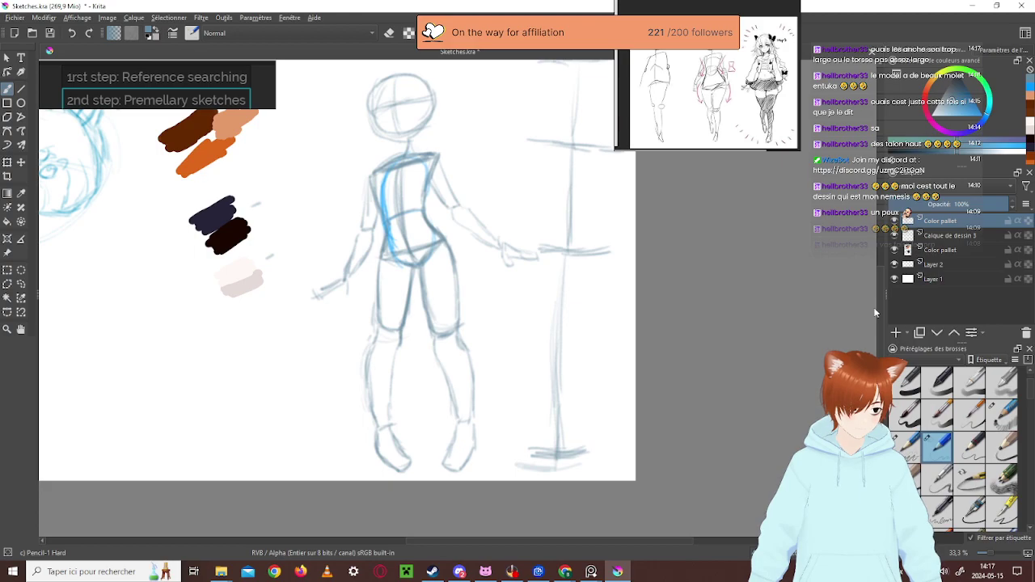
{"action": "scroll", "coordinate": [876, 313], "scroll_direction": "down", "scroll_amount": 1}
{"action": "scroll", "coordinate": [874, 310], "scroll_direction": "up", "scroll_amount": 2}
{"action": "scroll", "coordinate": [874, 304], "scroll_direction": "up", "scroll_amount": 5}
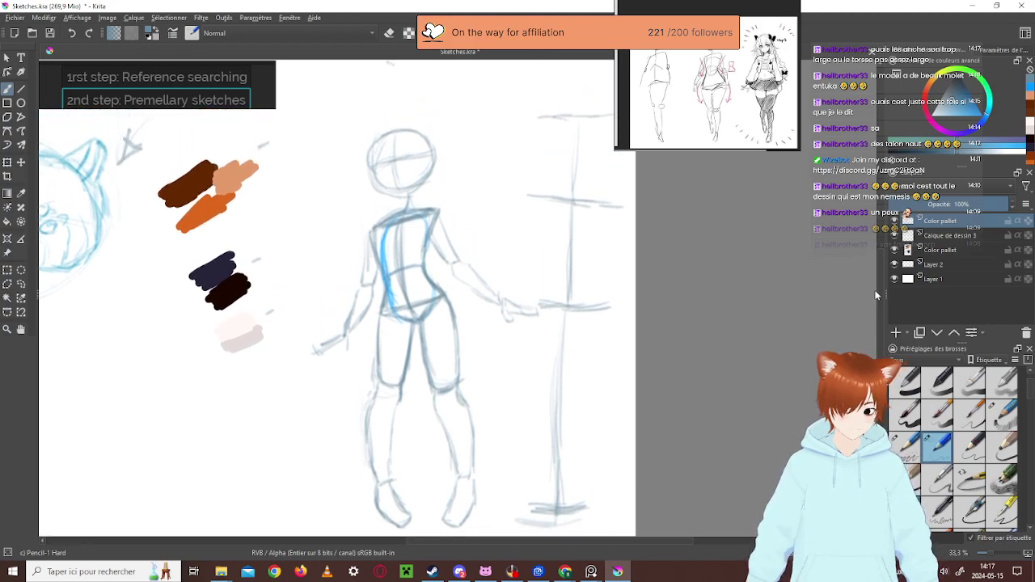
{"action": "scroll", "coordinate": [875, 290], "scroll_direction": "up", "scroll_amount": 2}
{"action": "scroll", "coordinate": [877, 286], "scroll_direction": "up", "scroll_amount": 1}
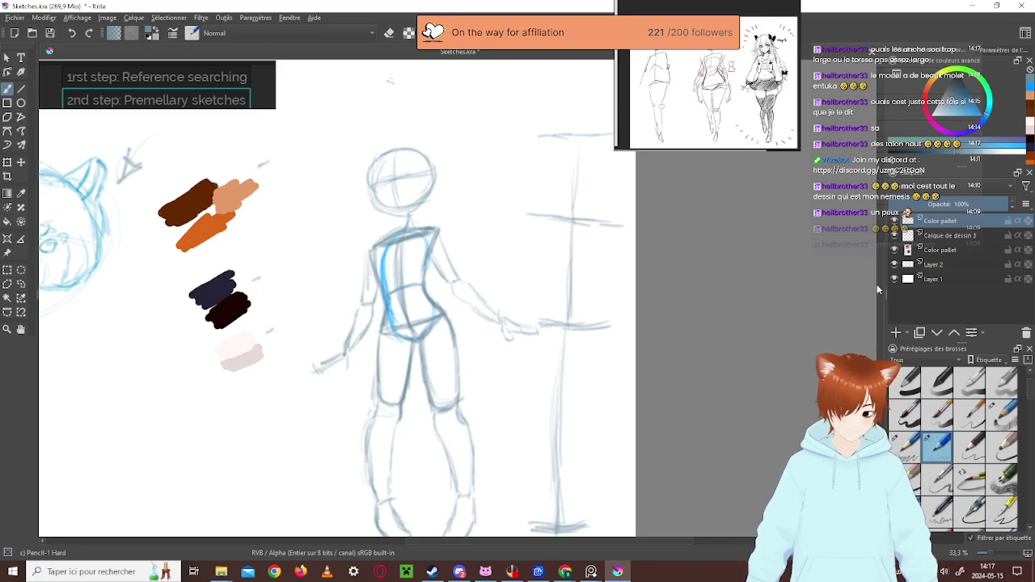
{"action": "key", "text": "ctrl+z"}
{"action": "key", "text": "ctrl+z"}
{"action": "key", "text": "ctrl+z"}
{"action": "key", "text": "ctrl+z"}
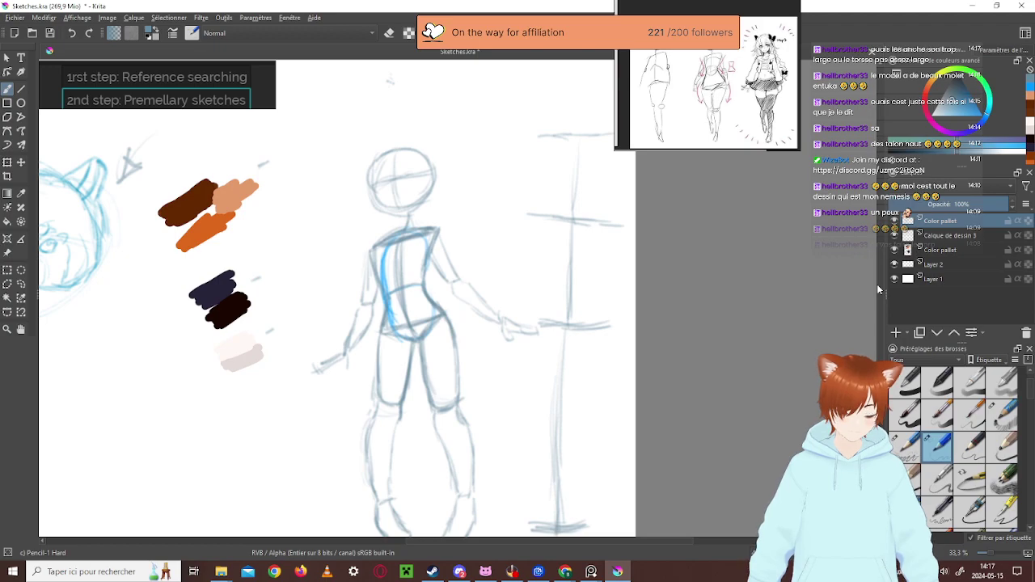
{"action": "key", "text": "ctrl+z"}
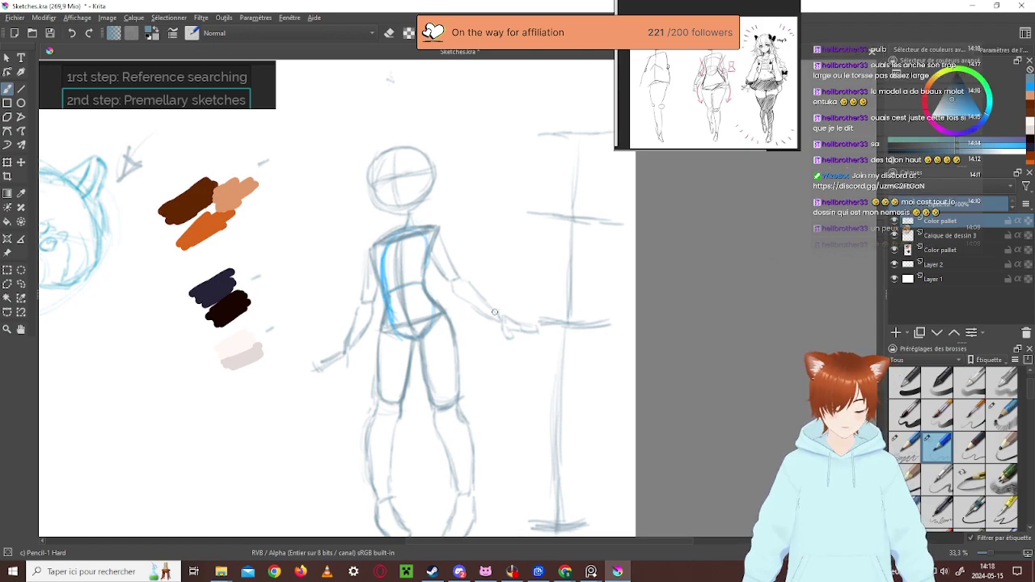
{"action": "scroll", "coordinate": [882, 280], "scroll_direction": "down", "scroll_amount": 1}
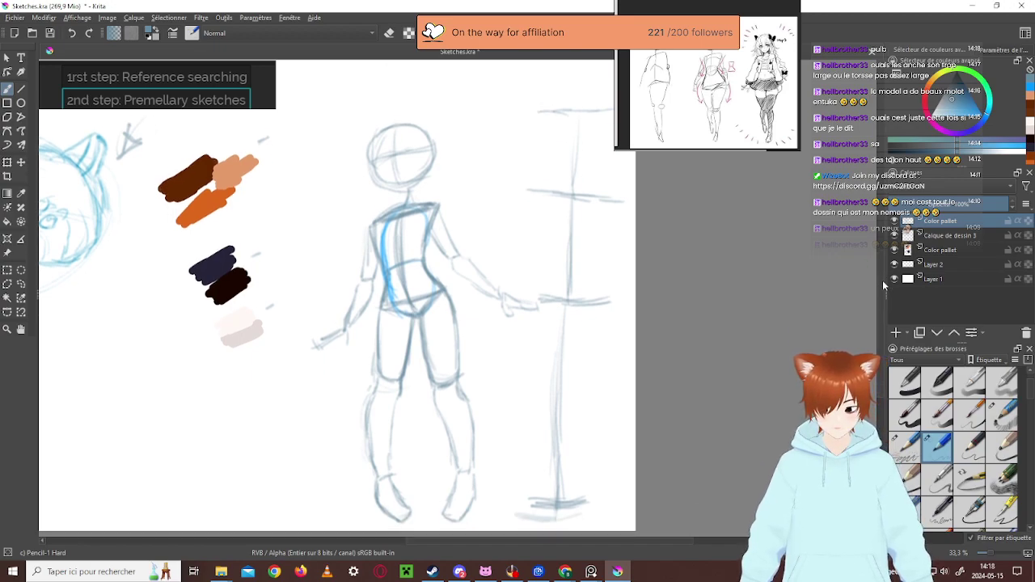
{"action": "scroll", "coordinate": [882, 282], "scroll_direction": "down", "scroll_amount": 1}
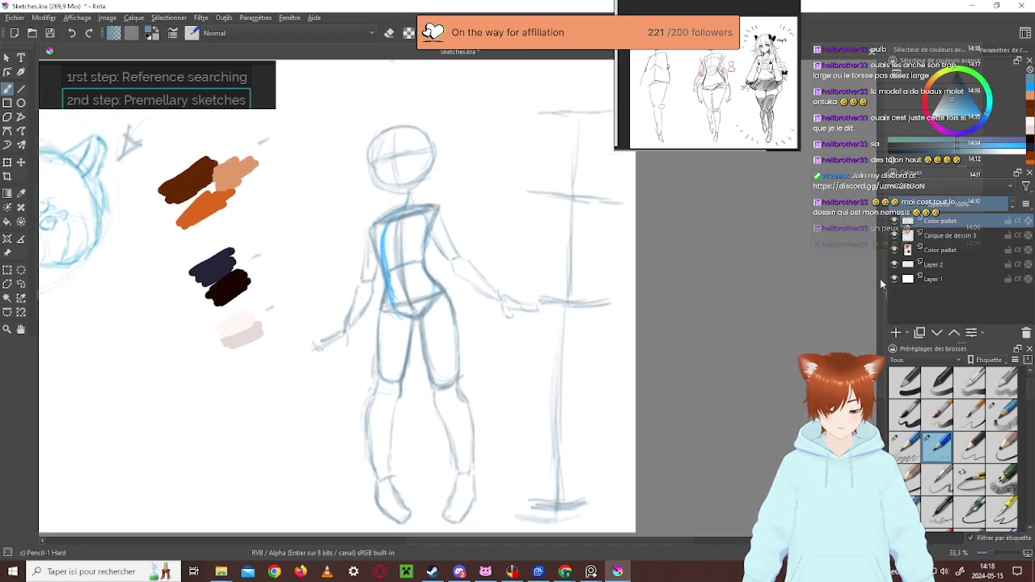
{"action": "scroll", "coordinate": [882, 283], "scroll_direction": "up", "scroll_amount": 1}
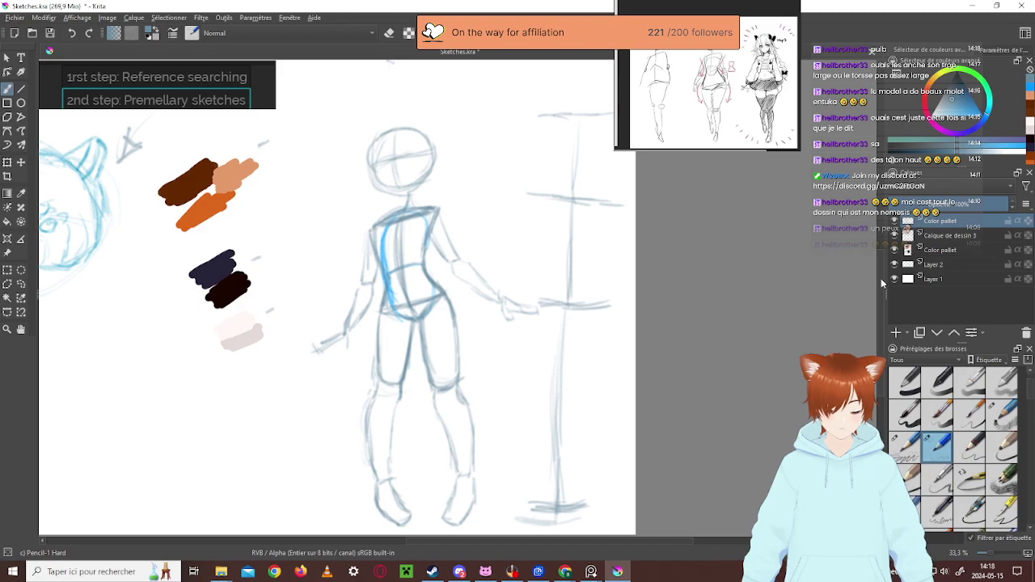
{"action": "scroll", "coordinate": [882, 283], "scroll_direction": "down", "scroll_amount": 1}
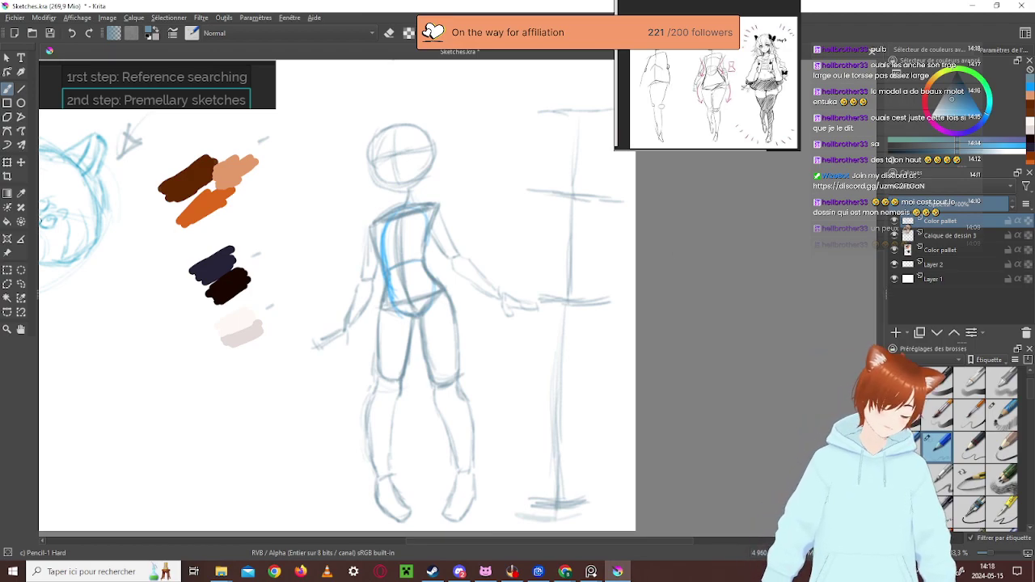
Select both legs of the figure freehand from the hips down, shift them slightly upward, apply the move and clear the selection
{"action": "key", "text": "l"}
{"action": "mouse_move", "coordinate": [464, 286]}
{"action": "left_mouse_down"}
{"action": "mouse_move", "coordinate": [377, 343]}
{"action": "mouse_move", "coordinate": [395, 541]}
{"action": "mouse_move", "coordinate": [525, 364]}
{"action": "mouse_move", "coordinate": [467, 290]}
{"action": "left_mouse_up"}
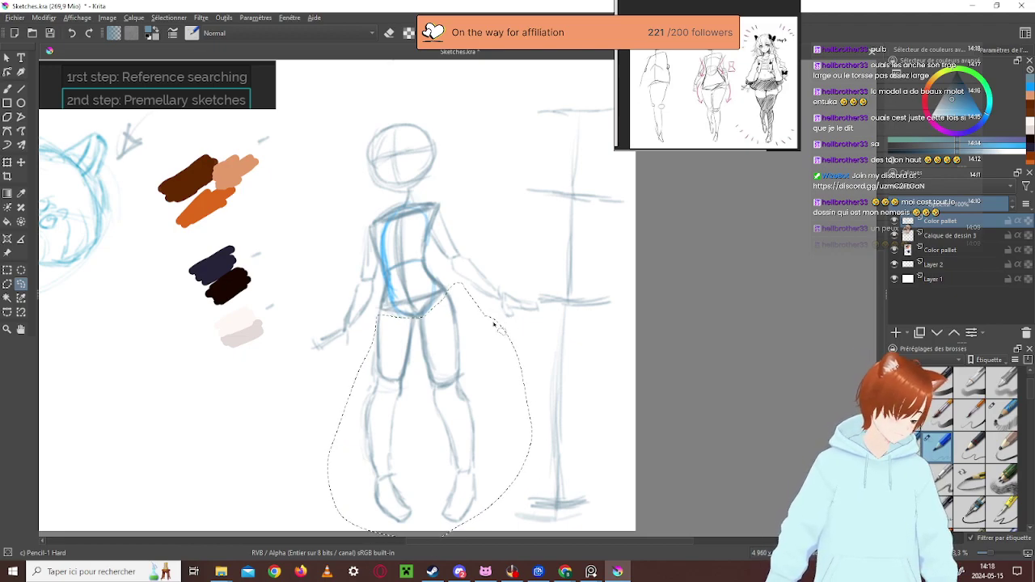
{"action": "key", "text": "ctrl+t"}
{"action": "left_click_drag", "start_coordinate": [430, 280], "coordinate": [453, 296]}
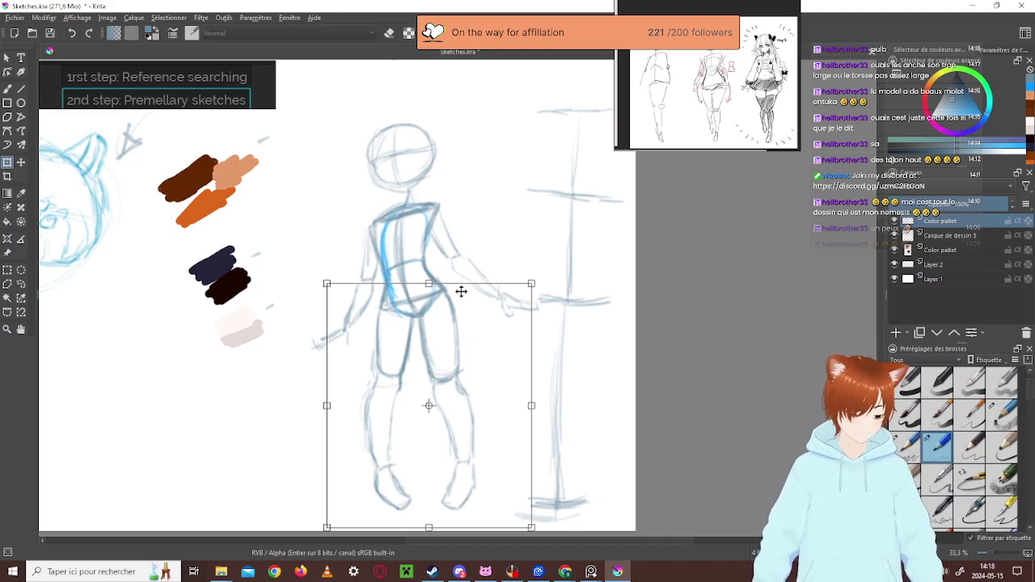
{"action": "key", "text": "Return"}
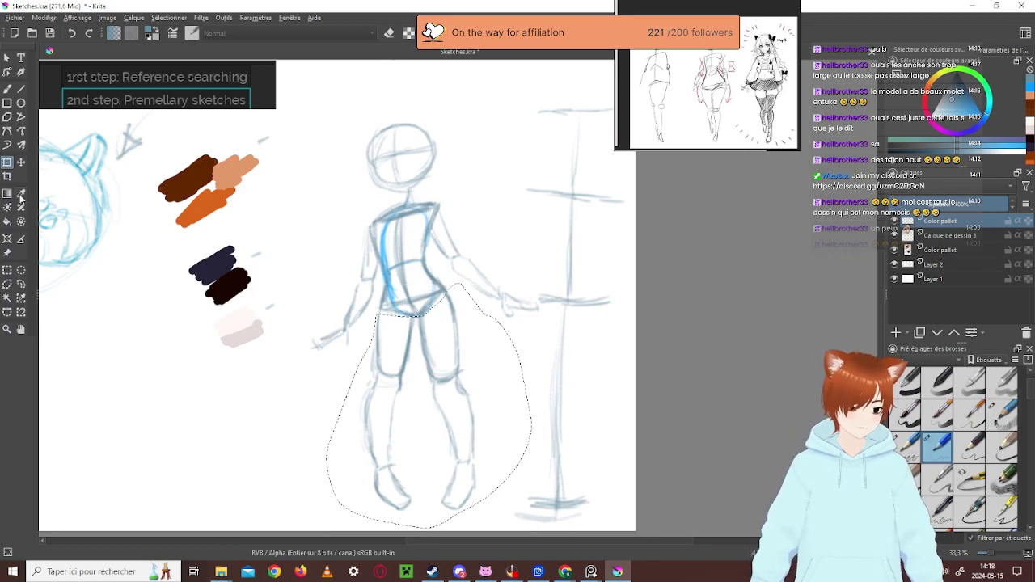
{"action": "left_click", "coordinate": [21, 270]}
{"action": "left_click", "coordinate": [48, 104]}
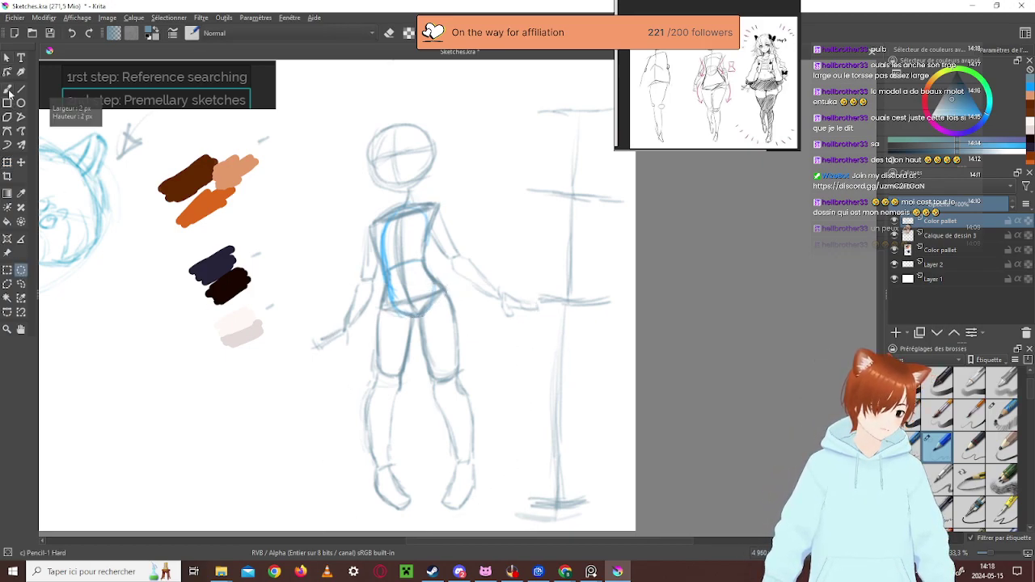
Brush a new horizontal foot-level mark on the proportion guide just above the existing ones, and go over the hip-level mark
{"action": "left_click", "coordinate": [9, 89]}
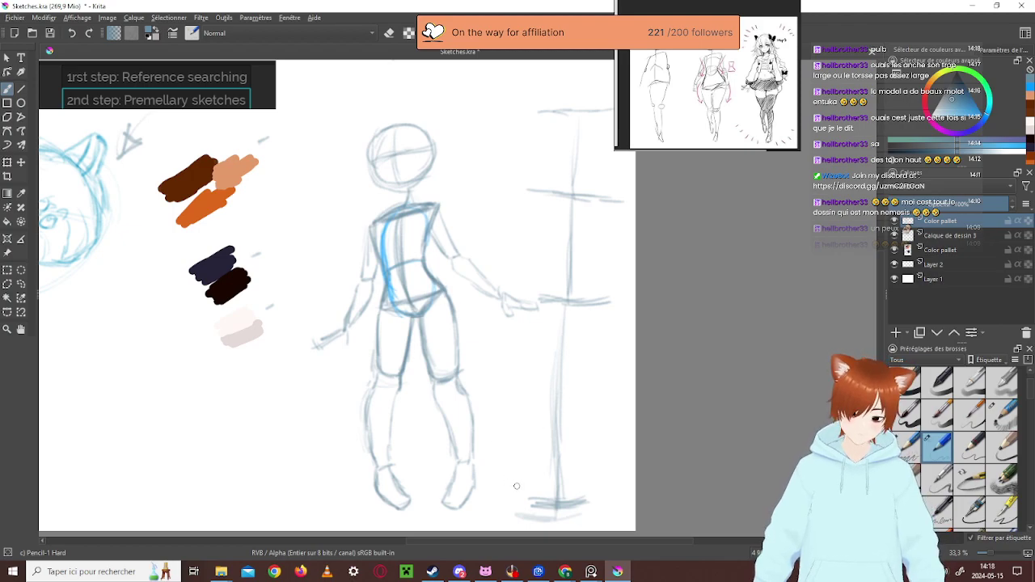
{"action": "mouse_move", "coordinate": [581, 479]}
{"action": "left_mouse_down"}
{"action": "mouse_move", "coordinate": [535, 483]}
{"action": "mouse_move", "coordinate": [594, 480]}
{"action": "left_mouse_up"}
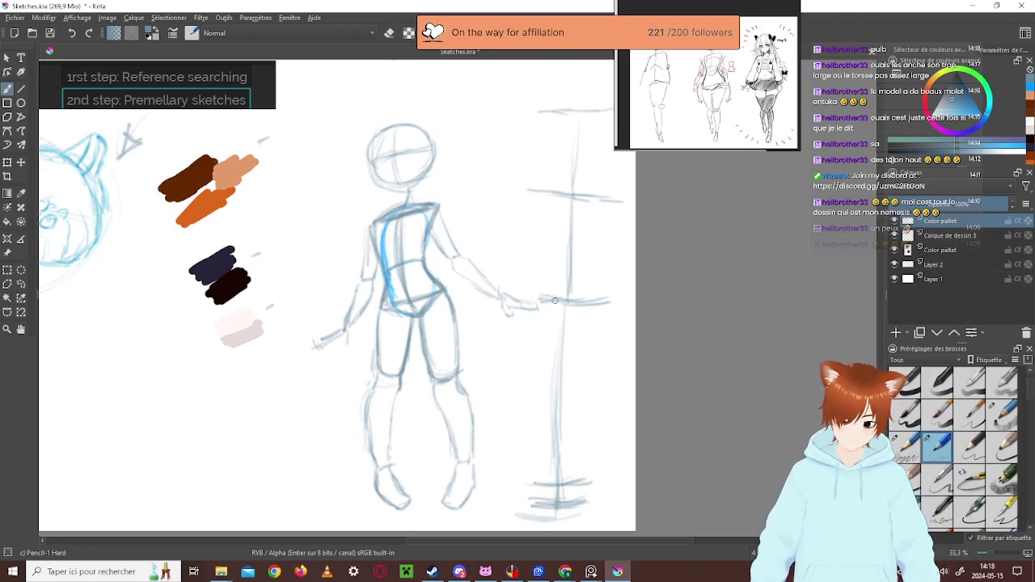
{"action": "mouse_move", "coordinate": [551, 301]}
{"action": "left_mouse_down"}
{"action": "mouse_move", "coordinate": [611, 305]}
{"action": "mouse_move", "coordinate": [545, 304]}
{"action": "left_mouse_up"}
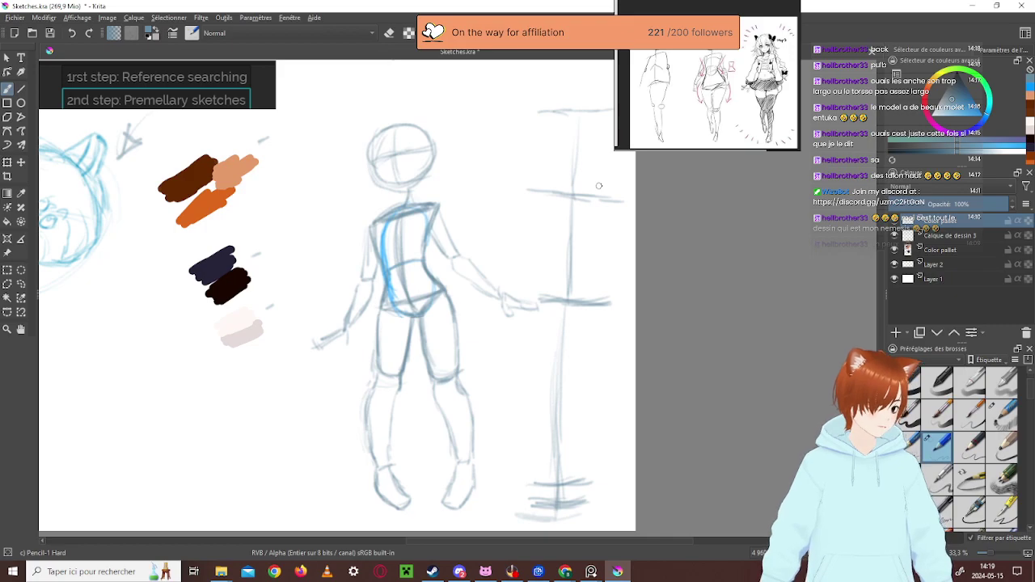
Switch the brush to erasing and fade the old foot-level marks beneath the new one on the proportion guide
{"action": "right_click", "coordinate": [421, 233]}
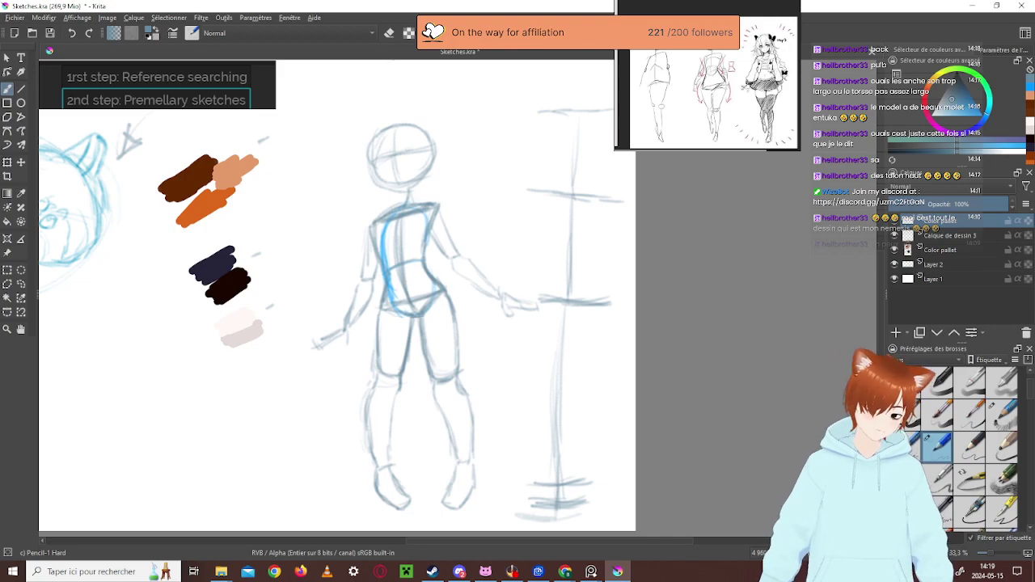
{"action": "right_click", "coordinate": [402, 58]}
{"action": "left_click", "coordinate": [389, 33]}
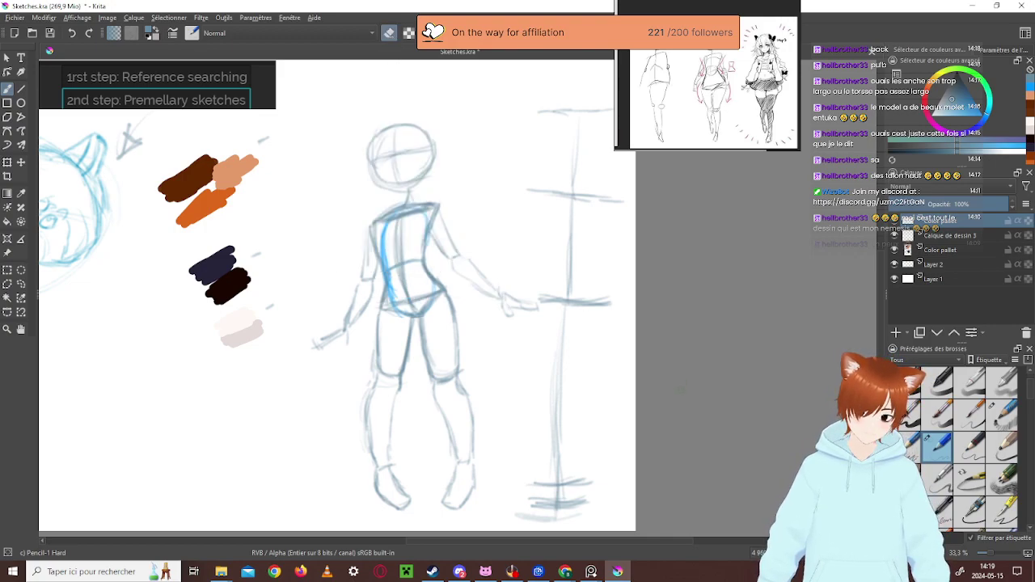
{"action": "mouse_move", "coordinate": [570, 504]}
{"action": "left_mouse_down"}
{"action": "mouse_move", "coordinate": [536, 504]}
{"action": "mouse_move", "coordinate": [581, 495]}
{"action": "mouse_move", "coordinate": [522, 507]}
{"action": "mouse_move", "coordinate": [549, 513]}
{"action": "mouse_move", "coordinate": [571, 500]}
{"action": "mouse_move", "coordinate": [530, 497]}
{"action": "left_mouse_up"}
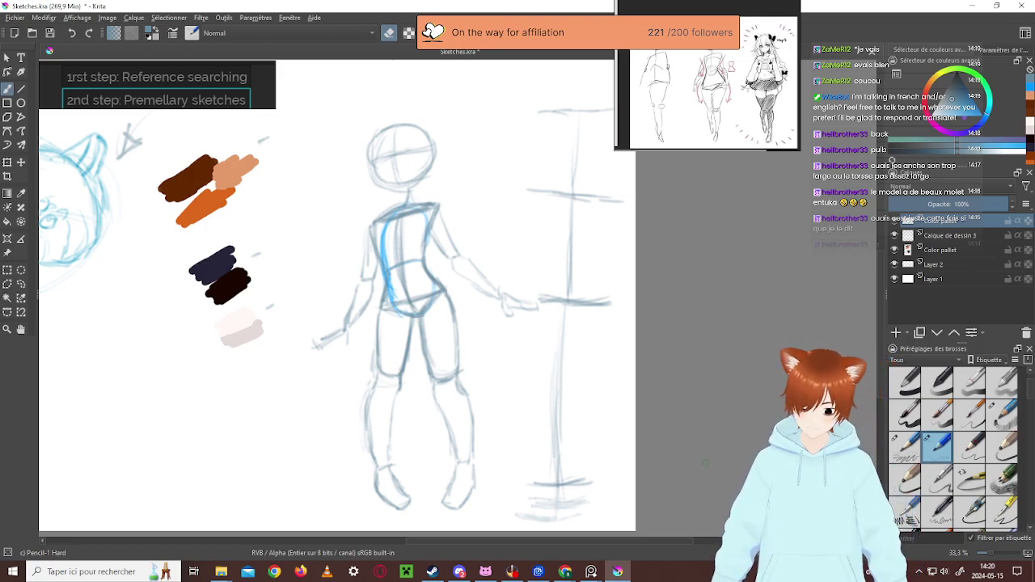
Hide the lower Color pallet layer that holds the colour swatches
{"action": "scroll", "coordinate": [861, 300], "scroll_direction": "down", "scroll_amount": 4}
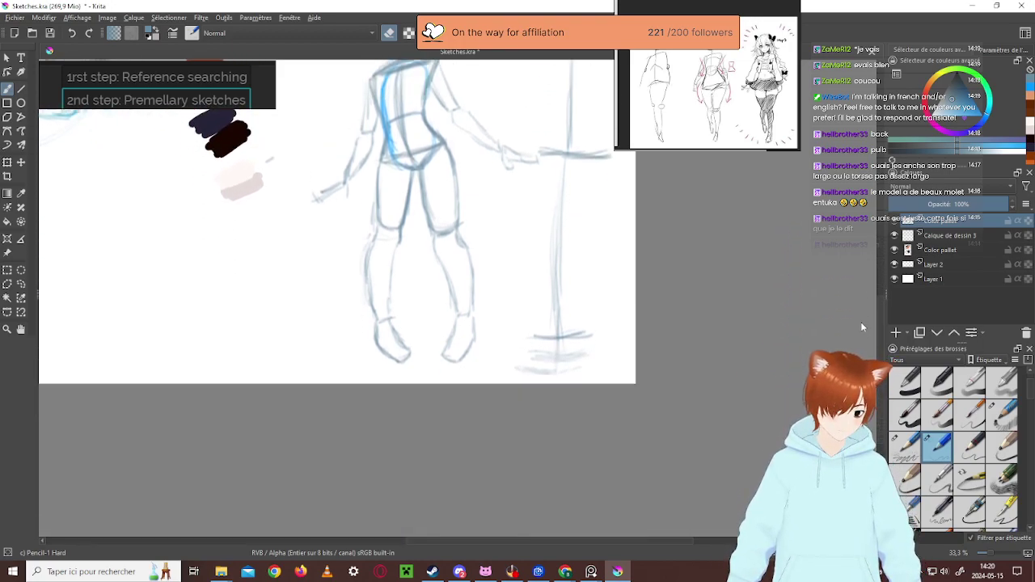
{"action": "scroll", "coordinate": [861, 283], "scroll_direction": "up", "scroll_amount": 10}
{"action": "scroll", "coordinate": [861, 257], "scroll_direction": "down", "scroll_amount": 6}
{"action": "scroll", "coordinate": [863, 247], "scroll_direction": "up", "scroll_amount": 2}
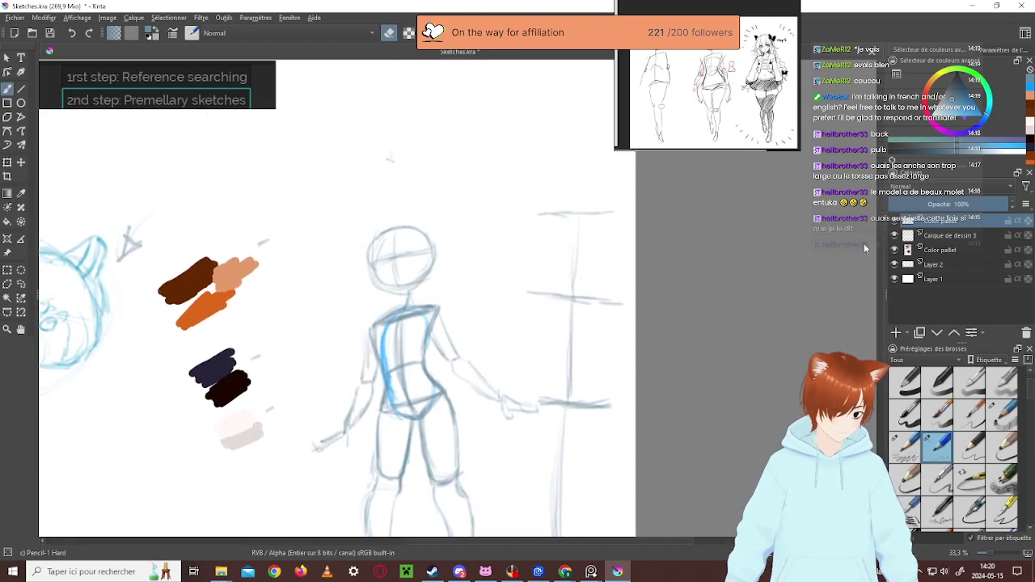
{"action": "scroll", "coordinate": [863, 247], "scroll_direction": "down", "scroll_amount": 3}
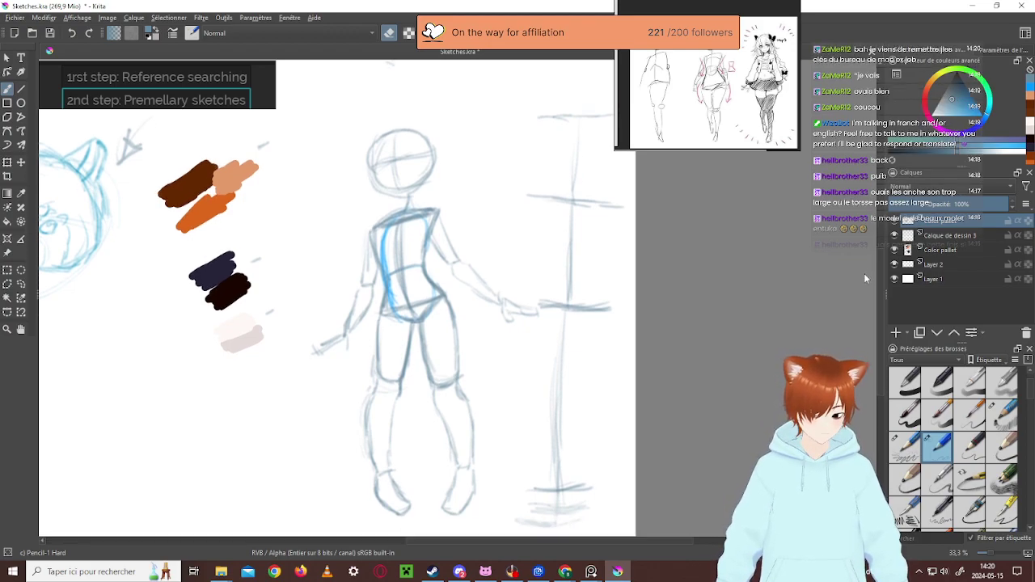
{"action": "scroll", "coordinate": [864, 273], "scroll_direction": "up", "scroll_amount": 1}
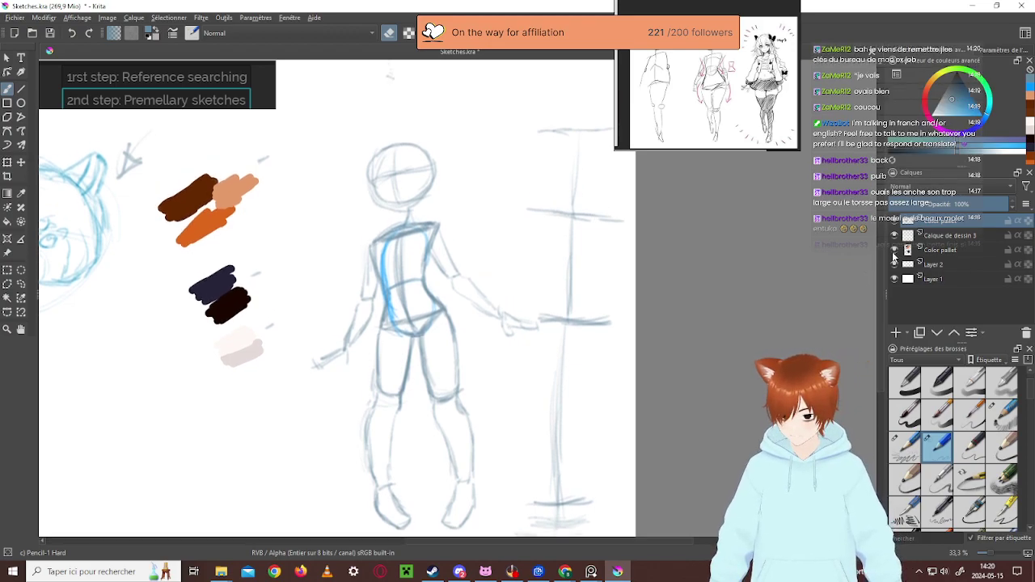
{"action": "left_click", "coordinate": [895, 251]}
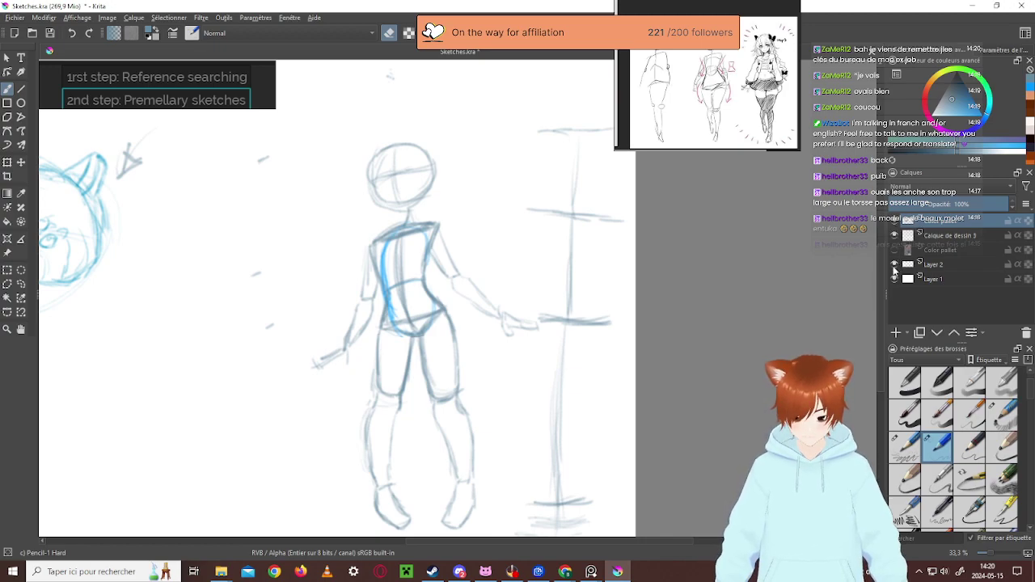
{"action": "mouse_move", "coordinate": [891, 276]}
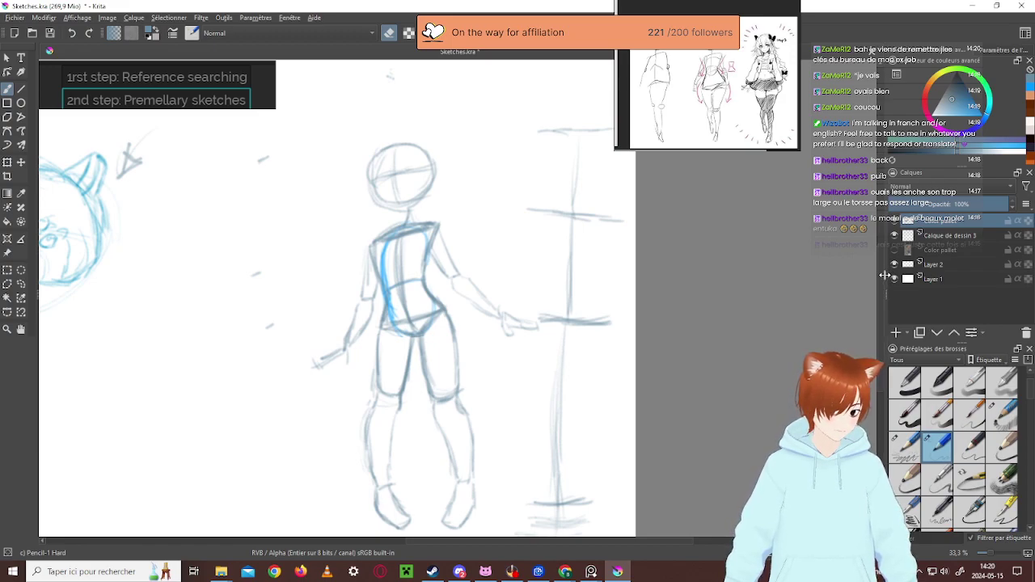
{"action": "scroll", "coordinate": [882, 299], "scroll_direction": "down", "scroll_amount": 3}
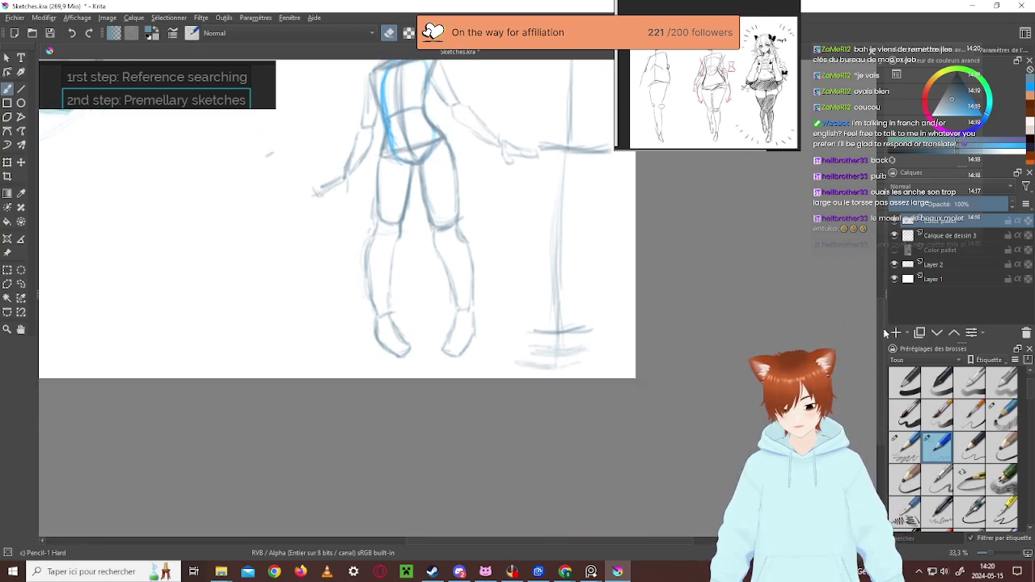
{"action": "scroll", "coordinate": [878, 291], "scroll_direction": "up", "scroll_amount": 3}
{"action": "scroll", "coordinate": [877, 285], "scroll_direction": "down", "scroll_amount": 1}
{"action": "scroll", "coordinate": [877, 285], "scroll_direction": "up", "scroll_amount": 2}
{"action": "scroll", "coordinate": [875, 267], "scroll_direction": "down", "scroll_amount": 5}
{"action": "scroll", "coordinate": [876, 275], "scroll_direction": "up", "scroll_amount": 5}
{"action": "scroll", "coordinate": [876, 282], "scroll_direction": "down", "scroll_amount": 2}
{"action": "scroll", "coordinate": [882, 259], "scroll_direction": "up", "scroll_amount": 6}
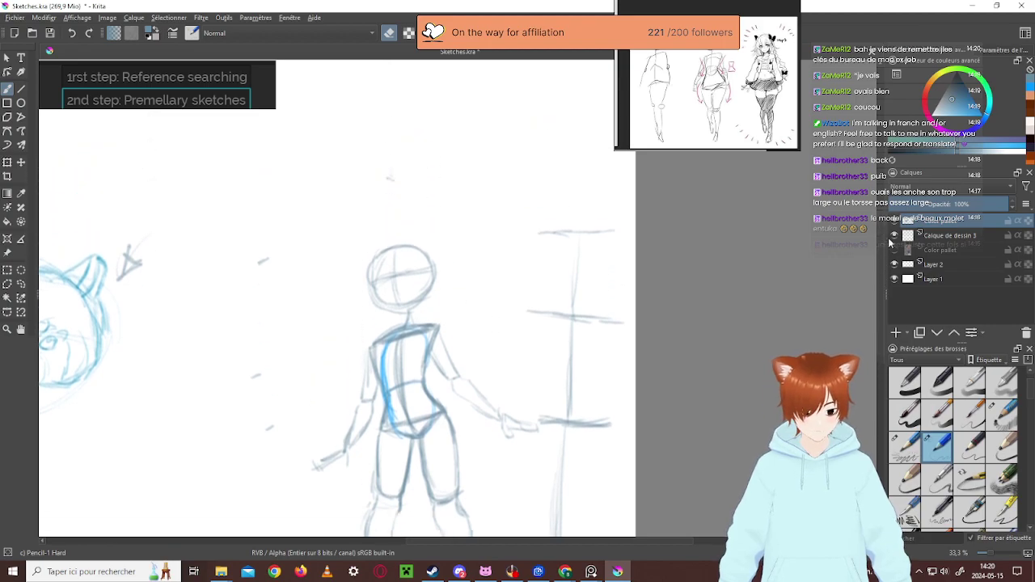
{"action": "scroll", "coordinate": [897, 267], "scroll_direction": "down", "scroll_amount": 5}
{"action": "scroll", "coordinate": [931, 300], "scroll_direction": "up", "scroll_amount": 3}
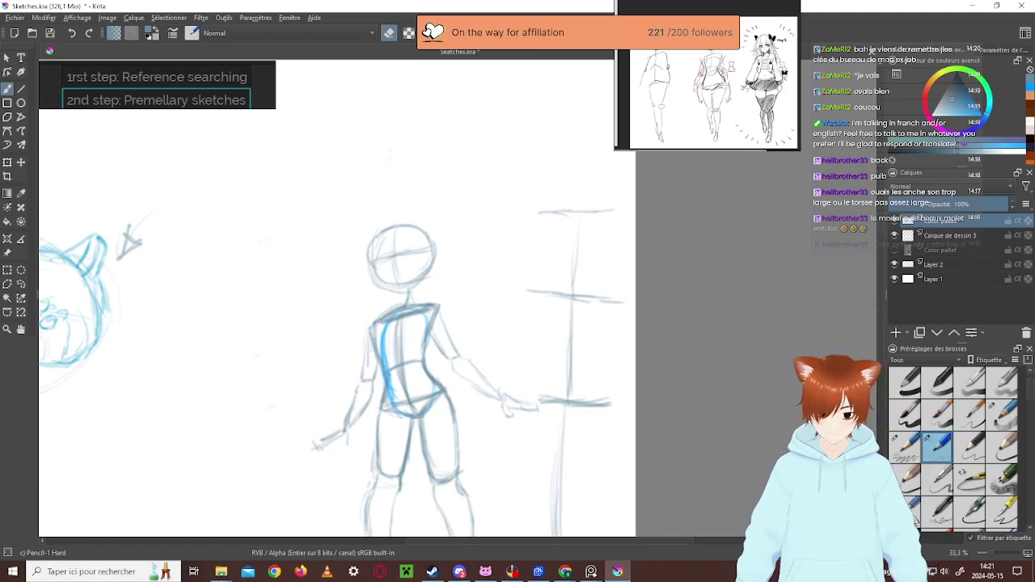
Sketch a tall bean-shaped torso in the empty area between the head sketch and the figure, with a curved line across its lower half
{"action": "scroll", "coordinate": [336, 323], "scroll_direction": "down", "scroll_amount": 3}
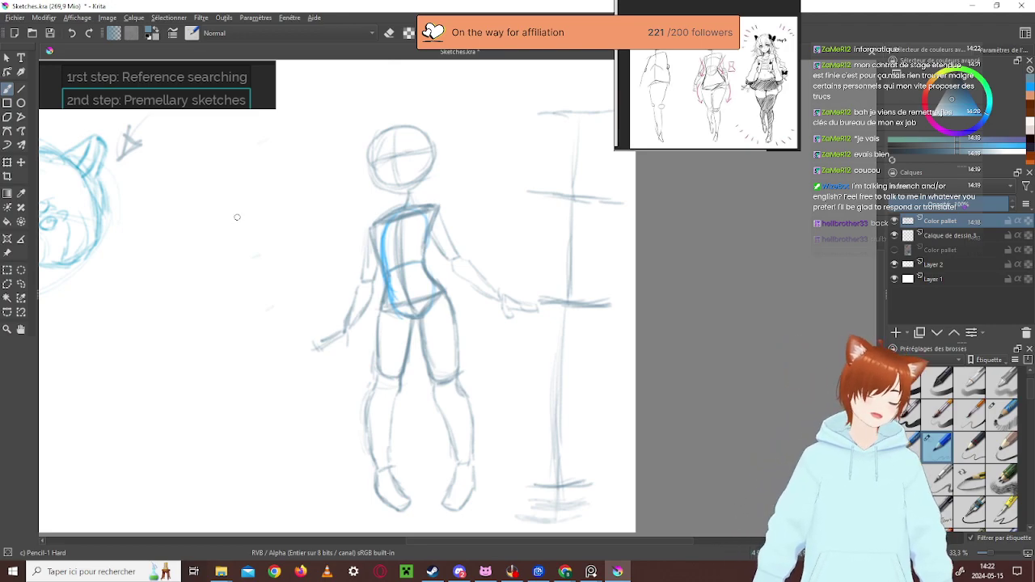
{"action": "left_click_drag", "start_coordinate": [212, 222], "coordinate": [204, 288]}
{"action": "mouse_move", "coordinate": [206, 243]}
{"action": "left_mouse_down"}
{"action": "mouse_move", "coordinate": [208, 218]}
{"action": "mouse_move", "coordinate": [208, 305]}
{"action": "left_mouse_up"}
{"action": "mouse_move", "coordinate": [202, 220]}
{"action": "left_mouse_down"}
{"action": "mouse_move", "coordinate": [200, 293]}
{"action": "mouse_move", "coordinate": [213, 308]}
{"action": "left_mouse_up"}
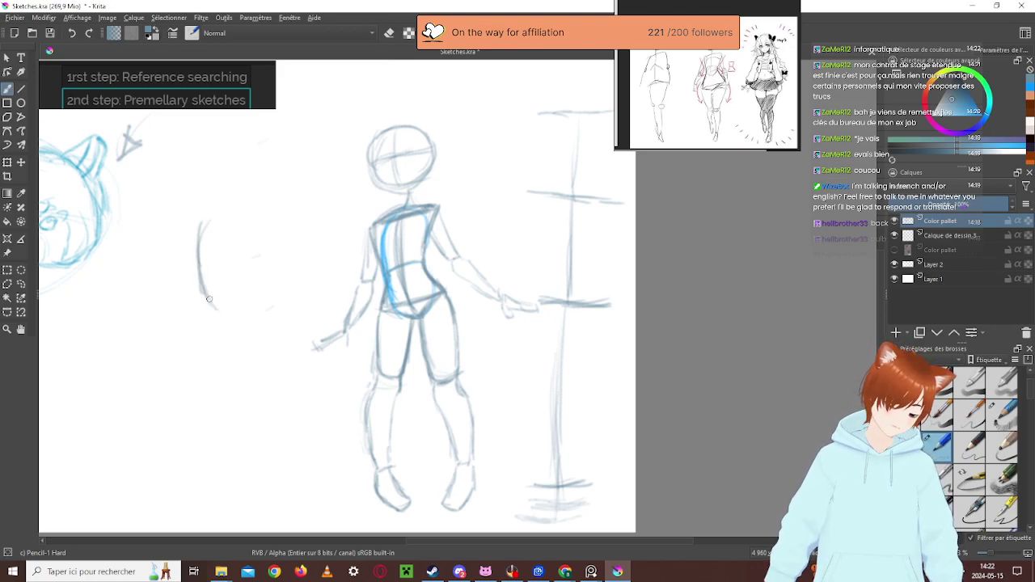
{"action": "mouse_move", "coordinate": [209, 214]}
{"action": "left_mouse_down"}
{"action": "mouse_move", "coordinate": [242, 230]}
{"action": "mouse_move", "coordinate": [242, 305]}
{"action": "mouse_move", "coordinate": [247, 279]}
{"action": "mouse_move", "coordinate": [226, 260]}
{"action": "left_mouse_up"}
{"action": "mouse_move", "coordinate": [213, 305]}
{"action": "left_mouse_down"}
{"action": "mouse_move", "coordinate": [203, 282]}
{"action": "mouse_move", "coordinate": [214, 271]}
{"action": "mouse_move", "coordinate": [239, 298]}
{"action": "mouse_move", "coordinate": [215, 303]}
{"action": "mouse_move", "coordinate": [250, 292]}
{"action": "mouse_move", "coordinate": [247, 247]}
{"action": "left_mouse_up"}
{"action": "mouse_move", "coordinate": [246, 288]}
{"action": "left_mouse_down"}
{"action": "mouse_move", "coordinate": [253, 236]}
{"action": "mouse_move", "coordinate": [246, 285]}
{"action": "mouse_move", "coordinate": [248, 234]}
{"action": "mouse_move", "coordinate": [236, 210]}
{"action": "mouse_move", "coordinate": [199, 225]}
{"action": "mouse_move", "coordinate": [210, 310]}
{"action": "mouse_move", "coordinate": [206, 302]}
{"action": "mouse_move", "coordinate": [249, 303]}
{"action": "left_mouse_up"}
{"action": "mouse_move", "coordinate": [212, 217]}
{"action": "left_mouse_down"}
{"action": "mouse_move", "coordinate": [203, 225]}
{"action": "mouse_move", "coordinate": [224, 212]}
{"action": "mouse_move", "coordinate": [240, 224]}
{"action": "left_mouse_up"}
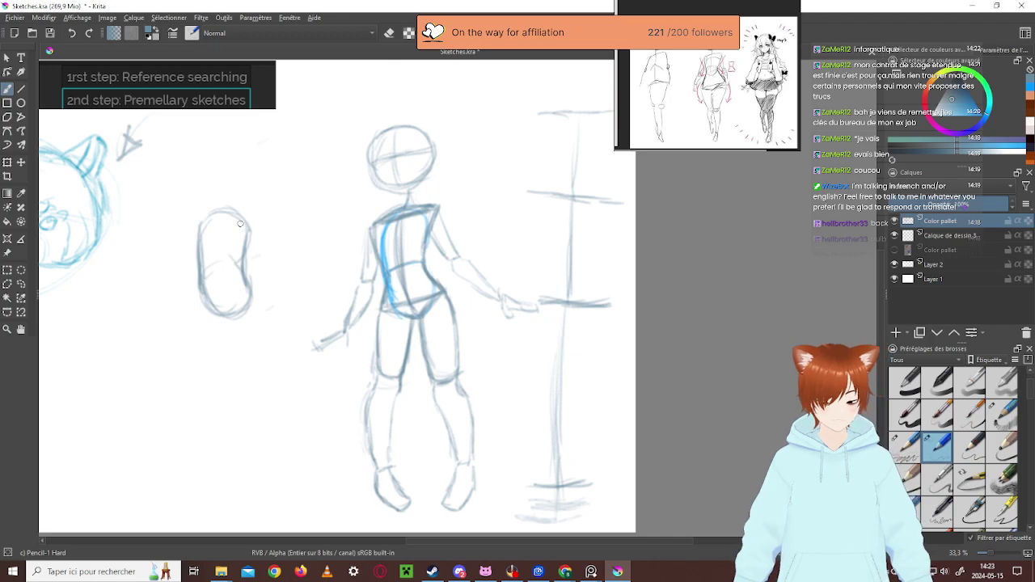
{"action": "mouse_move", "coordinate": [216, 267]}
{"action": "left_mouse_down"}
{"action": "mouse_move", "coordinate": [241, 267]}
{"action": "mouse_move", "coordinate": [198, 263]}
{"action": "left_mouse_up"}
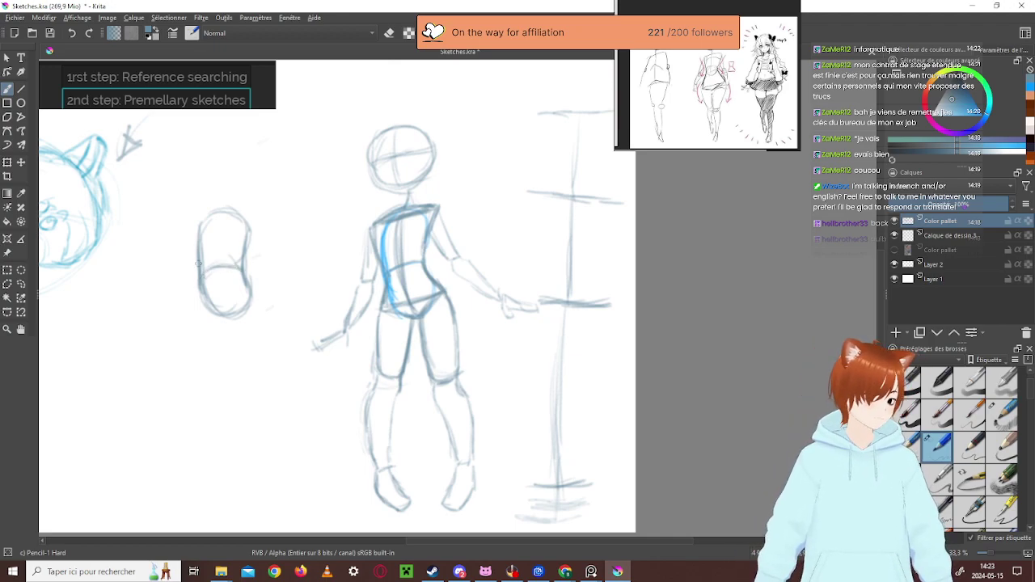
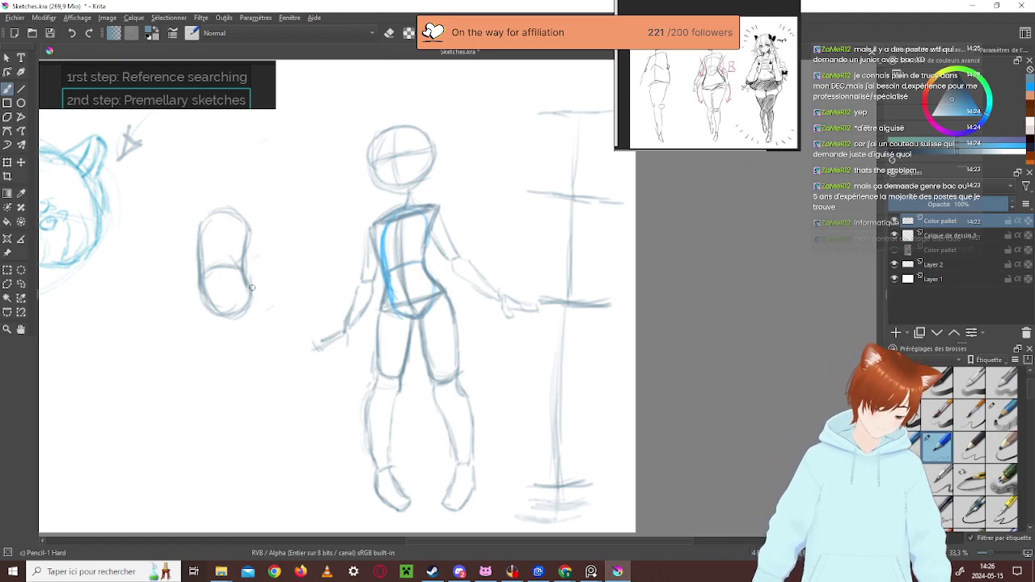
Add outward-flaring hip lines to both sides of the bean torso and close them with a shallow V-shaped pelvis base
{"action": "left_click_drag", "start_coordinate": [196, 279], "coordinate": [191, 305]}
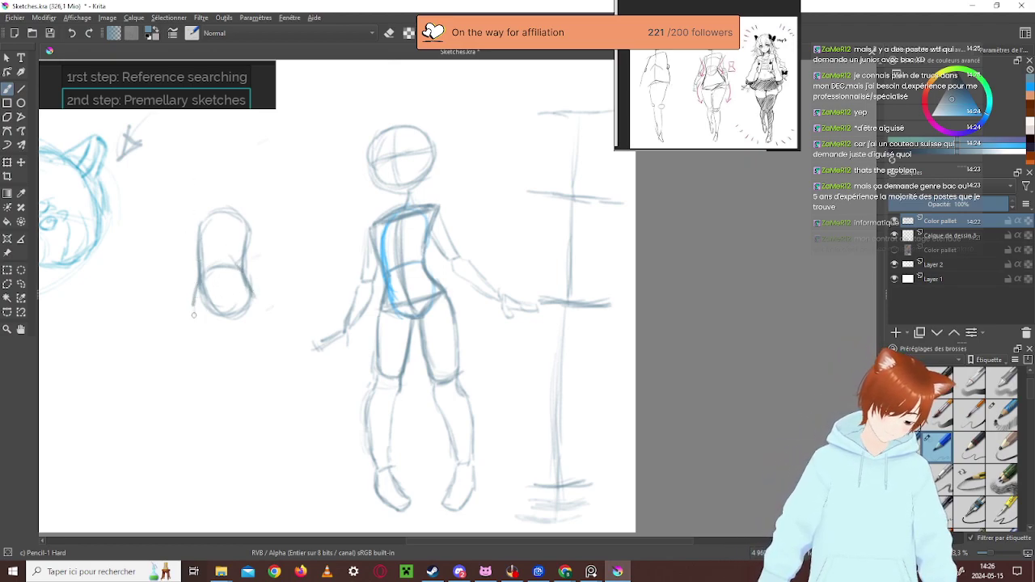
{"action": "left_click_drag", "start_coordinate": [250, 282], "coordinate": [260, 302]}
{"action": "left_click_drag", "start_coordinate": [197, 287], "coordinate": [192, 305]}
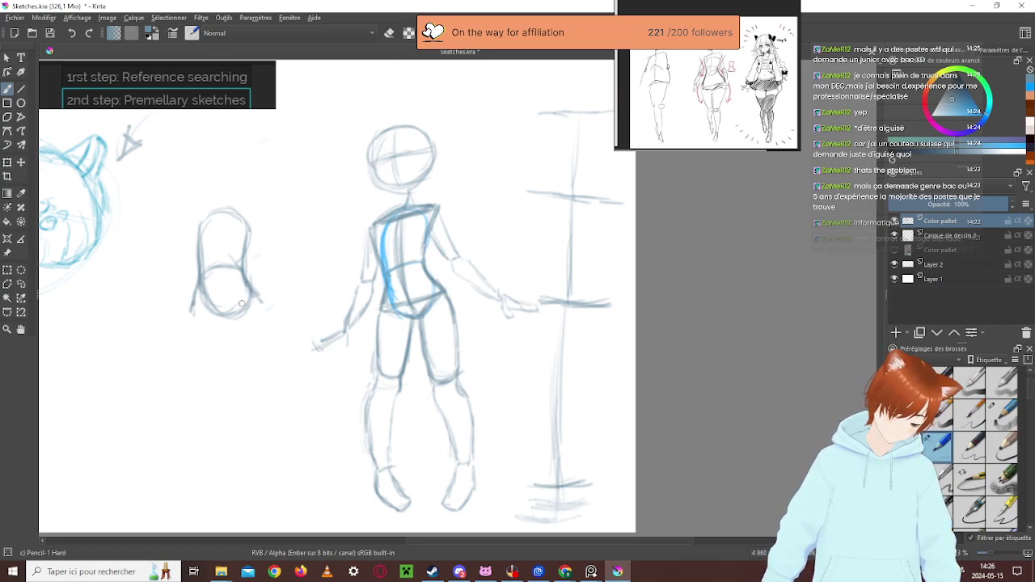
{"action": "left_click_drag", "start_coordinate": [220, 313], "coordinate": [264, 307]}
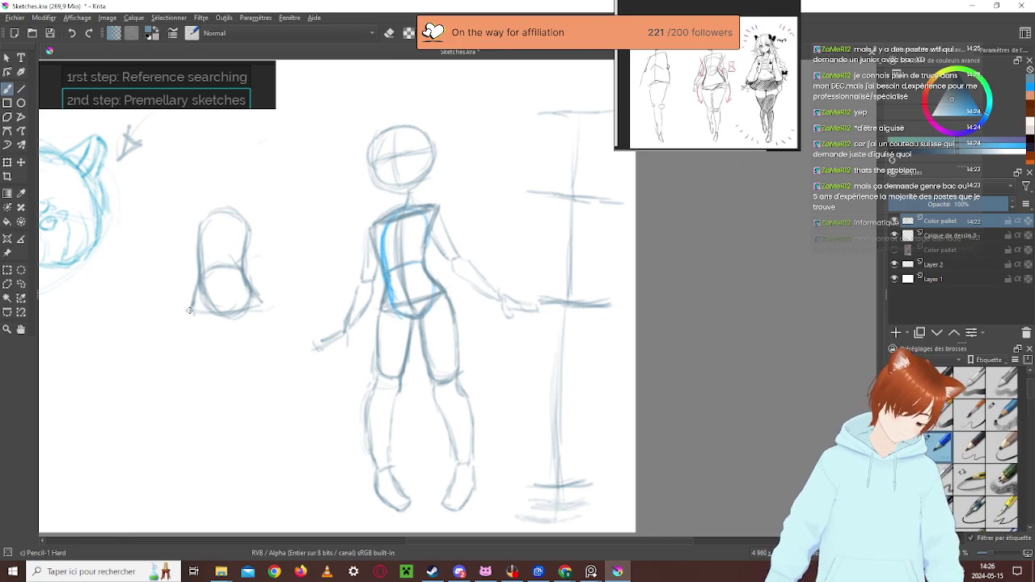
{"action": "mouse_move", "coordinate": [194, 312]}
{"action": "left_mouse_down"}
{"action": "mouse_move", "coordinate": [260, 319]}
{"action": "mouse_move", "coordinate": [256, 314]}
{"action": "left_mouse_up"}
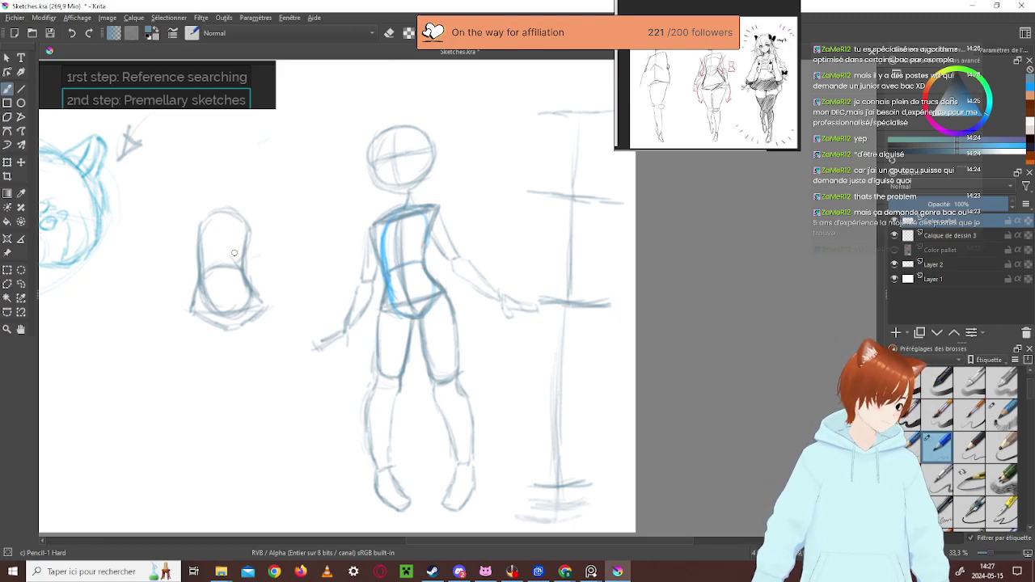
Flare the upper sides of the bean torso outward to form the chest and join them with a shoulder line across its top
{"action": "mouse_move", "coordinate": [254, 224]}
{"action": "left_mouse_down"}
{"action": "mouse_move", "coordinate": [250, 261]}
{"action": "mouse_move", "coordinate": [194, 241]}
{"action": "mouse_move", "coordinate": [194, 212]}
{"action": "left_mouse_up"}
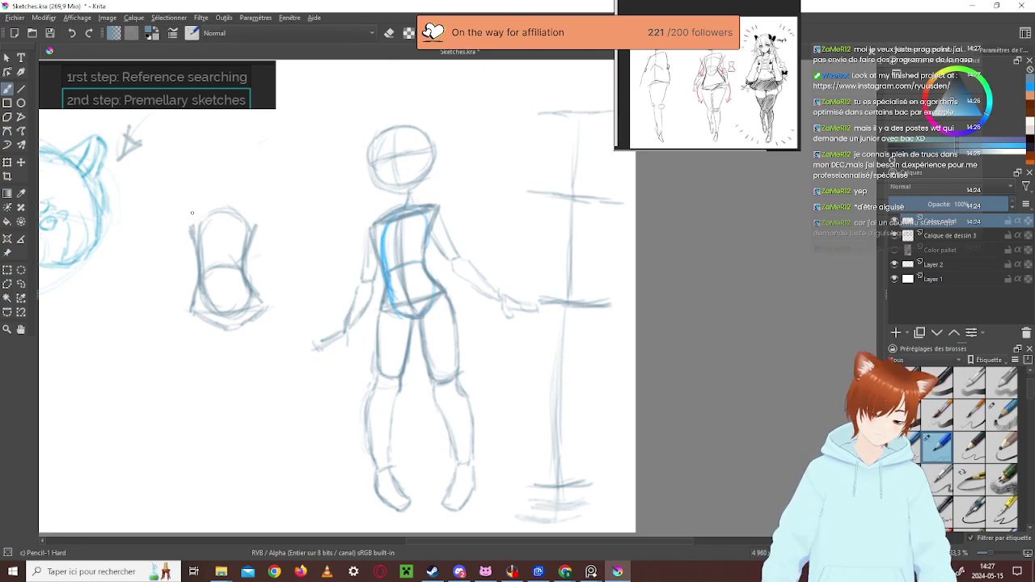
{"action": "mouse_move", "coordinate": [197, 208]}
{"action": "left_mouse_down"}
{"action": "mouse_move", "coordinate": [232, 204]}
{"action": "mouse_move", "coordinate": [186, 209]}
{"action": "left_mouse_up"}
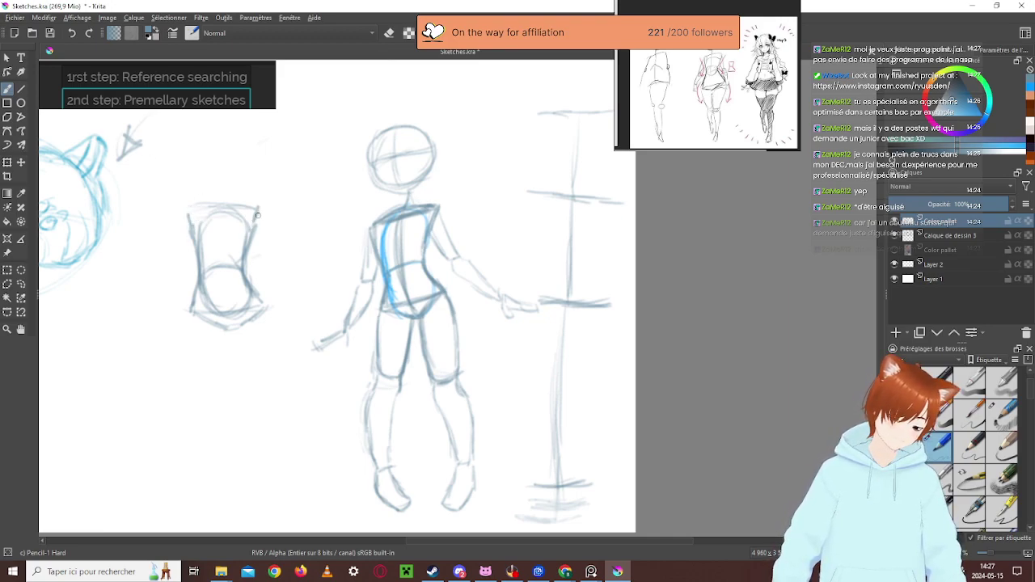
{"action": "mouse_move", "coordinate": [241, 212]}
{"action": "left_mouse_down"}
{"action": "mouse_move", "coordinate": [192, 213]}
{"action": "mouse_move", "coordinate": [230, 200]}
{"action": "mouse_move", "coordinate": [230, 201]}
{"action": "left_mouse_up"}
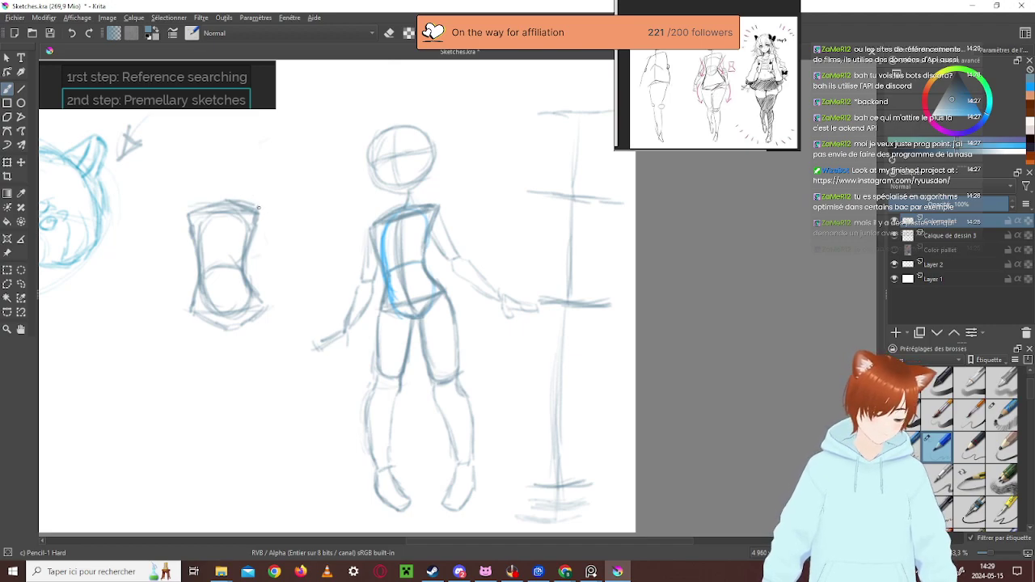
Sketch both upper arms sloping outward from the shoulders of the side-study torso and ending at the elbows
{"action": "left_click_drag", "start_coordinate": [258, 207], "coordinate": [272, 246]}
{"action": "left_click_drag", "start_coordinate": [266, 212], "coordinate": [273, 271]}
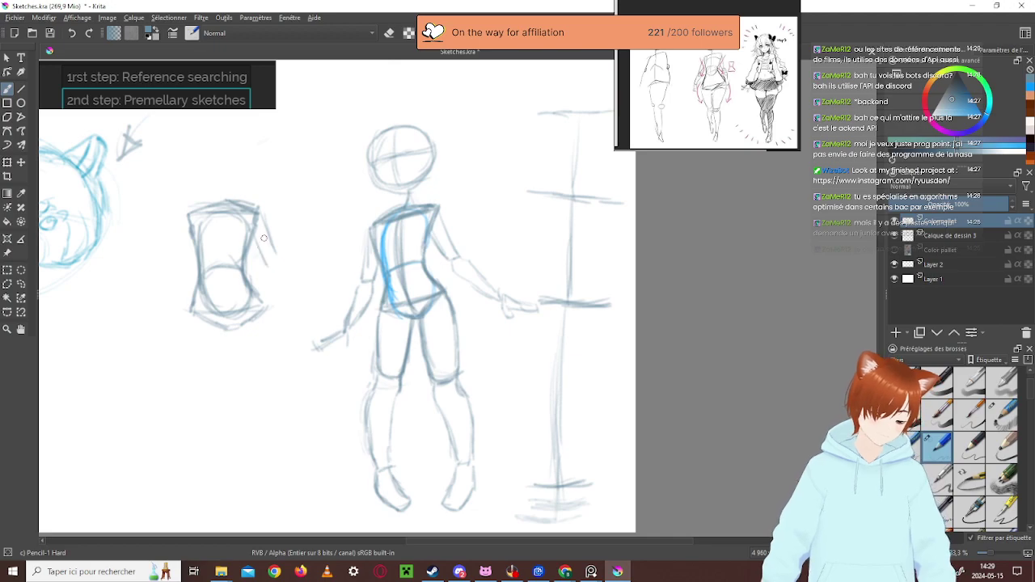
{"action": "left_click_drag", "start_coordinate": [264, 223], "coordinate": [277, 255]}
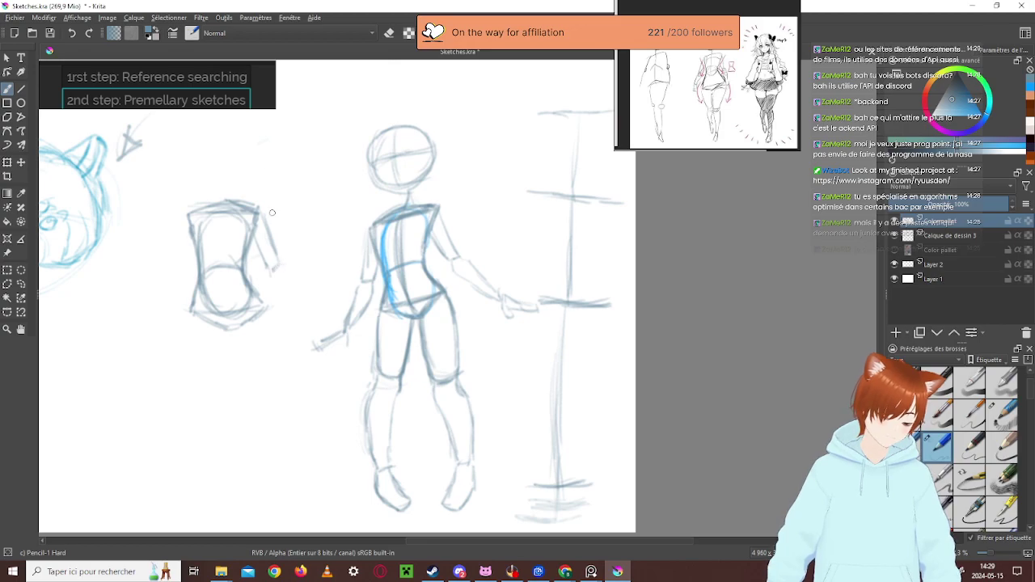
{"action": "left_click_drag", "start_coordinate": [185, 221], "coordinate": [170, 250]}
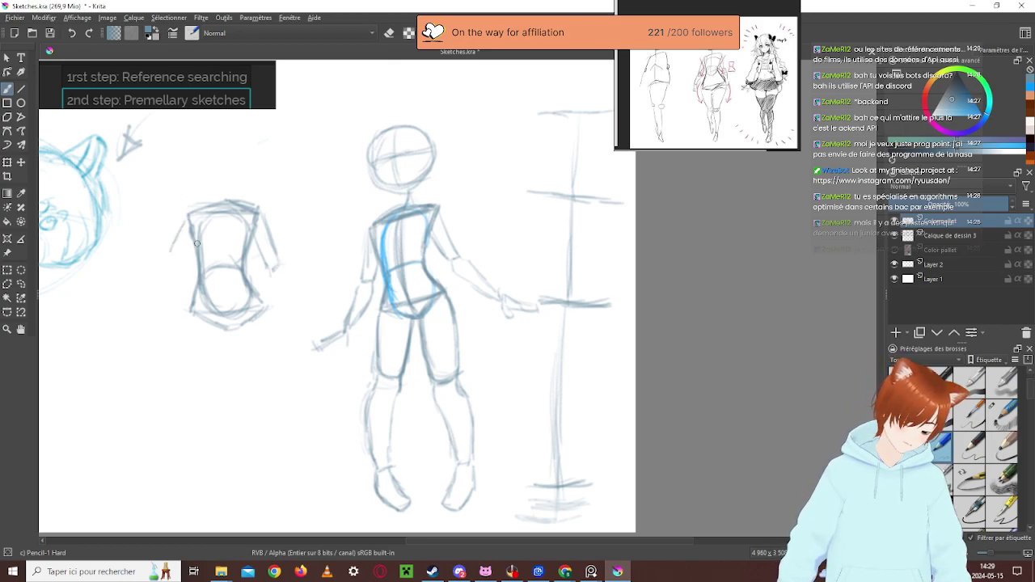
{"action": "left_click_drag", "start_coordinate": [191, 213], "coordinate": [170, 246]}
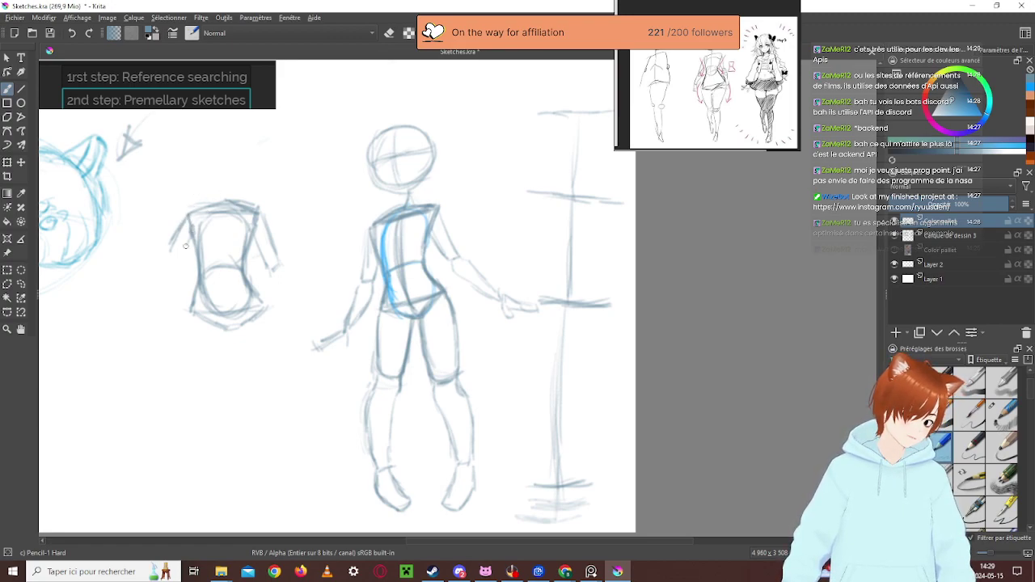
{"action": "left_click_drag", "start_coordinate": [180, 233], "coordinate": [163, 259]}
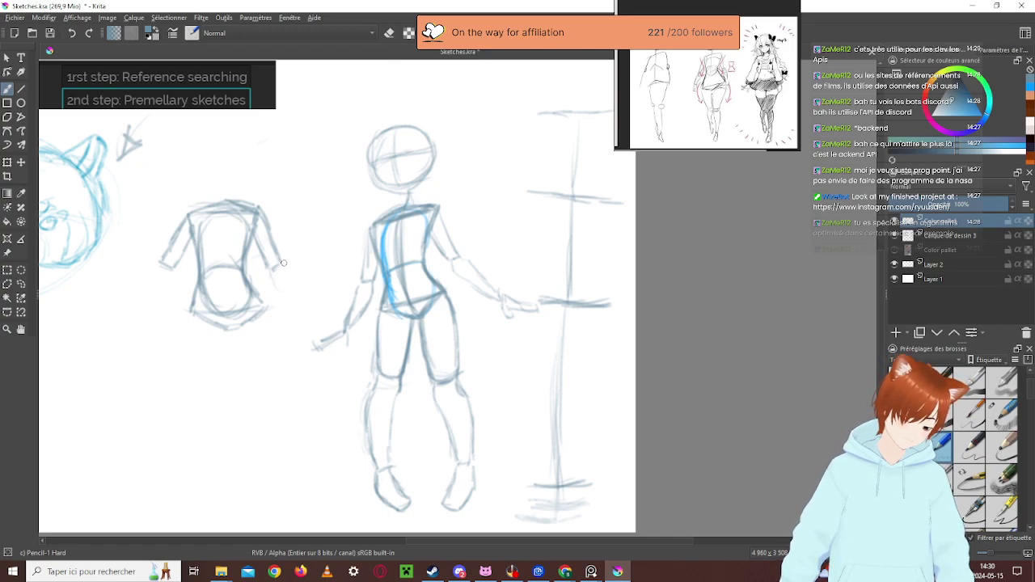
Add tapering forearms below both elbows of the side-study figure, angled outward past the hips
{"action": "mouse_move", "coordinate": [288, 272]}
{"action": "left_mouse_down"}
{"action": "mouse_move", "coordinate": [295, 297]}
{"action": "mouse_move", "coordinate": [277, 283]}
{"action": "mouse_move", "coordinate": [290, 308]}
{"action": "left_mouse_up"}
{"action": "mouse_move", "coordinate": [272, 273]}
{"action": "left_mouse_down"}
{"action": "mouse_move", "coordinate": [288, 298]}
{"action": "mouse_move", "coordinate": [285, 267]}
{"action": "mouse_move", "coordinate": [298, 309]}
{"action": "left_mouse_up"}
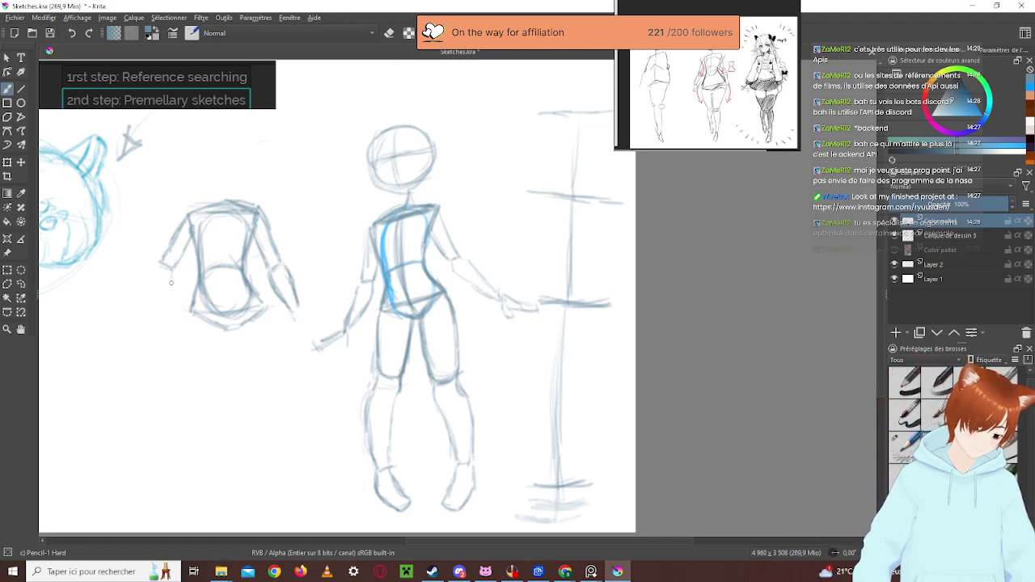
{"action": "left_click_drag", "start_coordinate": [170, 273], "coordinate": [154, 306]}
{"action": "left_click_drag", "start_coordinate": [157, 256], "coordinate": [153, 264]}
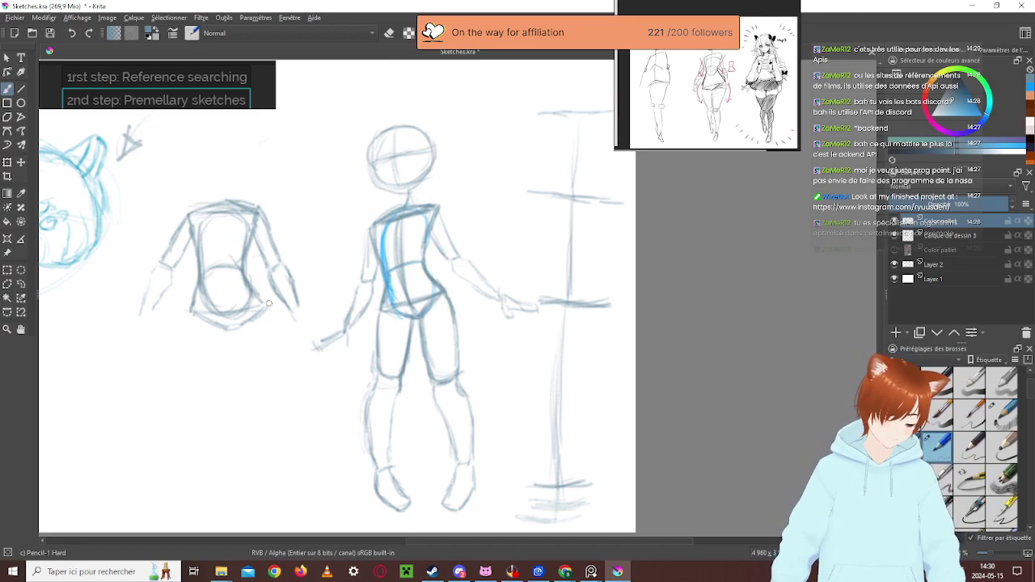
Draw both thighs of the side-study figure from the pelvis down and close them with rounded knee ends
{"action": "mouse_move", "coordinate": [264, 296]}
{"action": "left_mouse_down"}
{"action": "mouse_move", "coordinate": [273, 358]}
{"action": "mouse_move", "coordinate": [245, 372]}
{"action": "mouse_move", "coordinate": [247, 388]}
{"action": "left_mouse_up"}
{"action": "left_click_drag", "start_coordinate": [236, 329], "coordinate": [241, 379]}
{"action": "left_click_drag", "start_coordinate": [270, 335], "coordinate": [272, 381]}
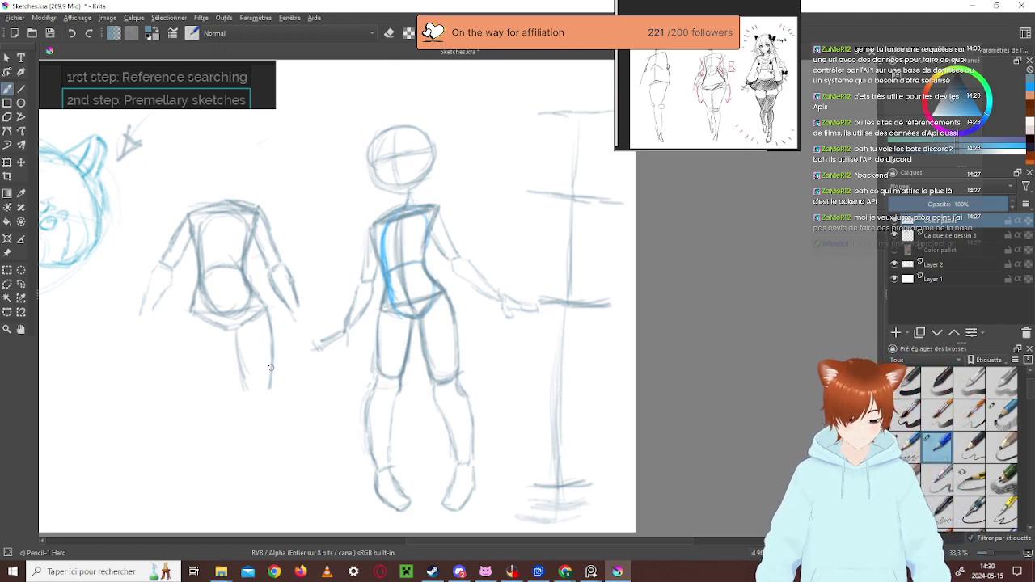
{"action": "mouse_move", "coordinate": [191, 311]}
{"action": "left_mouse_down"}
{"action": "mouse_move", "coordinate": [186, 340]}
{"action": "mouse_move", "coordinate": [220, 384]}
{"action": "left_mouse_up"}
{"action": "left_click_drag", "start_coordinate": [221, 340], "coordinate": [218, 398]}
{"action": "left_click_drag", "start_coordinate": [190, 318], "coordinate": [207, 396]}
{"action": "left_click_drag", "start_coordinate": [250, 317], "coordinate": [269, 393]}
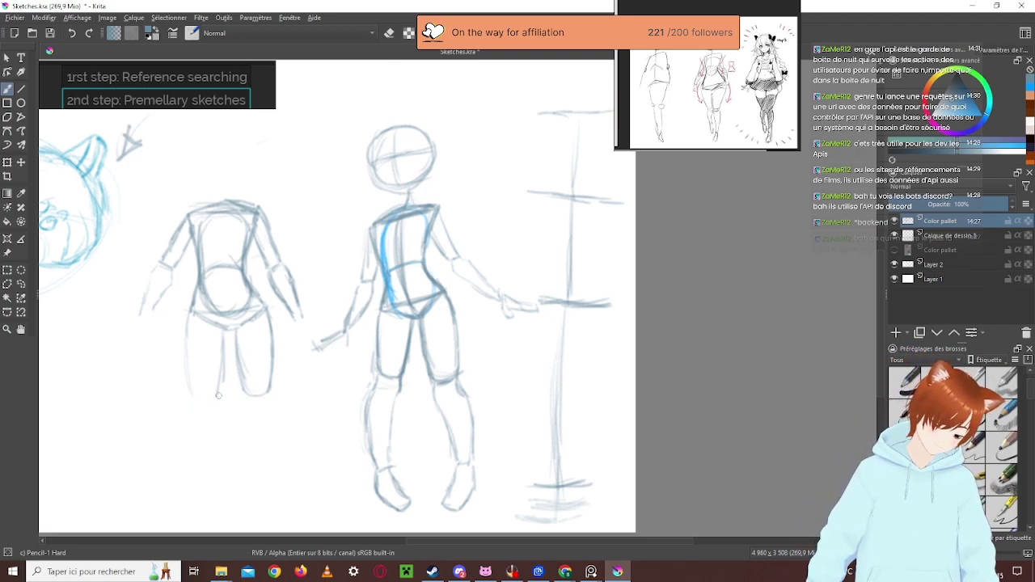
{"action": "left_click_drag", "start_coordinate": [193, 392], "coordinate": [215, 395]}
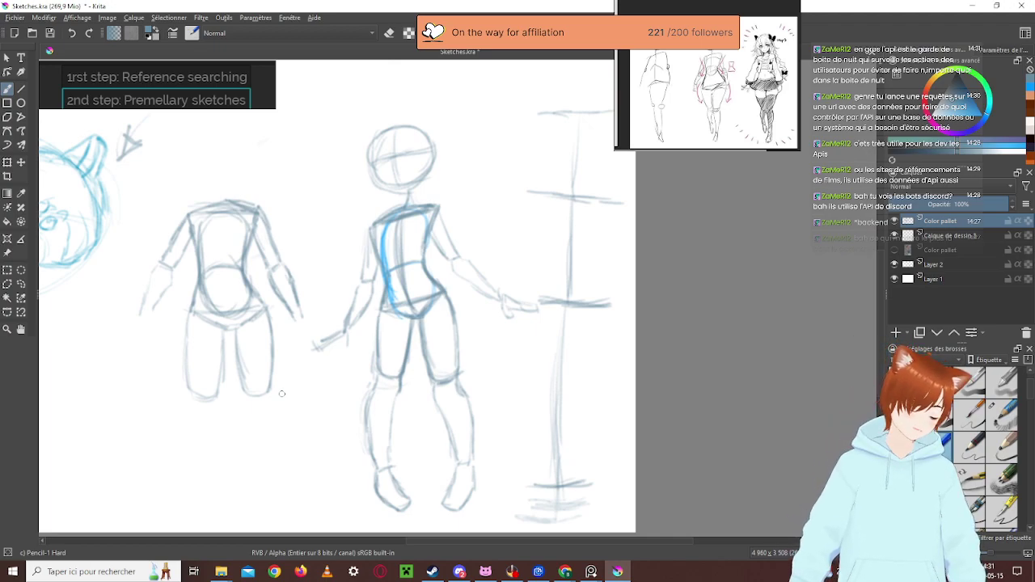
Sketch both lower legs beneath the thighs of the side-study figure, with curved calves narrowing toward the ankles
{"action": "mouse_move", "coordinate": [250, 414]}
{"action": "left_mouse_down"}
{"action": "mouse_move", "coordinate": [254, 455]}
{"action": "mouse_move", "coordinate": [273, 411]}
{"action": "mouse_move", "coordinate": [270, 466]}
{"action": "left_mouse_up"}
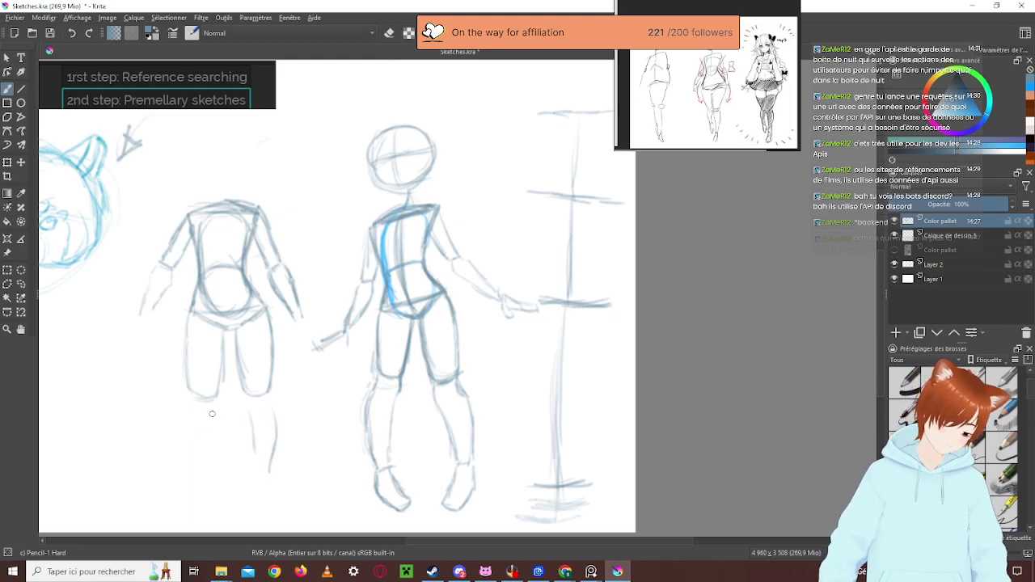
{"action": "left_click_drag", "start_coordinate": [213, 413], "coordinate": [211, 461]}
{"action": "left_click_drag", "start_coordinate": [187, 419], "coordinate": [200, 466]}
{"action": "left_click_drag", "start_coordinate": [188, 424], "coordinate": [200, 477]}
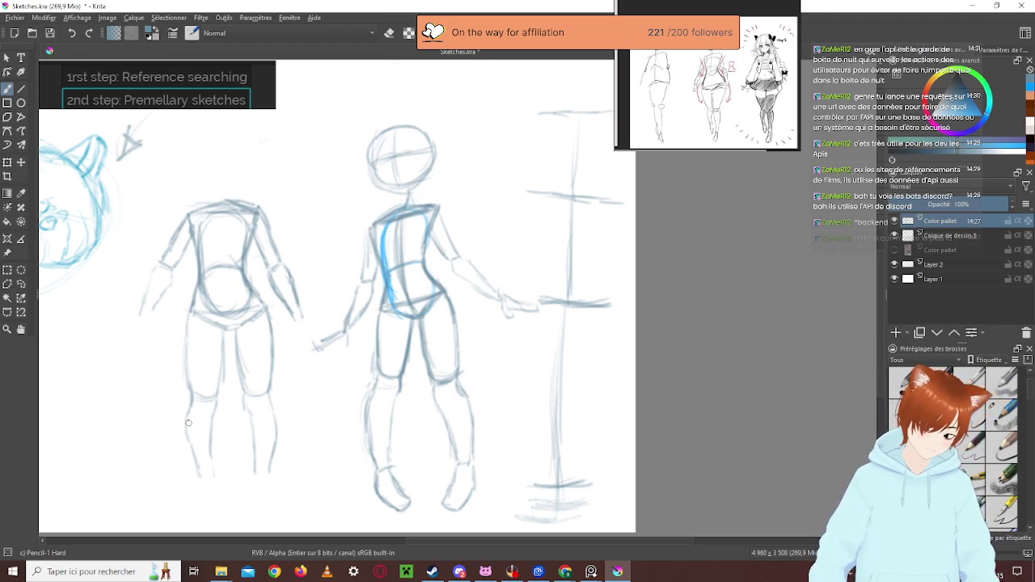
{"action": "left_click_drag", "start_coordinate": [189, 427], "coordinate": [197, 473]}
{"action": "left_click_drag", "start_coordinate": [274, 406], "coordinate": [272, 470]}
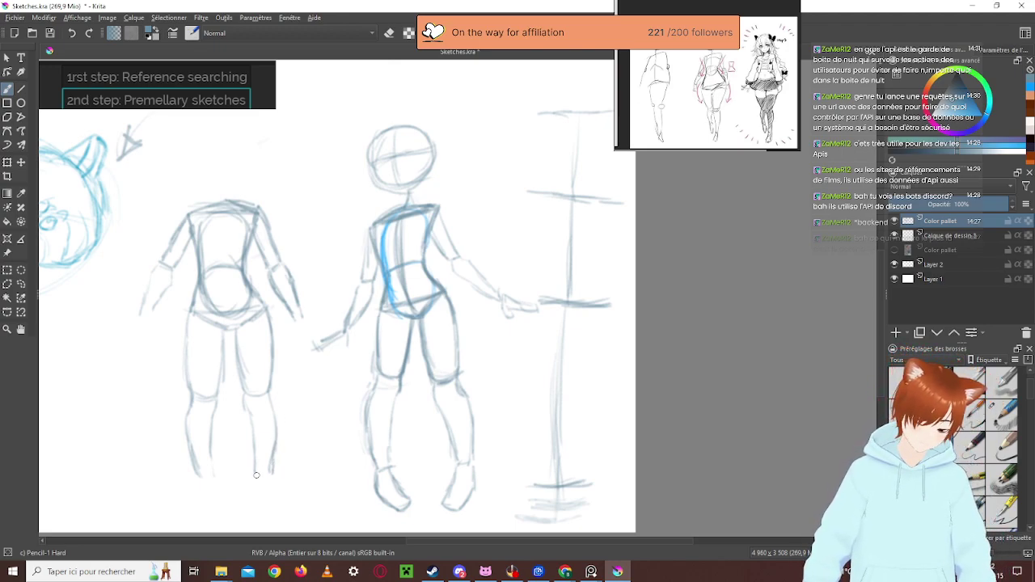
Close the ankles of the side-study figure and draw two pointed feet angled toward each other
{"action": "mouse_move", "coordinate": [197, 480]}
{"action": "left_mouse_down"}
{"action": "mouse_move", "coordinate": [215, 476]}
{"action": "mouse_move", "coordinate": [240, 503]}
{"action": "left_mouse_up"}
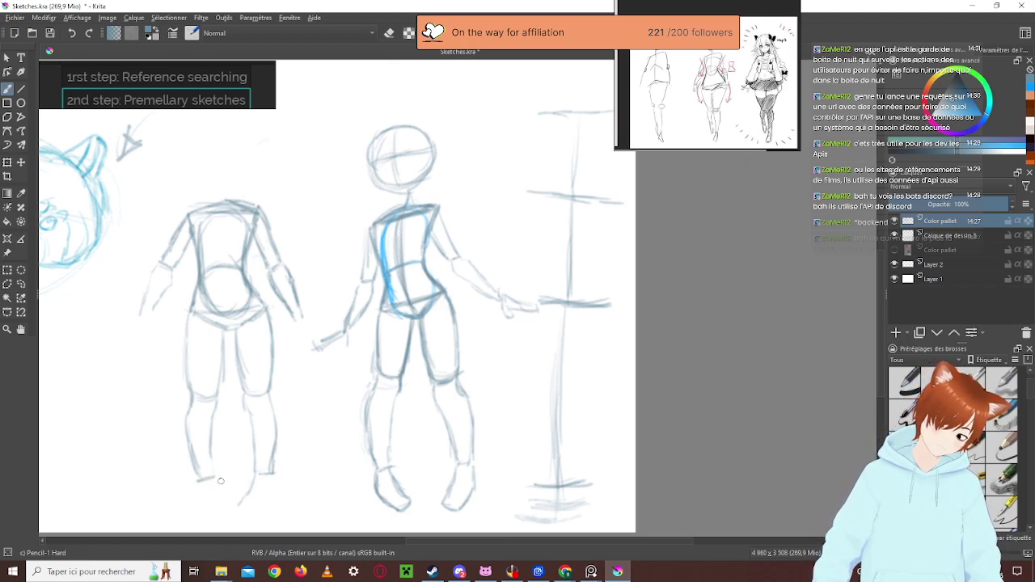
{"action": "left_click_drag", "start_coordinate": [218, 482], "coordinate": [232, 501]}
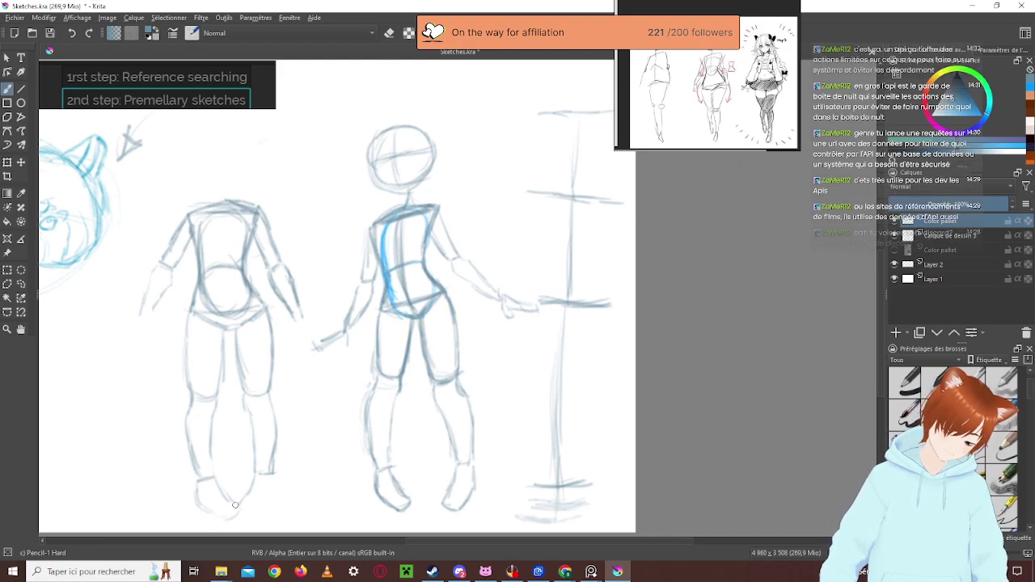
{"action": "mouse_move", "coordinate": [274, 474]}
{"action": "left_mouse_down"}
{"action": "mouse_move", "coordinate": [273, 501]}
{"action": "mouse_move", "coordinate": [251, 520]}
{"action": "mouse_move", "coordinate": [252, 508]}
{"action": "mouse_move", "coordinate": [232, 507]}
{"action": "mouse_move", "coordinate": [276, 503]}
{"action": "left_mouse_up"}
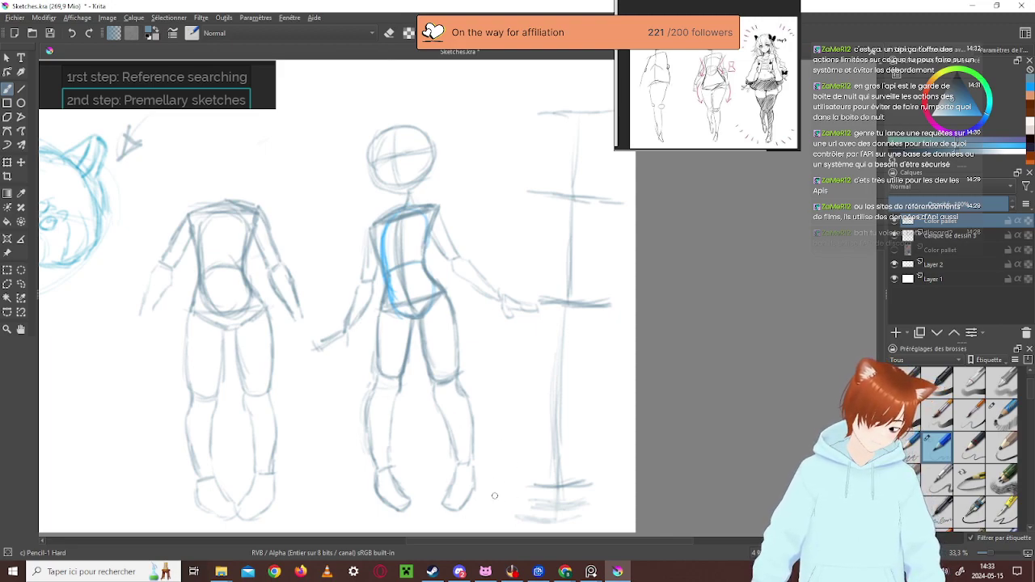
Retrace the lower part of the vertical proportion guide and write a small A beside the main figure's head
{"action": "mouse_move", "coordinate": [529, 482]}
{"action": "left_mouse_down"}
{"action": "mouse_move", "coordinate": [583, 479]}
{"action": "mouse_move", "coordinate": [560, 381]}
{"action": "left_mouse_up"}
{"action": "left_click_drag", "start_coordinate": [560, 425], "coordinate": [568, 309]}
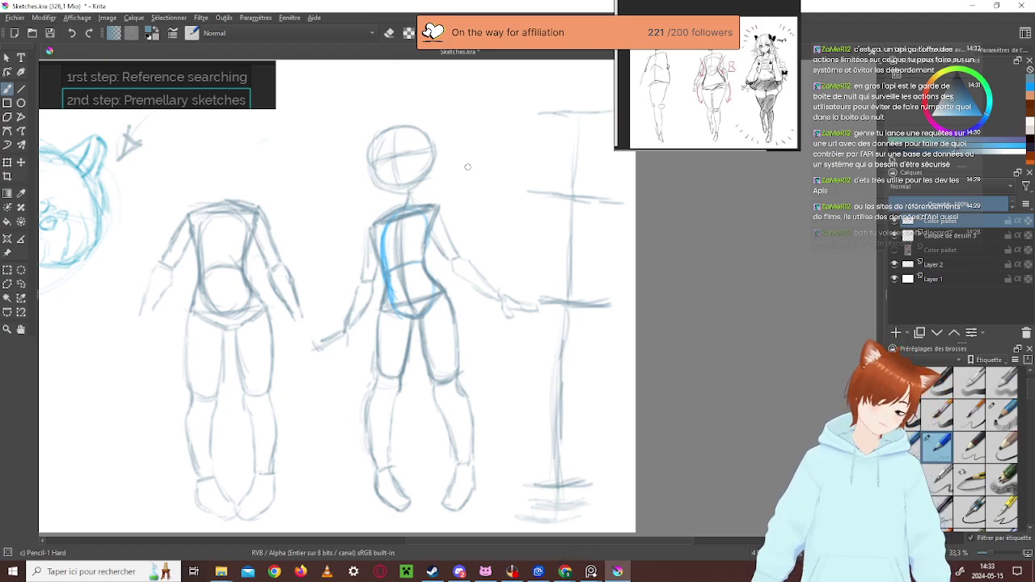
{"action": "left_click_drag", "start_coordinate": [467, 159], "coordinate": [472, 148]}
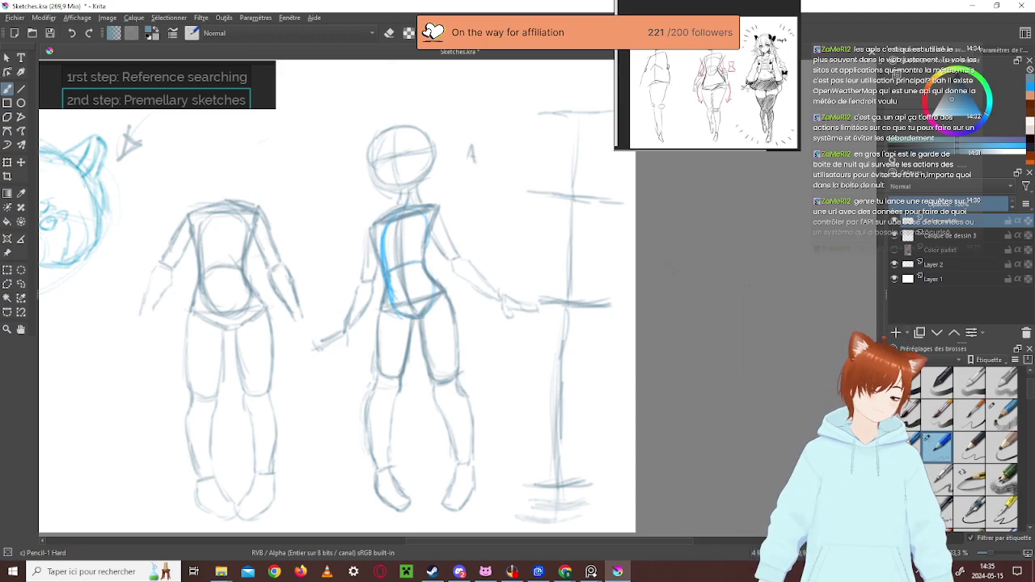
Sketch a large loose circle for a new head study in the empty canvas area above the torso study
{"action": "left_click_drag", "start_coordinate": [348, 178], "coordinate": [394, 269]}
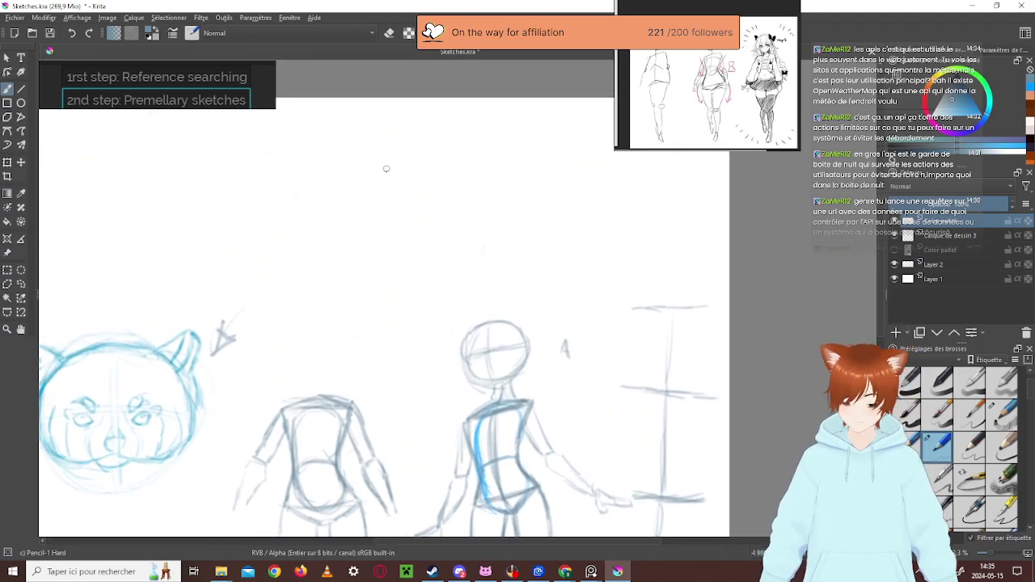
{"action": "mouse_move", "coordinate": [317, 181]}
{"action": "left_mouse_down"}
{"action": "mouse_move", "coordinate": [338, 259]}
{"action": "mouse_move", "coordinate": [314, 199]}
{"action": "left_mouse_up"}
{"action": "mouse_move", "coordinate": [376, 142]}
{"action": "left_mouse_down"}
{"action": "mouse_move", "coordinate": [338, 171]}
{"action": "mouse_move", "coordinate": [333, 218]}
{"action": "left_mouse_up"}
{"action": "mouse_move", "coordinate": [396, 272]}
{"action": "left_mouse_down"}
{"action": "mouse_move", "coordinate": [367, 264]}
{"action": "mouse_move", "coordinate": [437, 200]}
{"action": "mouse_move", "coordinate": [403, 156]}
{"action": "left_mouse_up"}
{"action": "left_click_drag", "start_coordinate": [356, 271], "coordinate": [423, 251]}
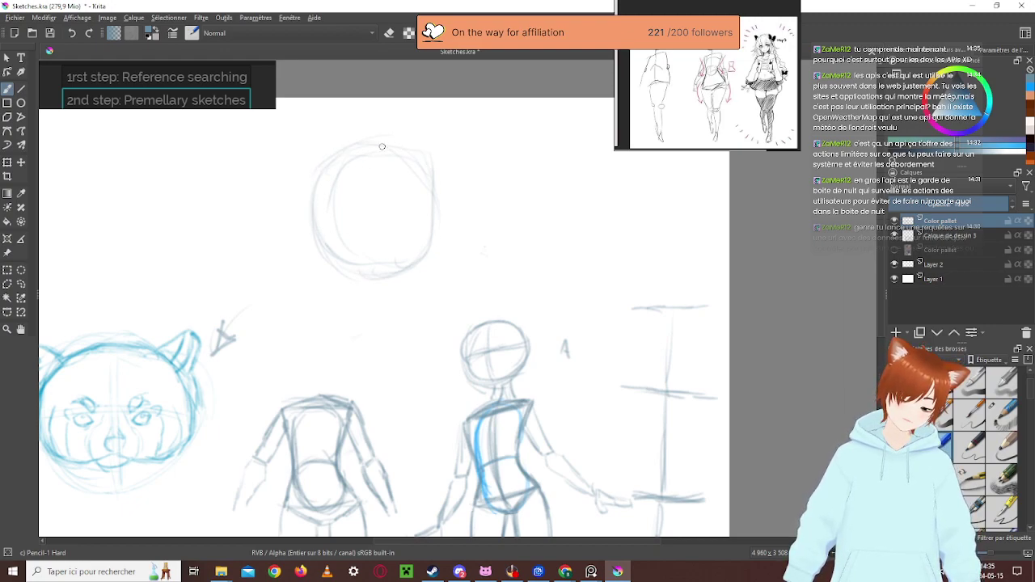
{"action": "left_click_drag", "start_coordinate": [400, 272], "coordinate": [368, 264]}
{"action": "left_click_drag", "start_coordinate": [430, 237], "coordinate": [443, 191]}
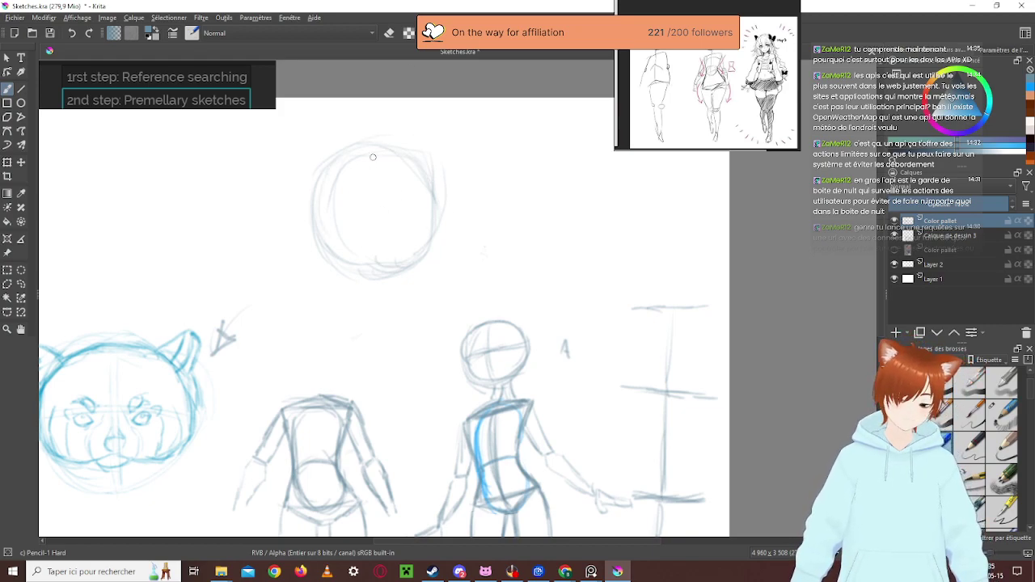
Add a vertical centre line and a horizontal eye line across the large head circle
{"action": "left_click_drag", "start_coordinate": [373, 156], "coordinate": [373, 279]}
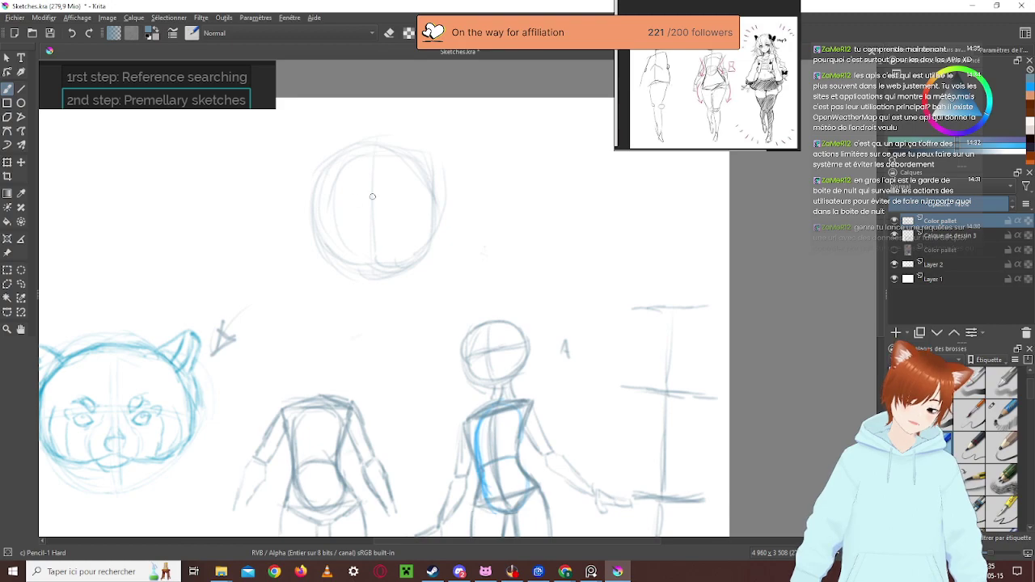
{"action": "left_click_drag", "start_coordinate": [382, 213], "coordinate": [317, 213]}
{"action": "left_click_drag", "start_coordinate": [443, 207], "coordinate": [326, 207]}
{"action": "left_click_drag", "start_coordinate": [396, 208], "coordinate": [301, 209]}
{"action": "left_click_drag", "start_coordinate": [451, 208], "coordinate": [394, 208]}
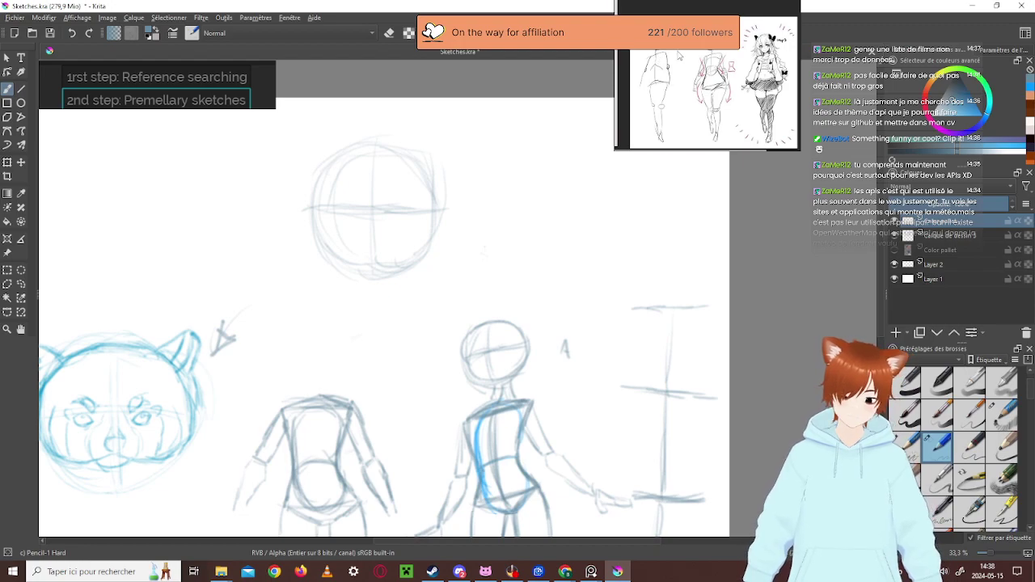
Look through the body reference images on the reference board
{"action": "scroll", "coordinate": [678, 58], "scroll_direction": "down", "scroll_amount": 3}
{"action": "scroll", "coordinate": [677, 63], "scroll_direction": "up", "scroll_amount": 3}
{"action": "scroll", "coordinate": [677, 60], "scroll_direction": "up", "scroll_amount": 3}
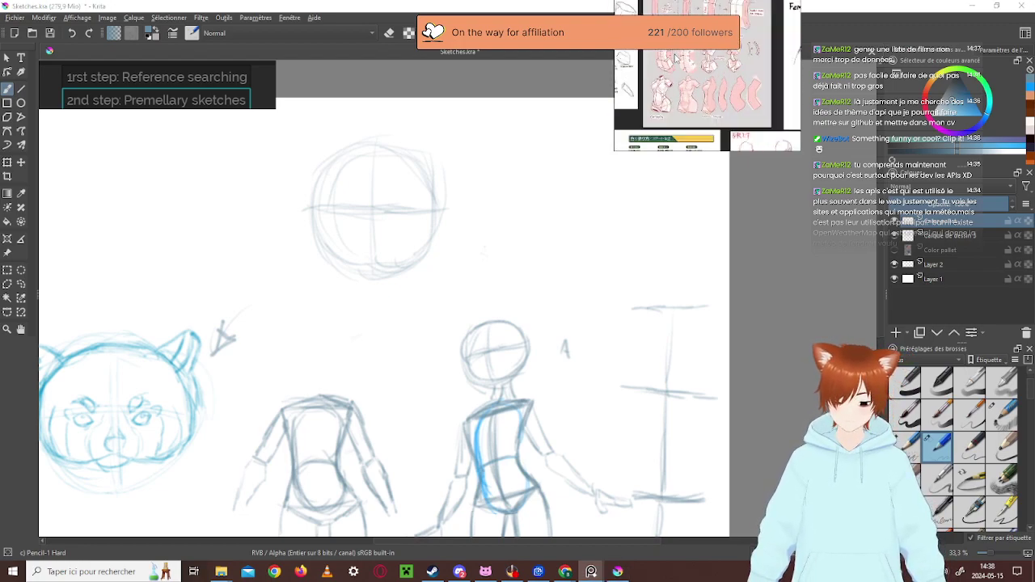
{"action": "scroll", "coordinate": [751, 101], "scroll_direction": "down", "scroll_amount": 5}
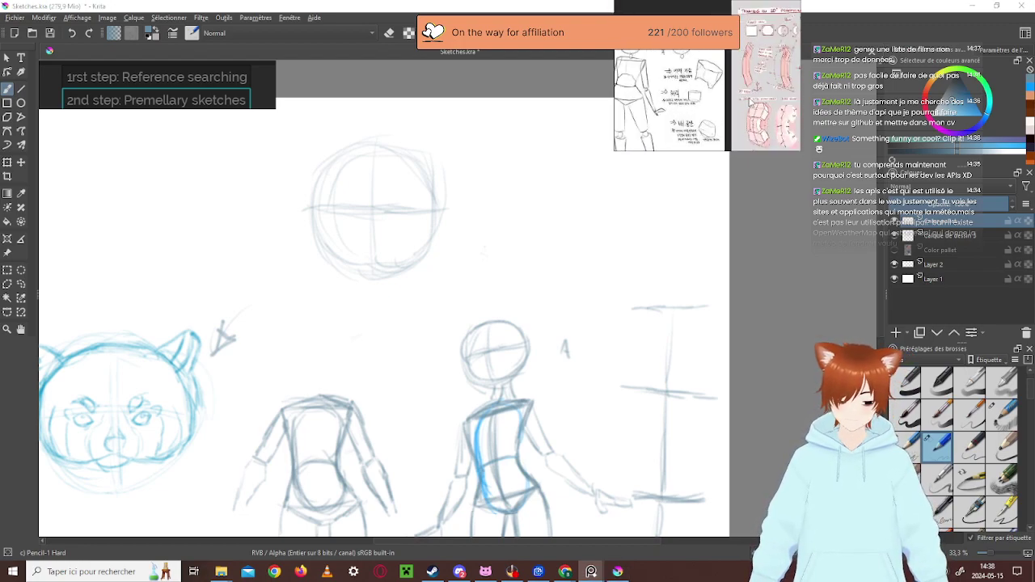
{"action": "scroll", "coordinate": [696, 74], "scroll_direction": "down", "scroll_amount": 5}
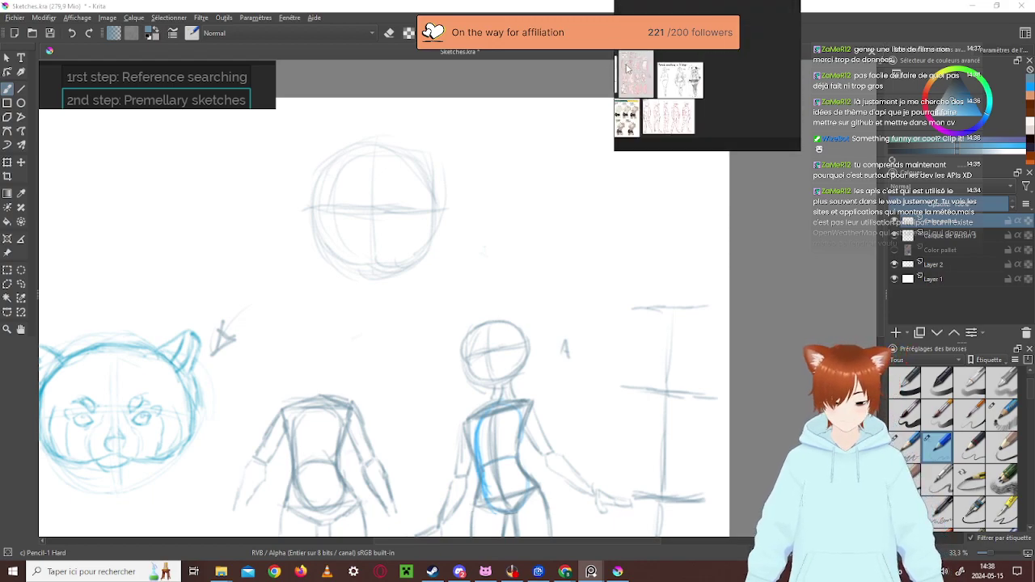
{"action": "left_click_drag", "start_coordinate": [696, 75], "coordinate": [580, 110]}
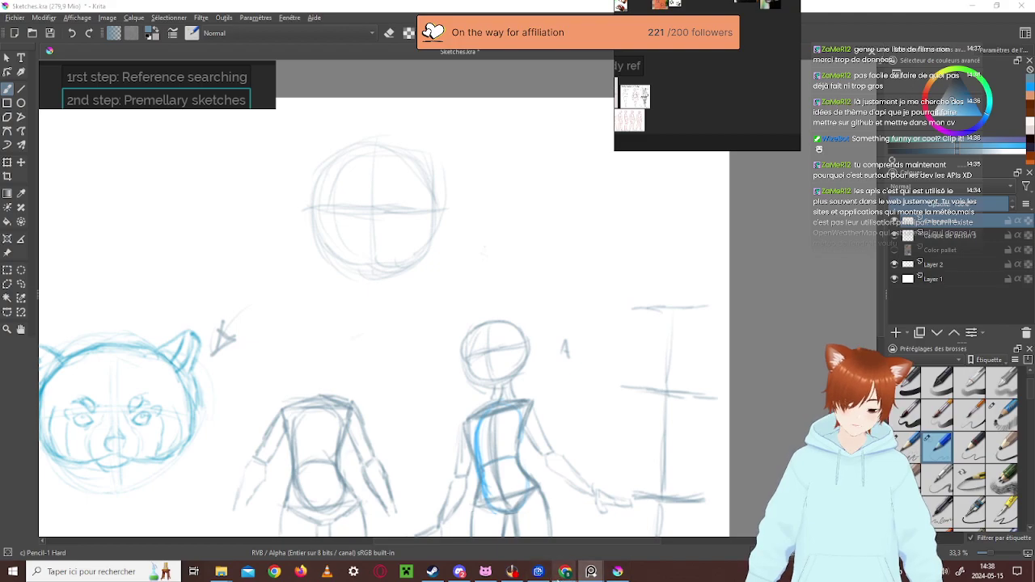
Switch to Chrome and search for "anime face reference" in a new tab, showing the image results
{"action": "mouse_move", "coordinate": [564, 574]}
{"action": "left_click", "coordinate": [621, 528]}
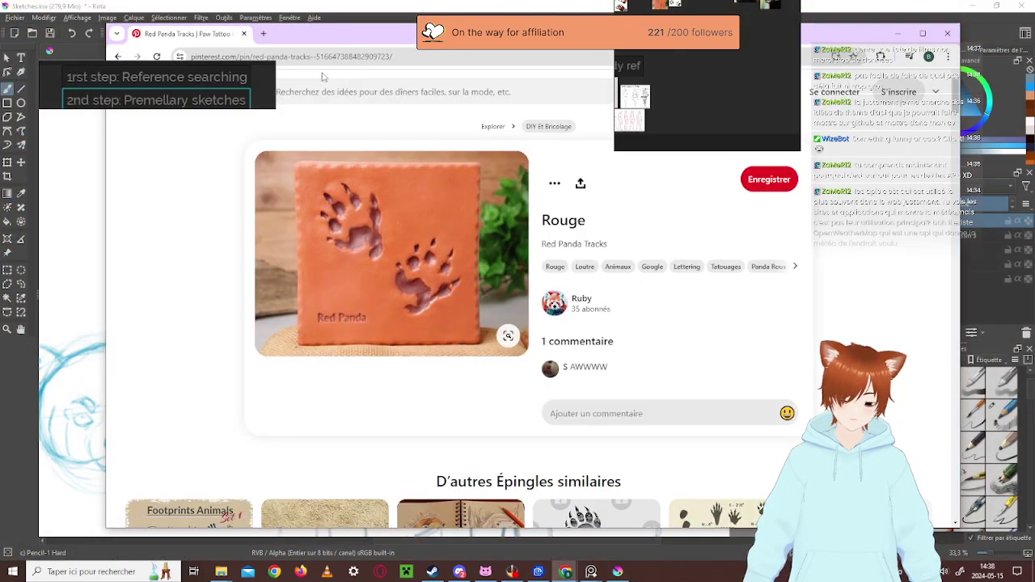
{"action": "left_click", "coordinate": [263, 33]}
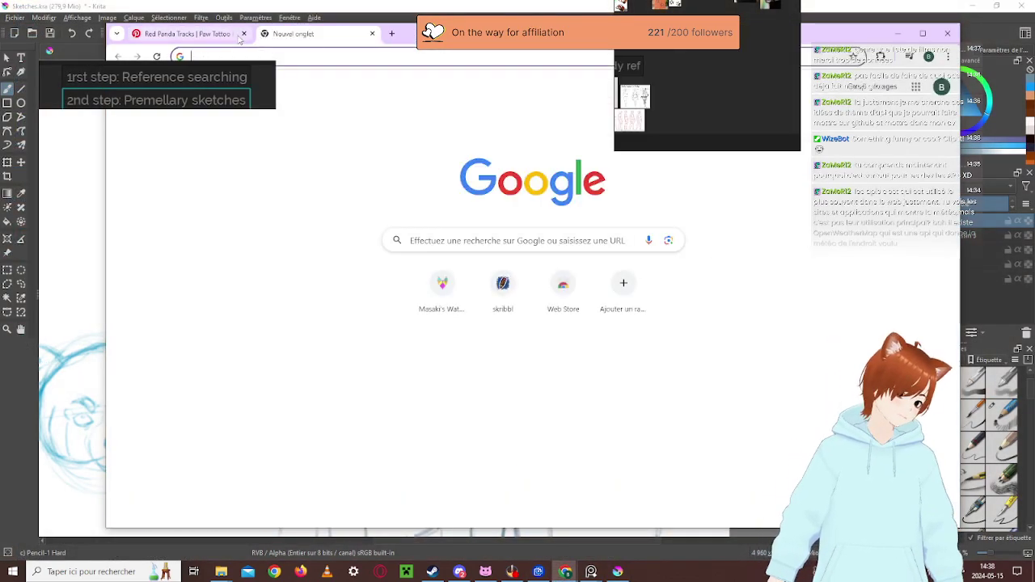
{"action": "type", "text": "anime"}
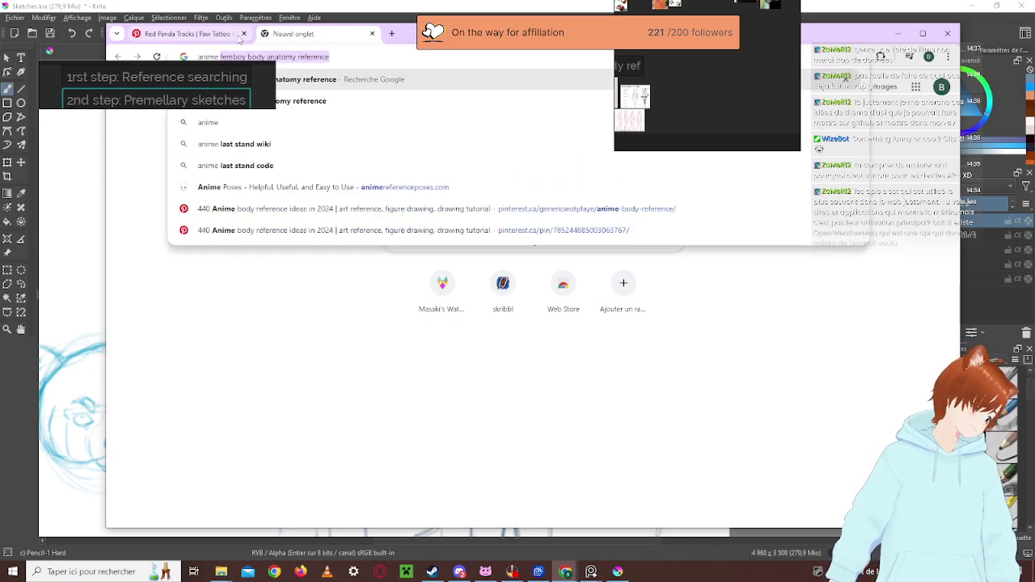
{"action": "type", "text": " refe"}
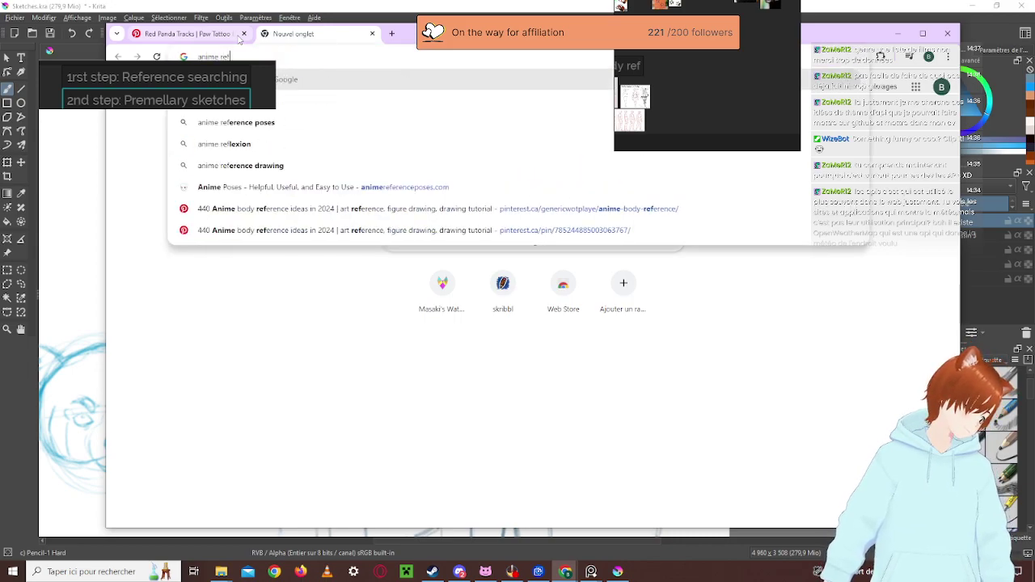
{"action": "key", "text": "BackSpace"}
{"action": "key", "text": "BackSpace"}
{"action": "key", "text": "BackSpace"}
{"action": "key", "text": "BackSpace"}
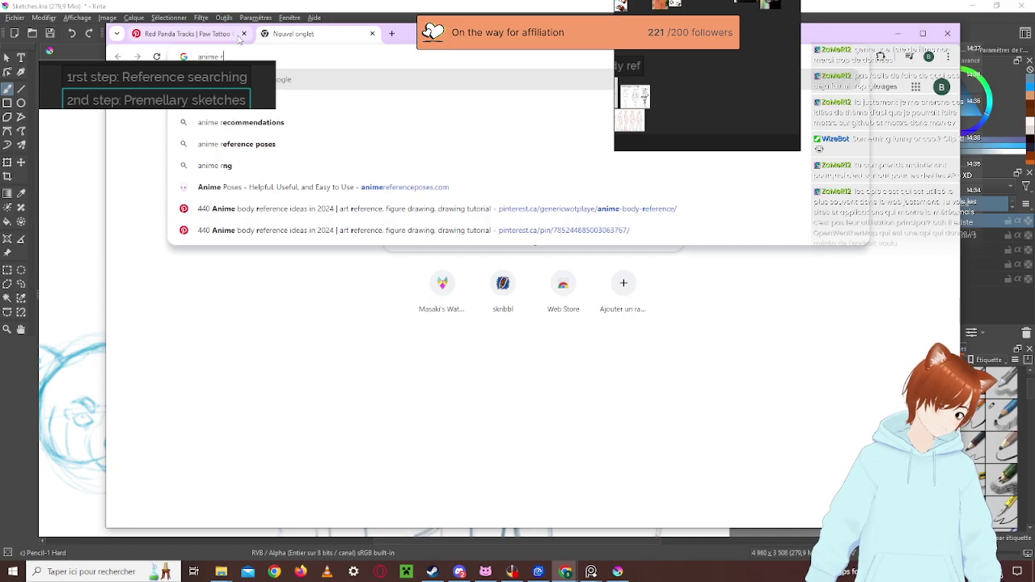
{"action": "type", "text": "face refe"}
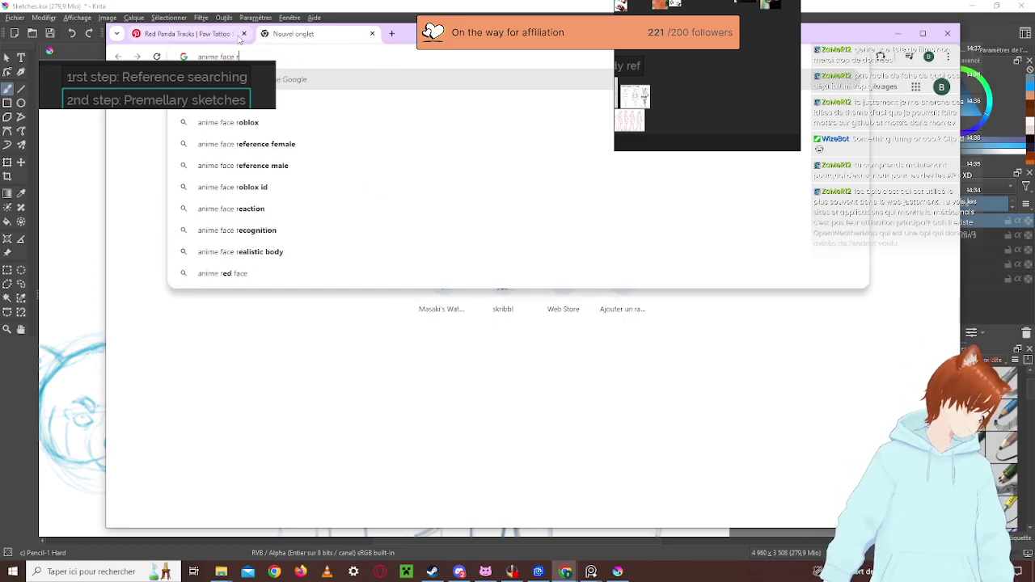
{"action": "key", "text": "Return"}
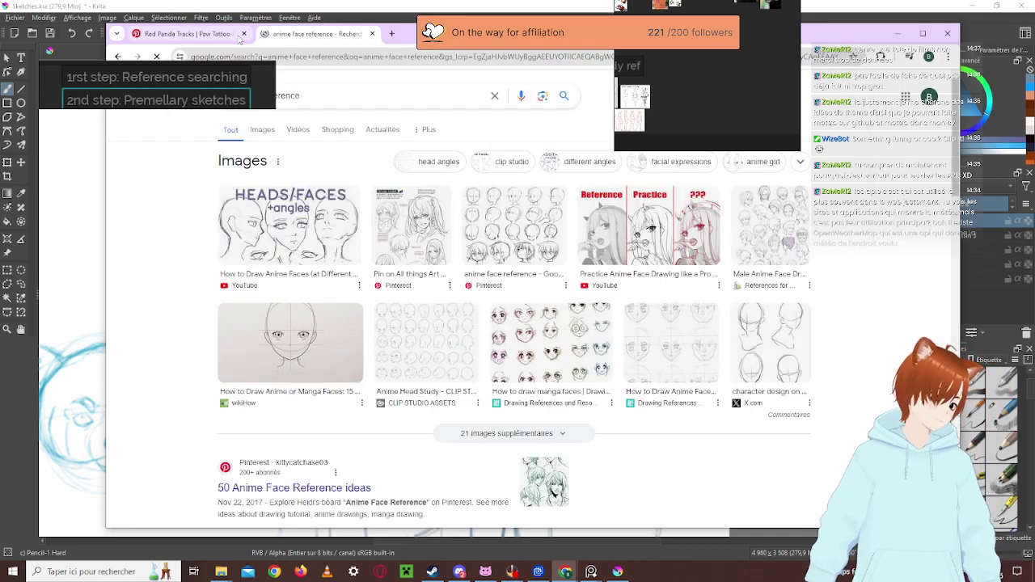
{"action": "left_click", "coordinate": [255, 130]}
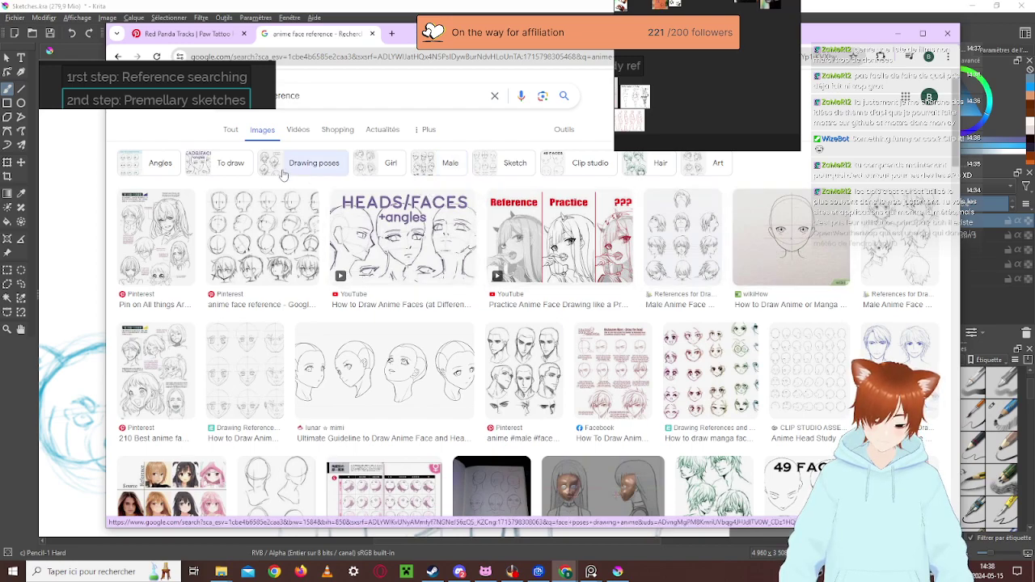
Preview the Pinterest sheet of anime heads at different angles and add its image to the reference board
{"action": "left_click", "coordinate": [239, 241]}
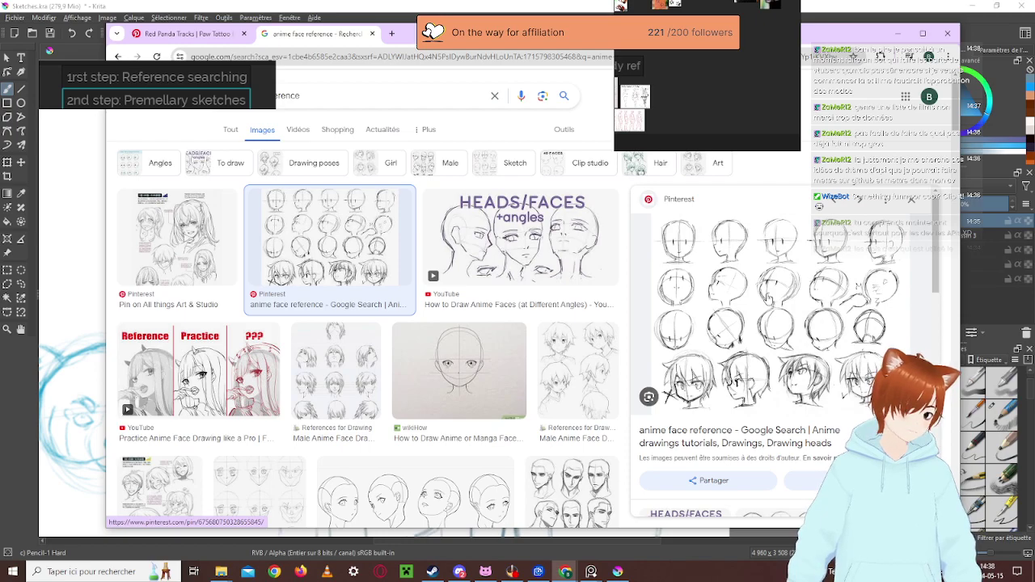
{"action": "left_click", "coordinate": [769, 299]}
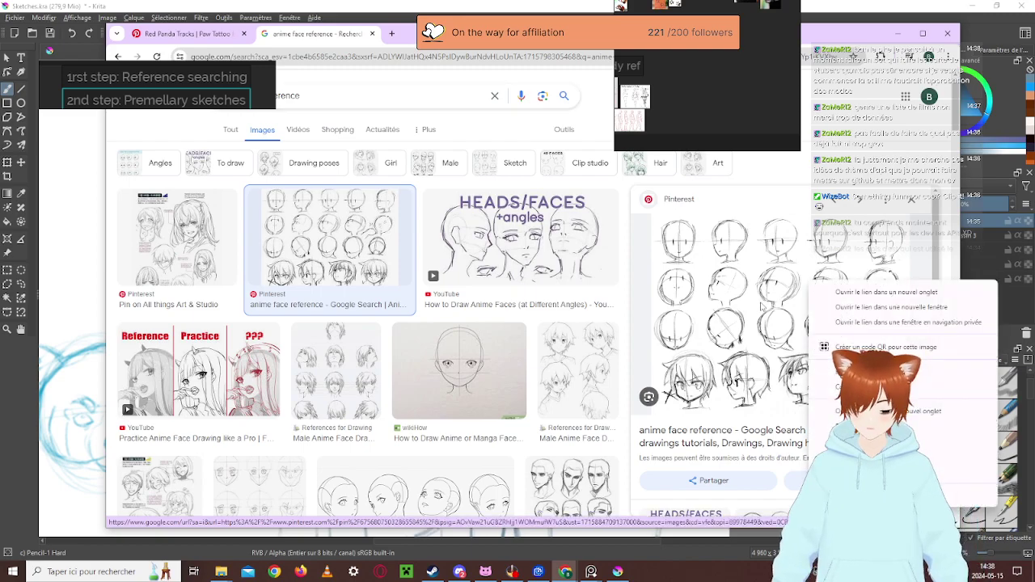
{"action": "left_click", "coordinate": [543, 96]}
{"action": "left_click_drag", "start_coordinate": [724, 90], "coordinate": [724, 90]}
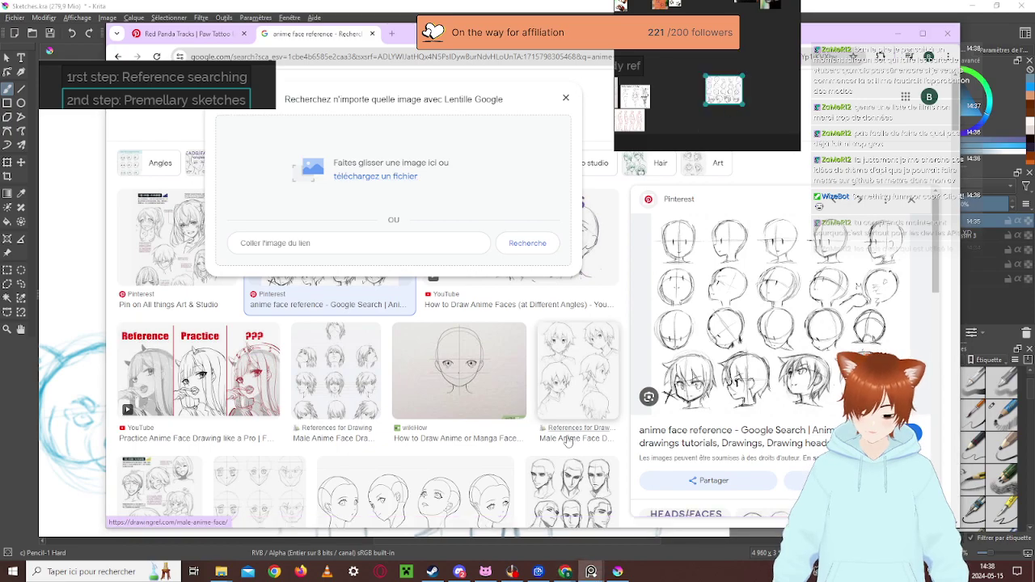
{"action": "left_click", "coordinate": [565, 97]}
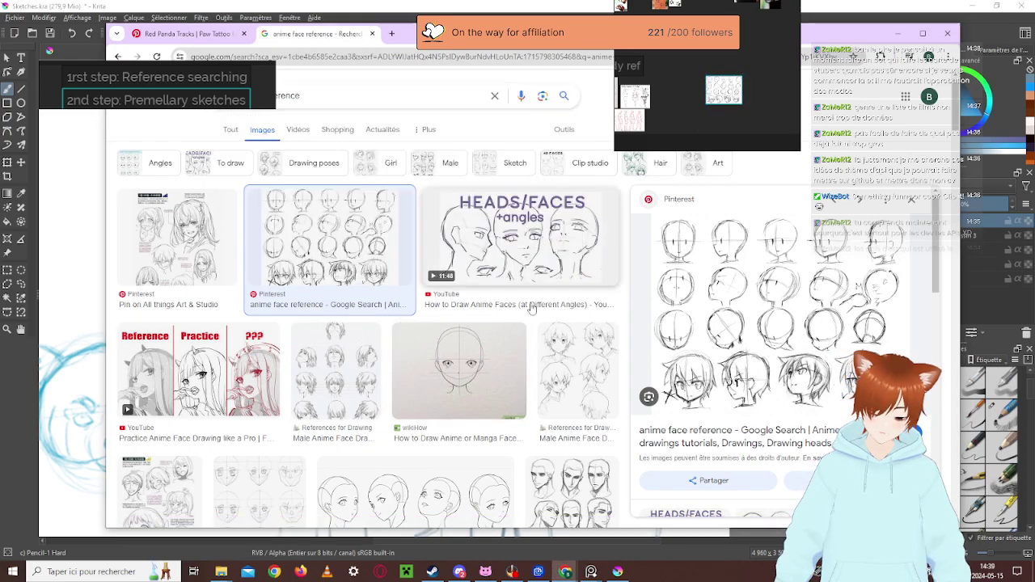
Browse the anime face results, previewing the face-drawing guides, the bald face base and the manga faces and hair page
{"action": "scroll", "coordinate": [369, 360], "scroll_direction": "down", "scroll_amount": 3}
{"action": "left_click", "coordinate": [149, 337]}
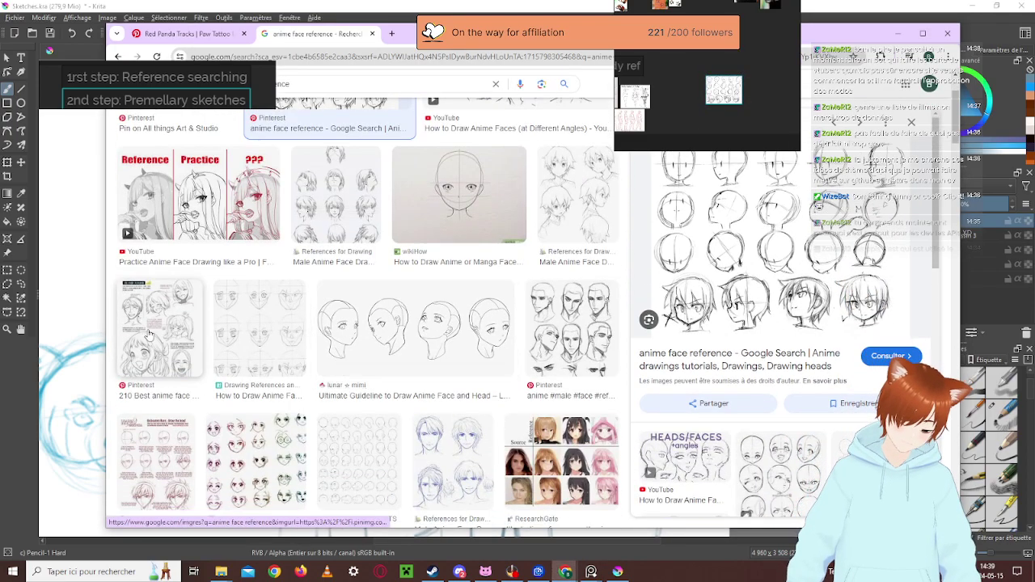
{"action": "left_click", "coordinate": [258, 328]}
{"action": "right_click", "coordinate": [270, 326]}
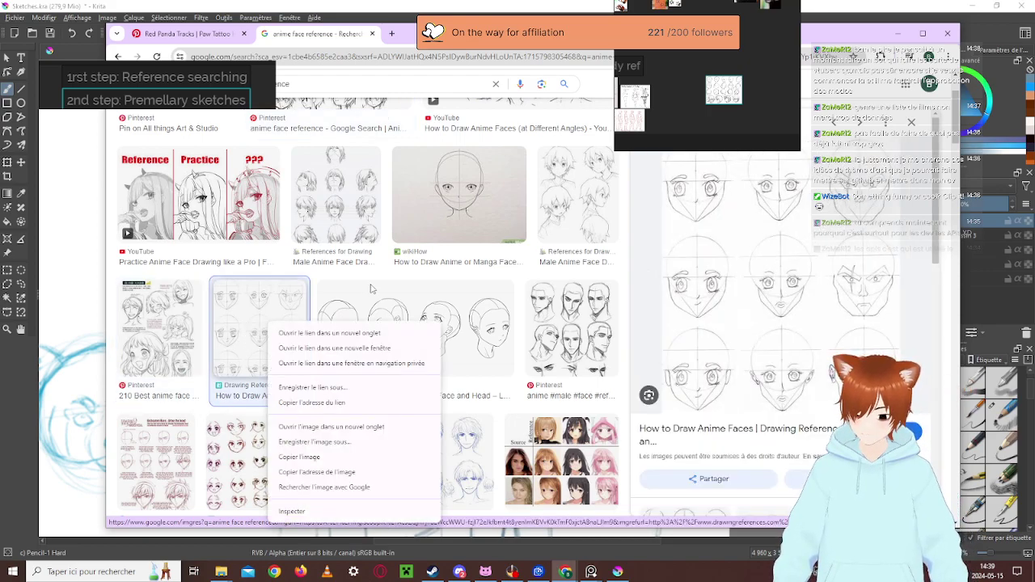
{"action": "left_click", "coordinate": [382, 287]}
{"action": "left_click", "coordinate": [382, 288]}
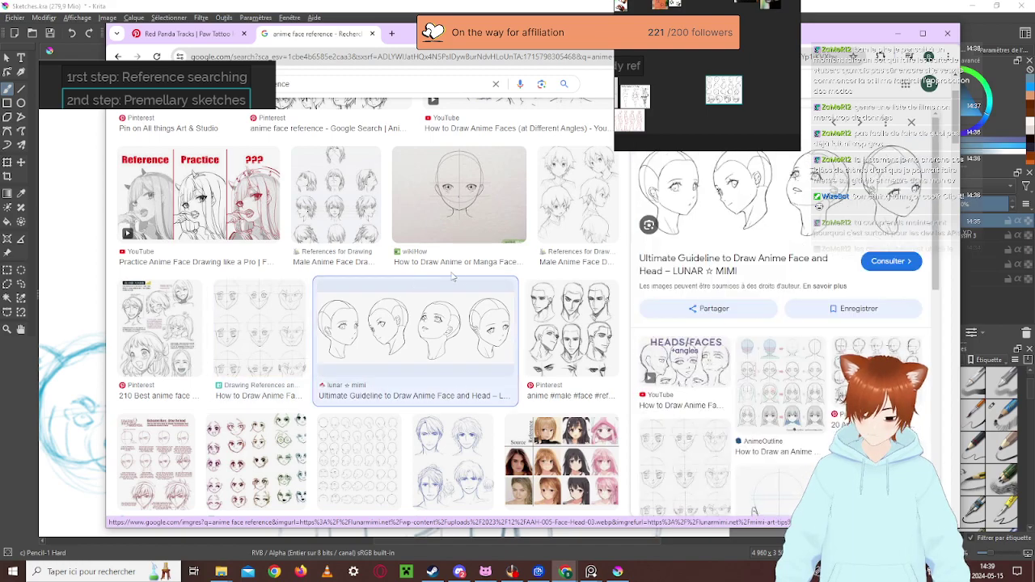
{"action": "scroll", "coordinate": [122, 508], "scroll_direction": "down", "scroll_amount": 3}
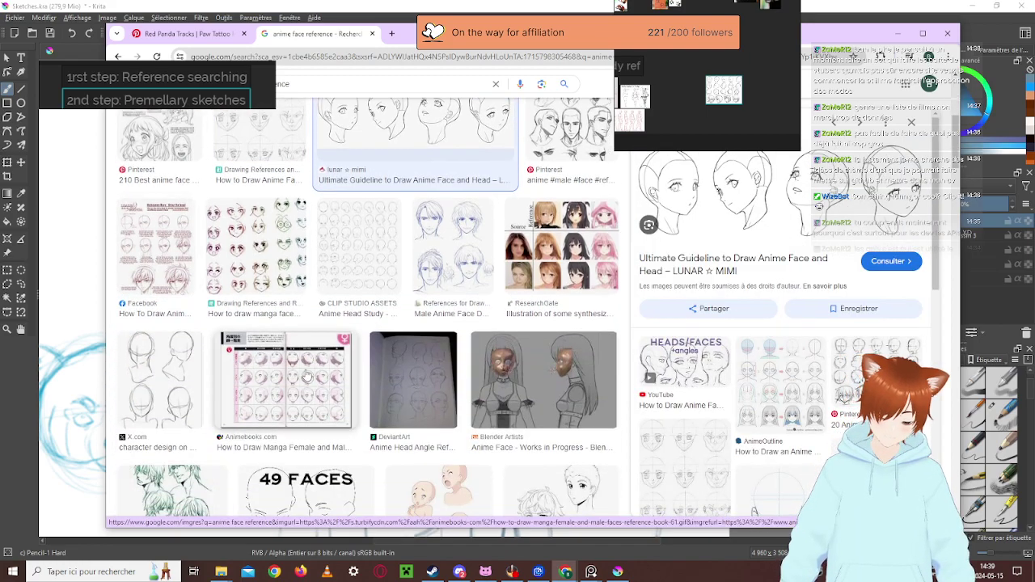
{"action": "scroll", "coordinate": [307, 377], "scroll_direction": "down", "scroll_amount": 1}
{"action": "scroll", "coordinate": [481, 359], "scroll_direction": "down", "scroll_amount": 2}
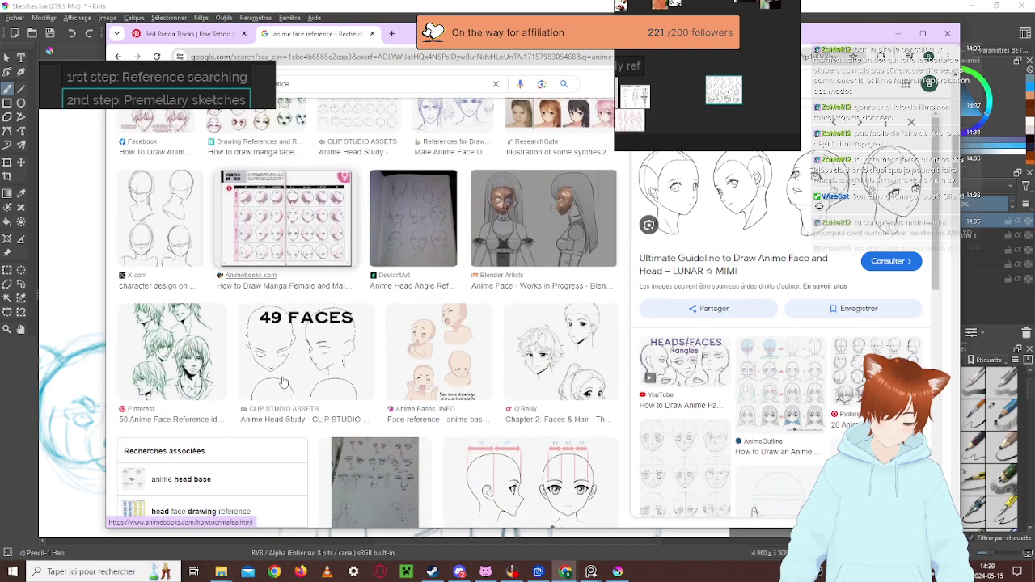
{"action": "left_click", "coordinate": [408, 354]}
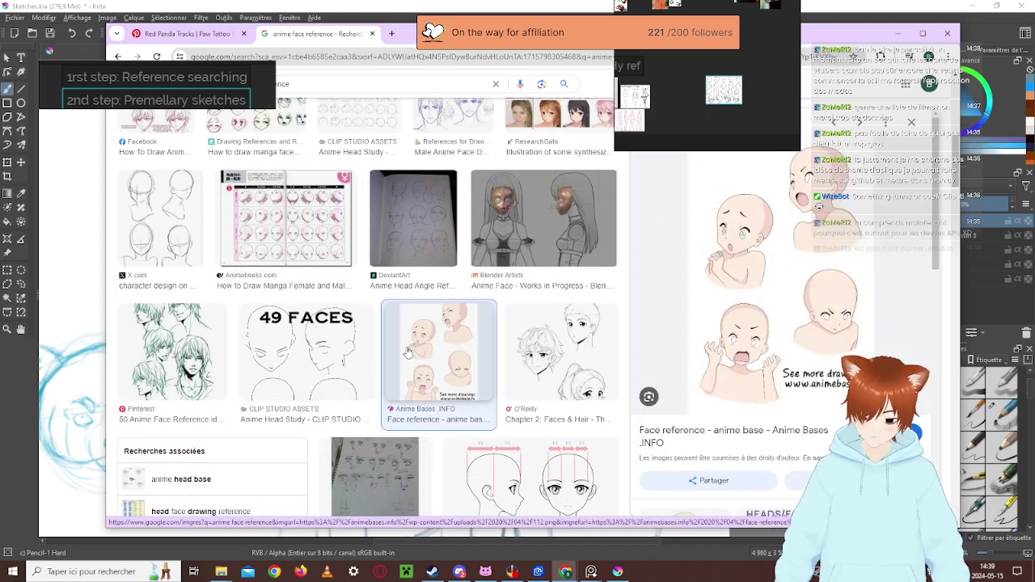
{"action": "left_click", "coordinate": [582, 354]}
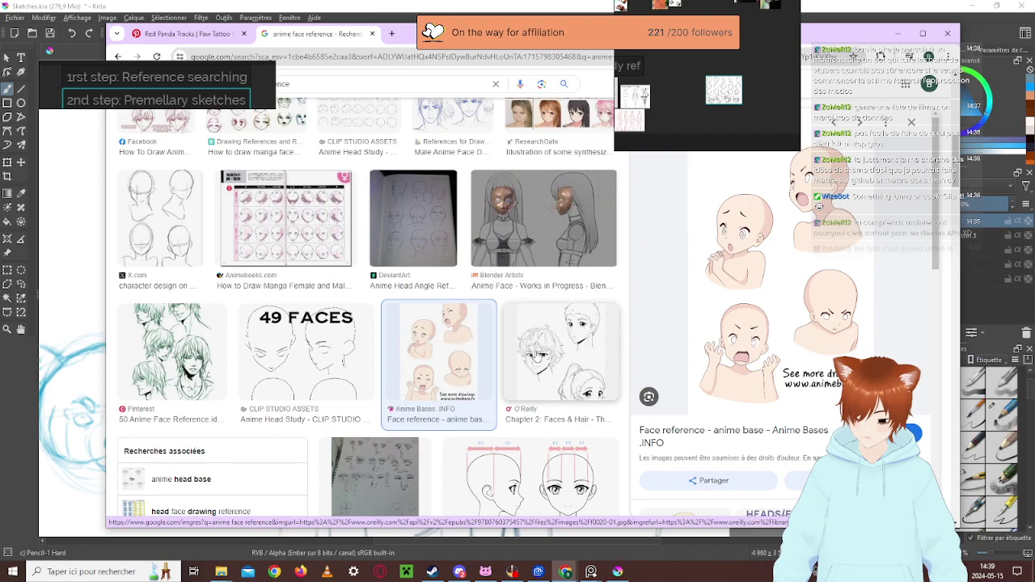
Find the Animebooks sheet of female and male manga eyes and add its image to the reference board
{"action": "scroll", "coordinate": [526, 358], "scroll_direction": "down", "scroll_amount": 2}
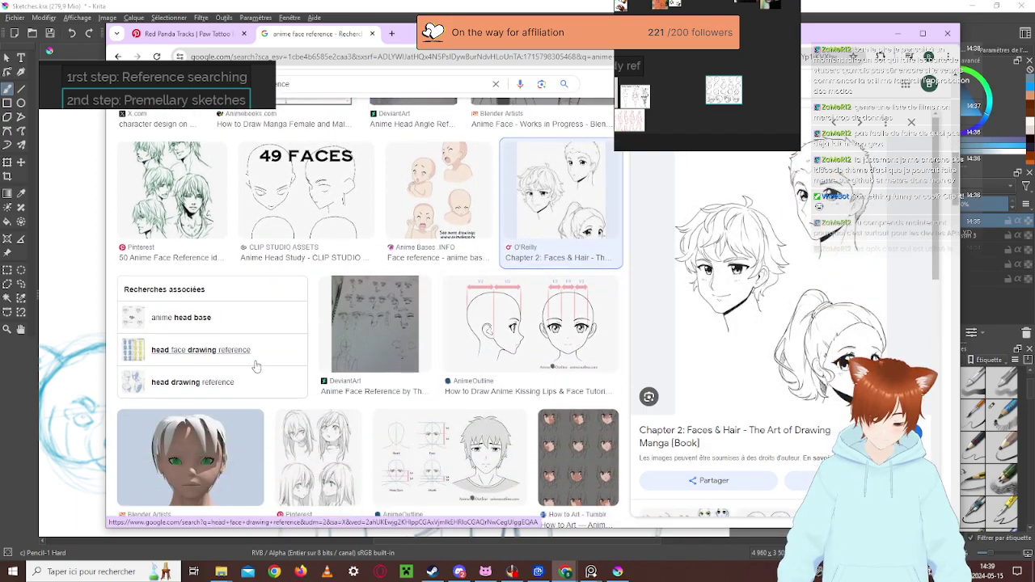
{"action": "scroll", "coordinate": [256, 367], "scroll_direction": "down", "scroll_amount": 2}
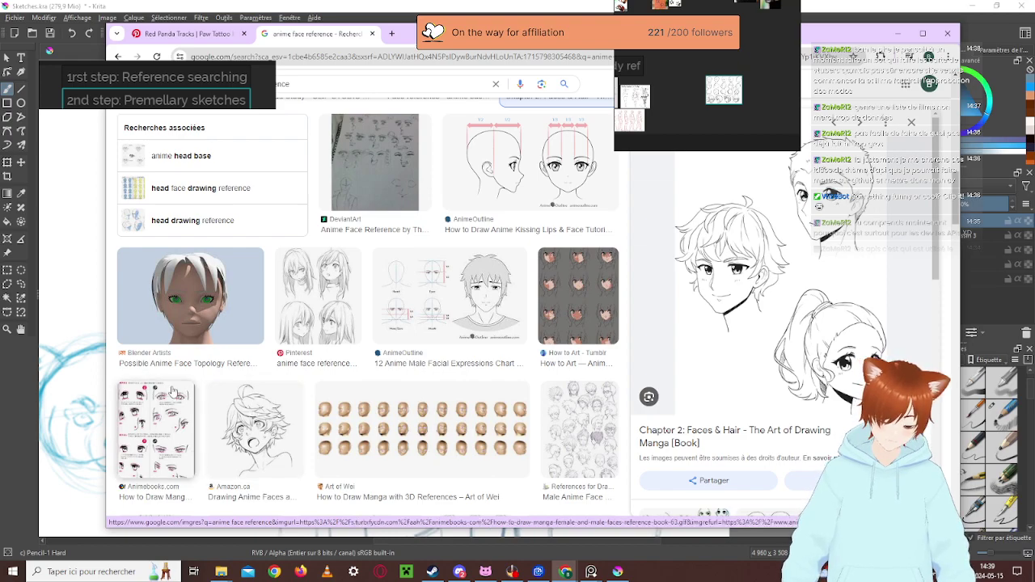
{"action": "left_click", "coordinate": [162, 477]}
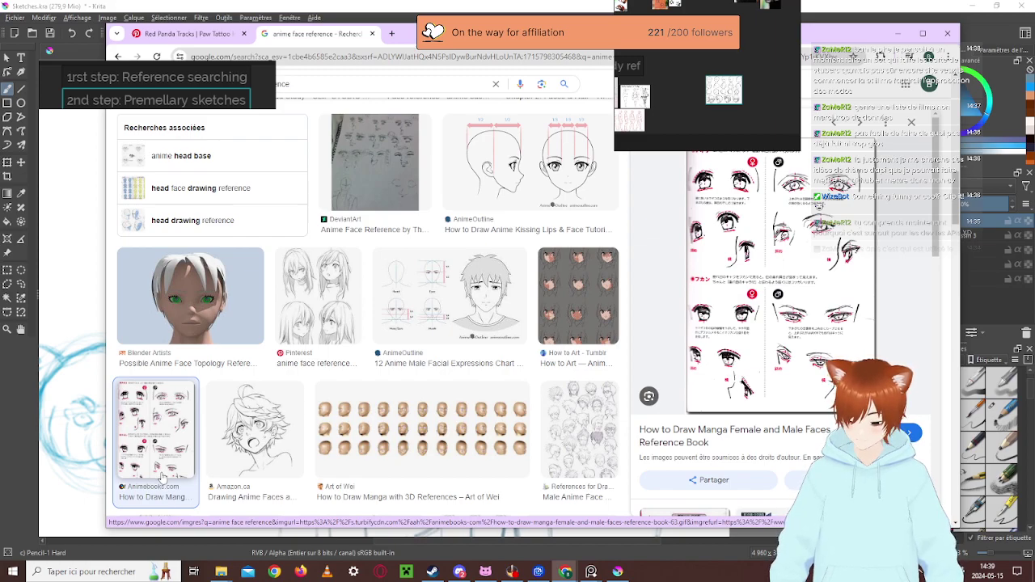
{"action": "left_click_drag", "start_coordinate": [162, 477], "coordinate": [762, 105]}
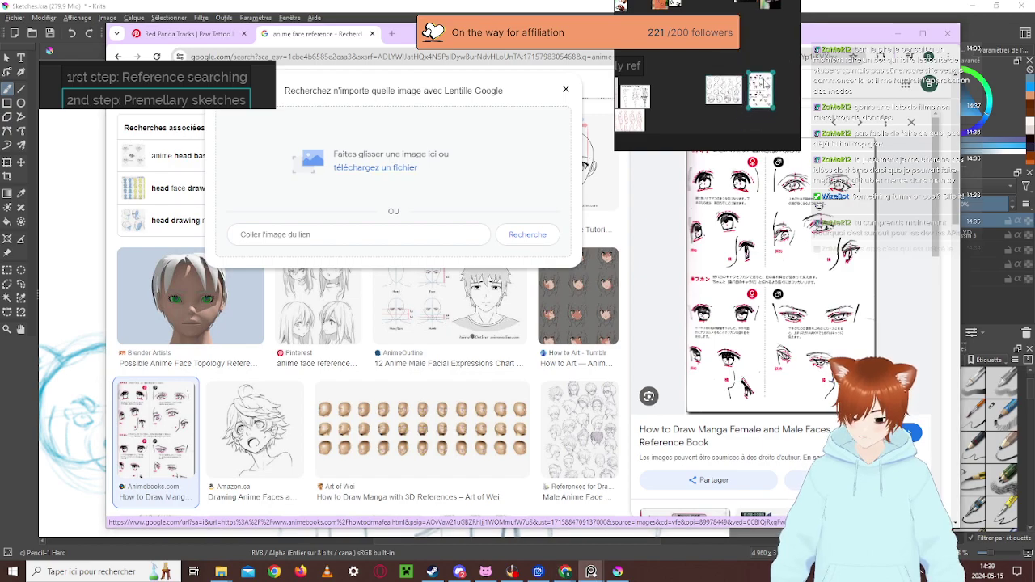
Examine the facial expression chart, the manga profile page and the manga faces sheet among the further results
{"action": "scroll", "coordinate": [437, 413], "scroll_direction": "down", "scroll_amount": 2}
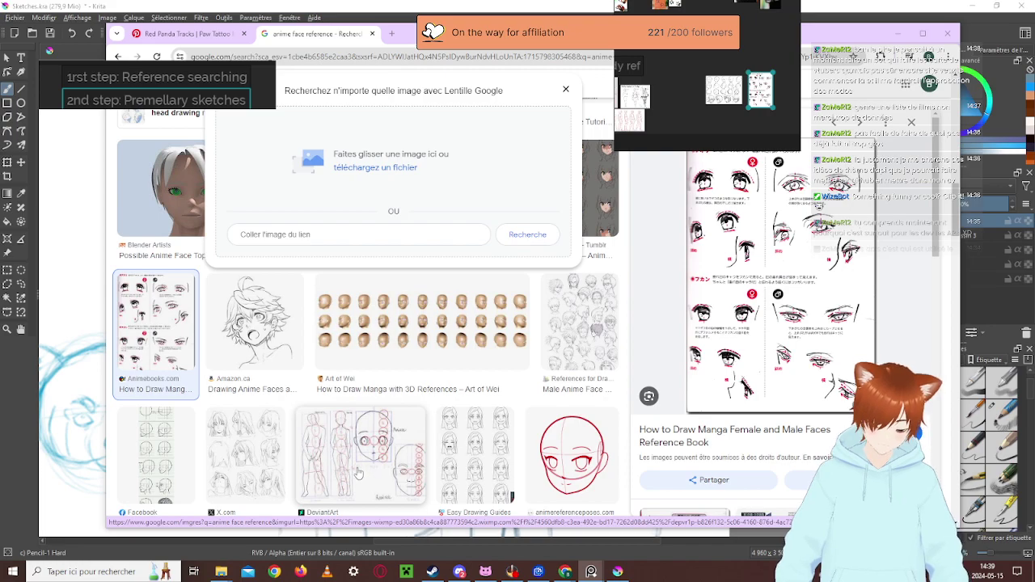
{"action": "left_click", "coordinate": [475, 449]}
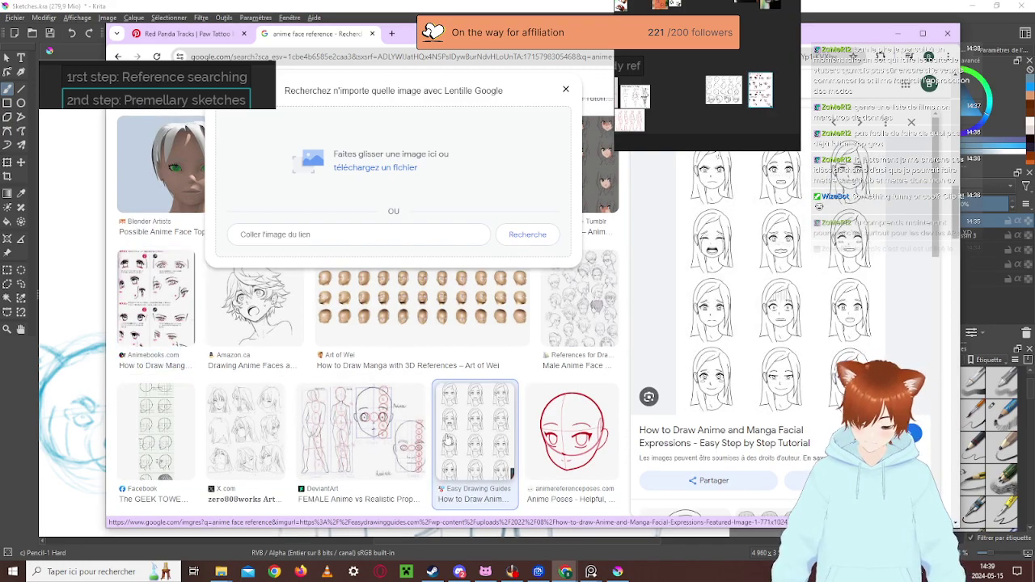
{"action": "scroll", "coordinate": [453, 441], "scroll_direction": "down", "scroll_amount": 3}
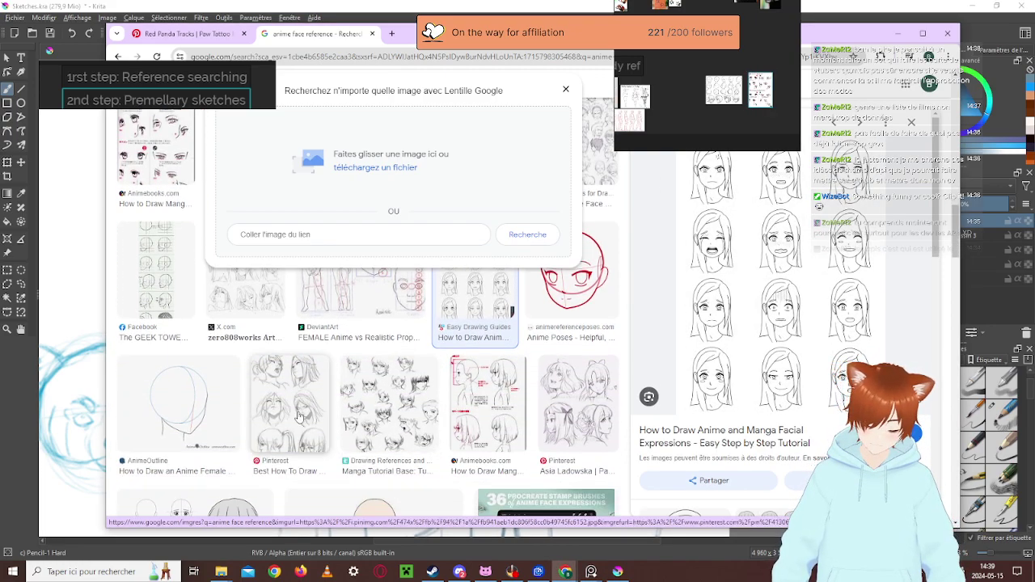
{"action": "left_click", "coordinate": [485, 405]}
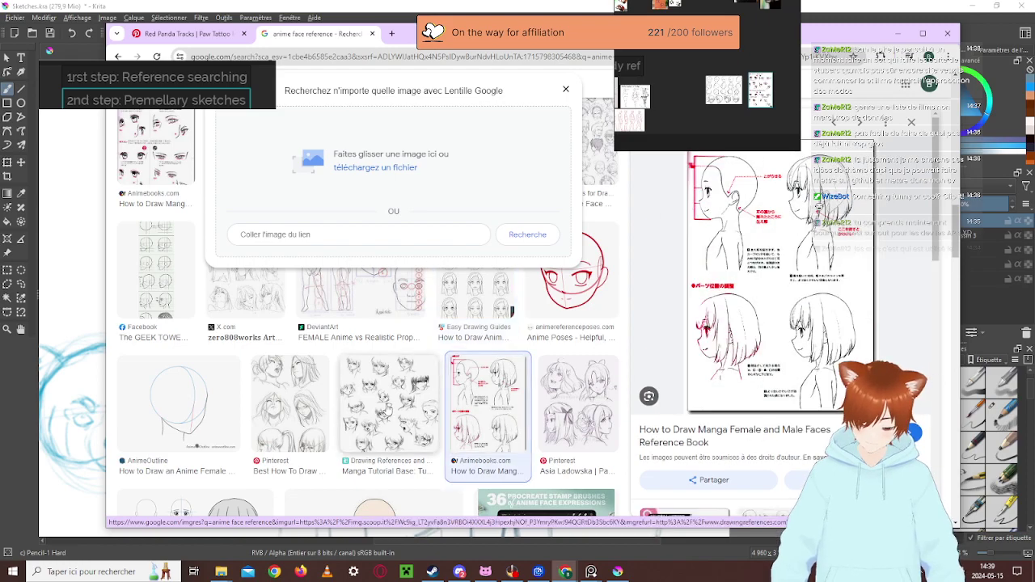
{"action": "left_click", "coordinate": [388, 411]}
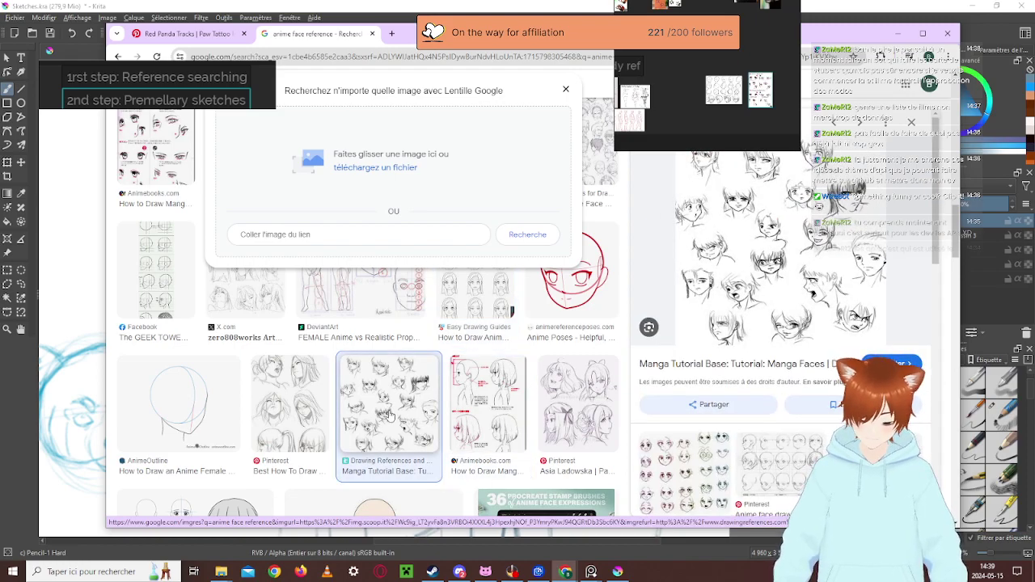
{"action": "scroll", "coordinate": [390, 414], "scroll_direction": "down", "scroll_amount": 3}
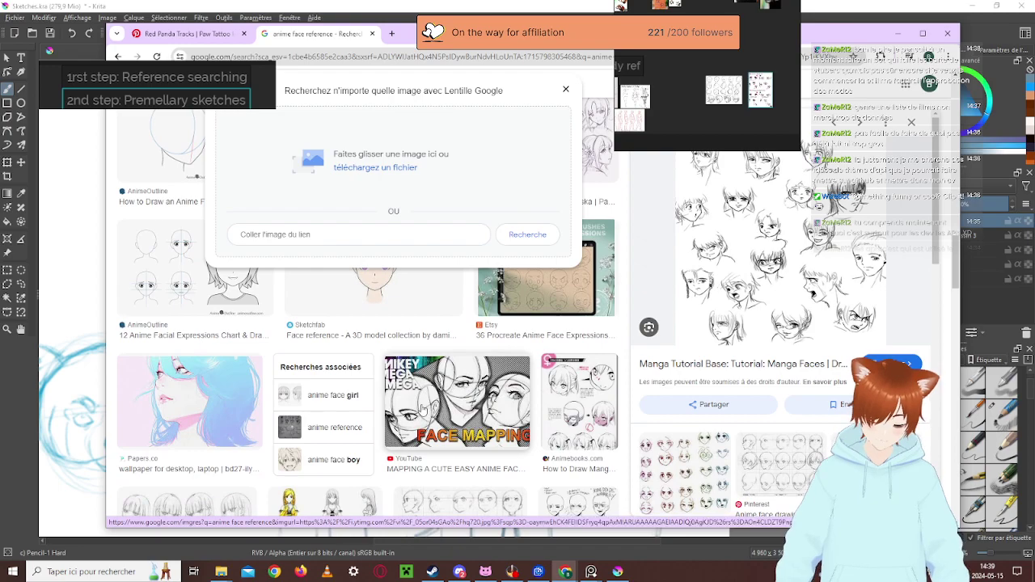
{"action": "scroll", "coordinate": [422, 410], "scroll_direction": "down", "scroll_amount": 1}
{"action": "scroll", "coordinate": [125, 427], "scroll_direction": "down", "scroll_amount": 1}
Preview the girl faces sheet and the Pinterest anime head-rotation sheet, and add the head-rotation image to the reference board
{"action": "left_click", "coordinate": [146, 453]}
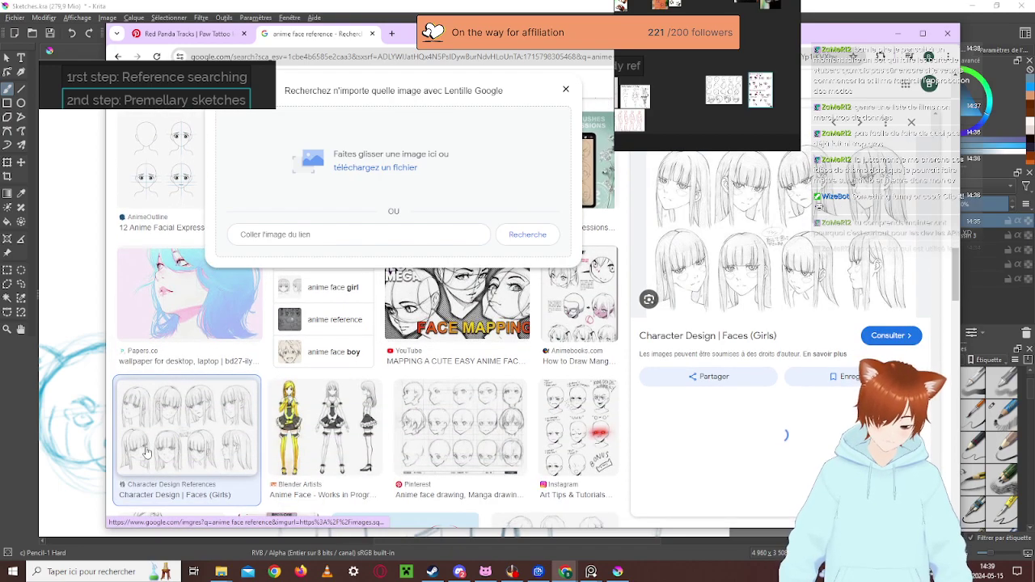
{"action": "left_click", "coordinate": [487, 467]}
{"action": "left_click_drag", "start_coordinate": [826, 237], "coordinate": [729, 117]}
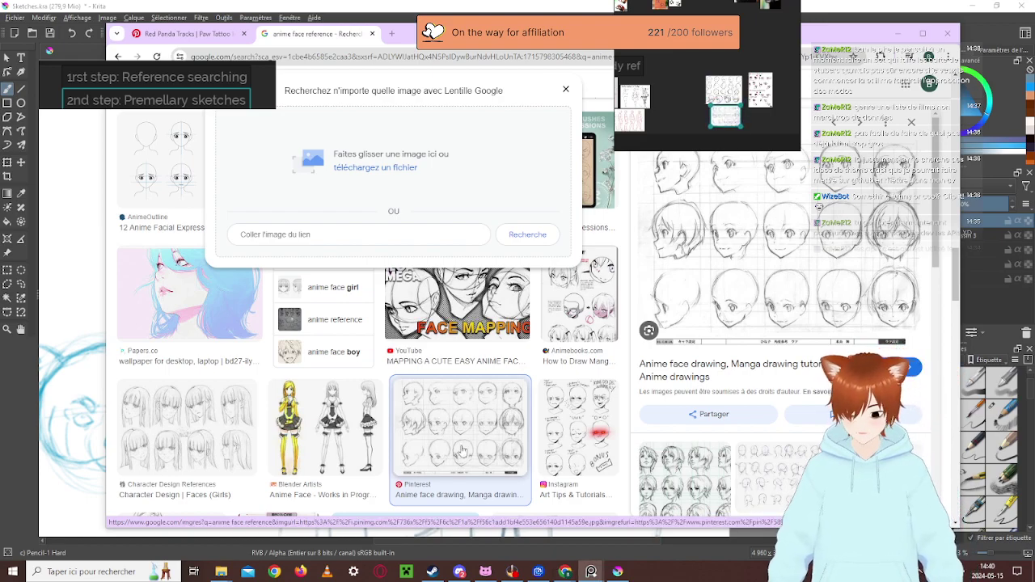
Look through the expression reference and the remaining anime face results, and return to the head-rotation sheet preview
{"action": "left_click", "coordinate": [567, 441]}
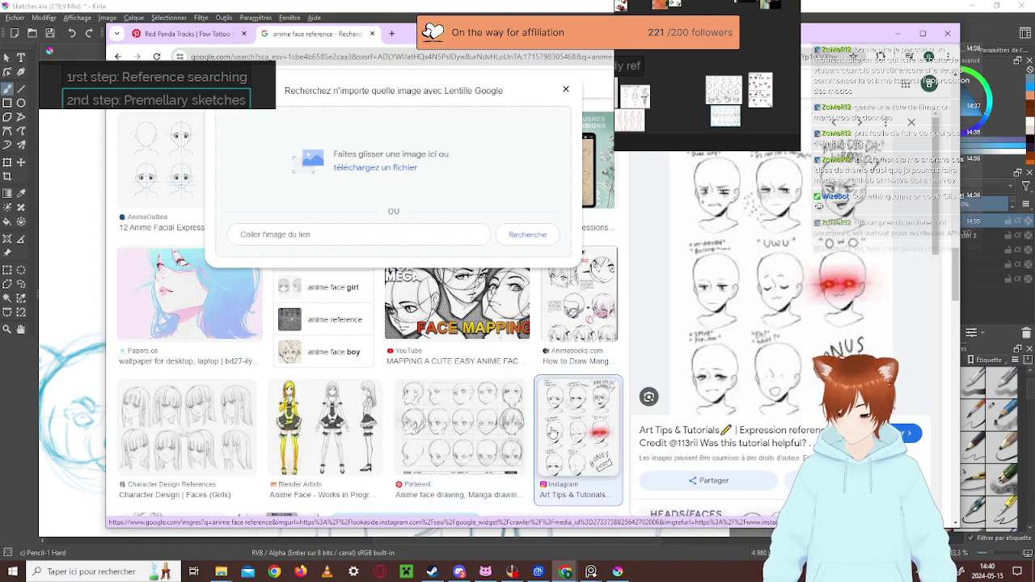
{"action": "scroll", "coordinate": [553, 440], "scroll_direction": "down", "scroll_amount": 2}
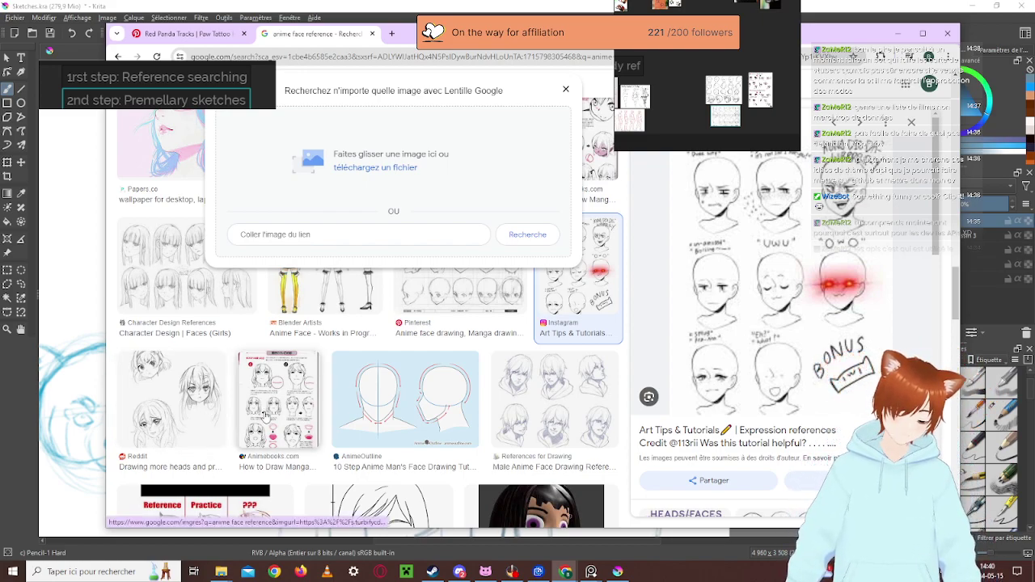
{"action": "scroll", "coordinate": [230, 405], "scroll_direction": "down", "scroll_amount": 2}
{"action": "scroll", "coordinate": [318, 417], "scroll_direction": "down", "scroll_amount": 2}
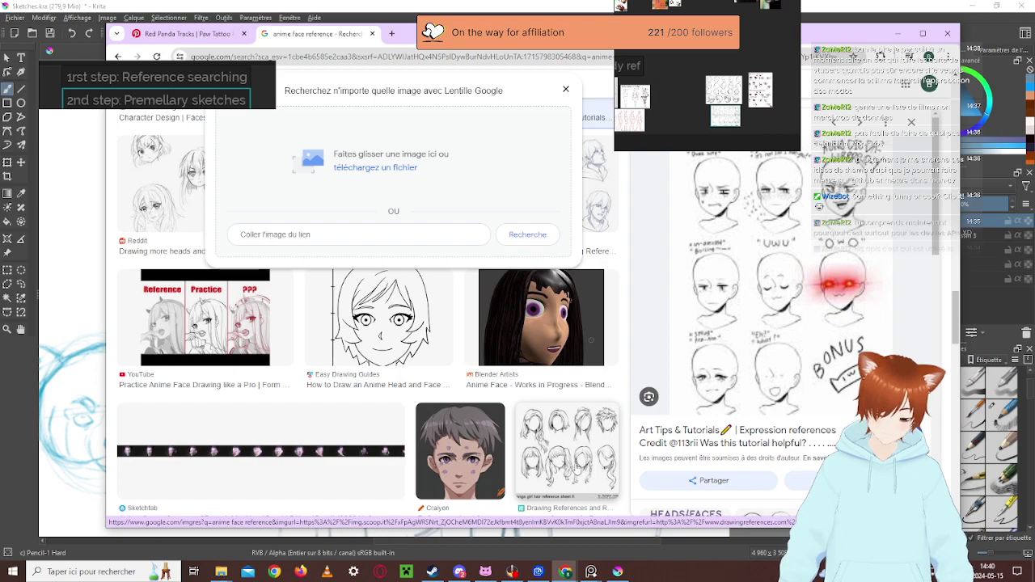
{"action": "scroll", "coordinate": [293, 458], "scroll_direction": "down", "scroll_amount": 3}
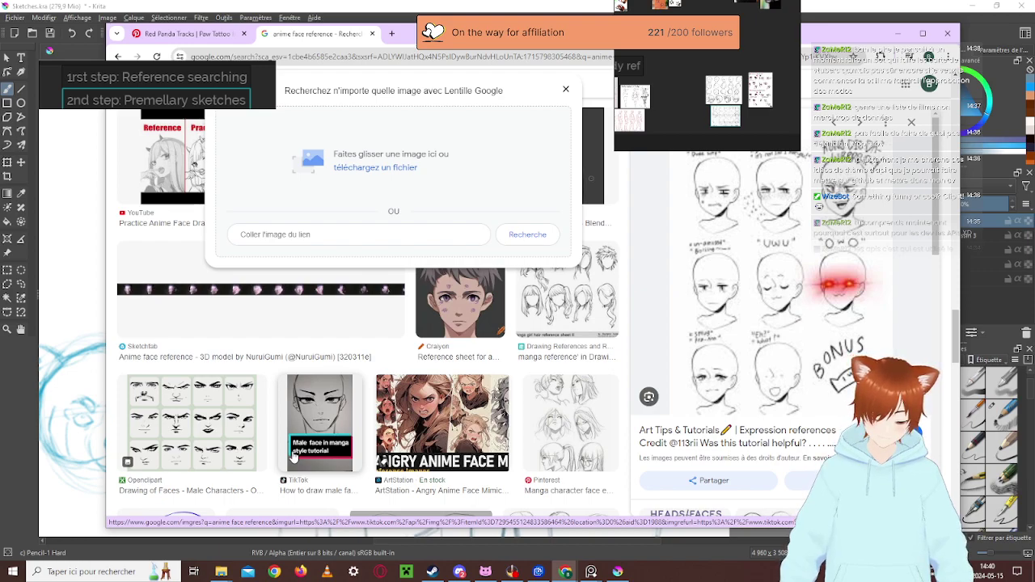
{"action": "scroll", "coordinate": [424, 435], "scroll_direction": "down", "scroll_amount": 3}
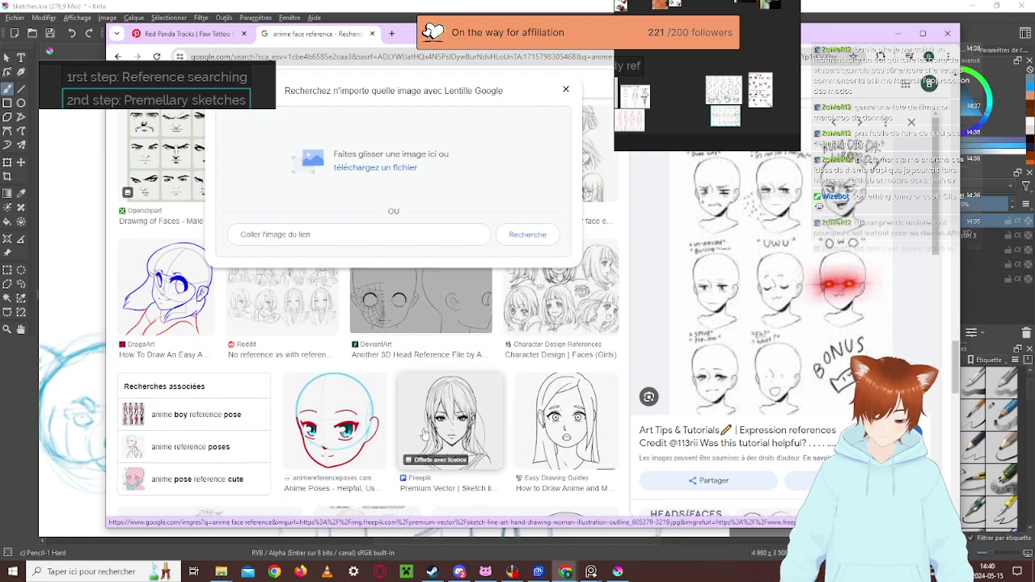
{"action": "scroll", "coordinate": [424, 435], "scroll_direction": "down", "scroll_amount": 2}
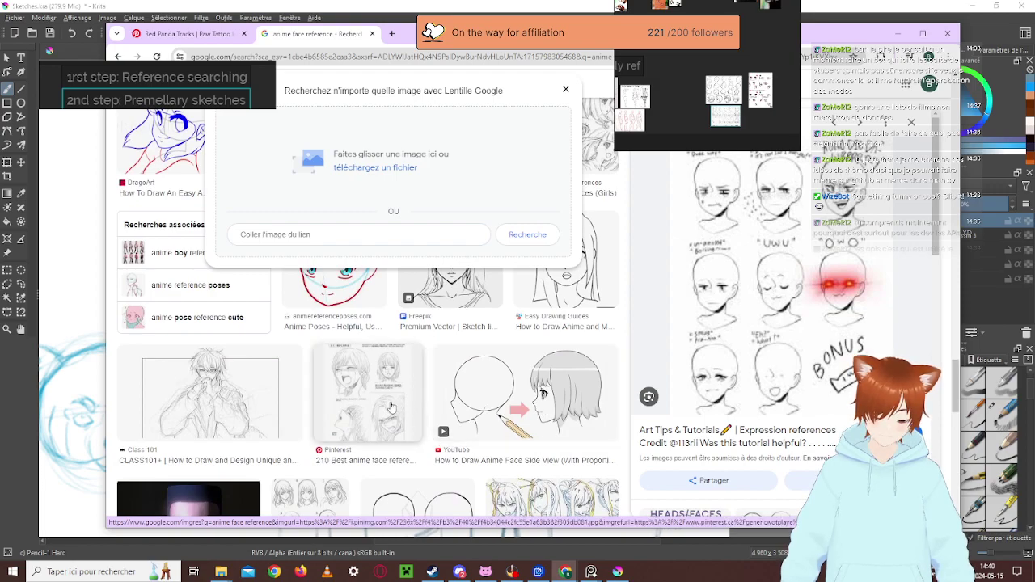
{"action": "scroll", "coordinate": [426, 385], "scroll_direction": "down", "scroll_amount": 1}
{"action": "scroll", "coordinate": [427, 385], "scroll_direction": "down", "scroll_amount": 1}
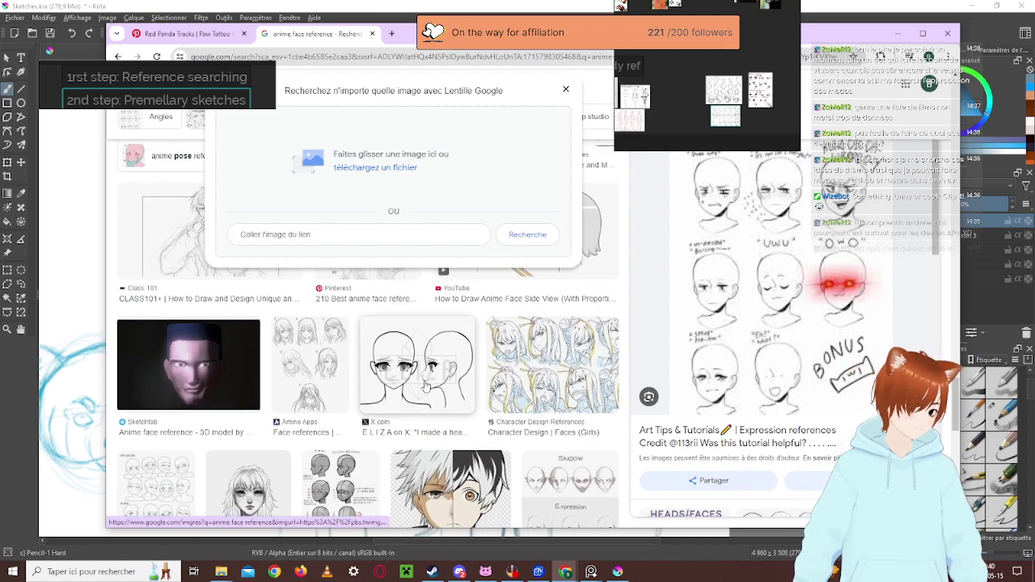
{"action": "scroll", "coordinate": [426, 386], "scroll_direction": "down", "scroll_amount": 3}
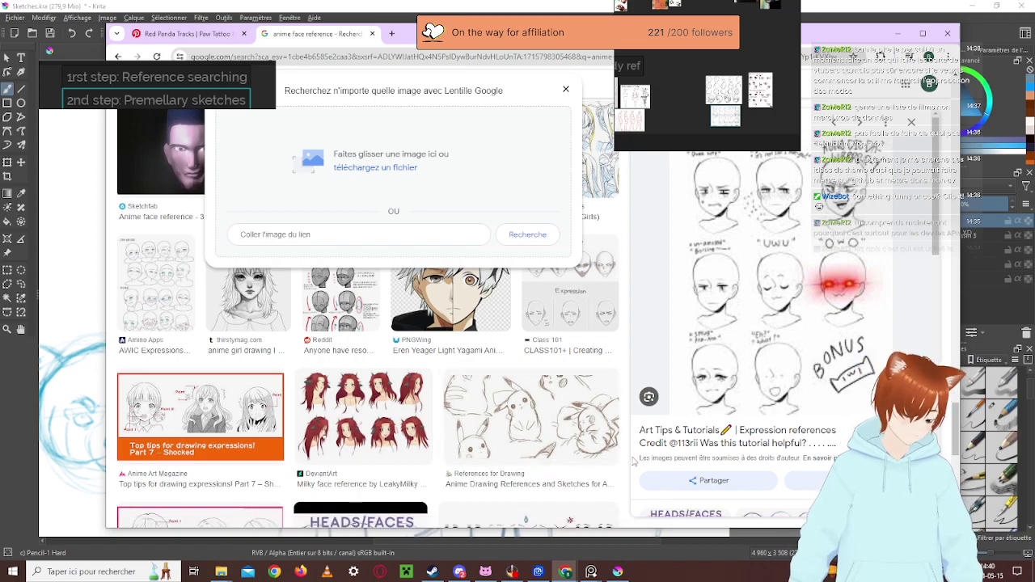
{"action": "scroll", "coordinate": [634, 461], "scroll_direction": "down", "scroll_amount": 2}
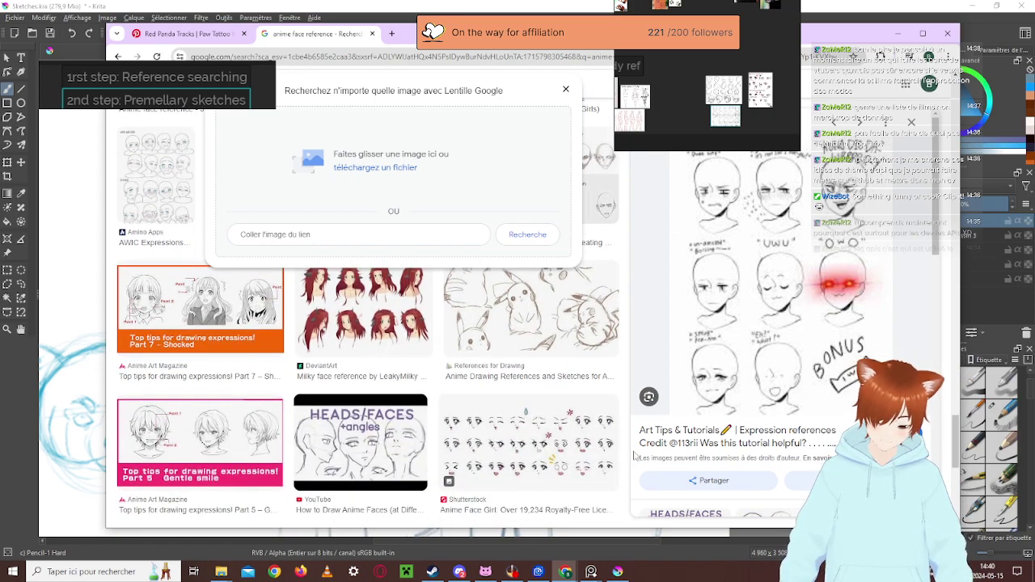
{"action": "scroll", "coordinate": [636, 457], "scroll_direction": "down", "scroll_amount": 3}
{"action": "scroll", "coordinate": [576, 441], "scroll_direction": "down", "scroll_amount": 4}
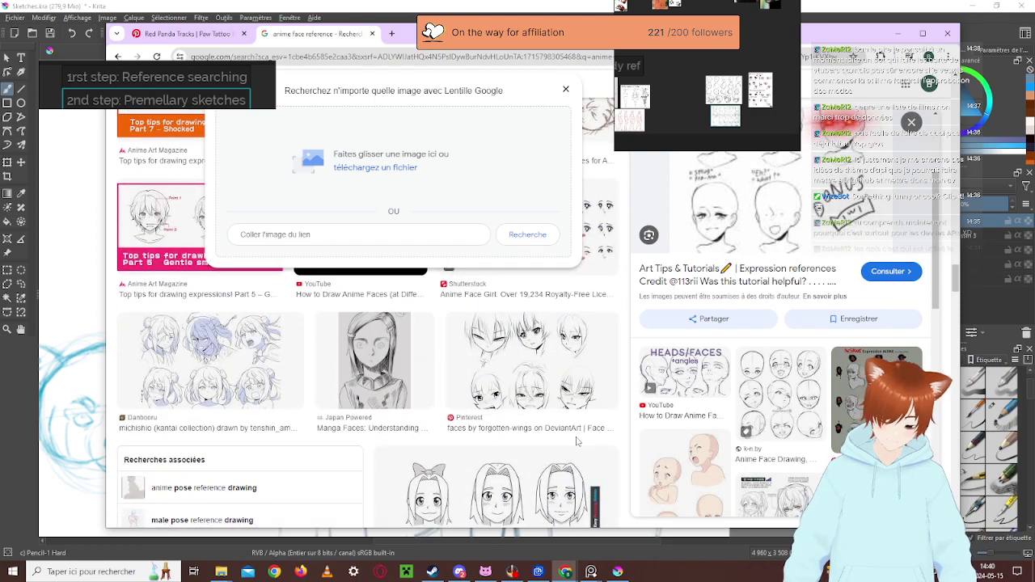
{"action": "scroll", "coordinate": [577, 441], "scroll_direction": "down", "scroll_amount": 3}
{"action": "scroll", "coordinate": [576, 441], "scroll_direction": "down", "scroll_amount": 4}
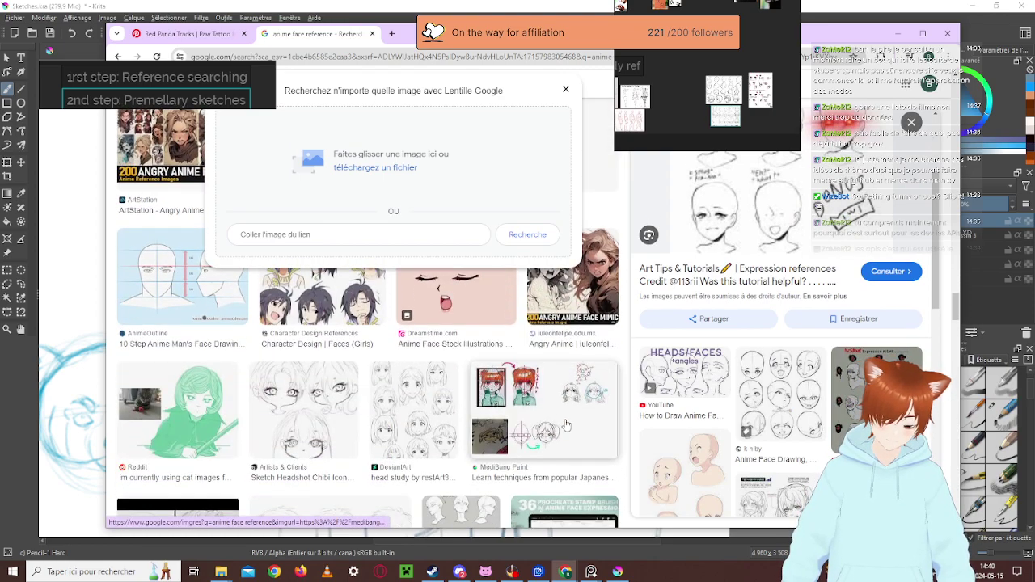
{"action": "left_click", "coordinate": [119, 57]}
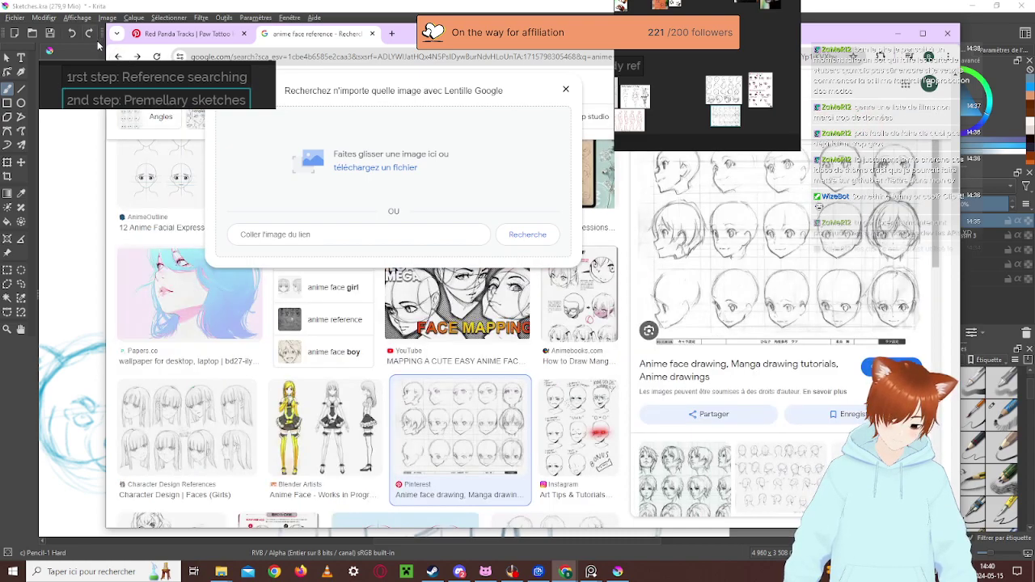
Dismiss the image search box, switch from image results to all results, and open the Pinterest page "50 Anime Face Reference ideas"
{"action": "left_click", "coordinate": [119, 56]}
{"action": "left_click", "coordinate": [118, 57]}
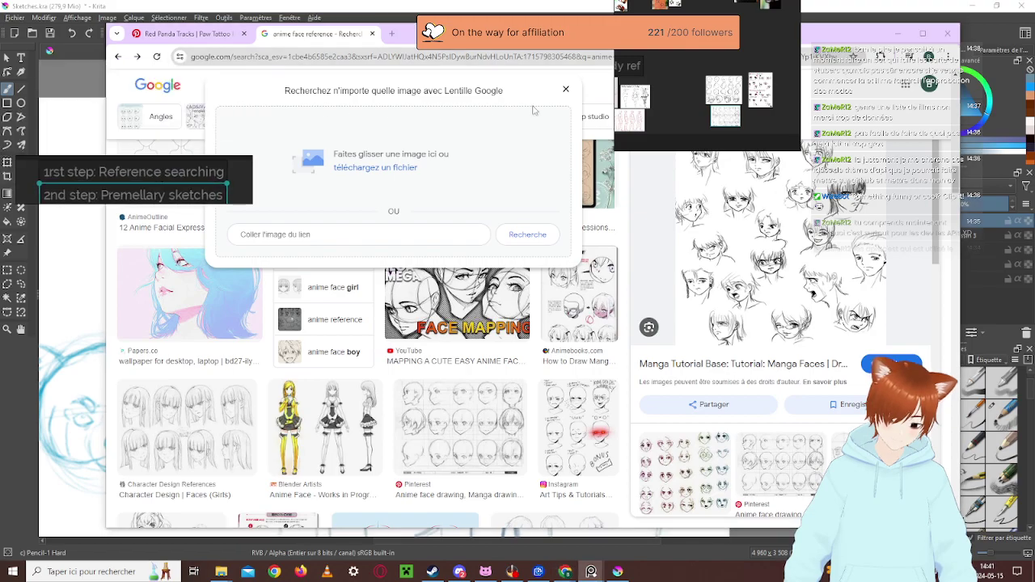
{"action": "left_click", "coordinate": [566, 89]}
{"action": "scroll", "coordinate": [190, 122], "scroll_direction": "up", "scroll_amount": 1}
{"action": "scroll", "coordinate": [190, 121], "scroll_direction": "up", "scroll_amount": 10}
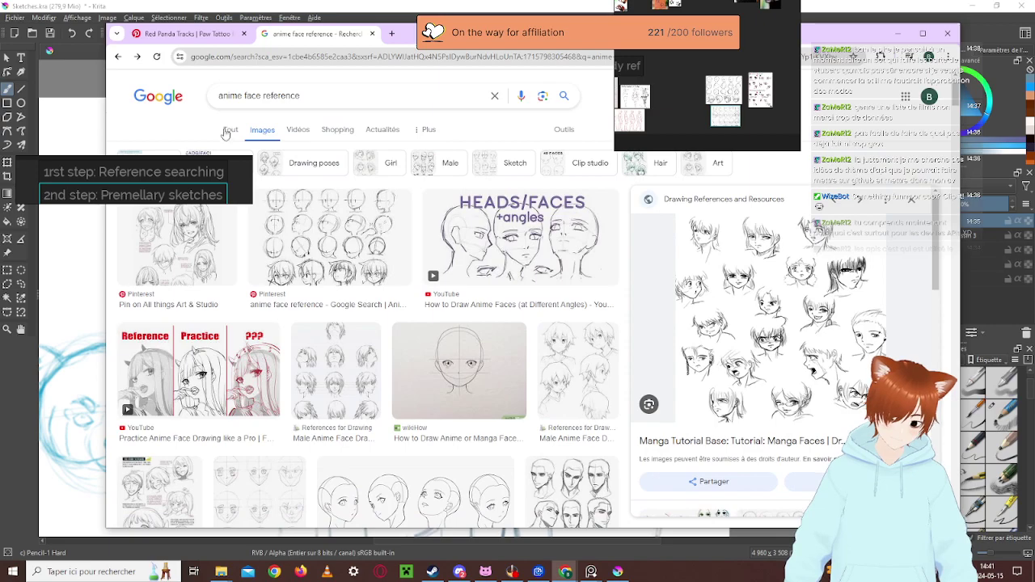
{"action": "left_click", "coordinate": [231, 130]}
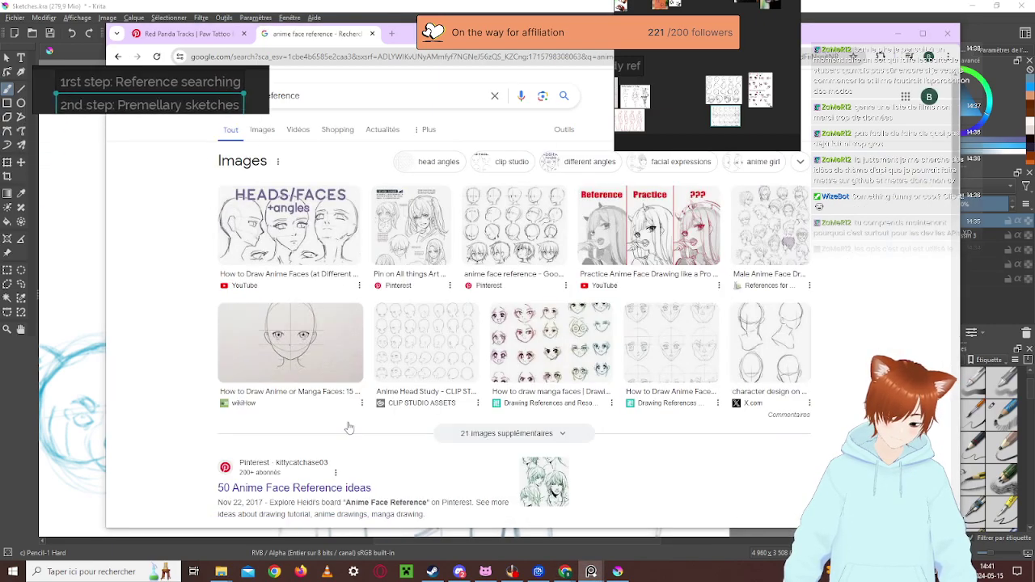
{"action": "left_click", "coordinate": [311, 488]}
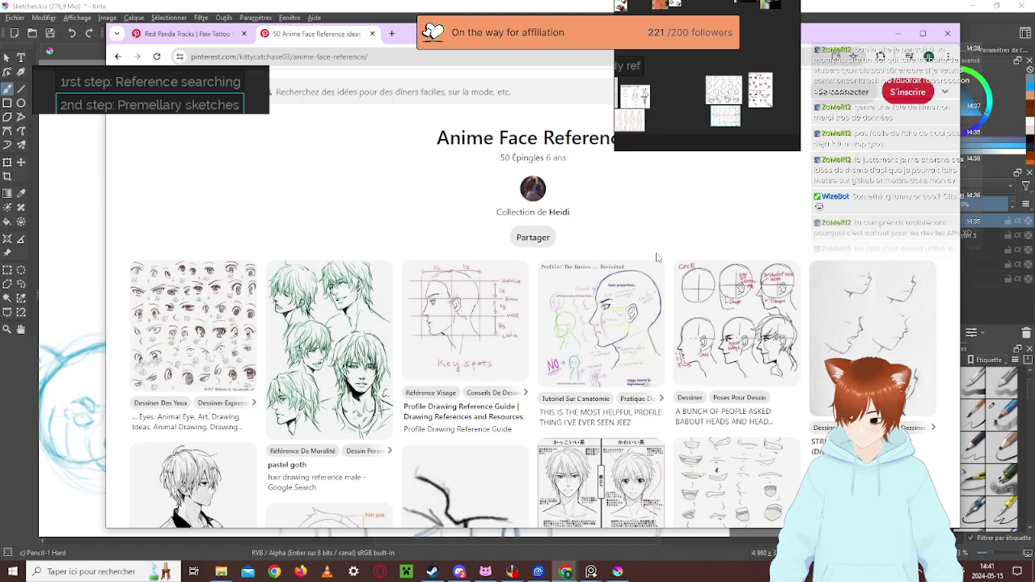
Dismiss the sign-in prompt and examine the Anime Face Reference board's pins for head, eye and expression references
{"action": "scroll", "coordinate": [674, 240], "scroll_direction": "down", "scroll_amount": 1}
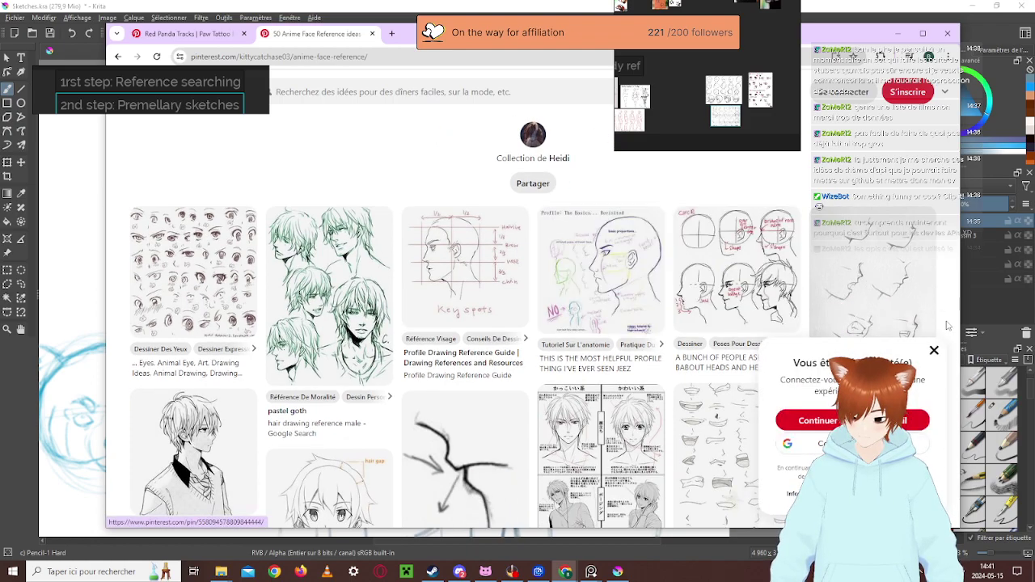
{"action": "left_click", "coordinate": [935, 350]}
{"action": "scroll", "coordinate": [601, 230], "scroll_direction": "down", "scroll_amount": 1}
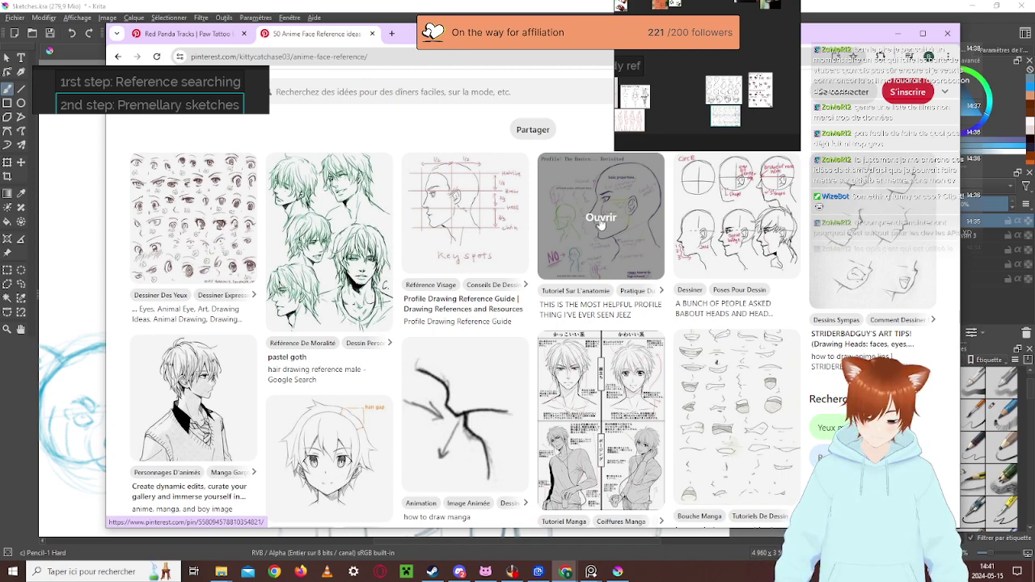
{"action": "scroll", "coordinate": [601, 225], "scroll_direction": "down", "scroll_amount": 5}
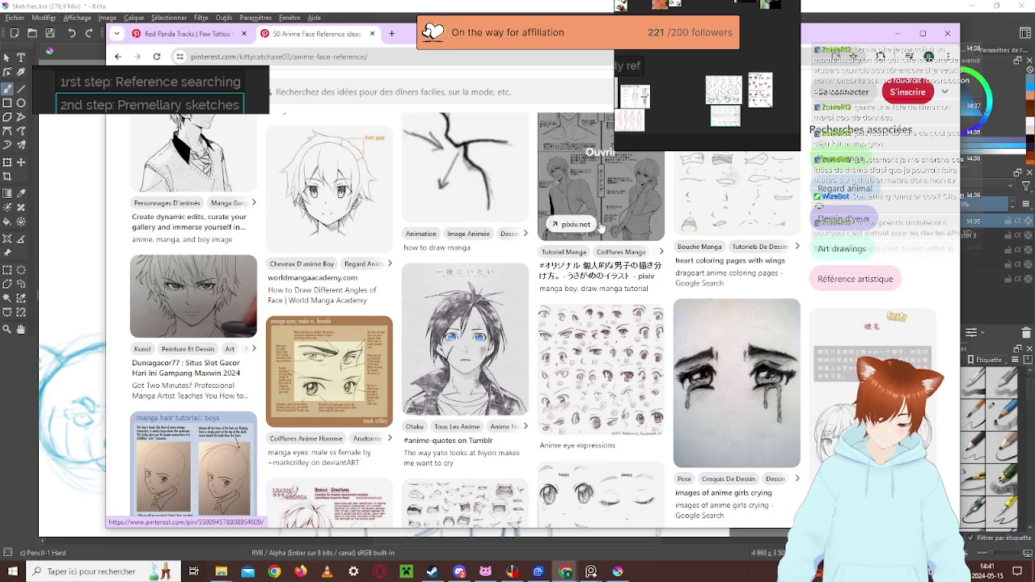
{"action": "scroll", "coordinate": [601, 227], "scroll_direction": "down", "scroll_amount": 3}
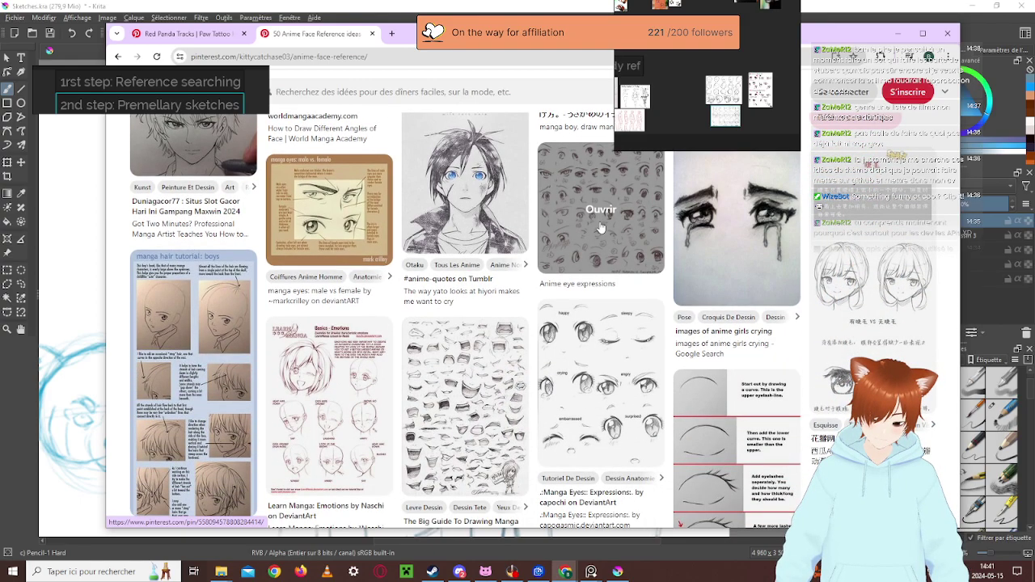
{"action": "scroll", "coordinate": [601, 227], "scroll_direction": "down", "scroll_amount": 5}
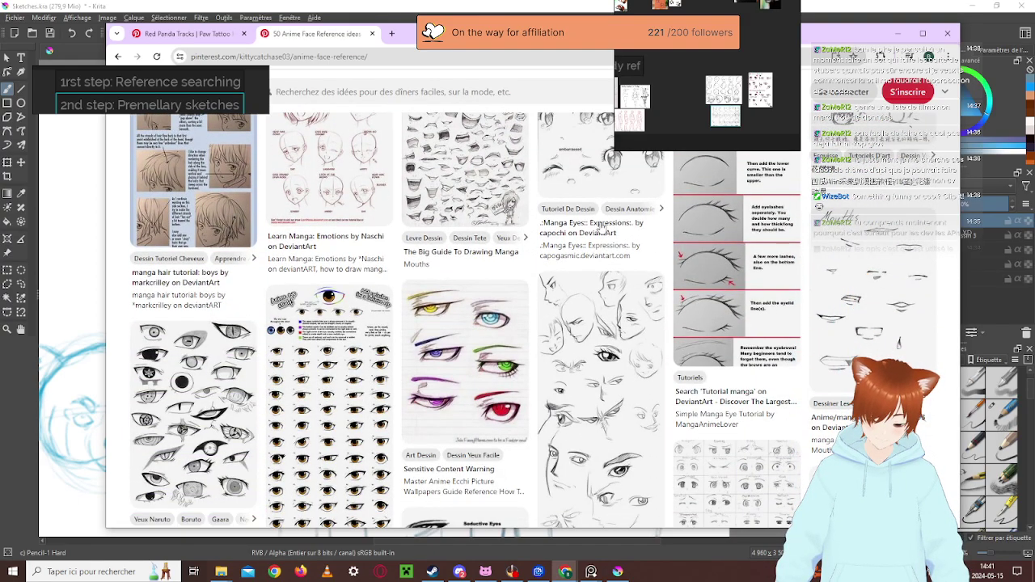
{"action": "scroll", "coordinate": [601, 228], "scroll_direction": "down", "scroll_amount": 7}
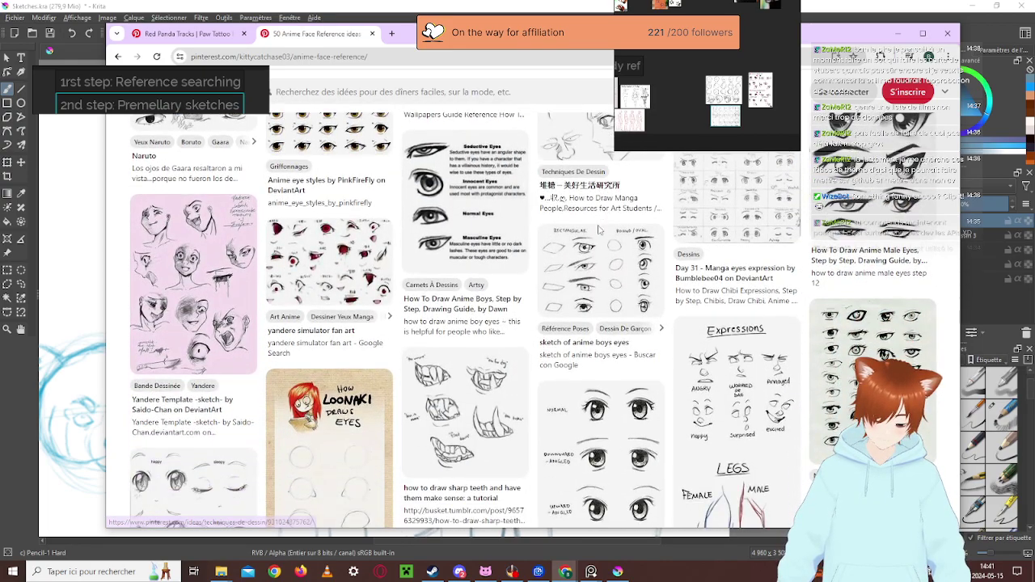
{"action": "scroll", "coordinate": [600, 232], "scroll_direction": "down", "scroll_amount": 2}
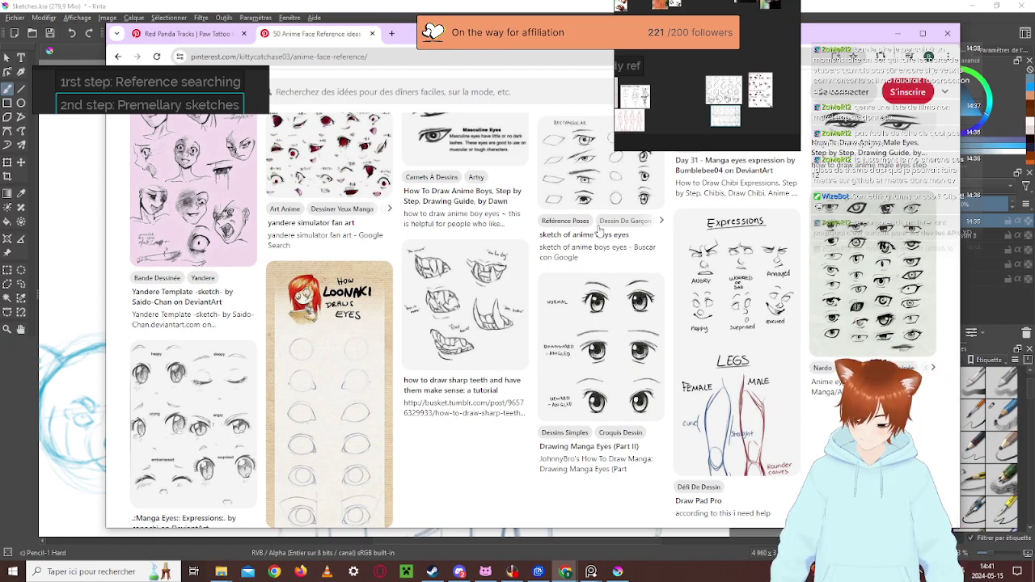
{"action": "scroll", "coordinate": [599, 232], "scroll_direction": "down", "scroll_amount": 5}
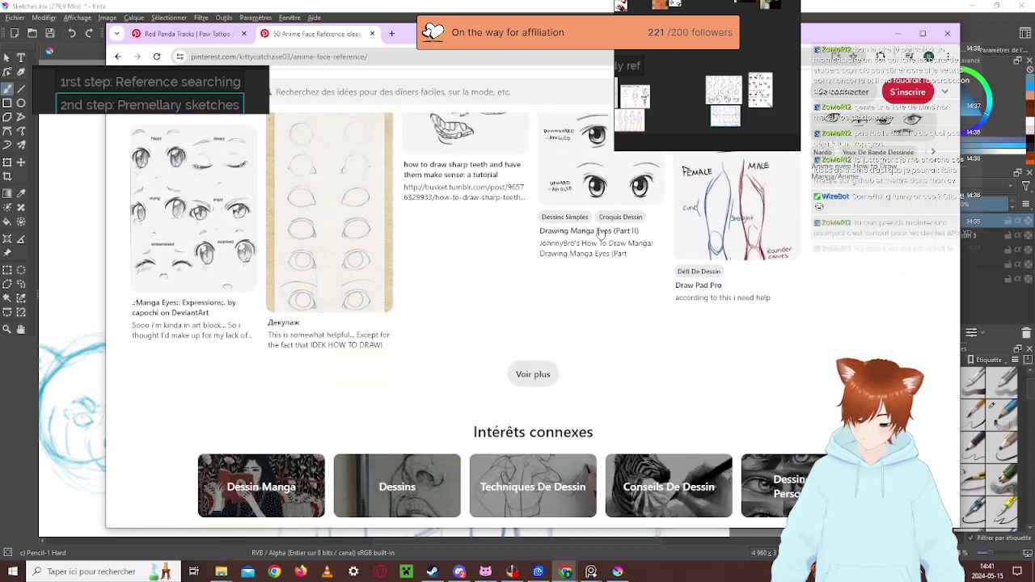
{"action": "scroll", "coordinate": [600, 235], "scroll_direction": "down", "scroll_amount": 1}
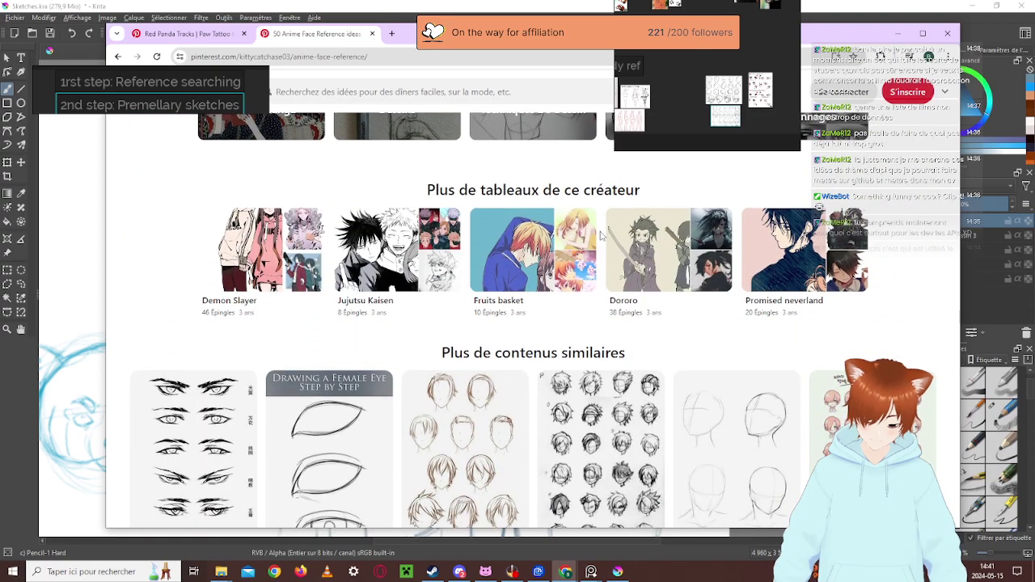
Examine the similar content below the board for head-angle, hair, eye and face-construction references
{"action": "scroll", "coordinate": [599, 234], "scroll_direction": "down", "scroll_amount": 2}
{"action": "scroll", "coordinate": [601, 235], "scroll_direction": "down", "scroll_amount": 4}
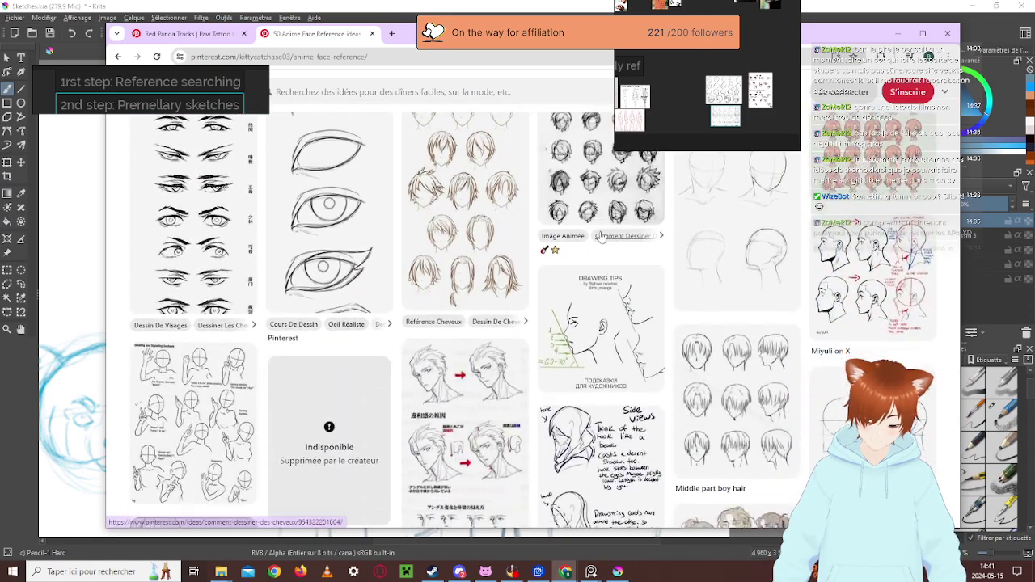
{"action": "scroll", "coordinate": [604, 233], "scroll_direction": "down", "scroll_amount": 2}
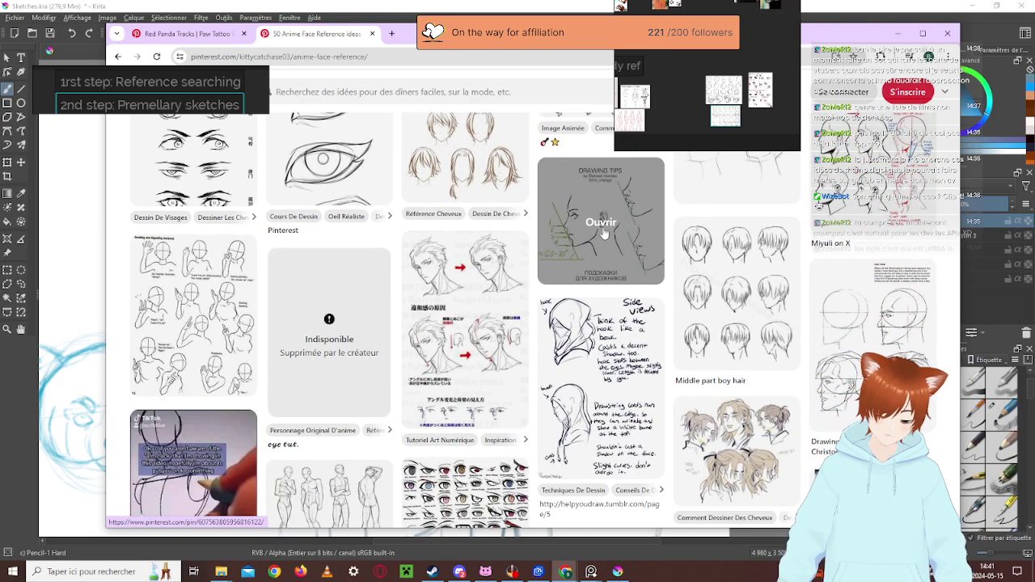
{"action": "scroll", "coordinate": [603, 233], "scroll_direction": "down", "scroll_amount": 1}
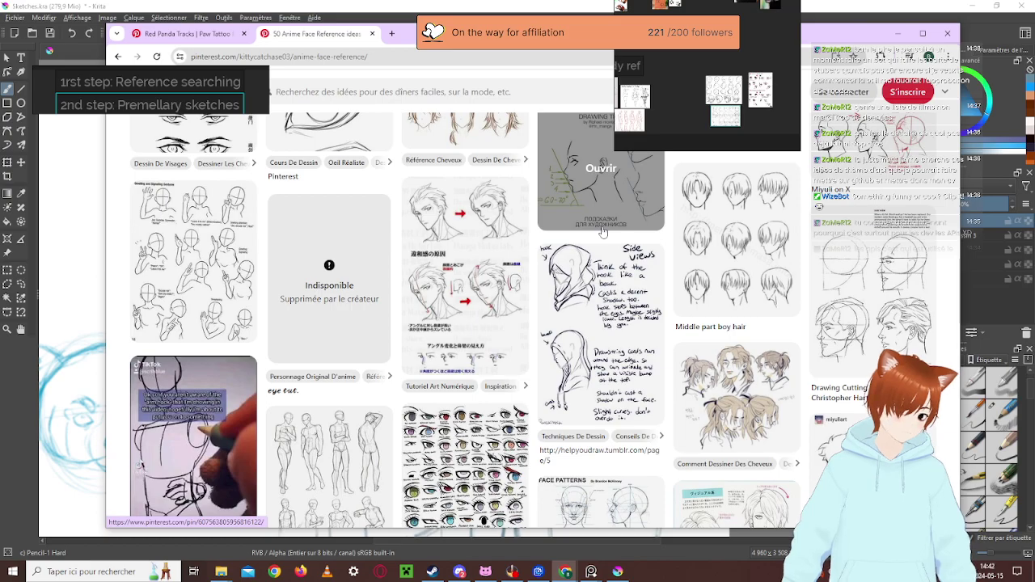
{"action": "scroll", "coordinate": [601, 232], "scroll_direction": "down", "scroll_amount": 2}
{"action": "scroll", "coordinate": [603, 234], "scroll_direction": "down", "scroll_amount": 5}
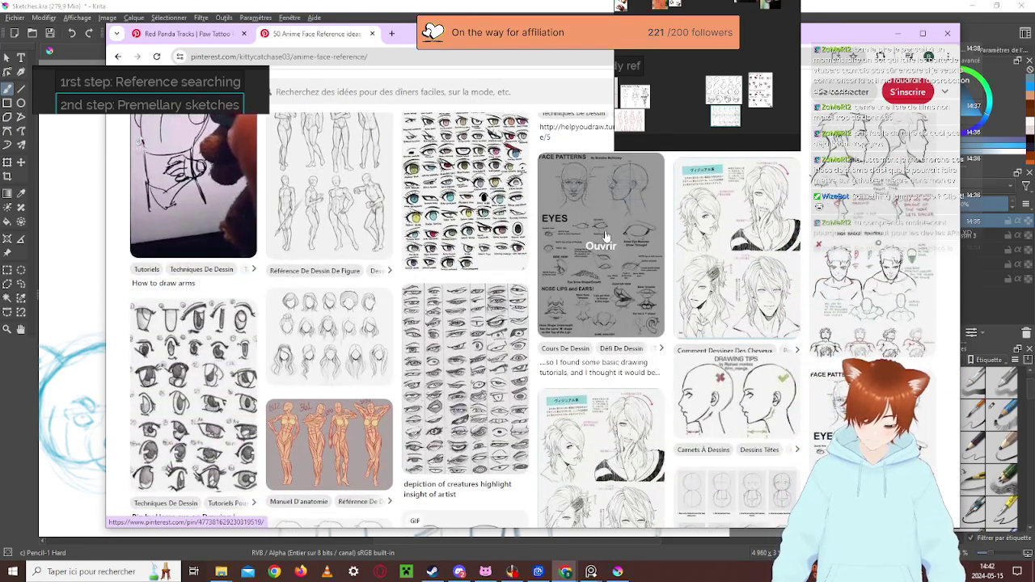
{"action": "scroll", "coordinate": [605, 236], "scroll_direction": "down", "scroll_amount": 3}
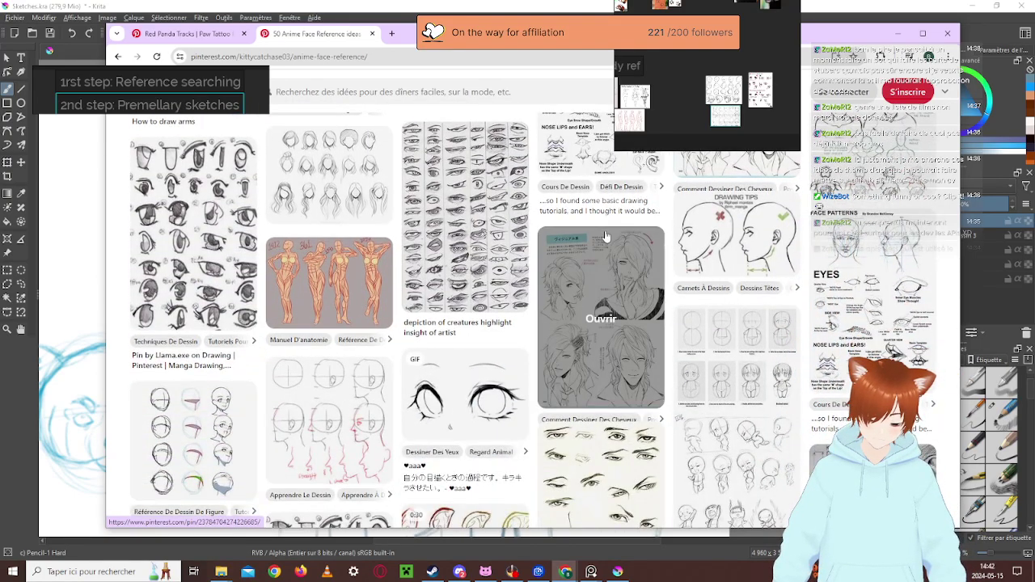
{"action": "scroll", "coordinate": [605, 236], "scroll_direction": "down", "scroll_amount": 5}
{"action": "scroll", "coordinate": [605, 229], "scroll_direction": "down", "scroll_amount": 3}
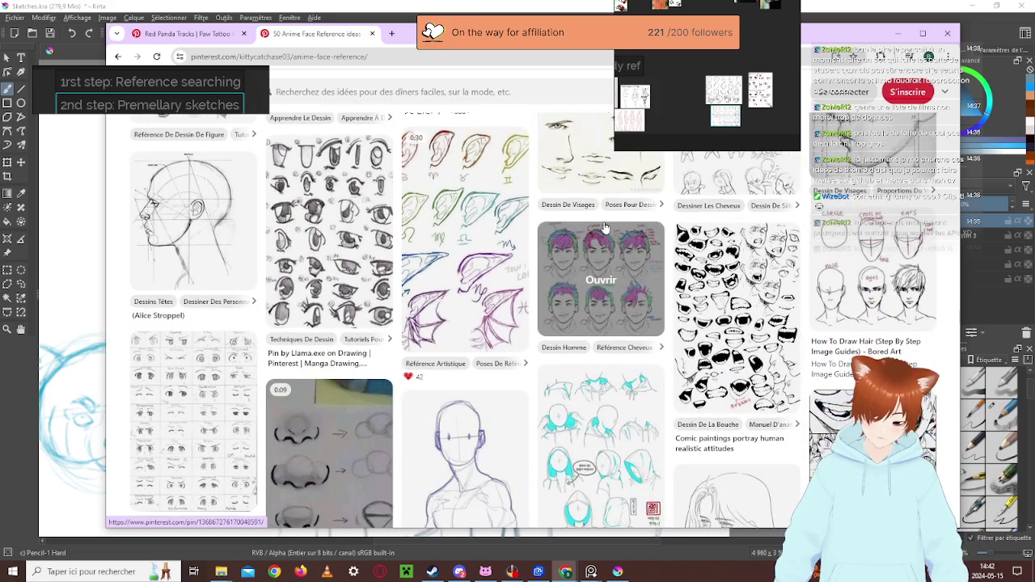
{"action": "scroll", "coordinate": [605, 229], "scroll_direction": "down", "scroll_amount": 4}
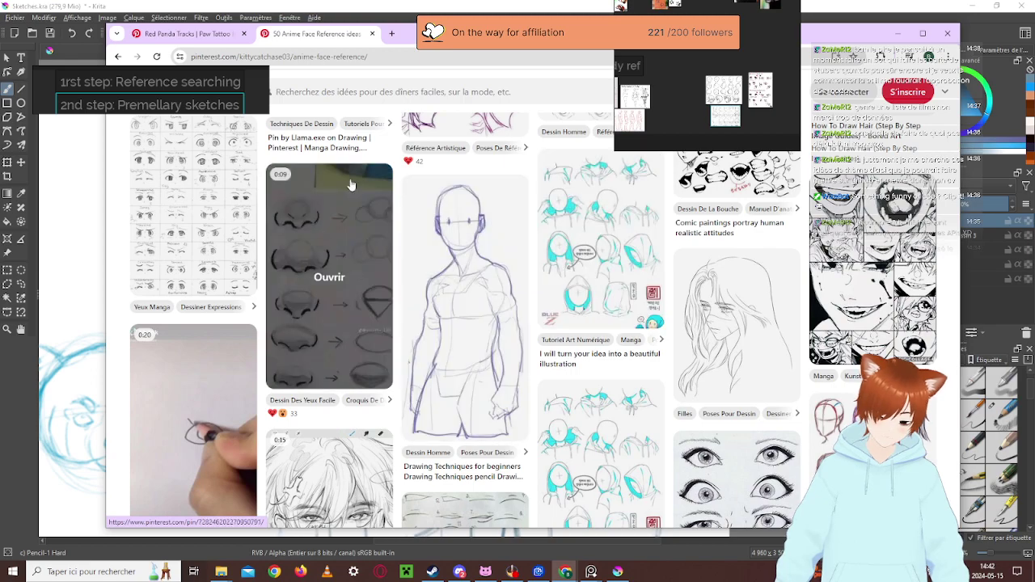
Find the NO/Yes pin about animal-ear placement on a head and add its image to the reference board
{"action": "scroll", "coordinate": [214, 179], "scroll_direction": "down", "scroll_amount": 1}
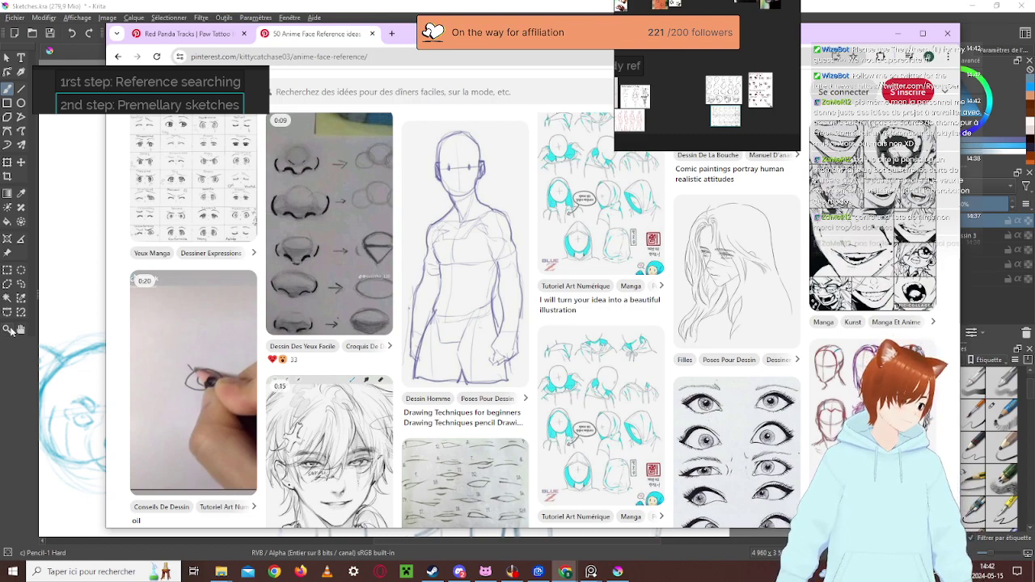
{"action": "scroll", "coordinate": [465, 321], "scroll_direction": "down", "scroll_amount": 2}
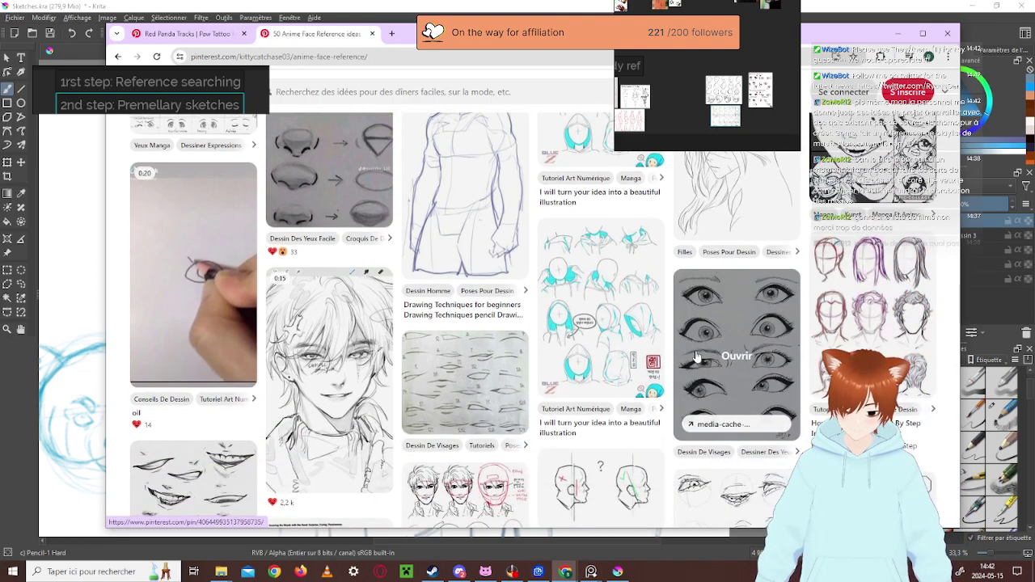
{"action": "scroll", "coordinate": [807, 295], "scroll_direction": "down", "scroll_amount": 2}
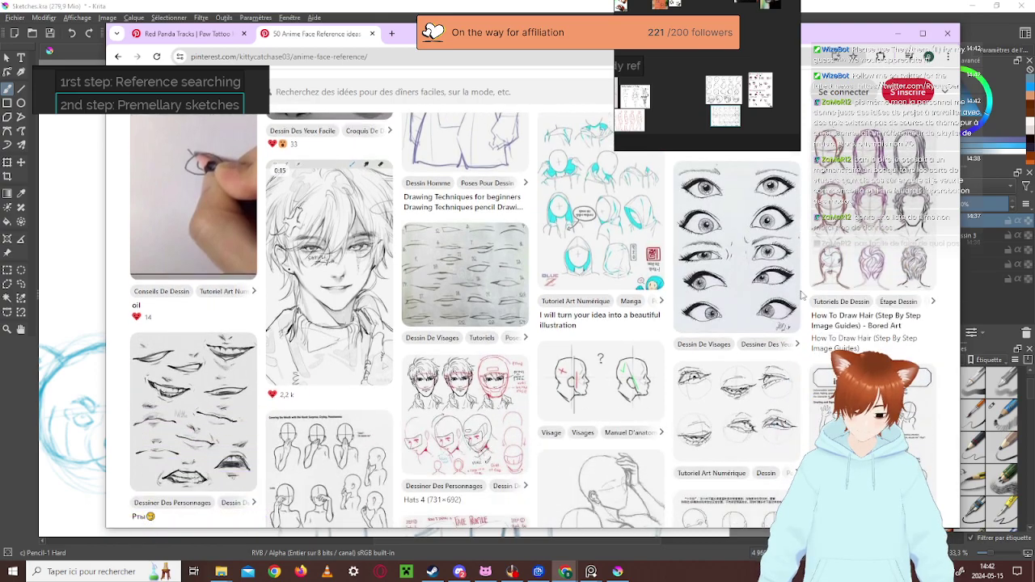
{"action": "scroll", "coordinate": [806, 296], "scroll_direction": "down", "scroll_amount": 5}
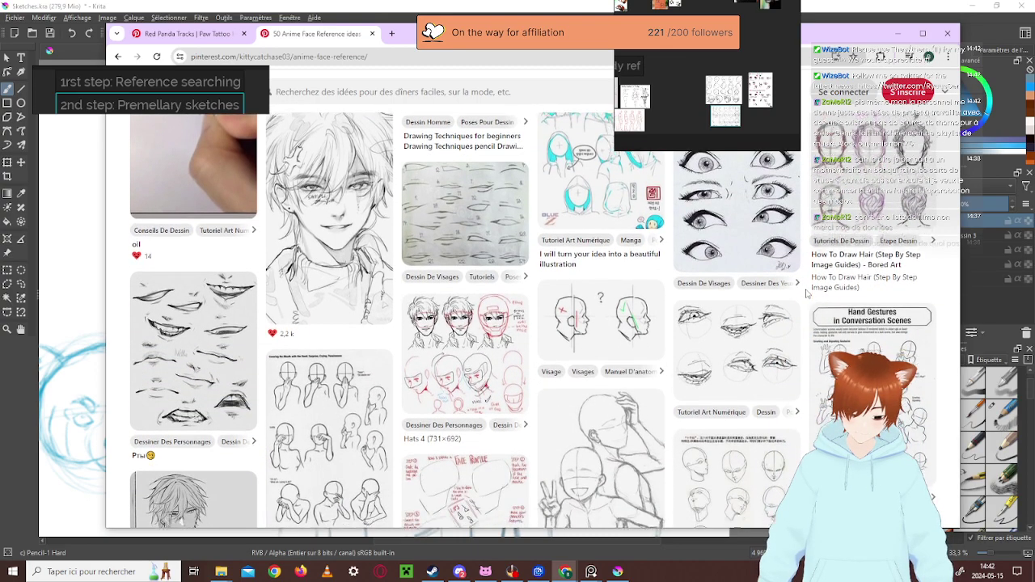
{"action": "scroll", "coordinate": [807, 295], "scroll_direction": "down", "scroll_amount": 2}
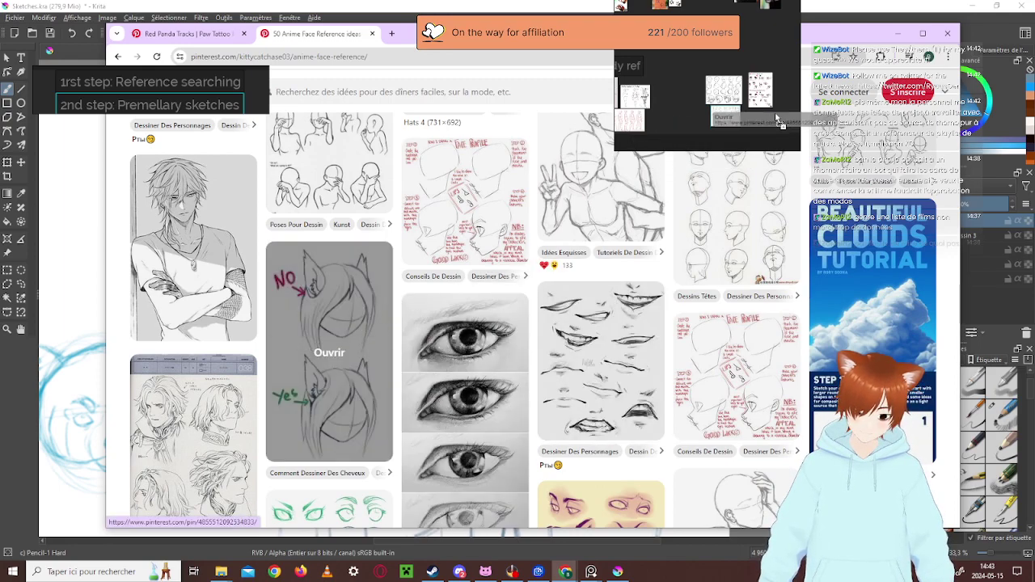
{"action": "left_click_drag", "start_coordinate": [783, 90], "coordinate": [807, 105]}
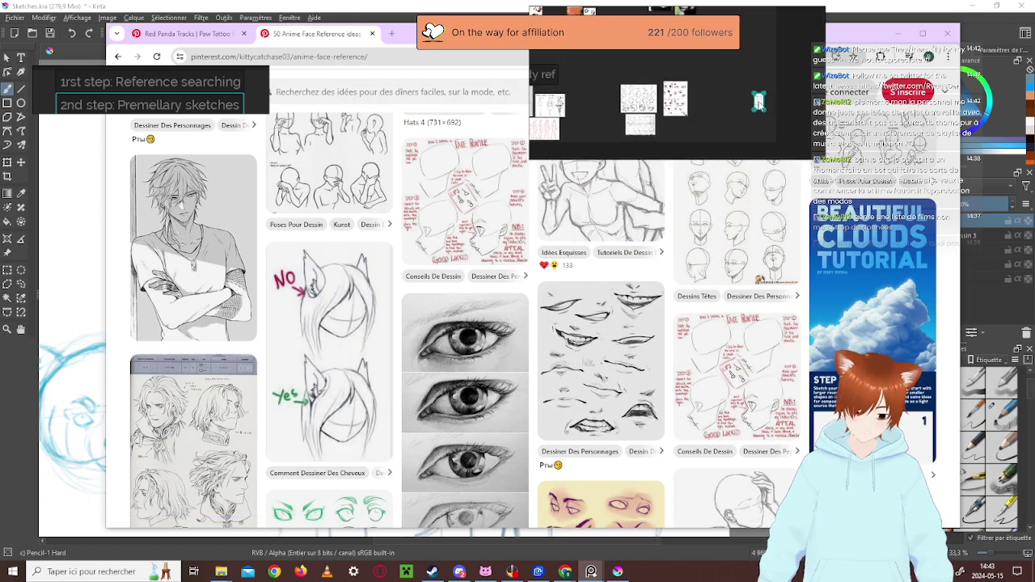
{"action": "scroll", "coordinate": [379, 330], "scroll_direction": "up", "scroll_amount": 1}
{"action": "scroll", "coordinate": [379, 330], "scroll_direction": "down", "scroll_amount": 2}
{"action": "left_click_drag", "start_coordinate": [348, 308], "coordinate": [762, 95]}
{"action": "scroll", "coordinate": [726, 127], "scroll_direction": "up", "scroll_amount": 1}
{"action": "scroll", "coordinate": [720, 137], "scroll_direction": "down", "scroll_amount": 2}
{"action": "scroll", "coordinate": [744, 122], "scroll_direction": "up", "scroll_amount": 2}
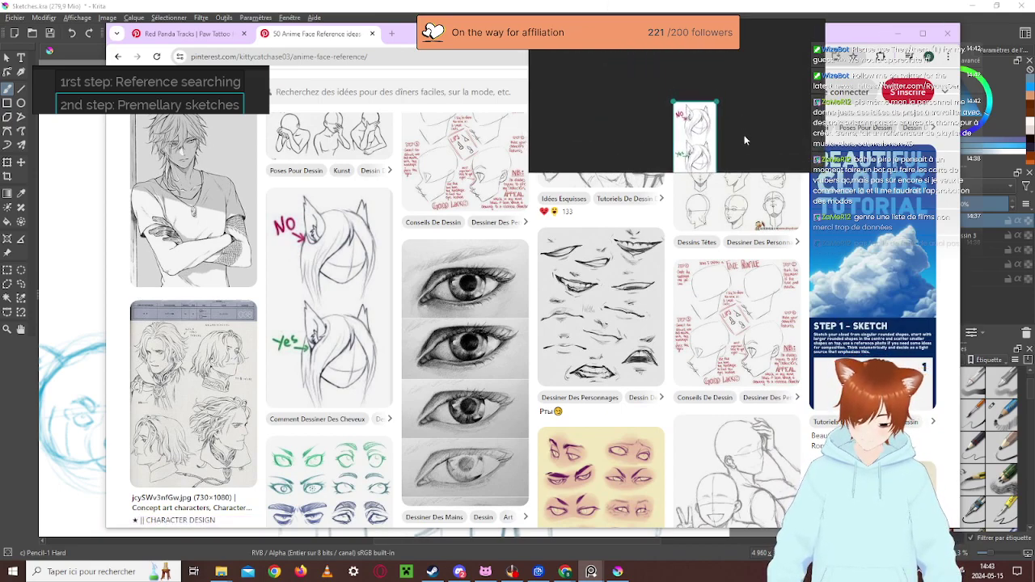
Examine further similar pins for eye sheets, hairstyles, head angles and facial expressions
{"action": "scroll", "coordinate": [744, 97], "scroll_direction": "down", "scroll_amount": 1}
{"action": "scroll", "coordinate": [647, 364], "scroll_direction": "down", "scroll_amount": 3}
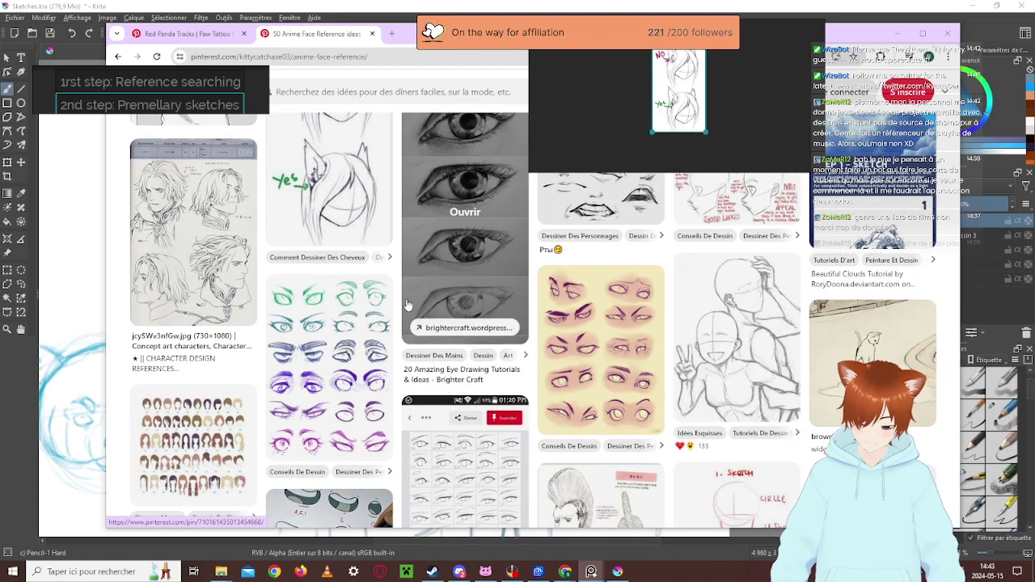
{"action": "scroll", "coordinate": [410, 306], "scroll_direction": "down", "scroll_amount": 2}
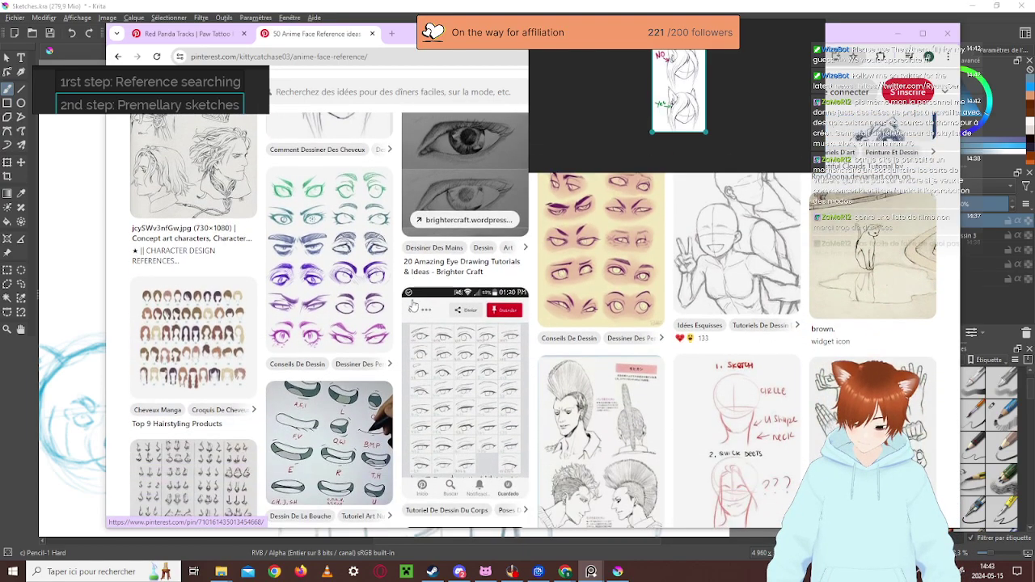
{"action": "scroll", "coordinate": [412, 306], "scroll_direction": "down", "scroll_amount": 5}
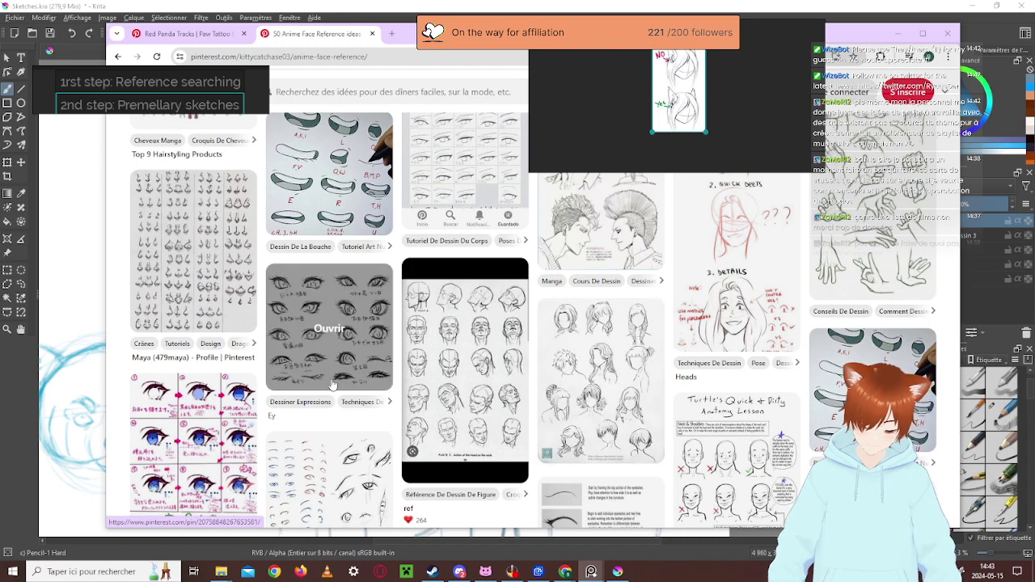
{"action": "scroll", "coordinate": [327, 348], "scroll_direction": "down", "scroll_amount": 1}
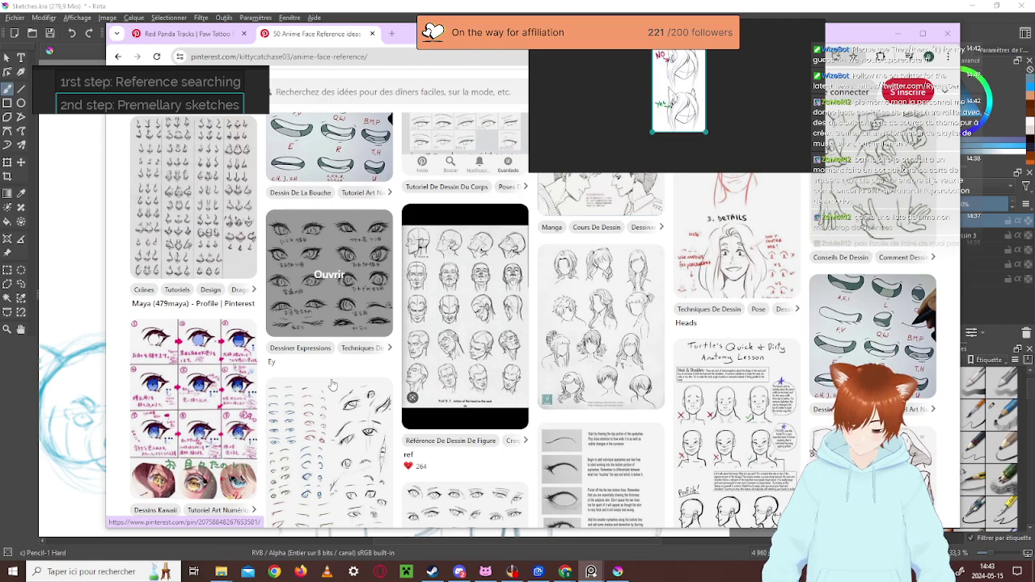
{"action": "scroll", "coordinate": [331, 385], "scroll_direction": "down", "scroll_amount": 1}
{"action": "scroll", "coordinate": [332, 385], "scroll_direction": "down", "scroll_amount": 4}
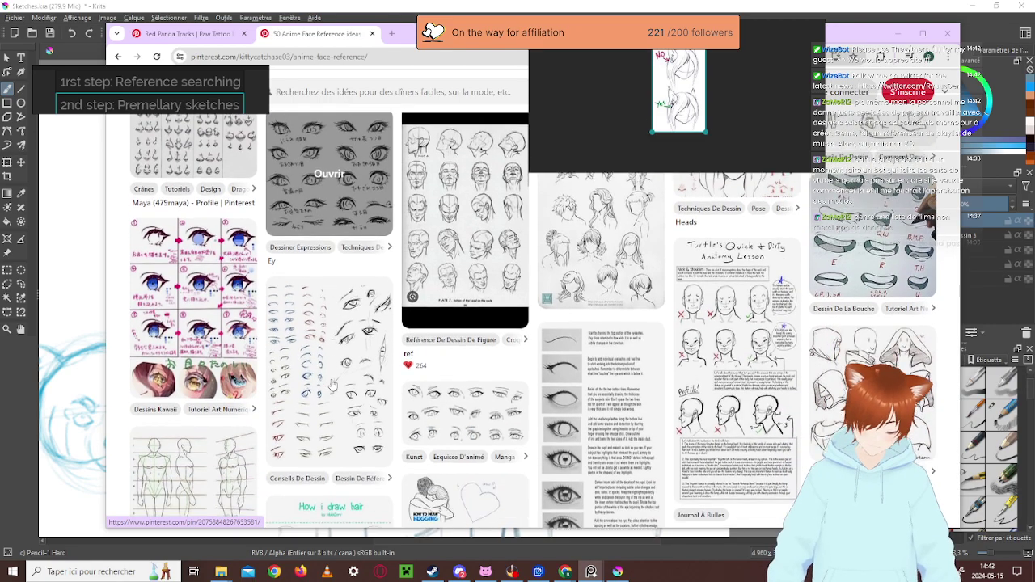
{"action": "scroll", "coordinate": [664, 398], "scroll_direction": "down", "scroll_amount": 2}
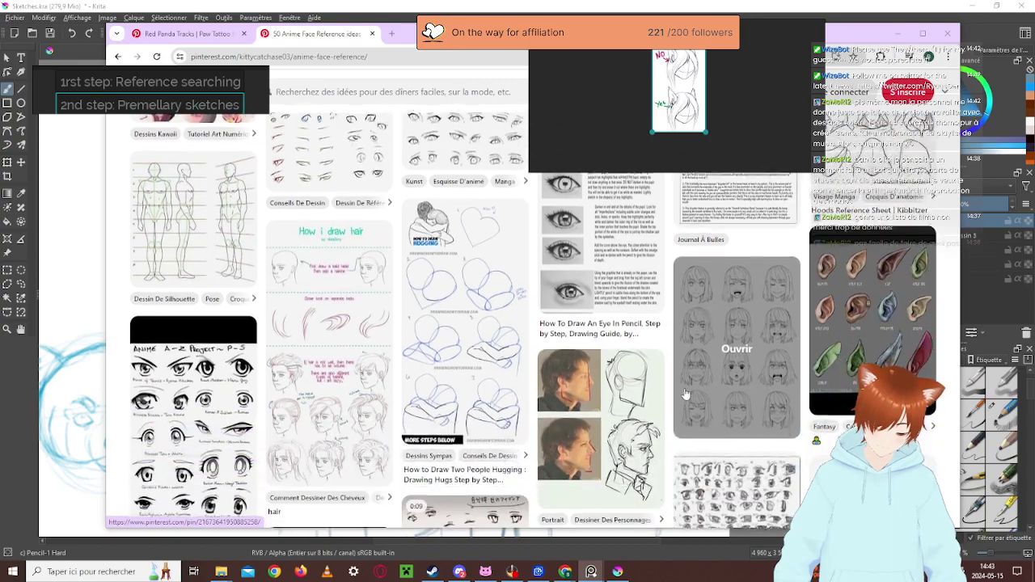
{"action": "scroll", "coordinate": [564, 397], "scroll_direction": "down", "scroll_amount": 3}
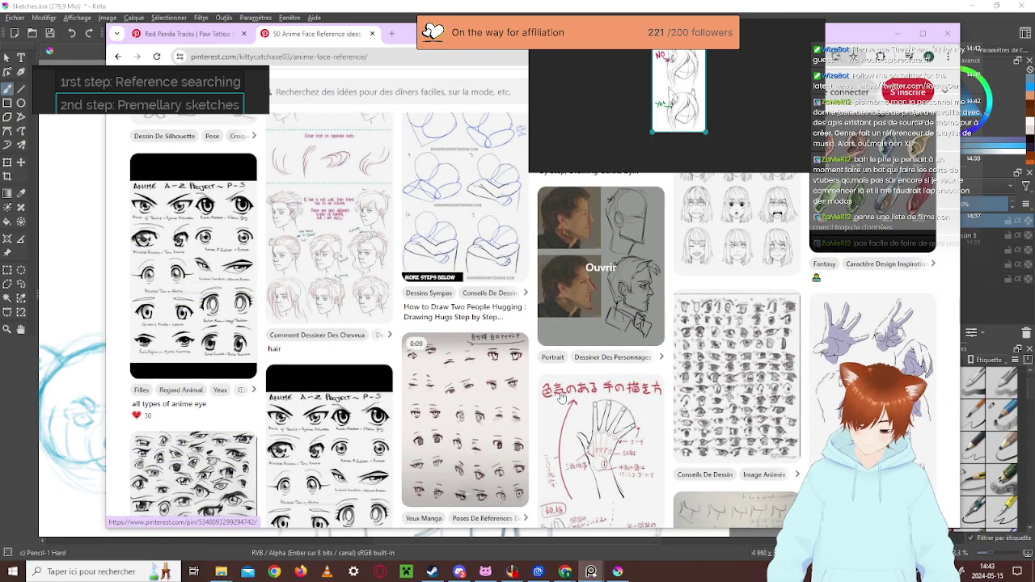
{"action": "scroll", "coordinate": [563, 397], "scroll_direction": "down", "scroll_amount": 4}
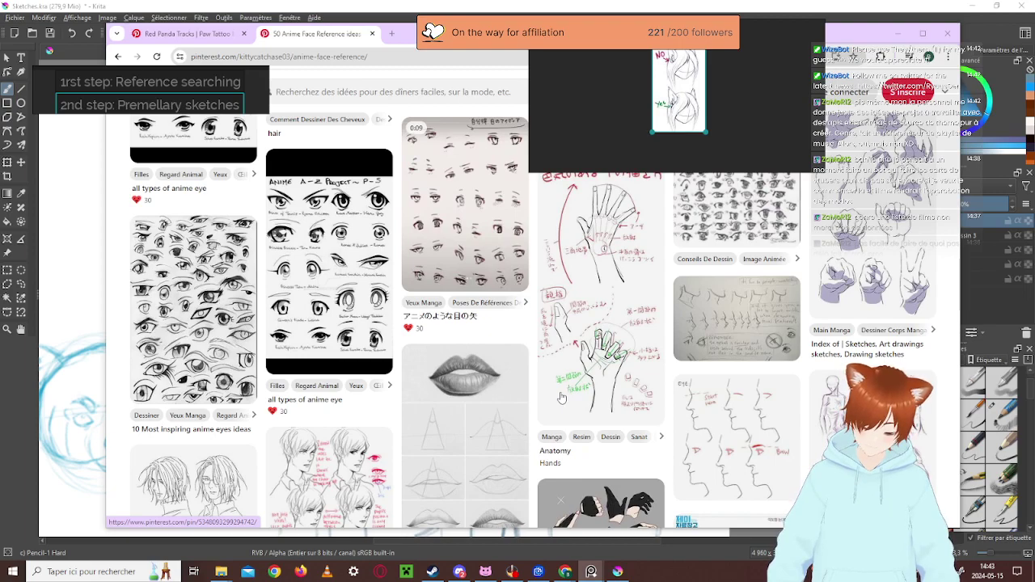
Find the blue-labelled eye-angle sheet among the similar pins and add its image to the reference board beside the animal-ear reference
{"action": "scroll", "coordinate": [563, 397], "scroll_direction": "down", "scroll_amount": 2}
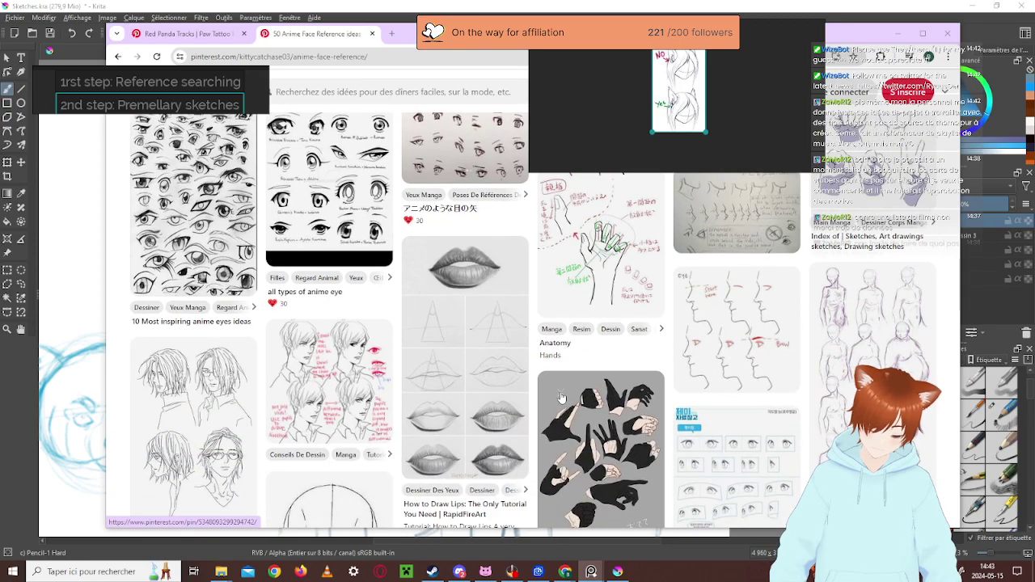
{"action": "scroll", "coordinate": [563, 397], "scroll_direction": "up", "scroll_amount": 1}
{"action": "scroll", "coordinate": [562, 398], "scroll_direction": "down", "scroll_amount": 2}
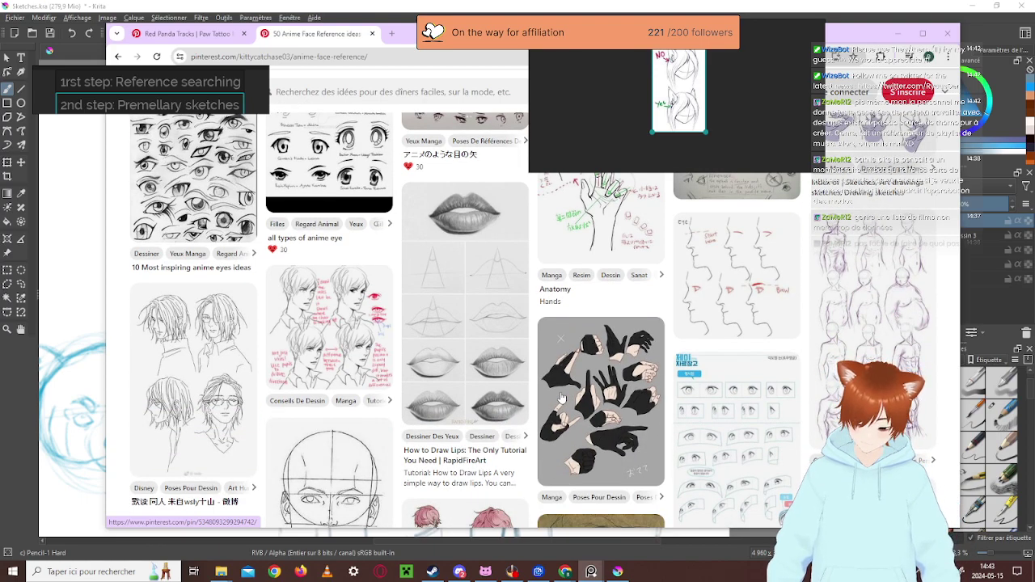
{"action": "scroll", "coordinate": [562, 397], "scroll_direction": "down", "scroll_amount": 2}
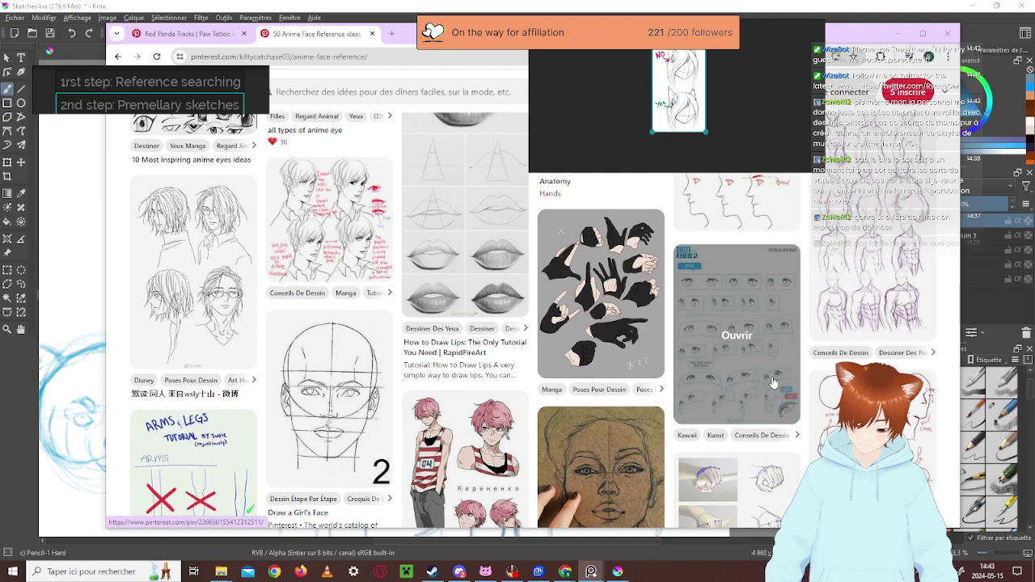
{"action": "left_click_drag", "start_coordinate": [733, 312], "coordinate": [591, 112]}
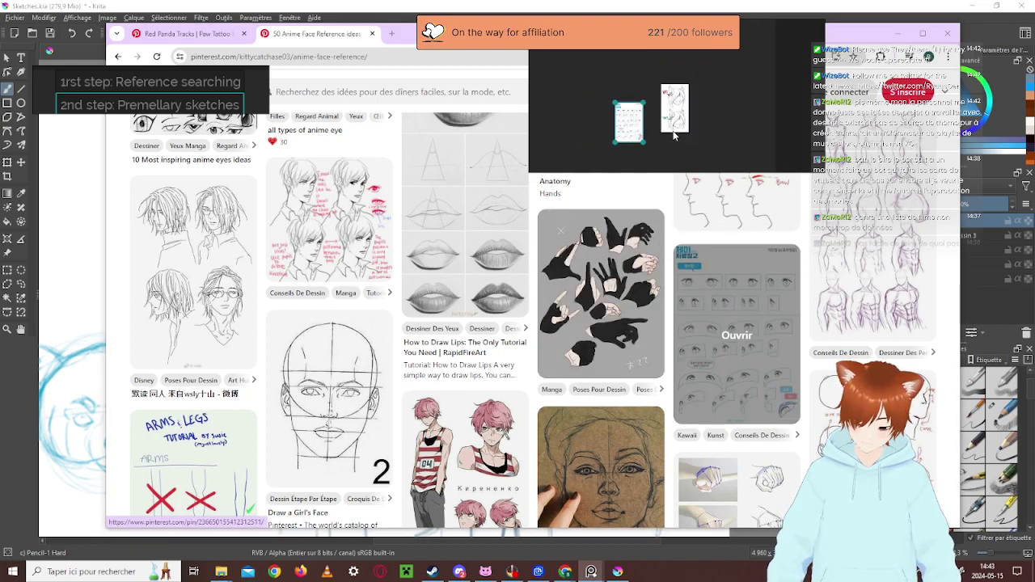
{"action": "left_click_drag", "start_coordinate": [672, 138], "coordinate": [736, 130]}
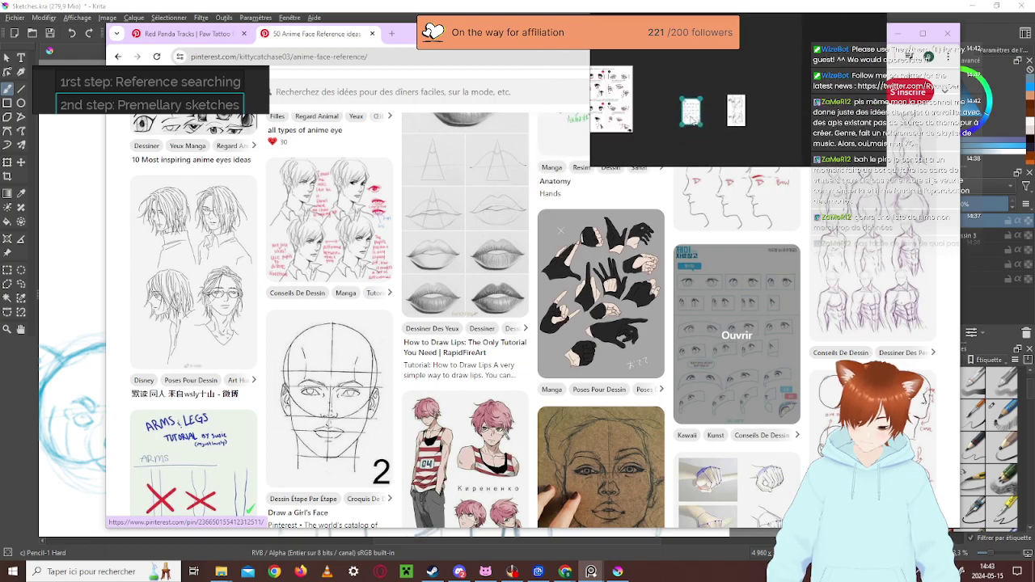
Find the clothing-wrinkle tutorial pin among the similar pins and add its image to the reference board
{"action": "scroll", "coordinate": [603, 319], "scroll_direction": "down", "scroll_amount": 2}
{"action": "scroll", "coordinate": [603, 320], "scroll_direction": "down", "scroll_amount": 1}
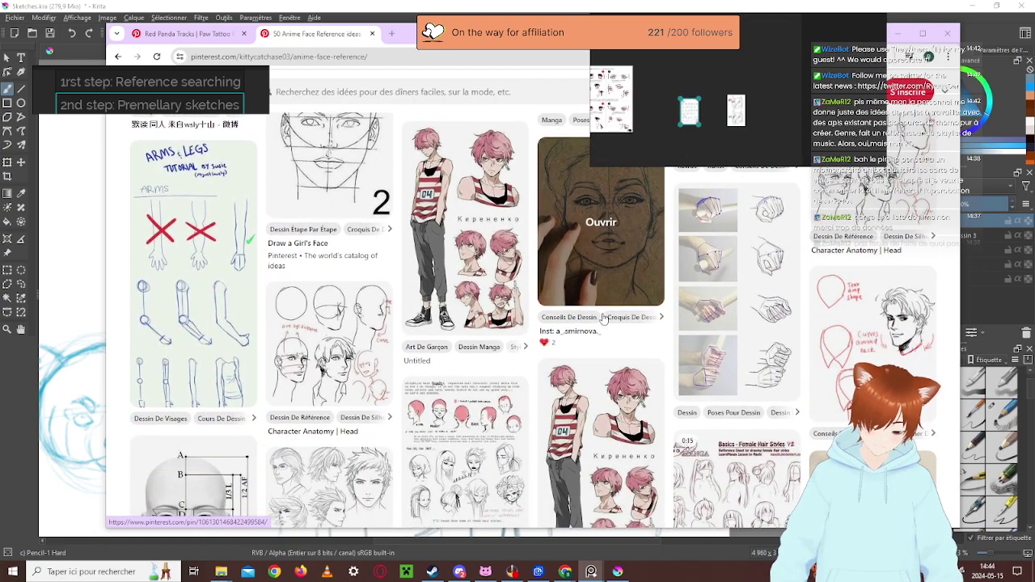
{"action": "scroll", "coordinate": [602, 320], "scroll_direction": "down", "scroll_amount": 1}
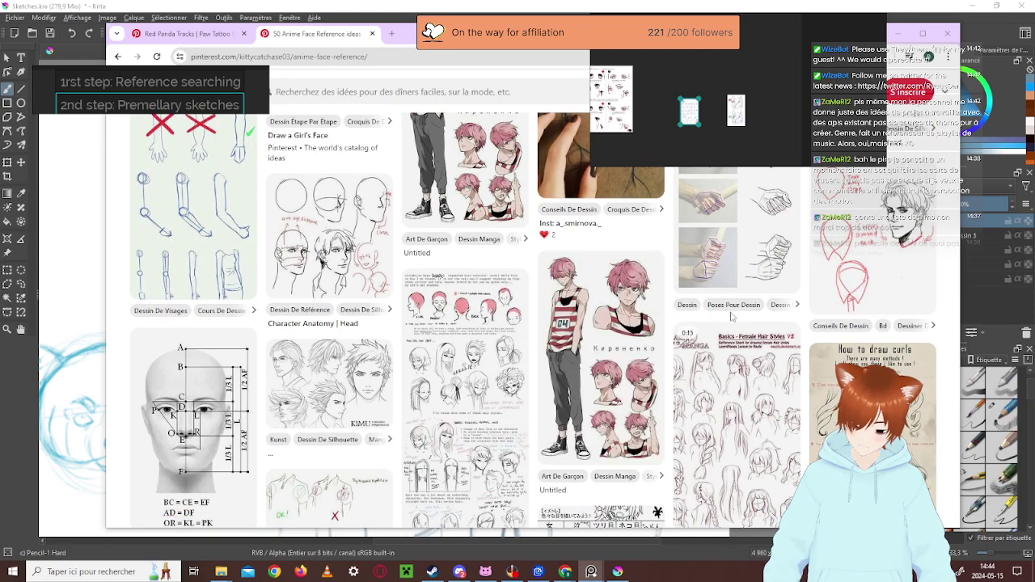
{"action": "scroll", "coordinate": [732, 317], "scroll_direction": "down", "scroll_amount": 2}
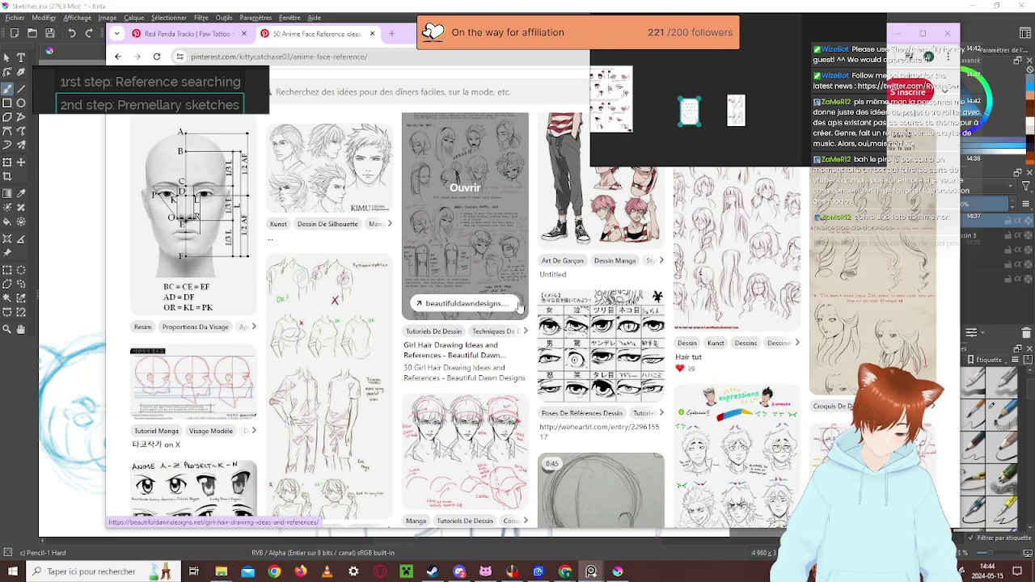
{"action": "scroll", "coordinate": [516, 306], "scroll_direction": "down", "scroll_amount": 3}
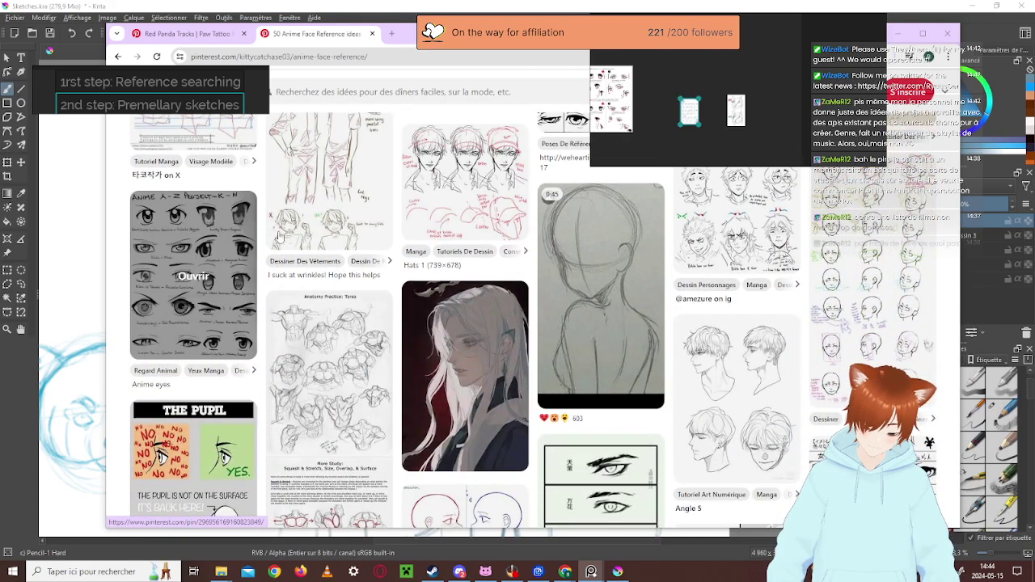
{"action": "scroll", "coordinate": [324, 299], "scroll_direction": "up", "scroll_amount": 1}
{"action": "scroll", "coordinate": [318, 276], "scroll_direction": "up", "scroll_amount": 2}
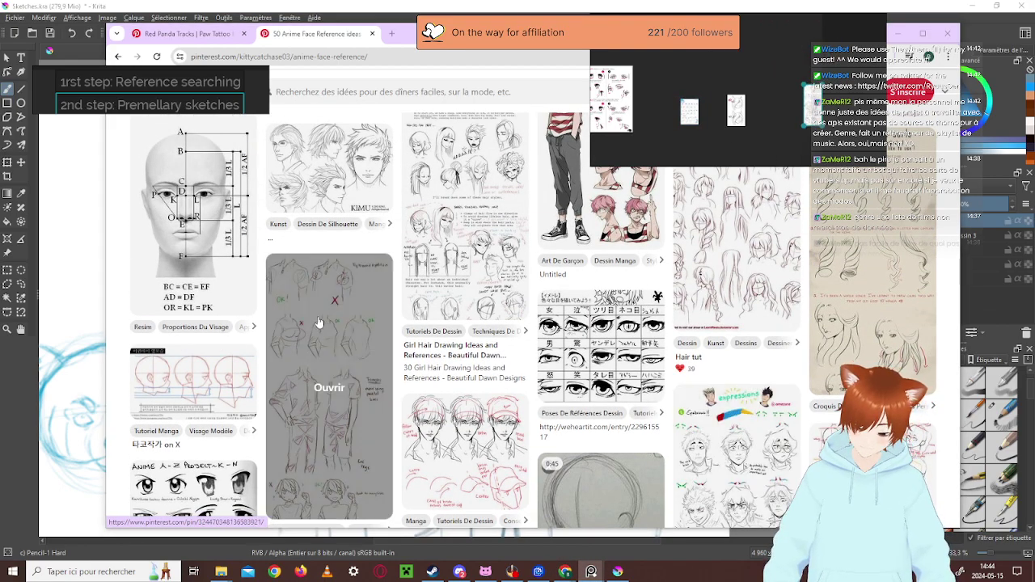
Find THE PUPIL pin about pupil placement and add its image to the reference board below the eye-angle sheet
{"action": "scroll", "coordinate": [317, 324], "scroll_direction": "down", "scroll_amount": 1}
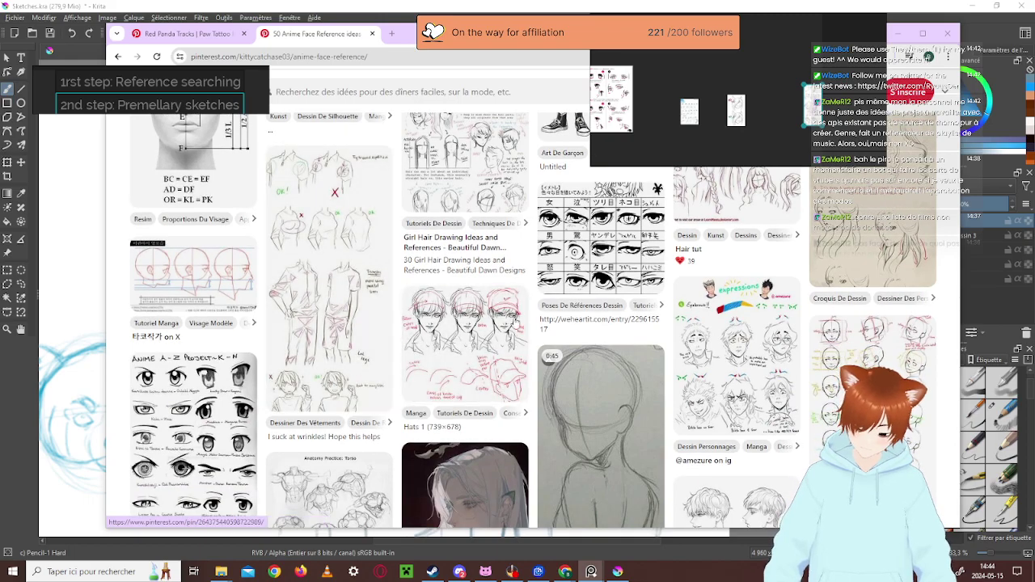
{"action": "scroll", "coordinate": [465, 364], "scroll_direction": "down", "scroll_amount": 2}
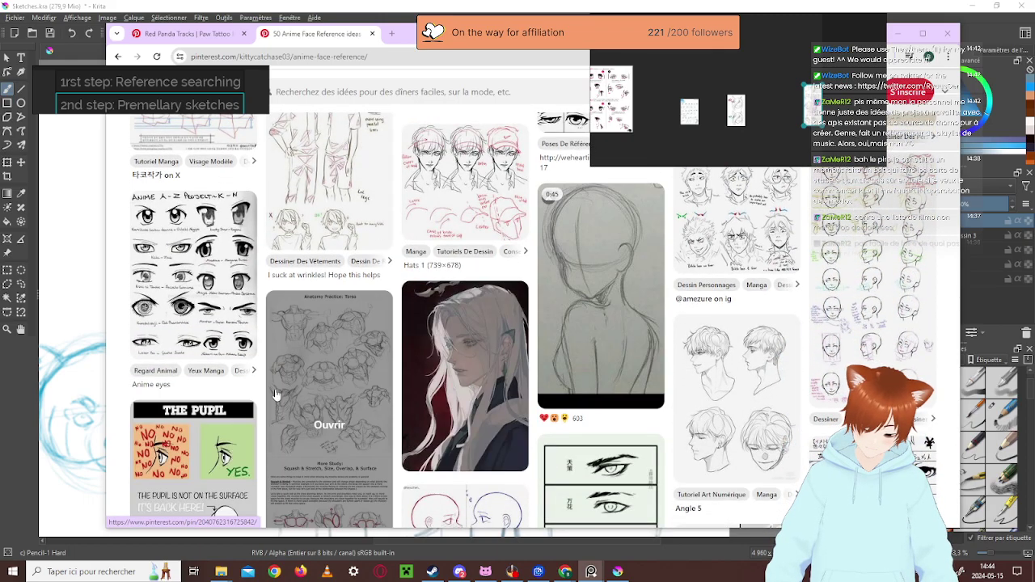
{"action": "scroll", "coordinate": [300, 397], "scroll_direction": "down", "scroll_amount": 1}
{"action": "scroll", "coordinate": [624, 392], "scroll_direction": "down", "scroll_amount": 1}
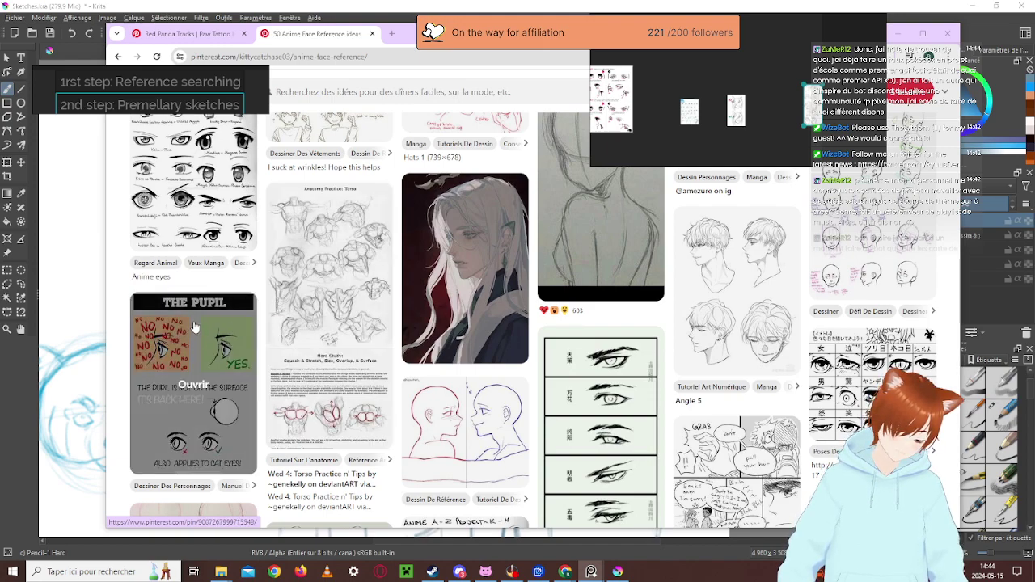
{"action": "left_click_drag", "start_coordinate": [162, 352], "coordinate": [766, 100]}
{"action": "scroll", "coordinate": [756, 122], "scroll_direction": "up", "scroll_amount": 3}
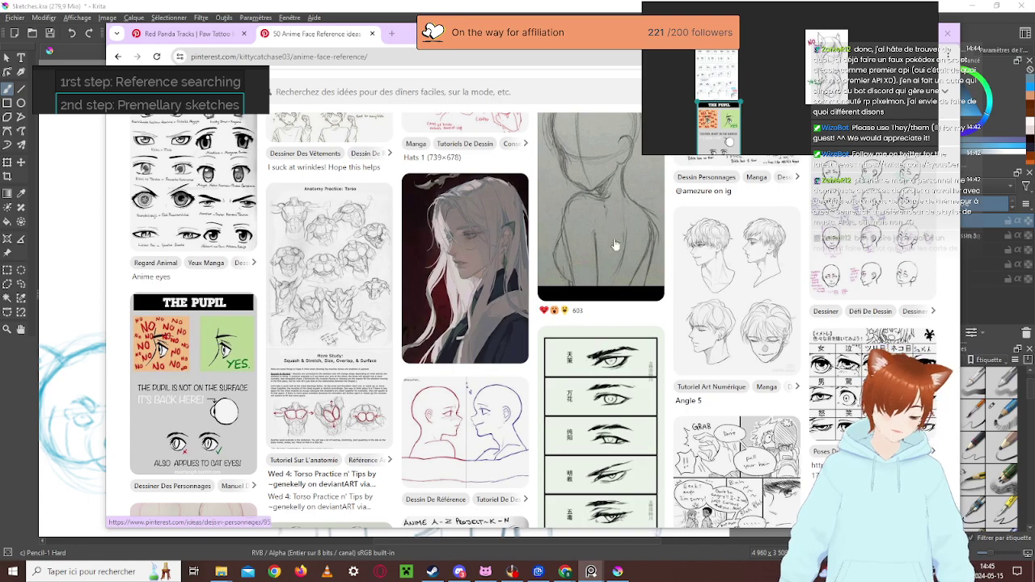
Examine more of the similar pins for head construction, profiles, eyes, mouths, hairstyles, hands and body poses
{"action": "scroll", "coordinate": [501, 267], "scroll_direction": "down", "scroll_amount": 2}
{"action": "scroll", "coordinate": [519, 275], "scroll_direction": "down", "scroll_amount": 2}
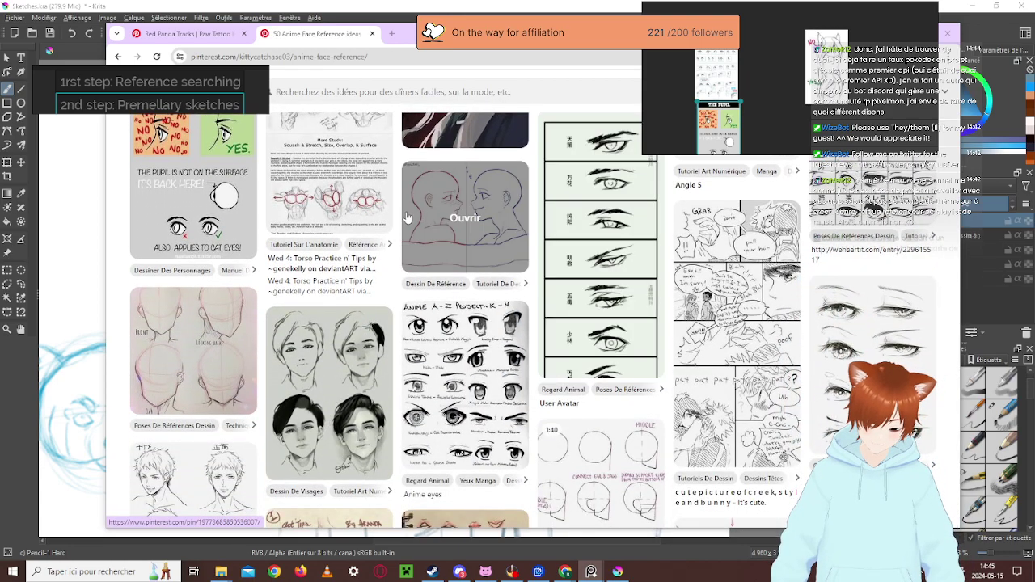
{"action": "scroll", "coordinate": [413, 226], "scroll_direction": "down", "scroll_amount": 2}
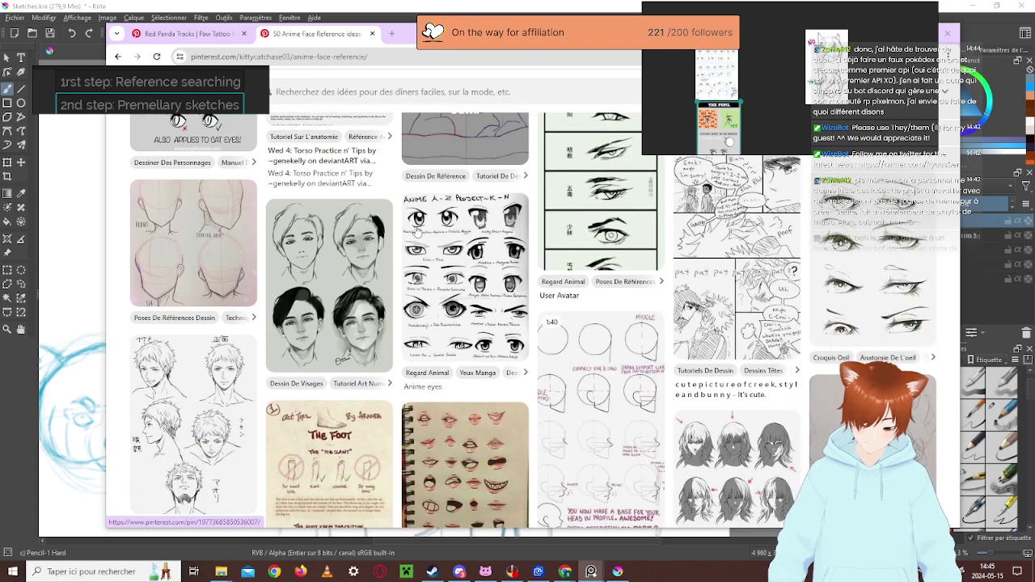
{"action": "scroll", "coordinate": [417, 233], "scroll_direction": "down", "scroll_amount": 1}
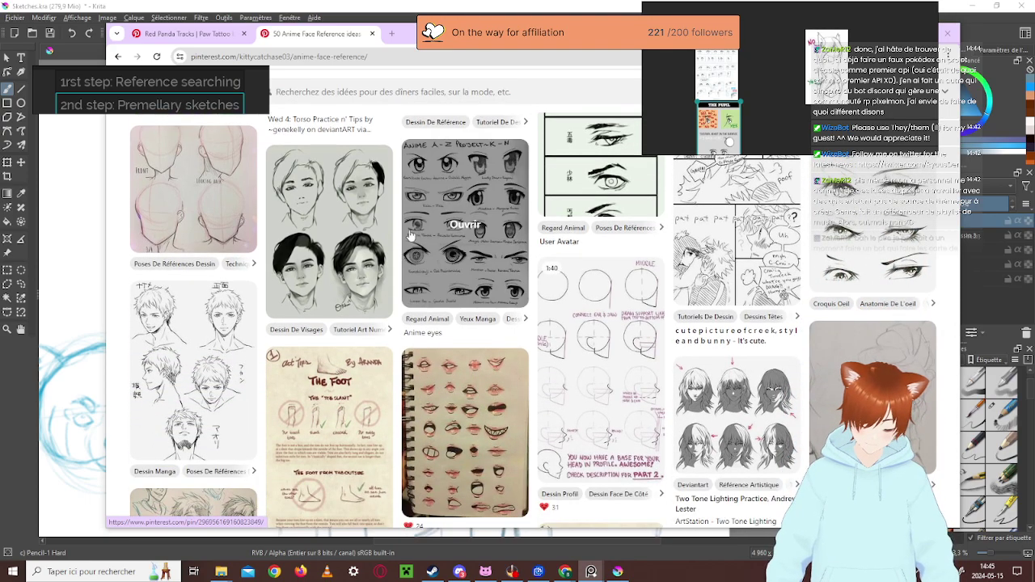
{"action": "scroll", "coordinate": [416, 233], "scroll_direction": "down", "scroll_amount": 6}
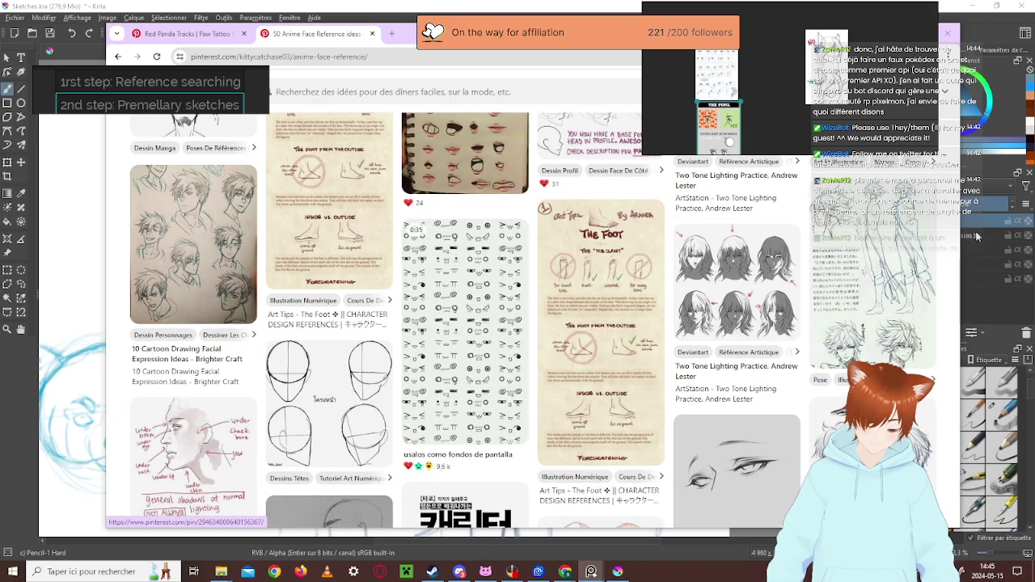
{"action": "scroll", "coordinate": [686, 226], "scroll_direction": "down", "scroll_amount": 2}
{"action": "scroll", "coordinate": [686, 226], "scroll_direction": "down", "scroll_amount": 3}
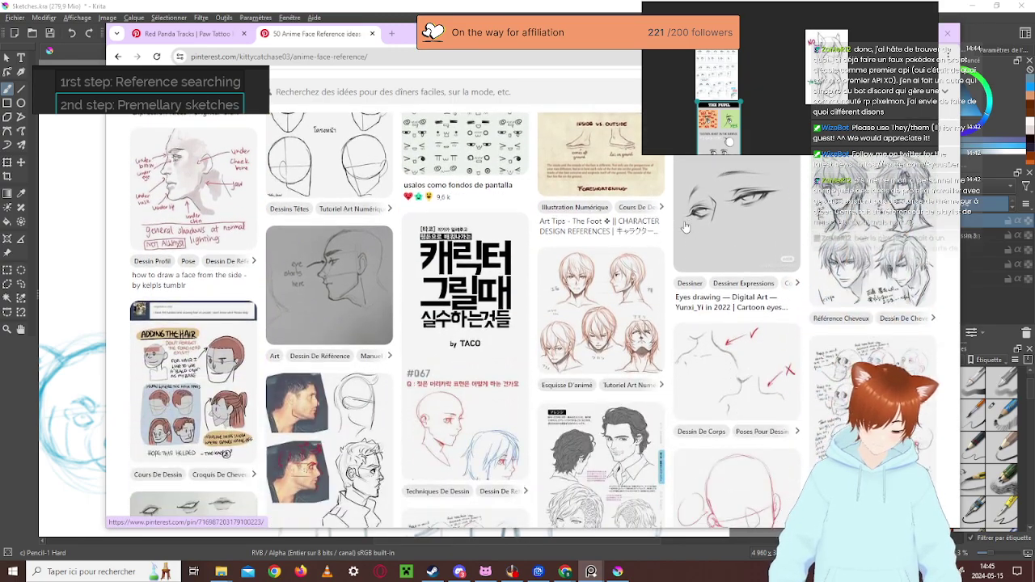
{"action": "scroll", "coordinate": [686, 226], "scroll_direction": "down", "scroll_amount": 4}
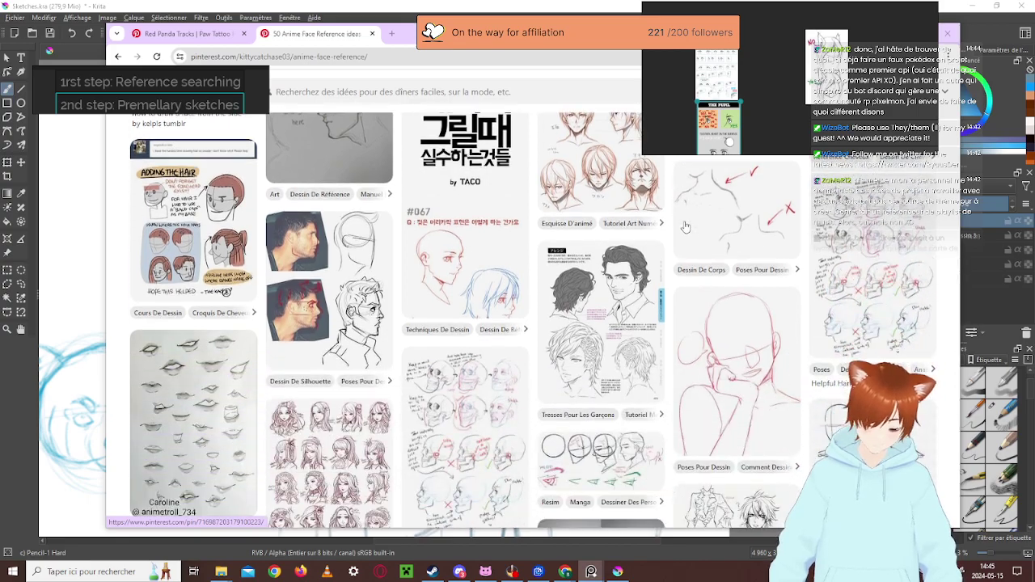
{"action": "scroll", "coordinate": [686, 227], "scroll_direction": "down", "scroll_amount": 1}
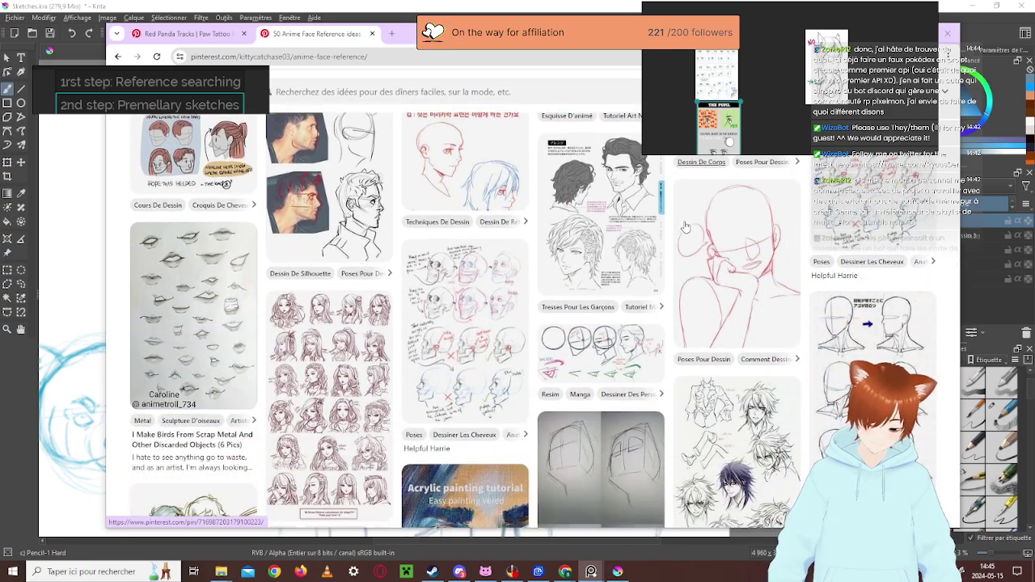
{"action": "scroll", "coordinate": [685, 227], "scroll_direction": "down", "scroll_amount": 2}
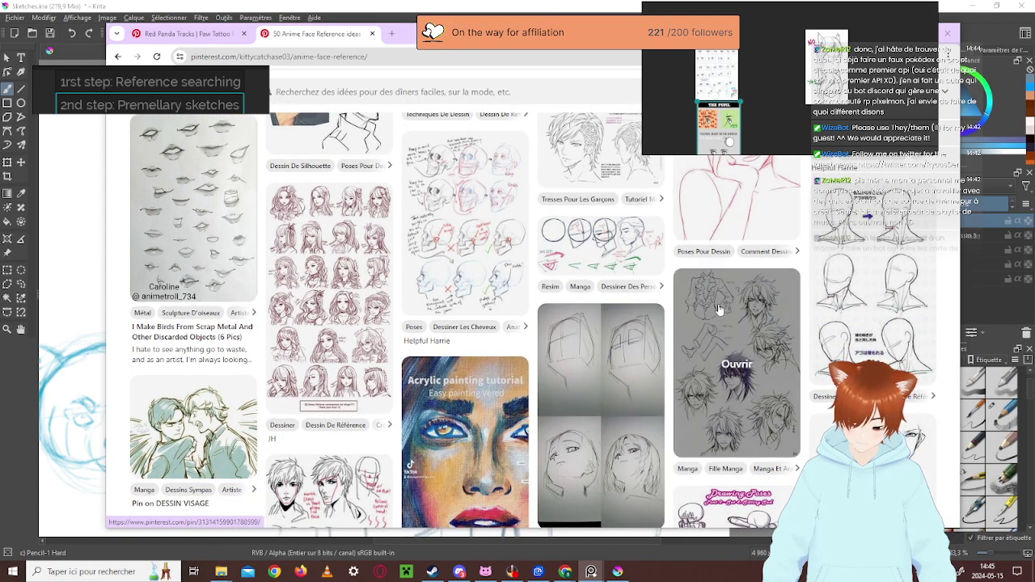
{"action": "scroll", "coordinate": [720, 306], "scroll_direction": "down", "scroll_amount": 1}
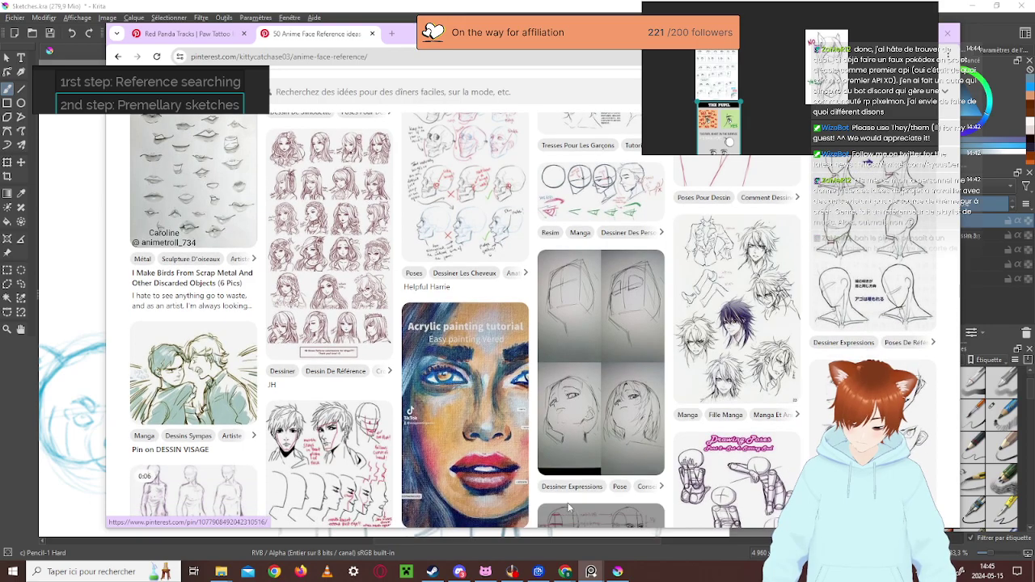
{"action": "scroll", "coordinate": [599, 392], "scroll_direction": "down", "scroll_amount": 3}
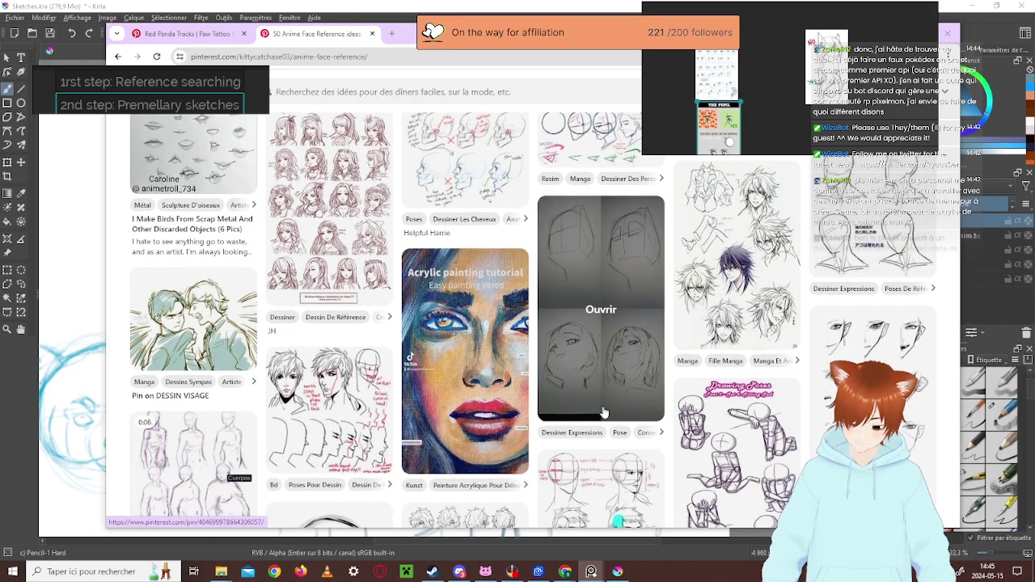
{"action": "scroll", "coordinate": [599, 377], "scroll_direction": "down", "scroll_amount": 1}
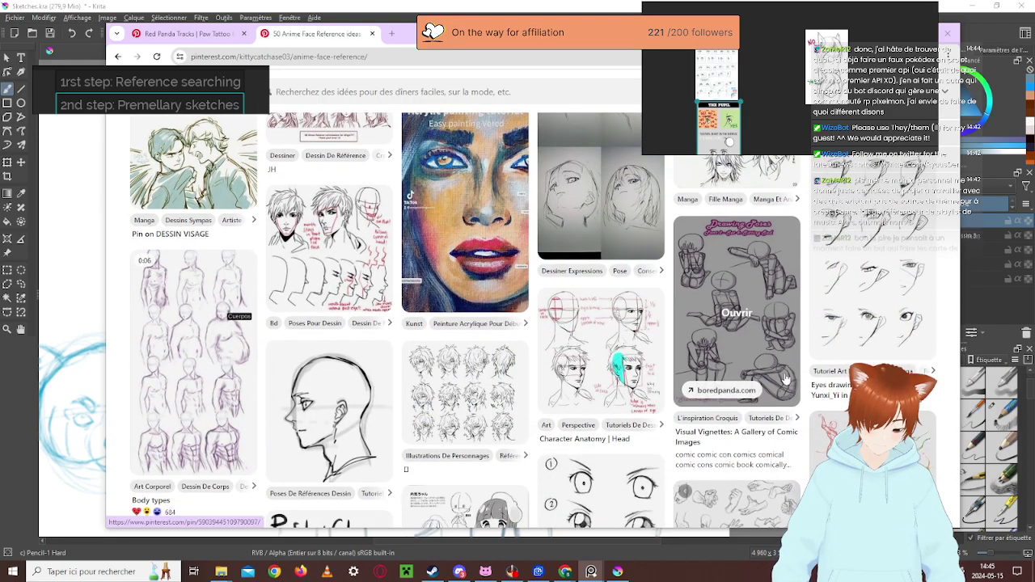
{"action": "scroll", "coordinate": [586, 362], "scroll_direction": "down", "scroll_amount": 3}
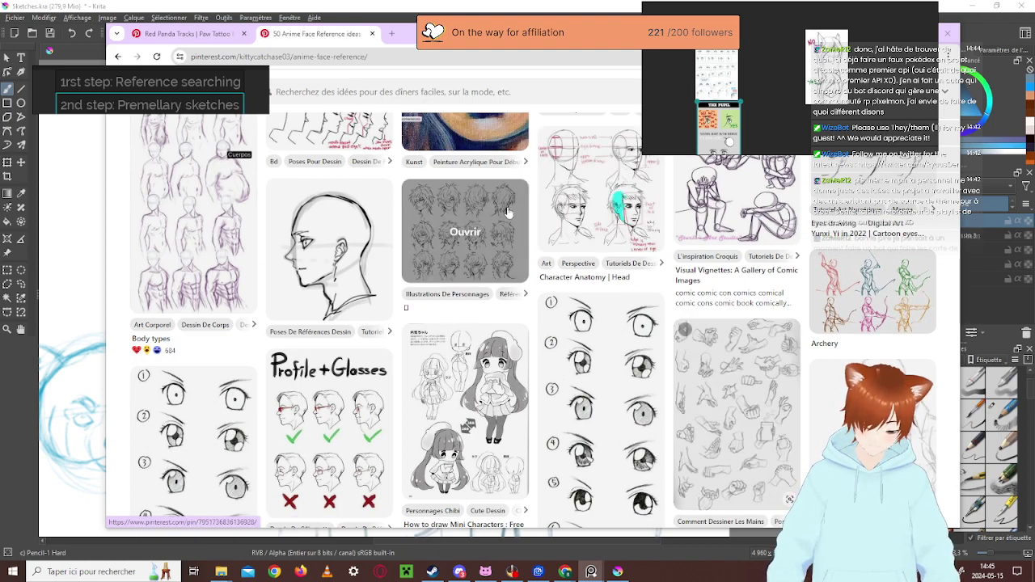
{"action": "scroll", "coordinate": [508, 212], "scroll_direction": "down", "scroll_amount": 2}
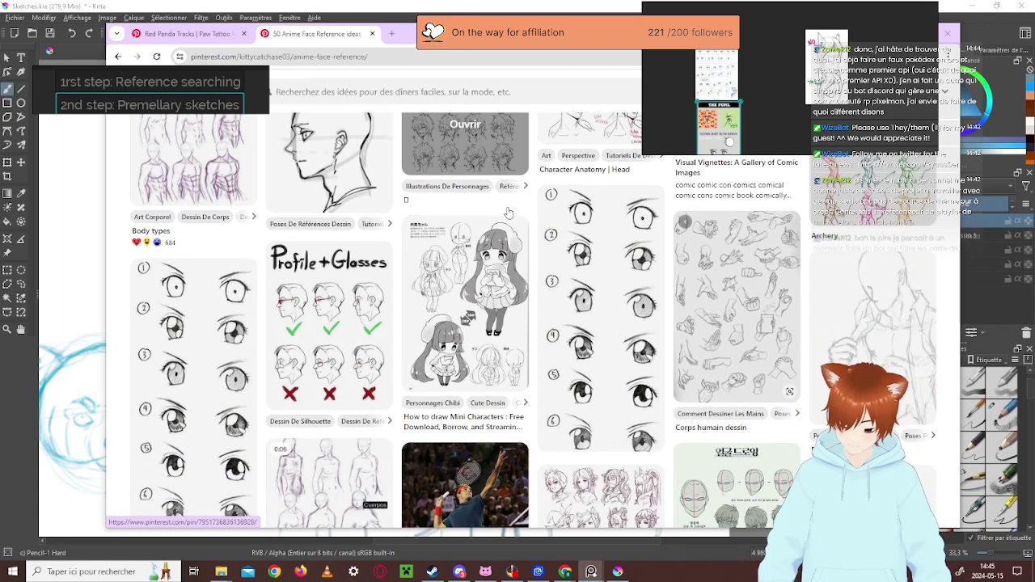
{"action": "scroll", "coordinate": [508, 212], "scroll_direction": "down", "scroll_amount": 3}
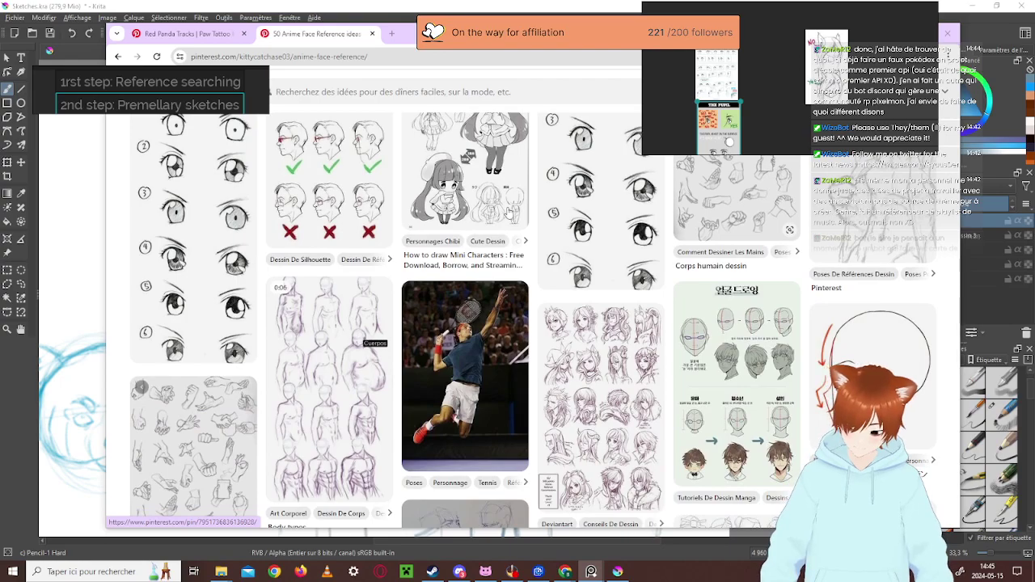
{"action": "scroll", "coordinate": [508, 212], "scroll_direction": "down", "scroll_amount": 4}
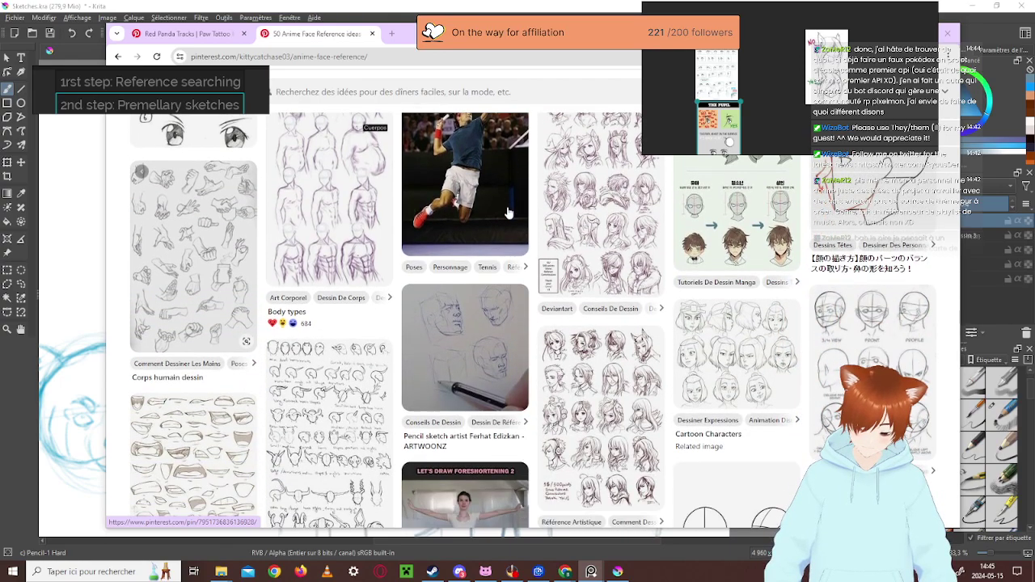
{"action": "scroll", "coordinate": [508, 212], "scroll_direction": "down", "scroll_amount": 6}
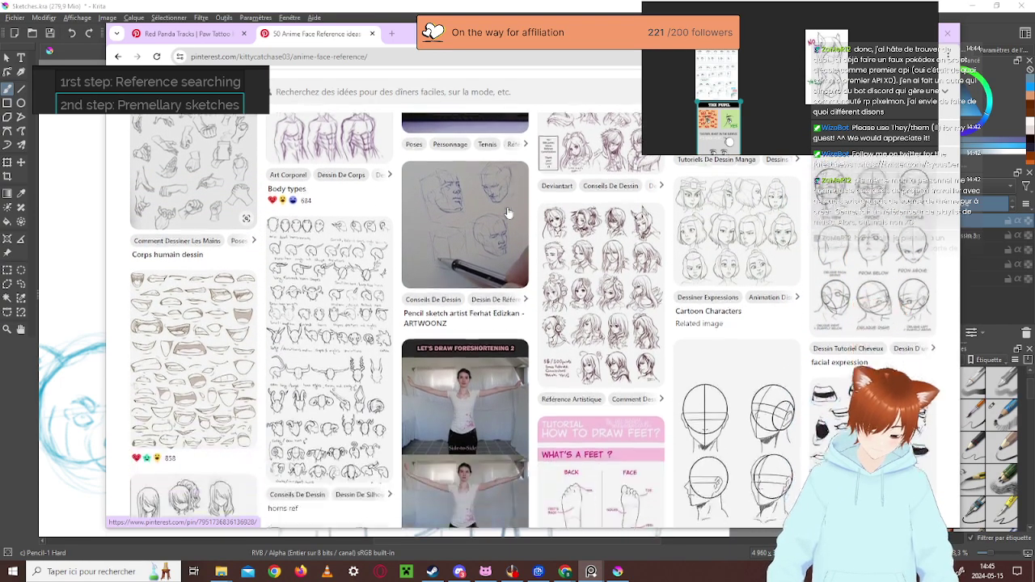
{"action": "scroll", "coordinate": [508, 212], "scroll_direction": "down", "scroll_amount": 5}
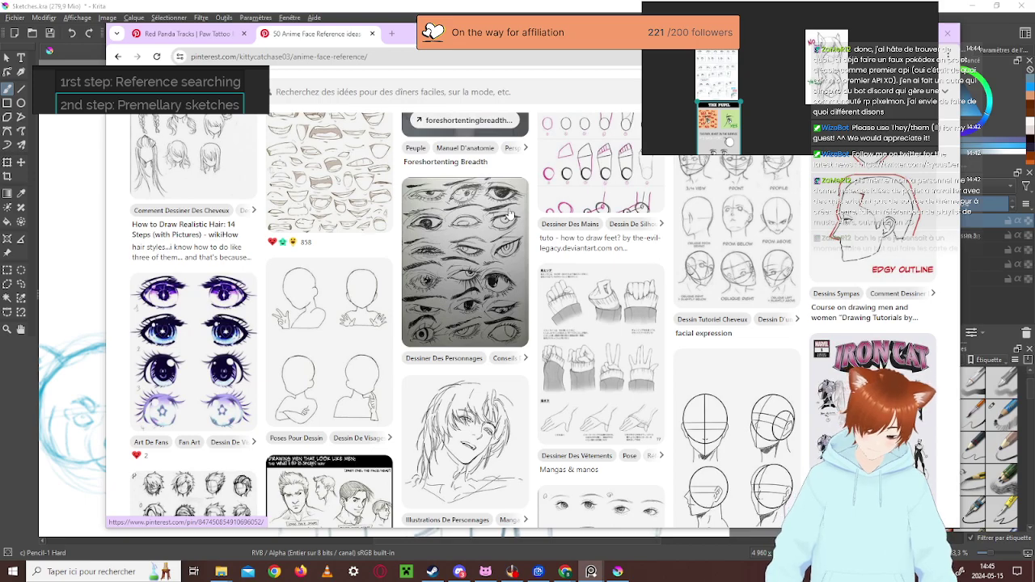
{"action": "scroll", "coordinate": [510, 212], "scroll_direction": "down", "scroll_amount": 3}
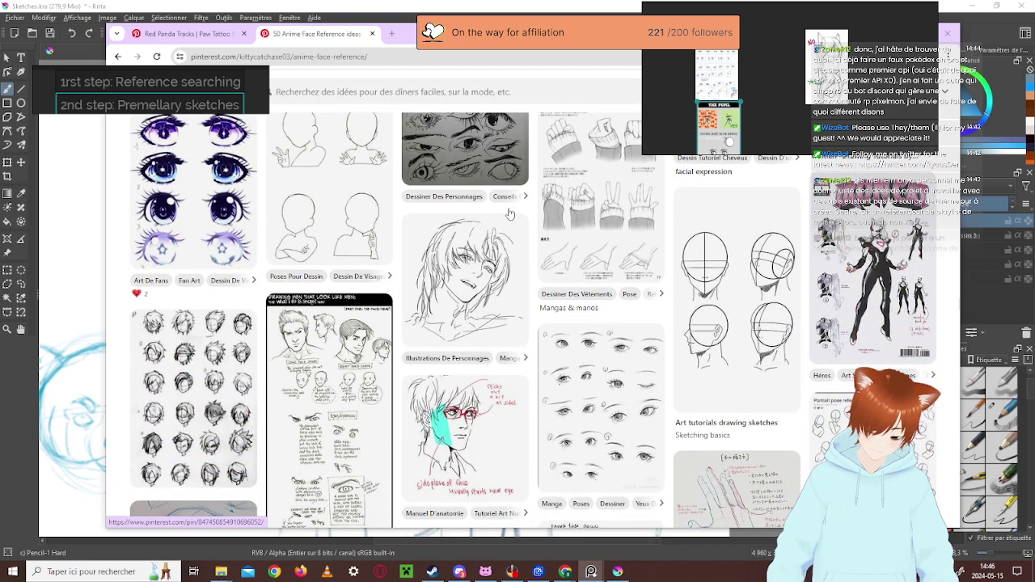
{"action": "scroll", "coordinate": [510, 213], "scroll_direction": "down", "scroll_amount": 3}
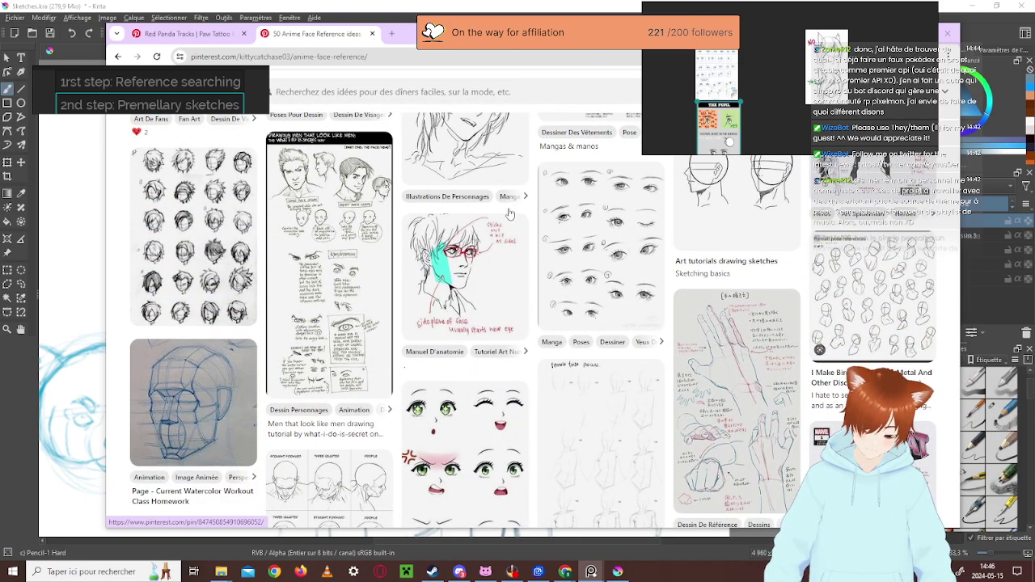
{"action": "scroll", "coordinate": [509, 214], "scroll_direction": "down", "scroll_amount": 1}
{"action": "scroll", "coordinate": [510, 212], "scroll_direction": "down", "scroll_amount": 2}
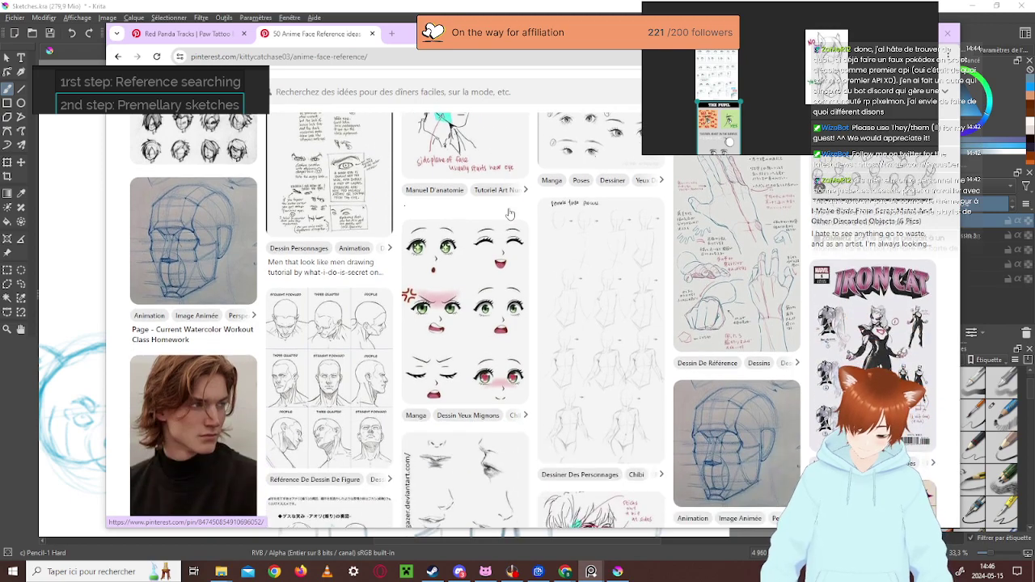
{"action": "scroll", "coordinate": [509, 214], "scroll_direction": "down", "scroll_amount": 1}
{"action": "scroll", "coordinate": [509, 213], "scroll_direction": "down", "scroll_amount": 2}
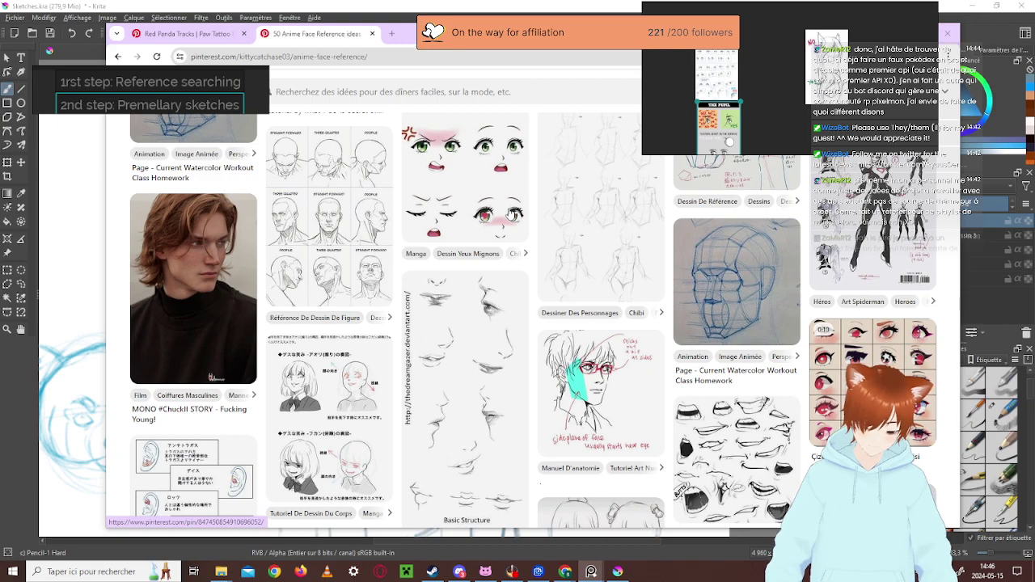
Examine more of the similar pins for facial features, eye shapes, lips, mouths, hands and head construction
{"action": "scroll", "coordinate": [511, 213], "scroll_direction": "down", "scroll_amount": 1}
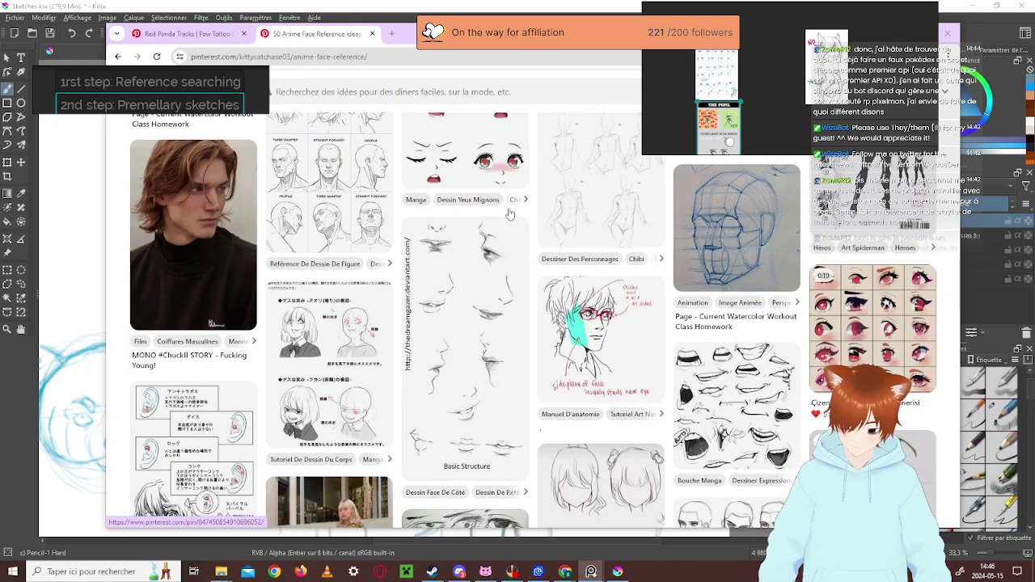
{"action": "scroll", "coordinate": [511, 217], "scroll_direction": "down", "scroll_amount": 2}
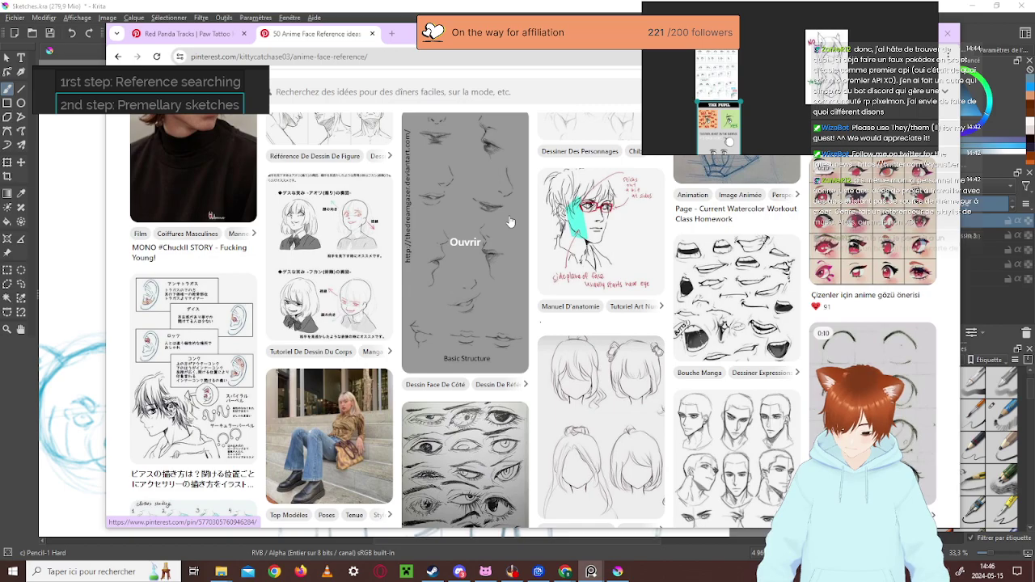
{"action": "scroll", "coordinate": [511, 222], "scroll_direction": "down", "scroll_amount": 1}
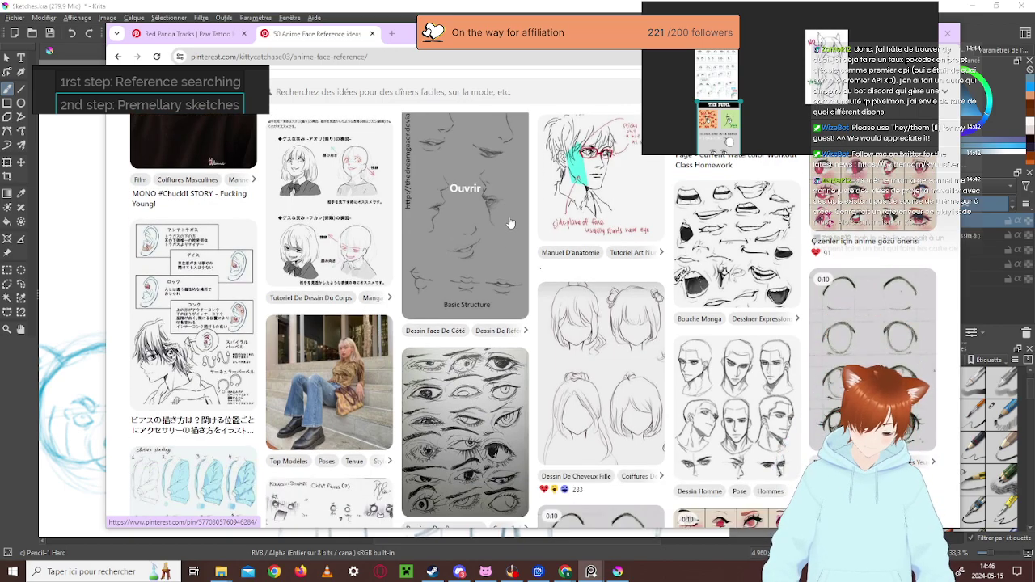
{"action": "scroll", "coordinate": [511, 223], "scroll_direction": "down", "scroll_amount": 3}
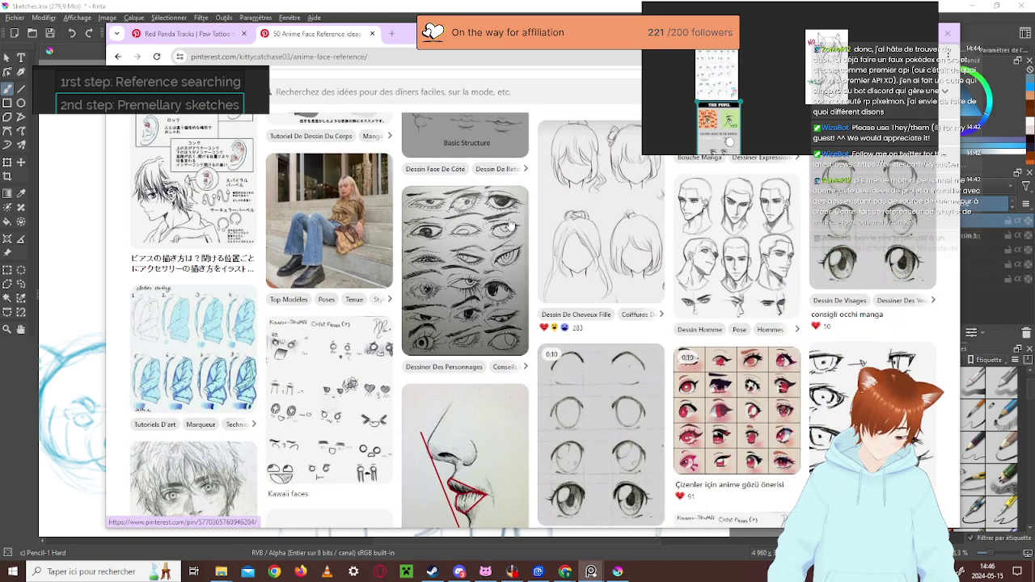
{"action": "scroll", "coordinate": [511, 226], "scroll_direction": "down", "scroll_amount": 1}
{"action": "scroll", "coordinate": [503, 227], "scroll_direction": "down", "scroll_amount": 2}
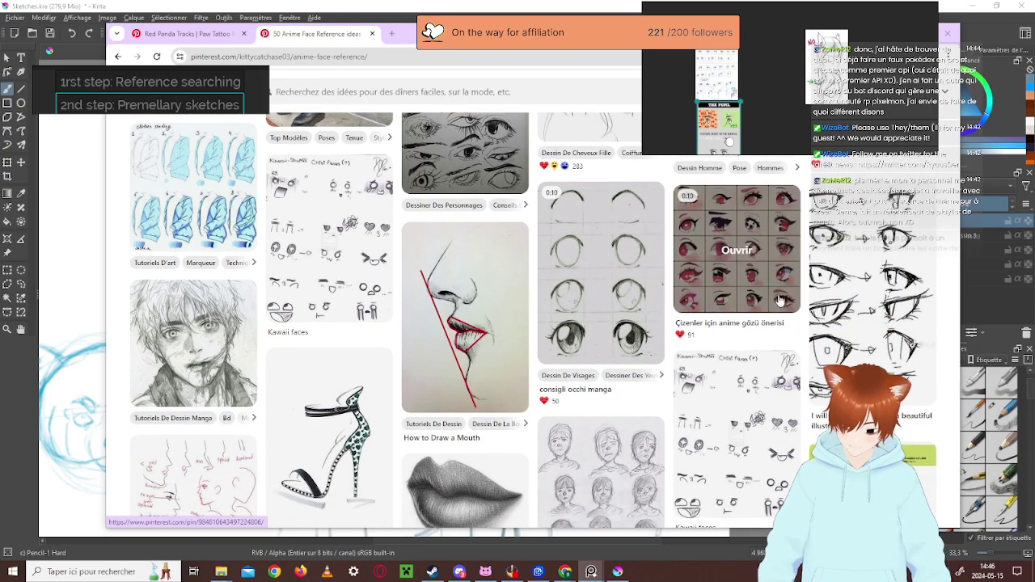
{"action": "scroll", "coordinate": [453, 323], "scroll_direction": "down", "scroll_amount": 3}
{"action": "scroll", "coordinate": [400, 299], "scroll_direction": "down", "scroll_amount": 5}
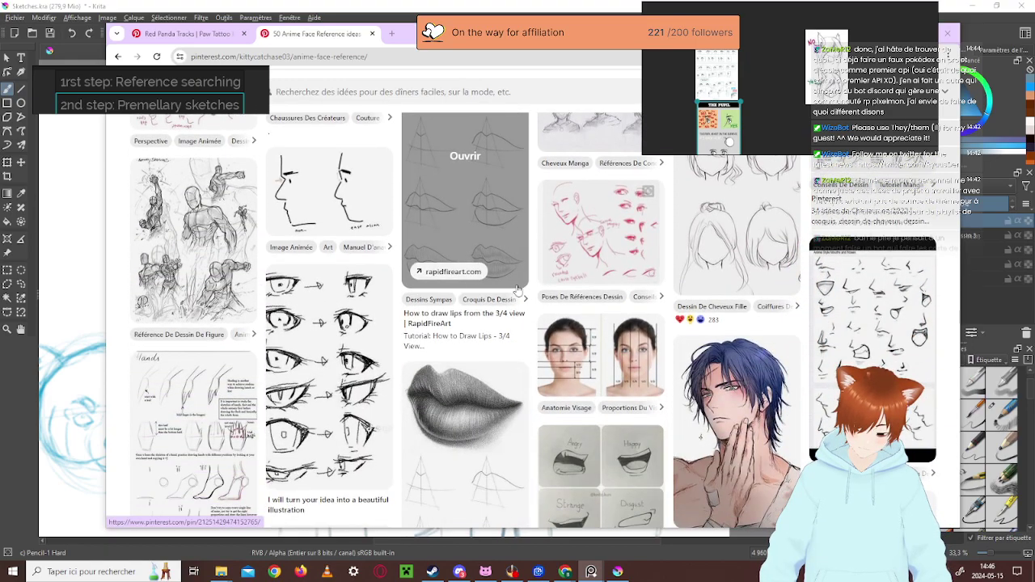
{"action": "scroll", "coordinate": [517, 291], "scroll_direction": "down", "scroll_amount": 4}
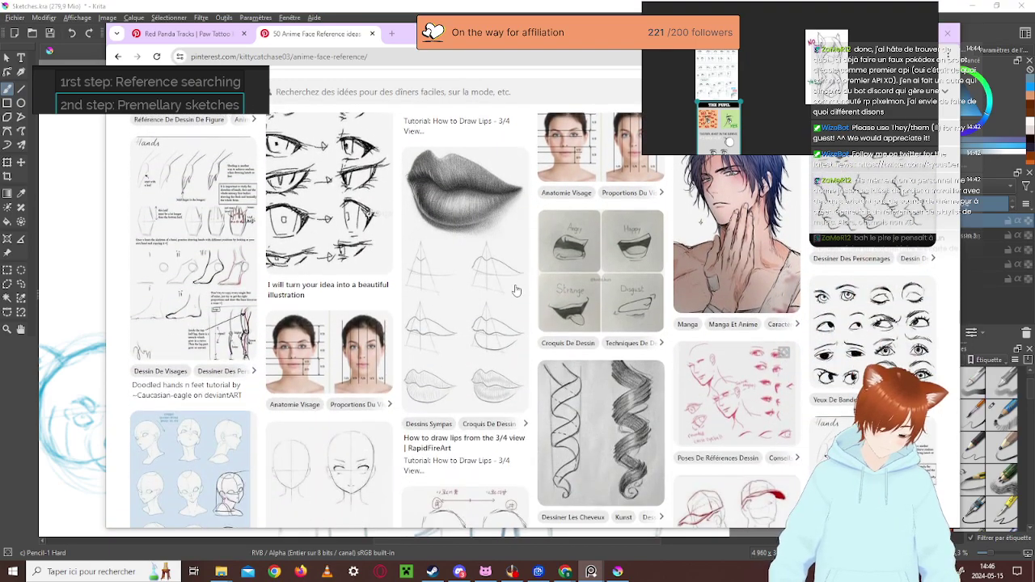
{"action": "scroll", "coordinate": [517, 291], "scroll_direction": "down", "scroll_amount": 2}
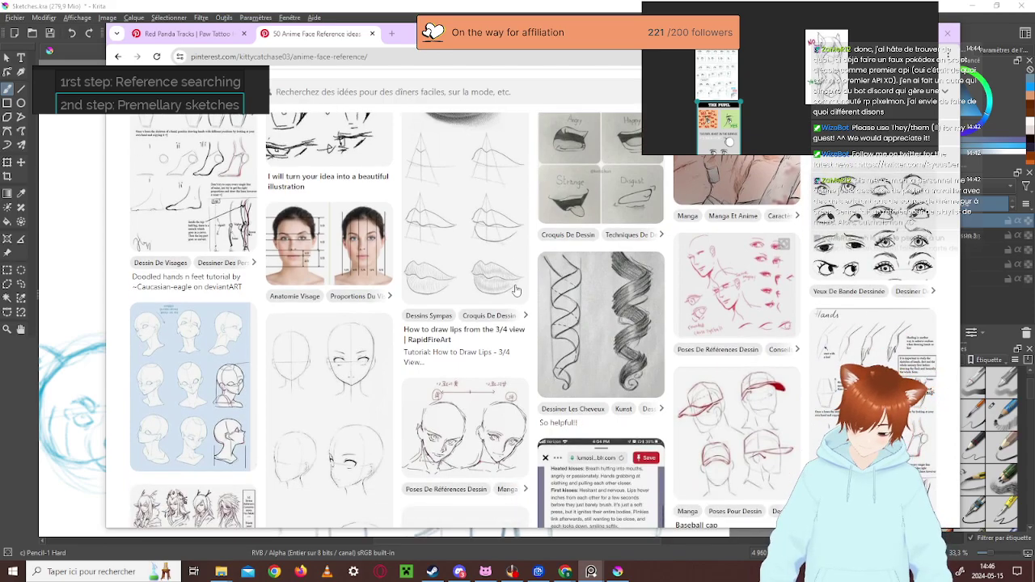
{"action": "scroll", "coordinate": [517, 290], "scroll_direction": "down", "scroll_amount": 2}
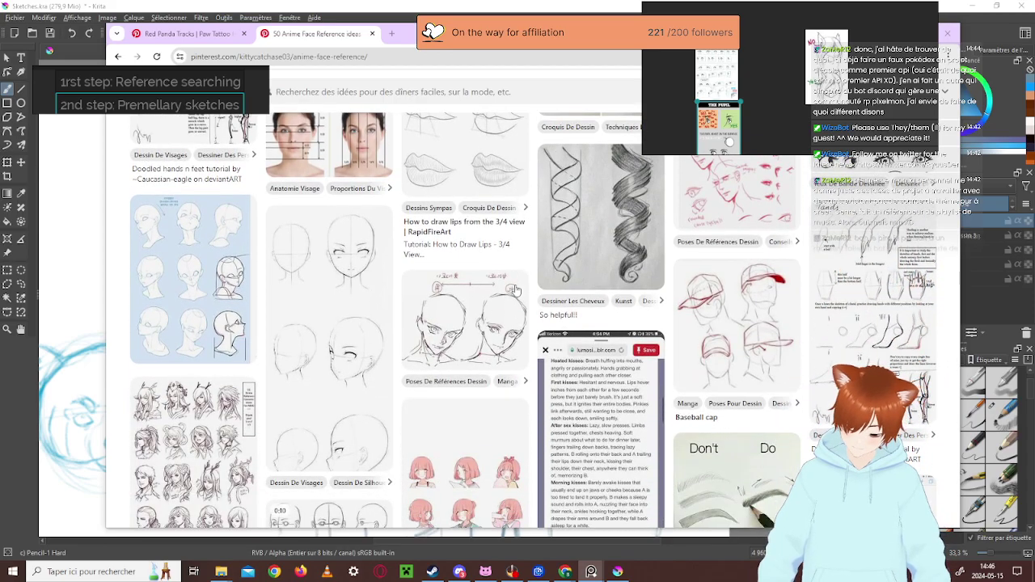
{"action": "scroll", "coordinate": [515, 289], "scroll_direction": "down", "scroll_amount": 2}
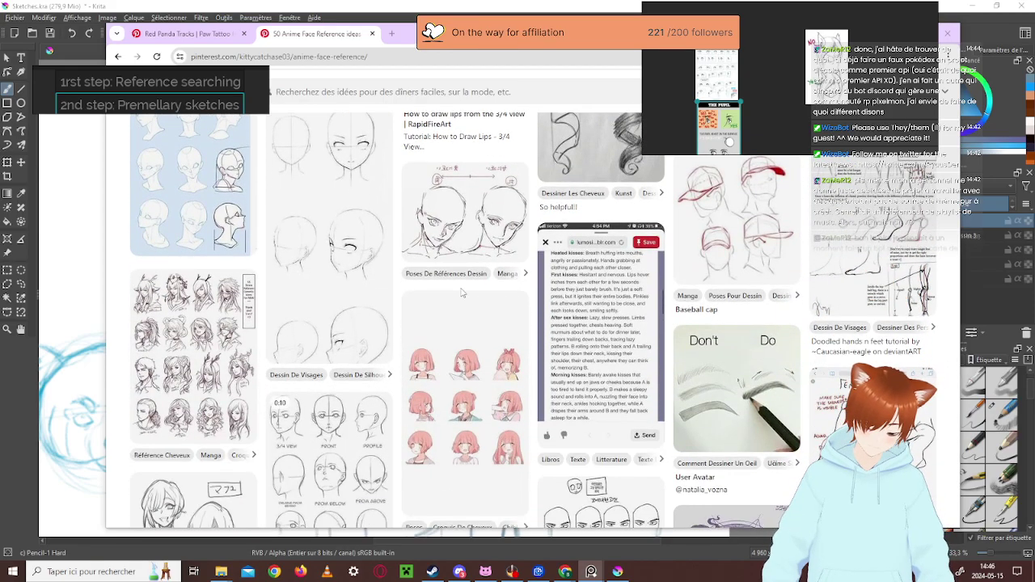
Examine further similar pins for head angles, hairstyles, facial expressions, jaw construction and side-view eyes
{"action": "scroll", "coordinate": [462, 293], "scroll_direction": "down", "scroll_amount": 3}
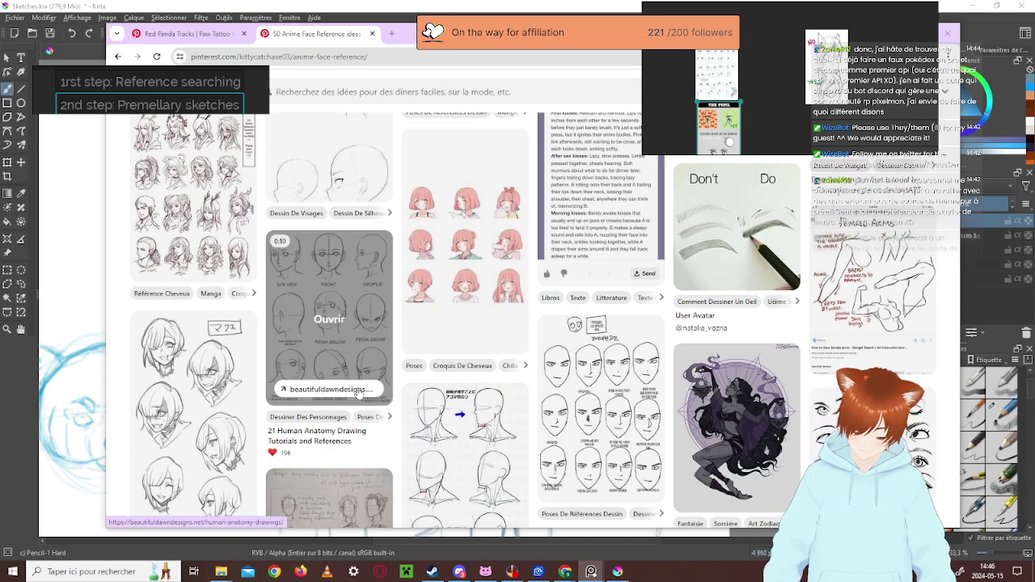
{"action": "scroll", "coordinate": [450, 257], "scroll_direction": "down", "scroll_amount": 2}
{"action": "scroll", "coordinate": [450, 257], "scroll_direction": "down", "scroll_amount": 2}
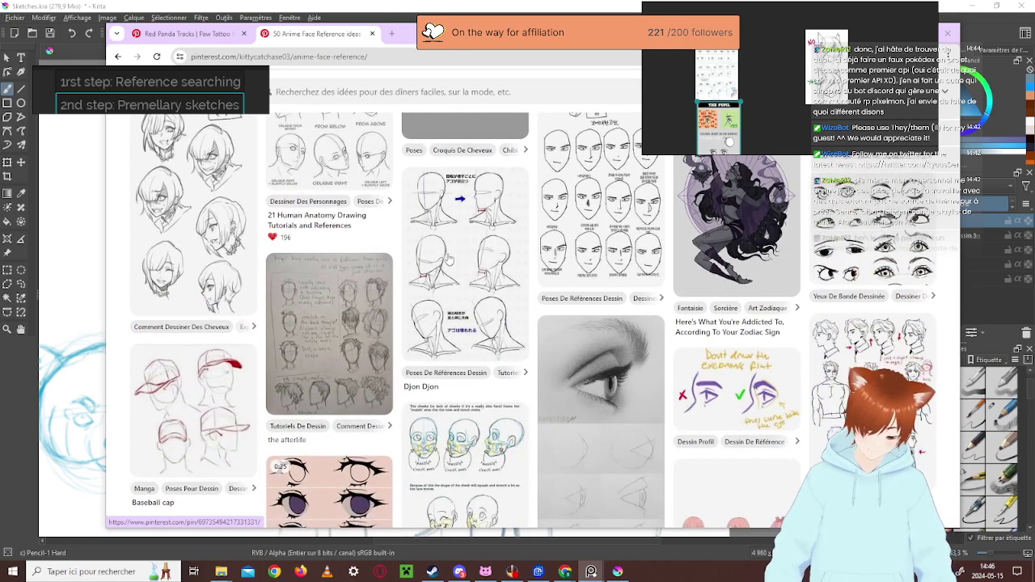
{"action": "scroll", "coordinate": [450, 259], "scroll_direction": "up", "scroll_amount": 5}
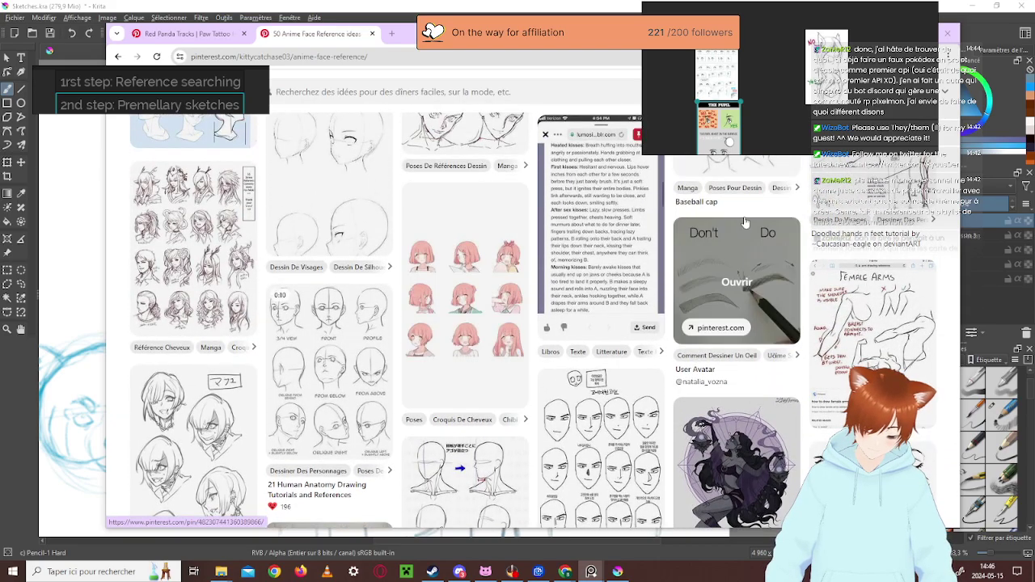
{"action": "scroll", "coordinate": [508, 271], "scroll_direction": "down", "scroll_amount": 3}
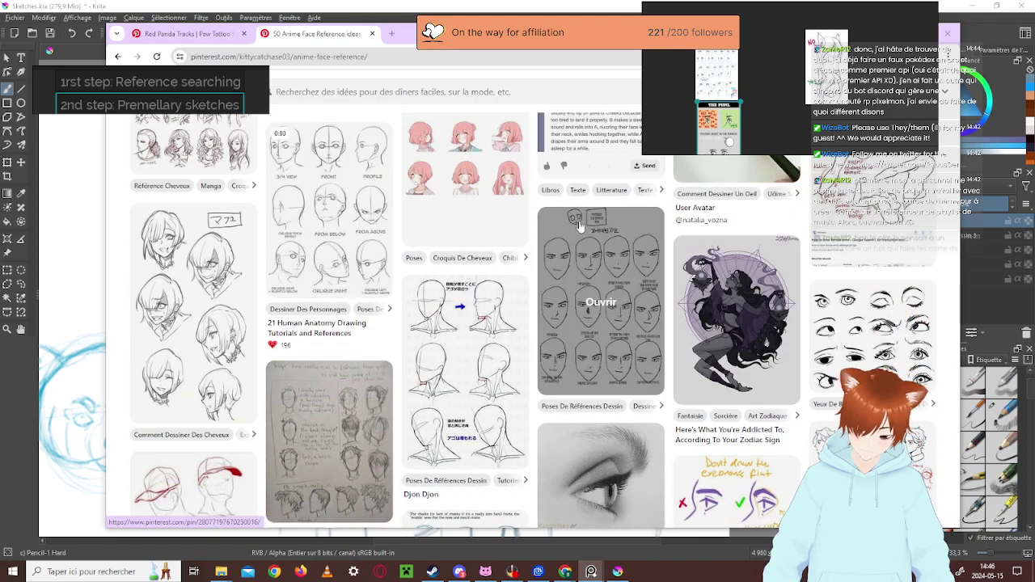
{"action": "scroll", "coordinate": [579, 226], "scroll_direction": "down", "scroll_amount": 3}
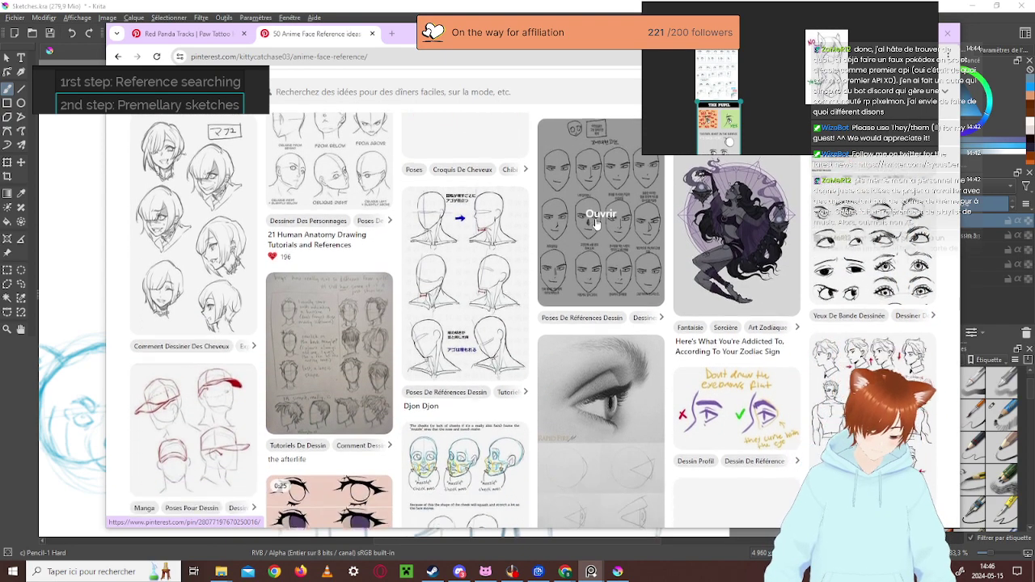
{"action": "scroll", "coordinate": [597, 224], "scroll_direction": "down", "scroll_amount": 3}
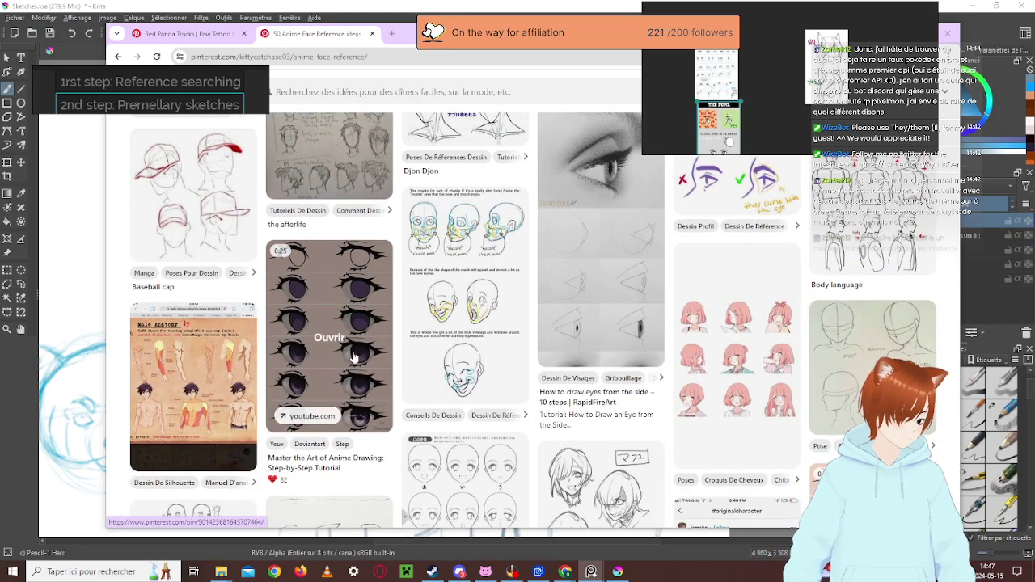
{"action": "scroll", "coordinate": [532, 324], "scroll_direction": "down", "scroll_amount": 2}
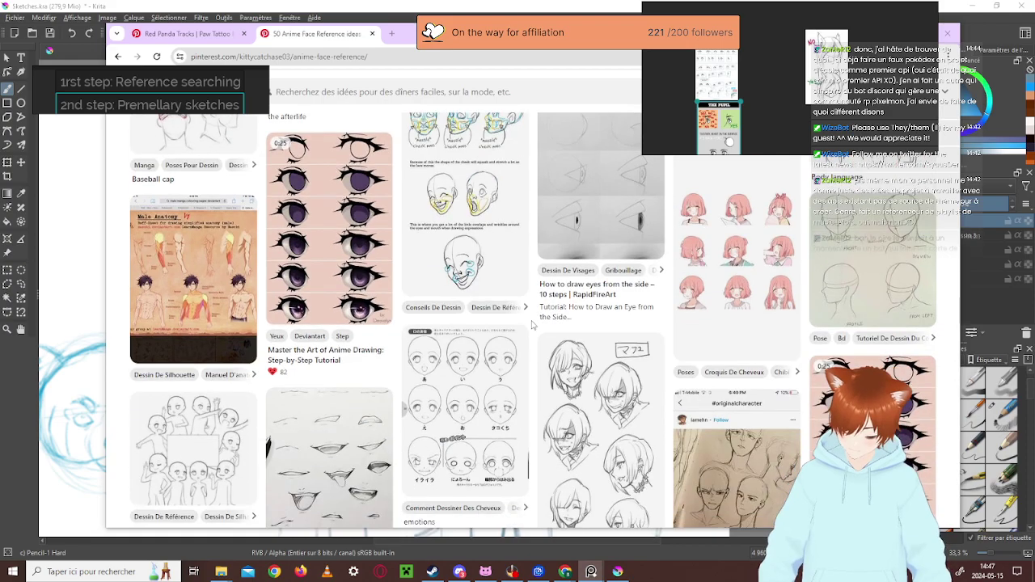
{"action": "scroll", "coordinate": [533, 324], "scroll_direction": "down", "scroll_amount": 1}
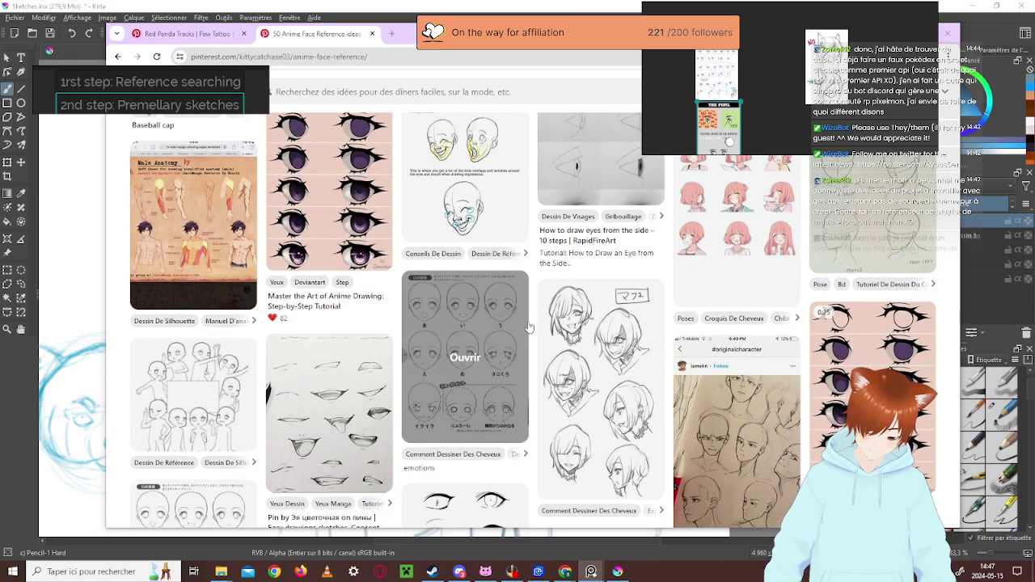
{"action": "scroll", "coordinate": [653, 310], "scroll_direction": "down", "scroll_amount": 3}
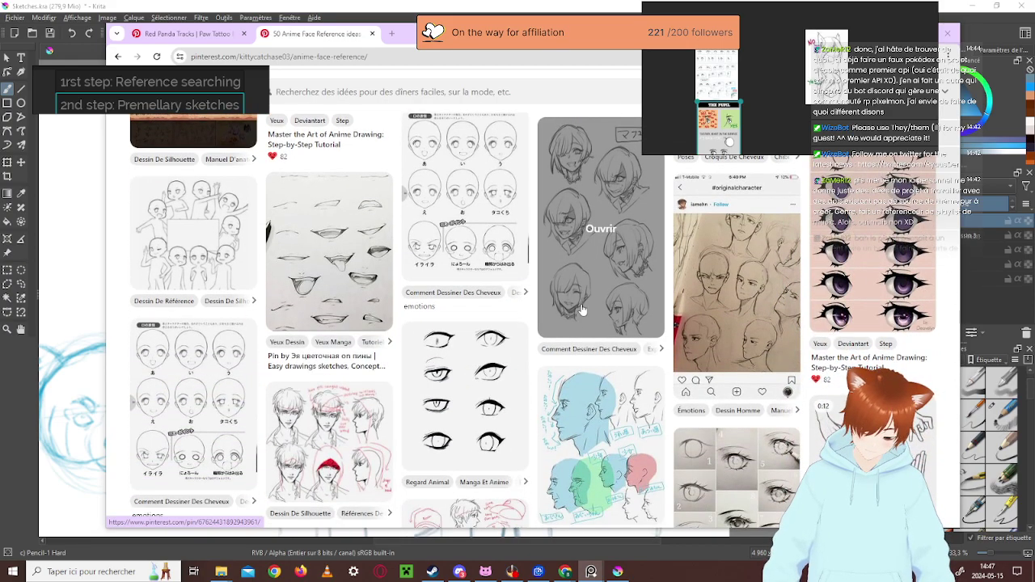
{"action": "scroll", "coordinate": [582, 310], "scroll_direction": "down", "scroll_amount": 2}
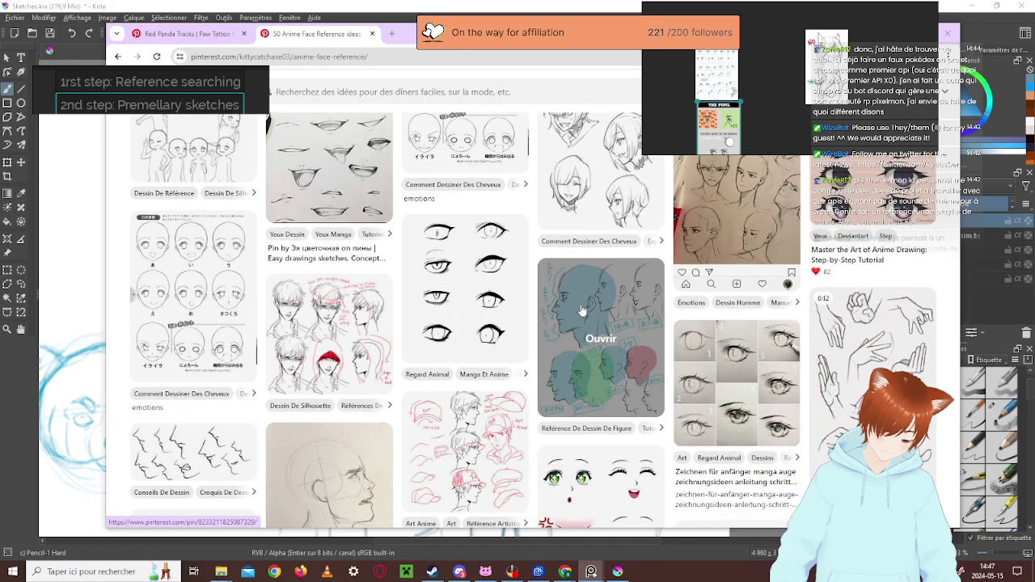
{"action": "scroll", "coordinate": [582, 310], "scroll_direction": "down", "scroll_amount": 2}
Find the Creases pin about fabric folds among the similar pins and add its image to the reference board beside the clothing-wrinkle tutorial
{"action": "scroll", "coordinate": [582, 310], "scroll_direction": "down", "scroll_amount": 6}
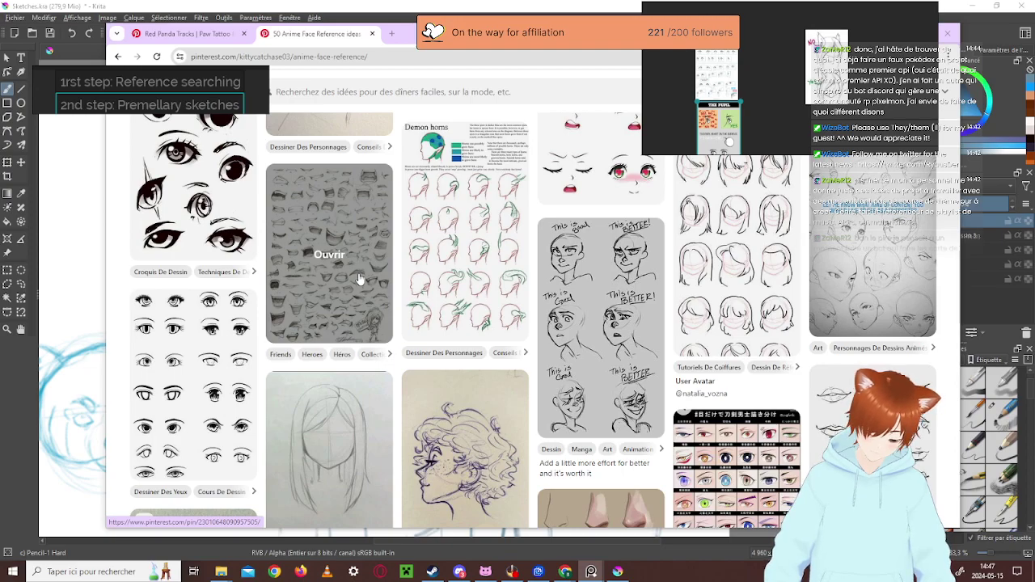
{"action": "scroll", "coordinate": [360, 279], "scroll_direction": "down", "scroll_amount": 2}
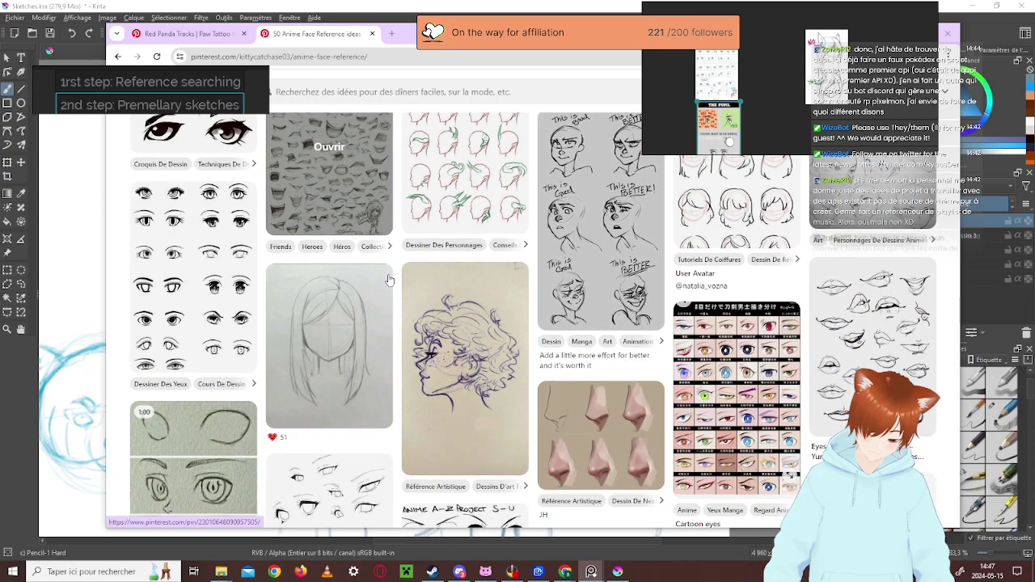
{"action": "scroll", "coordinate": [389, 280], "scroll_direction": "down", "scroll_amount": 5}
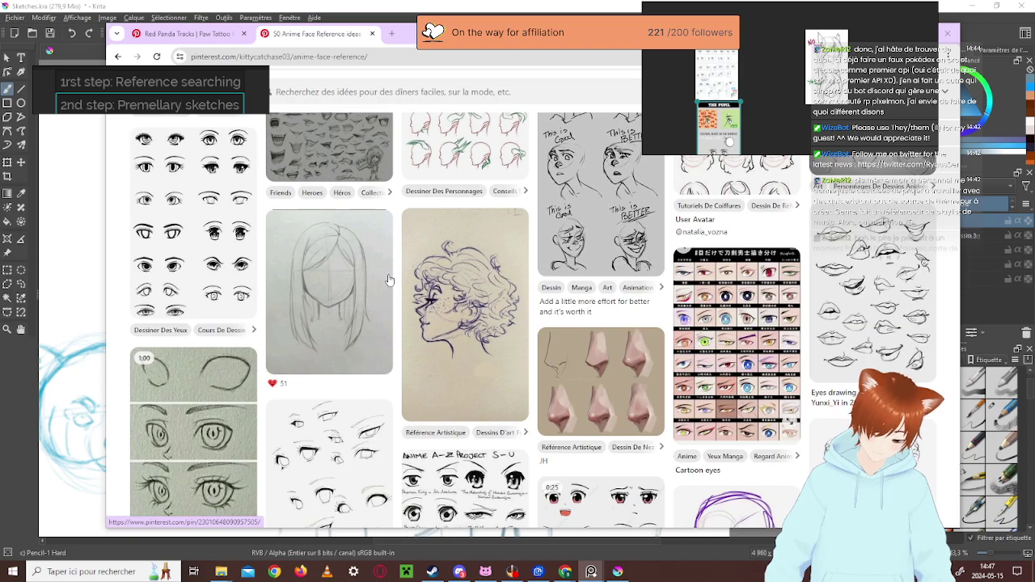
{"action": "scroll", "coordinate": [394, 277], "scroll_direction": "down", "scroll_amount": 2}
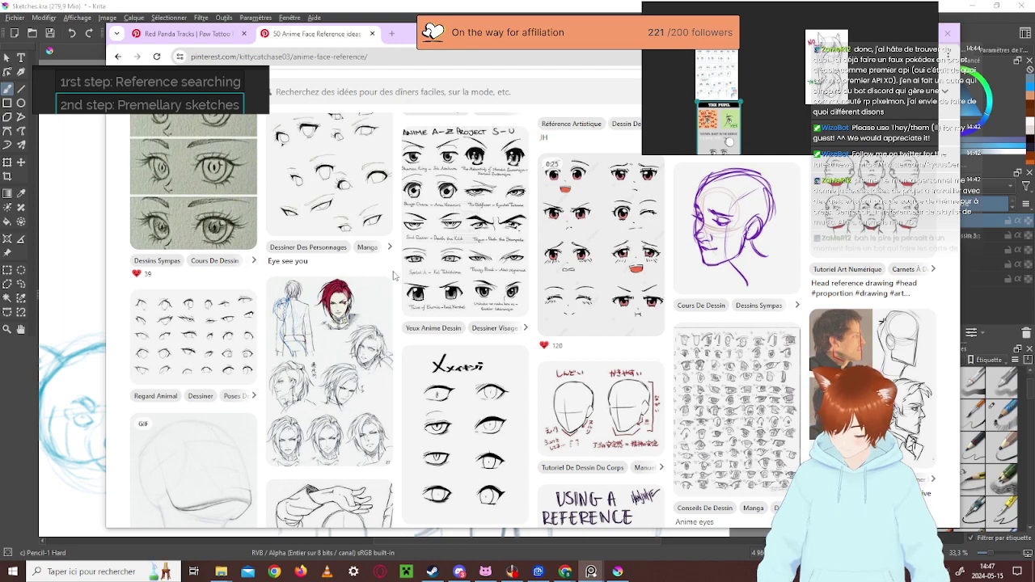
{"action": "scroll", "coordinate": [394, 276], "scroll_direction": "down", "scroll_amount": 5}
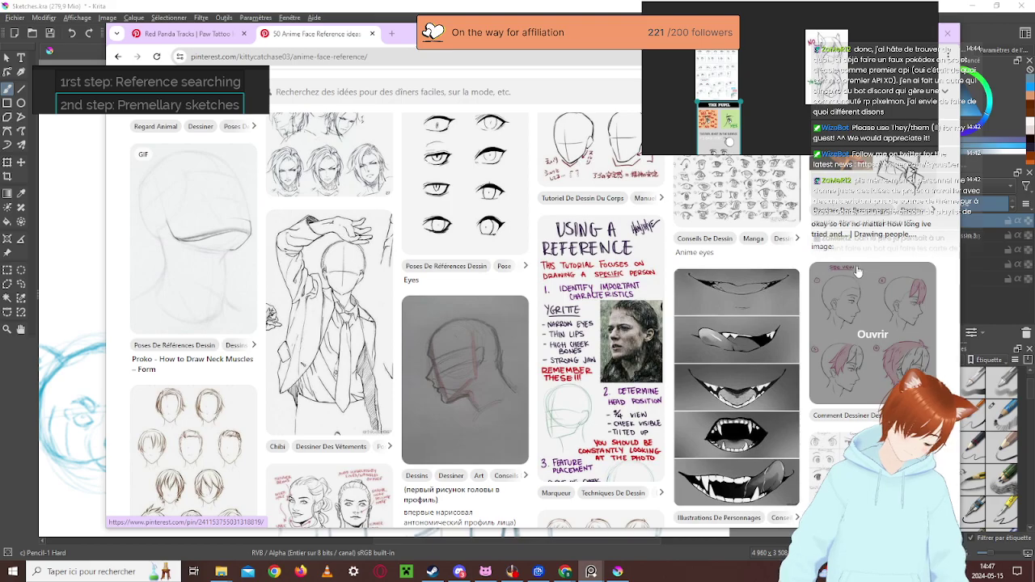
{"action": "scroll", "coordinate": [712, 266], "scroll_direction": "down", "scroll_amount": 3}
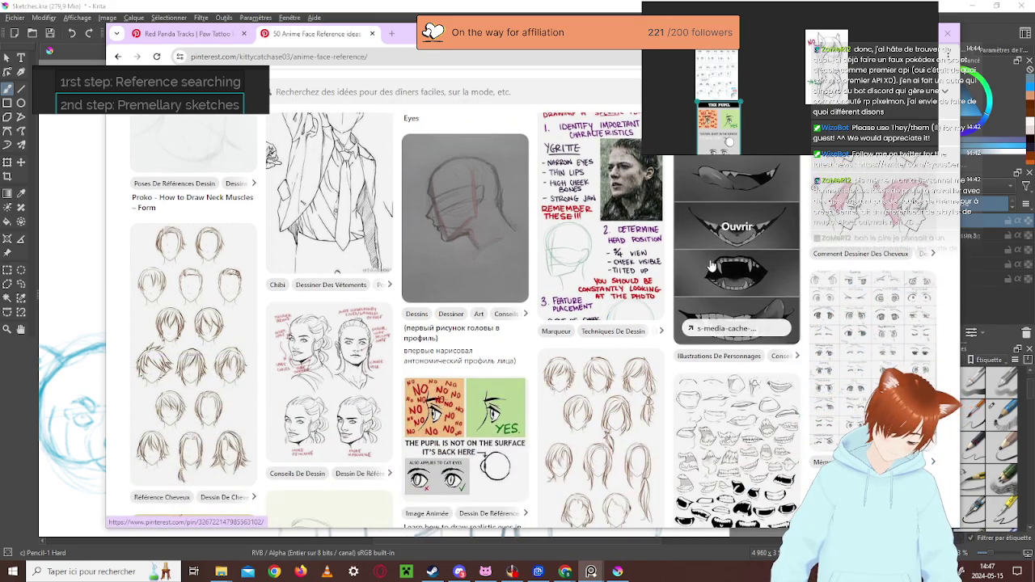
{"action": "scroll", "coordinate": [712, 266], "scroll_direction": "down", "scroll_amount": 1}
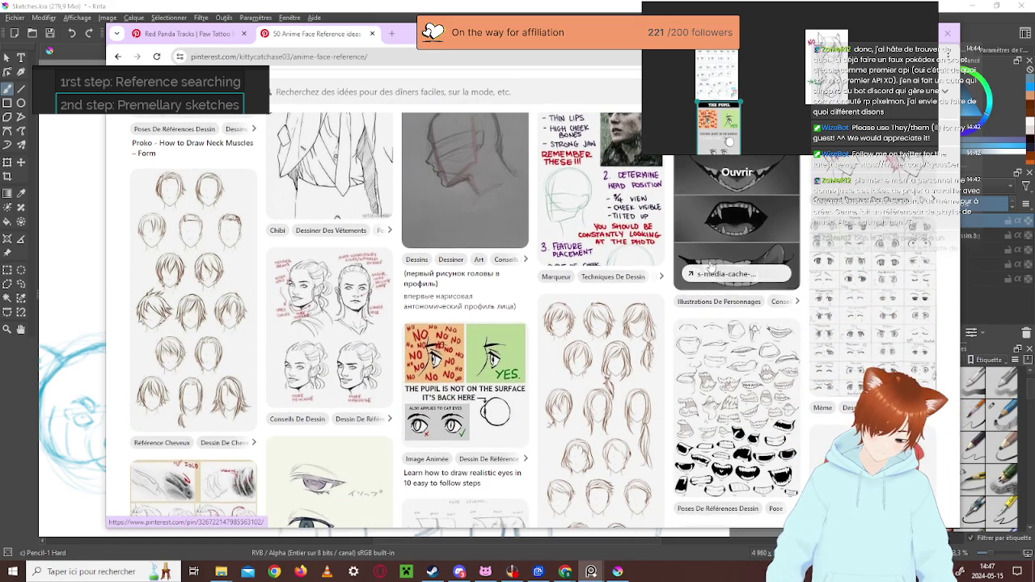
{"action": "scroll", "coordinate": [712, 266], "scroll_direction": "down", "scroll_amount": 2}
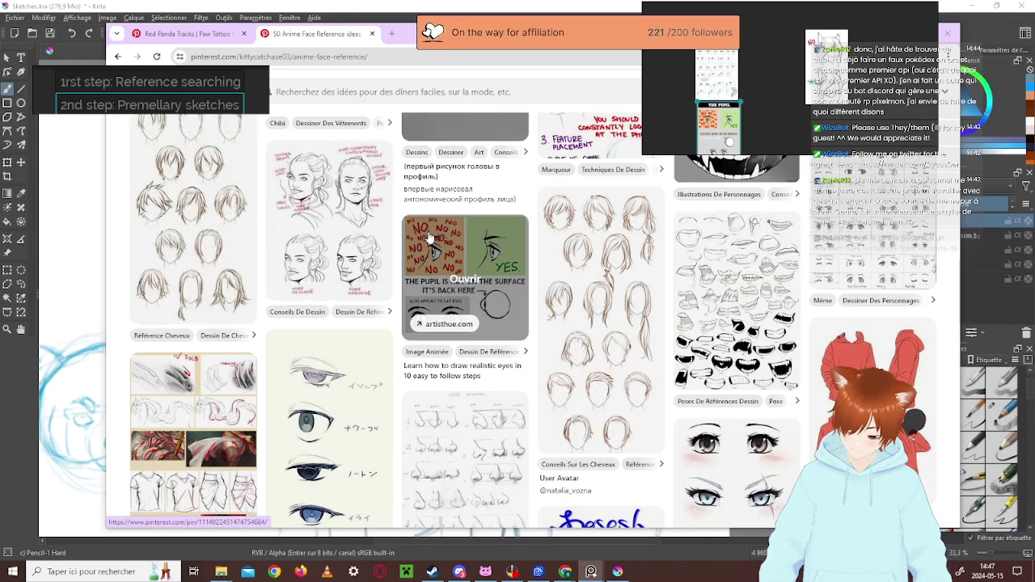
{"action": "scroll", "coordinate": [428, 236], "scroll_direction": "down", "scroll_amount": 2}
{"action": "scroll", "coordinate": [429, 236], "scroll_direction": "down", "scroll_amount": 2}
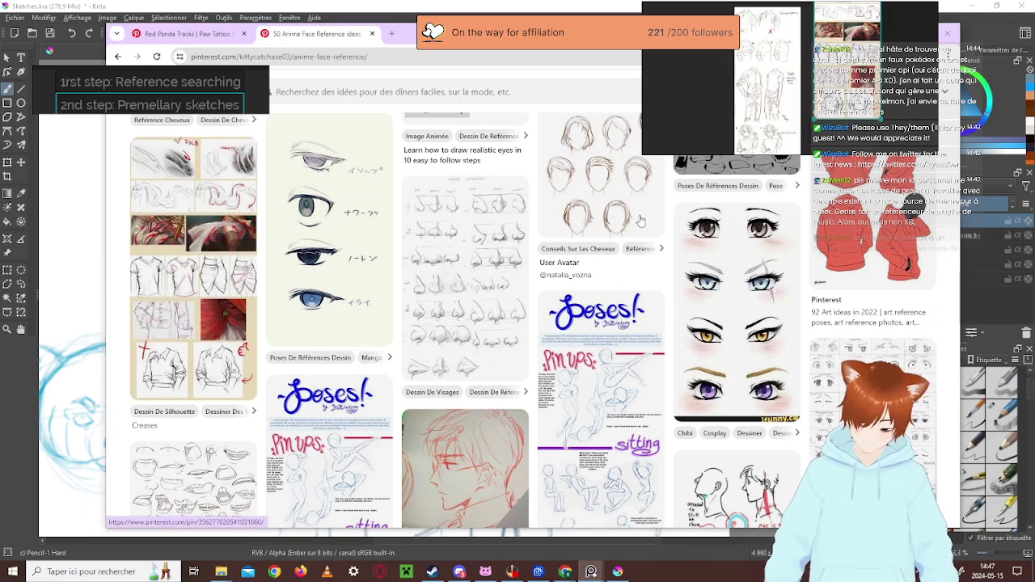
Examine the pins below the Creases sheet for poses, leg anatomy, skirts, eyes and shaded head angles
{"action": "scroll", "coordinate": [645, 220], "scroll_direction": "down", "scroll_amount": 2}
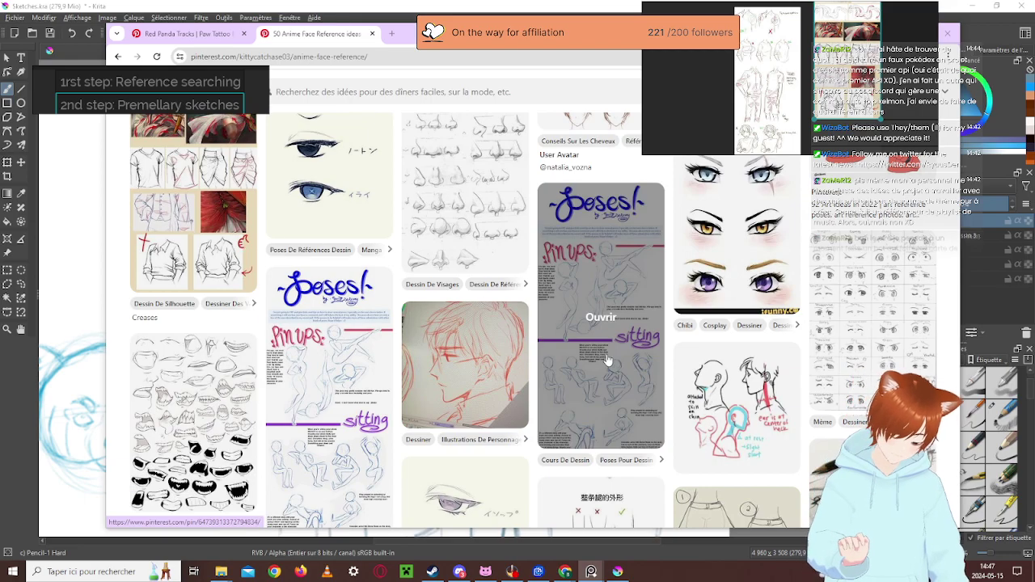
{"action": "scroll", "coordinate": [566, 342], "scroll_direction": "down", "scroll_amount": 1}
{"action": "scroll", "coordinate": [566, 330], "scroll_direction": "down", "scroll_amount": 2}
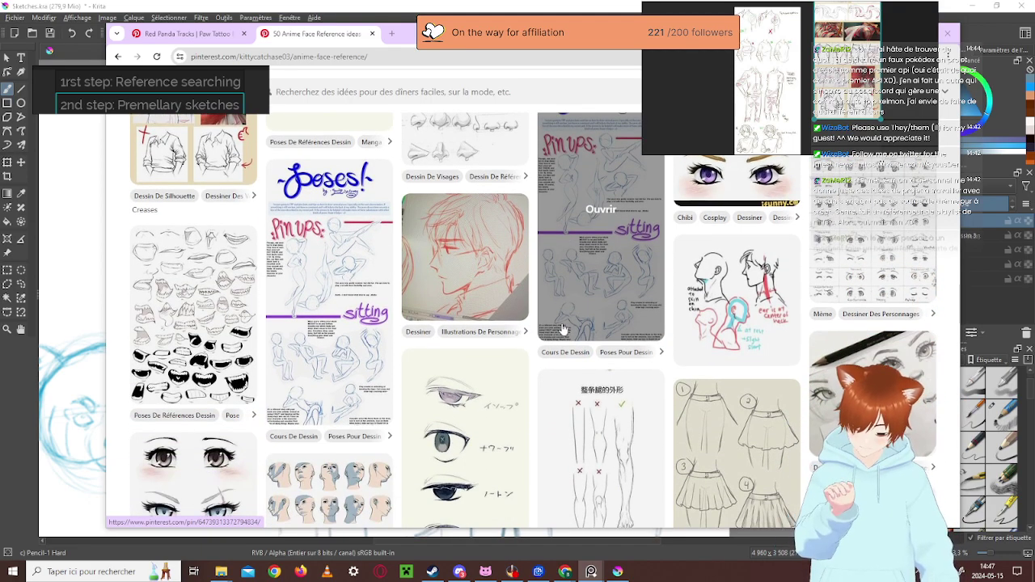
{"action": "scroll", "coordinate": [565, 330], "scroll_direction": "down", "scroll_amount": 1}
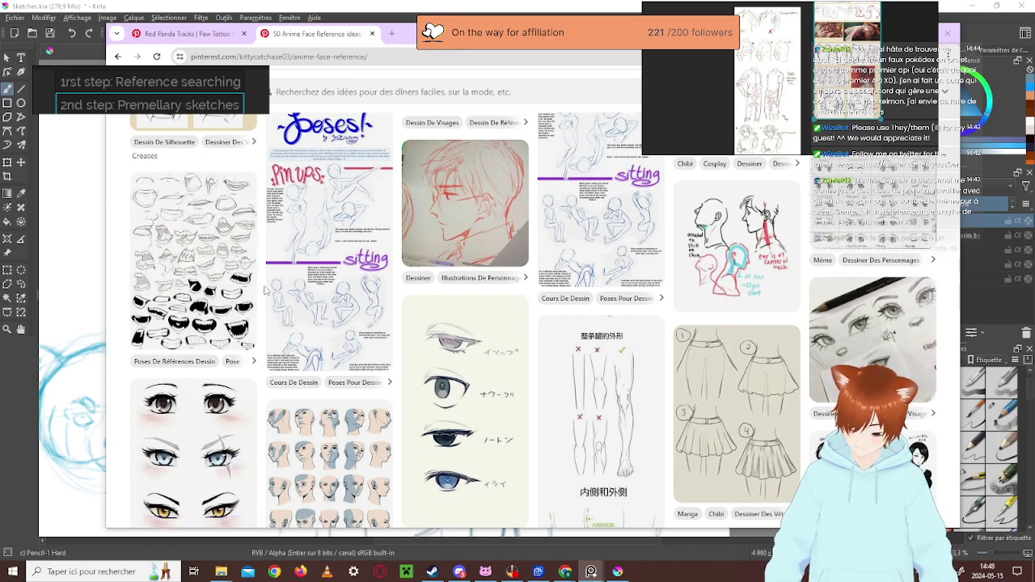
{"action": "scroll", "coordinate": [266, 289], "scroll_direction": "down", "scroll_amount": 1}
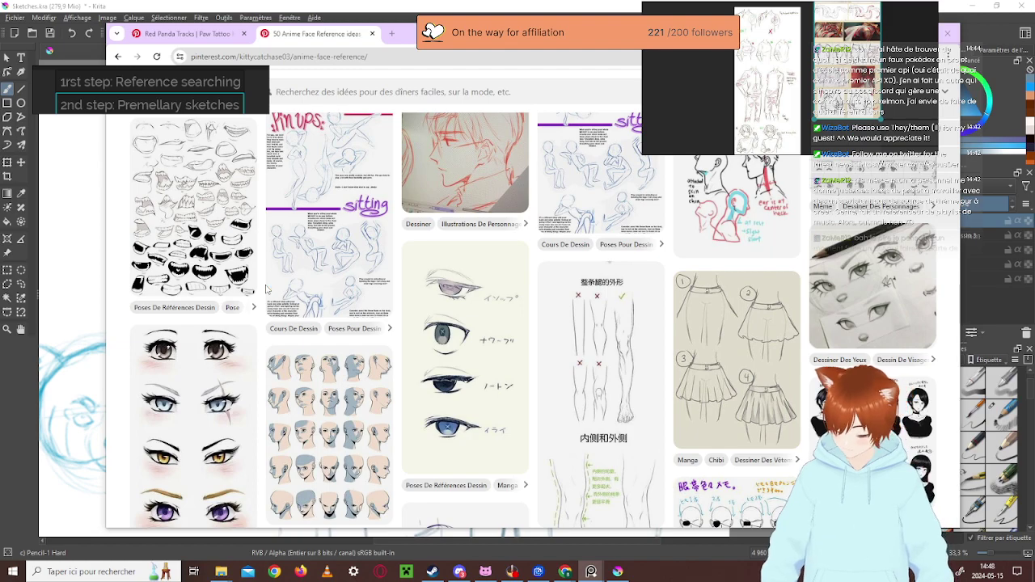
{"action": "scroll", "coordinate": [266, 289], "scroll_direction": "down", "scroll_amount": 1}
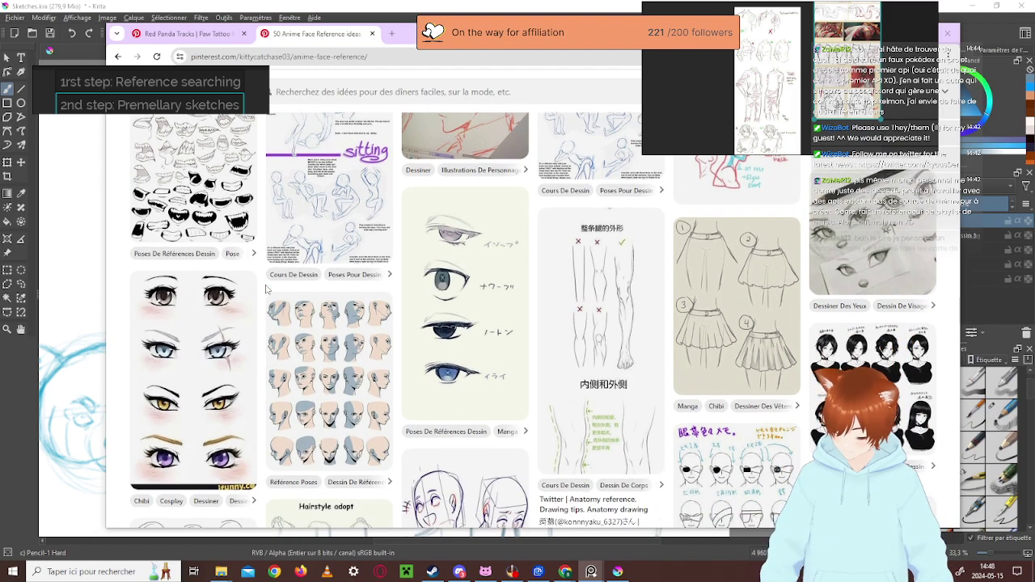
{"action": "scroll", "coordinate": [266, 289], "scroll_direction": "down", "scroll_amount": 1}
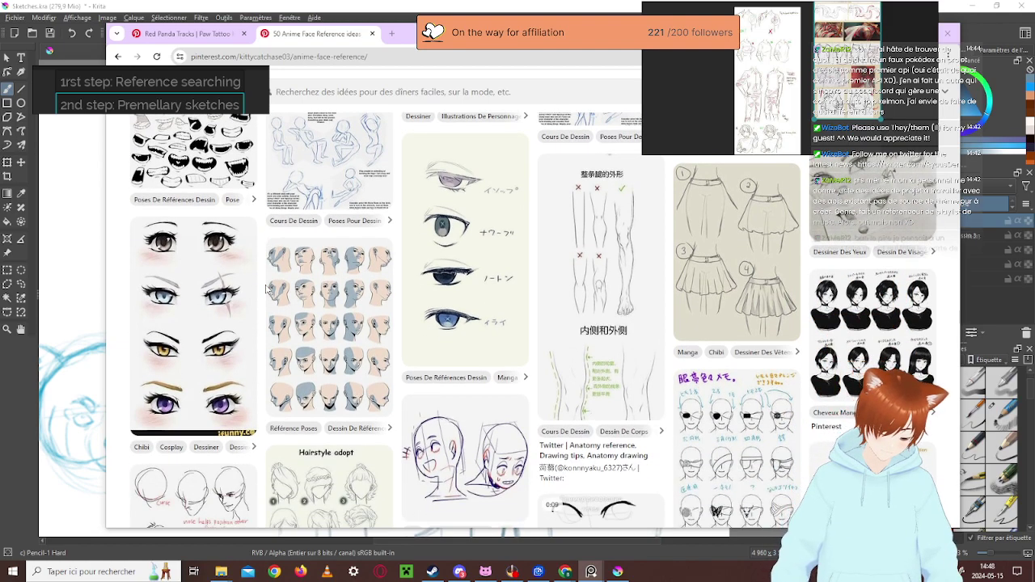
Add the face-shading sheet with multiple head angles from the anime face reference board to the reference board, beside the head-angle sheets
{"action": "left_click", "coordinate": [320, 298]}
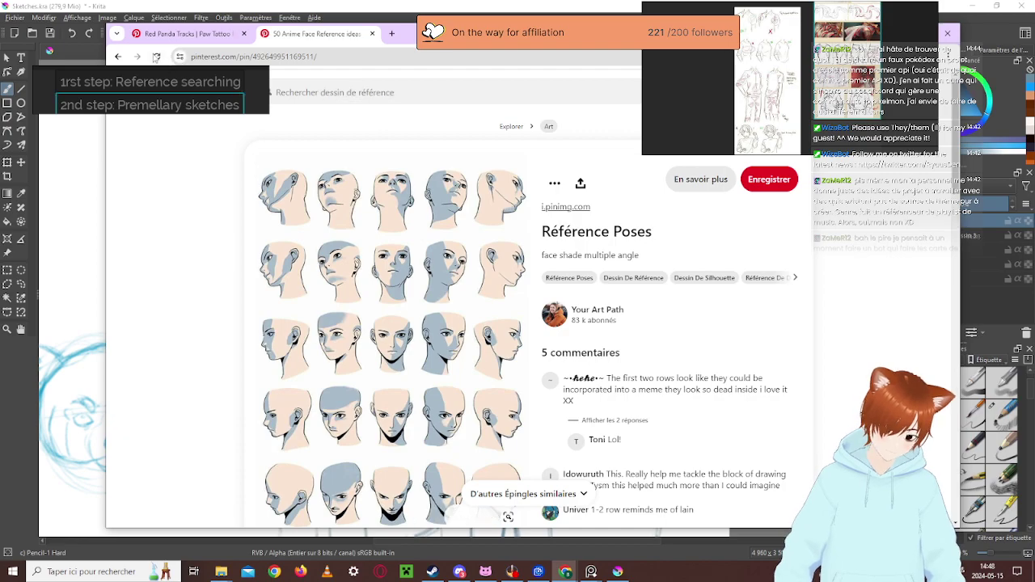
{"action": "left_click", "coordinate": [118, 56]}
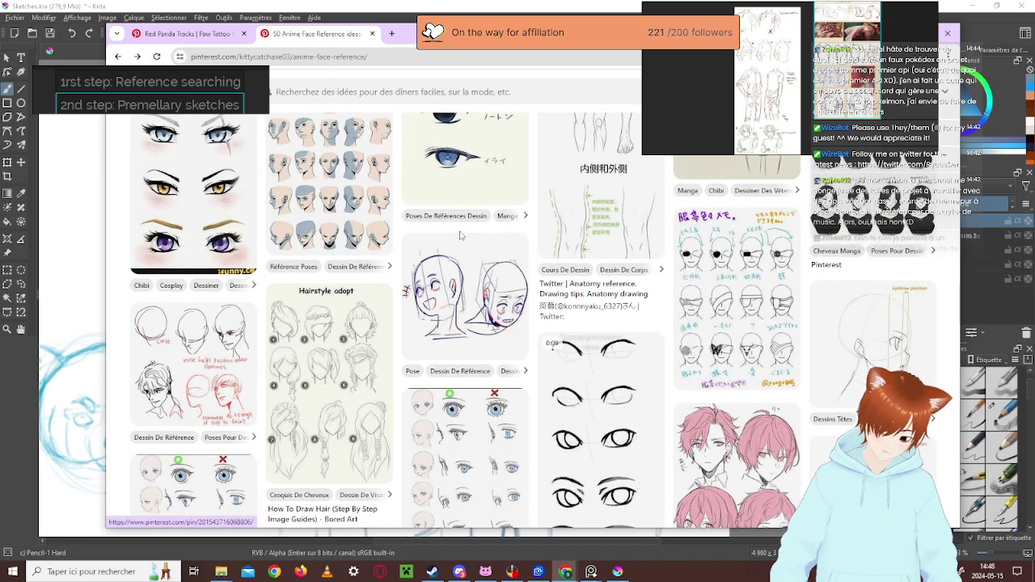
{"action": "scroll", "coordinate": [462, 277], "scroll_direction": "up", "scroll_amount": 2}
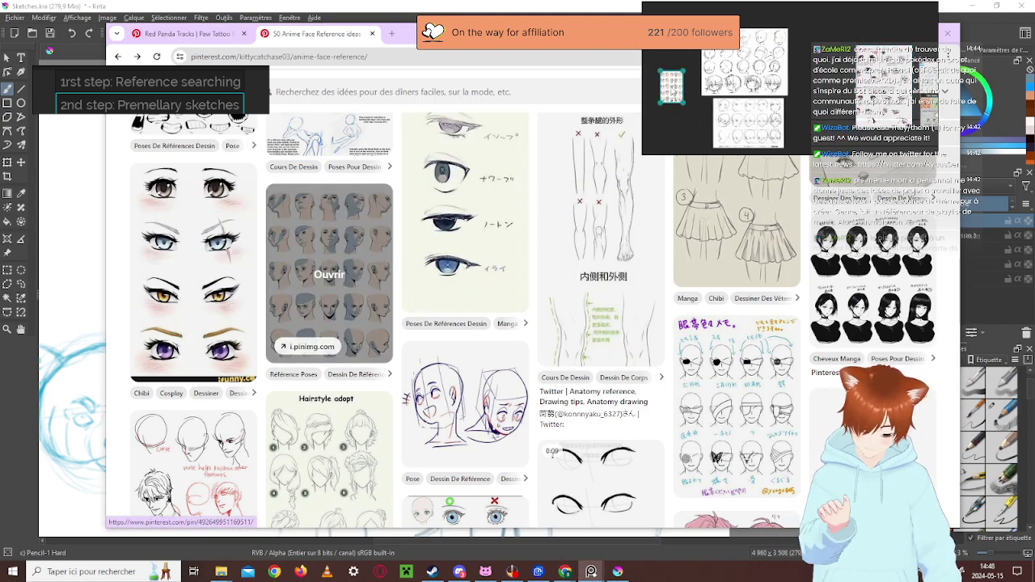
Find the Anime Sketch pin of a side-view head and add its image to the reference board below the shaded head sheet
{"action": "scroll", "coordinate": [434, 453], "scroll_direction": "down", "scroll_amount": 5}
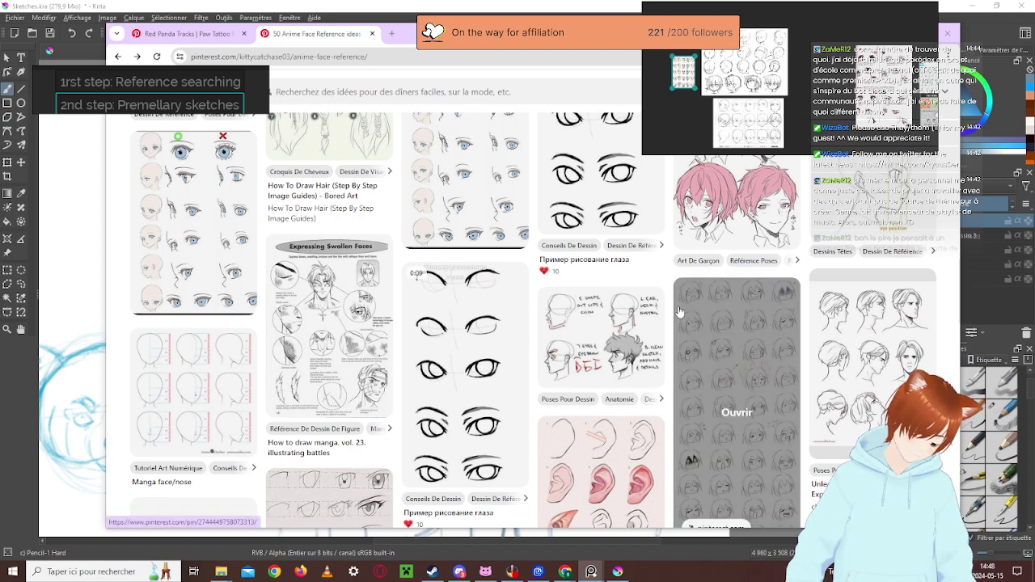
{"action": "scroll", "coordinate": [304, 321], "scroll_direction": "down", "scroll_amount": 3}
{"action": "scroll", "coordinate": [303, 321], "scroll_direction": "down", "scroll_amount": 2}
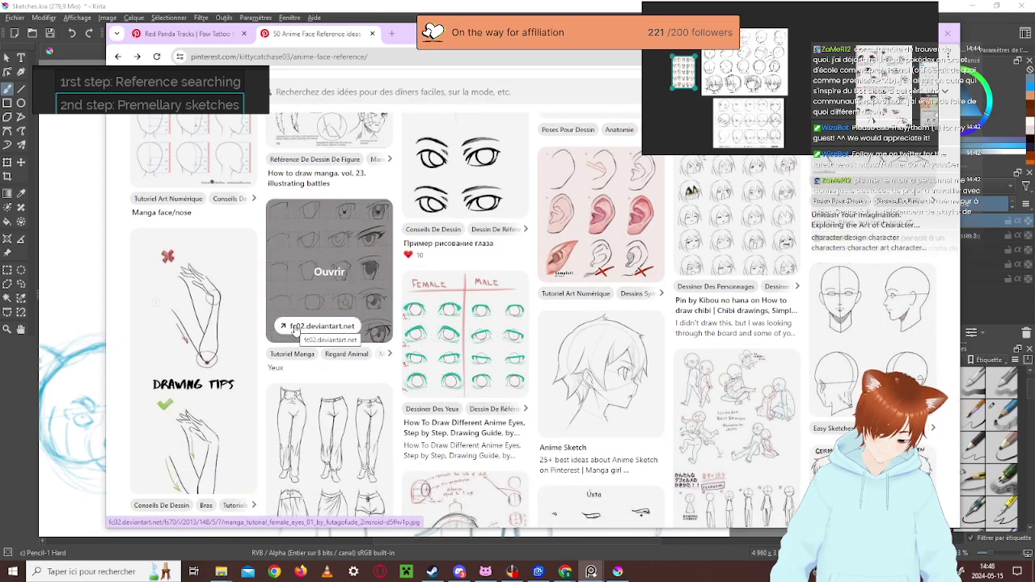
{"action": "scroll", "coordinate": [817, 292], "scroll_direction": "down", "scroll_amount": 1}
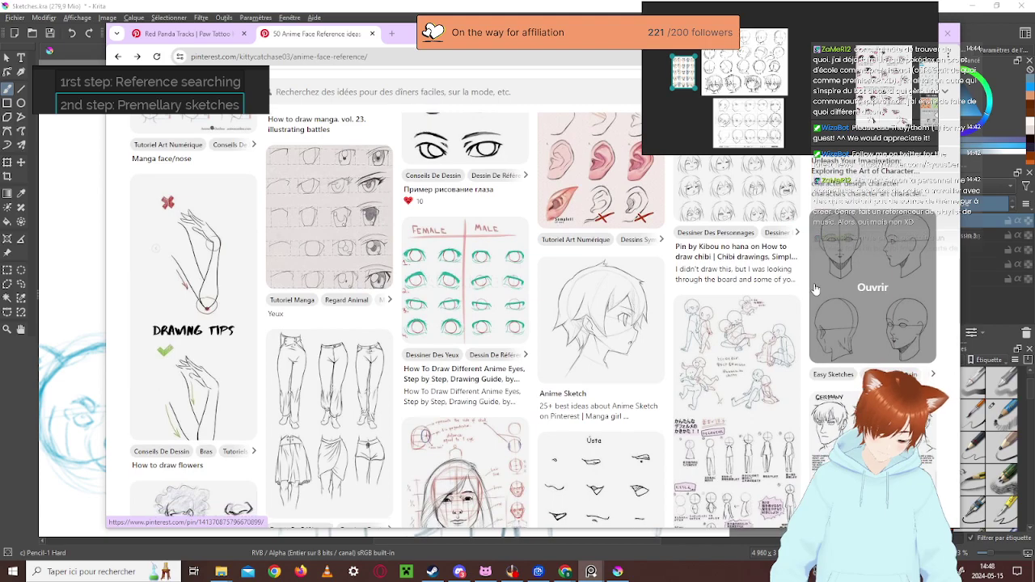
{"action": "mouse_move", "coordinate": [580, 311]}
{"action": "left_mouse_down"}
{"action": "mouse_move", "coordinate": [635, 154]}
{"action": "mouse_move", "coordinate": [687, 120]}
{"action": "mouse_move", "coordinate": [701, 123]}
{"action": "left_mouse_up"}
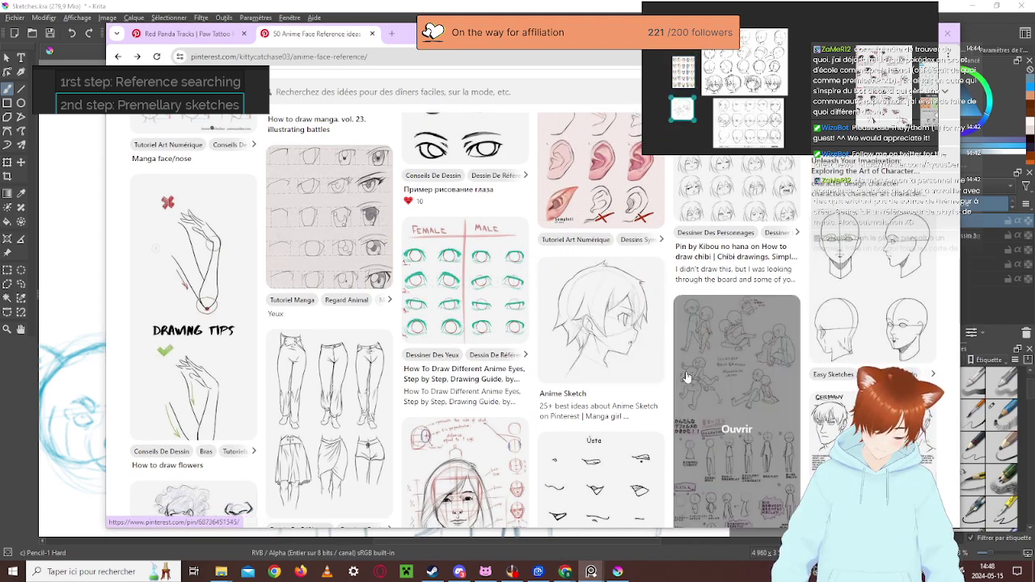
Find the head chart with 3/4, front, profile, below and above views and add it to the reference board under the Anime Sketch image
{"action": "scroll", "coordinate": [935, 313], "scroll_direction": "down", "scroll_amount": 3}
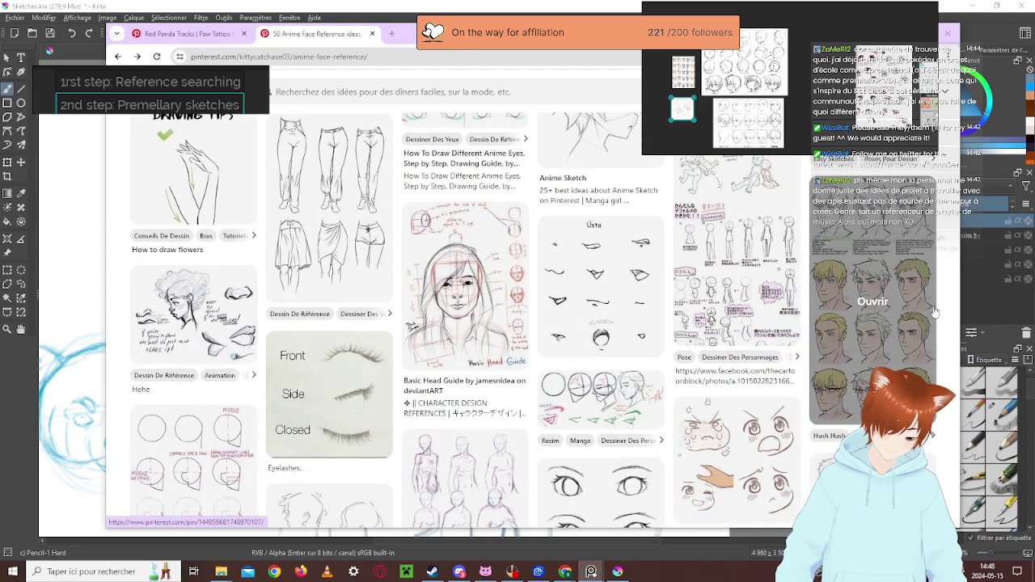
{"action": "scroll", "coordinate": [727, 300], "scroll_direction": "down", "scroll_amount": 2}
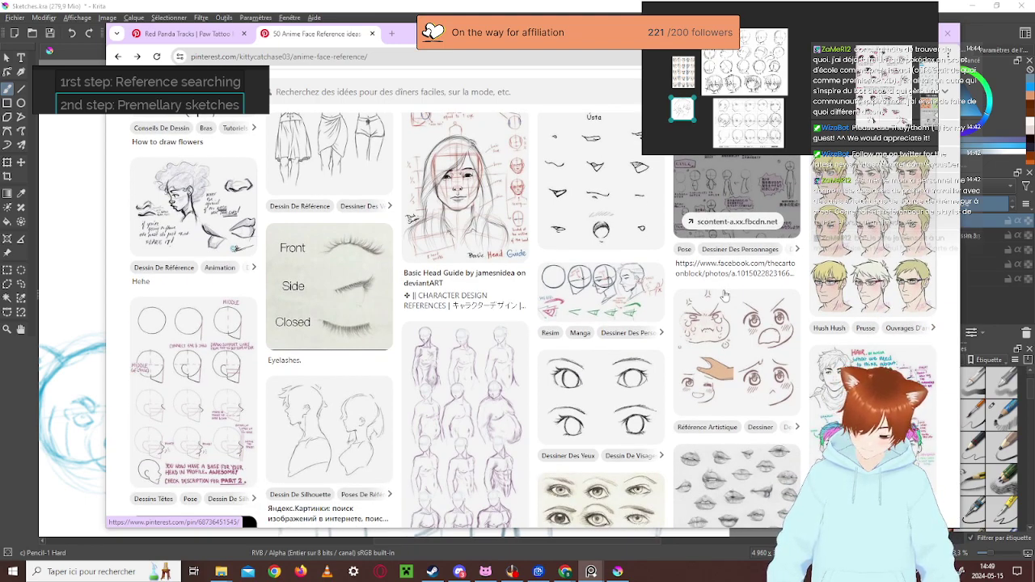
{"action": "scroll", "coordinate": [725, 296], "scroll_direction": "down", "scroll_amount": 4}
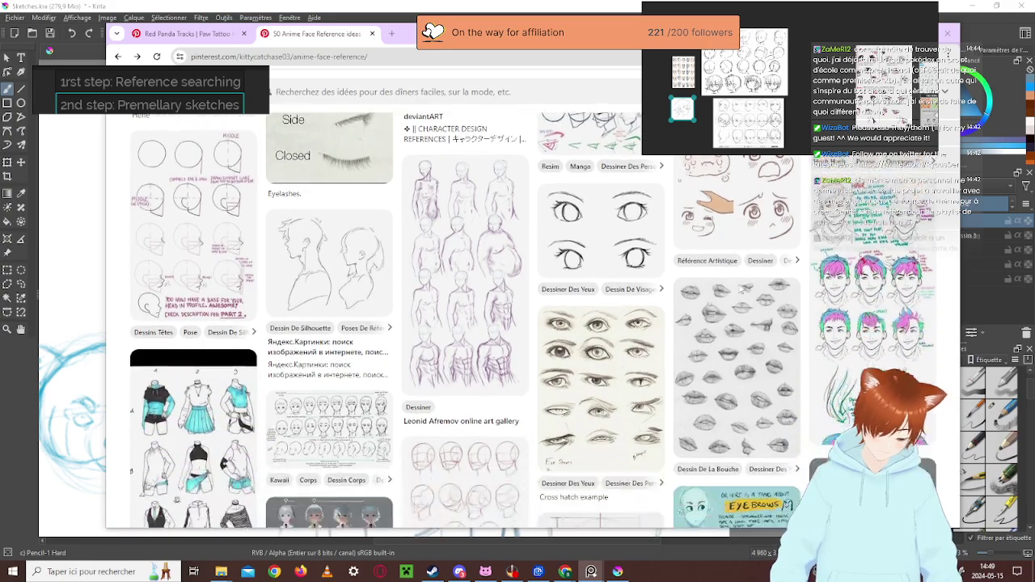
{"action": "scroll", "coordinate": [738, 292], "scroll_direction": "down", "scroll_amount": 1}
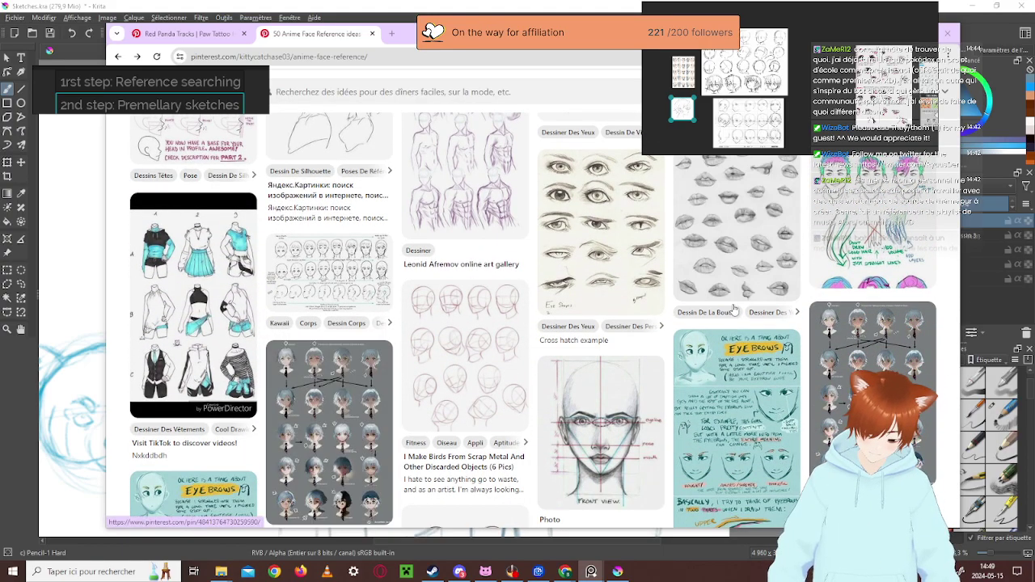
{"action": "scroll", "coordinate": [580, 356], "scroll_direction": "down", "scroll_amount": 2}
{"action": "scroll", "coordinate": [579, 348], "scroll_direction": "down", "scroll_amount": 2}
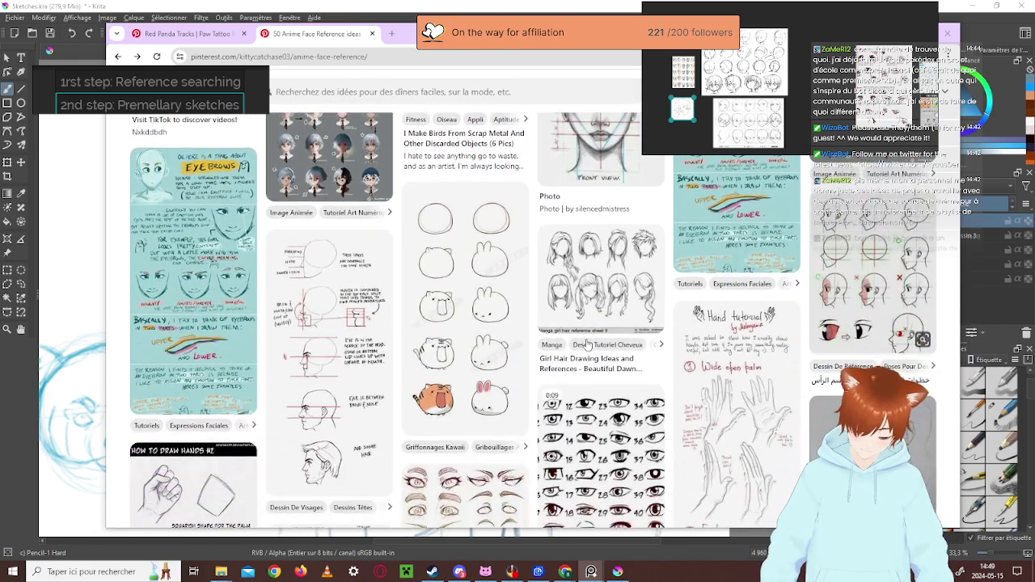
{"action": "scroll", "coordinate": [590, 348], "scroll_direction": "down", "scroll_amount": 2}
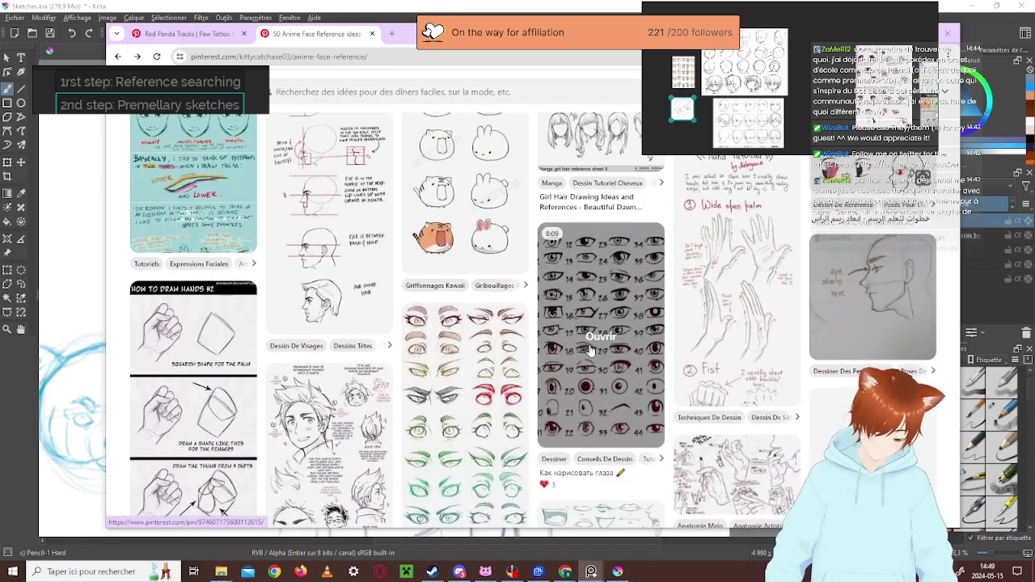
{"action": "scroll", "coordinate": [591, 349], "scroll_direction": "down", "scroll_amount": 1}
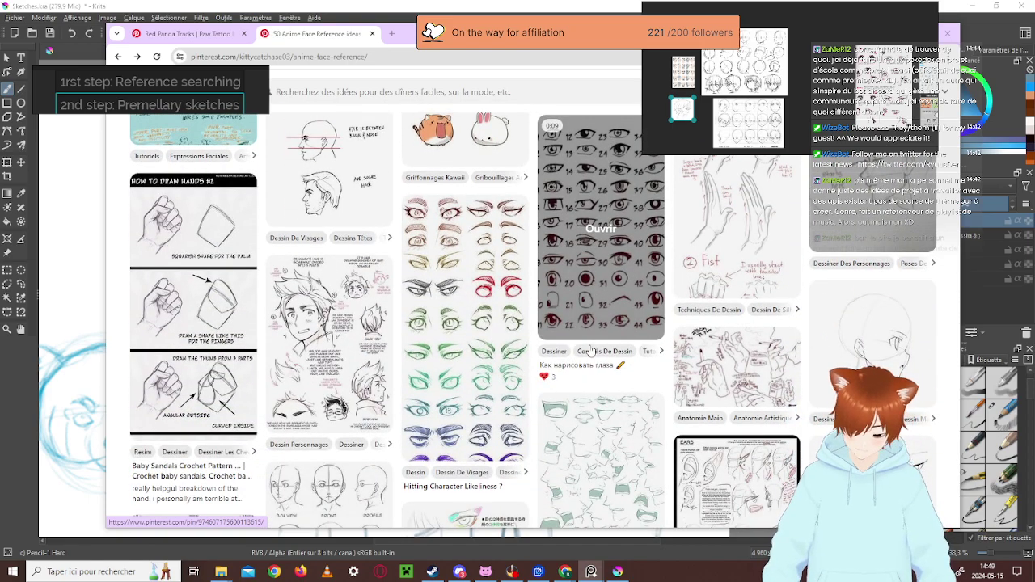
{"action": "scroll", "coordinate": [591, 350], "scroll_direction": "down", "scroll_amount": 1}
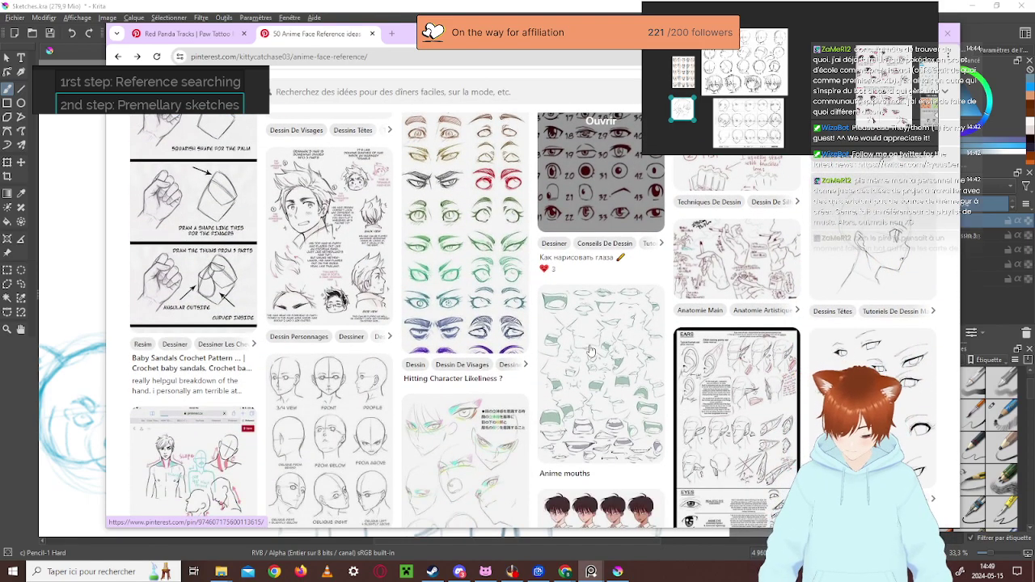
{"action": "scroll", "coordinate": [590, 350], "scroll_direction": "down", "scroll_amount": 1}
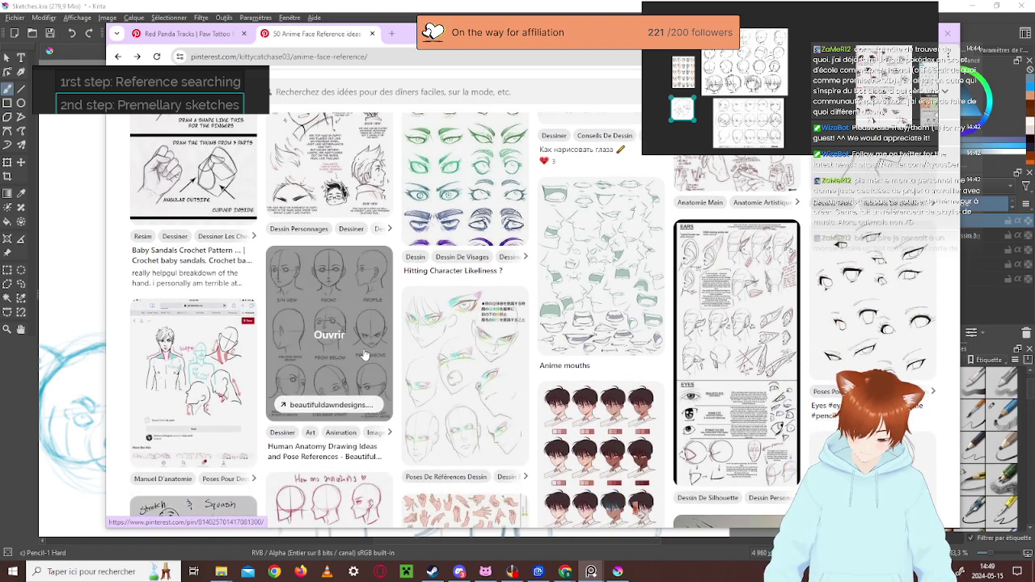
{"action": "left_click_drag", "start_coordinate": [337, 346], "coordinate": [696, 144]}
Examine the pins around and below the head-view chart for head angles, eyes, mouths, noses, hands, hair and clothing folds
{"action": "scroll", "coordinate": [384, 329], "scroll_direction": "down", "scroll_amount": 2}
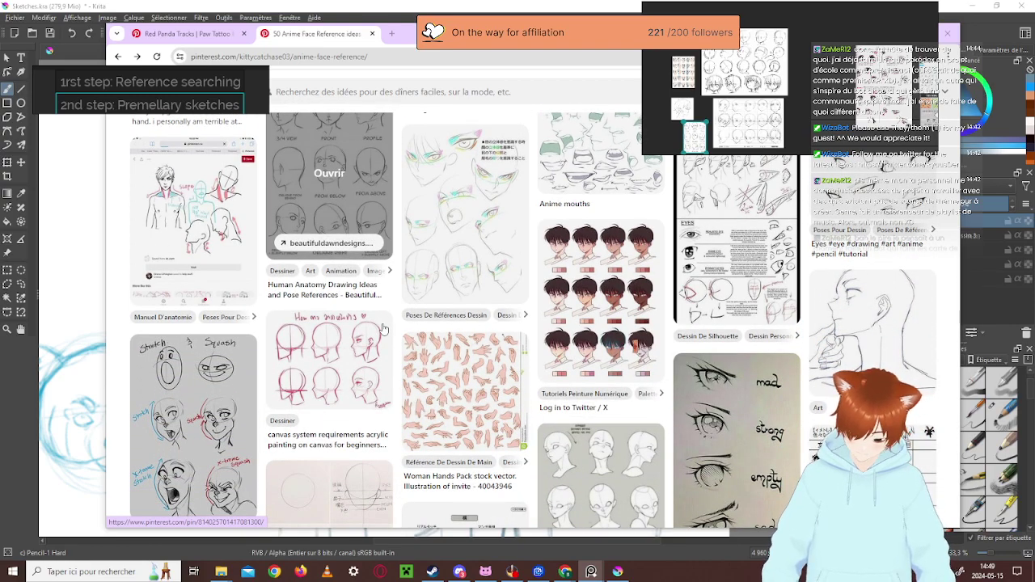
{"action": "scroll", "coordinate": [385, 330], "scroll_direction": "down", "scroll_amount": 1}
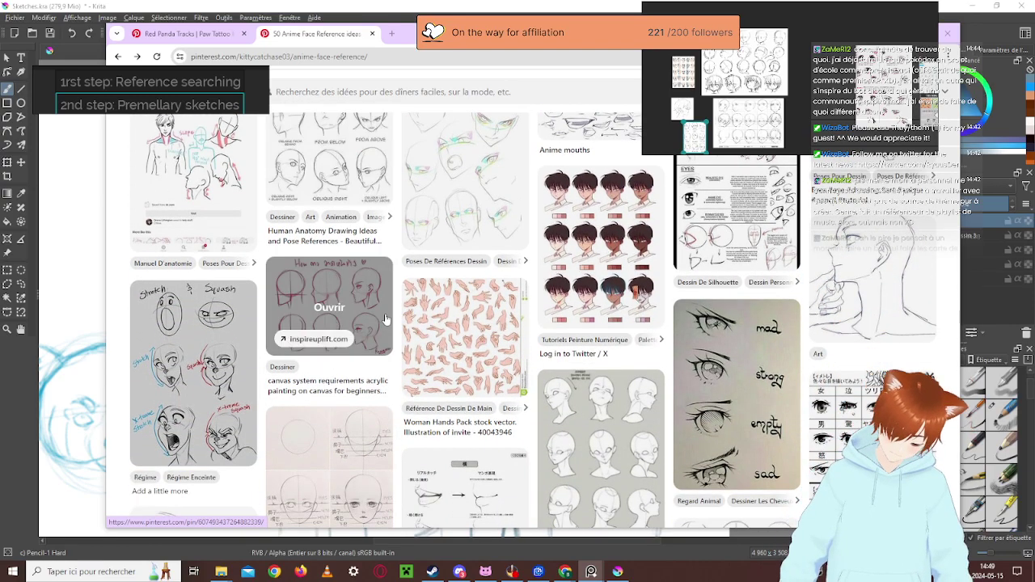
{"action": "scroll", "coordinate": [386, 319], "scroll_direction": "down", "scroll_amount": 2}
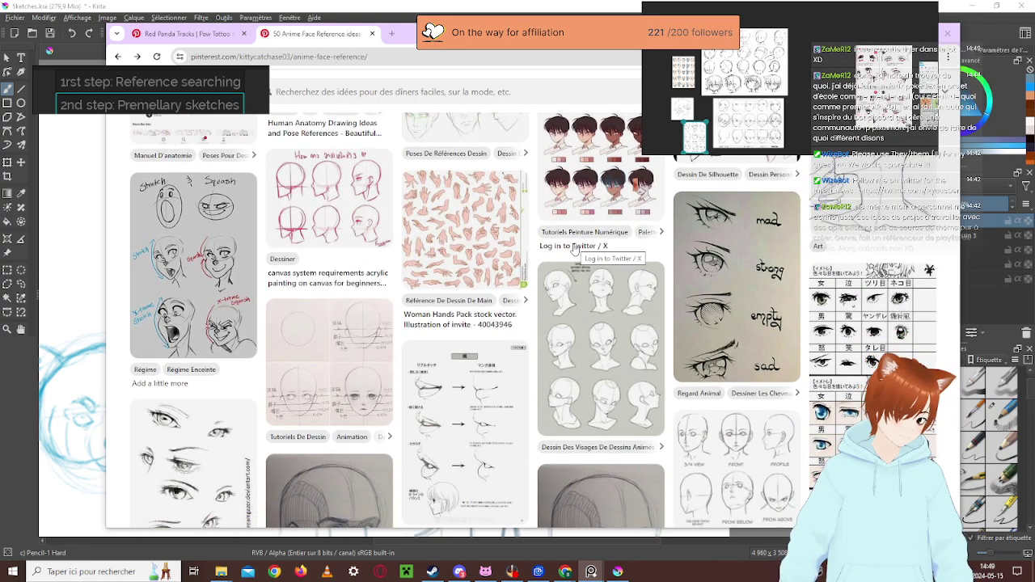
{"action": "scroll", "coordinate": [566, 267], "scroll_direction": "up", "scroll_amount": 10}
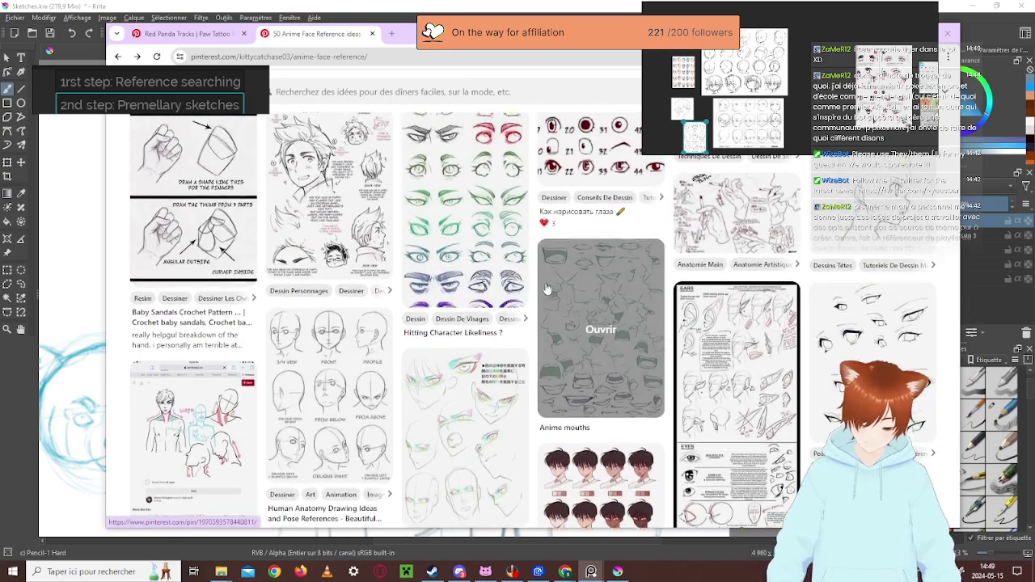
{"action": "scroll", "coordinate": [548, 289], "scroll_direction": "up", "scroll_amount": 5}
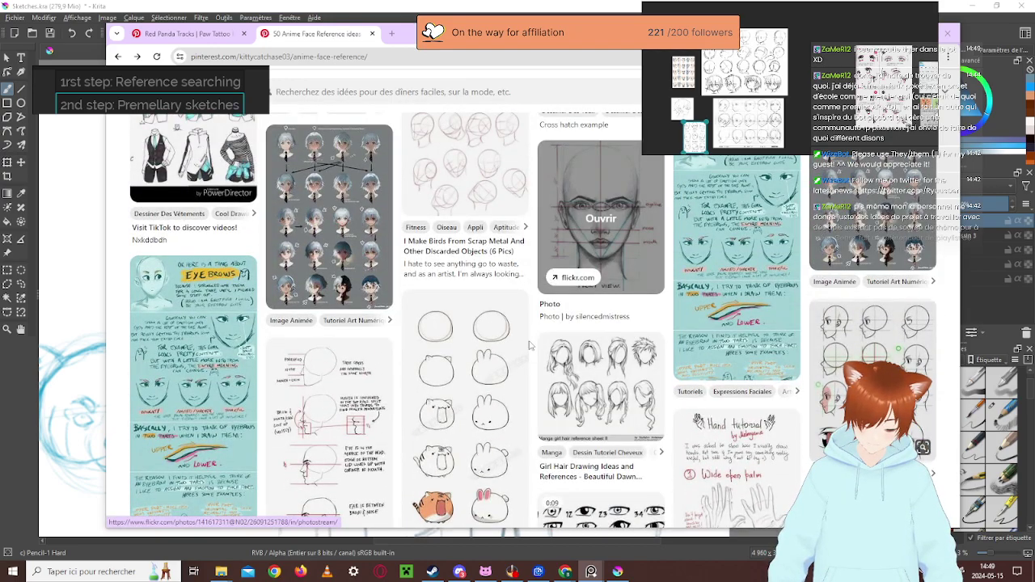
{"action": "scroll", "coordinate": [439, 467], "scroll_direction": "up", "scroll_amount": 1}
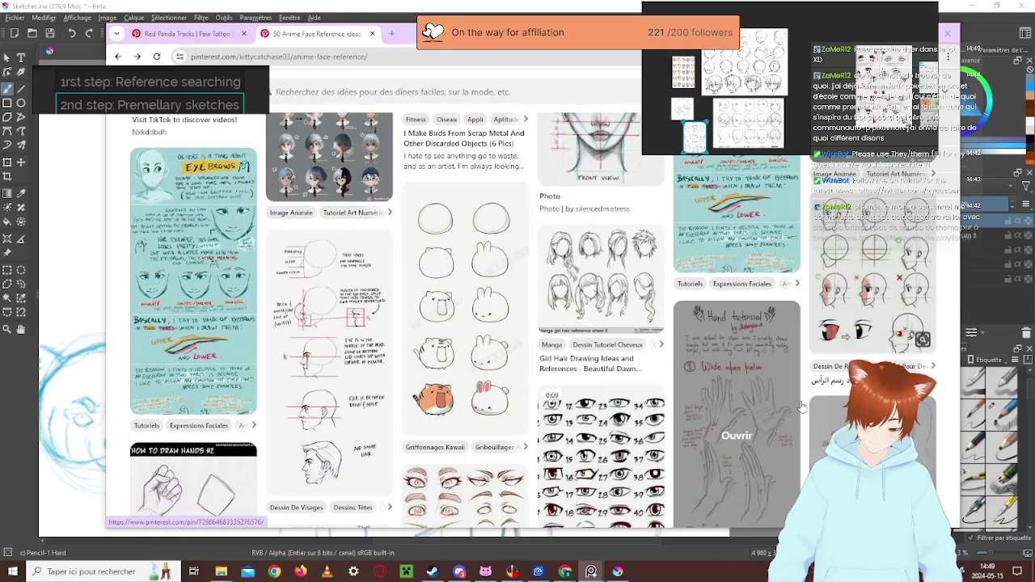
{"action": "scroll", "coordinate": [579, 383], "scroll_direction": "down", "scroll_amount": 10}
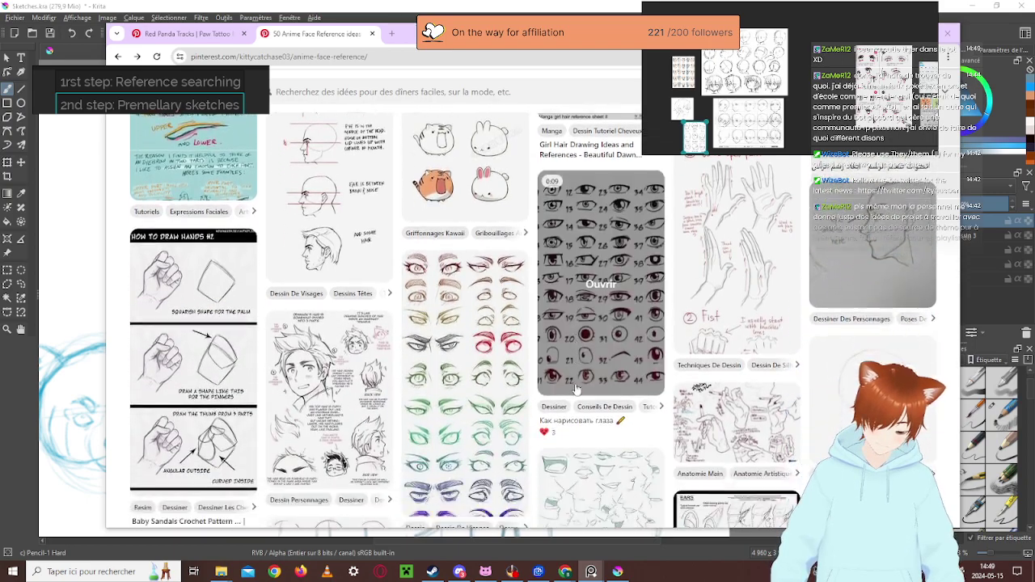
{"action": "scroll", "coordinate": [576, 392], "scroll_direction": "down", "scroll_amount": 5}
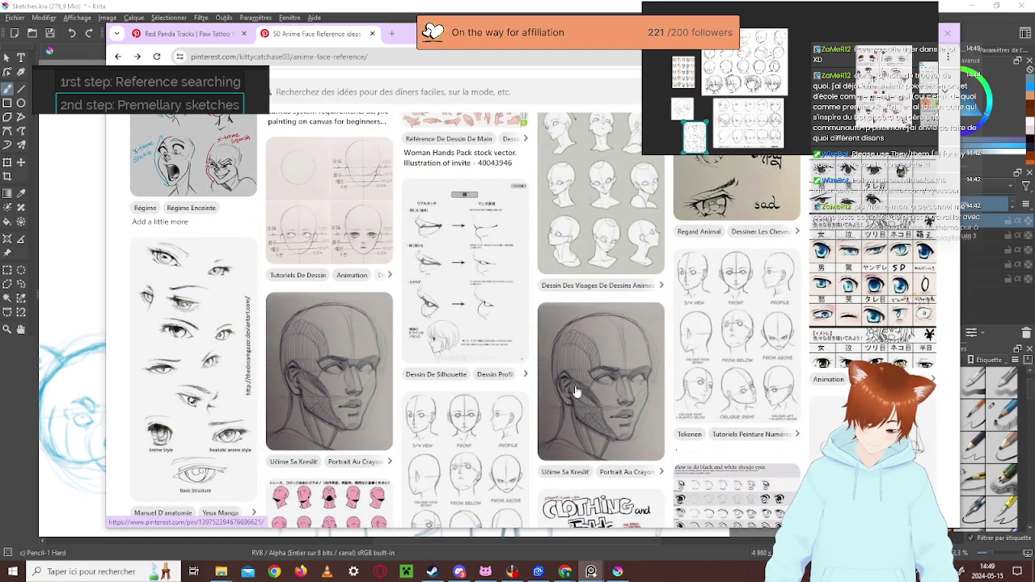
{"action": "scroll", "coordinate": [576, 392], "scroll_direction": "down", "scroll_amount": 4}
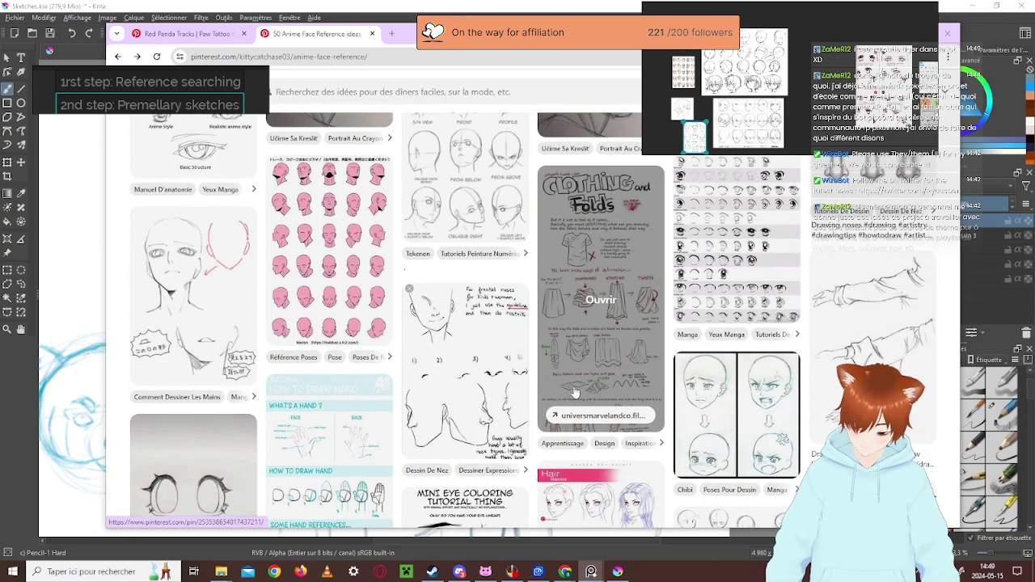
{"action": "scroll", "coordinate": [576, 393], "scroll_direction": "down", "scroll_amount": 2}
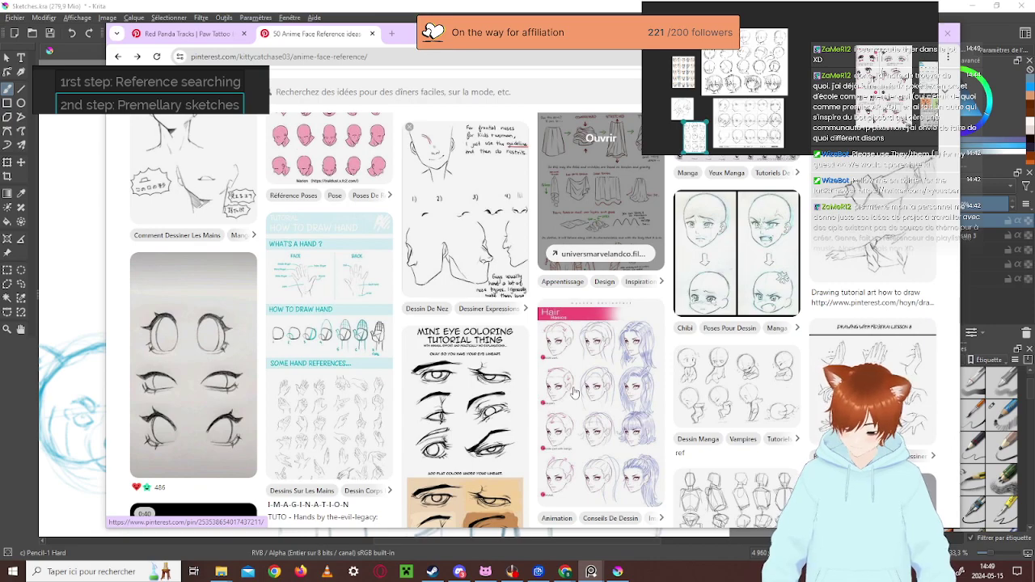
Browse the pins of the Anime Face Reference board for usable face, eye and hair drawing references
{"action": "scroll", "coordinate": [576, 393], "scroll_direction": "down", "scroll_amount": 1}
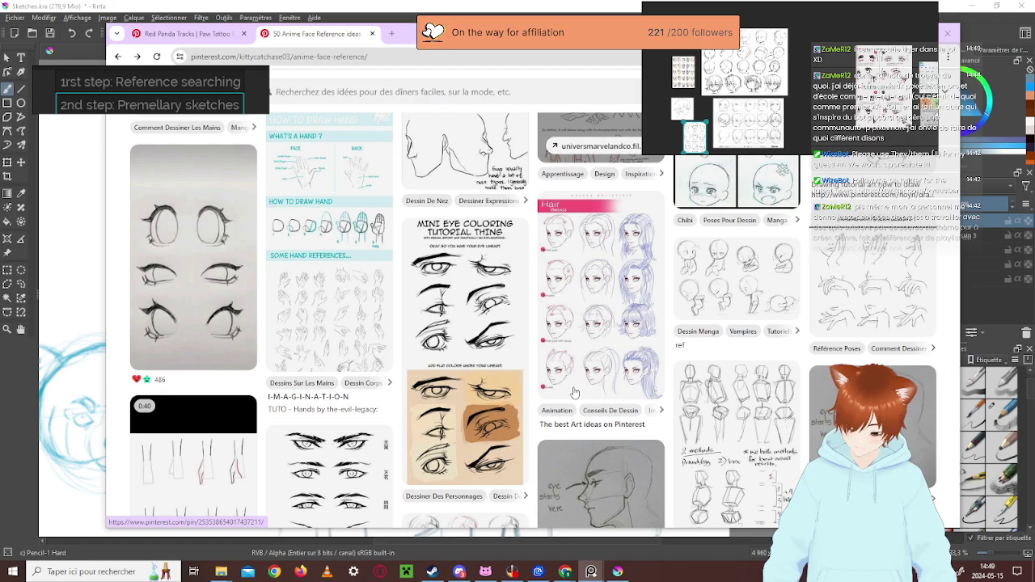
{"action": "scroll", "coordinate": [575, 393], "scroll_direction": "down", "scroll_amount": 1}
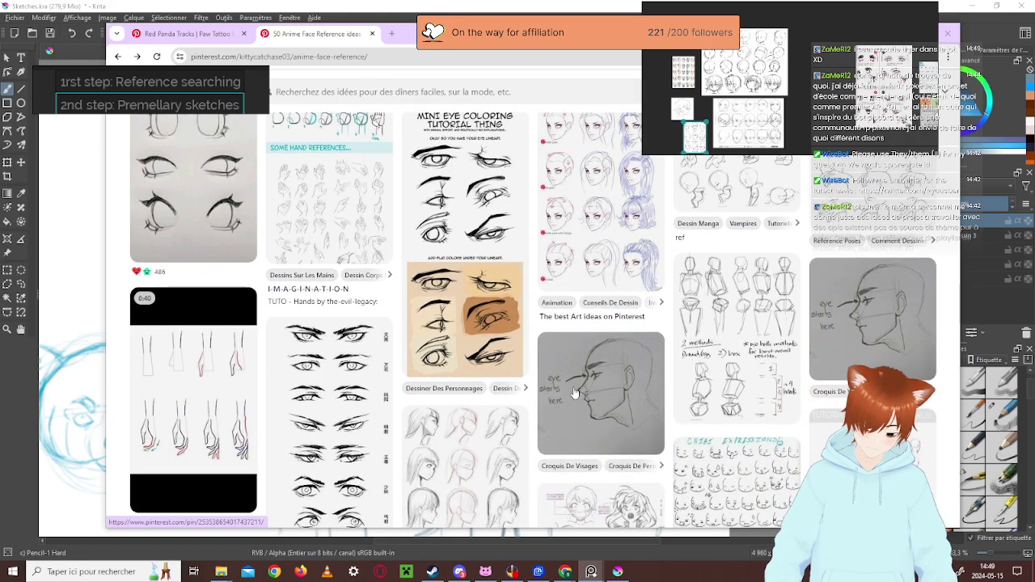
{"action": "scroll", "coordinate": [512, 413], "scroll_direction": "down", "scroll_amount": 1}
{"action": "scroll", "coordinate": [512, 414], "scroll_direction": "down", "scroll_amount": 1}
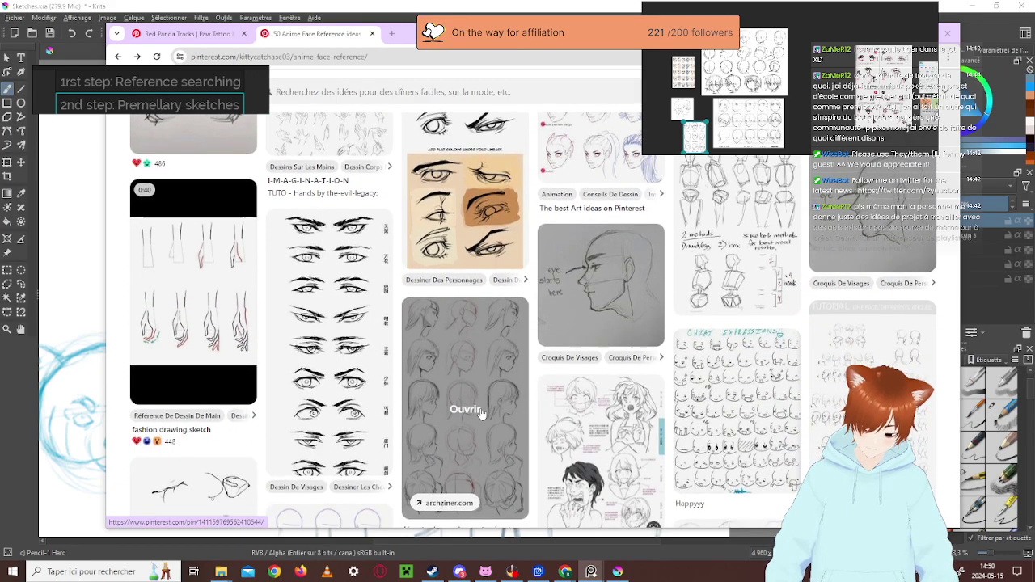
{"action": "scroll", "coordinate": [482, 417], "scroll_direction": "down", "scroll_amount": 1}
{"action": "scroll", "coordinate": [483, 415], "scroll_direction": "down", "scroll_amount": 1}
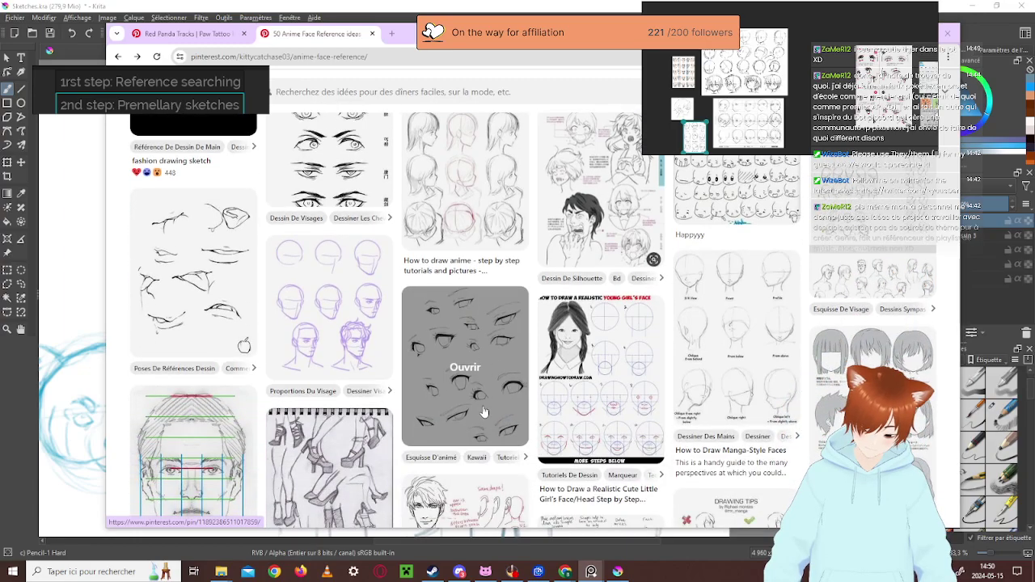
{"action": "scroll", "coordinate": [483, 413], "scroll_direction": "down", "scroll_amount": 1}
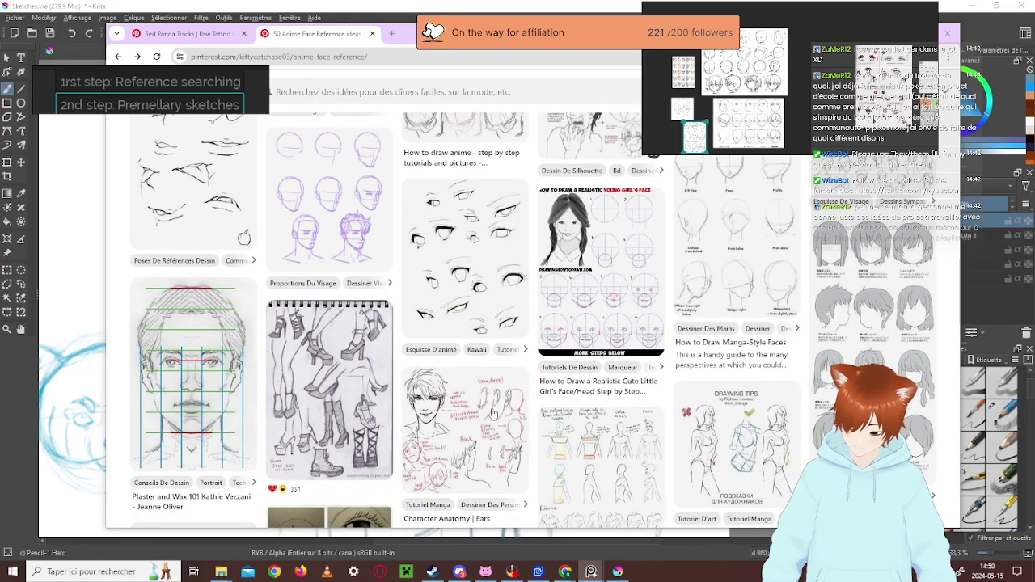
{"action": "scroll", "coordinate": [493, 414], "scroll_direction": "down", "scroll_amount": 1}
{"action": "scroll", "coordinate": [485, 405], "scroll_direction": "down", "scroll_amount": 3}
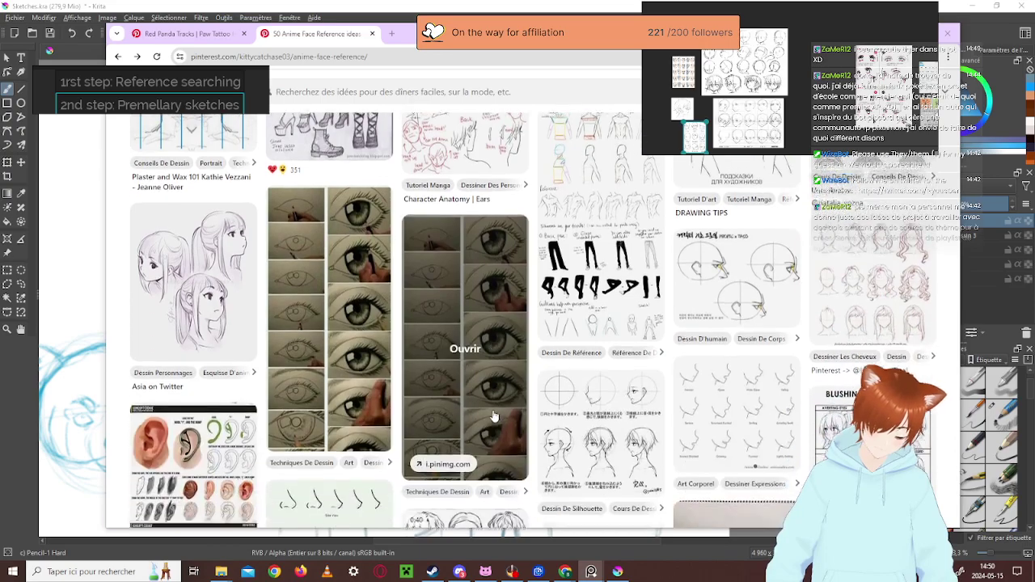
{"action": "scroll", "coordinate": [497, 348], "scroll_direction": "down", "scroll_amount": 1}
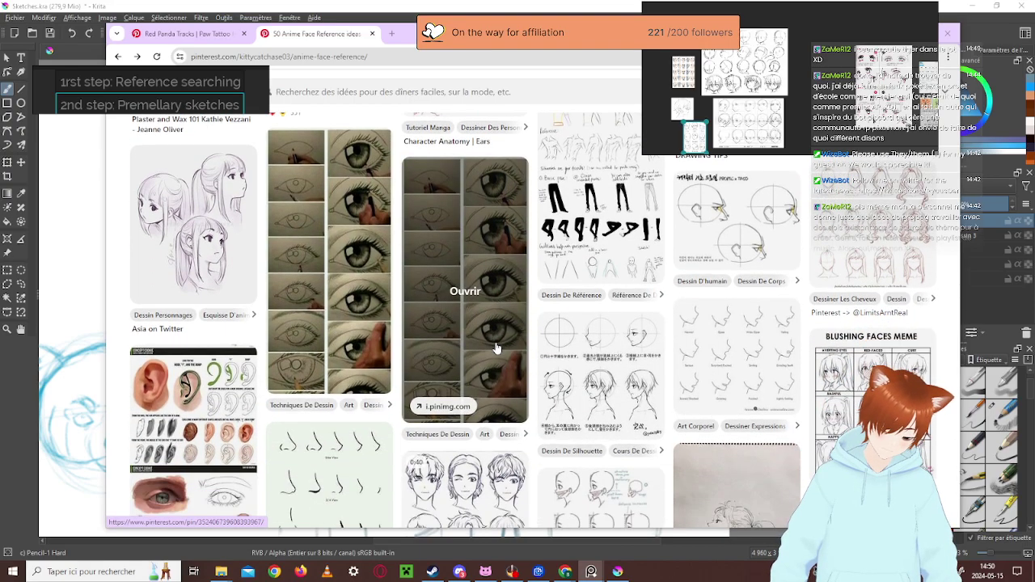
{"action": "scroll", "coordinate": [496, 348], "scroll_direction": "down", "scroll_amount": 1}
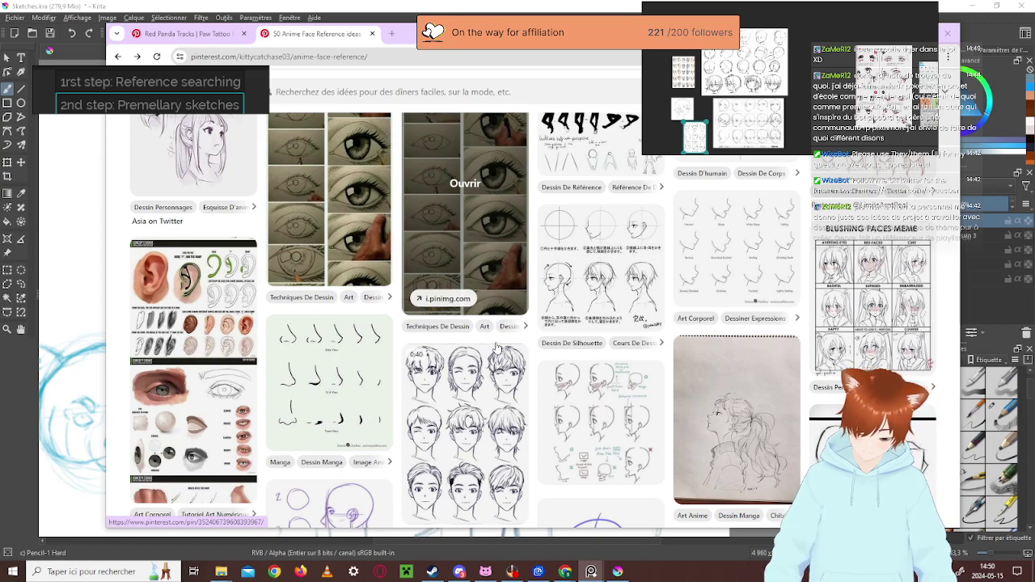
{"action": "scroll", "coordinate": [497, 348], "scroll_direction": "down", "scroll_amount": 2}
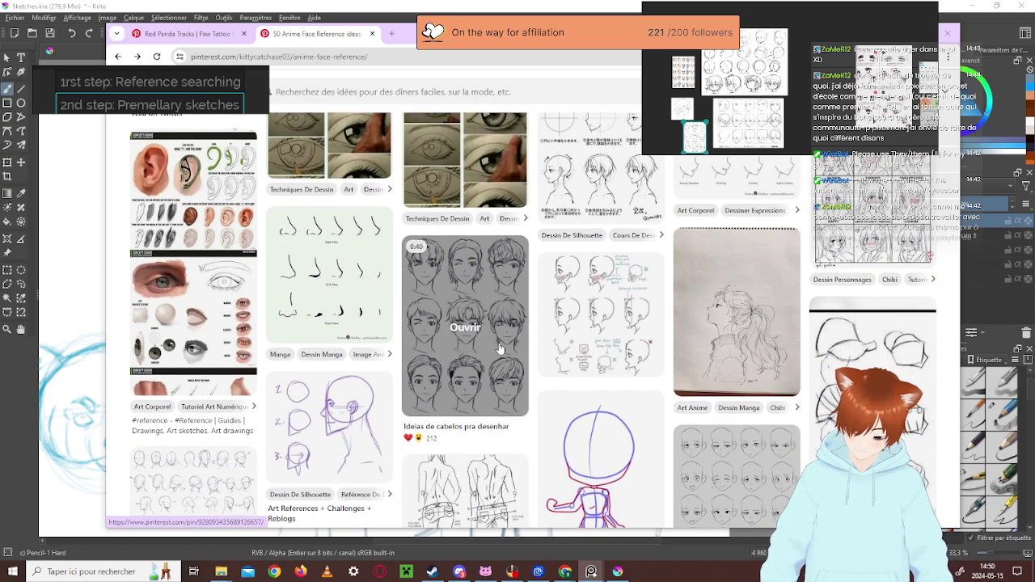
{"action": "scroll", "coordinate": [506, 352], "scroll_direction": "down", "scroll_amount": 2}
{"action": "scroll", "coordinate": [509, 353], "scroll_direction": "down", "scroll_amount": 1}
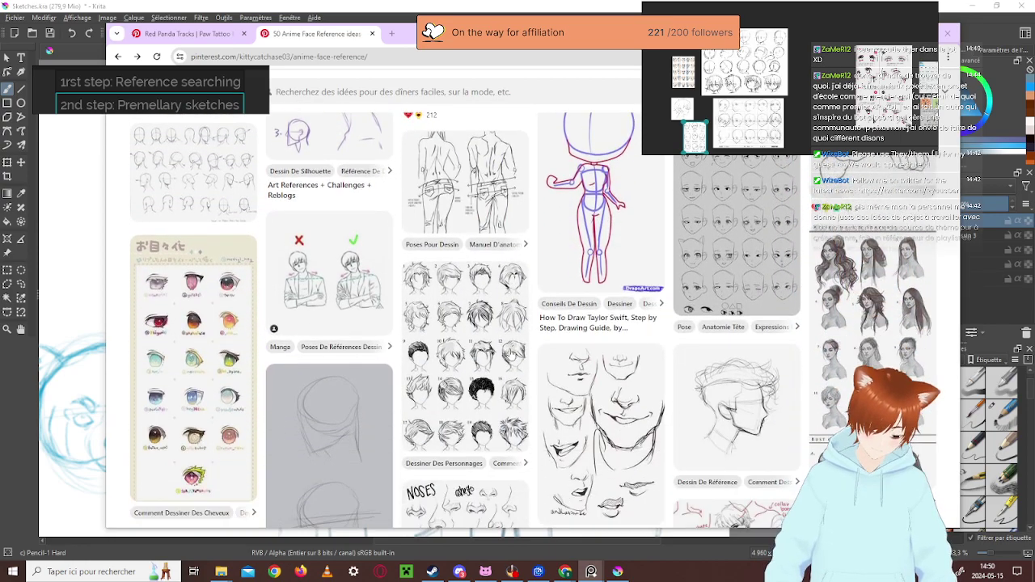
{"action": "scroll", "coordinate": [510, 354], "scroll_direction": "up", "scroll_amount": 3}
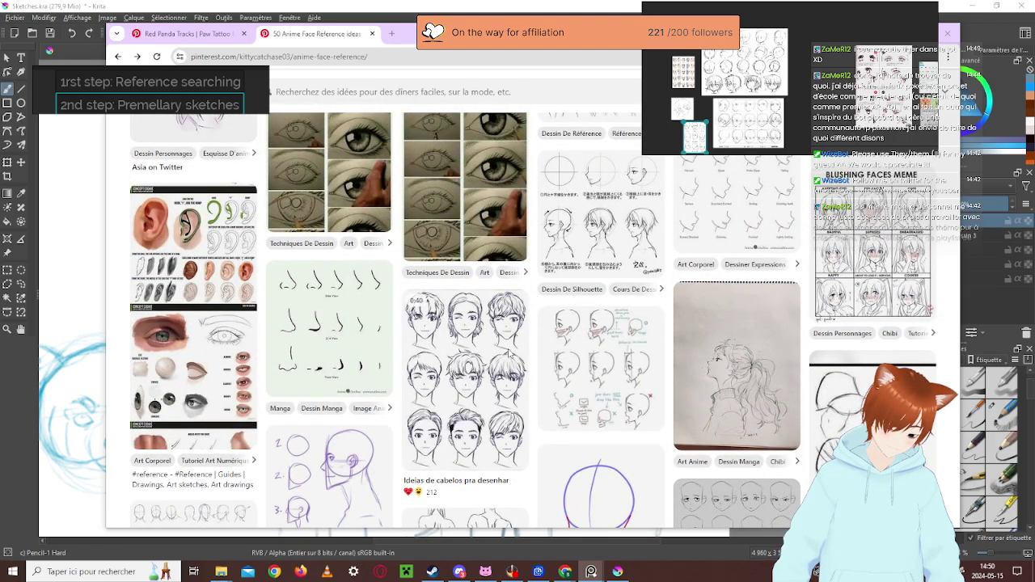
{"action": "scroll", "coordinate": [508, 354], "scroll_direction": "up", "scroll_amount": 3}
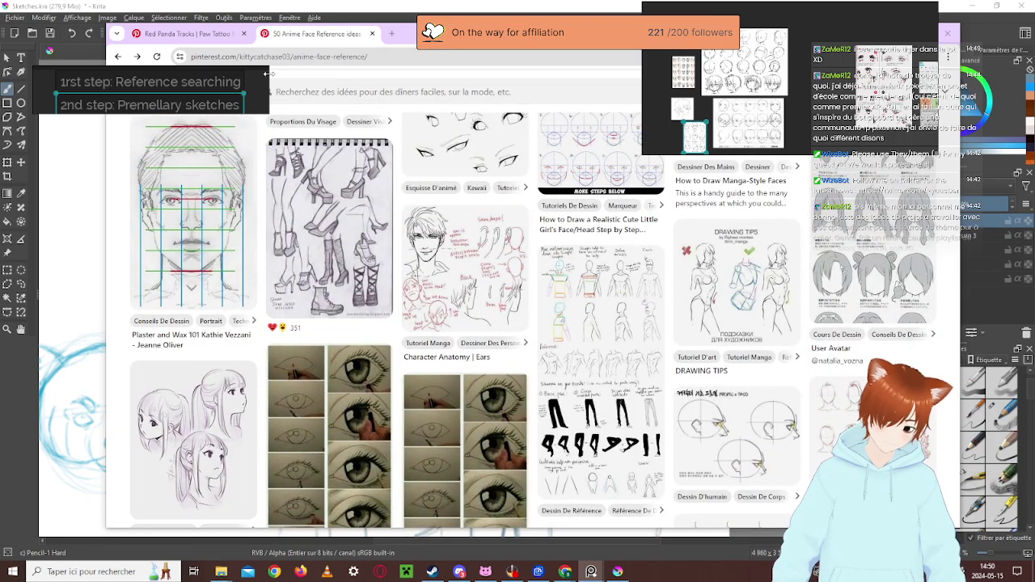
Search Google for "hair reference" and open the Pinterest result "900+ Hairstyle Reference ideas"
{"action": "left_click", "coordinate": [118, 57]}
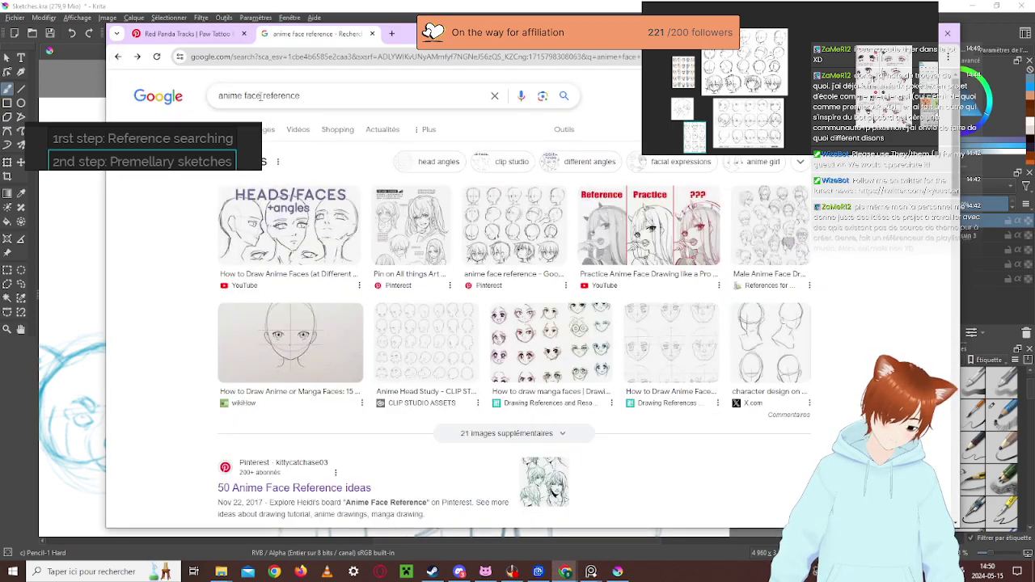
{"action": "left_click_drag", "start_coordinate": [259, 96], "coordinate": [214, 100]}
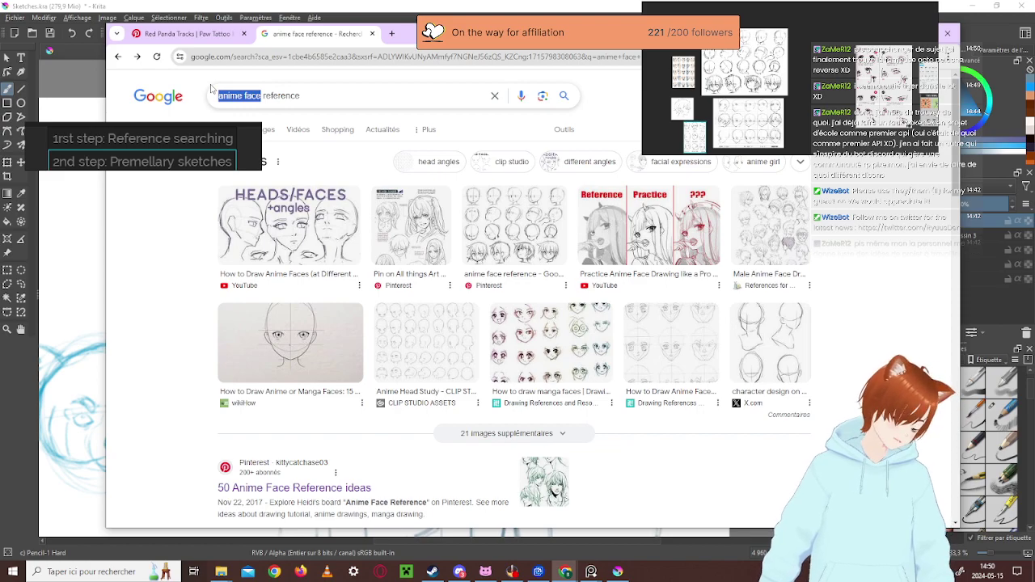
{"action": "type", "text": "h"}
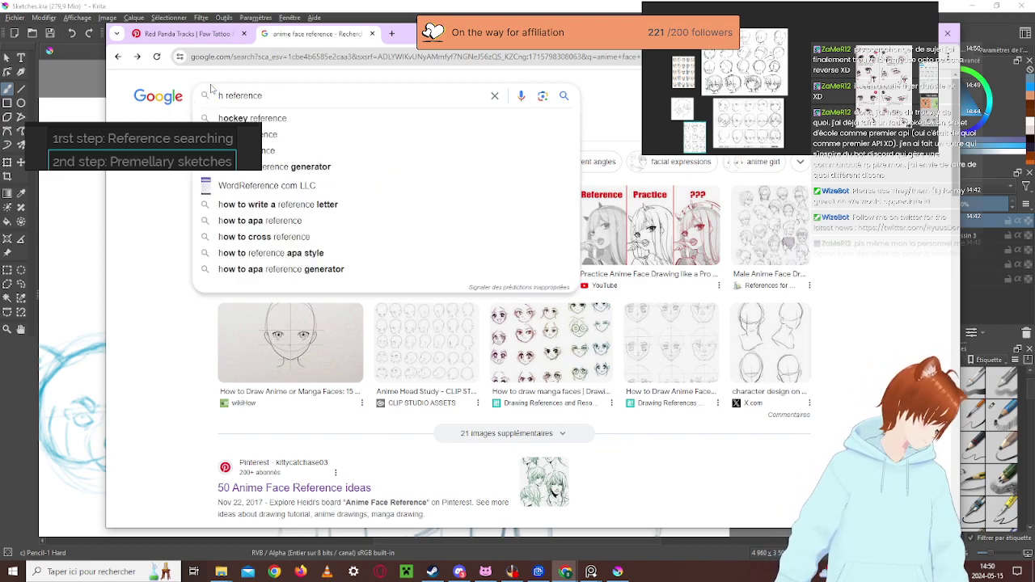
{"action": "type", "text": "air"}
{"action": "key", "text": "Return"}
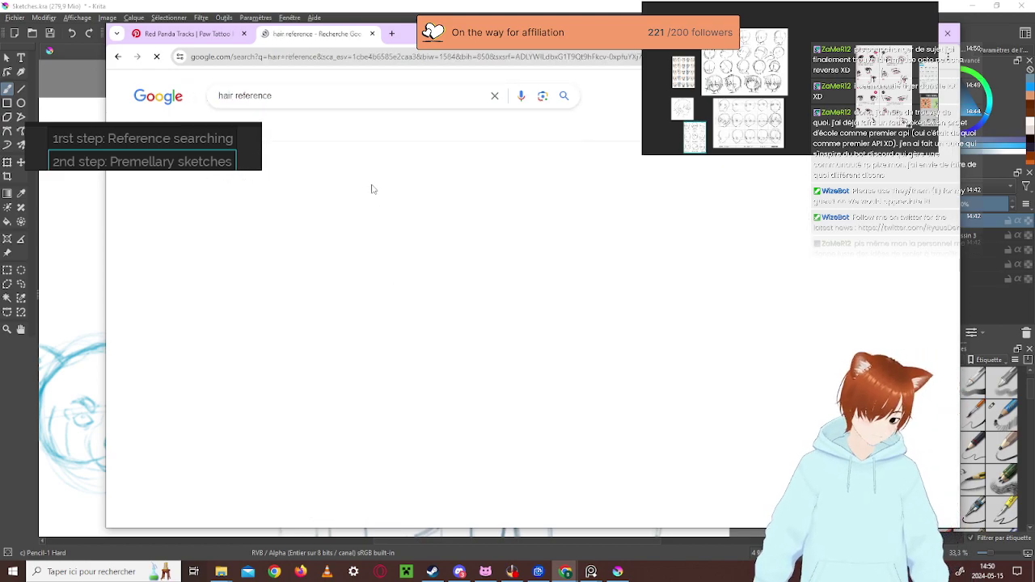
{"action": "scroll", "coordinate": [348, 395], "scroll_direction": "down", "scroll_amount": 2}
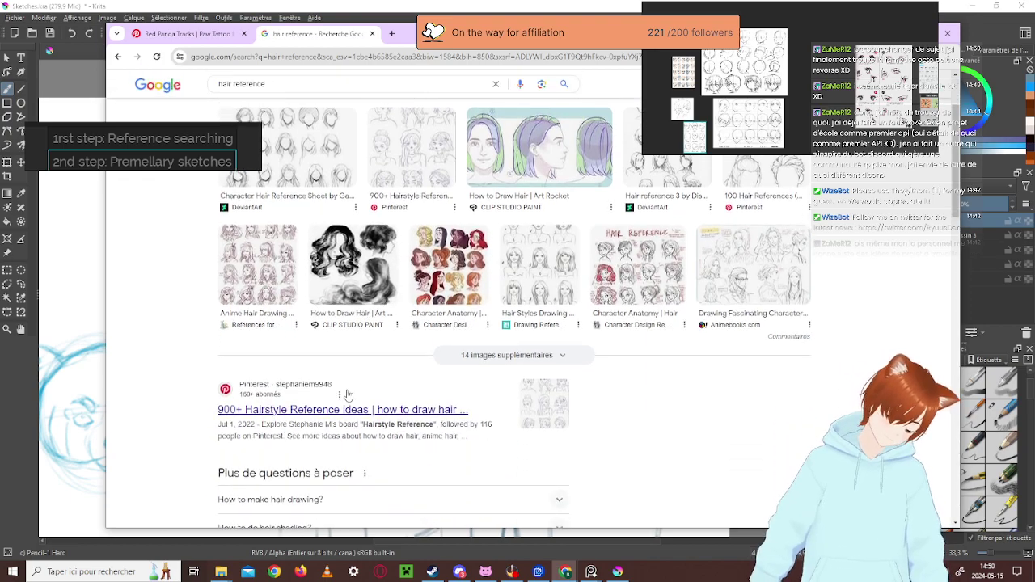
{"action": "left_click", "coordinate": [331, 411]}
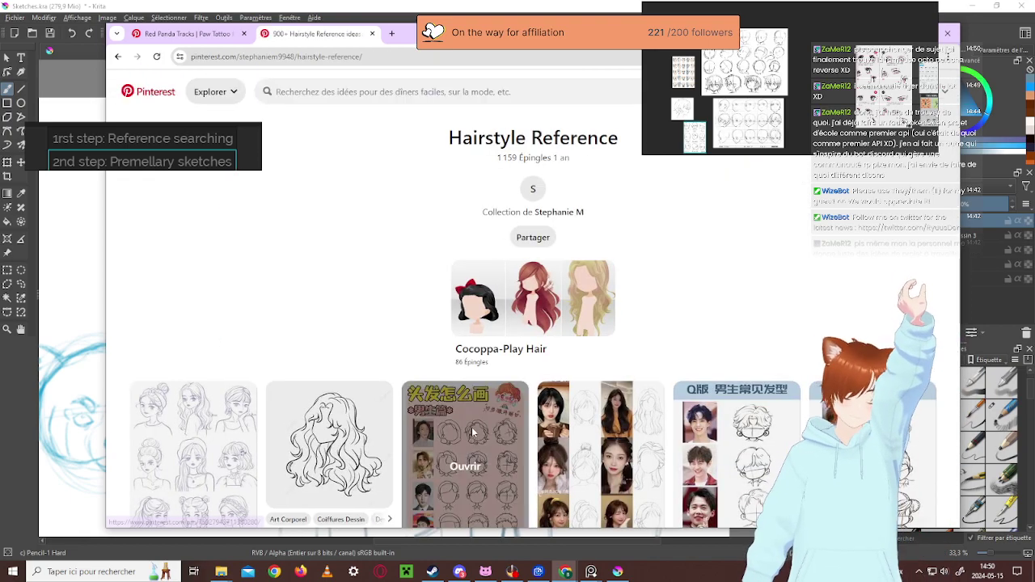
Look through the pins of the Hairstyle Reference board for hairstyles suited to the character sketch
{"action": "scroll", "coordinate": [416, 292], "scroll_direction": "down", "scroll_amount": 1}
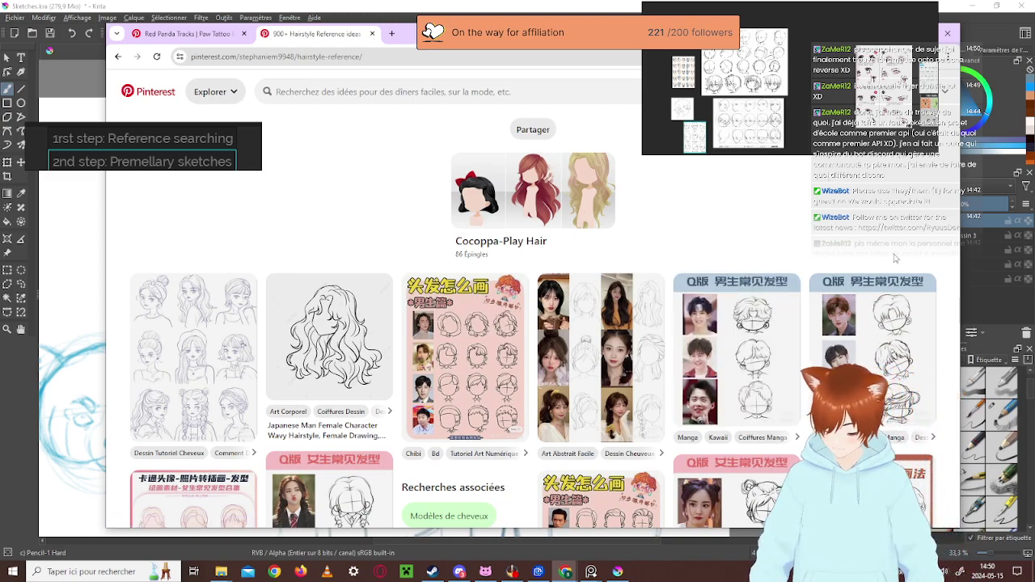
{"action": "scroll", "coordinate": [893, 256], "scroll_direction": "down", "scroll_amount": 1}
{"action": "scroll", "coordinate": [893, 256], "scroll_direction": "down", "scroll_amount": 2}
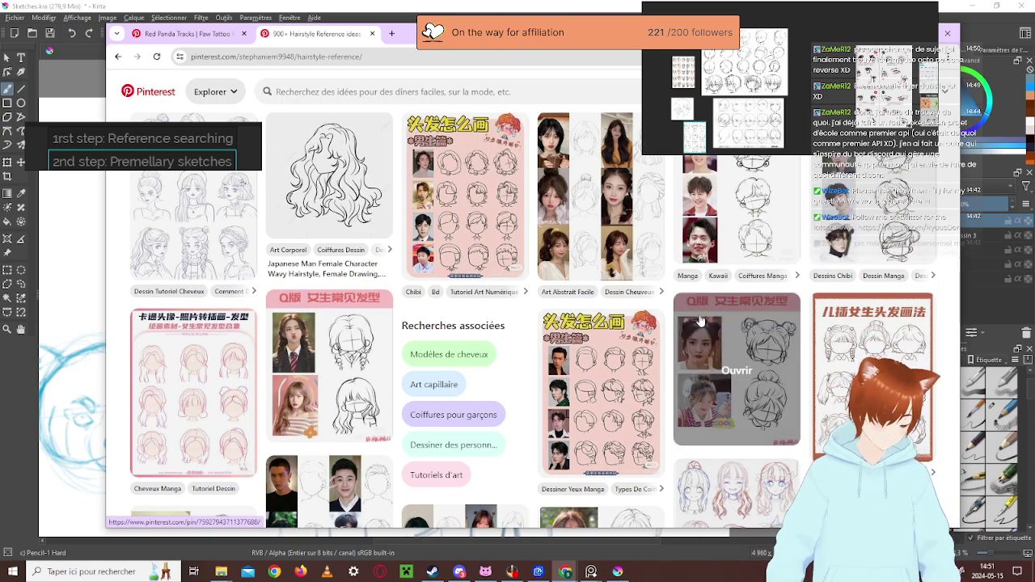
{"action": "scroll", "coordinate": [702, 319], "scroll_direction": "down", "scroll_amount": 3}
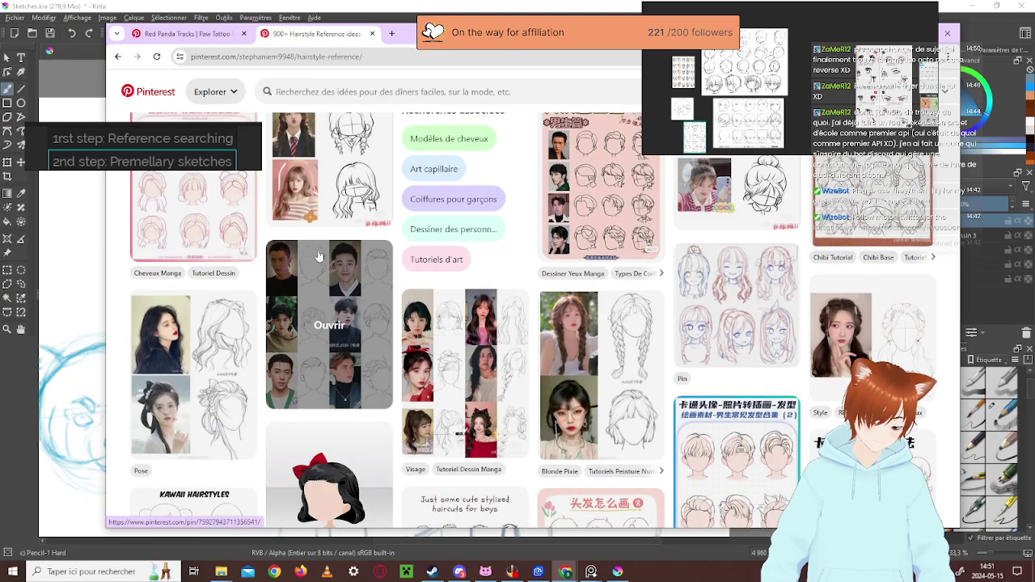
{"action": "scroll", "coordinate": [319, 257], "scroll_direction": "up", "scroll_amount": 2}
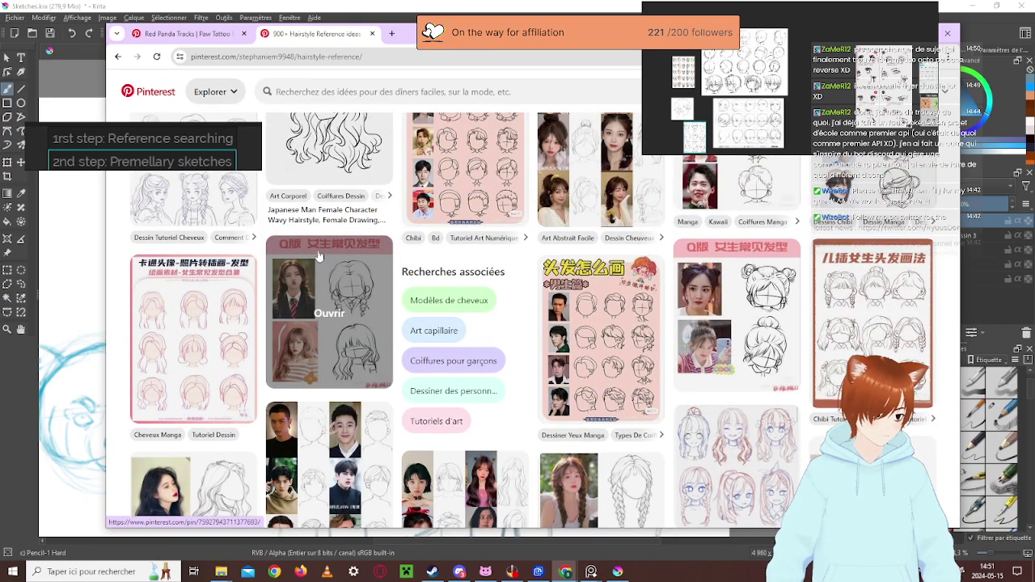
{"action": "scroll", "coordinate": [317, 258], "scroll_direction": "down", "scroll_amount": 2}
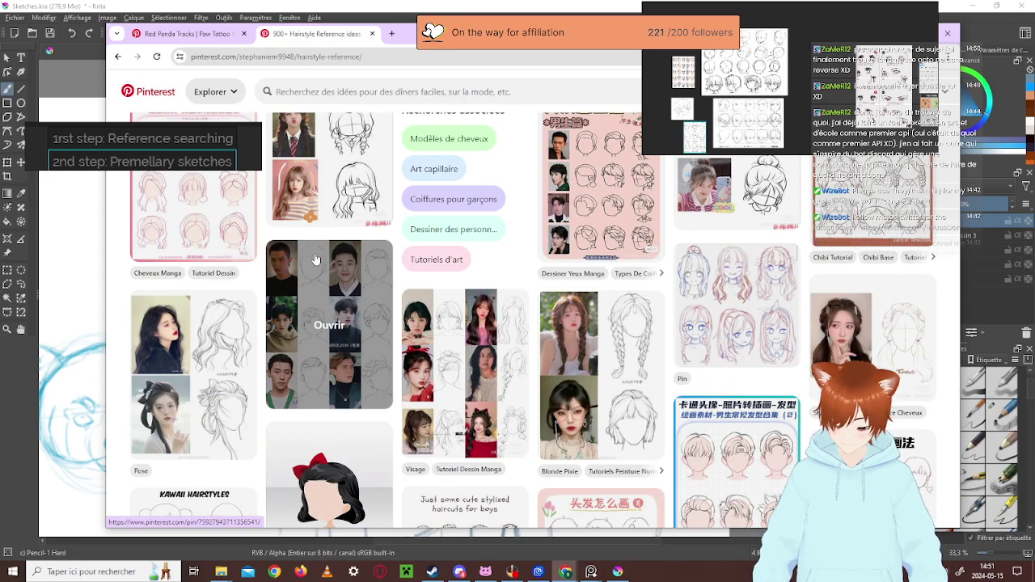
{"action": "scroll", "coordinate": [315, 259], "scroll_direction": "down", "scroll_amount": 2}
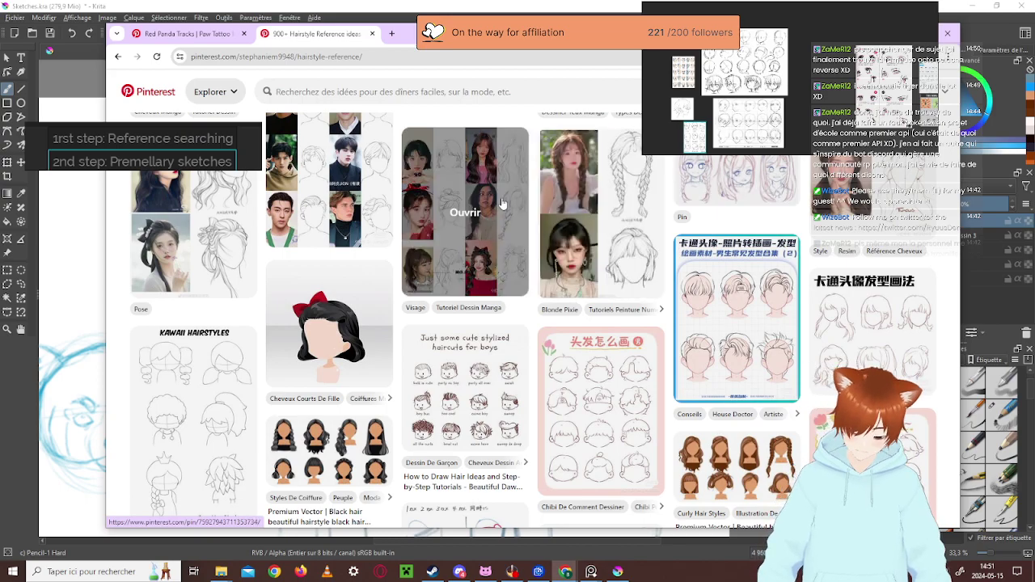
{"action": "scroll", "coordinate": [509, 235], "scroll_direction": "down", "scroll_amount": 2}
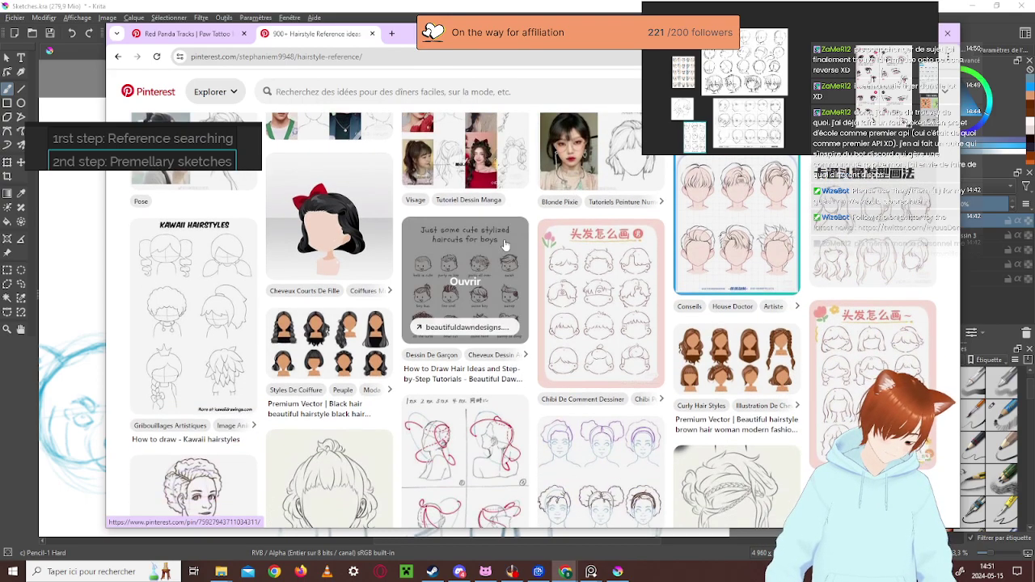
{"action": "scroll", "coordinate": [505, 245], "scroll_direction": "down", "scroll_amount": 1}
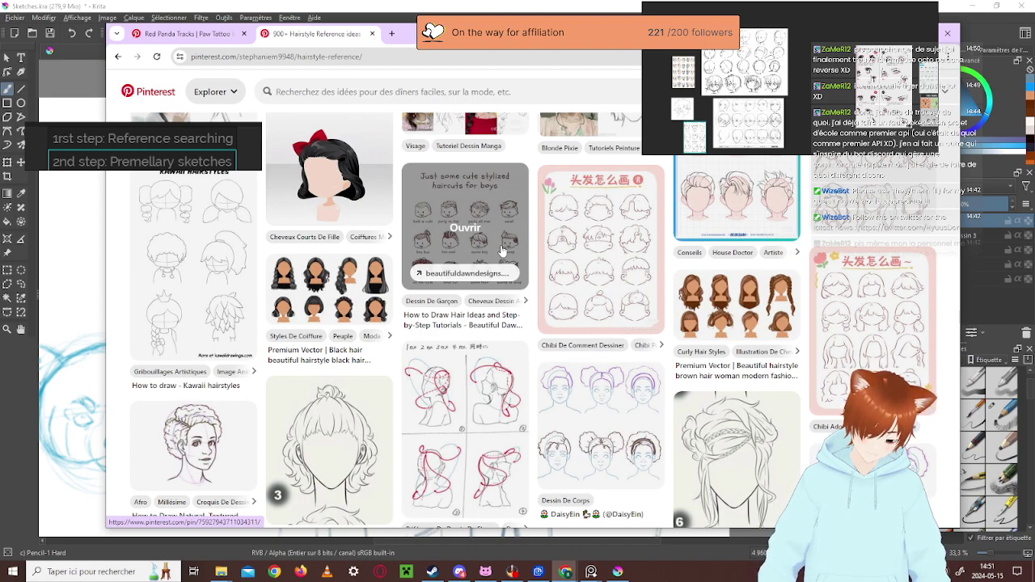
{"action": "scroll", "coordinate": [501, 251], "scroll_direction": "down", "scroll_amount": 2}
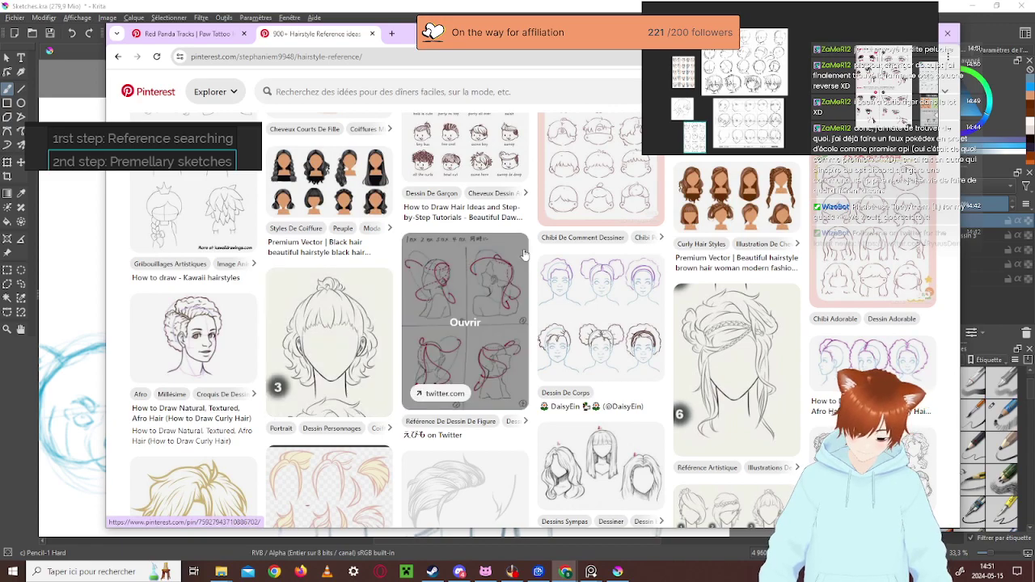
{"action": "scroll", "coordinate": [524, 255], "scroll_direction": "down", "scroll_amount": 3}
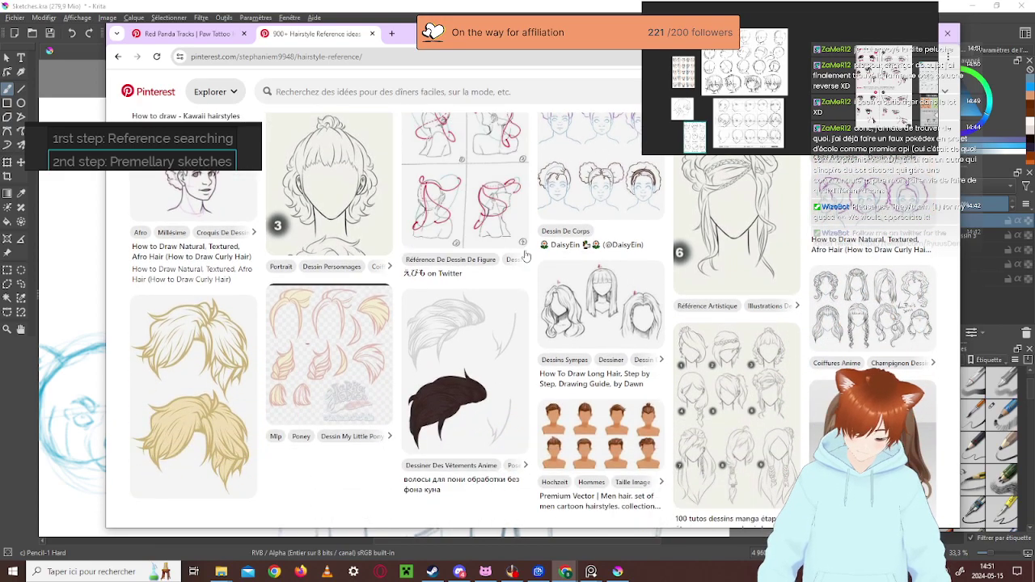
Look through the similar content suggested below the Hairstyle Reference board for hair and face drawing references
{"action": "scroll", "coordinate": [526, 255], "scroll_direction": "down", "scroll_amount": 5}
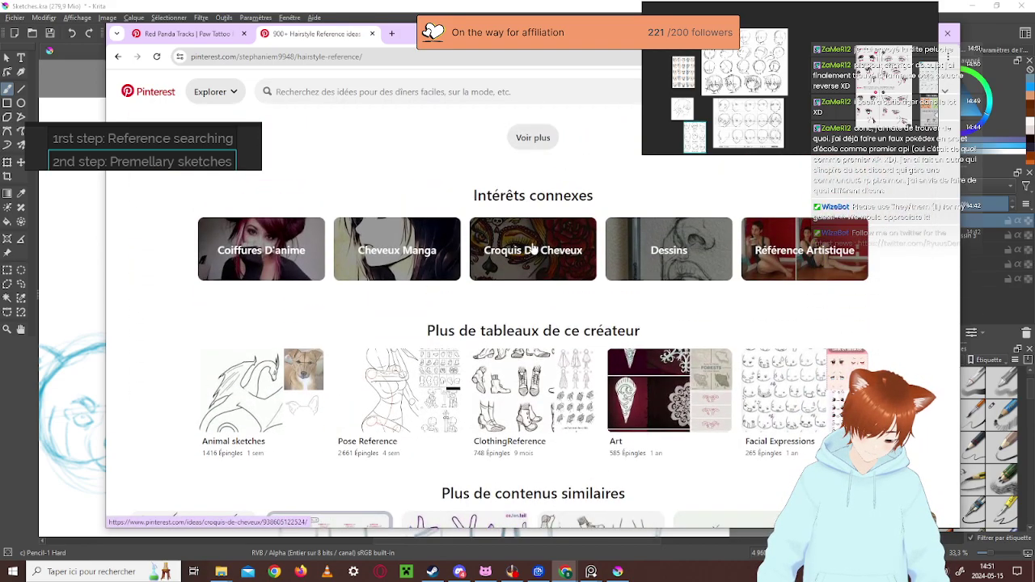
{"action": "scroll", "coordinate": [533, 248], "scroll_direction": "down", "scroll_amount": 3}
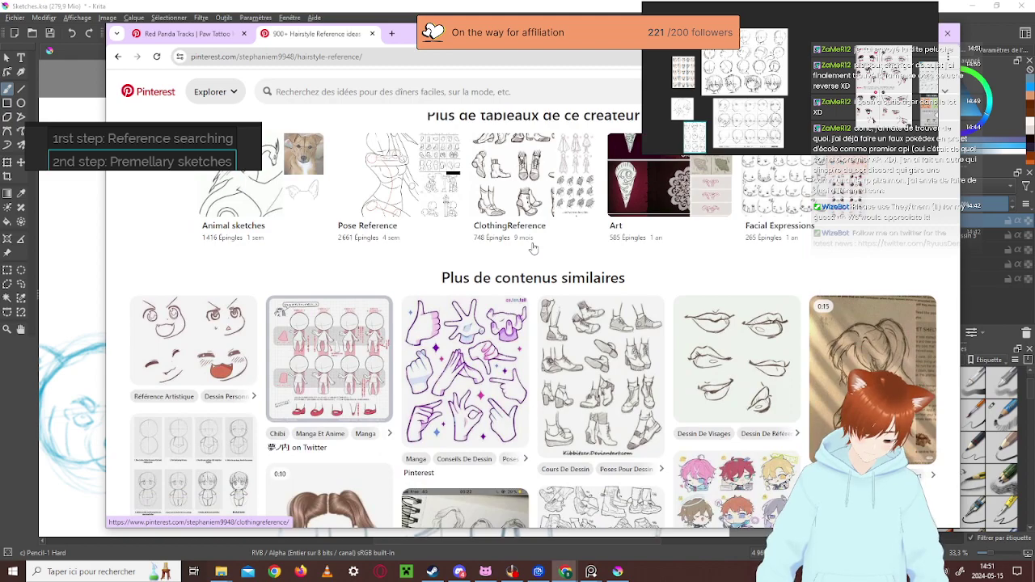
{"action": "scroll", "coordinate": [507, 253], "scroll_direction": "down", "scroll_amount": 2}
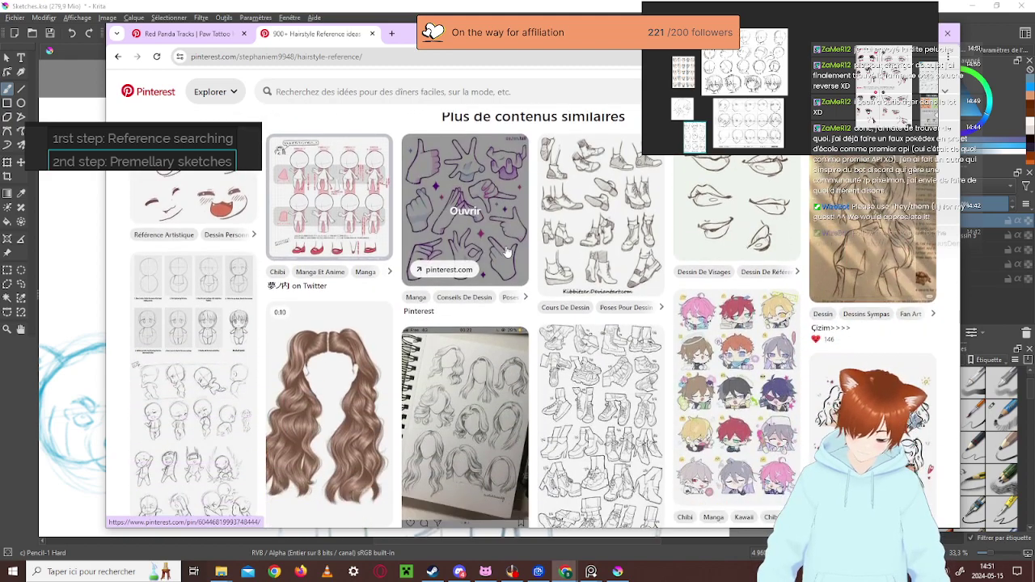
{"action": "scroll", "coordinate": [507, 254], "scroll_direction": "down", "scroll_amount": 1}
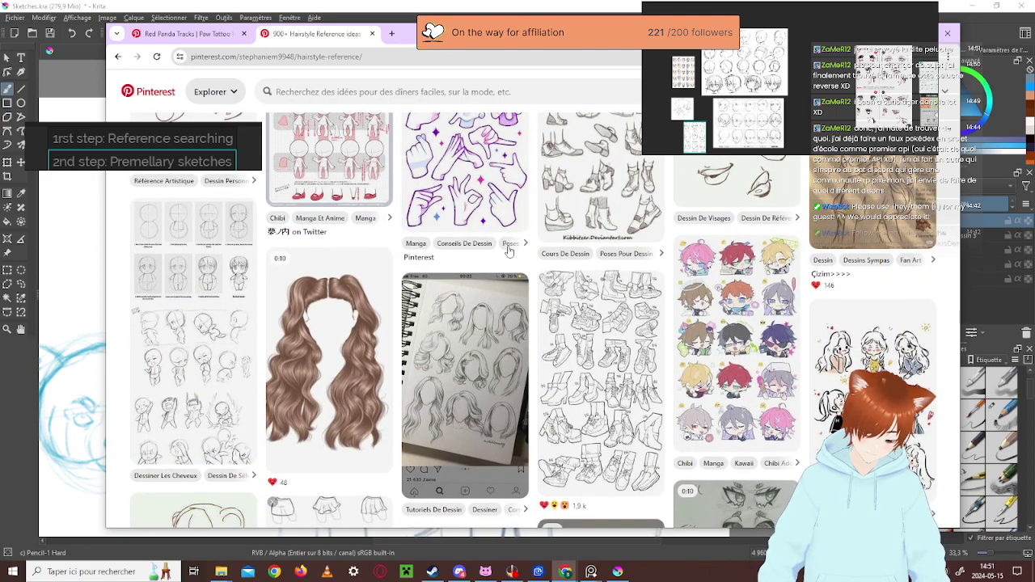
{"action": "scroll", "coordinate": [507, 253], "scroll_direction": "down", "scroll_amount": 3}
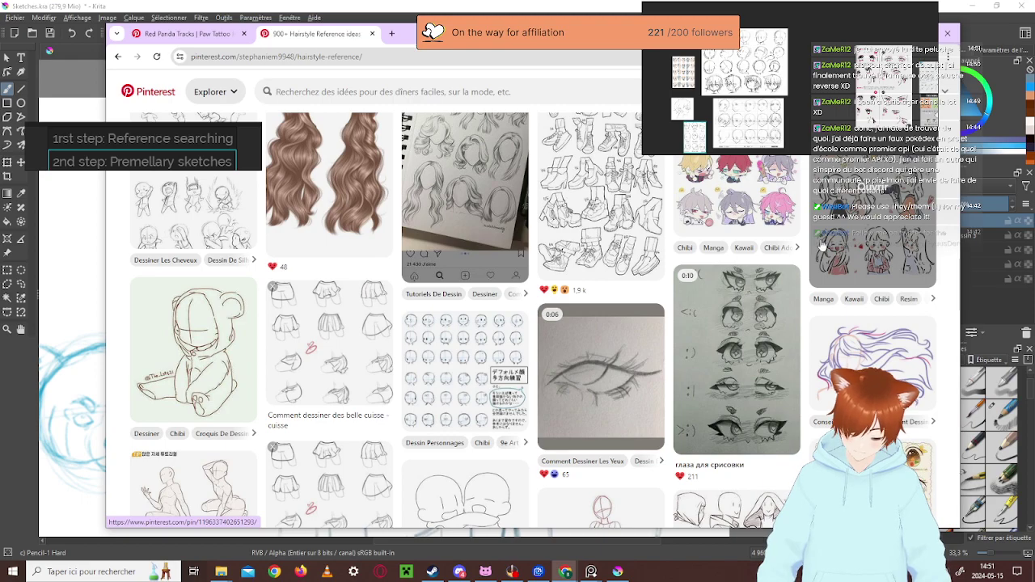
{"action": "scroll", "coordinate": [822, 245], "scroll_direction": "down", "scroll_amount": 2}
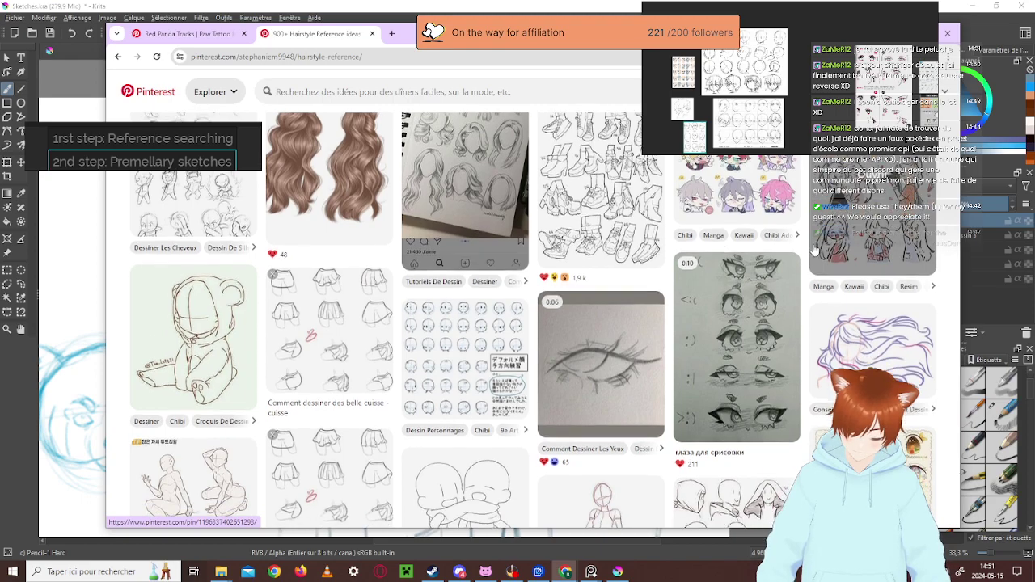
{"action": "scroll", "coordinate": [446, 345], "scroll_direction": "down", "scroll_amount": 1}
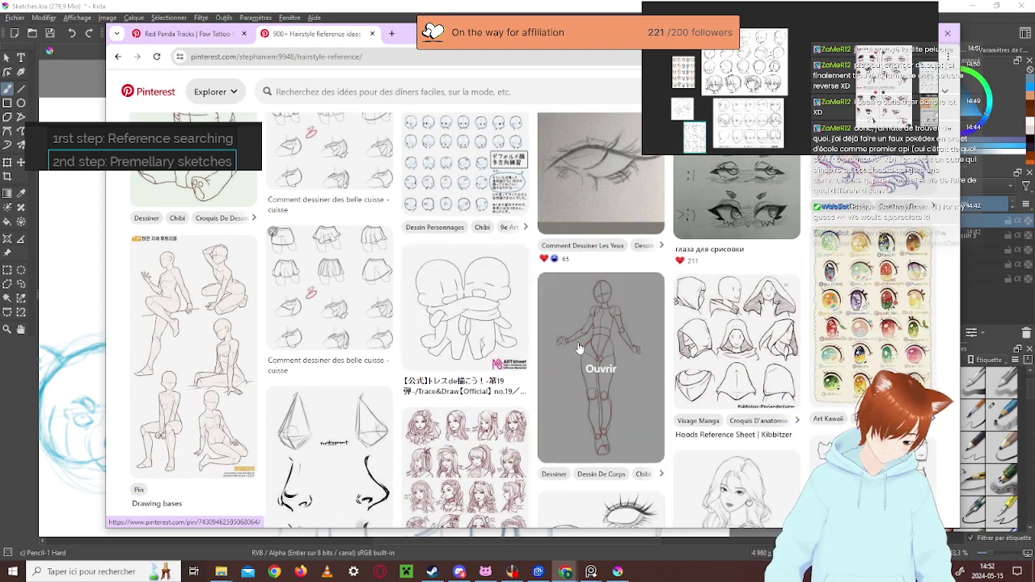
{"action": "scroll", "coordinate": [530, 180], "scroll_direction": "down", "scroll_amount": 1}
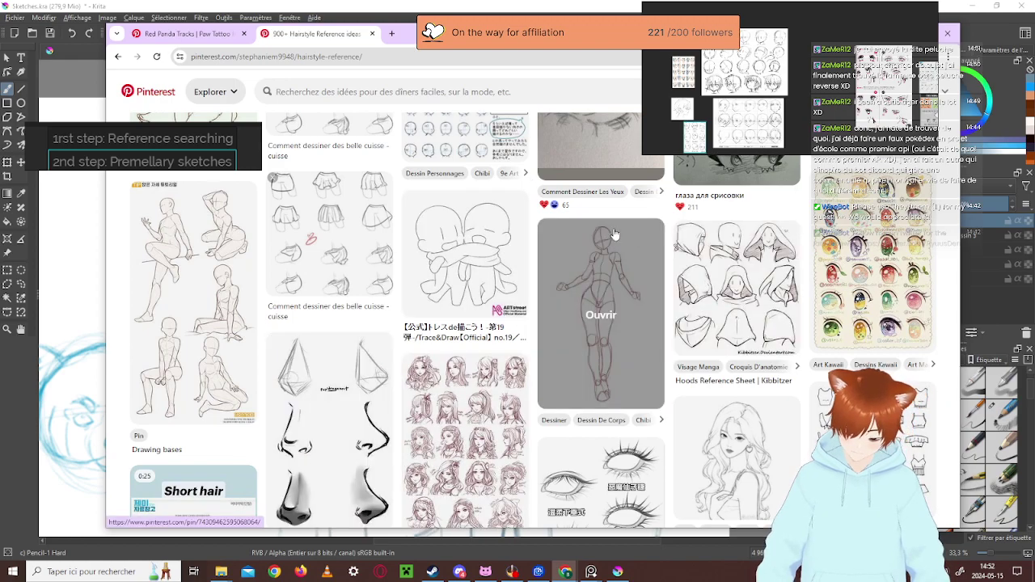
{"action": "scroll", "coordinate": [587, 235], "scroll_direction": "down", "scroll_amount": 5}
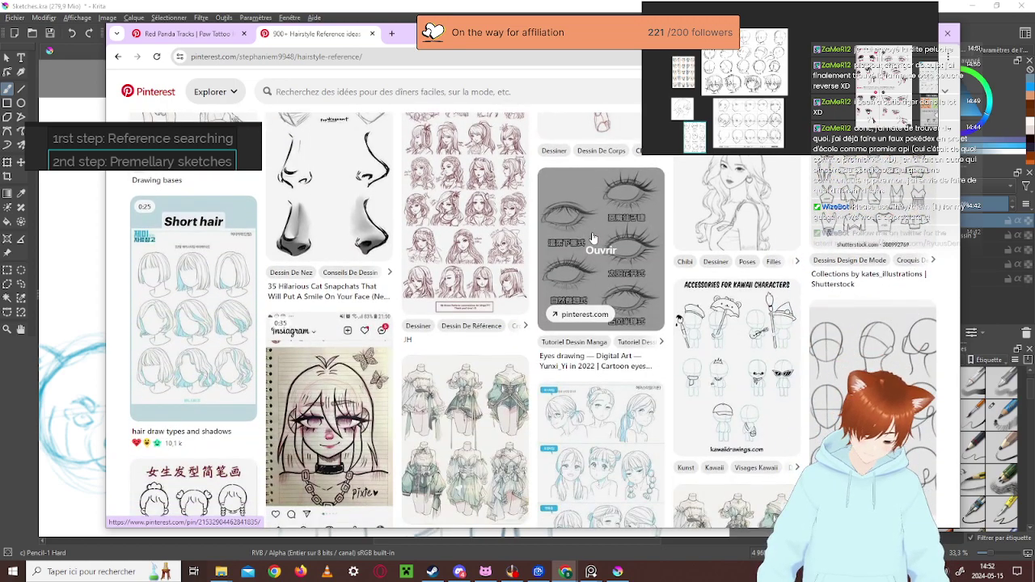
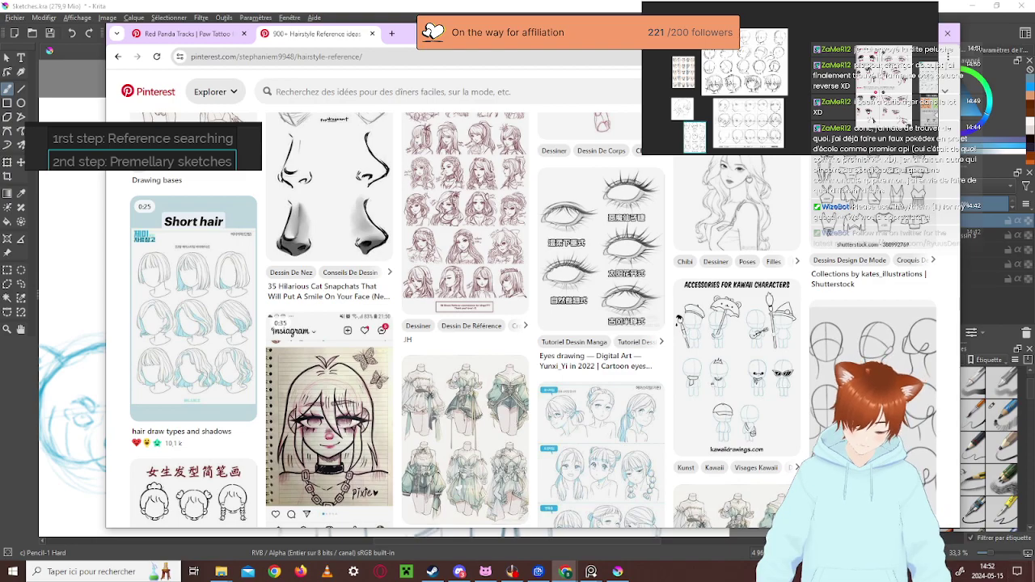
{"action": "scroll", "coordinate": [667, 483], "scroll_direction": "down", "scroll_amount": 1}
{"action": "scroll", "coordinate": [667, 483], "scroll_direction": "down", "scroll_amount": 3}
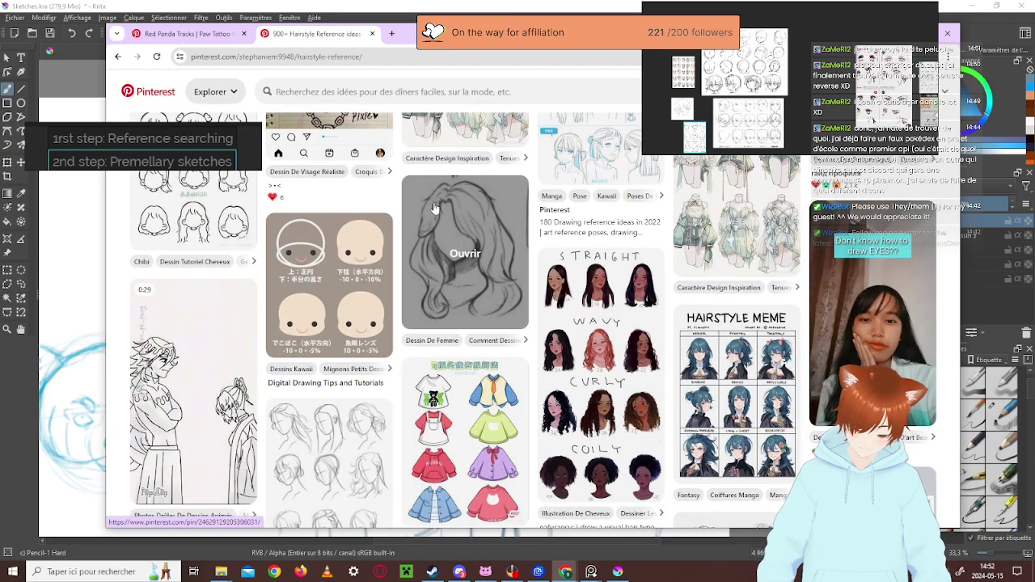
{"action": "scroll", "coordinate": [458, 169], "scroll_direction": "down", "scroll_amount": 1}
{"action": "scroll", "coordinate": [458, 168], "scroll_direction": "down", "scroll_amount": 1}
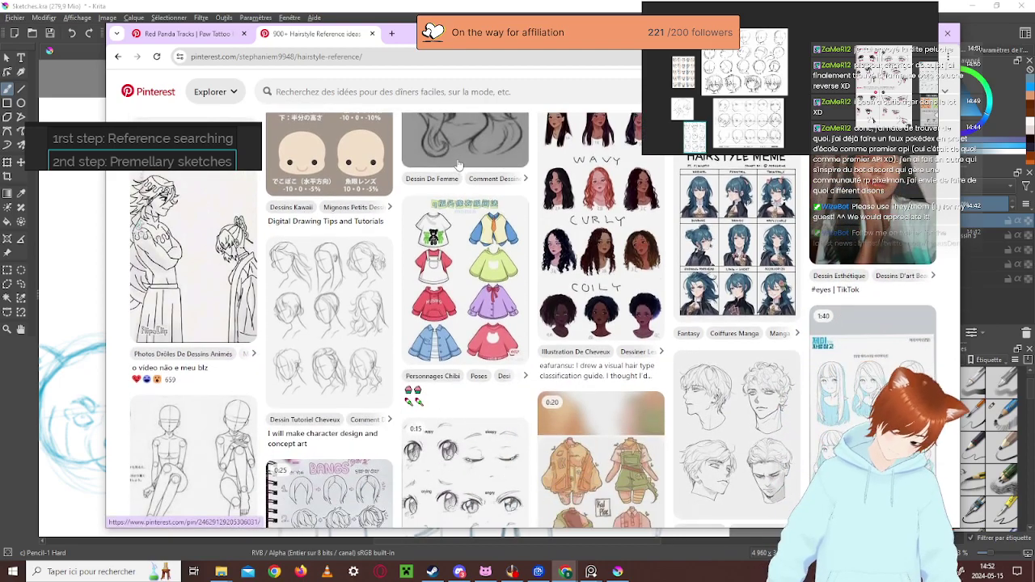
{"action": "scroll", "coordinate": [458, 177], "scroll_direction": "down", "scroll_amount": 1}
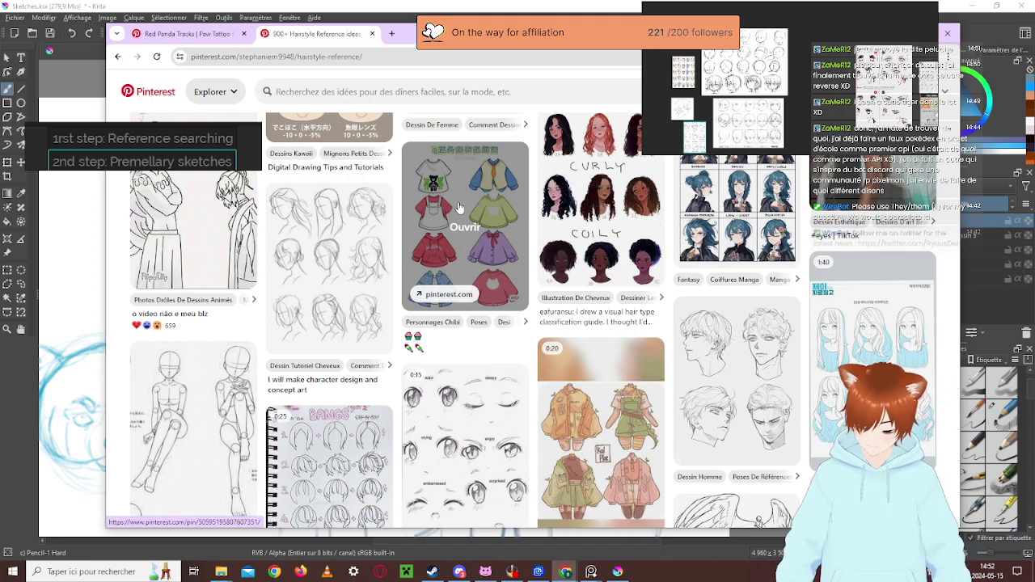
{"action": "scroll", "coordinate": [459, 208], "scroll_direction": "down", "scroll_amount": 4}
{"action": "scroll", "coordinate": [459, 208], "scroll_direction": "down", "scroll_amount": 2}
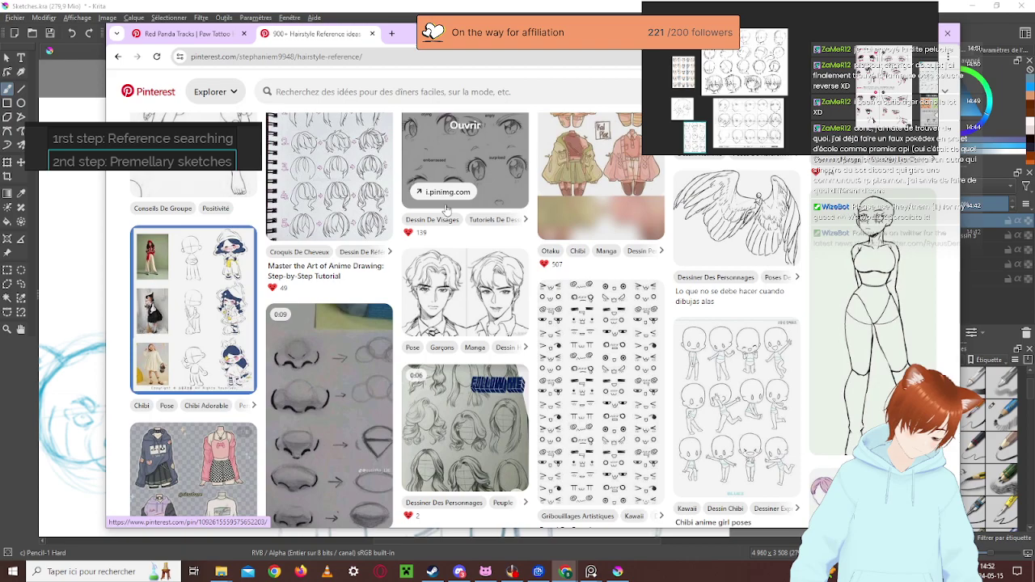
{"action": "scroll", "coordinate": [449, 206], "scroll_direction": "down", "scroll_amount": 2}
{"action": "scroll", "coordinate": [457, 201], "scroll_direction": "up", "scroll_amount": 3}
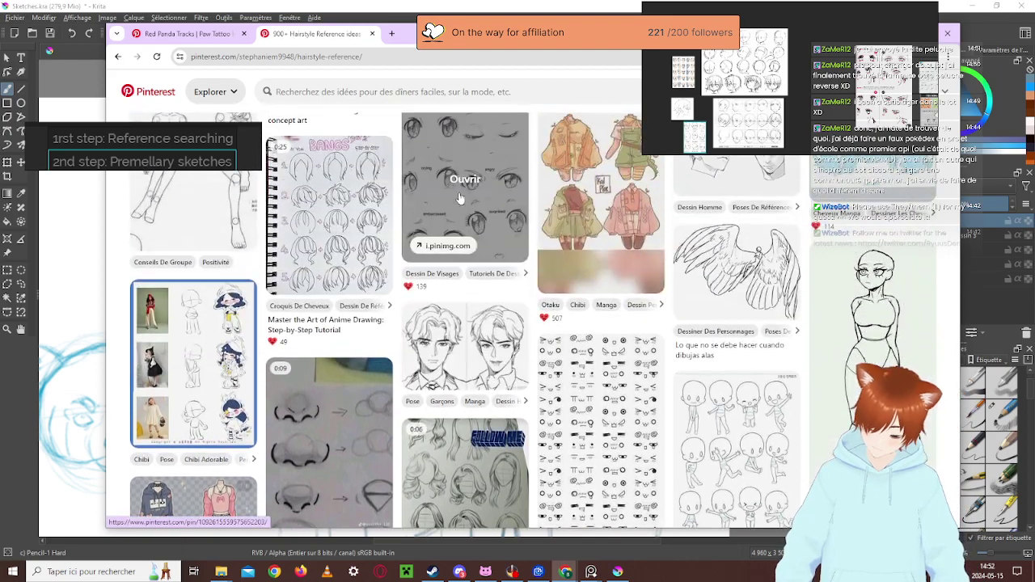
{"action": "scroll", "coordinate": [461, 199], "scroll_direction": "down", "scroll_amount": 3}
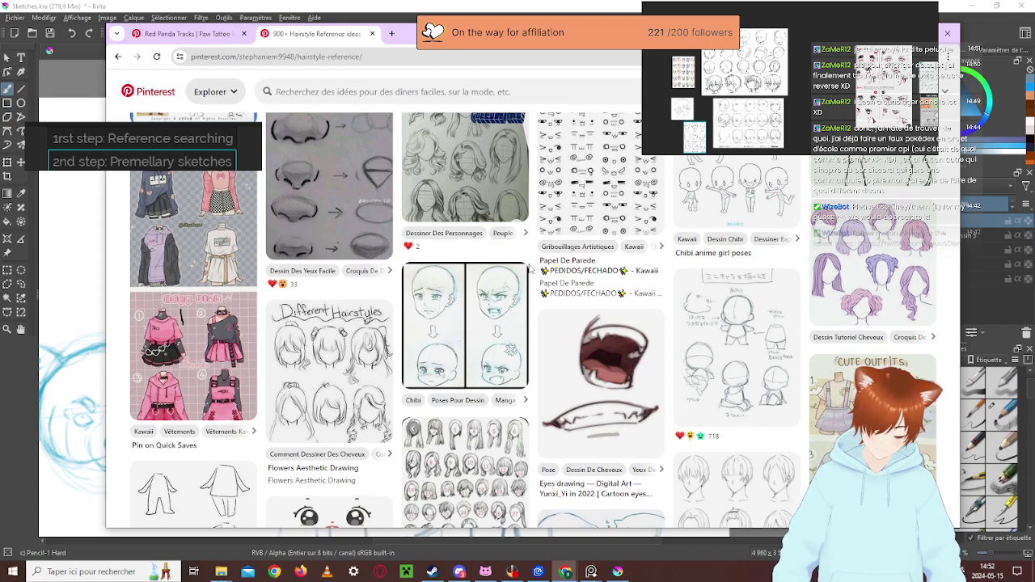
{"action": "scroll", "coordinate": [530, 267], "scroll_direction": "down", "scroll_amount": 2}
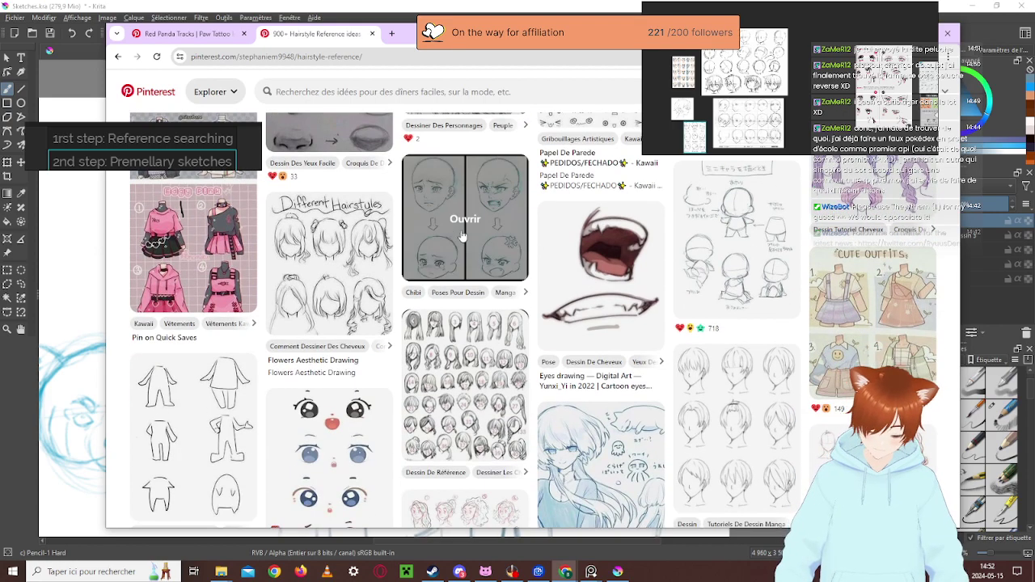
{"action": "scroll", "coordinate": [446, 301], "scroll_direction": "down", "scroll_amount": 5}
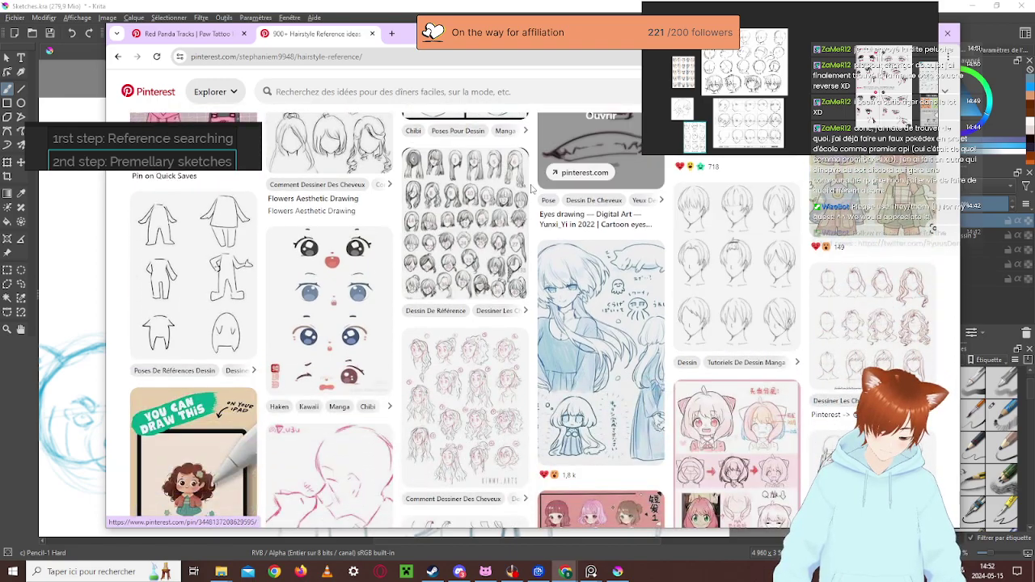
{"action": "scroll", "coordinate": [526, 194], "scroll_direction": "down", "scroll_amount": 1}
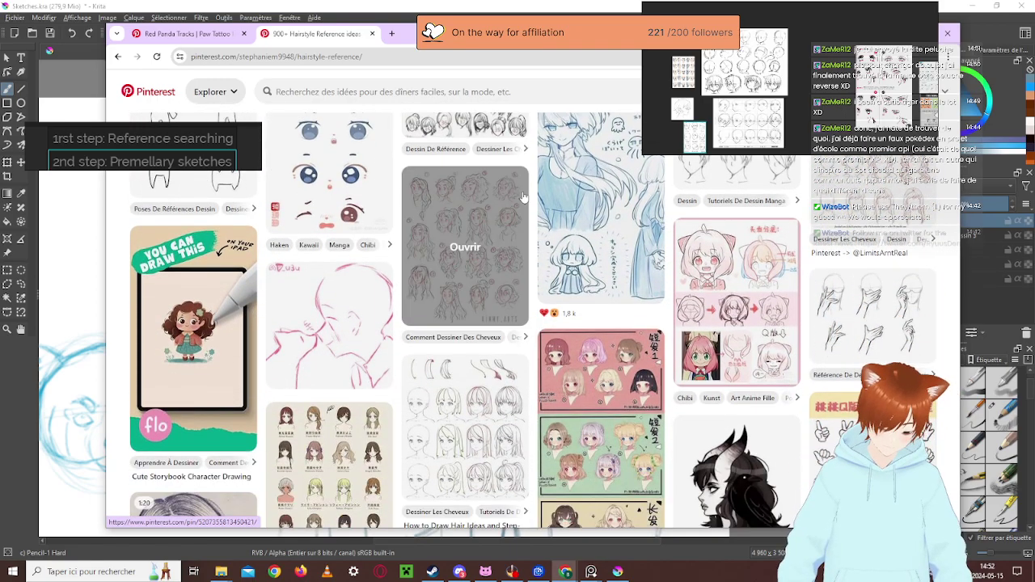
{"action": "scroll", "coordinate": [523, 197], "scroll_direction": "down", "scroll_amount": 3}
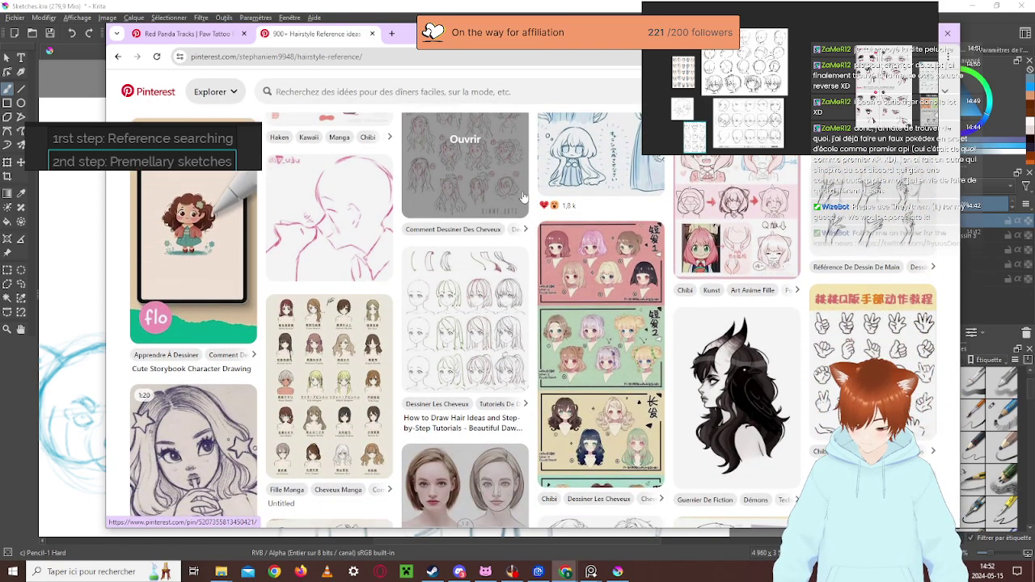
{"action": "scroll", "coordinate": [522, 197], "scroll_direction": "up", "scroll_amount": 2}
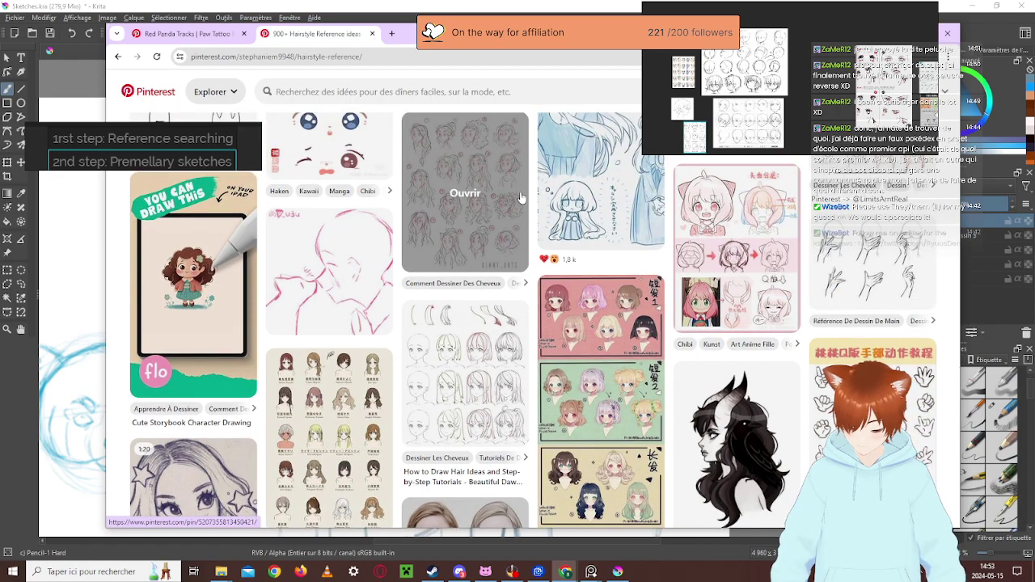
{"action": "scroll", "coordinate": [522, 197], "scroll_direction": "down", "scroll_amount": 2}
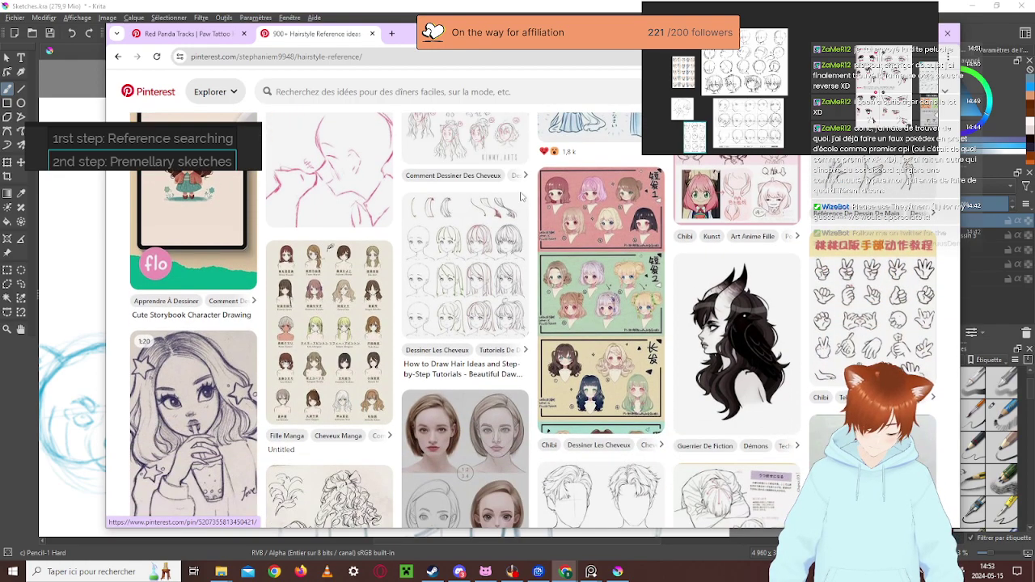
{"action": "scroll", "coordinate": [522, 196], "scroll_direction": "down", "scroll_amount": 1}
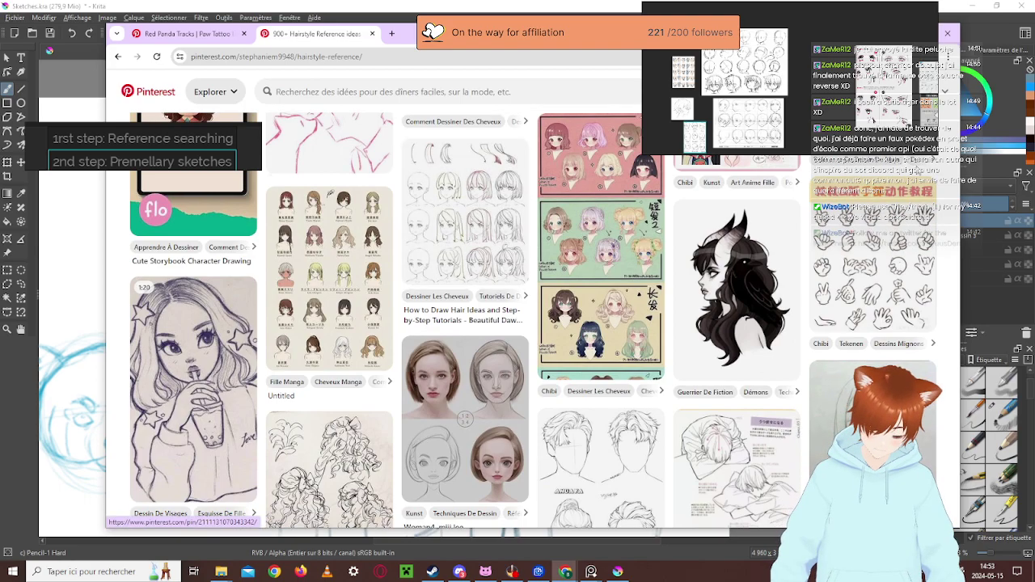
{"action": "scroll", "coordinate": [654, 191], "scroll_direction": "down", "scroll_amount": 4}
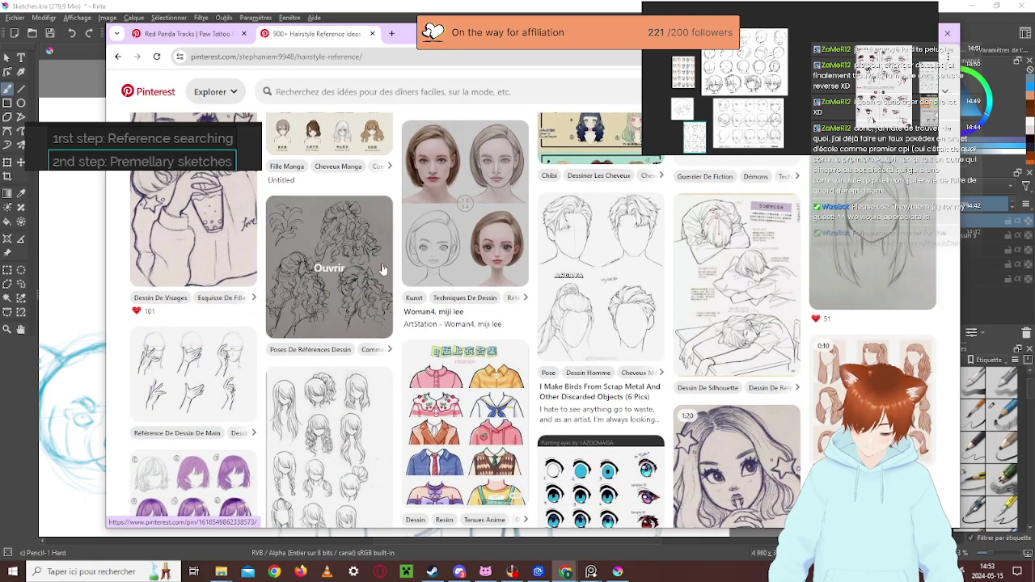
{"action": "scroll", "coordinate": [389, 269], "scroll_direction": "down", "scroll_amount": 2}
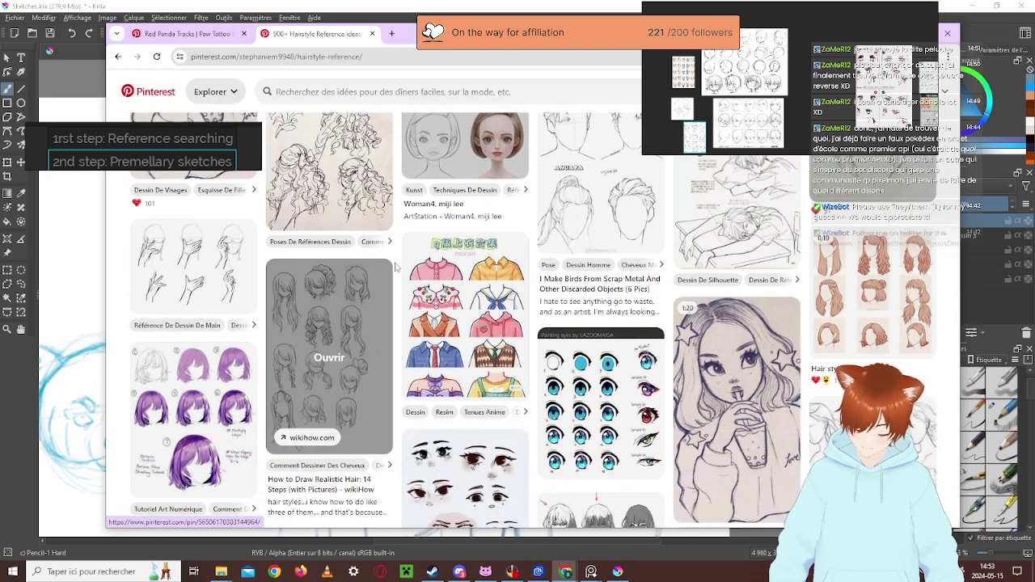
{"action": "scroll", "coordinate": [516, 243], "scroll_direction": "down", "scroll_amount": 2}
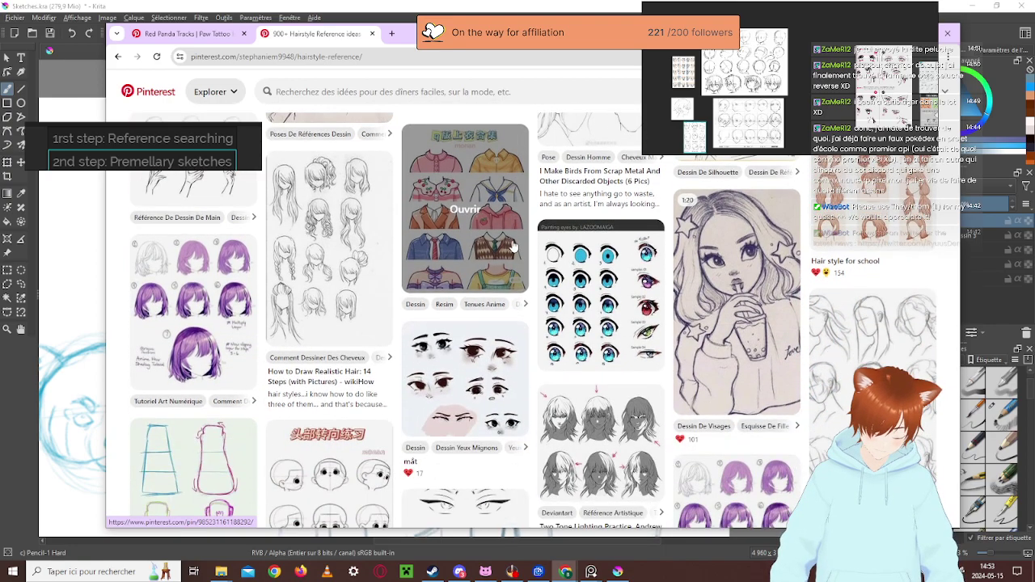
{"action": "scroll", "coordinate": [514, 244], "scroll_direction": "down", "scroll_amount": 3}
{"action": "scroll", "coordinate": [516, 244], "scroll_direction": "down", "scroll_amount": 3}
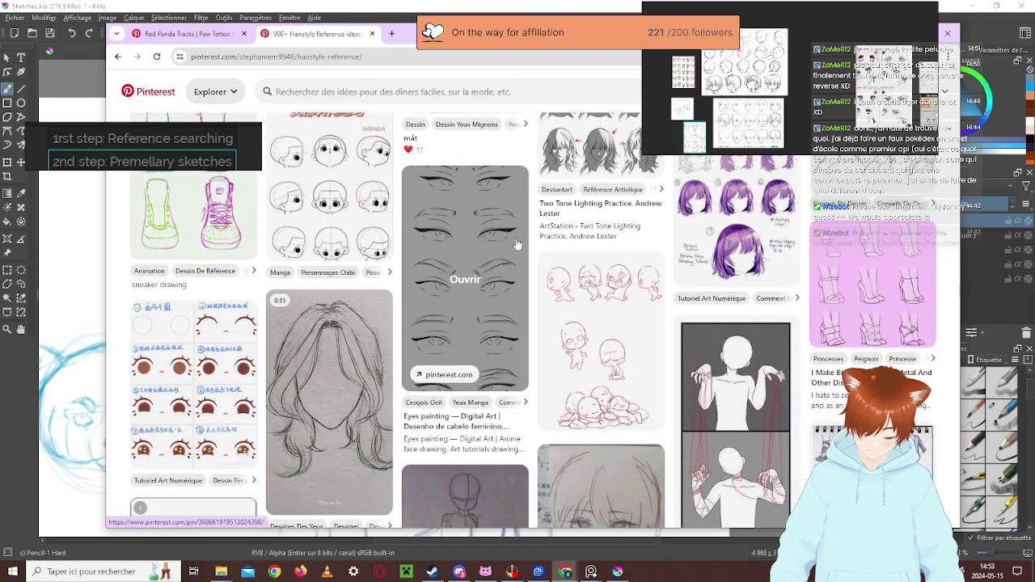
Open the pin with the animal ear sketches to examine it enlarged, and return to the Hairstyle Reference board
{"action": "scroll", "coordinate": [516, 244], "scroll_direction": "down", "scroll_amount": 1}
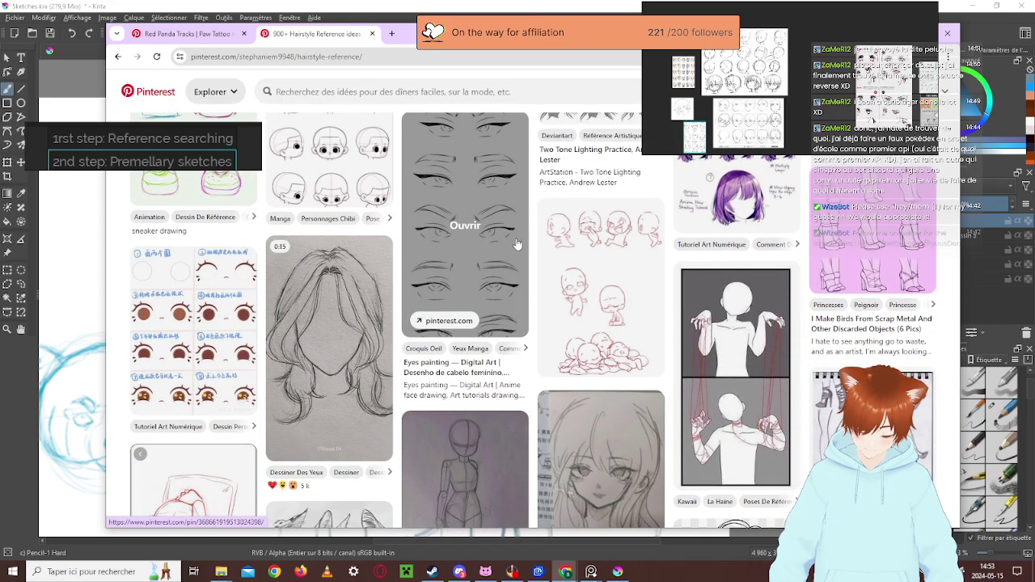
{"action": "scroll", "coordinate": [517, 244], "scroll_direction": "down", "scroll_amount": 3}
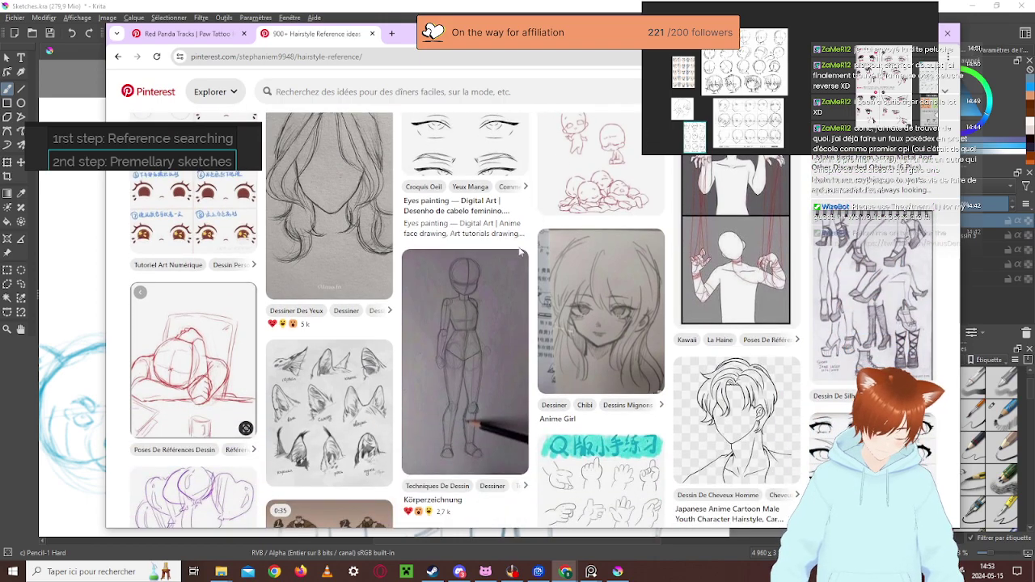
{"action": "left_click", "coordinate": [353, 371]}
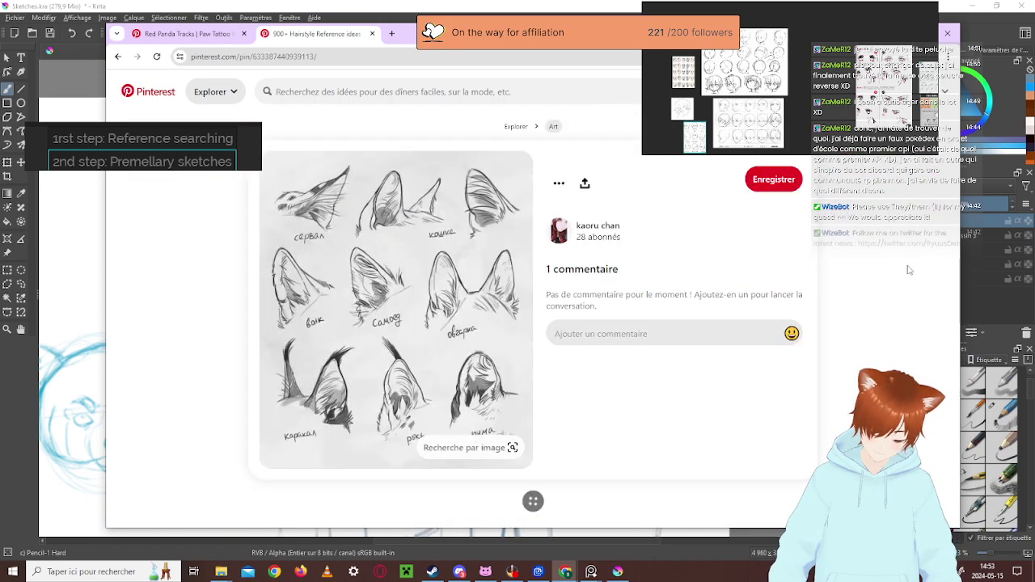
{"action": "left_click", "coordinate": [119, 54]}
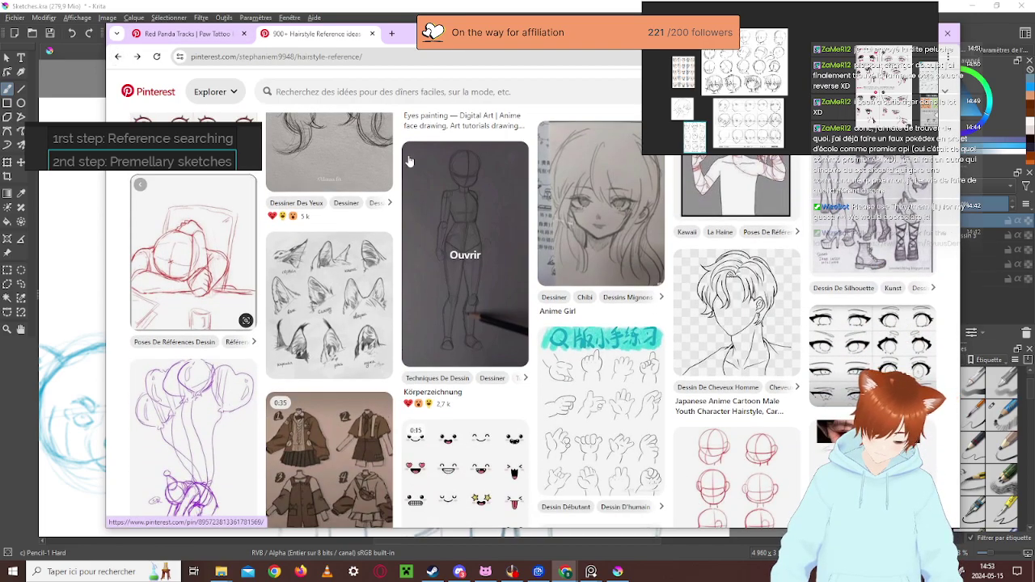
Examine the further suggested pins of outfits, expressions and hairstyles for references that suit the character sketch
{"action": "scroll", "coordinate": [412, 178], "scroll_direction": "down", "scroll_amount": 3}
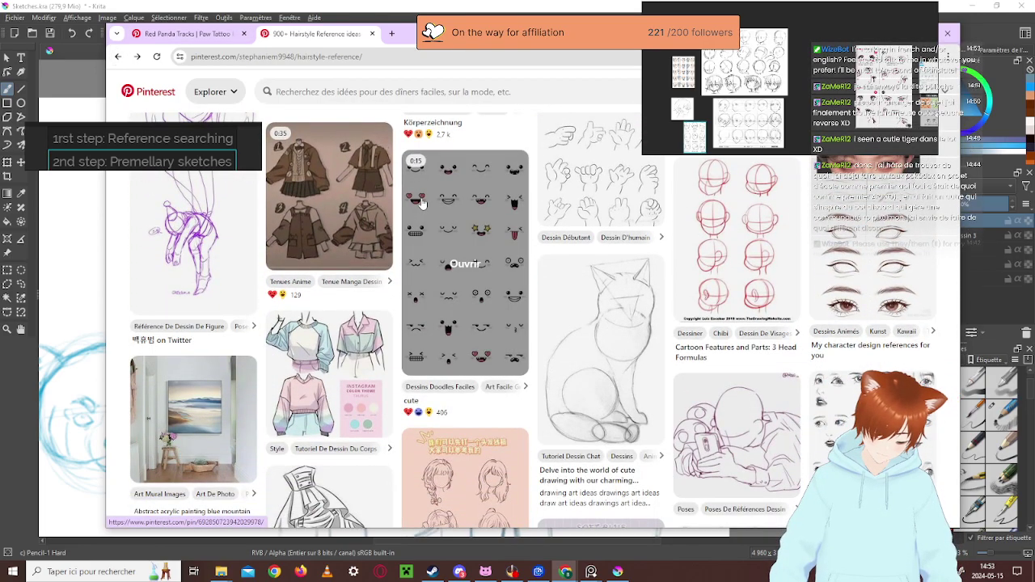
{"action": "scroll", "coordinate": [421, 203], "scroll_direction": "down", "scroll_amount": 2}
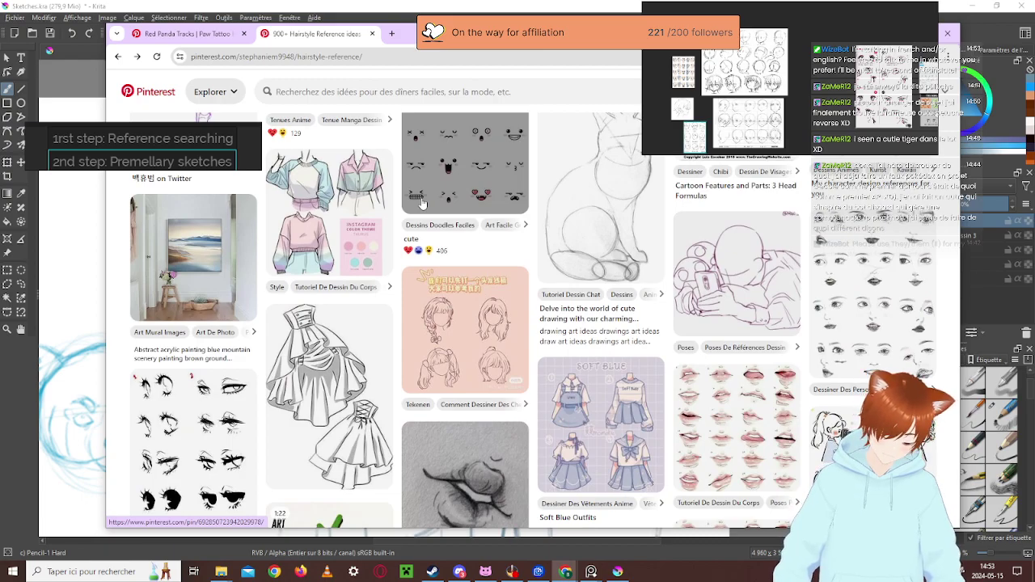
{"action": "scroll", "coordinate": [422, 203], "scroll_direction": "down", "scroll_amount": 1}
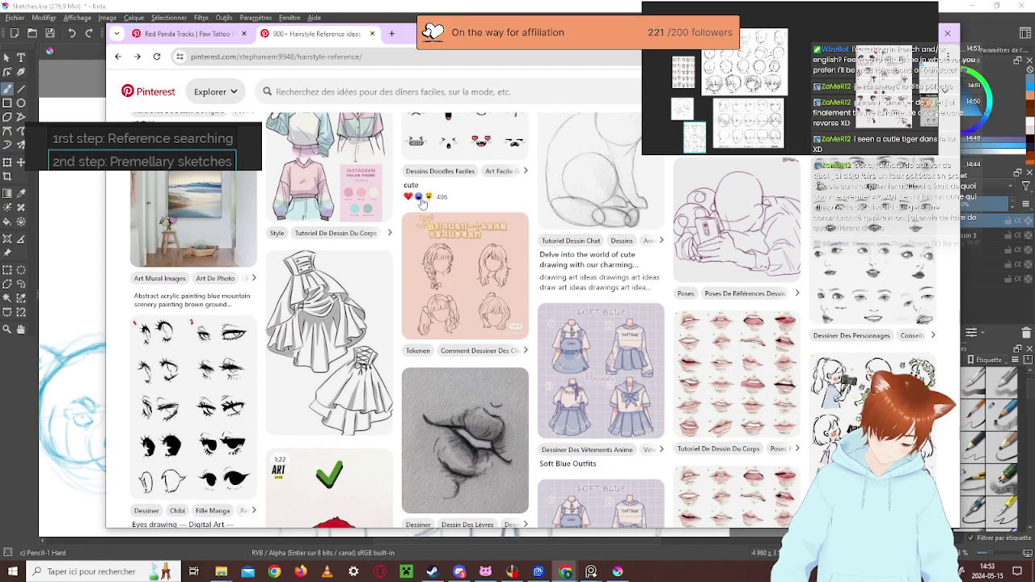
{"action": "scroll", "coordinate": [421, 203], "scroll_direction": "down", "scroll_amount": 5}
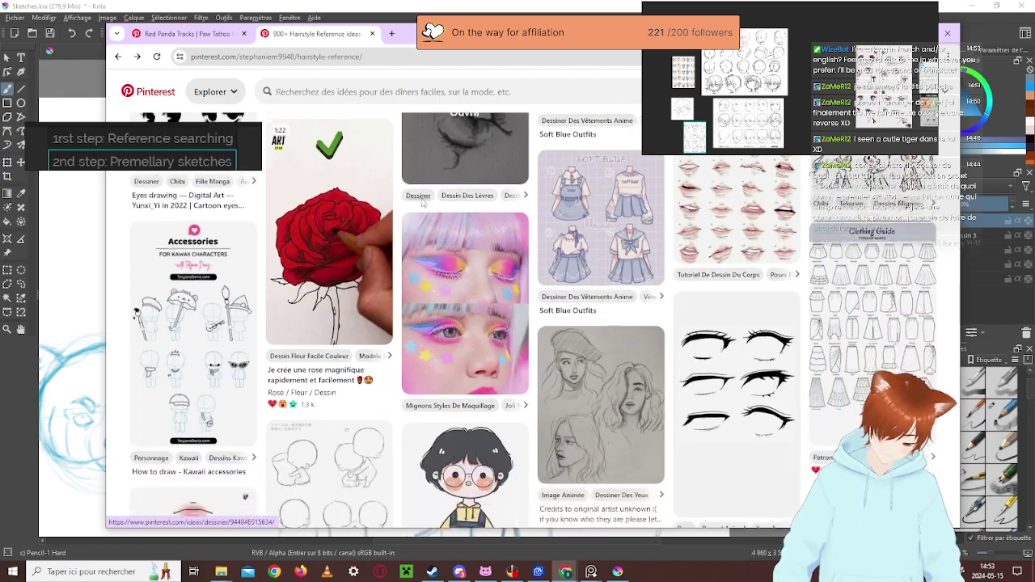
{"action": "scroll", "coordinate": [422, 203], "scroll_direction": "down", "scroll_amount": 3}
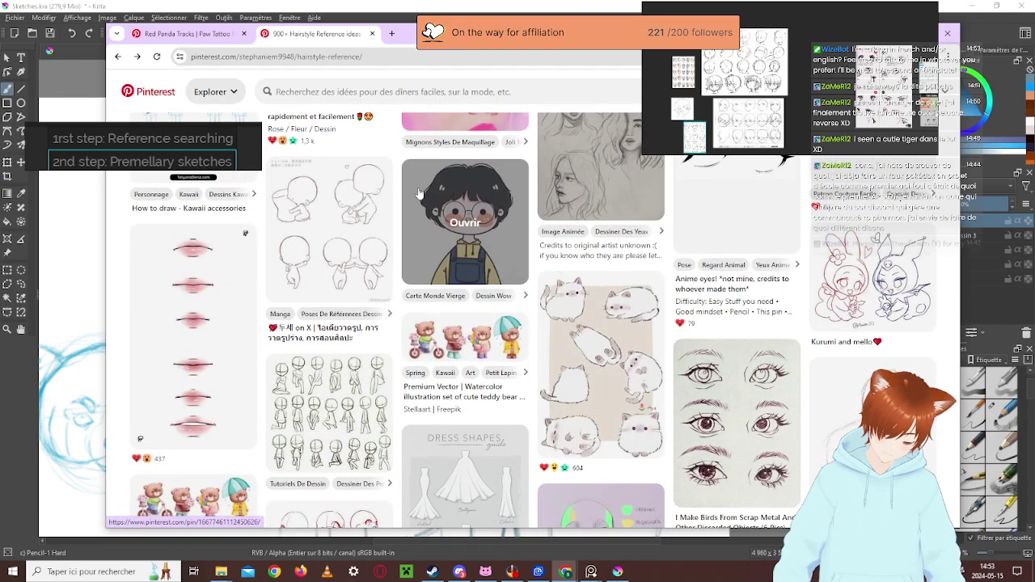
{"action": "scroll", "coordinate": [420, 173], "scroll_direction": "down", "scroll_amount": 2}
{"action": "scroll", "coordinate": [420, 174], "scroll_direction": "down", "scroll_amount": 2}
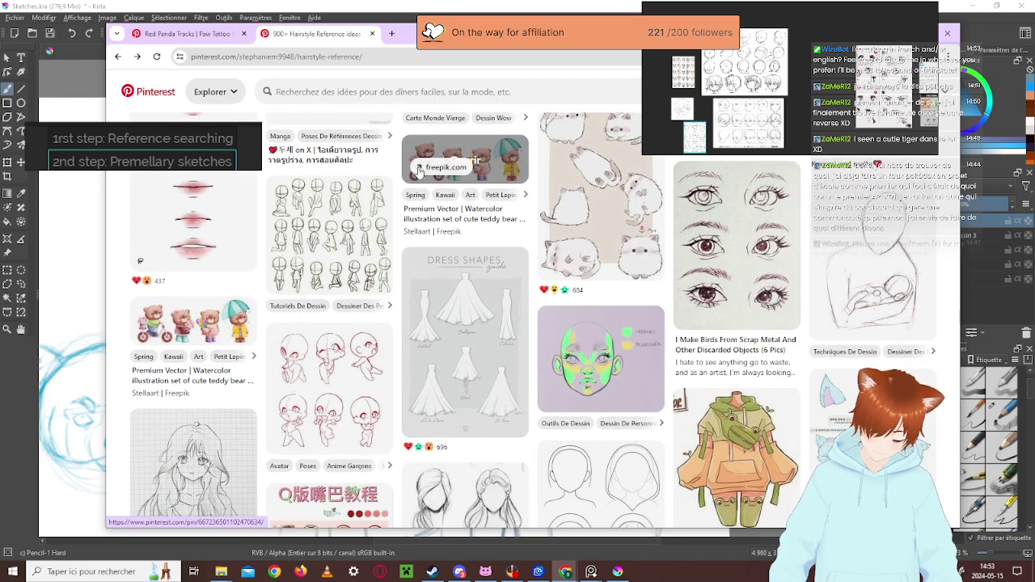
{"action": "scroll", "coordinate": [424, 168], "scroll_direction": "down", "scroll_amount": 5}
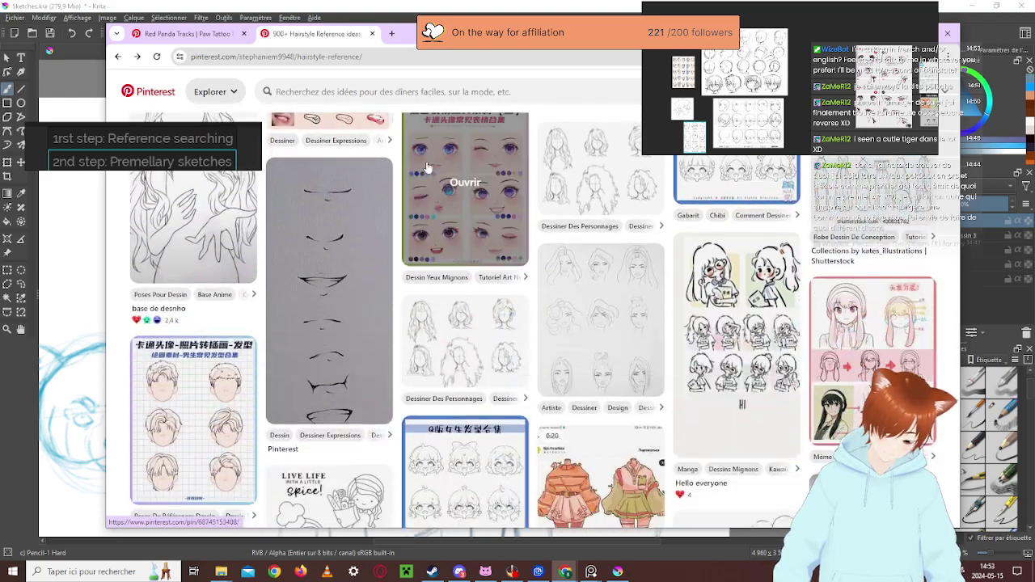
{"action": "scroll", "coordinate": [430, 166], "scroll_direction": "down", "scroll_amount": 2}
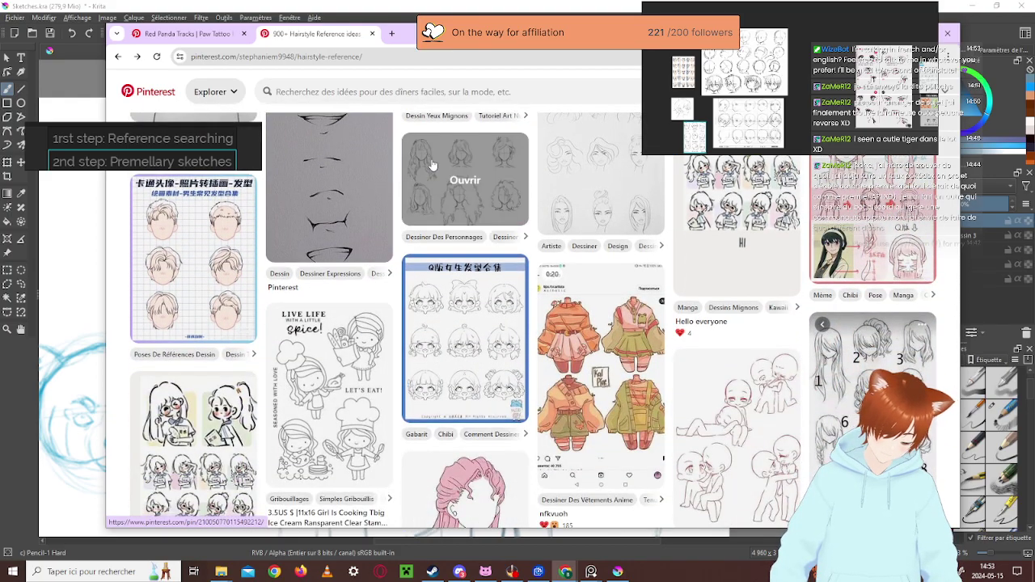
{"action": "scroll", "coordinate": [449, 198], "scroll_direction": "down", "scroll_amount": 10}
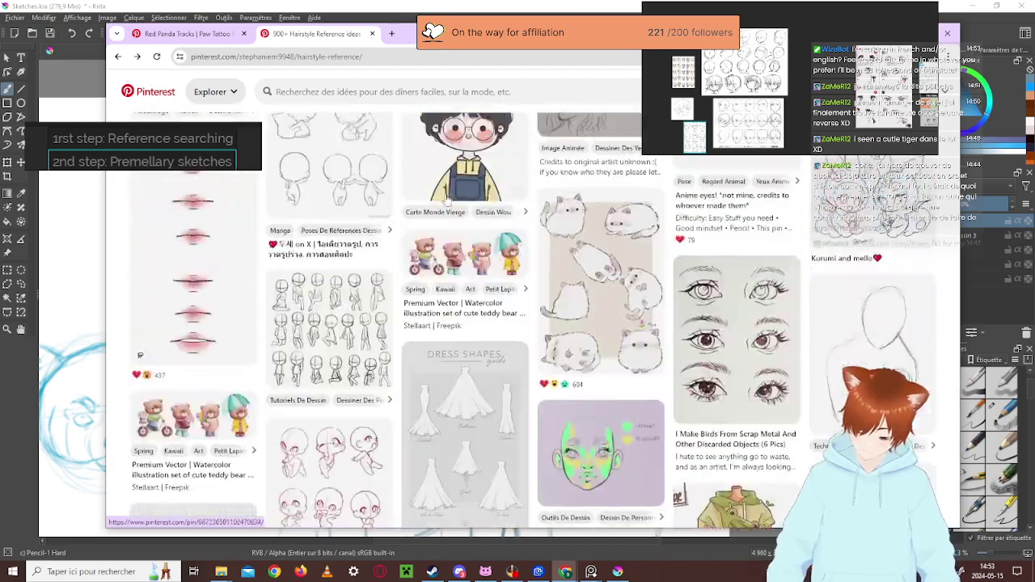
Compare the hair drawing pins deeper in the suggestions and return to the short hair sheet "hair draw types and shadows"
{"action": "scroll", "coordinate": [453, 199], "scroll_direction": "down", "scroll_amount": 20}
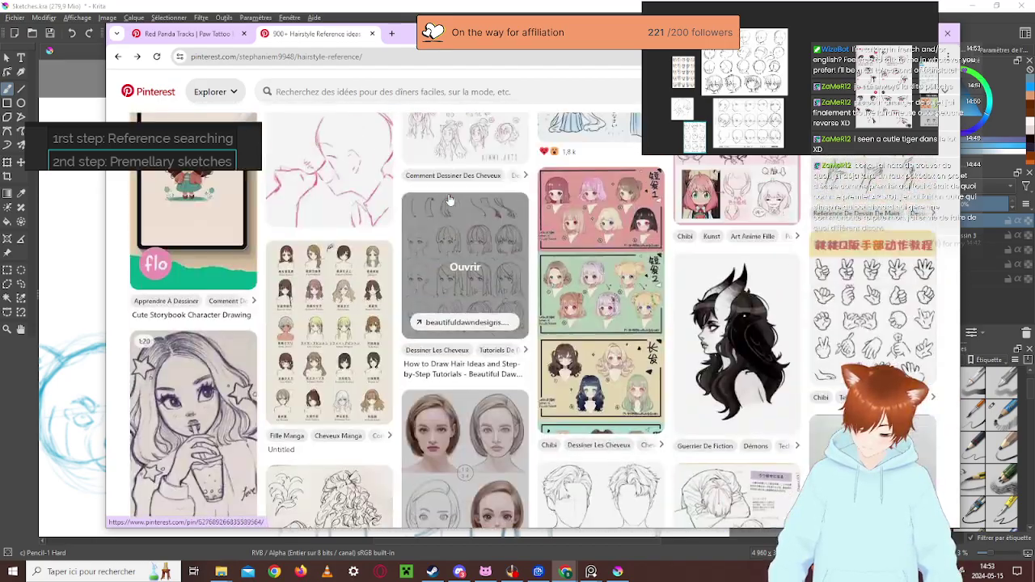
{"action": "scroll", "coordinate": [464, 199], "scroll_direction": "down", "scroll_amount": 5}
{"action": "scroll", "coordinate": [464, 199], "scroll_direction": "up", "scroll_amount": 8}
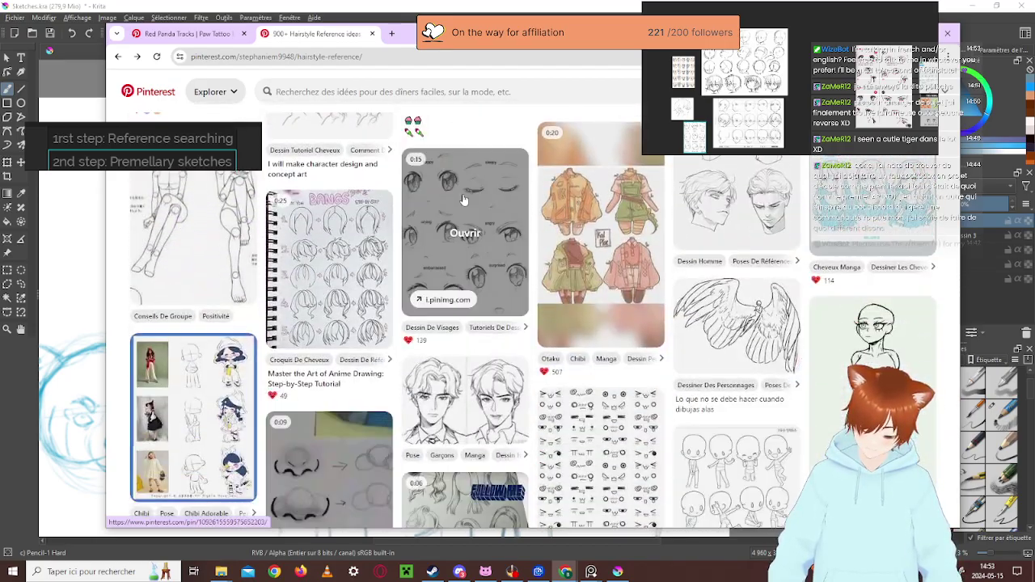
{"action": "scroll", "coordinate": [463, 199], "scroll_direction": "down", "scroll_amount": 2}
{"action": "scroll", "coordinate": [463, 199], "scroll_direction": "up", "scroll_amount": 10}
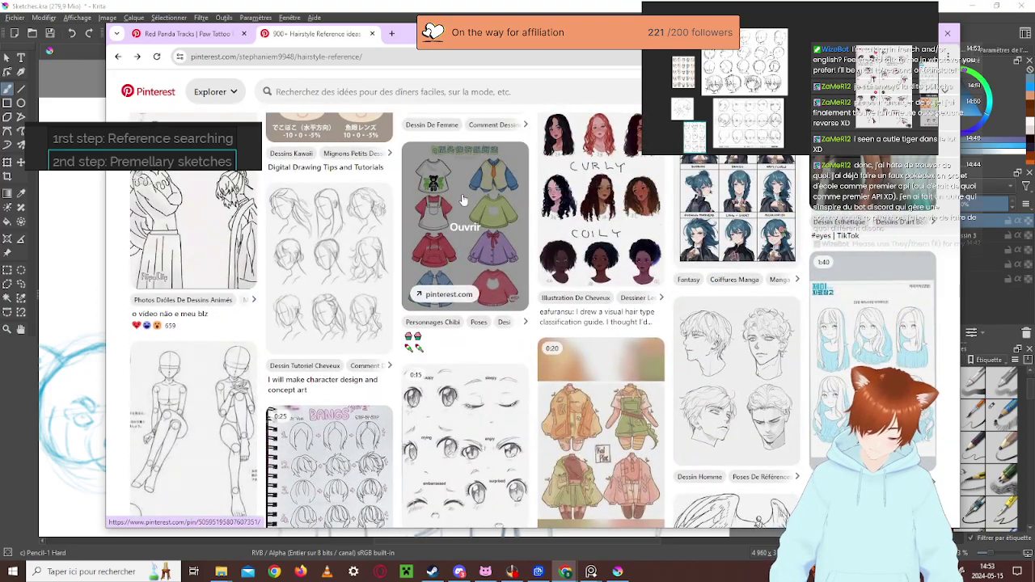
{"action": "scroll", "coordinate": [464, 199], "scroll_direction": "up", "scroll_amount": 4}
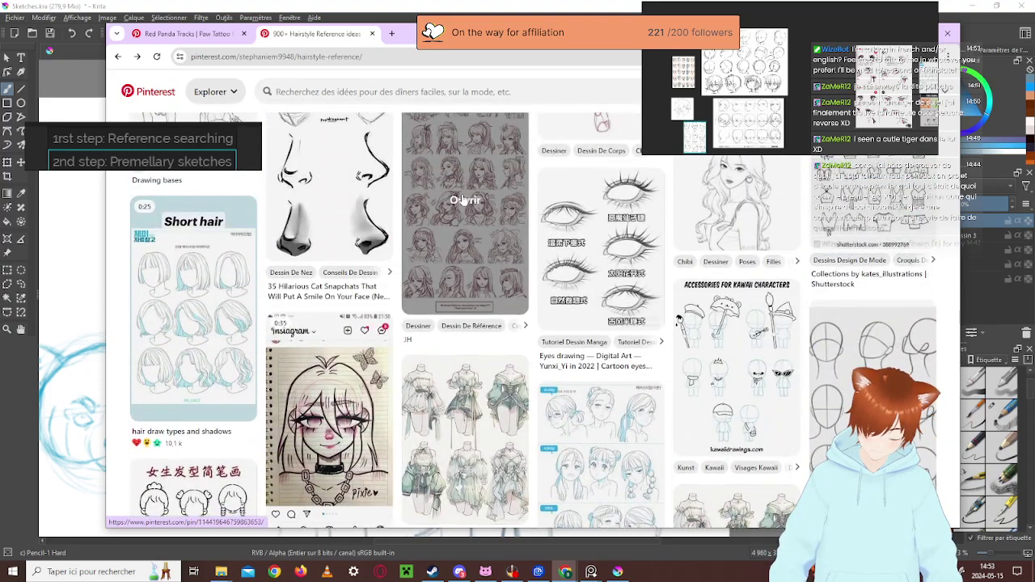
{"action": "scroll", "coordinate": [464, 199], "scroll_direction": "up", "scroll_amount": 4}
{"action": "scroll", "coordinate": [463, 199], "scroll_direction": "down", "scroll_amount": 3}
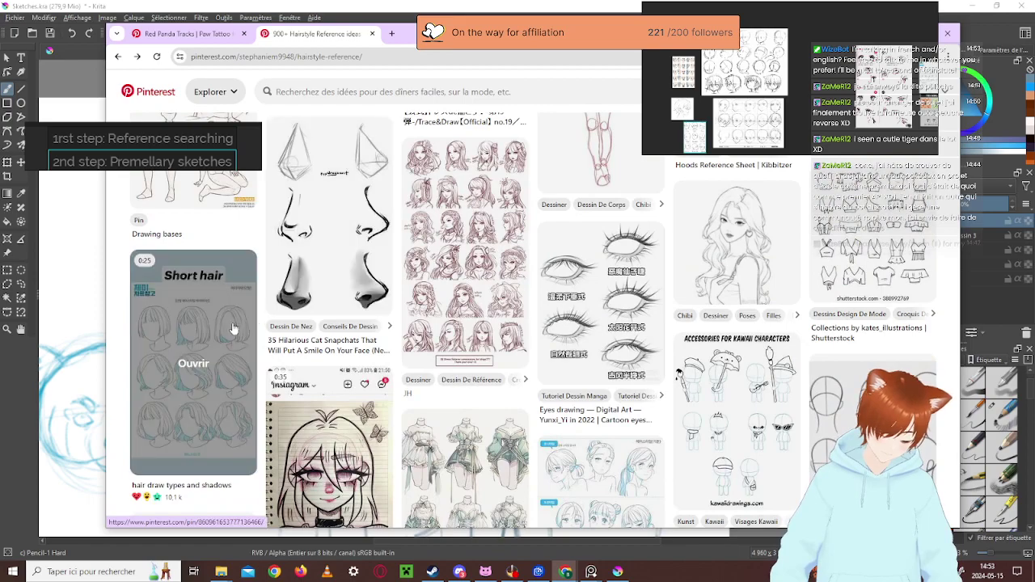
{"action": "scroll", "coordinate": [794, 74], "scroll_direction": "down", "scroll_amount": 3}
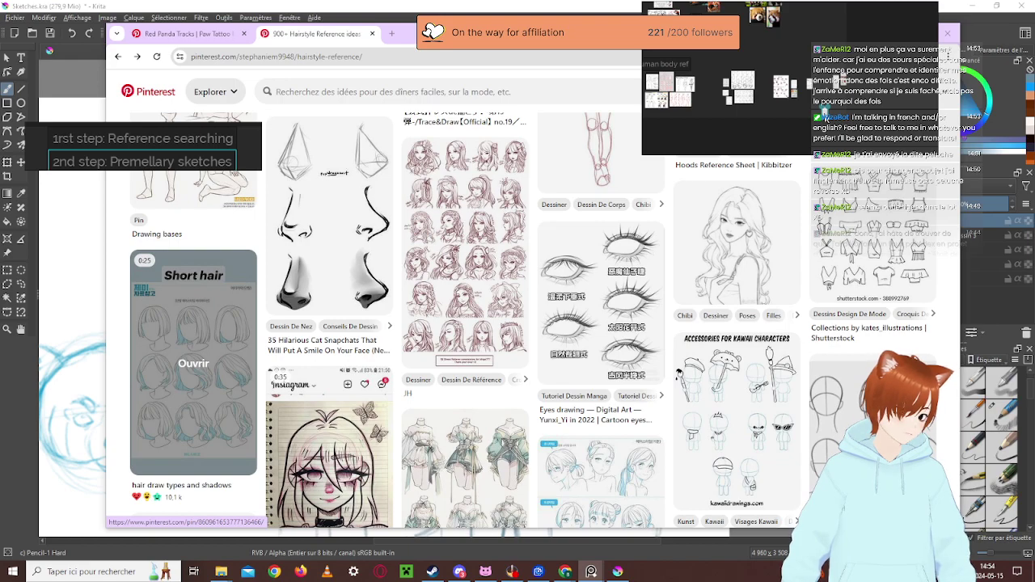
{"action": "right_click", "coordinate": [825, 144]}
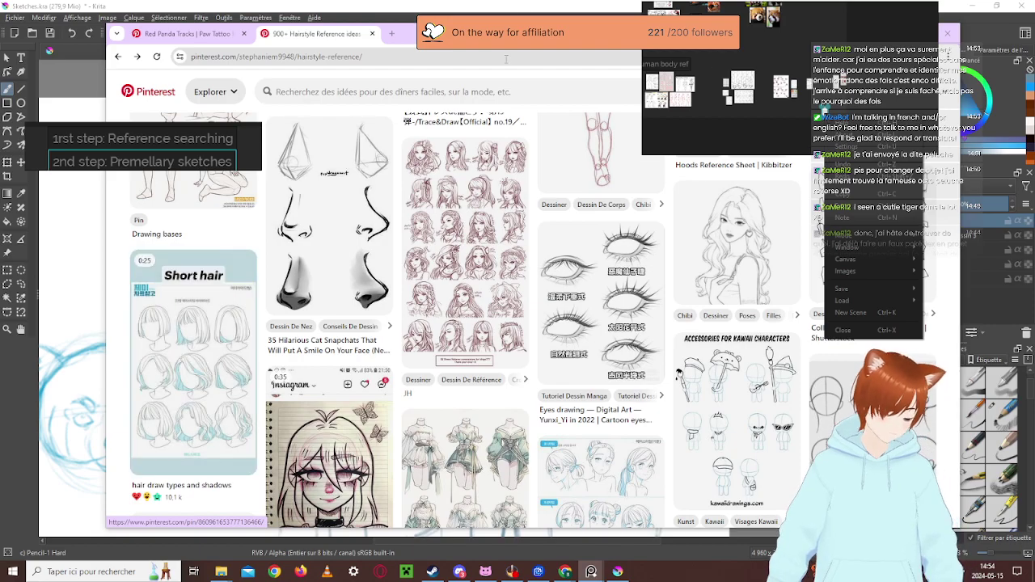
Go back through the suggested content to the Hairstyle Reference board's own pins and look over the hairstyle drawings there
{"action": "scroll", "coordinate": [541, 256], "scroll_direction": "up", "scroll_amount": 3}
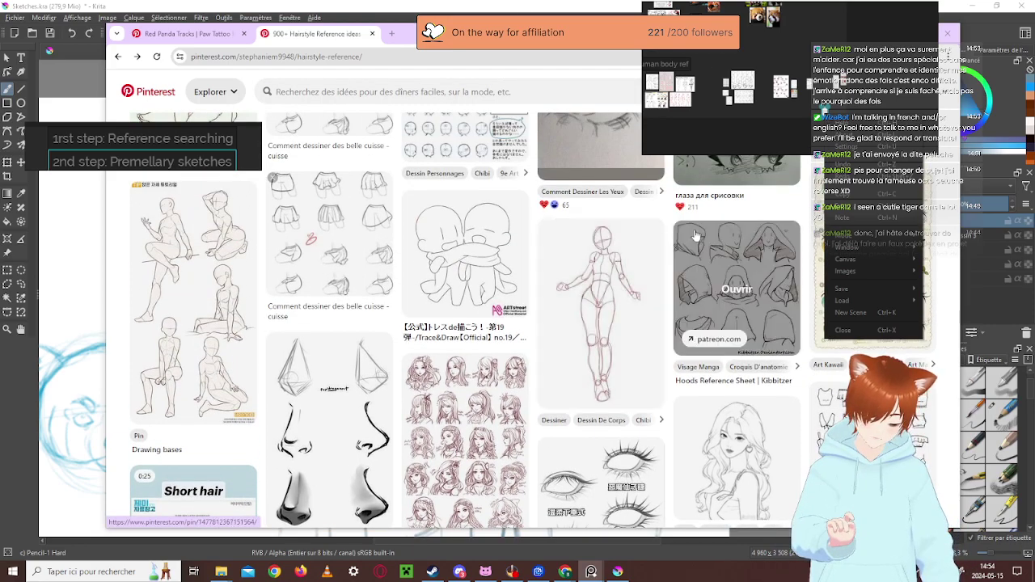
{"action": "scroll", "coordinate": [542, 256], "scroll_direction": "up", "scroll_amount": 3}
{"action": "scroll", "coordinate": [528, 215], "scroll_direction": "up", "scroll_amount": 2}
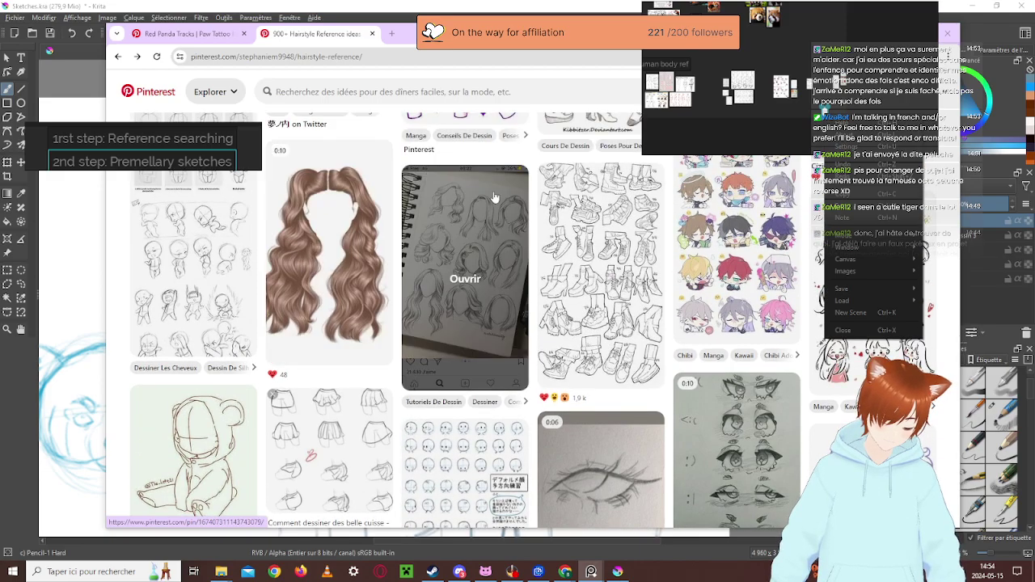
{"action": "scroll", "coordinate": [488, 202], "scroll_direction": "up", "scroll_amount": 2}
{"action": "scroll", "coordinate": [488, 198], "scroll_direction": "up", "scroll_amount": 3}
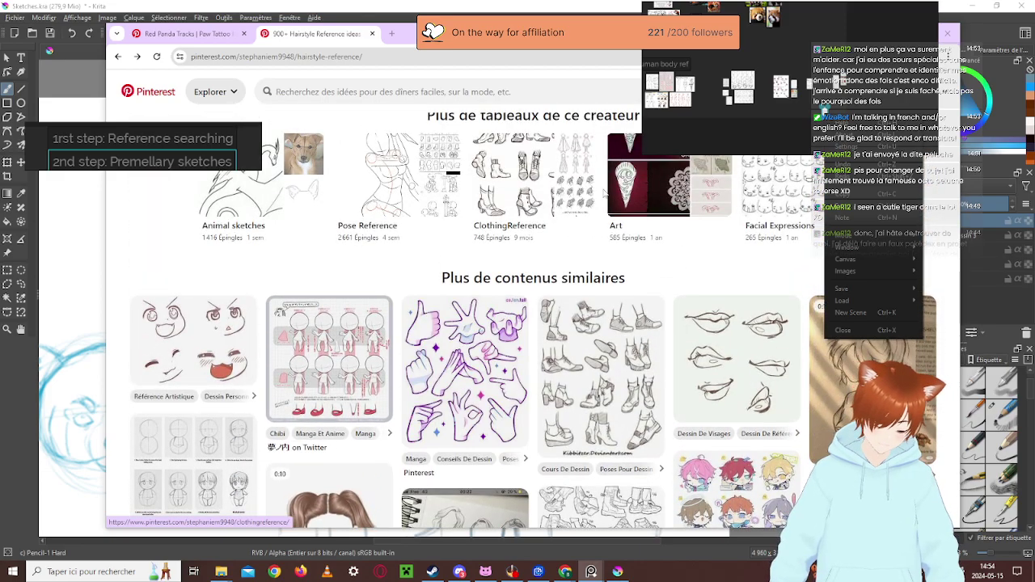
{"action": "scroll", "coordinate": [550, 190], "scroll_direction": "up", "scroll_amount": 4}
{"action": "scroll", "coordinate": [555, 186], "scroll_direction": "up", "scroll_amount": 5}
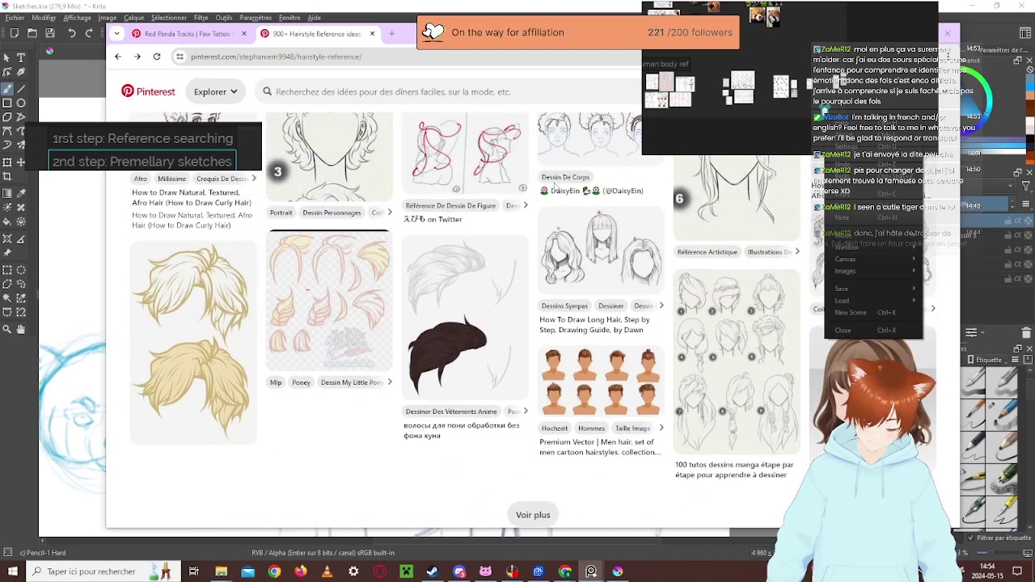
{"action": "scroll", "coordinate": [505, 212], "scroll_direction": "up", "scroll_amount": 1}
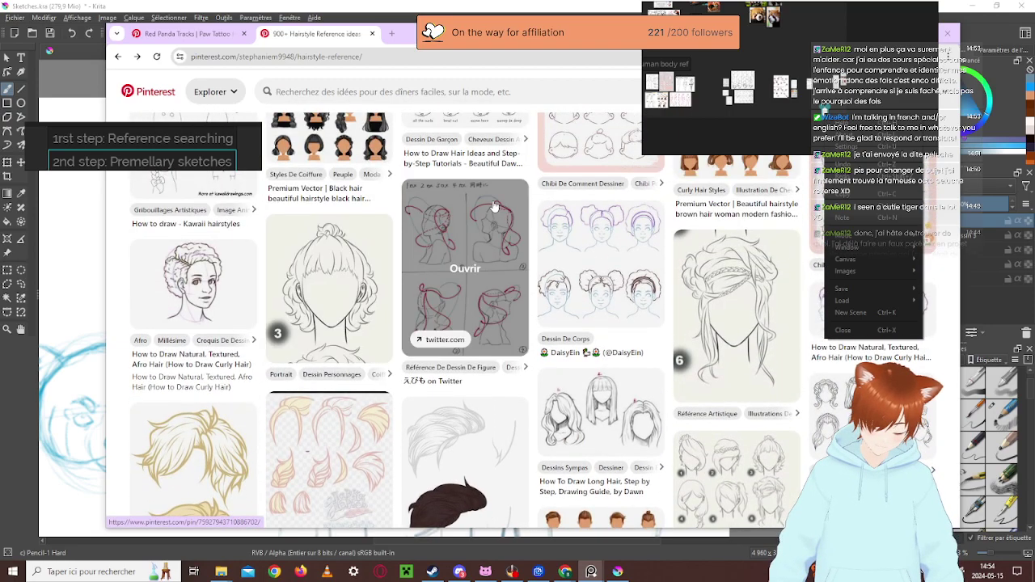
{"action": "scroll", "coordinate": [495, 206], "scroll_direction": "up", "scroll_amount": 2}
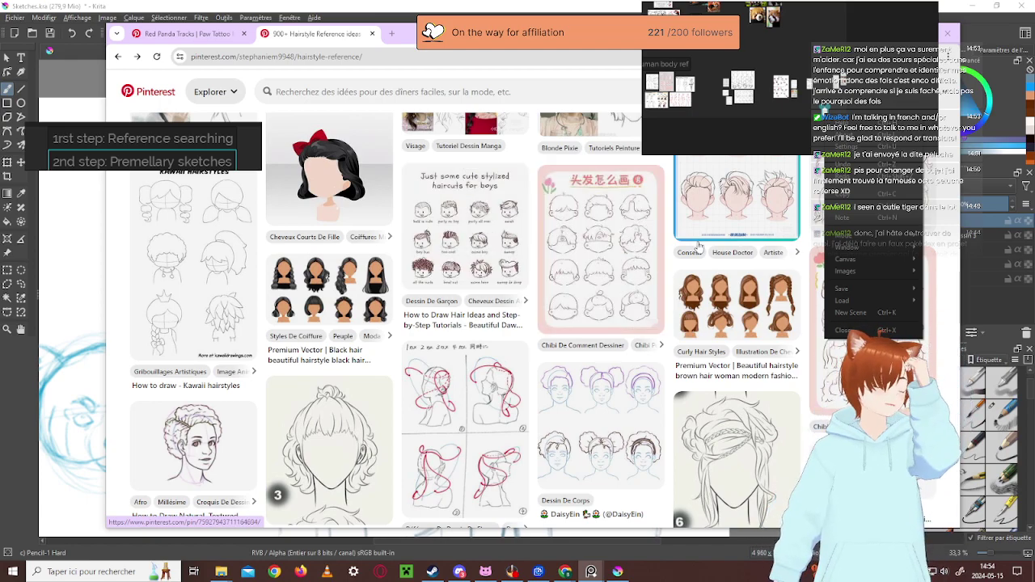
{"action": "scroll", "coordinate": [652, 232], "scroll_direction": "up", "scroll_amount": 2}
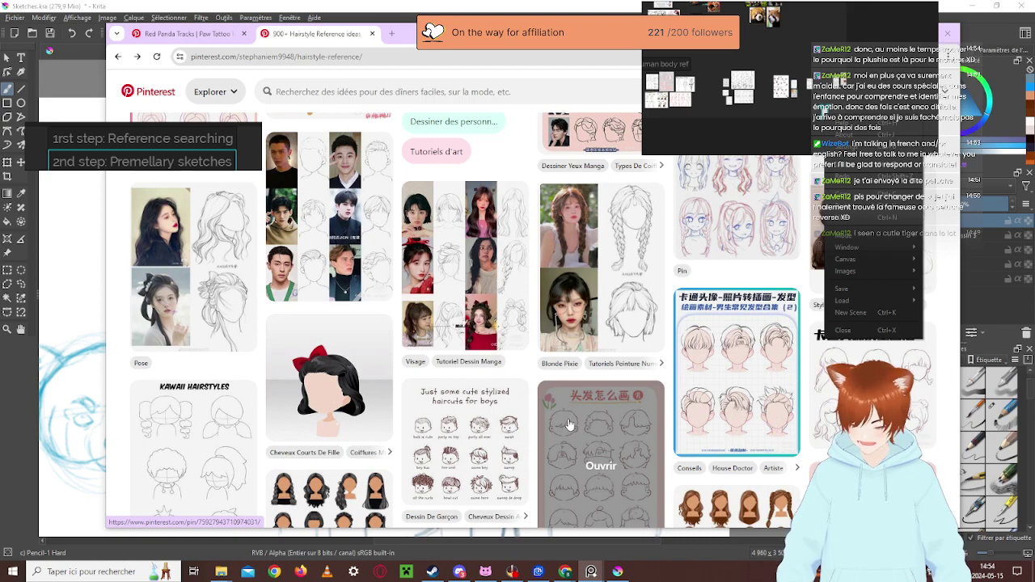
Examine the first pins of the Hairstyle Reference board for male and female hairstyle sheets to use as references
{"action": "scroll", "coordinate": [570, 425], "scroll_direction": "up", "scroll_amount": 2}
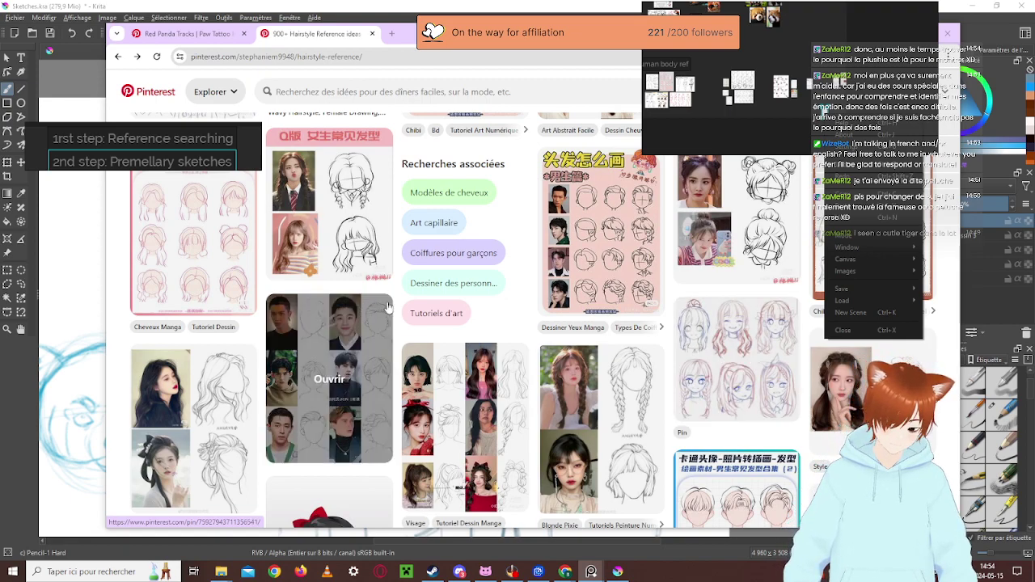
{"action": "scroll", "coordinate": [453, 421], "scroll_direction": "up", "scroll_amount": 1}
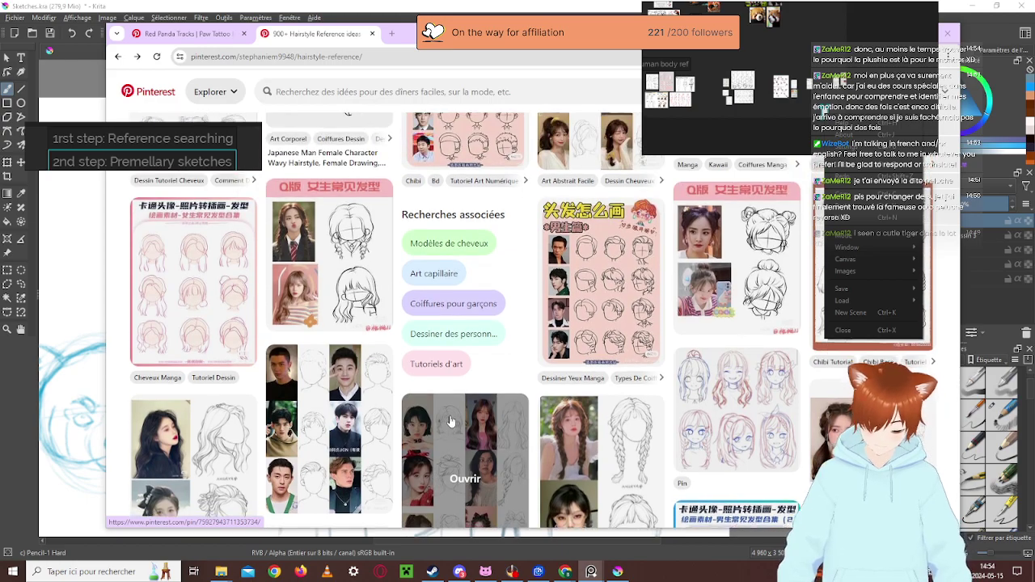
{"action": "scroll", "coordinate": [465, 413], "scroll_direction": "up", "scroll_amount": 1}
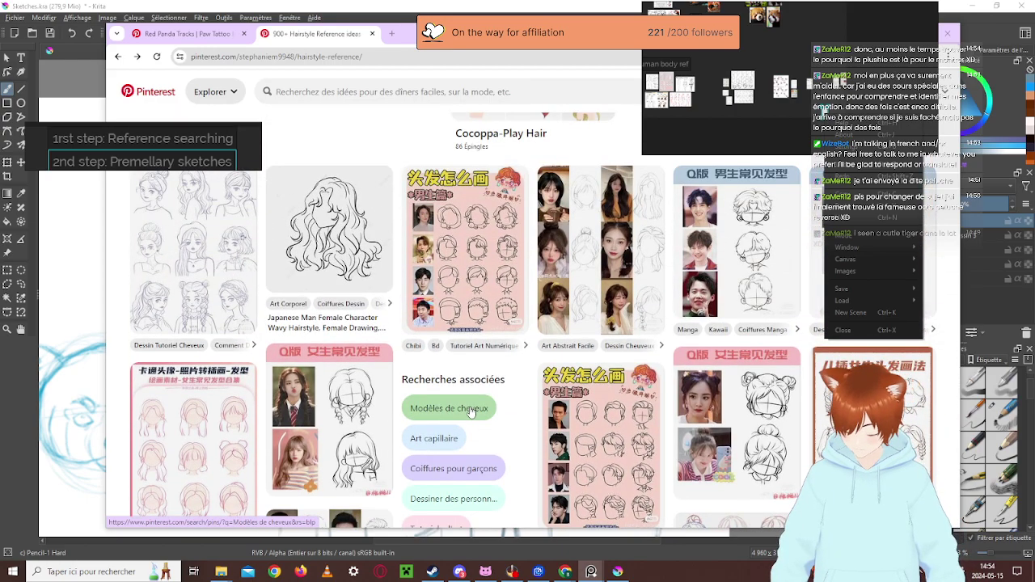
{"action": "scroll", "coordinate": [472, 411], "scroll_direction": "up", "scroll_amount": 1}
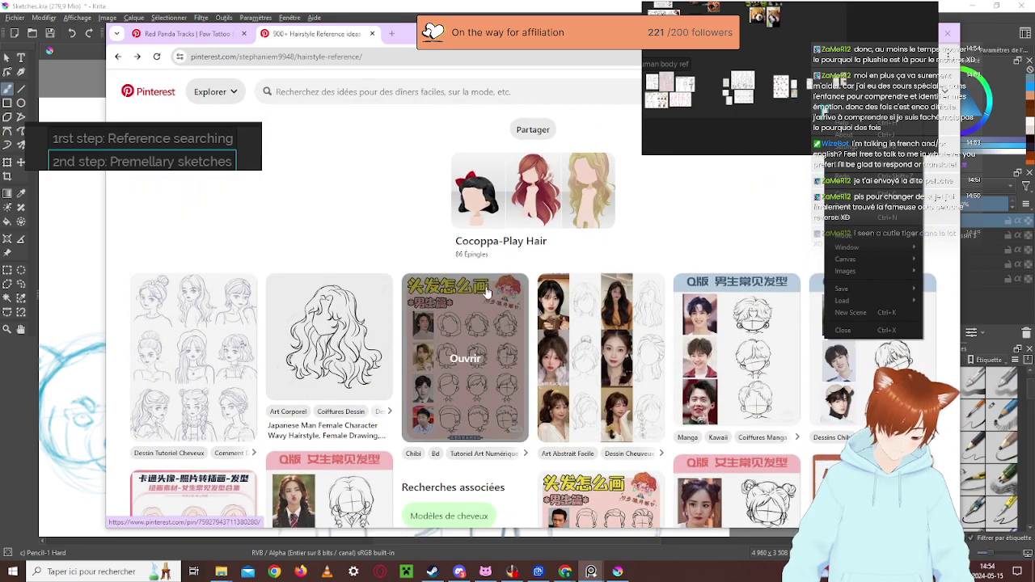
{"action": "scroll", "coordinate": [598, 348], "scroll_direction": "up", "scroll_amount": 1}
{"action": "scroll", "coordinate": [670, 364], "scroll_direction": "down", "scroll_amount": 1}
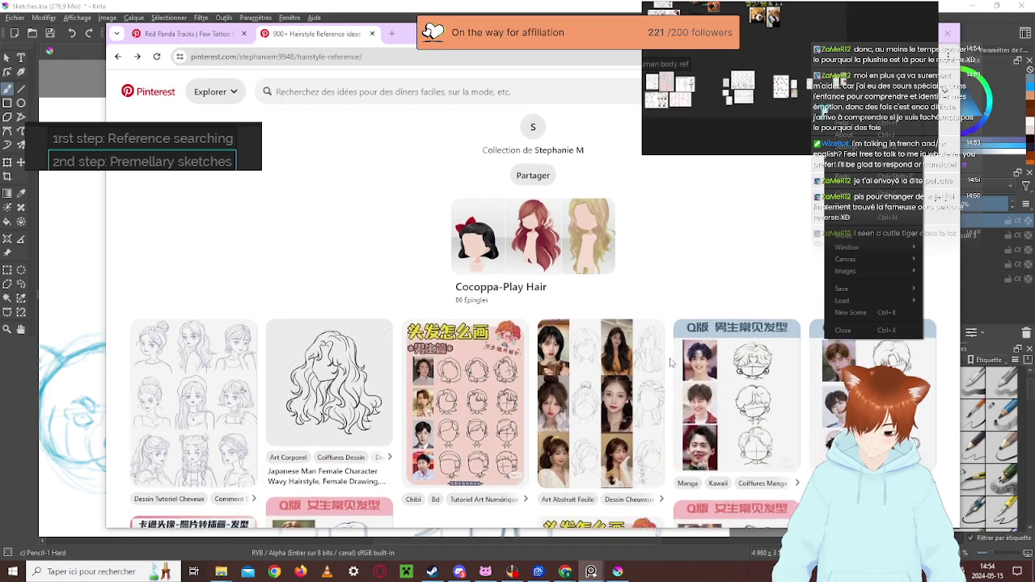
{"action": "scroll", "coordinate": [670, 363], "scroll_direction": "down", "scroll_amount": 1}
{"action": "scroll", "coordinate": [599, 360], "scroll_direction": "up", "scroll_amount": 1}
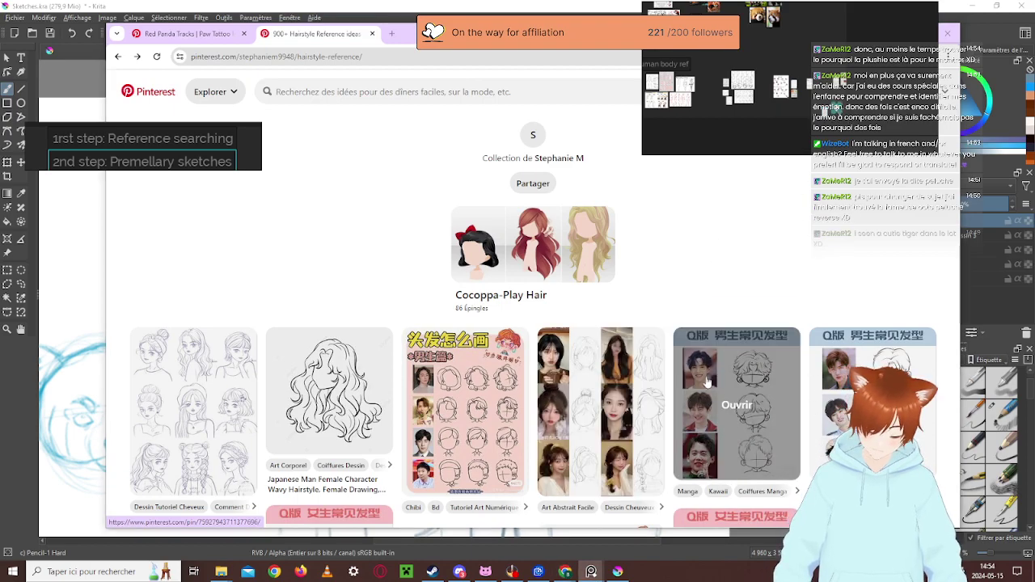
{"action": "scroll", "coordinate": [694, 404], "scroll_direction": "down", "scroll_amount": 4}
{"action": "scroll", "coordinate": [695, 361], "scroll_direction": "down", "scroll_amount": 1}
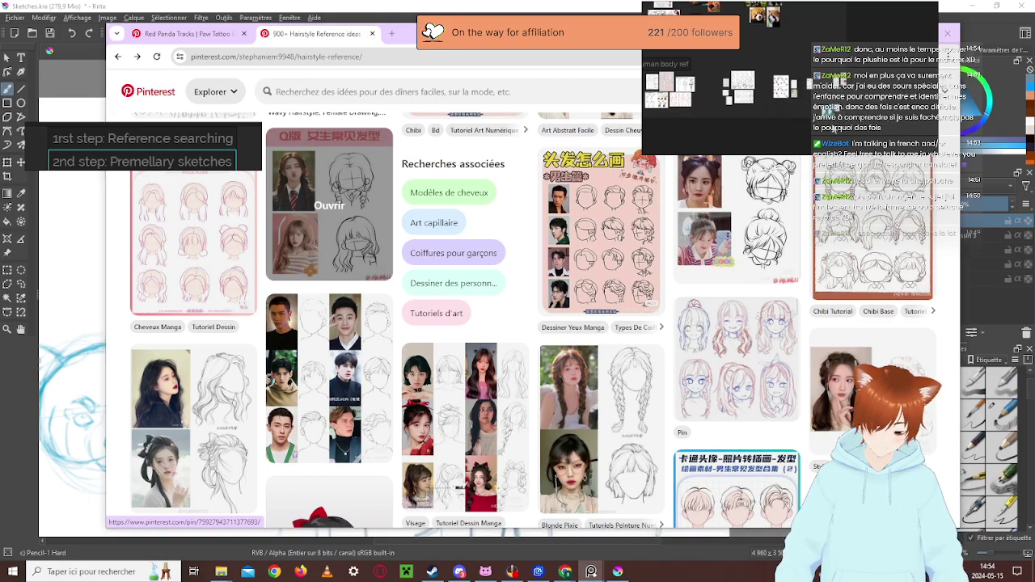
{"action": "scroll", "coordinate": [601, 275], "scroll_direction": "down", "scroll_amount": 2}
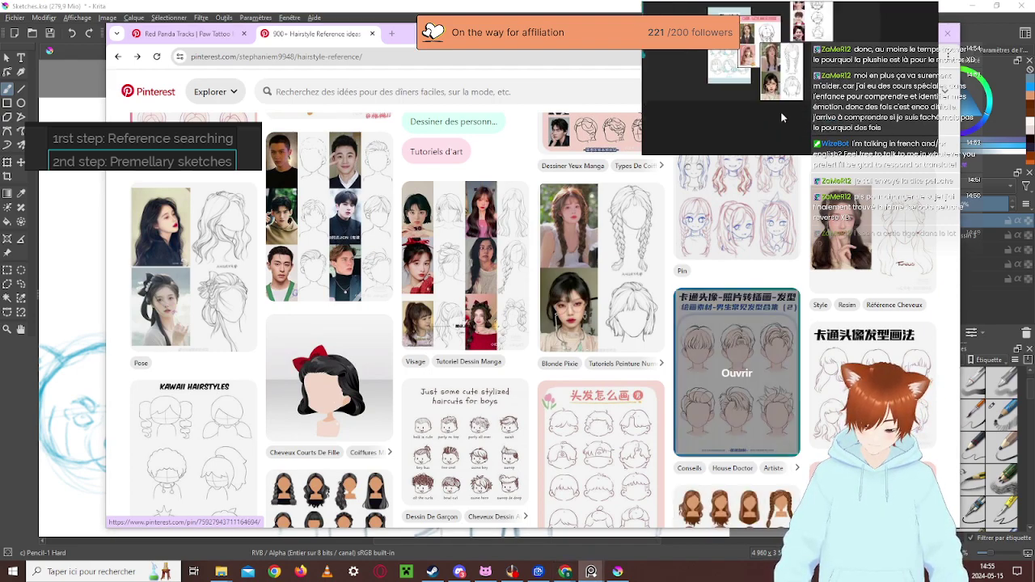
Move and enlarge the reference canvas window over the browser, and arrange four hairstyle references in a compact two-by-two grid
{"action": "left_click_drag", "start_coordinate": [695, 66], "coordinate": [350, 299]}
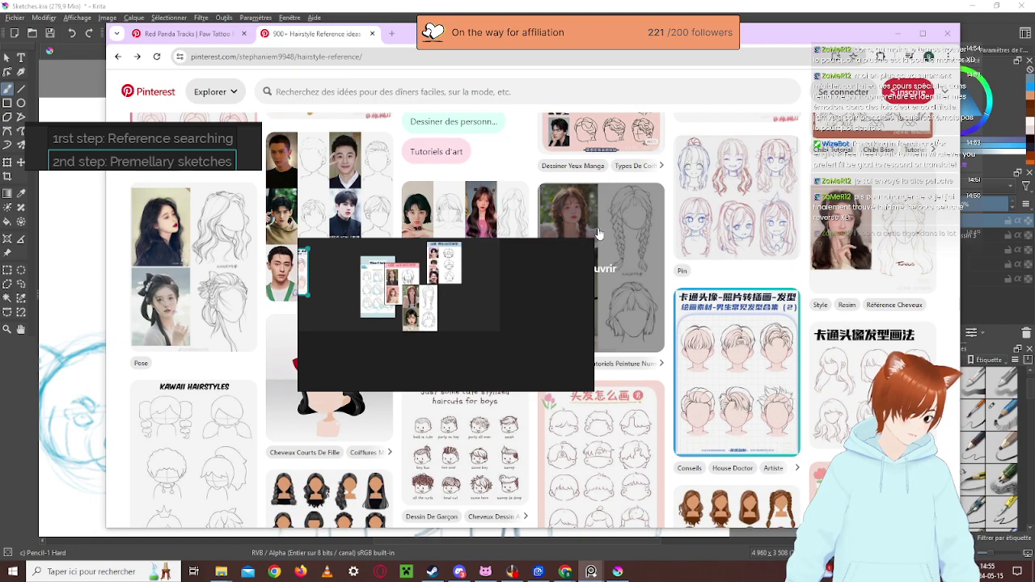
{"action": "left_click_drag", "start_coordinate": [595, 238], "coordinate": [827, 15]}
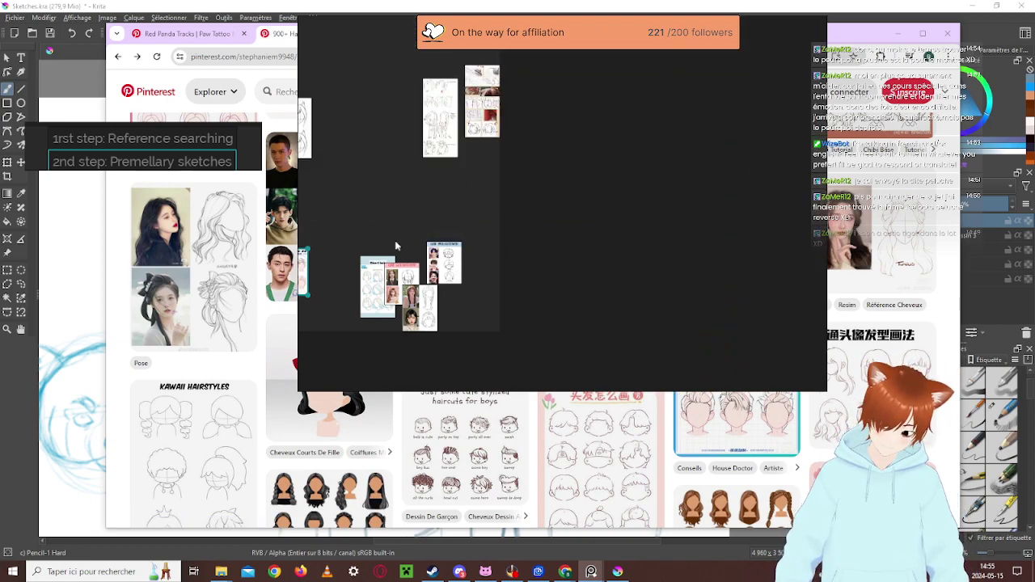
{"action": "left_click_drag", "start_coordinate": [397, 289], "coordinate": [445, 243]}
{"action": "left_click_drag", "start_coordinate": [433, 308], "coordinate": [486, 294]}
{"action": "left_click_drag", "start_coordinate": [395, 290], "coordinate": [452, 306]}
{"action": "left_click", "coordinate": [539, 224]}
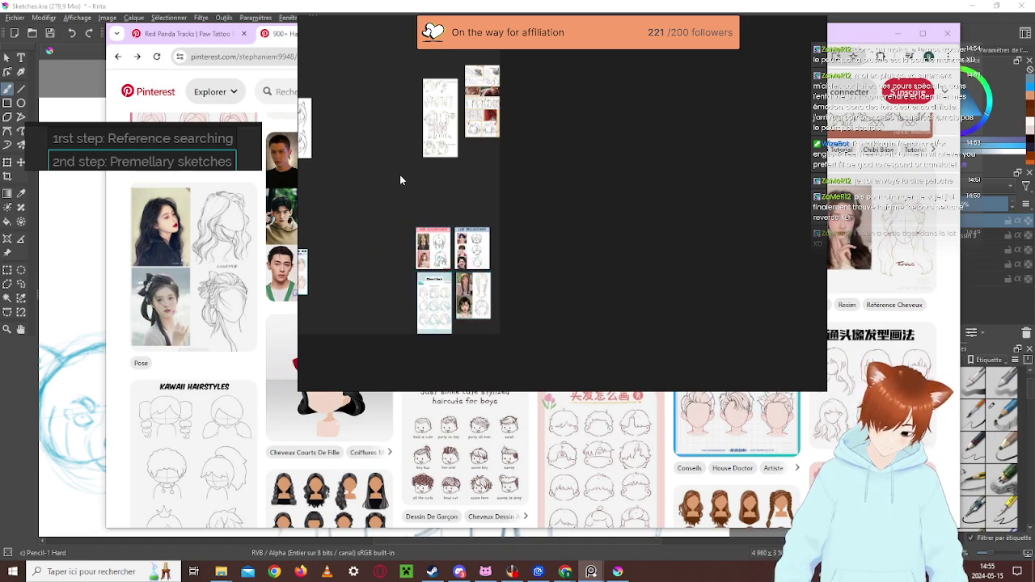
{"action": "left_click_drag", "start_coordinate": [402, 181], "coordinate": [457, 227]}
{"action": "scroll", "coordinate": [469, 234], "scroll_direction": "up", "scroll_amount": 2}
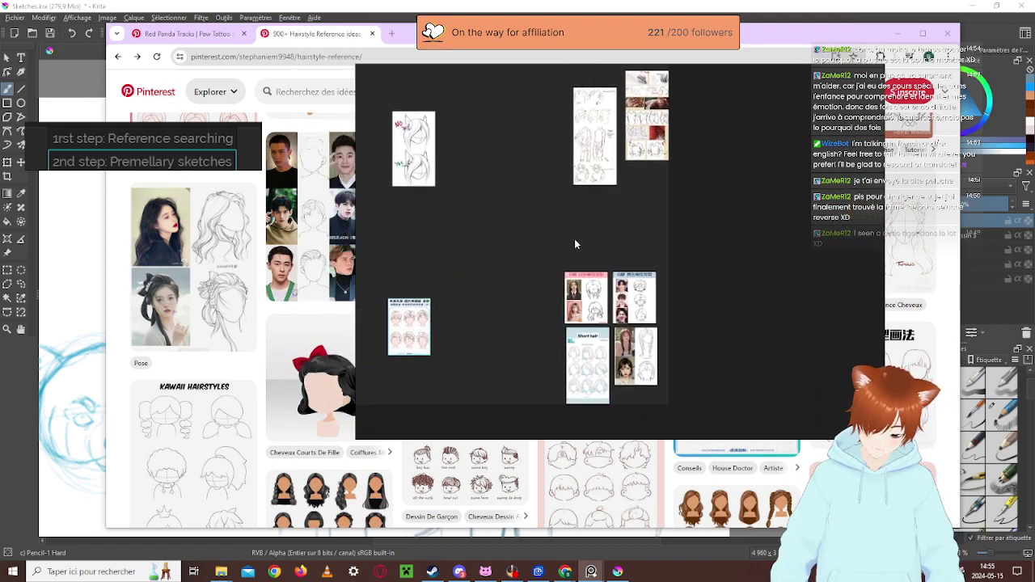
Place the six-head hairstyle sheet and the NO/YES hair sheet beside the four-image hairstyle group on the reference canvas
{"action": "scroll", "coordinate": [684, 247], "scroll_direction": "down", "scroll_amount": 3}
{"action": "scroll", "coordinate": [648, 328], "scroll_direction": "up", "scroll_amount": 2}
{"action": "scroll", "coordinate": [647, 327], "scroll_direction": "left", "scroll_amount": 3}
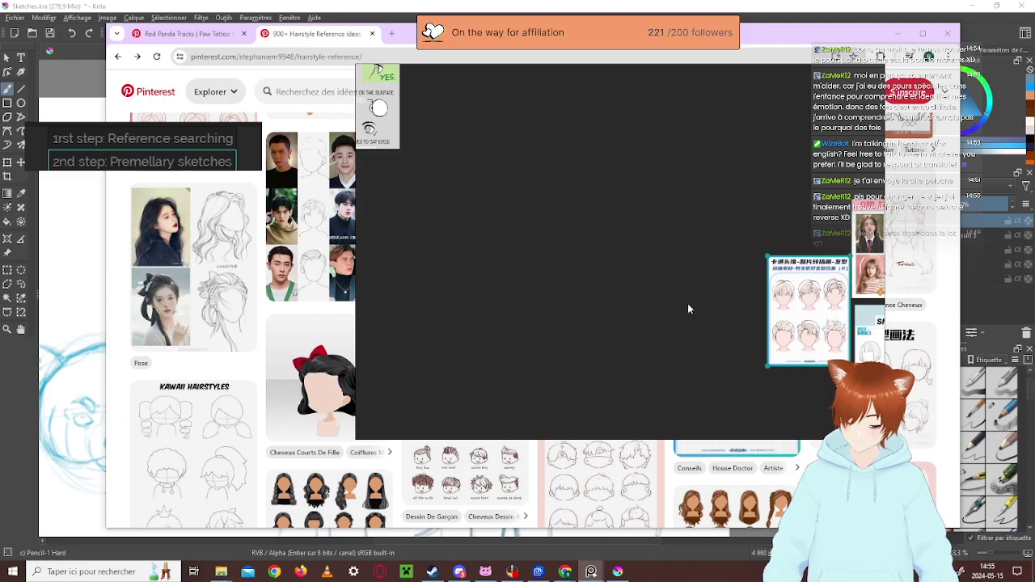
{"action": "scroll", "coordinate": [687, 302], "scroll_direction": "down", "scroll_amount": 3}
{"action": "mouse_move", "coordinate": [588, 206]}
{"action": "left_mouse_down"}
{"action": "mouse_move", "coordinate": [670, 289]}
{"action": "mouse_move", "coordinate": [742, 316]}
{"action": "mouse_move", "coordinate": [600, 260]}
{"action": "mouse_move", "coordinate": [620, 344]}
{"action": "mouse_move", "coordinate": [670, 420]}
{"action": "left_mouse_up"}
{"action": "scroll", "coordinate": [599, 260], "scroll_direction": "down", "scroll_amount": 1}
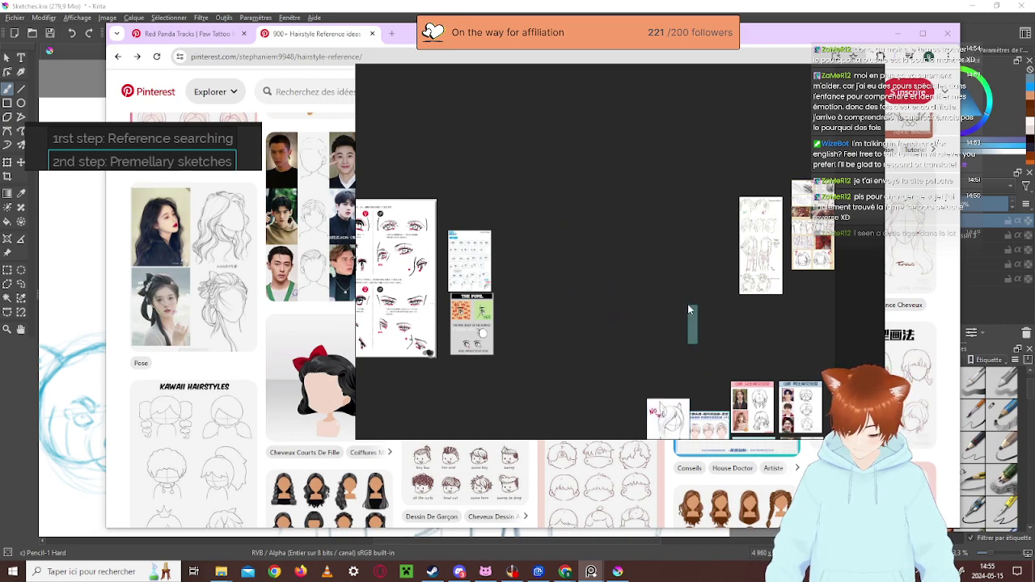
{"action": "left_click", "coordinate": [659, 306]}
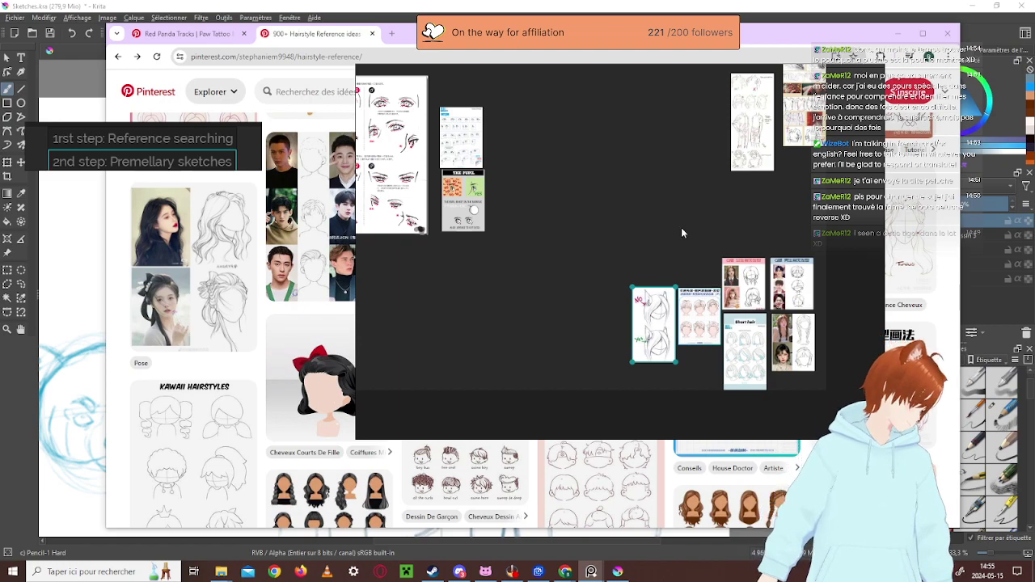
Add a text note reading "Hair" and place it just above the hairstyle reference group
{"action": "key", "text": "ctrl+t"}
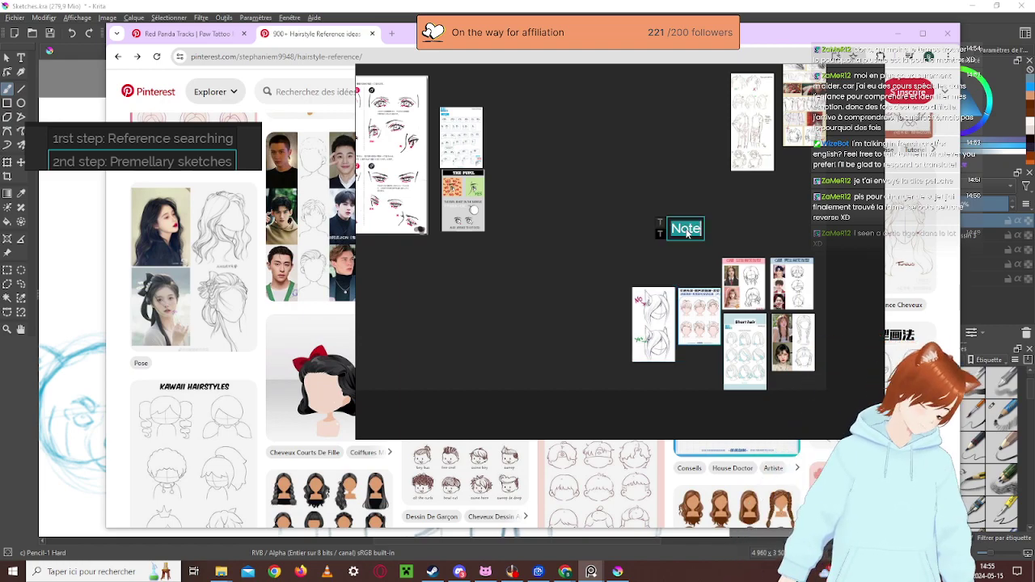
{"action": "type", "text": "Hair"}
{"action": "left_click", "coordinate": [631, 149]}
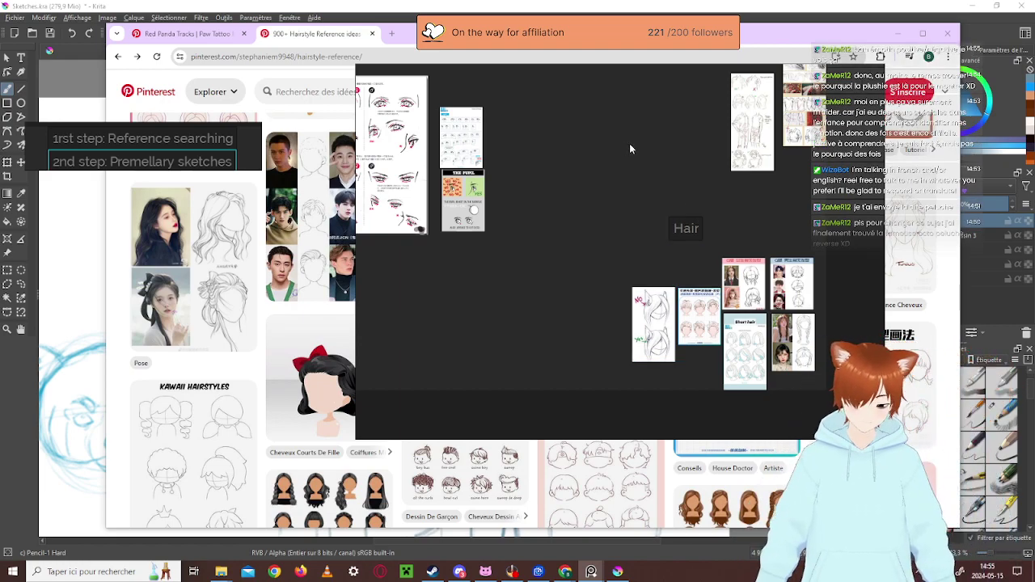
{"action": "left_click_drag", "start_coordinate": [692, 229], "coordinate": [715, 243]}
Add a text note reading "Clothes folds" and position it directly above the two clothing fold references
{"action": "scroll", "coordinate": [621, 243], "scroll_direction": "up", "scroll_amount": 3}
{"action": "left_click_drag", "start_coordinate": [668, 179], "coordinate": [596, 297]}
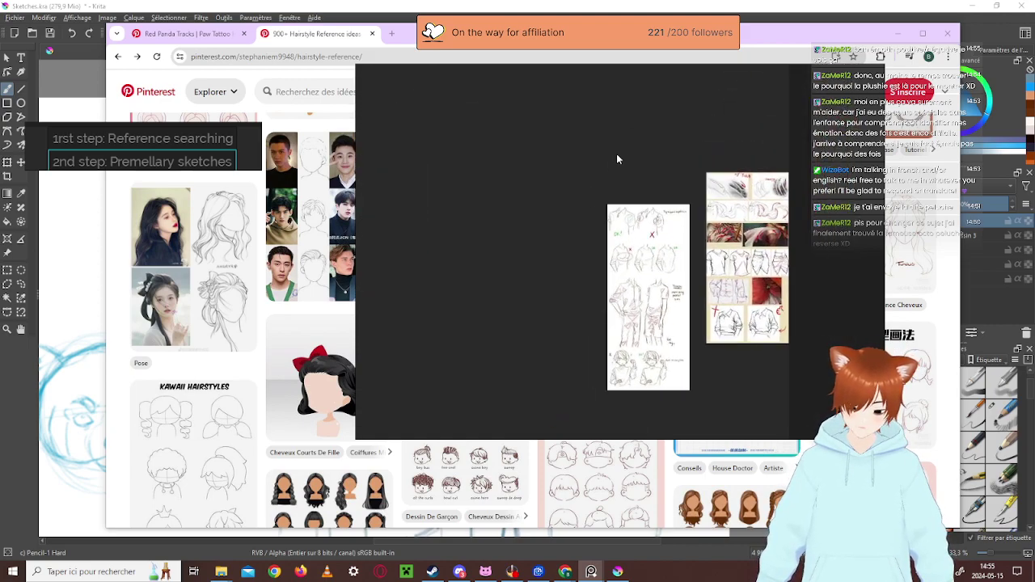
{"action": "right_click", "coordinate": [628, 128]}
{"action": "key", "text": "ctrl+t"}
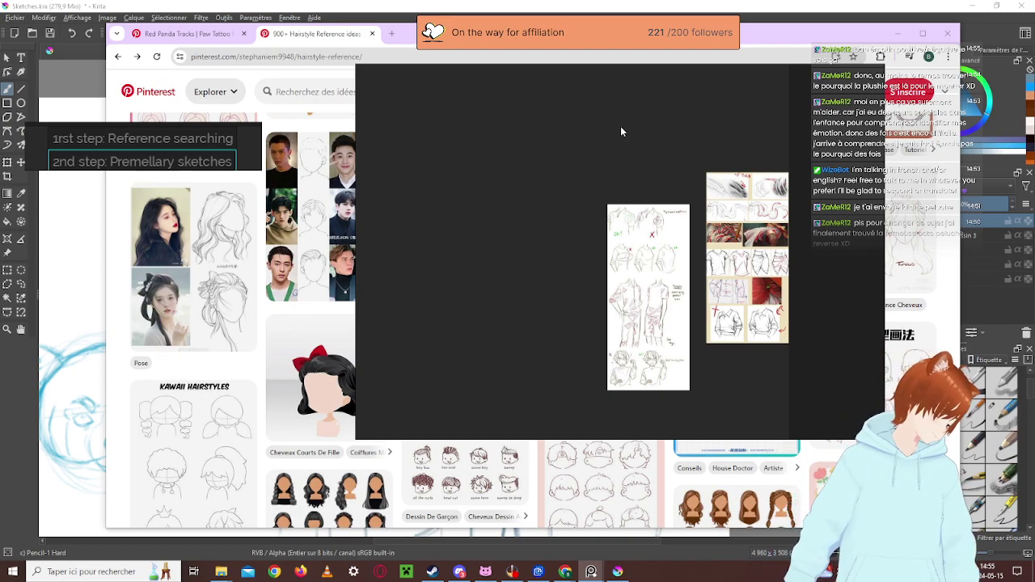
{"action": "type", "text": "Clothe"}
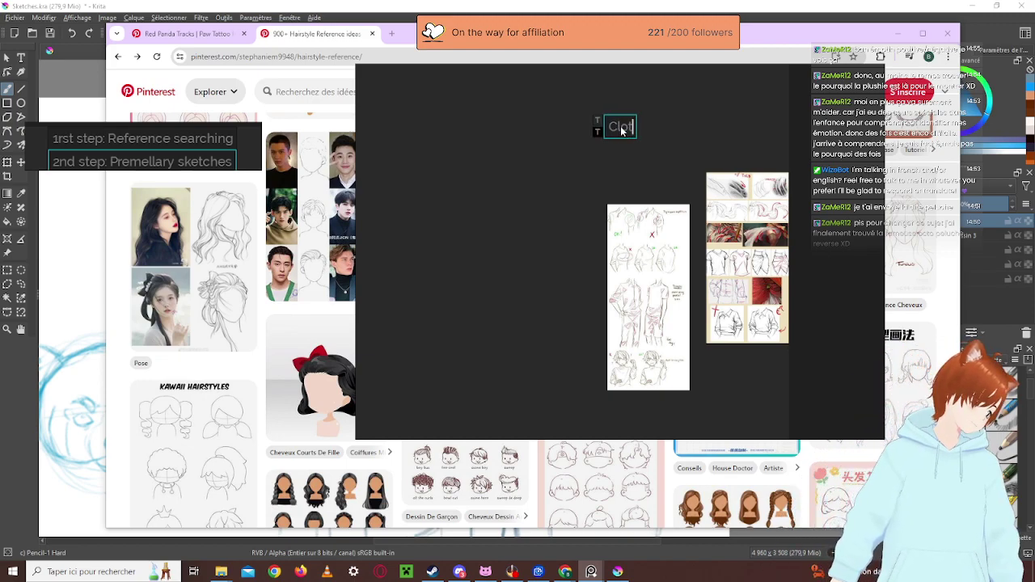
{"action": "type", "text": "s"}
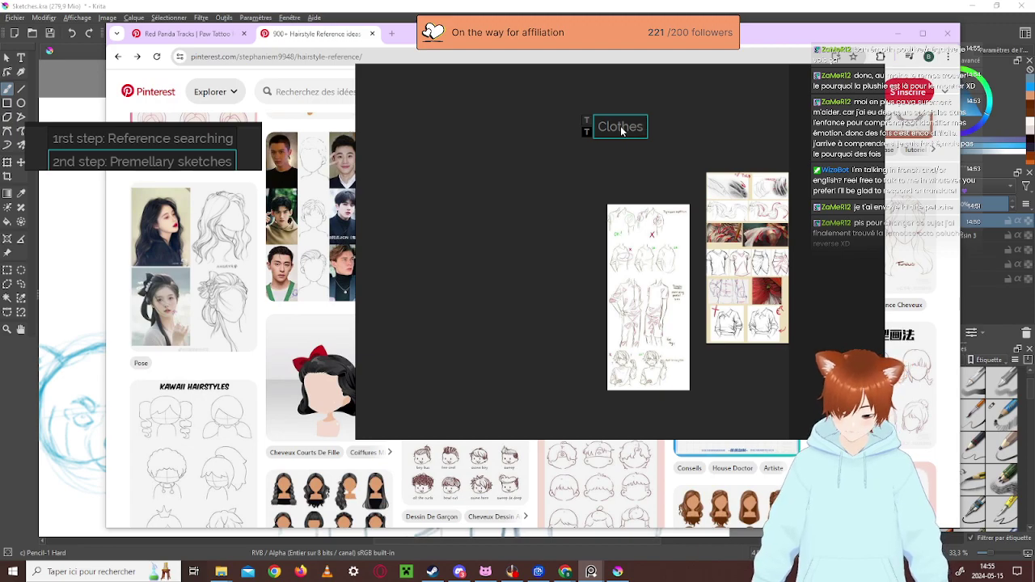
{"action": "type", "text": "folds"}
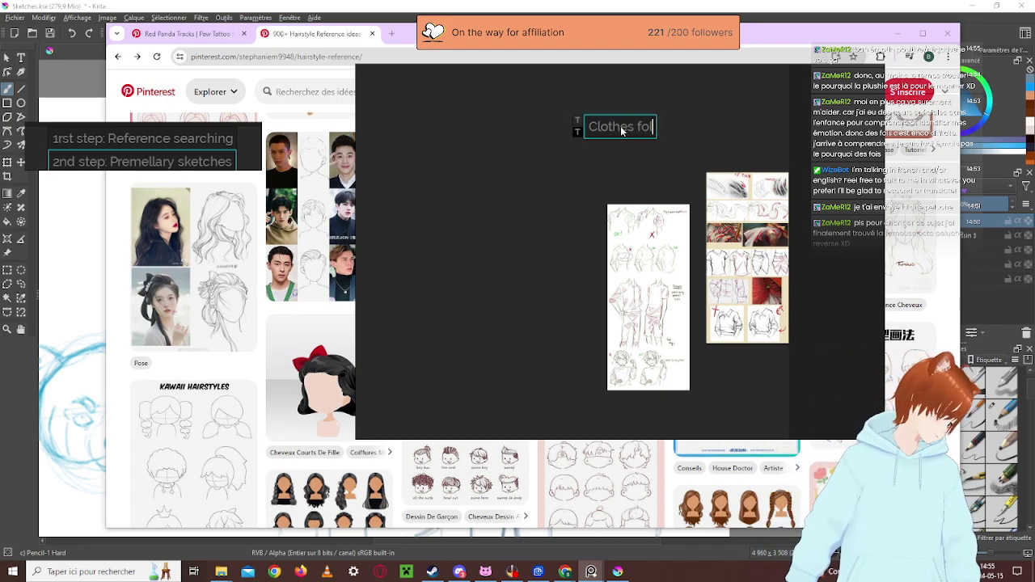
{"action": "left_click", "coordinate": [533, 287]}
{"action": "scroll", "coordinate": [479, 281], "scroll_direction": "down", "scroll_amount": 3}
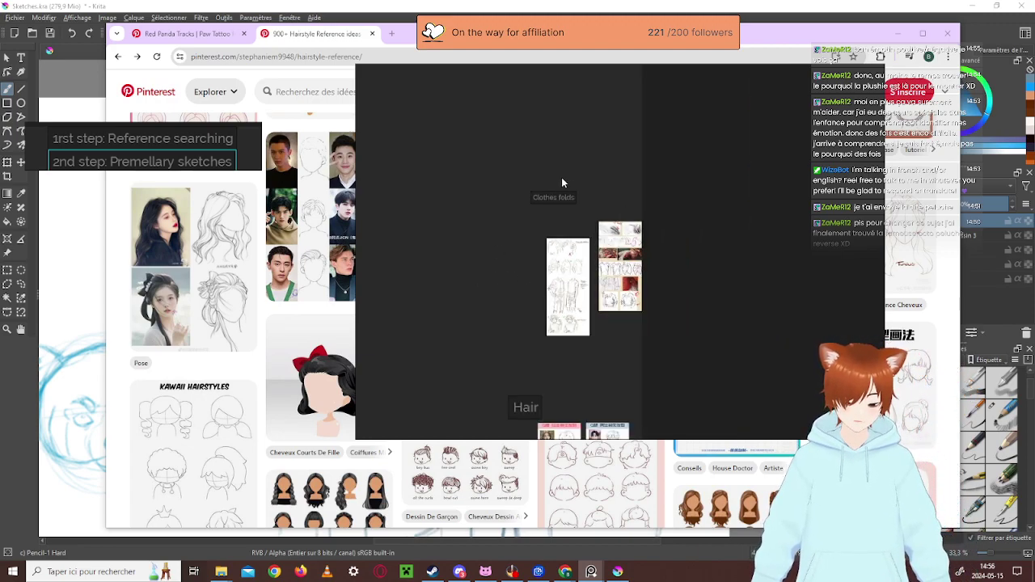
{"action": "left_click_drag", "start_coordinate": [537, 196], "coordinate": [573, 212]}
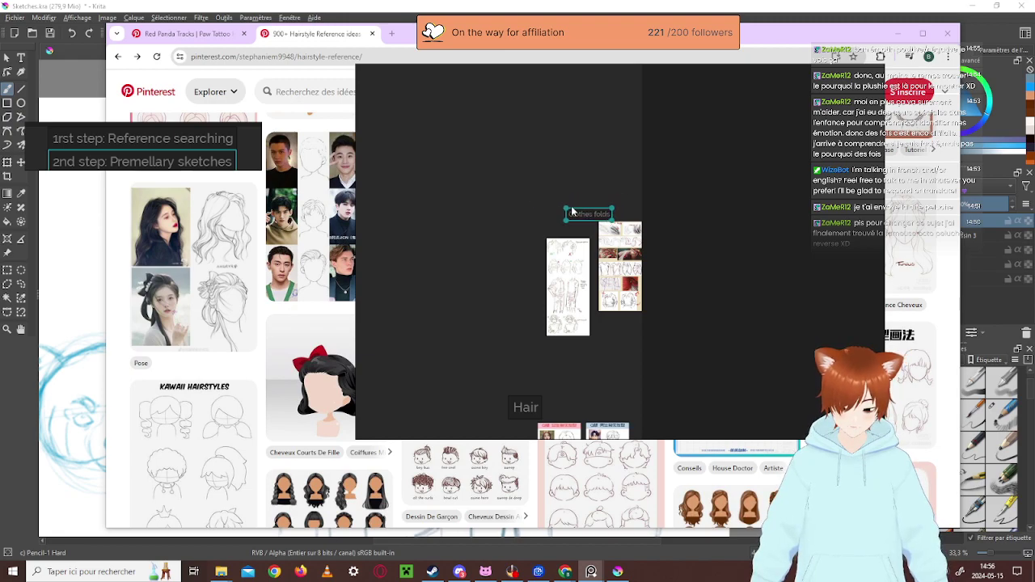
{"action": "left_click", "coordinate": [470, 283]}
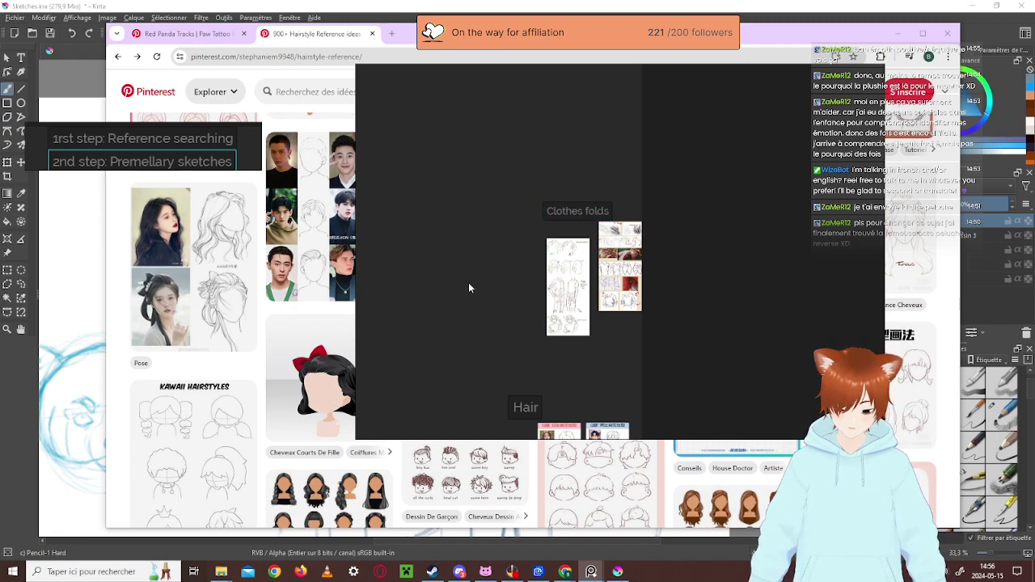
Add a text note reading "Eyes" above the eye drawing references
{"action": "left_click_drag", "start_coordinate": [470, 284], "coordinate": [834, 248]}
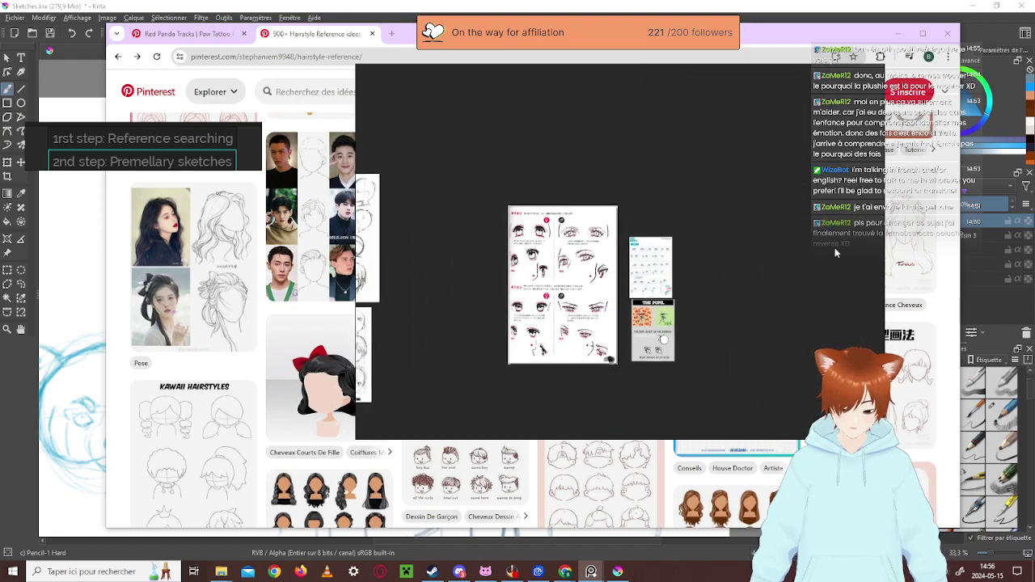
{"action": "right_click", "coordinate": [549, 155]}
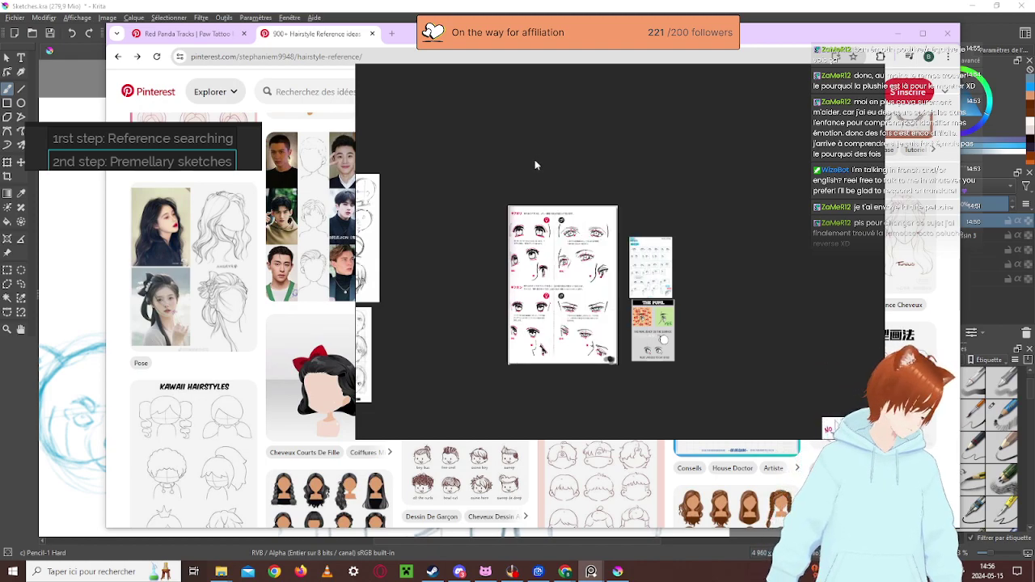
{"action": "type", "text": "nEyes"}
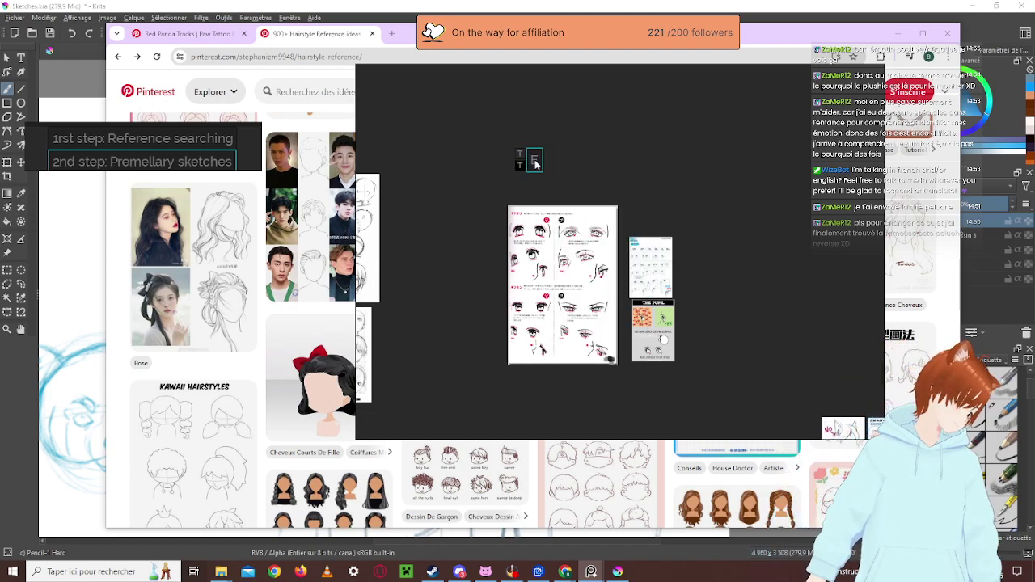
{"action": "left_click", "coordinate": [602, 172]}
Enlarge the three small face references: the coloured head angle sheet, the side profile head and the small head sheet below it
{"action": "mouse_move", "coordinate": [603, 172]}
{"action": "left_mouse_down"}
{"action": "mouse_move", "coordinate": [773, 166]}
{"action": "mouse_move", "coordinate": [840, 180]}
{"action": "left_mouse_up"}
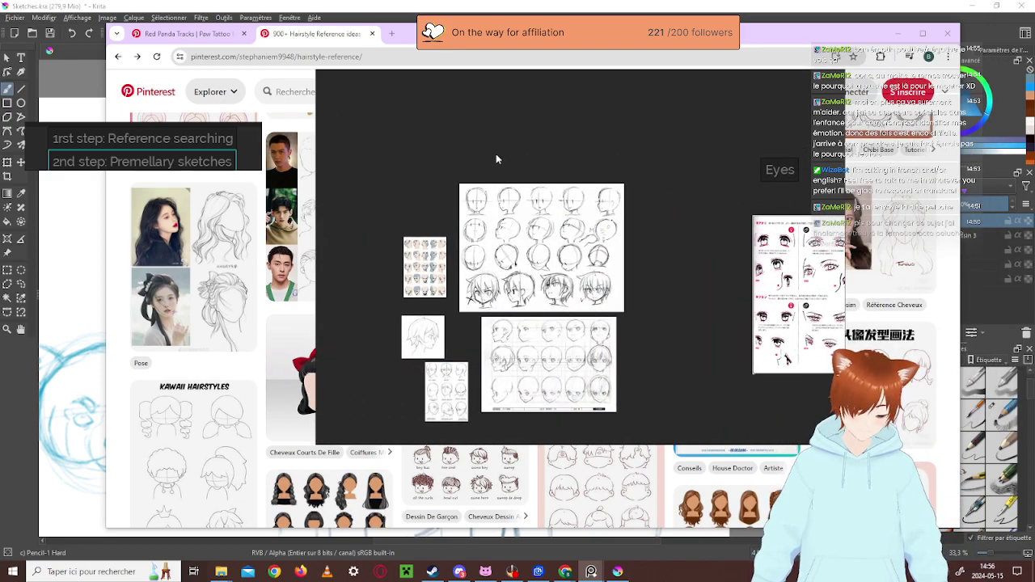
{"action": "mouse_move", "coordinate": [414, 244]}
{"action": "left_mouse_down"}
{"action": "mouse_move", "coordinate": [418, 220]}
{"action": "mouse_move", "coordinate": [388, 184]}
{"action": "left_mouse_up"}
{"action": "left_click", "coordinate": [421, 339]}
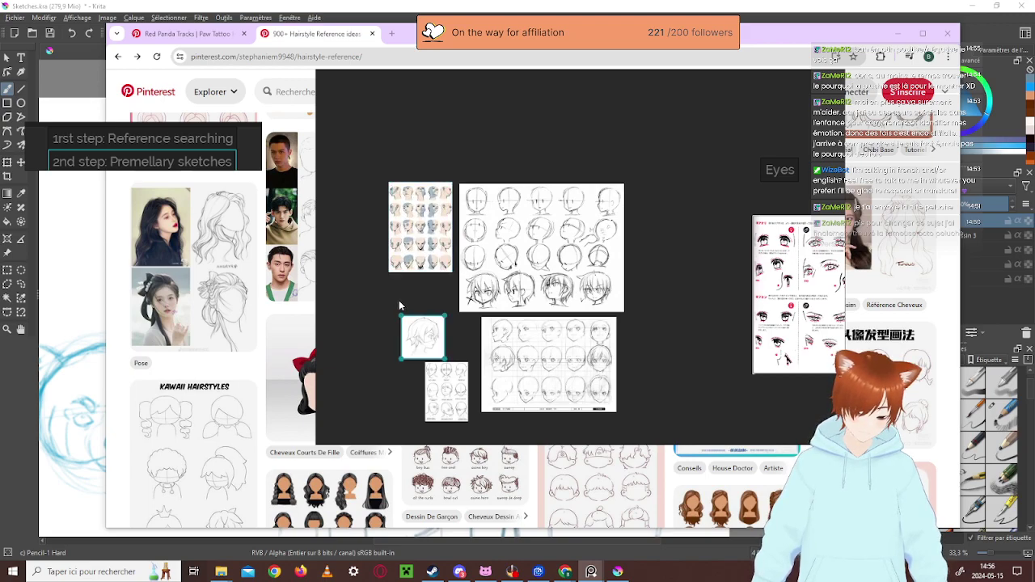
{"action": "mouse_move", "coordinate": [398, 316]}
{"action": "left_mouse_down"}
{"action": "mouse_move", "coordinate": [360, 278]}
{"action": "mouse_move", "coordinate": [418, 308]}
{"action": "left_mouse_up"}
{"action": "left_click", "coordinate": [458, 403]}
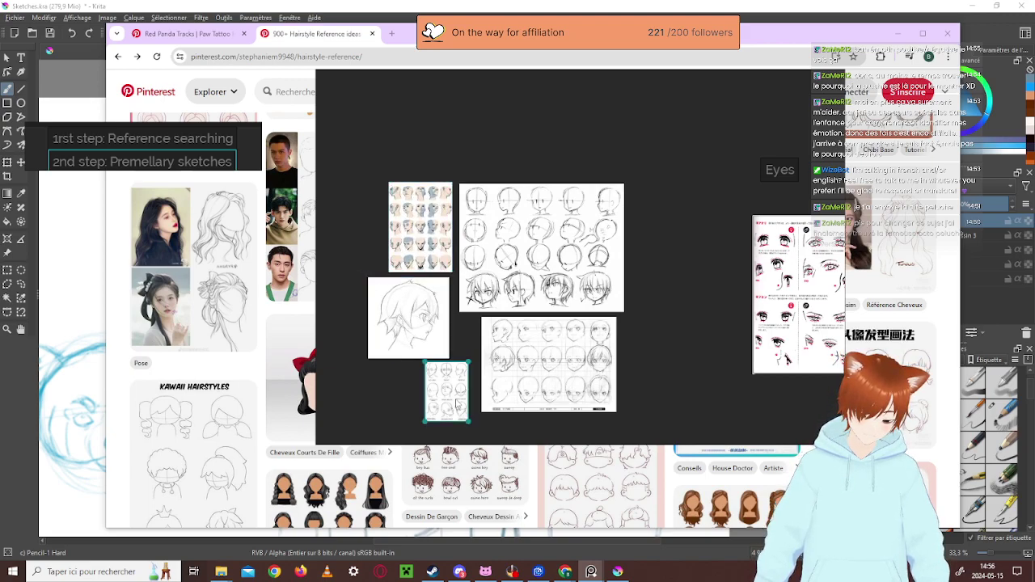
{"action": "left_click_drag", "start_coordinate": [421, 422], "coordinate": [391, 438]}
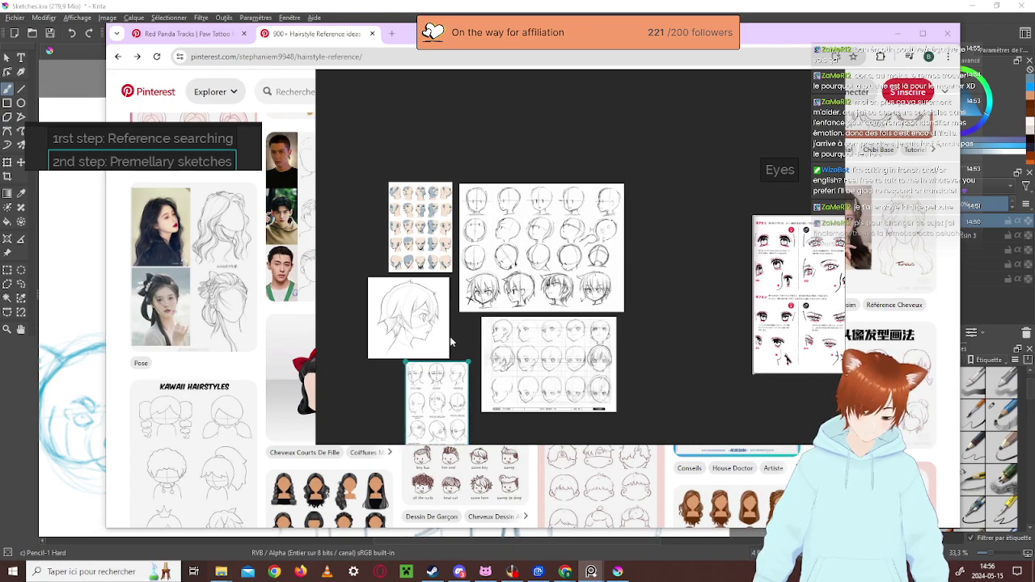
Add a text note reading "Face" above the group of head and face references
{"action": "key", "text": "ctrl+t"}
{"action": "key", "text": "BackSpace"}
{"action": "type", "text": "Face"}
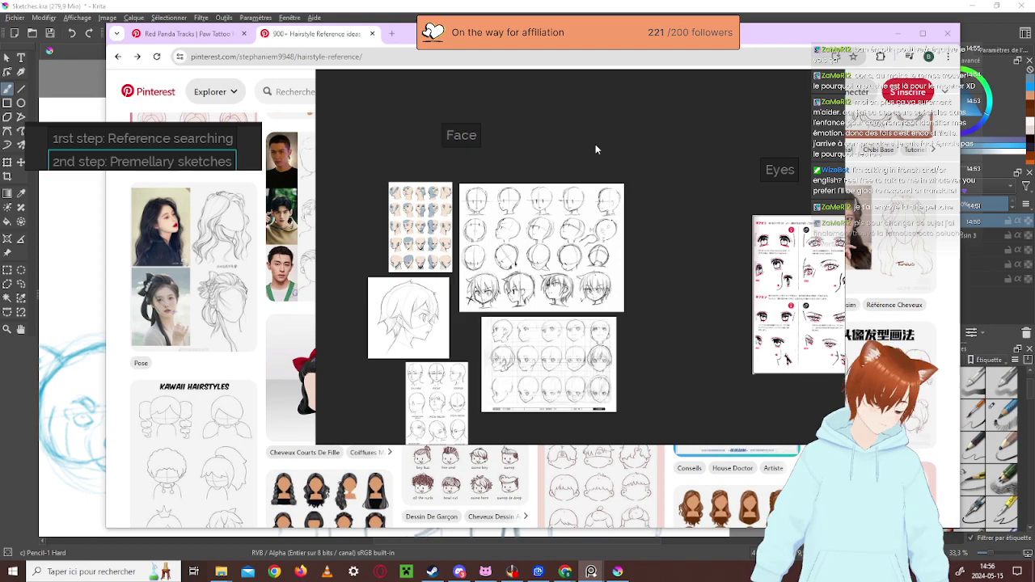
Minimize the browser, then move and shrink the reference canvas window over the Krita drawing, framing the head construction references in it
{"action": "scroll", "coordinate": [595, 144], "scroll_direction": "down", "scroll_amount": 5}
{"action": "left_click_drag", "start_coordinate": [555, 257], "coordinate": [404, 288]}
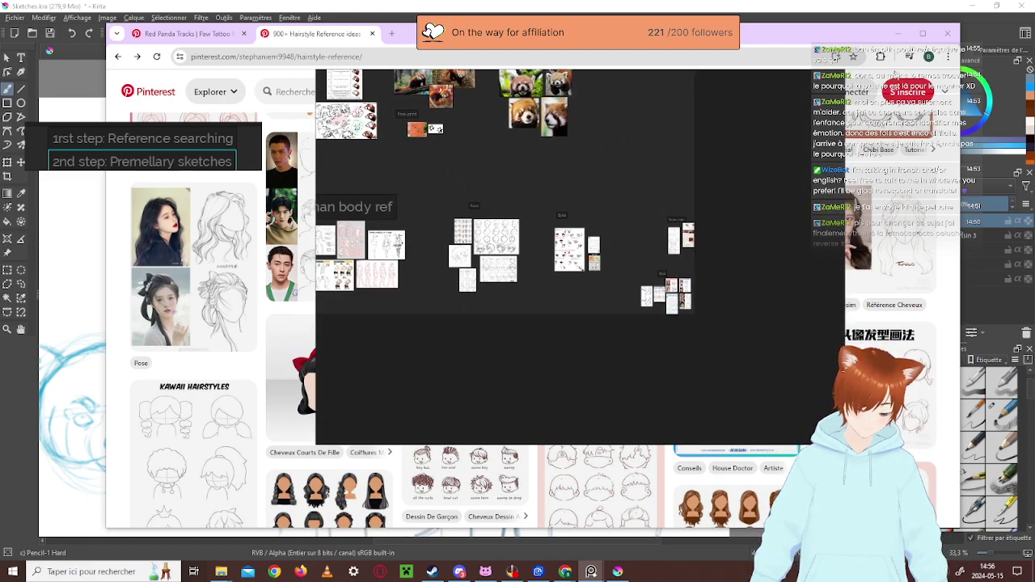
{"action": "left_click", "coordinate": [898, 33]}
{"action": "left_click_drag", "start_coordinate": [601, 160], "coordinate": [756, 110]}
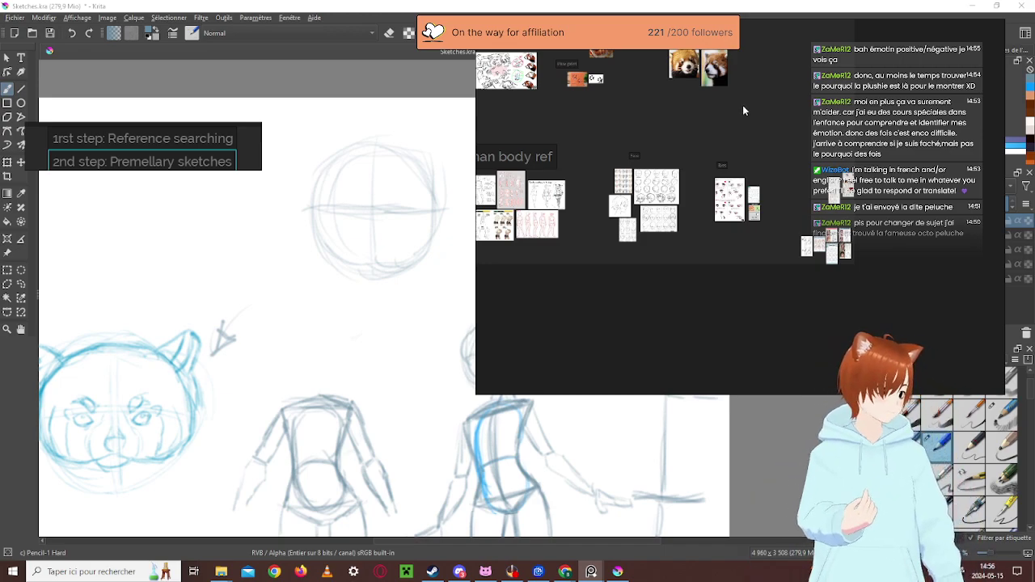
{"action": "scroll", "coordinate": [345, 210], "scroll_direction": "up", "scroll_amount": 2}
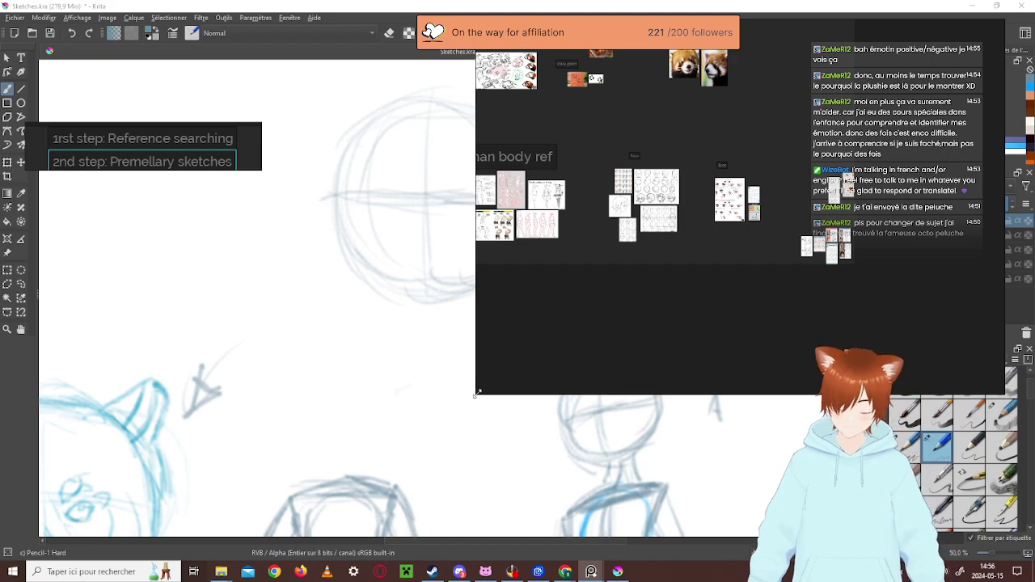
{"action": "left_click_drag", "start_coordinate": [477, 393], "coordinate": [563, 267]}
{"action": "scroll", "coordinate": [582, 222], "scroll_direction": "up", "scroll_amount": 4}
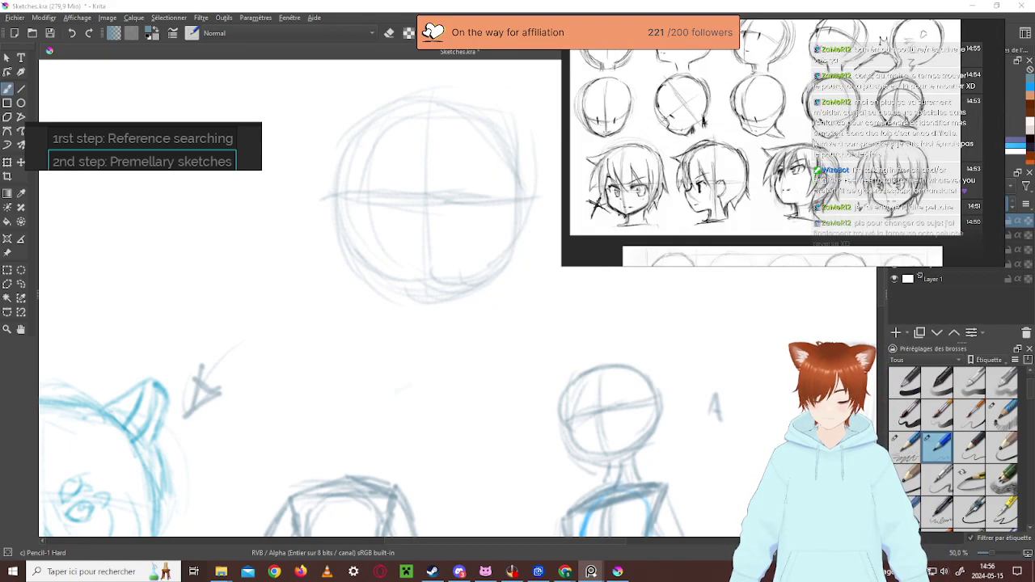
{"action": "scroll", "coordinate": [582, 222], "scroll_direction": "down", "scroll_amount": 3}
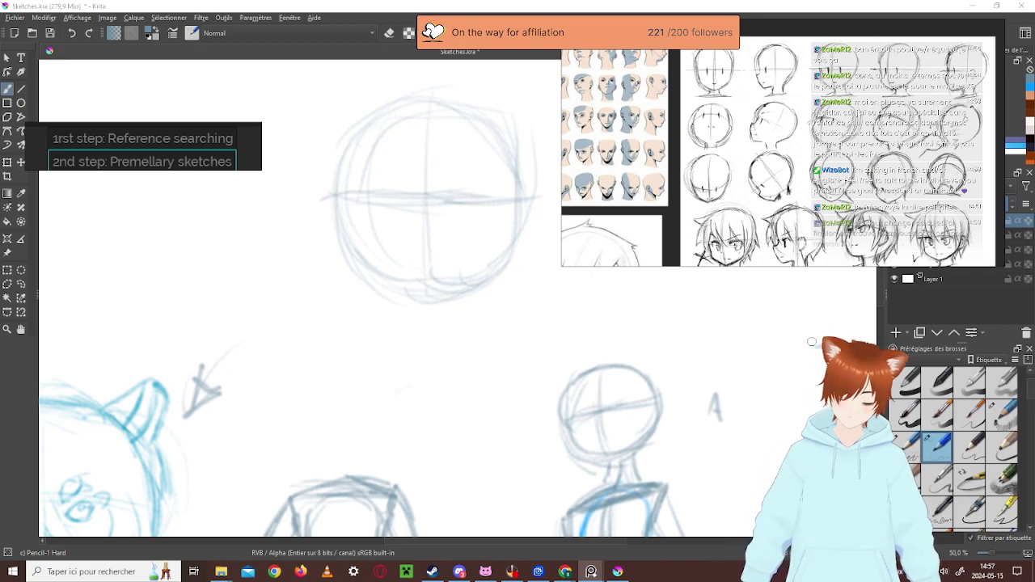
Sketch the front-view head outline with cheeks, pointed chin and rounded skull over the construction circle, and add two short neck lines
{"action": "left_click_drag", "start_coordinate": [814, 341], "coordinate": [717, 434]}
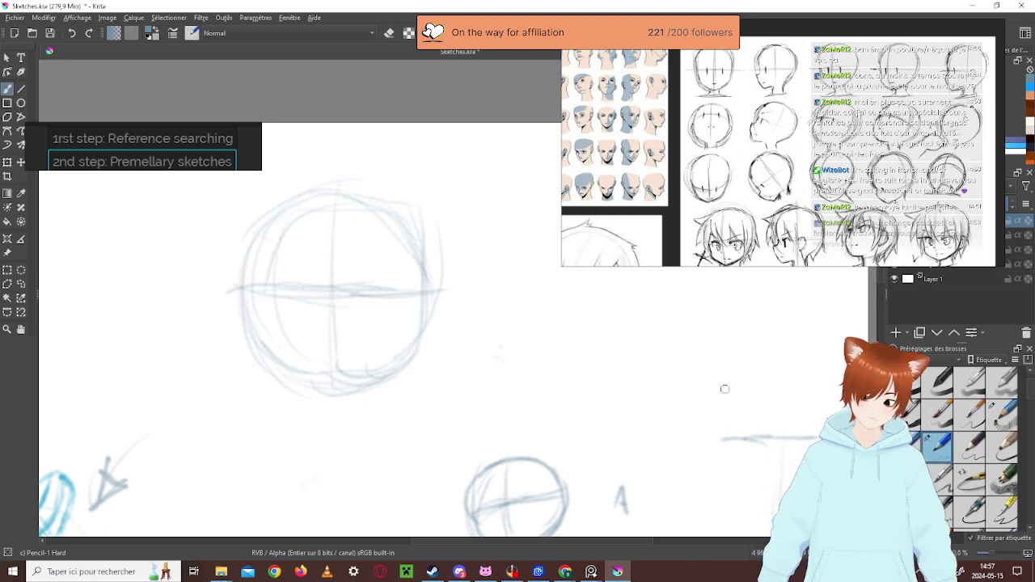
{"action": "left_click_drag", "start_coordinate": [241, 246], "coordinate": [245, 352]}
{"action": "left_click_drag", "start_coordinate": [437, 235], "coordinate": [413, 349]}
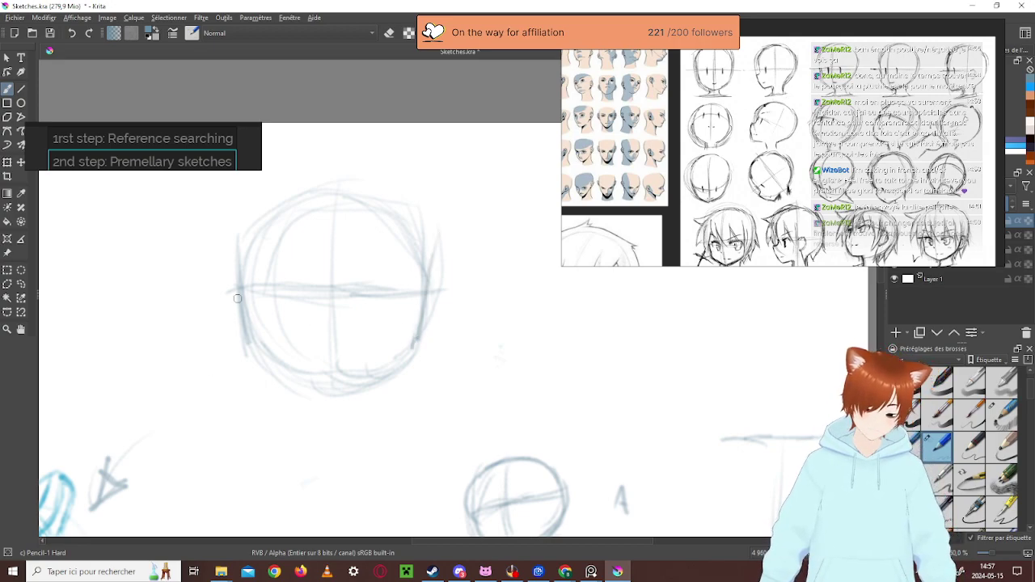
{"action": "left_click_drag", "start_coordinate": [245, 354], "coordinate": [281, 398]}
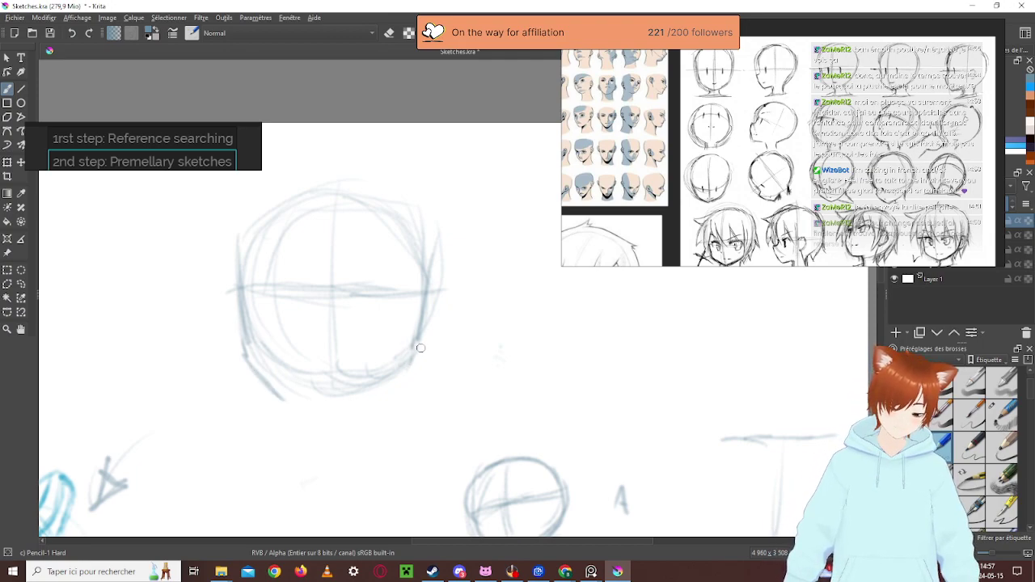
{"action": "mouse_move", "coordinate": [411, 359]}
{"action": "left_mouse_down"}
{"action": "mouse_move", "coordinate": [345, 412]}
{"action": "mouse_move", "coordinate": [347, 398]}
{"action": "mouse_move", "coordinate": [304, 405]}
{"action": "mouse_move", "coordinate": [265, 386]}
{"action": "mouse_move", "coordinate": [333, 420]}
{"action": "mouse_move", "coordinate": [364, 410]}
{"action": "mouse_move", "coordinate": [374, 384]}
{"action": "mouse_move", "coordinate": [394, 377]}
{"action": "mouse_move", "coordinate": [367, 403]}
{"action": "mouse_move", "coordinate": [422, 348]}
{"action": "mouse_move", "coordinate": [398, 379]}
{"action": "mouse_move", "coordinate": [421, 328]}
{"action": "left_mouse_up"}
{"action": "left_click_drag", "start_coordinate": [241, 291], "coordinate": [264, 380]}
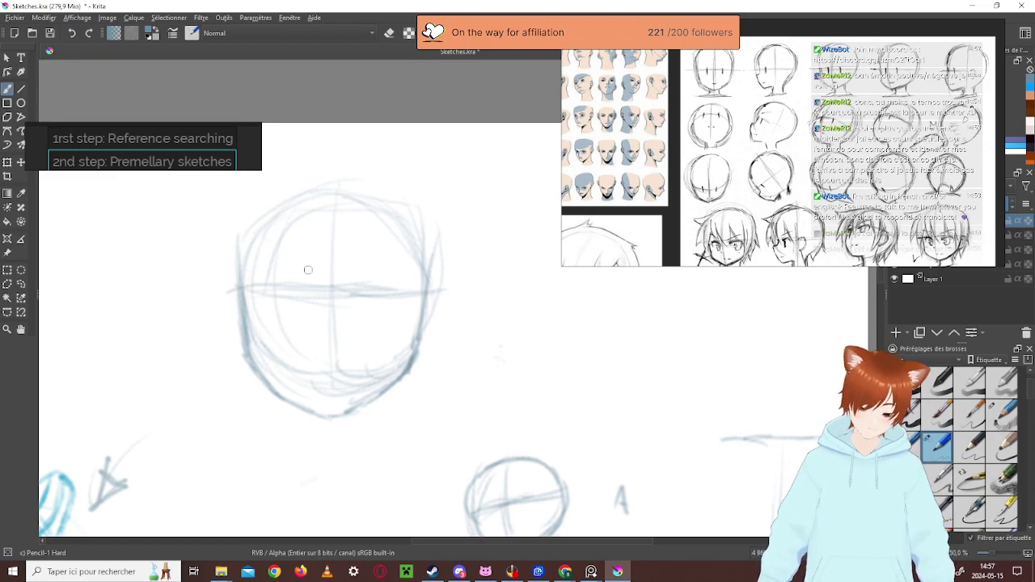
{"action": "mouse_move", "coordinate": [238, 263]}
{"action": "left_mouse_down"}
{"action": "mouse_move", "coordinate": [290, 188]}
{"action": "mouse_move", "coordinate": [275, 191]}
{"action": "mouse_move", "coordinate": [347, 178]}
{"action": "mouse_move", "coordinate": [322, 173]}
{"action": "mouse_move", "coordinate": [307, 185]}
{"action": "mouse_move", "coordinate": [365, 176]}
{"action": "mouse_move", "coordinate": [361, 151]}
{"action": "mouse_move", "coordinate": [351, 177]}
{"action": "mouse_move", "coordinate": [426, 245]}
{"action": "mouse_move", "coordinate": [423, 265]}
{"action": "mouse_move", "coordinate": [420, 233]}
{"action": "mouse_move", "coordinate": [424, 300]}
{"action": "mouse_move", "coordinate": [406, 198]}
{"action": "mouse_move", "coordinate": [364, 178]}
{"action": "mouse_move", "coordinate": [420, 220]}
{"action": "mouse_move", "coordinate": [396, 198]}
{"action": "mouse_move", "coordinate": [421, 248]}
{"action": "mouse_move", "coordinate": [417, 356]}
{"action": "left_mouse_up"}
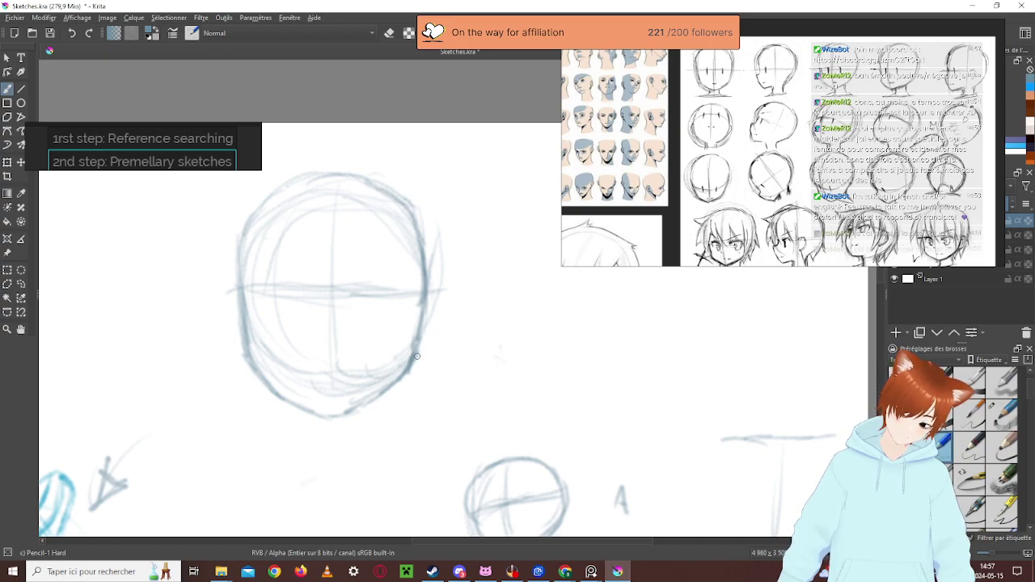
{"action": "mouse_move", "coordinate": [272, 388]}
{"action": "left_mouse_down"}
{"action": "mouse_move", "coordinate": [329, 419]}
{"action": "mouse_move", "coordinate": [350, 413]}
{"action": "mouse_move", "coordinate": [242, 227]}
{"action": "mouse_move", "coordinate": [411, 354]}
{"action": "mouse_move", "coordinate": [368, 401]}
{"action": "mouse_move", "coordinate": [360, 427]}
{"action": "mouse_move", "coordinate": [360, 414]}
{"action": "mouse_move", "coordinate": [297, 408]}
{"action": "mouse_move", "coordinate": [308, 427]}
{"action": "mouse_move", "coordinate": [363, 438]}
{"action": "mouse_move", "coordinate": [296, 446]}
{"action": "left_mouse_up"}
{"action": "left_click_drag", "start_coordinate": [357, 420], "coordinate": [378, 449]}
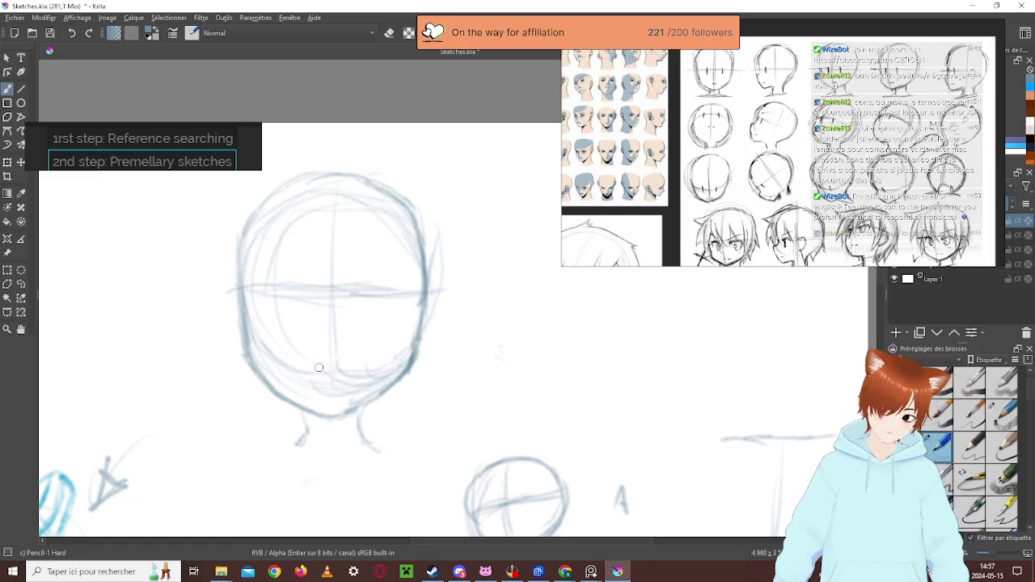
Sketch small nose and mouth marks on the face's centre line and the upper lid curves of both eyes along the eye guideline
{"action": "mouse_move", "coordinate": [324, 373]}
{"action": "left_mouse_down"}
{"action": "mouse_move", "coordinate": [344, 375]}
{"action": "mouse_move", "coordinate": [323, 374]}
{"action": "left_mouse_up"}
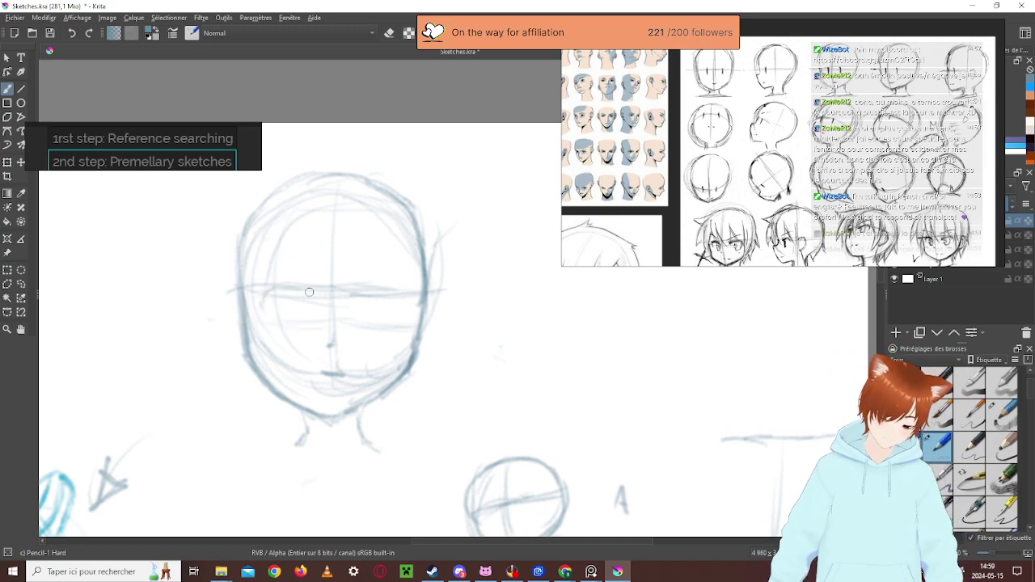
{"action": "left_click_drag", "start_coordinate": [268, 290], "coordinate": [266, 311]}
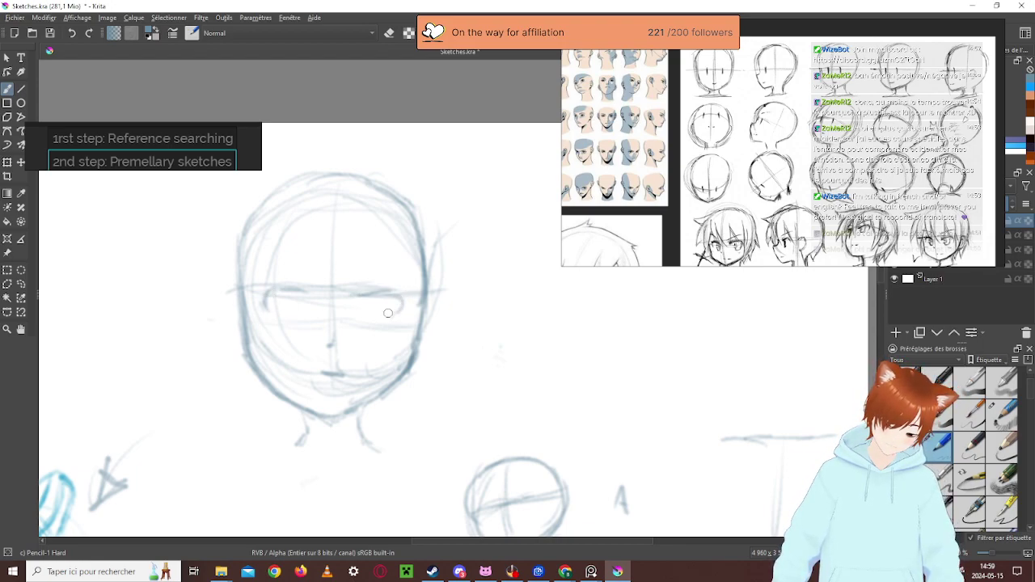
{"action": "mouse_move", "coordinate": [400, 315]}
{"action": "left_mouse_down"}
{"action": "mouse_move", "coordinate": [390, 294]}
{"action": "mouse_move", "coordinate": [373, 292]}
{"action": "left_mouse_up"}
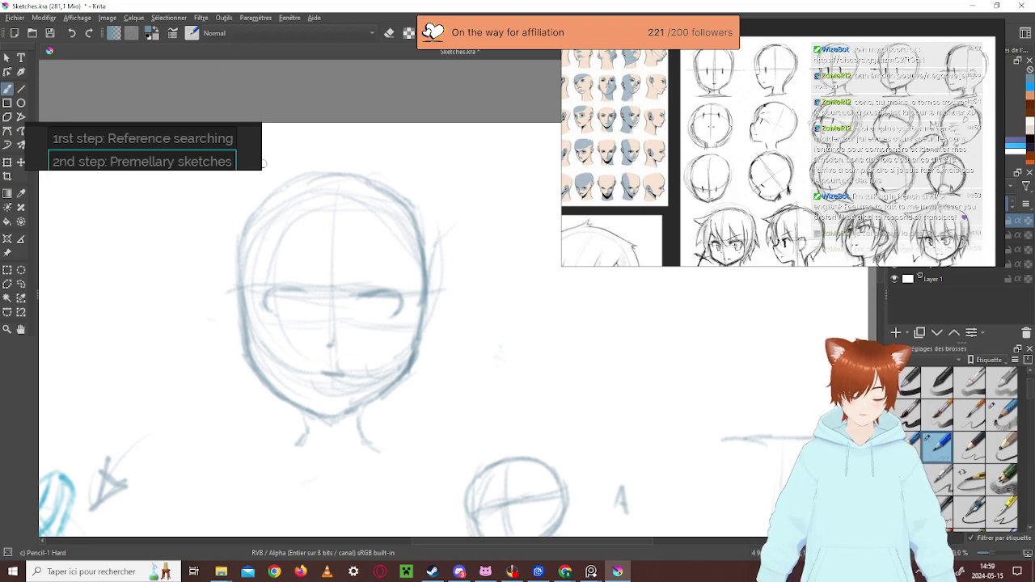
Examine the eye references on the reference canvas, including the eye construction sheets and the pupil placement guide
{"action": "scroll", "coordinate": [697, 145], "scroll_direction": "down", "scroll_amount": 5}
{"action": "scroll", "coordinate": [783, 139], "scroll_direction": "up", "scroll_amount": 8}
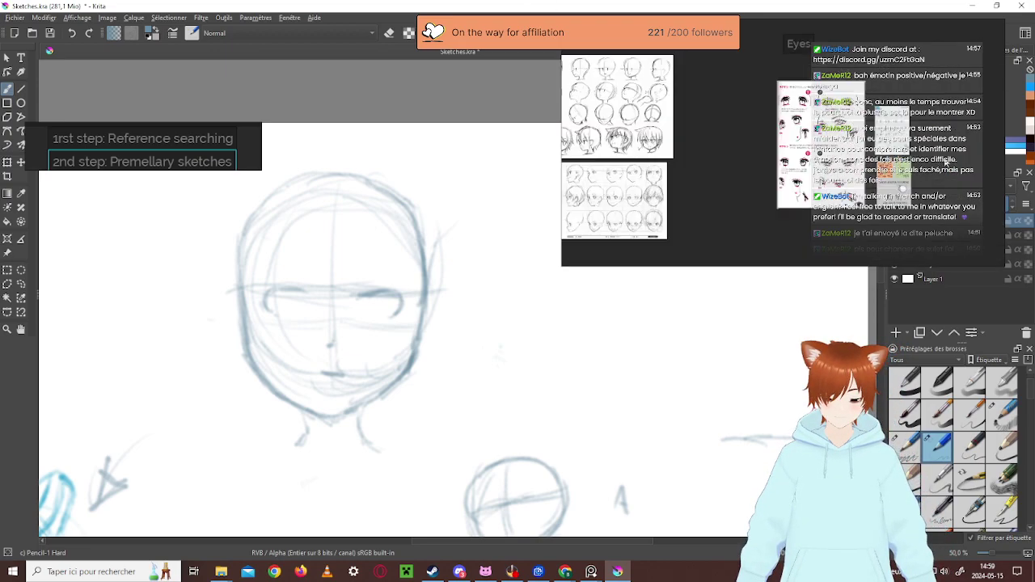
{"action": "scroll", "coordinate": [784, 139], "scroll_direction": "down", "scroll_amount": 3}
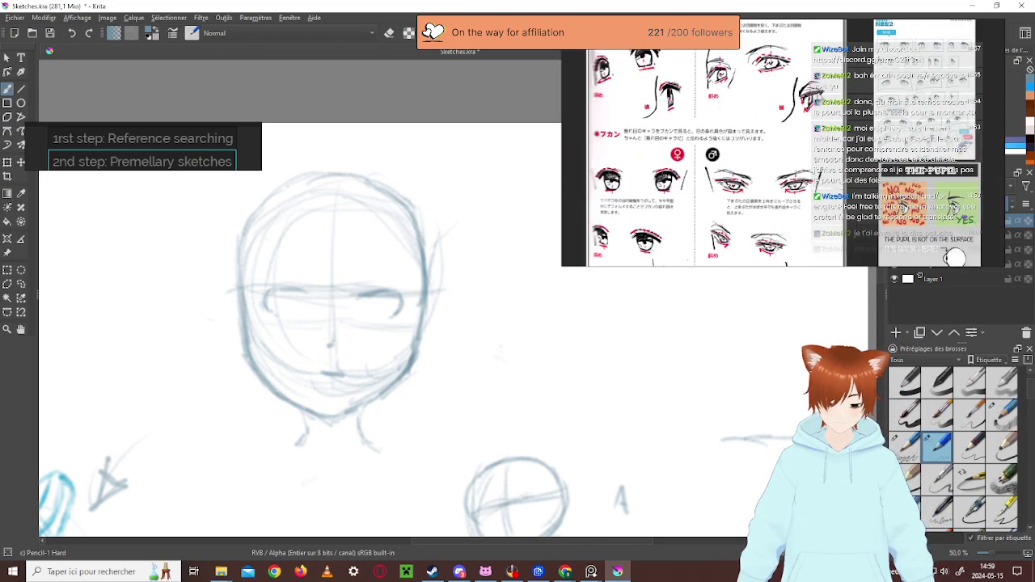
{"action": "scroll", "coordinate": [747, 170], "scroll_direction": "up", "scroll_amount": 5}
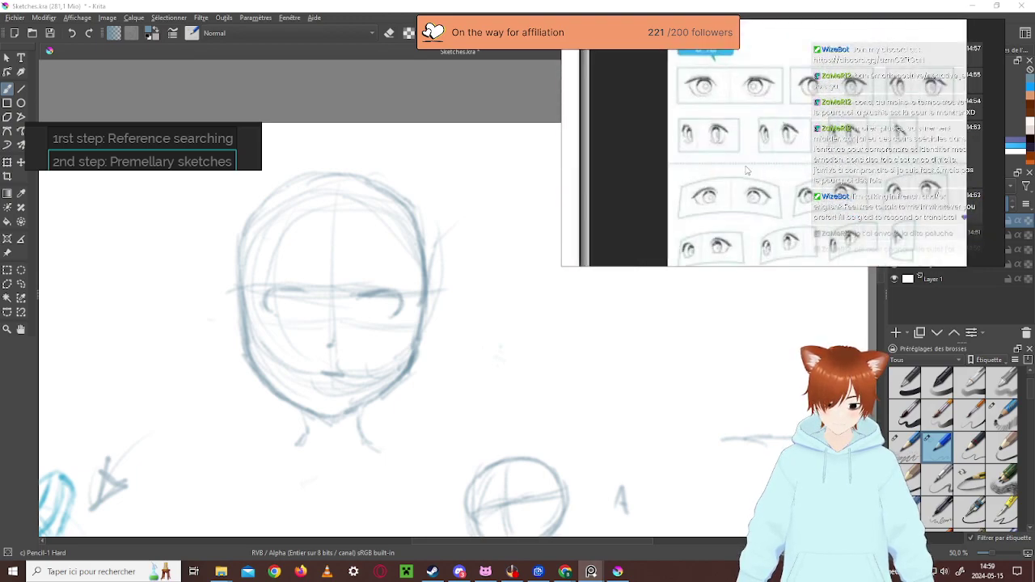
{"action": "scroll", "coordinate": [752, 176], "scroll_direction": "down", "scroll_amount": 4}
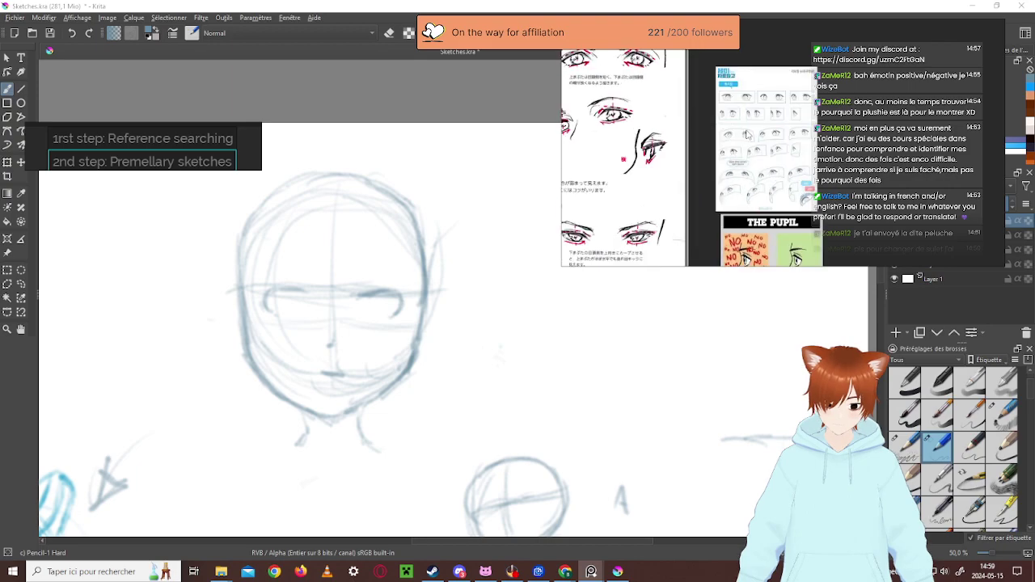
{"action": "scroll", "coordinate": [809, 121], "scroll_direction": "up", "scroll_amount": 4}
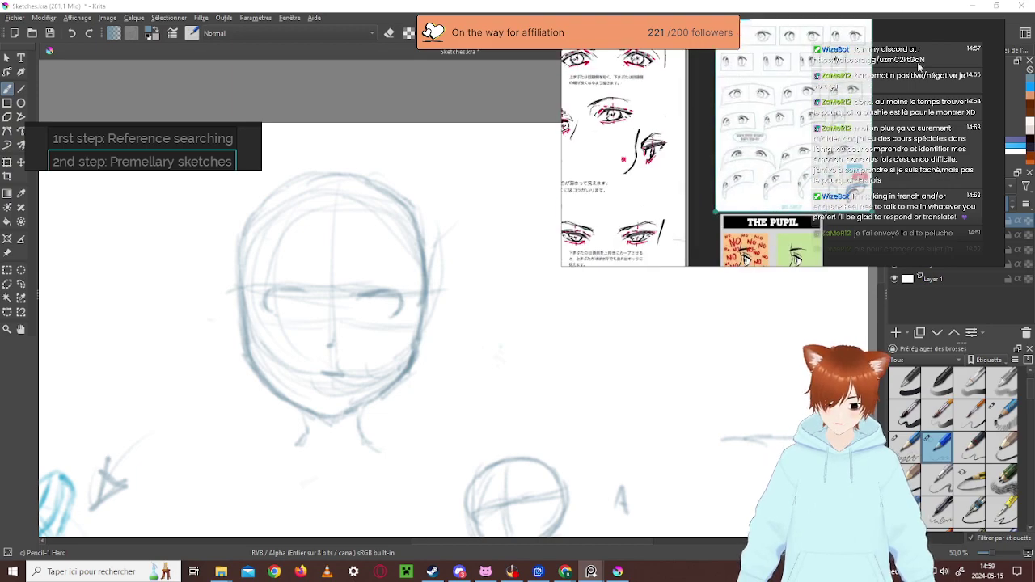
{"action": "scroll", "coordinate": [846, 172], "scroll_direction": "down", "scroll_amount": 5}
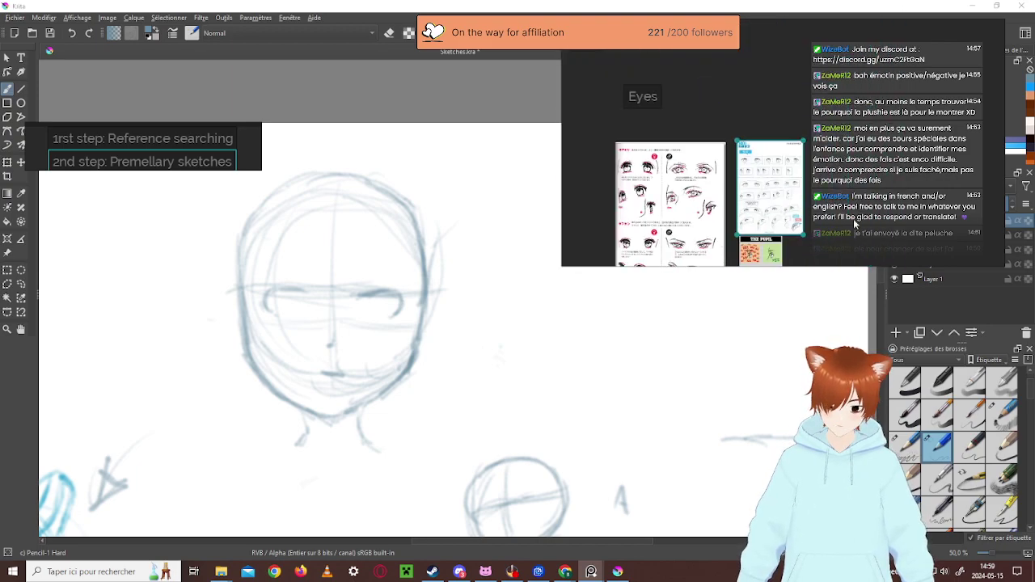
{"action": "scroll", "coordinate": [834, 101], "scroll_direction": "up", "scroll_amount": 5}
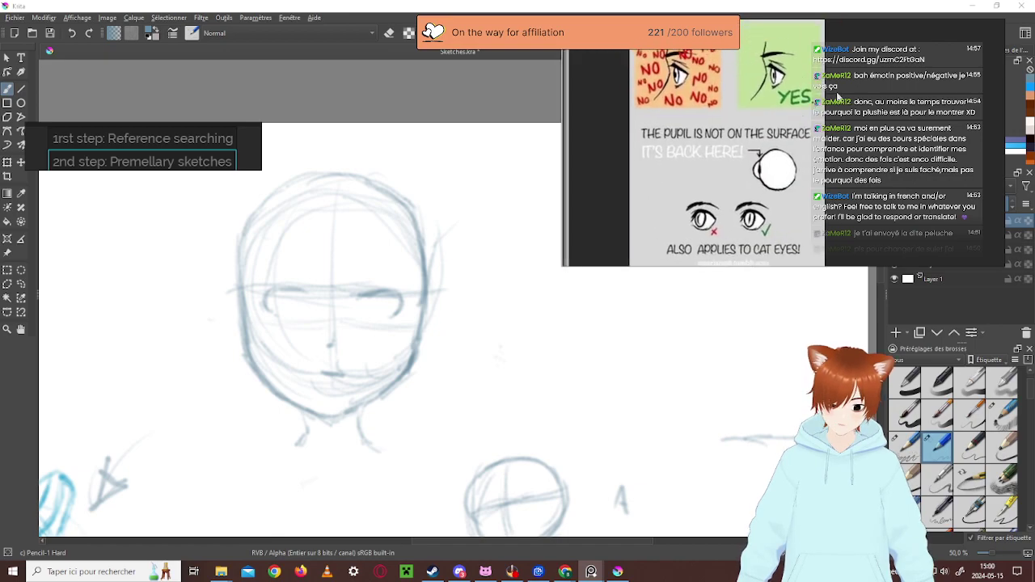
{"action": "scroll", "coordinate": [779, 95], "scroll_direction": "down", "scroll_amount": 8}
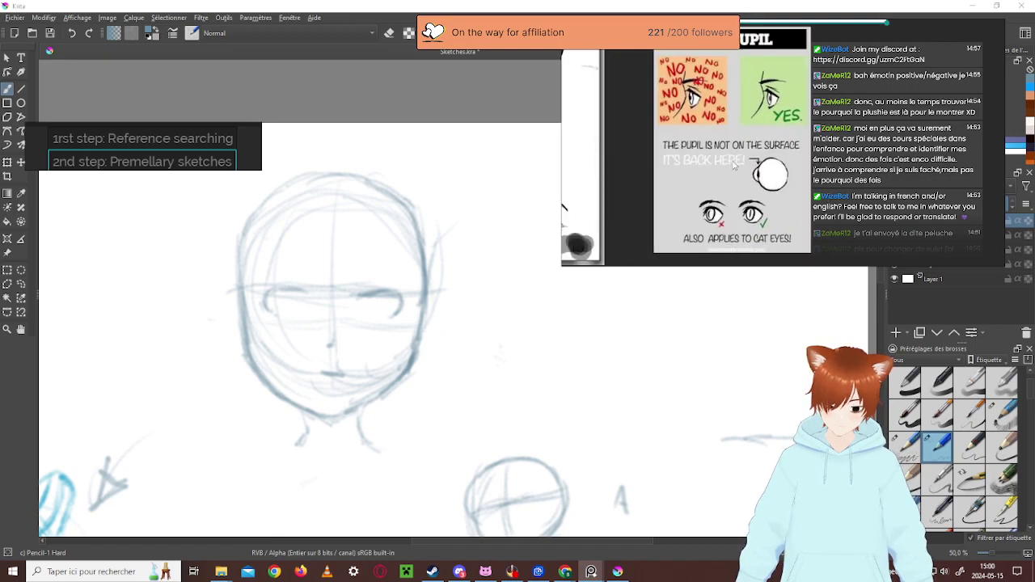
{"action": "scroll", "coordinate": [776, 122], "scroll_direction": "up", "scroll_amount": 1}
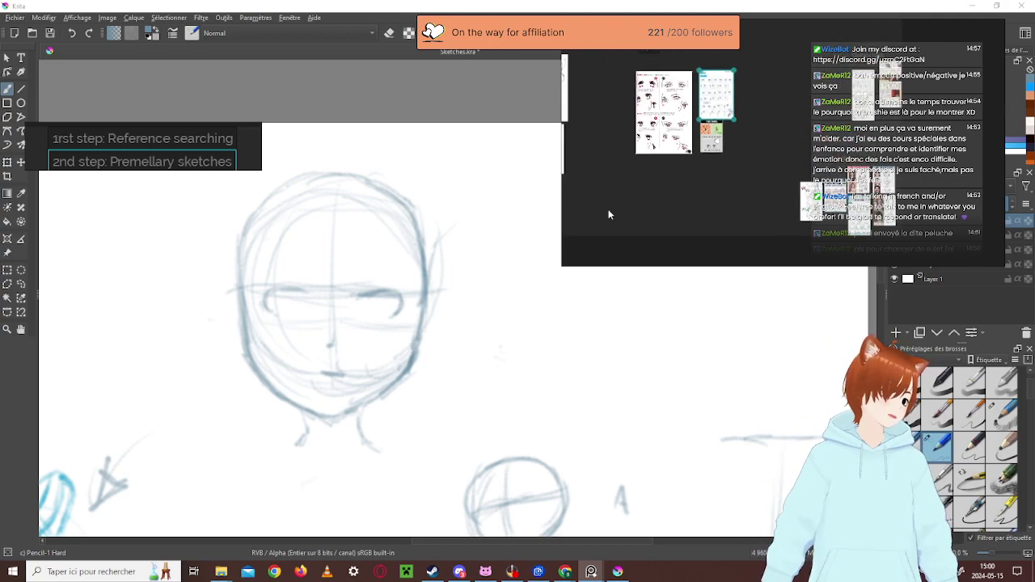
Reposition the head sketch in view, move the reference window lower over the canvas, and return to the Krita drawing
{"action": "left_click_drag", "start_coordinate": [569, 331], "coordinate": [479, 358]}
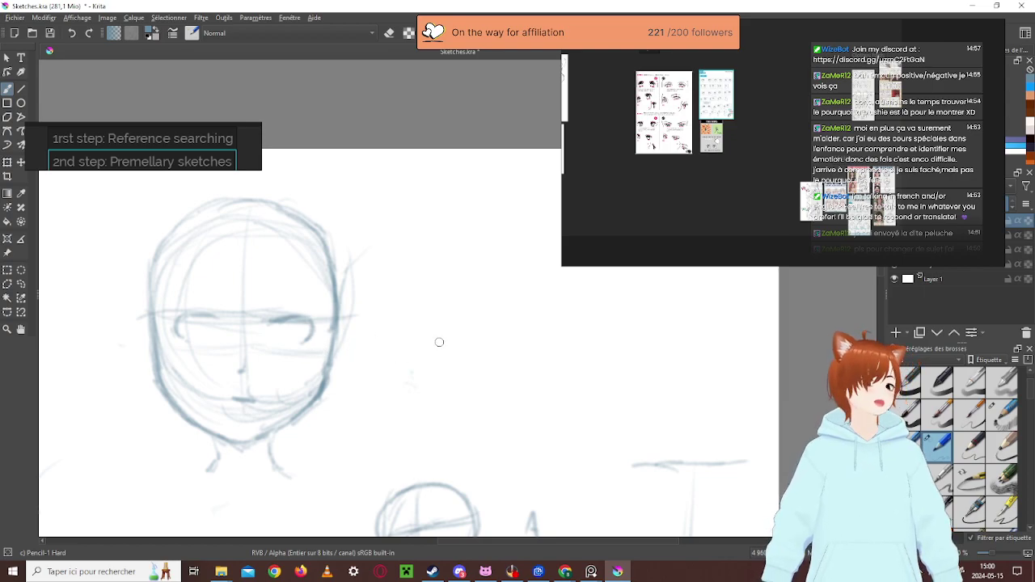
{"action": "left_click_drag", "start_coordinate": [583, 234], "coordinate": [544, 284]}
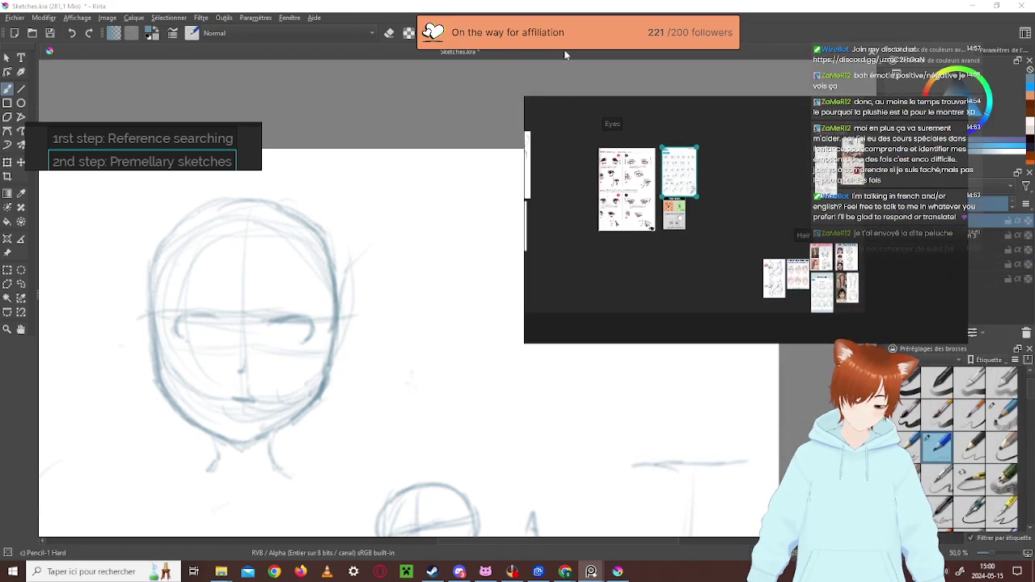
{"action": "key", "text": "alt+Tab"}
Place the vertical mirror axis along the centre line of the front-view face, with its handle just above the head
{"action": "left_click_drag", "start_coordinate": [378, 267], "coordinate": [332, 114]}
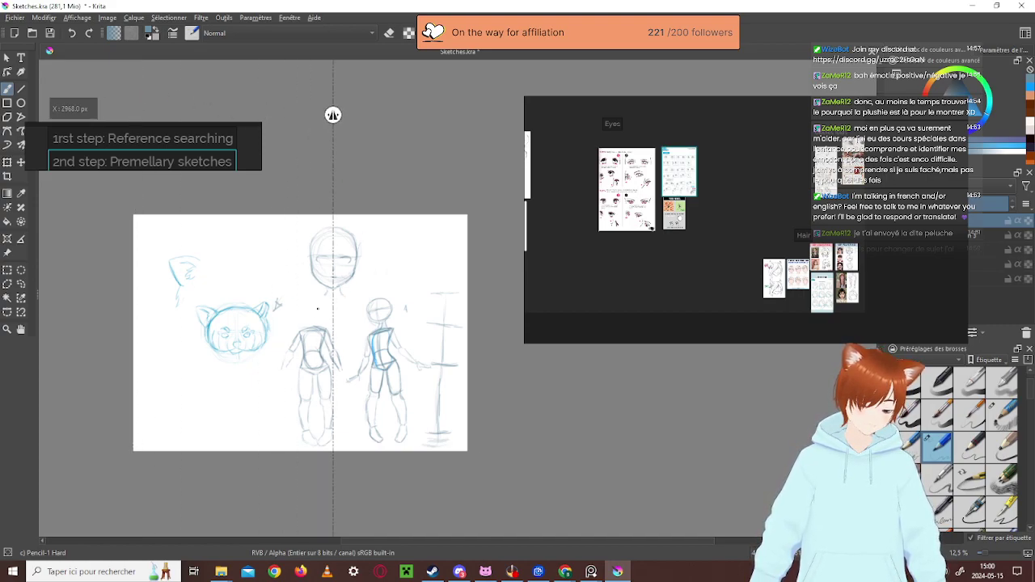
{"action": "scroll", "coordinate": [327, 286], "scroll_direction": "up", "scroll_amount": 5}
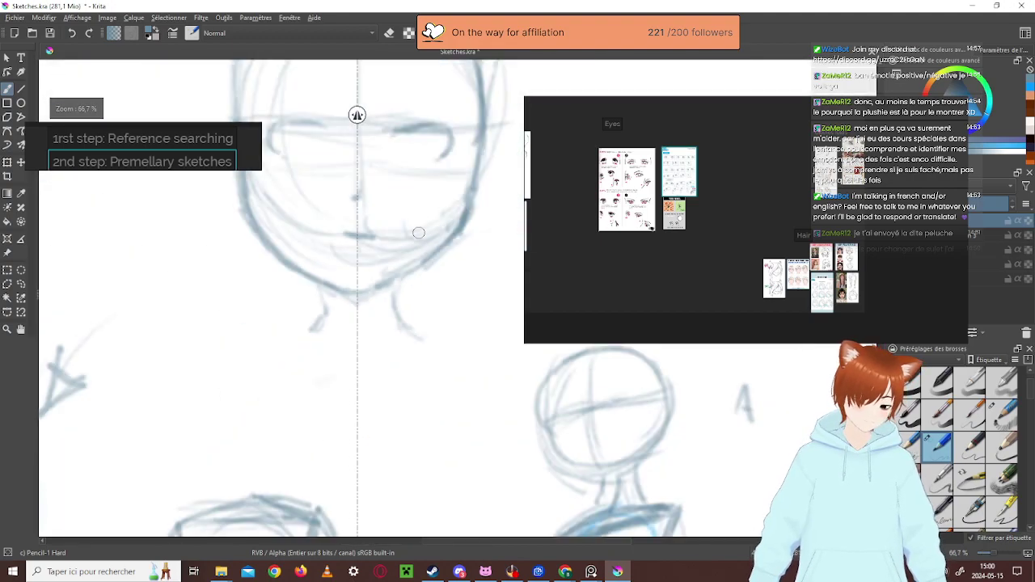
{"action": "scroll", "coordinate": [555, 240], "scroll_direction": "down", "scroll_amount": 3}
{"action": "scroll", "coordinate": [455, 262], "scroll_direction": "down", "scroll_amount": 3}
{"action": "scroll", "coordinate": [419, 125], "scroll_direction": "up", "scroll_amount": 2}
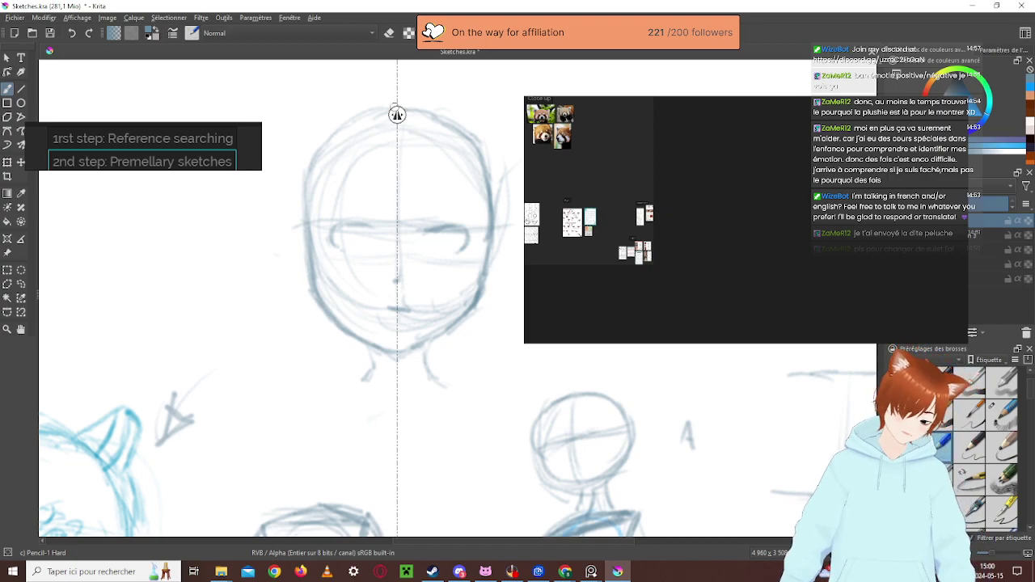
{"action": "left_click_drag", "start_coordinate": [398, 114], "coordinate": [399, 82]}
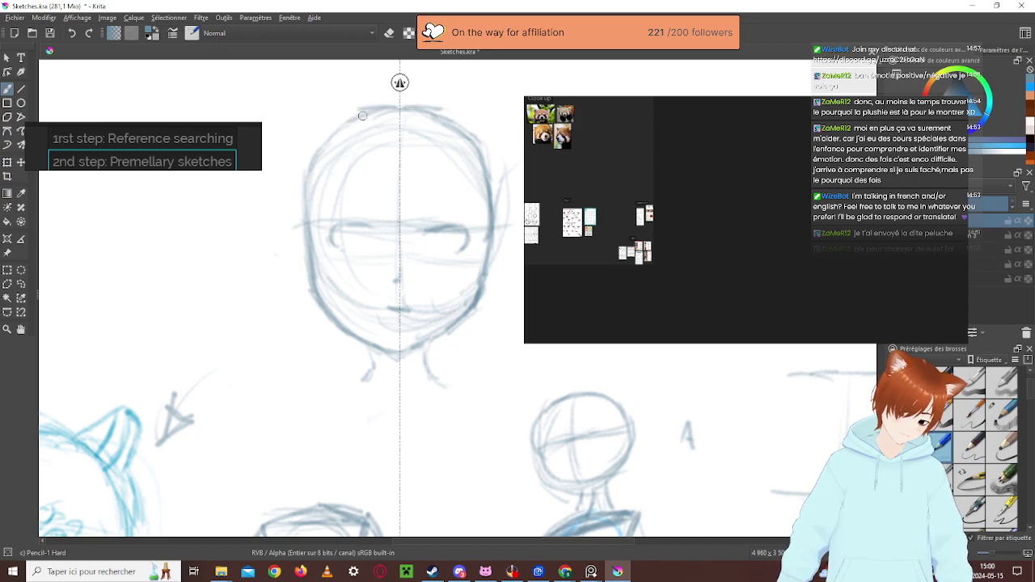
{"action": "right_click", "coordinate": [307, 183]}
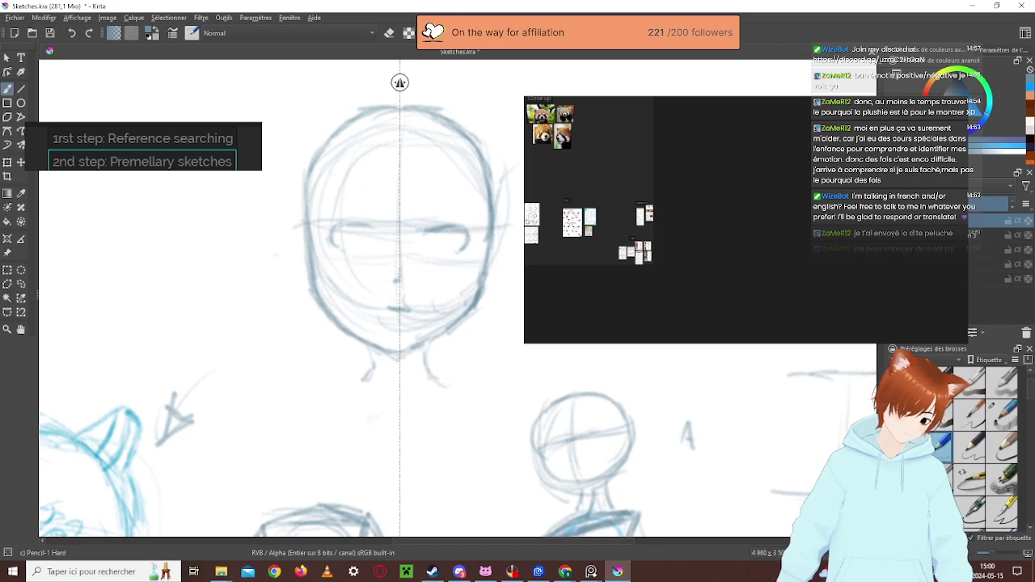
{"action": "double_click", "coordinate": [400, 82]}
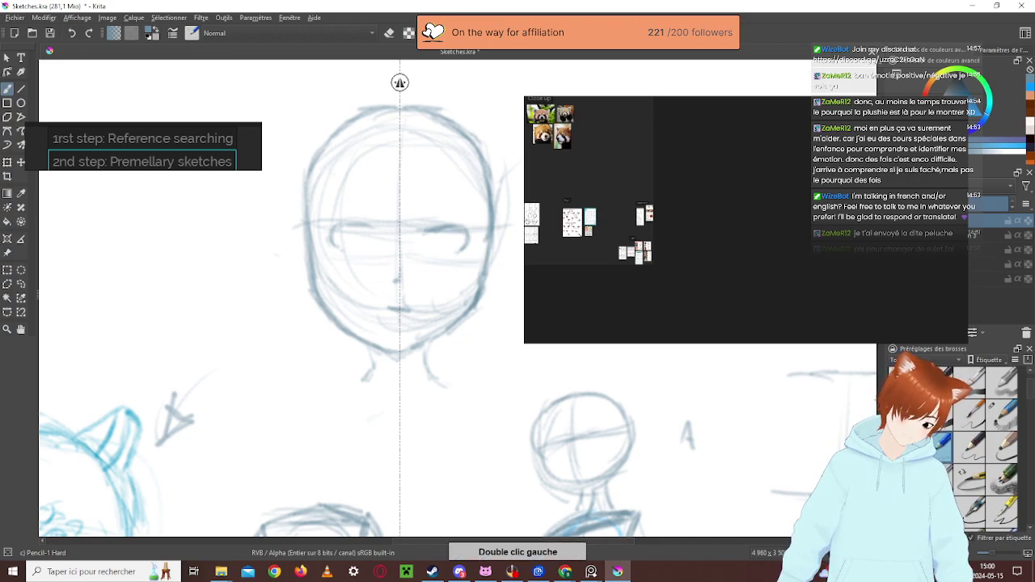
{"action": "right_click", "coordinate": [306, 194]}
{"action": "left_click", "coordinate": [390, 348]}
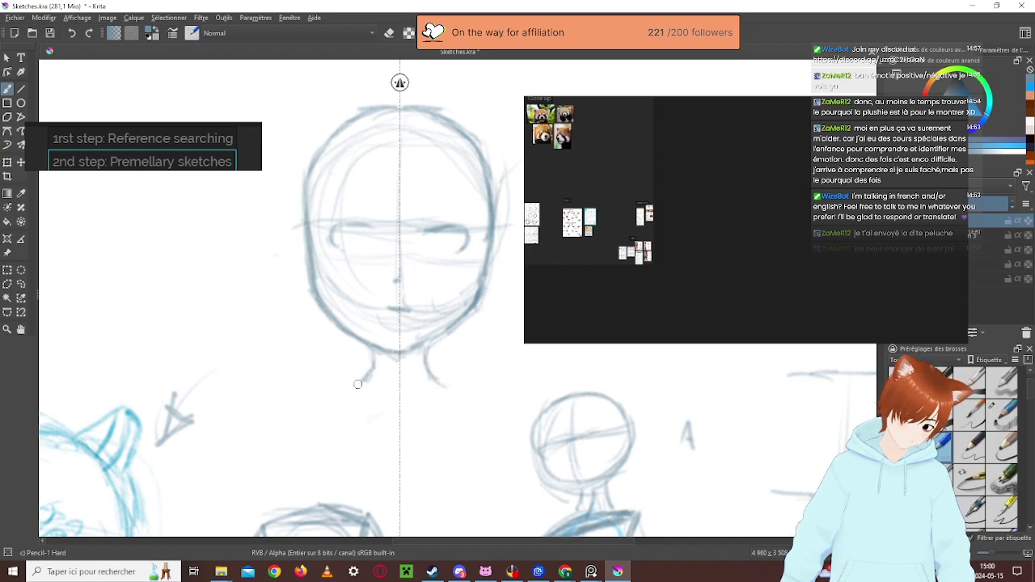
Reinforce the mouth and nose marks and the curved lid lines of both eyes with mirrored pencil strokes
{"action": "left_click_drag", "start_coordinate": [389, 310], "coordinate": [405, 308]}
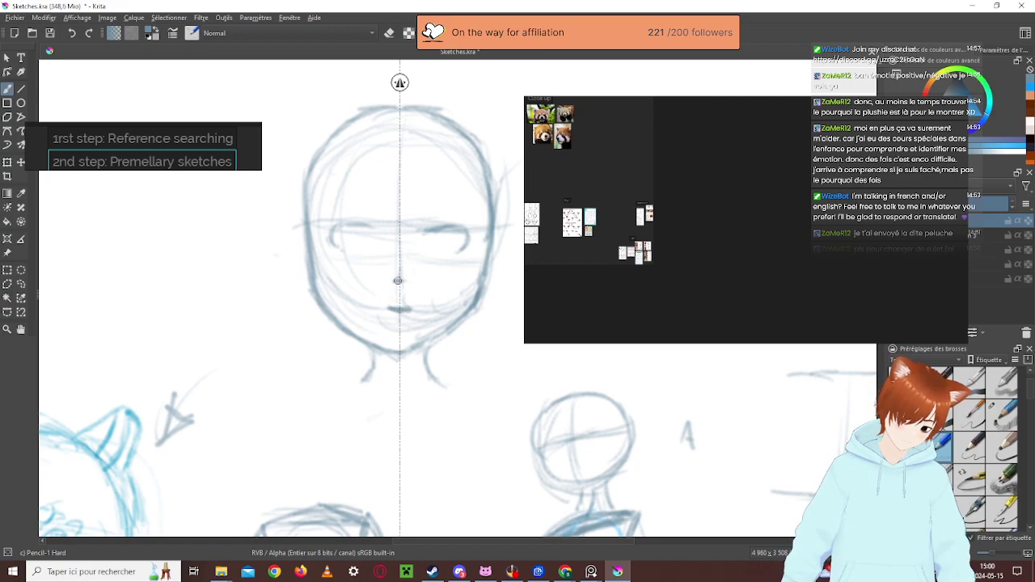
{"action": "mouse_move", "coordinate": [366, 225]}
{"action": "left_mouse_down"}
{"action": "mouse_move", "coordinate": [341, 235]}
{"action": "mouse_move", "coordinate": [335, 226]}
{"action": "mouse_move", "coordinate": [343, 254]}
{"action": "mouse_move", "coordinate": [340, 224]}
{"action": "mouse_move", "coordinate": [329, 237]}
{"action": "mouse_move", "coordinate": [344, 224]}
{"action": "mouse_move", "coordinate": [347, 249]}
{"action": "left_mouse_up"}
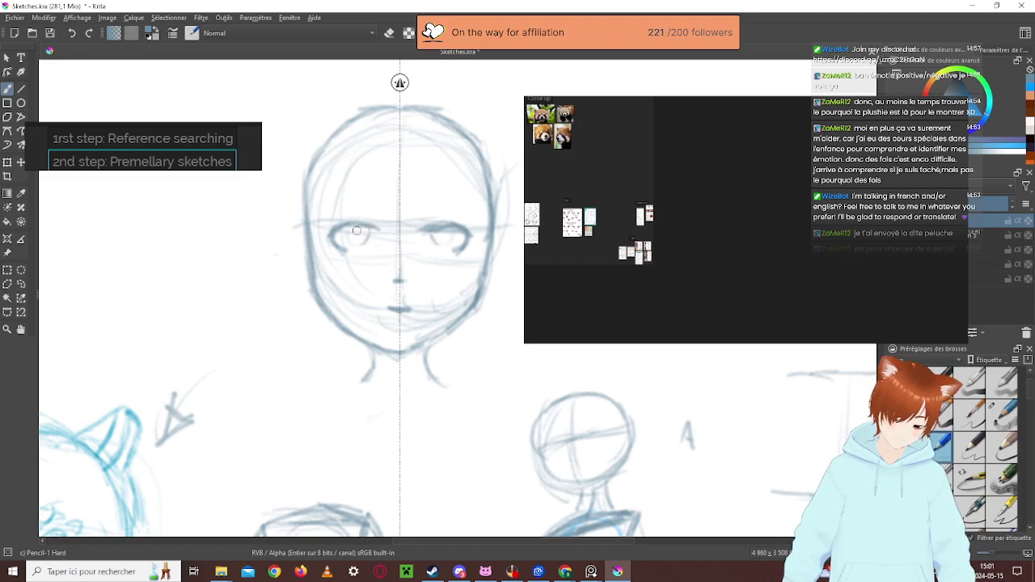
{"action": "left_click_drag", "start_coordinate": [350, 229], "coordinate": [356, 243]}
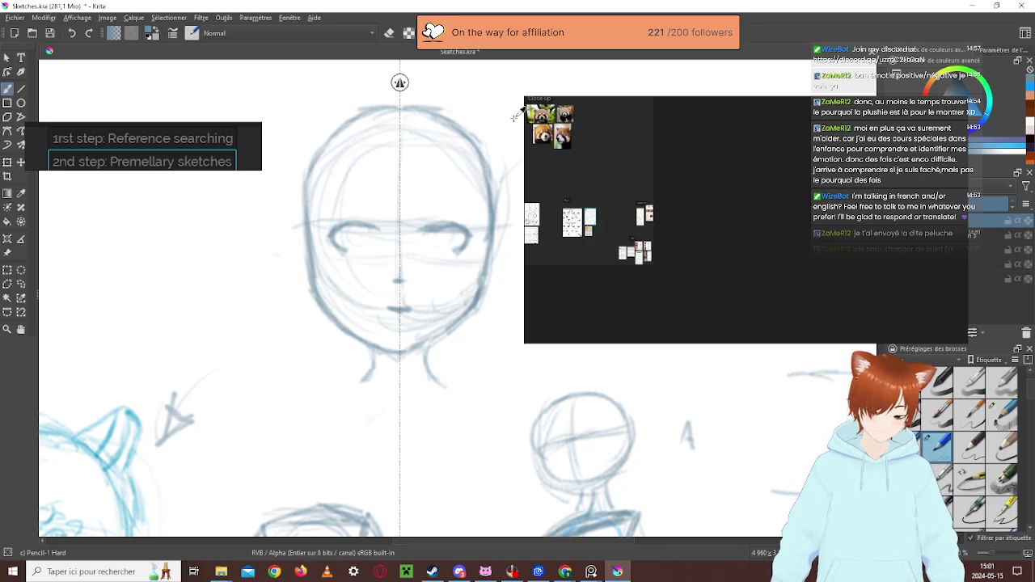
Erase the rough marks inside the eyes, draw round irises, and add short rounded eyebrows above both eyes
{"action": "left_click", "coordinate": [389, 32]}
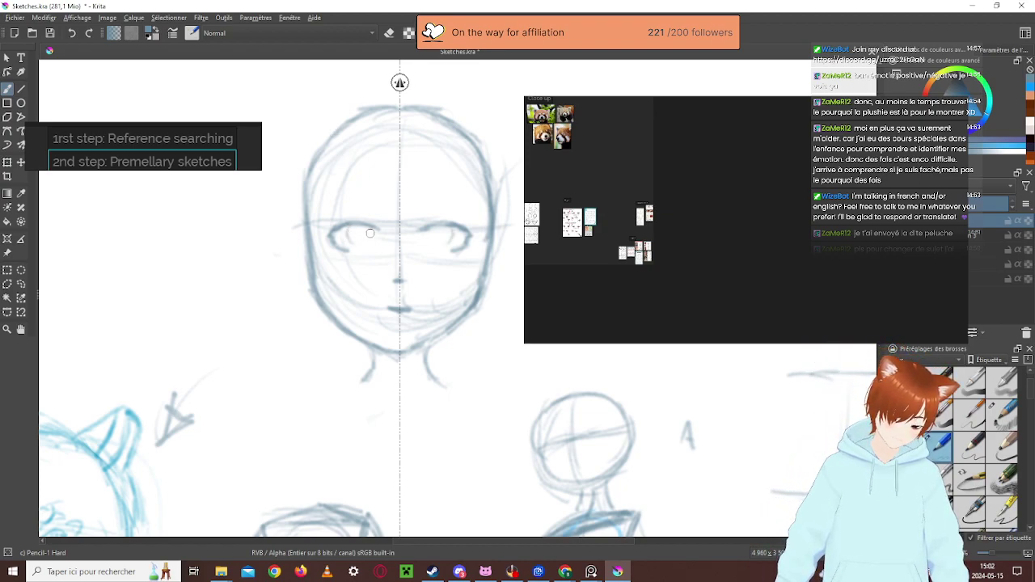
{"action": "left_click_drag", "start_coordinate": [364, 229], "coordinate": [358, 240]}
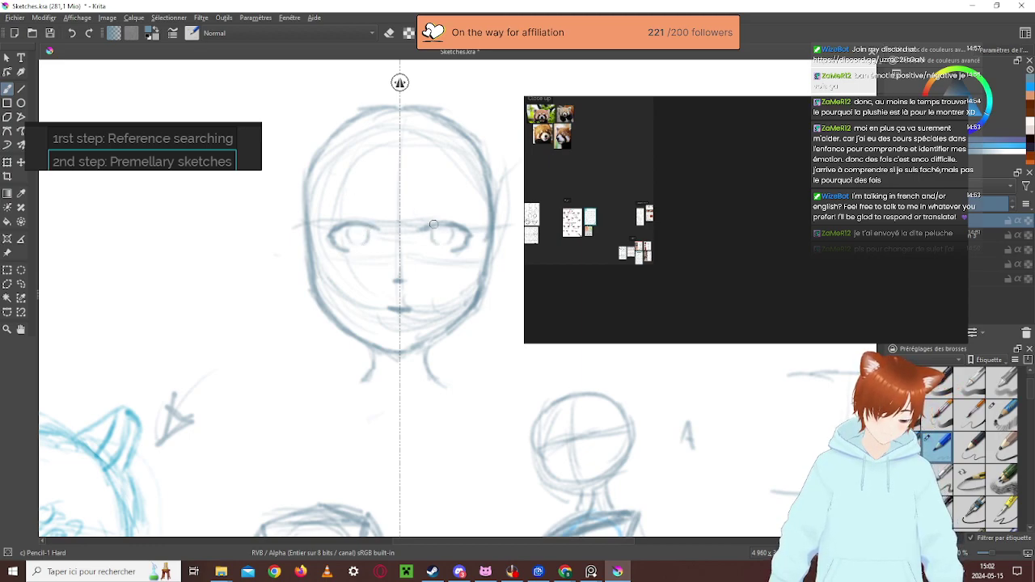
{"action": "mouse_move", "coordinate": [356, 195]}
{"action": "left_mouse_down"}
{"action": "mouse_move", "coordinate": [343, 201]}
{"action": "mouse_move", "coordinate": [368, 199]}
{"action": "left_mouse_up"}
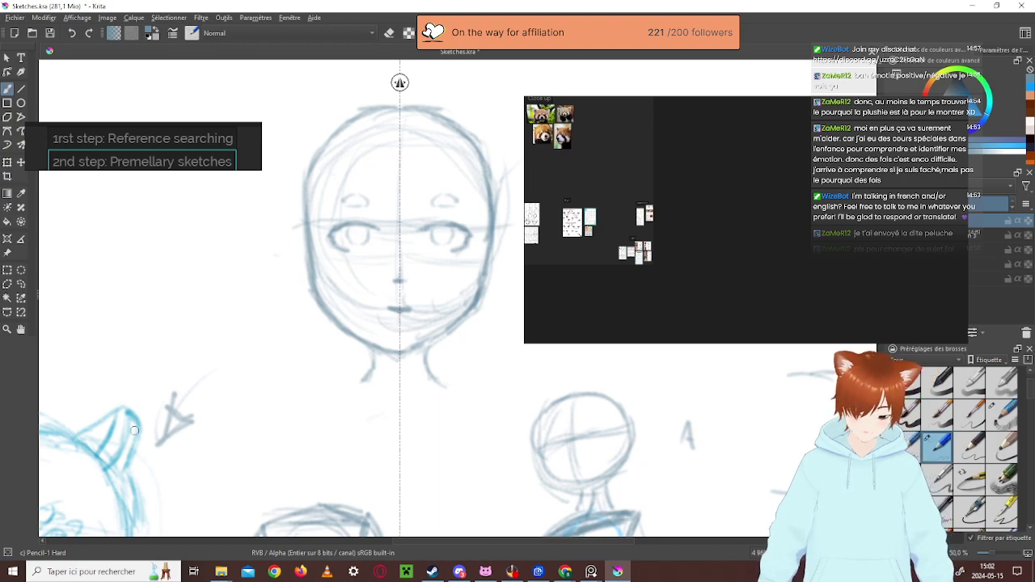
Frame the head-angle reference sheet beside the drawing and sketch a lower lip stroke beneath the mouth line
{"action": "scroll", "coordinate": [599, 225], "scroll_direction": "up", "scroll_amount": 10}
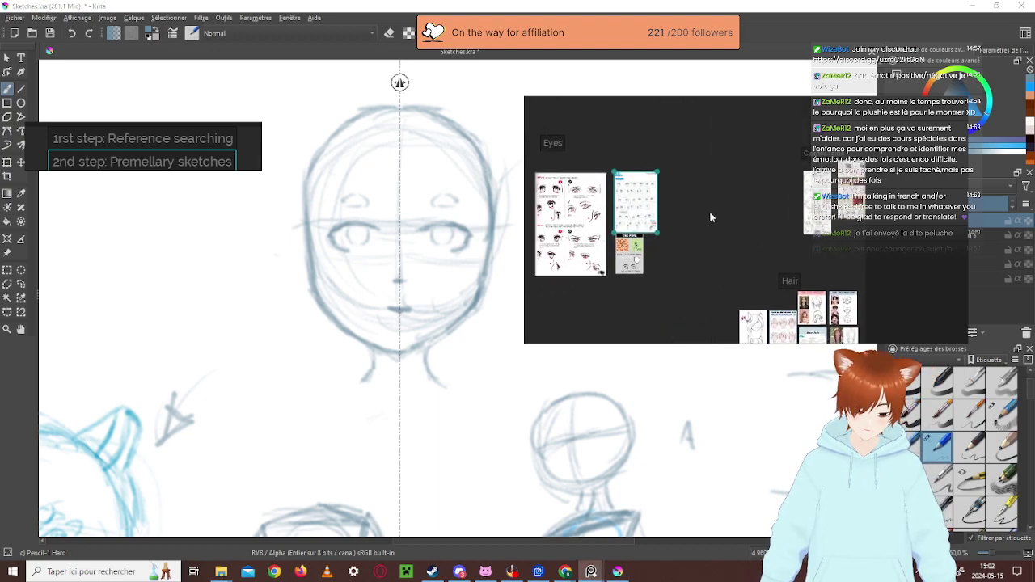
{"action": "scroll", "coordinate": [696, 203], "scroll_direction": "up", "scroll_amount": 5}
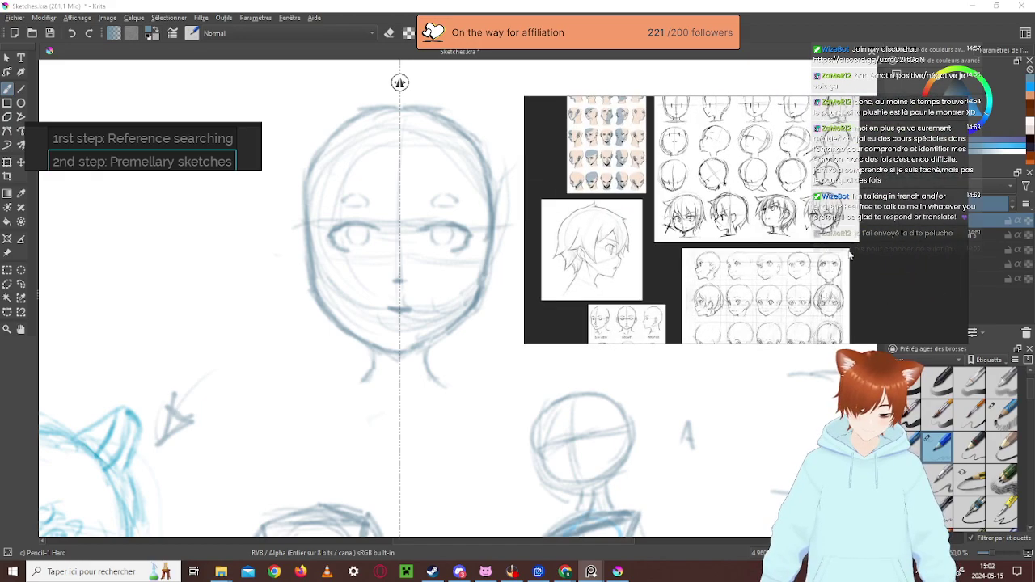
{"action": "scroll", "coordinate": [718, 162], "scroll_direction": "up", "scroll_amount": 3}
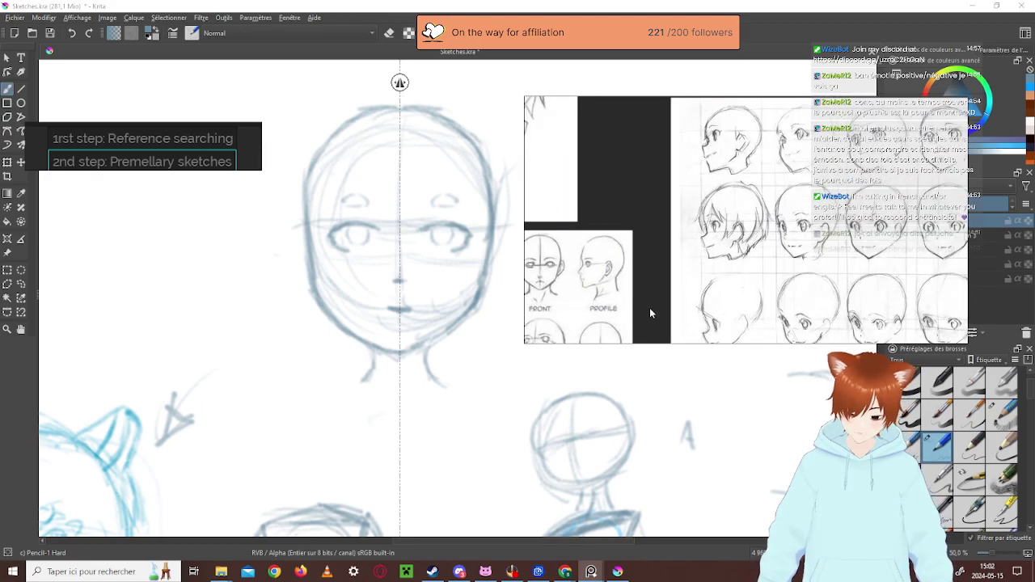
{"action": "scroll", "coordinate": [719, 162], "scroll_direction": "up", "scroll_amount": 4}
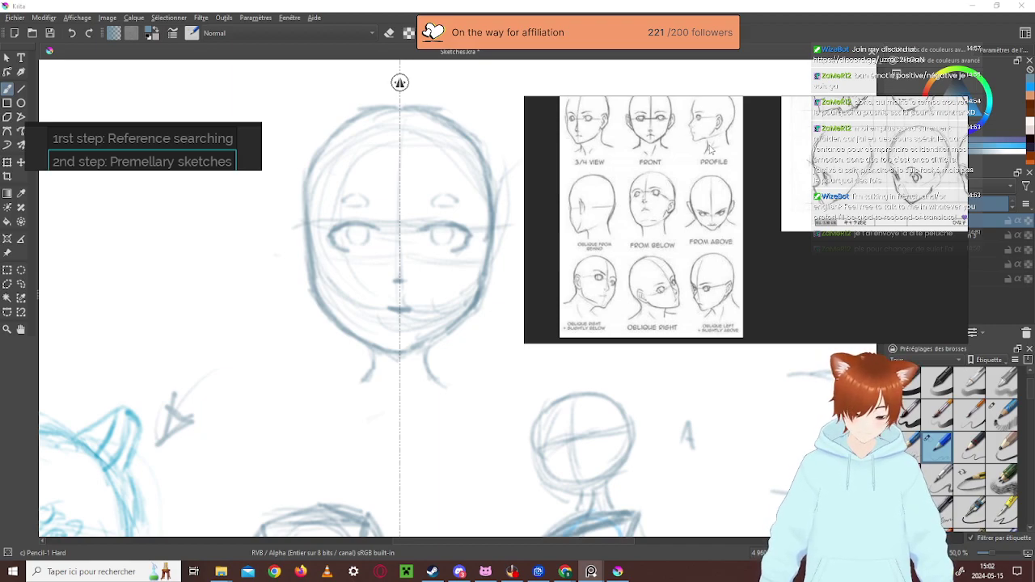
{"action": "left_click", "coordinate": [390, 314]}
{"action": "left_click_drag", "start_coordinate": [390, 314], "coordinate": [414, 316]}
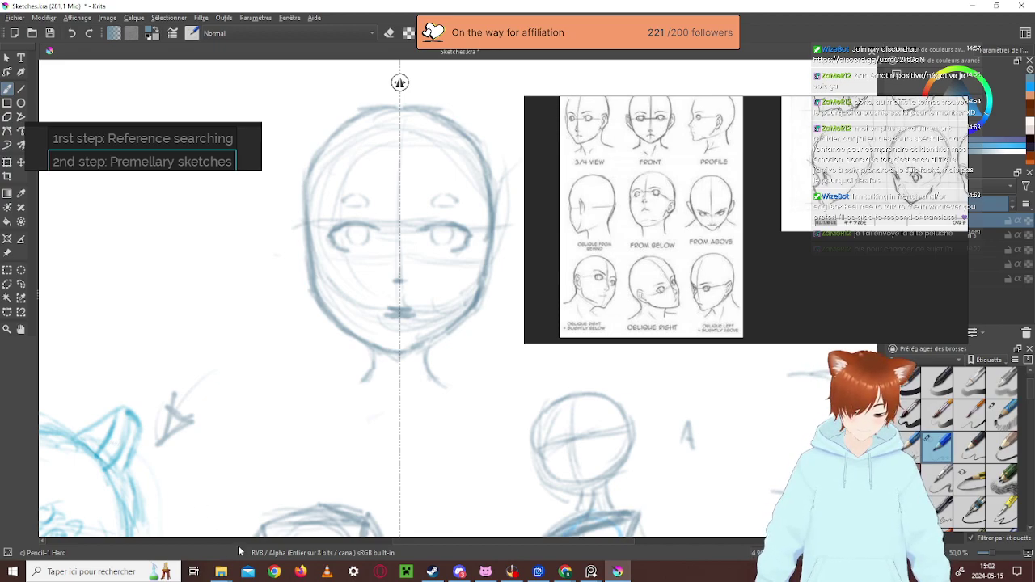
Redraw the jaw and chin slightly higher with mirrored strokes, then erase the old chin contour and lighten the neck lines
{"action": "mouse_move", "coordinate": [320, 296]}
{"action": "left_mouse_down"}
{"action": "mouse_move", "coordinate": [469, 330]}
{"action": "mouse_move", "coordinate": [375, 332]}
{"action": "mouse_move", "coordinate": [422, 349]}
{"action": "mouse_move", "coordinate": [356, 333]}
{"action": "mouse_move", "coordinate": [323, 294]}
{"action": "mouse_move", "coordinate": [473, 320]}
{"action": "left_mouse_up"}
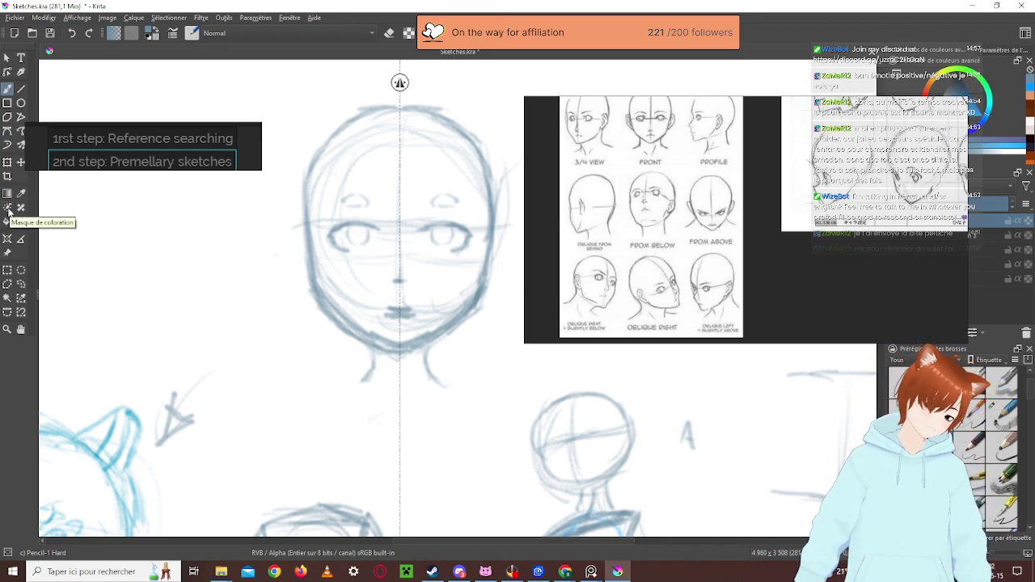
{"action": "left_click", "coordinate": [389, 33]}
{"action": "mouse_move", "coordinate": [362, 345]}
{"action": "left_mouse_down"}
{"action": "mouse_move", "coordinate": [477, 324]}
{"action": "mouse_move", "coordinate": [321, 302]}
{"action": "mouse_move", "coordinate": [376, 357]}
{"action": "mouse_move", "coordinate": [369, 375]}
{"action": "mouse_move", "coordinate": [407, 365]}
{"action": "left_mouse_up"}
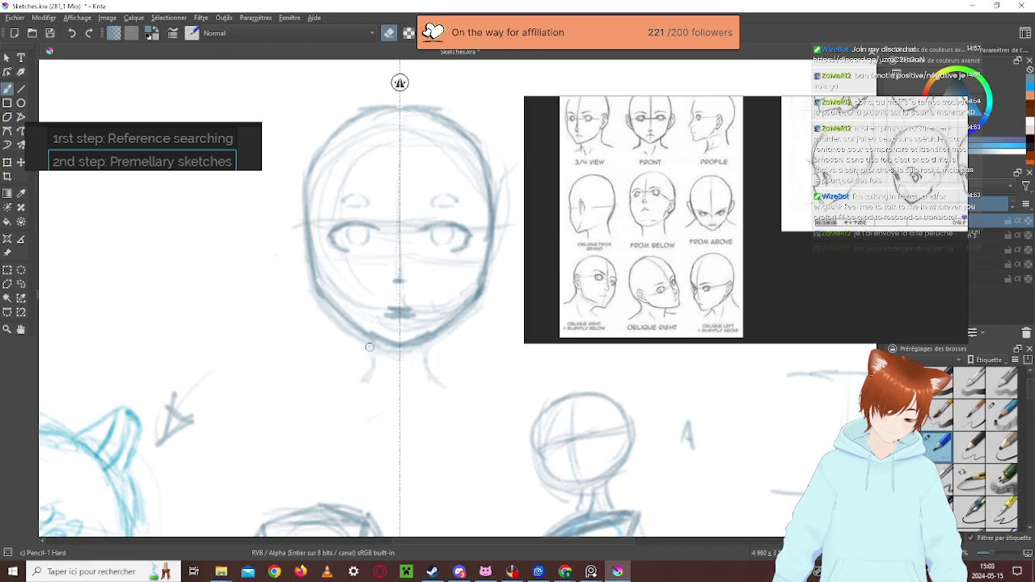
{"action": "double_click", "coordinate": [367, 381]}
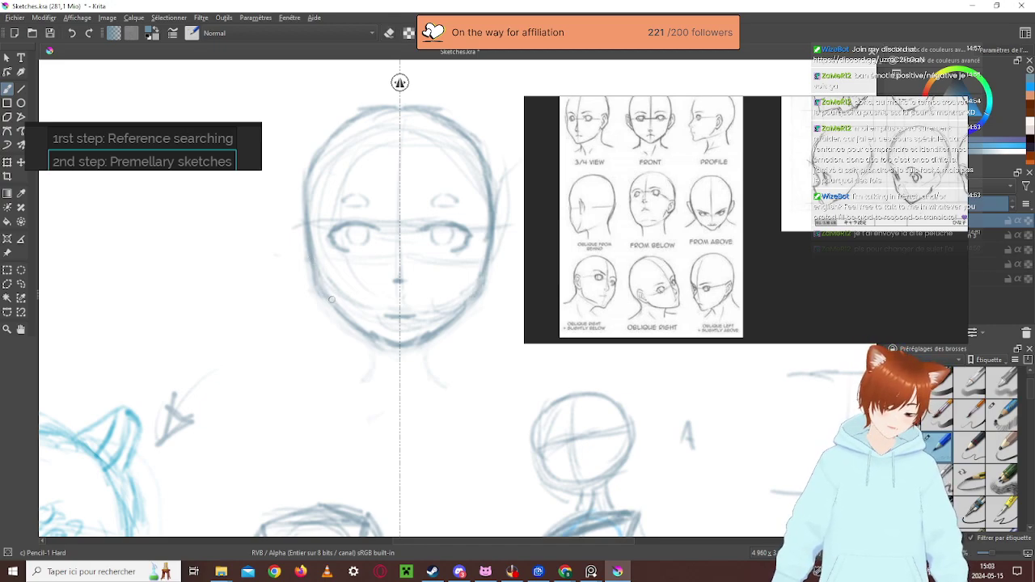
Strengthen the cheek and side outlines of the face symmetrically and erase the mouth marks
{"action": "mouse_move", "coordinate": [477, 279]}
{"action": "left_mouse_down"}
{"action": "mouse_move", "coordinate": [469, 300]}
{"action": "mouse_move", "coordinate": [482, 266]}
{"action": "mouse_move", "coordinate": [478, 179]}
{"action": "left_mouse_up"}
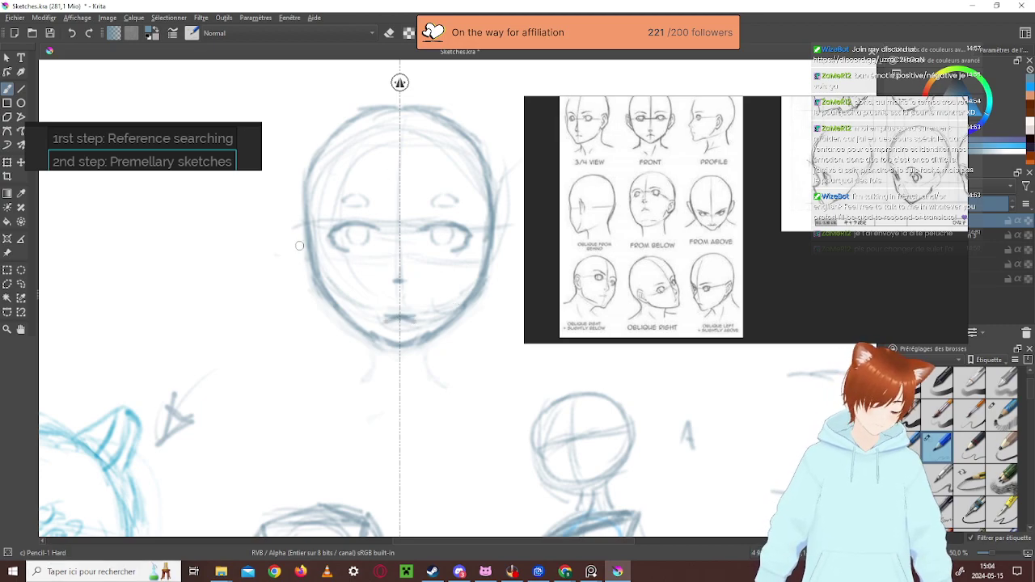
{"action": "left_click", "coordinate": [261, 212], "text": "ctrl"}
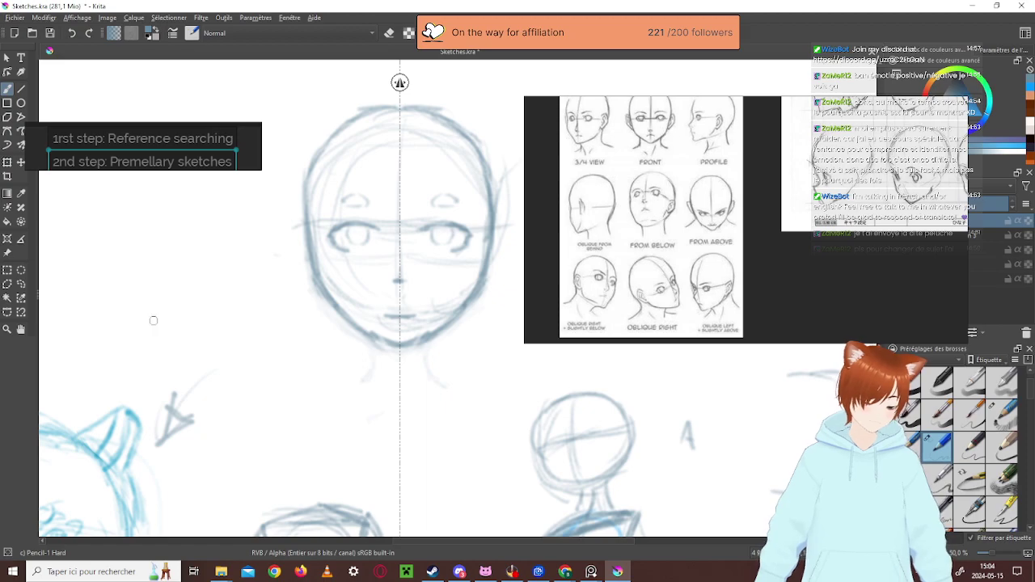
{"action": "left_click", "coordinate": [389, 32]}
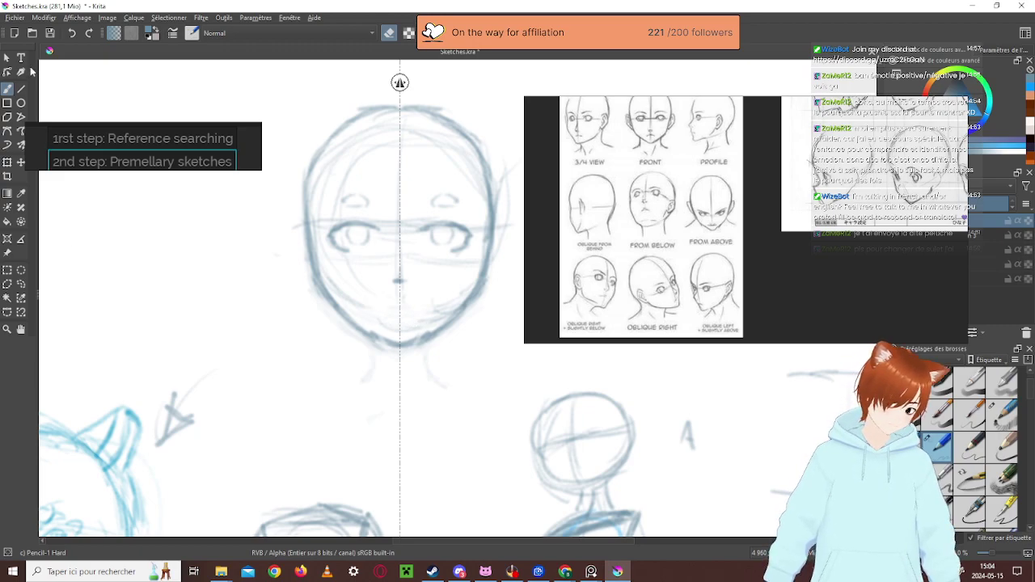
Redraw a short, downturned mouth line below the nose and darken the tip of the nose
{"action": "left_click", "coordinate": [390, 33]}
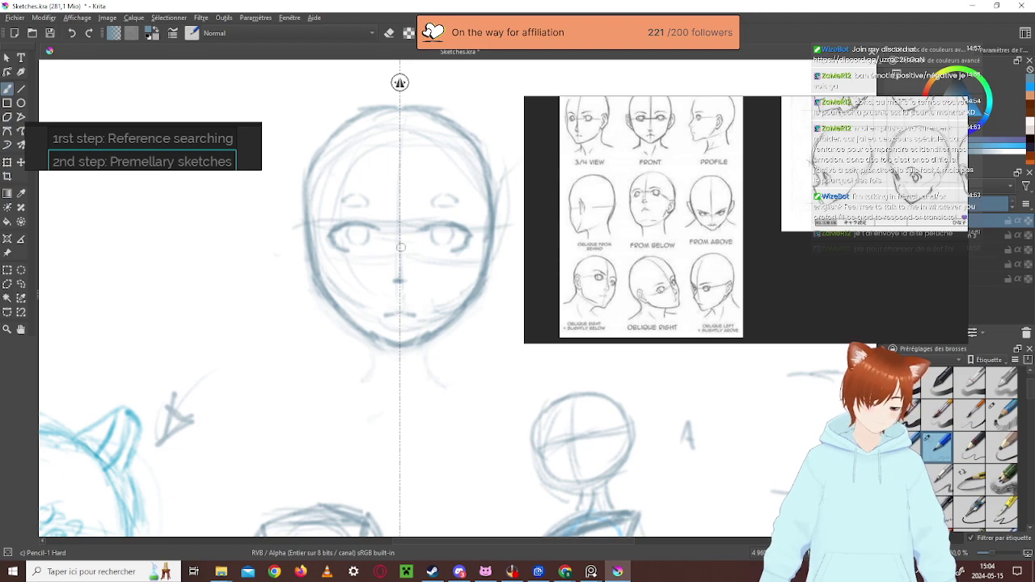
{"action": "left_click_drag", "start_coordinate": [396, 283], "coordinate": [399, 284]}
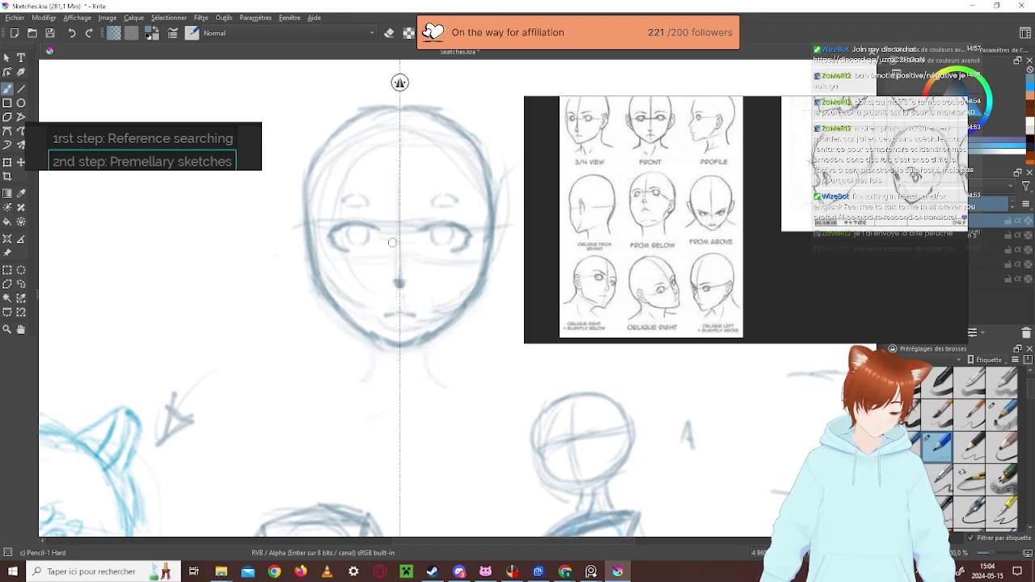
{"action": "left_click", "coordinate": [397, 283]}
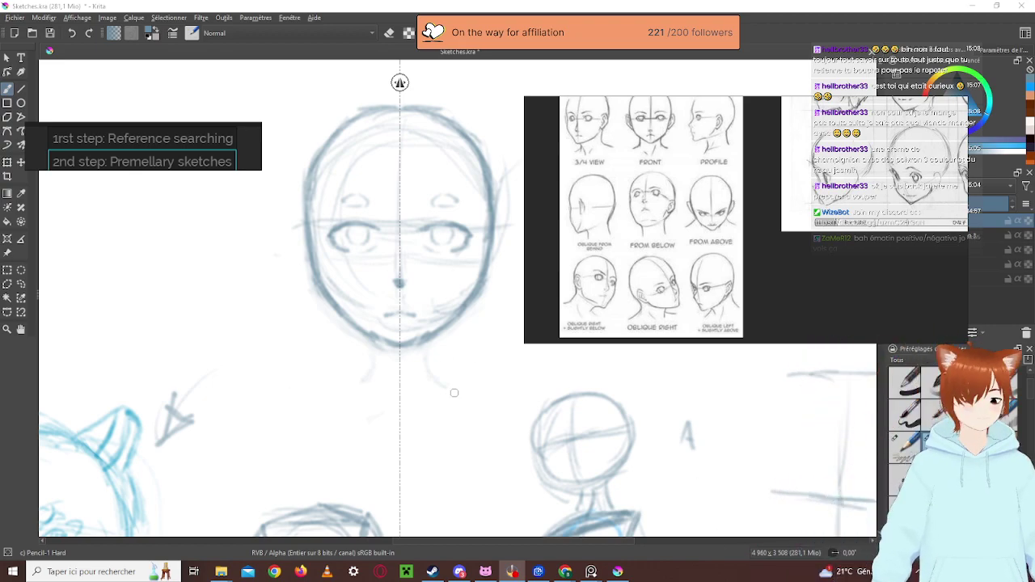
Bring the hairstyle and animal-ear references into view on the reference board and move the board closer to the head sketch
{"action": "scroll", "coordinate": [786, 205], "scroll_direction": "down", "scroll_amount": 3}
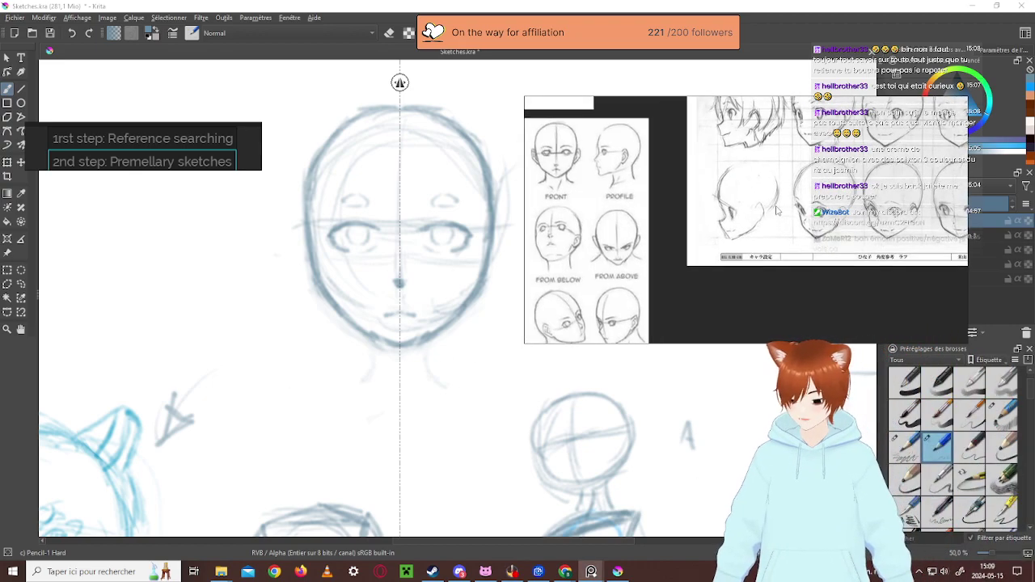
{"action": "scroll", "coordinate": [786, 205], "scroll_direction": "down", "scroll_amount": 5}
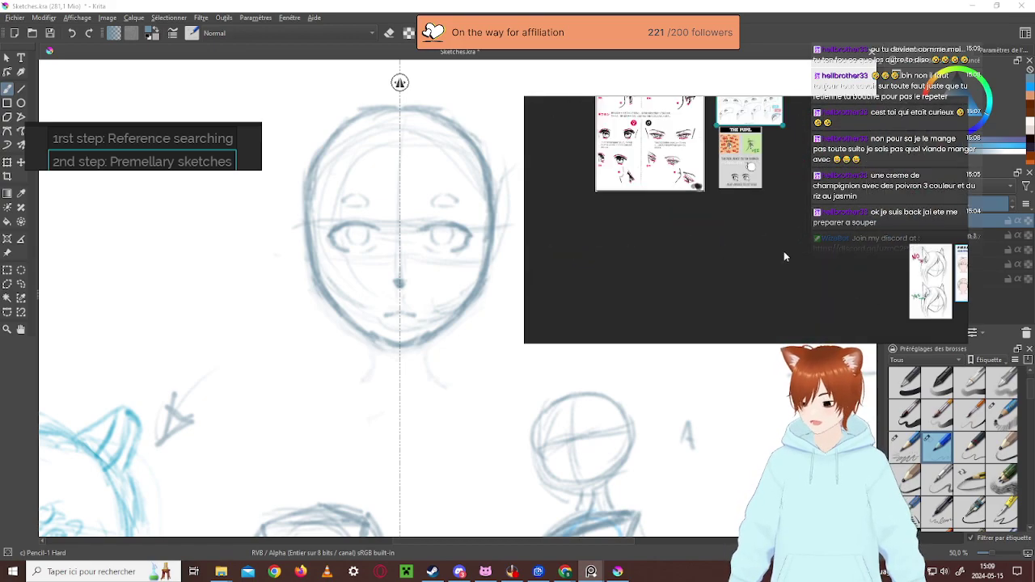
{"action": "scroll", "coordinate": [586, 171], "scroll_direction": "up", "scroll_amount": 5}
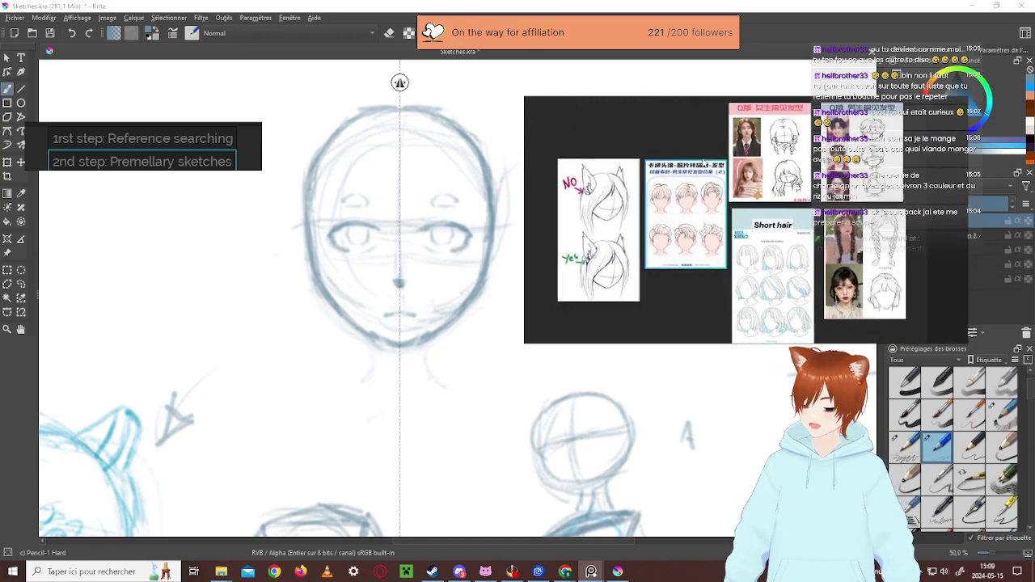
{"action": "left_click_drag", "start_coordinate": [701, 109], "coordinate": [614, 47]}
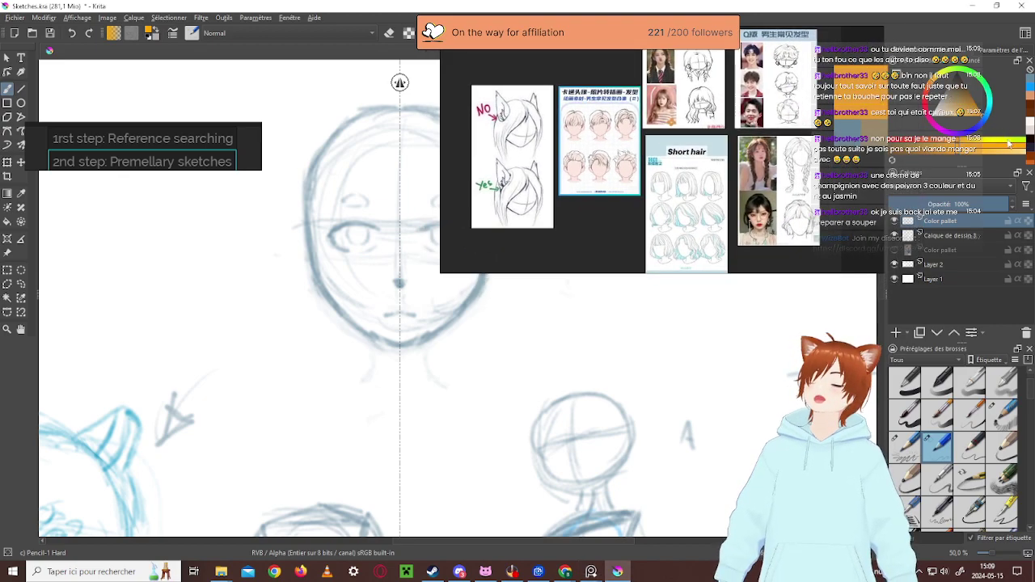
Set the brush colour to purple and add a new paint layer above the Color pallet layer
{"action": "left_click", "coordinate": [975, 77]}
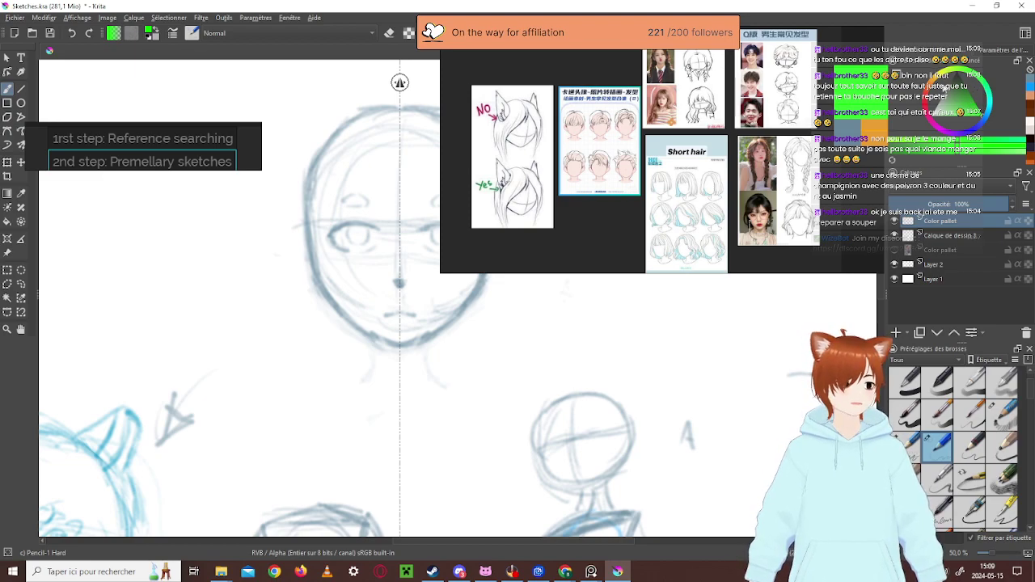
{"action": "left_click", "coordinate": [954, 138]}
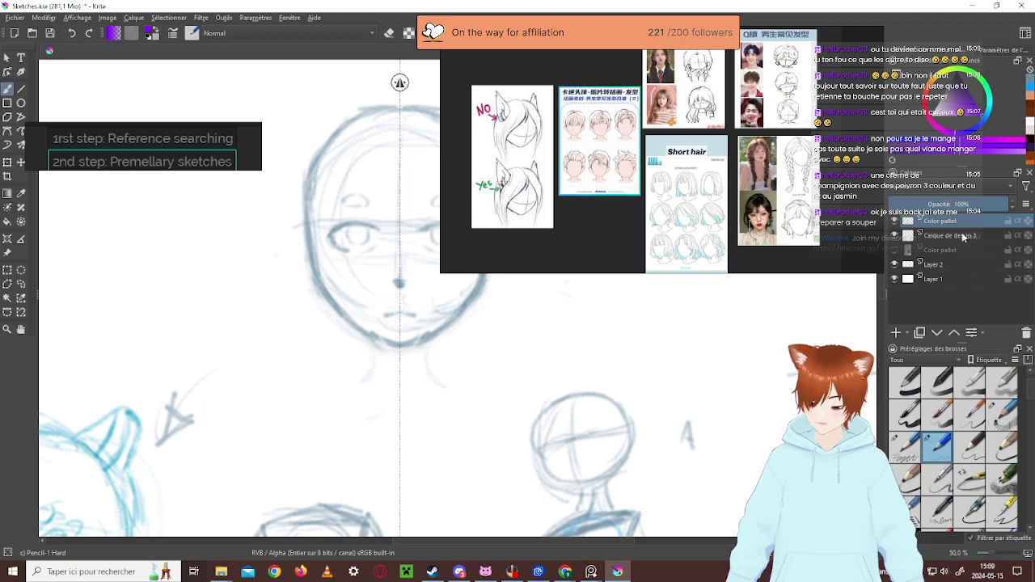
{"action": "left_click", "coordinate": [895, 333]}
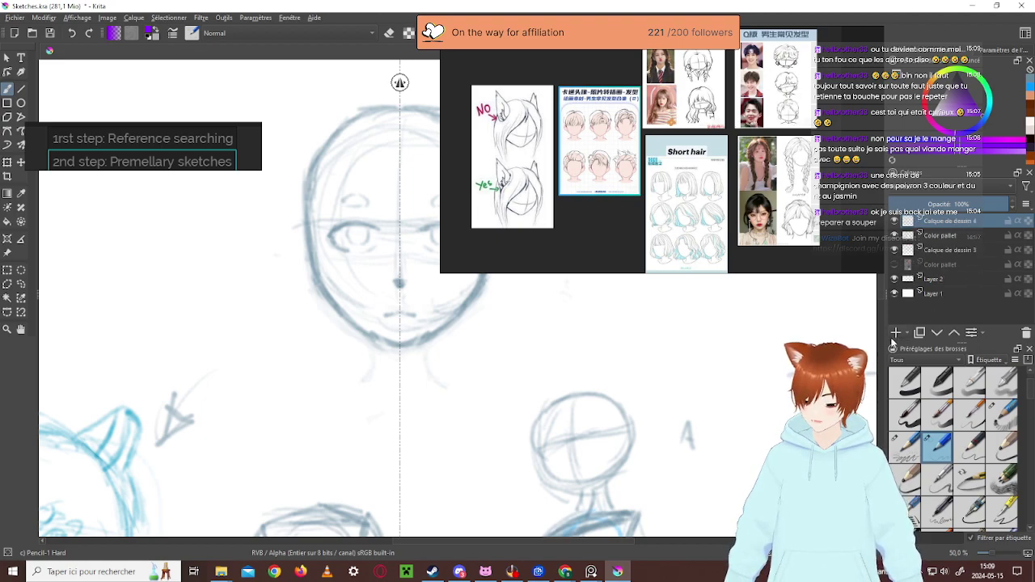
Toggle the visibility of the Color pallet layers to check their contents, and hide the Calque de dessin 3 layer
{"action": "left_click", "coordinate": [895, 235]}
{"action": "left_click", "coordinate": [894, 235]}
{"action": "scroll", "coordinate": [822, 296], "scroll_direction": "down", "scroll_amount": 10}
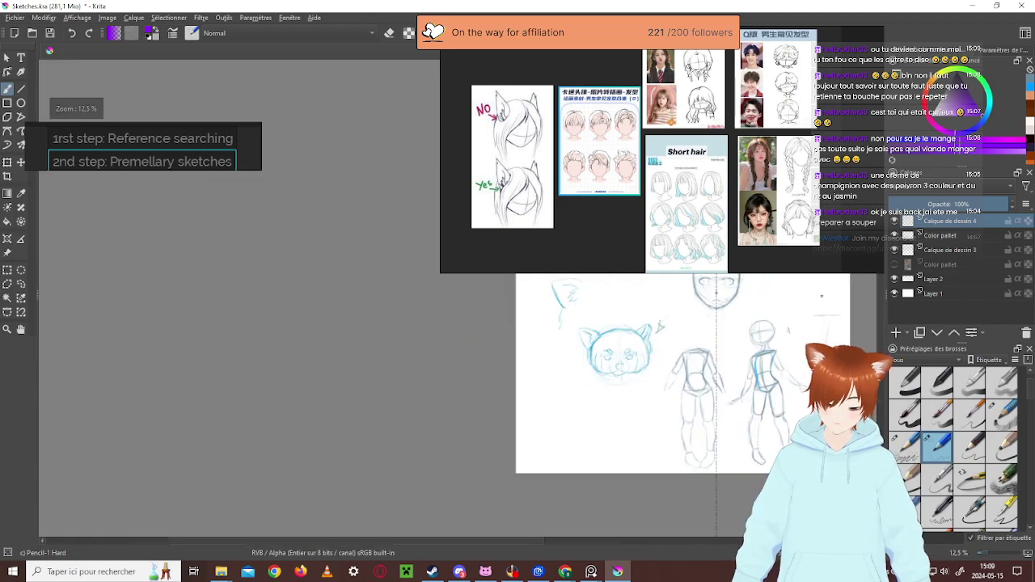
{"action": "scroll", "coordinate": [822, 296], "scroll_direction": "up", "scroll_amount": 1}
{"action": "left_click", "coordinate": [894, 250]}
{"action": "left_click", "coordinate": [894, 250]}
{"action": "left_click", "coordinate": [894, 265]}
{"action": "left_click", "coordinate": [895, 264]}
{"action": "left_click", "coordinate": [895, 264]}
{"action": "left_click", "coordinate": [894, 265]}
{"action": "left_click", "coordinate": [895, 250]}
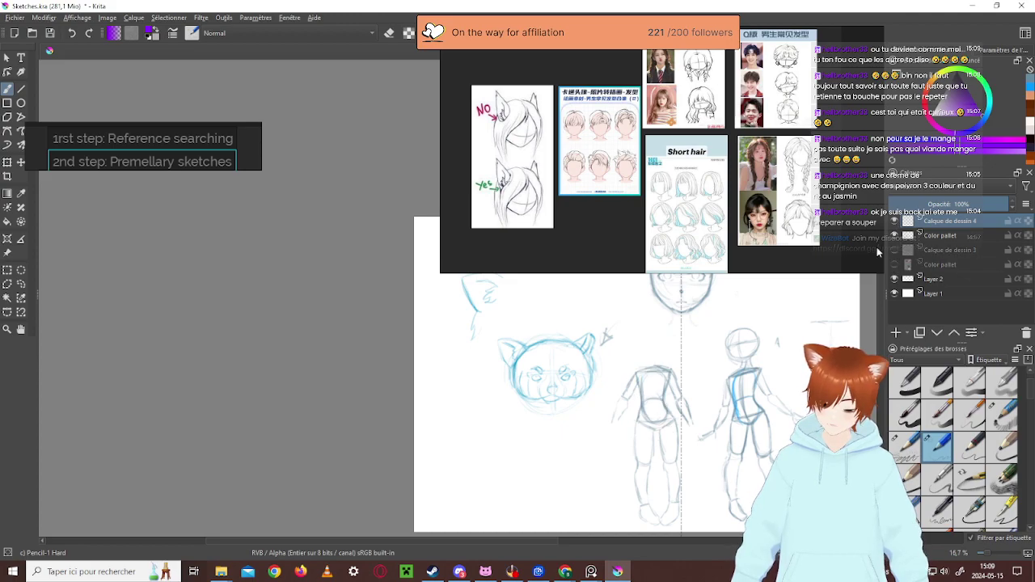
Frame the head sketch with free canvas above it, beside the hairstyle references
{"action": "scroll", "coordinate": [797, 307], "scroll_direction": "up", "scroll_amount": 2}
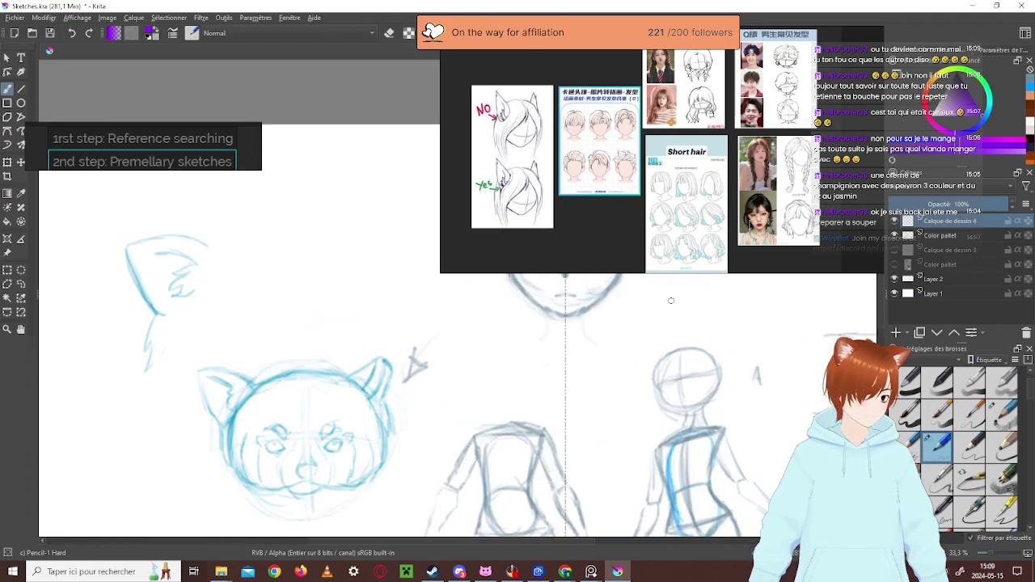
{"action": "left_click_drag", "start_coordinate": [671, 300], "coordinate": [629, 455]}
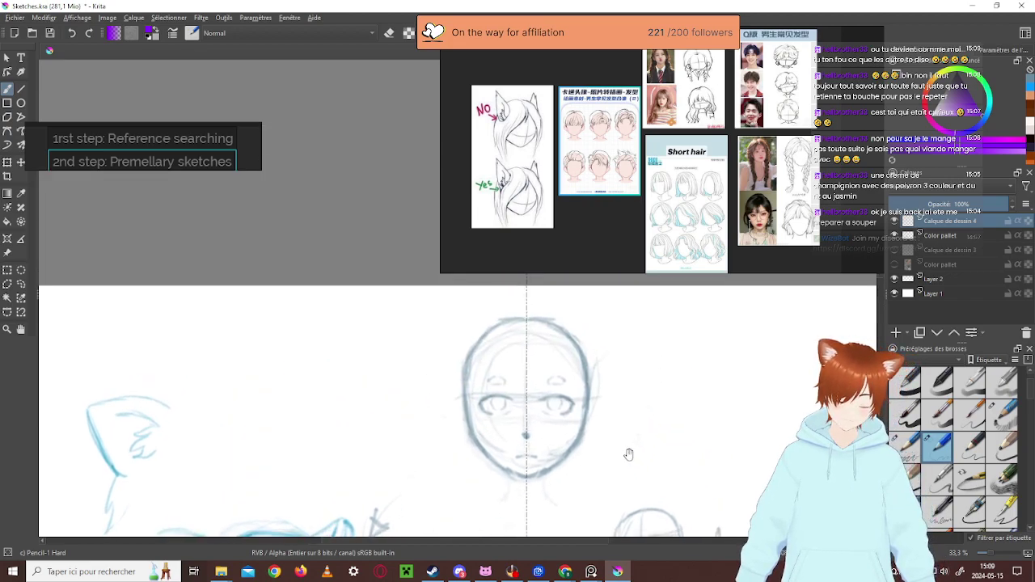
{"action": "scroll", "coordinate": [621, 444], "scroll_direction": "down", "scroll_amount": 1}
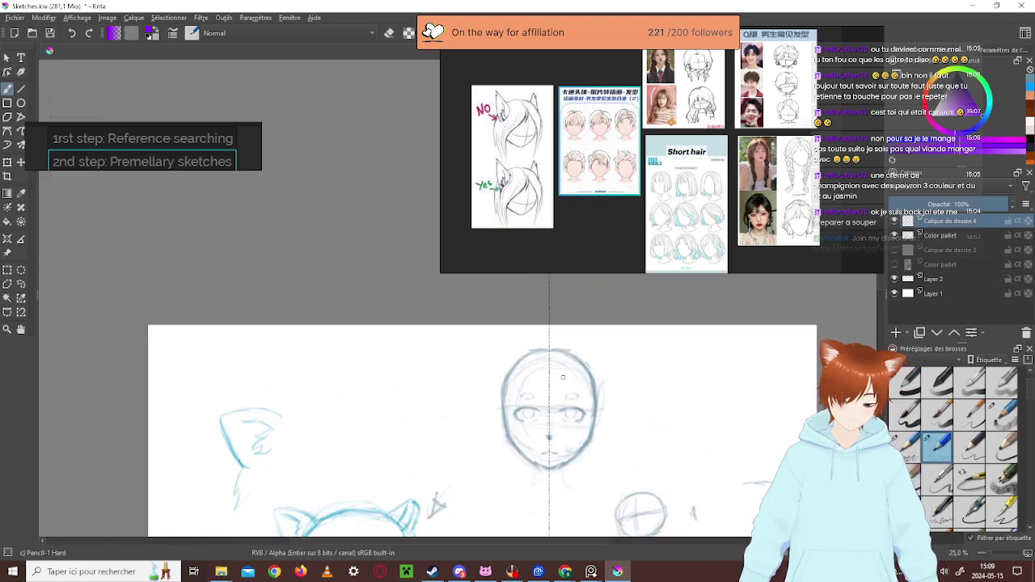
{"action": "scroll", "coordinate": [568, 390], "scroll_direction": "up", "scroll_amount": 3}
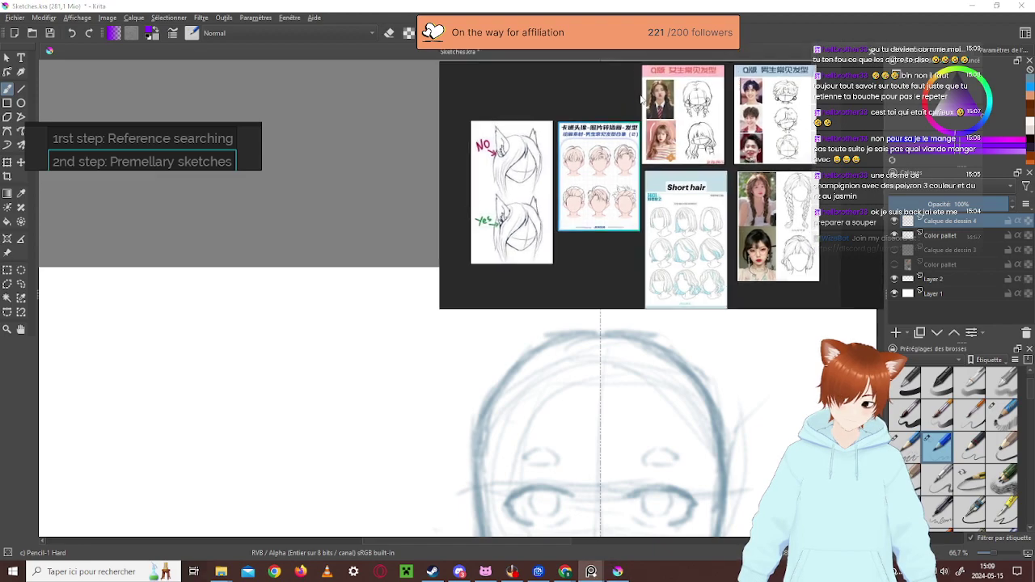
{"action": "scroll", "coordinate": [602, 310], "scroll_direction": "down", "scroll_amount": 1}
{"action": "left_click_drag", "start_coordinate": [679, 352], "coordinate": [462, 342]}
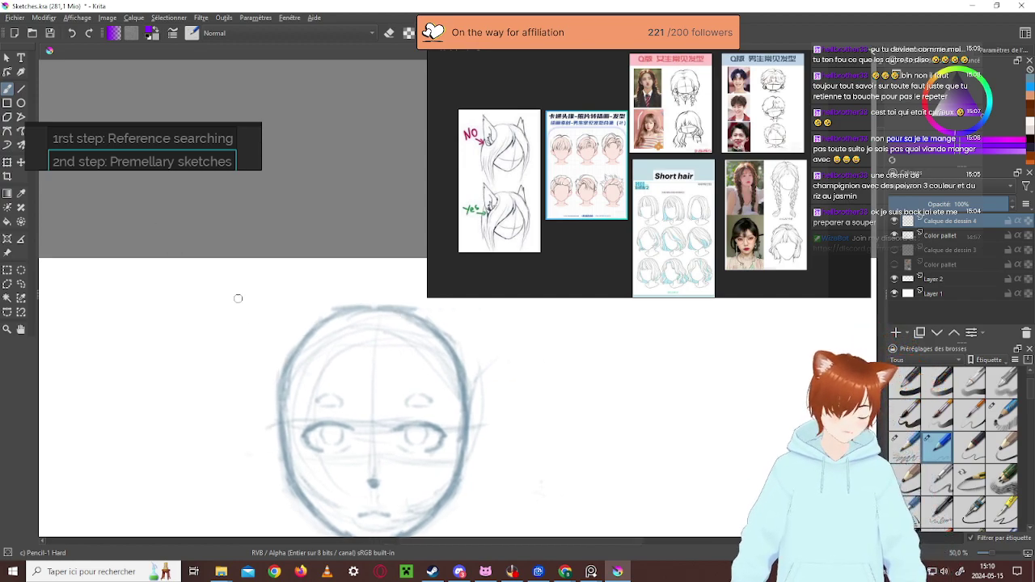
{"action": "left_click_drag", "start_coordinate": [252, 277], "coordinate": [307, 296]}
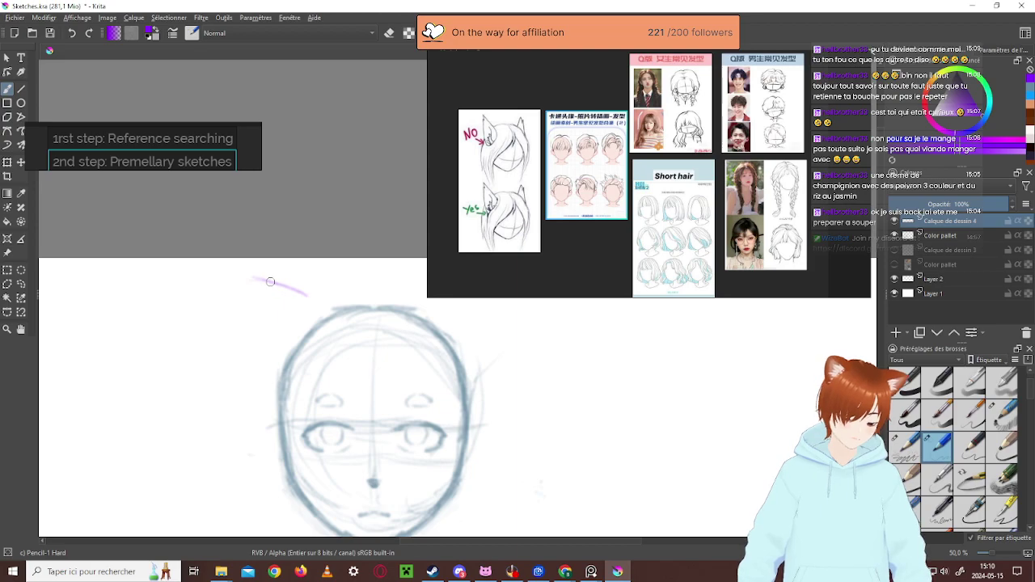
{"action": "left_click_drag", "start_coordinate": [242, 286], "coordinate": [267, 280]}
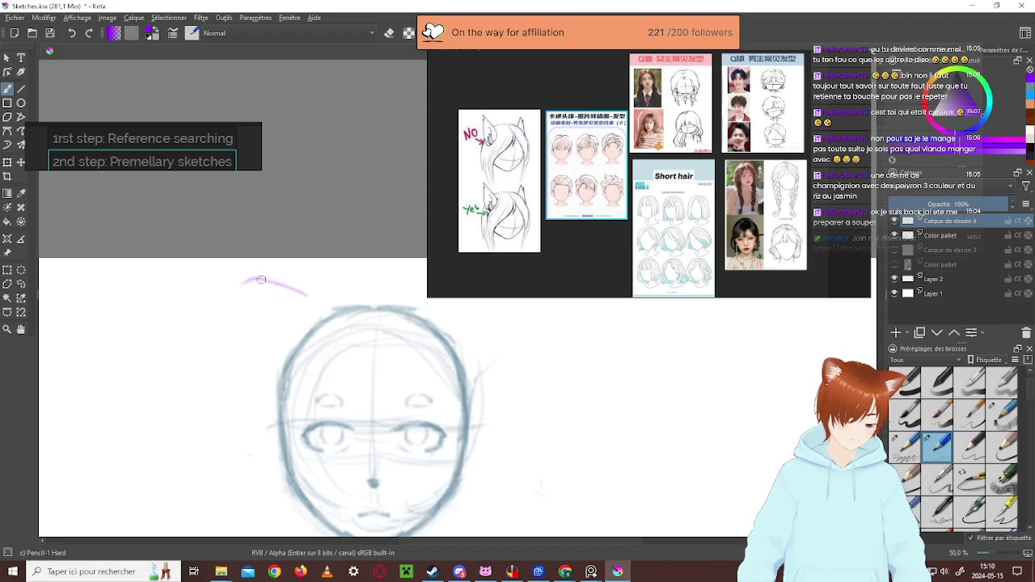
{"action": "left_click_drag", "start_coordinate": [243, 282], "coordinate": [257, 319]}
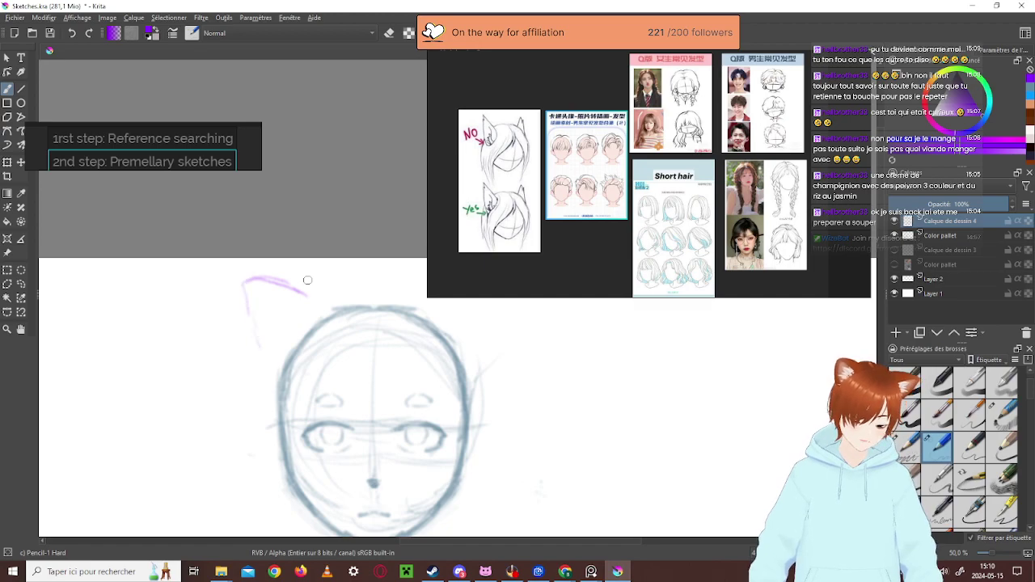
{"action": "key", "text": "ctrl+z"}
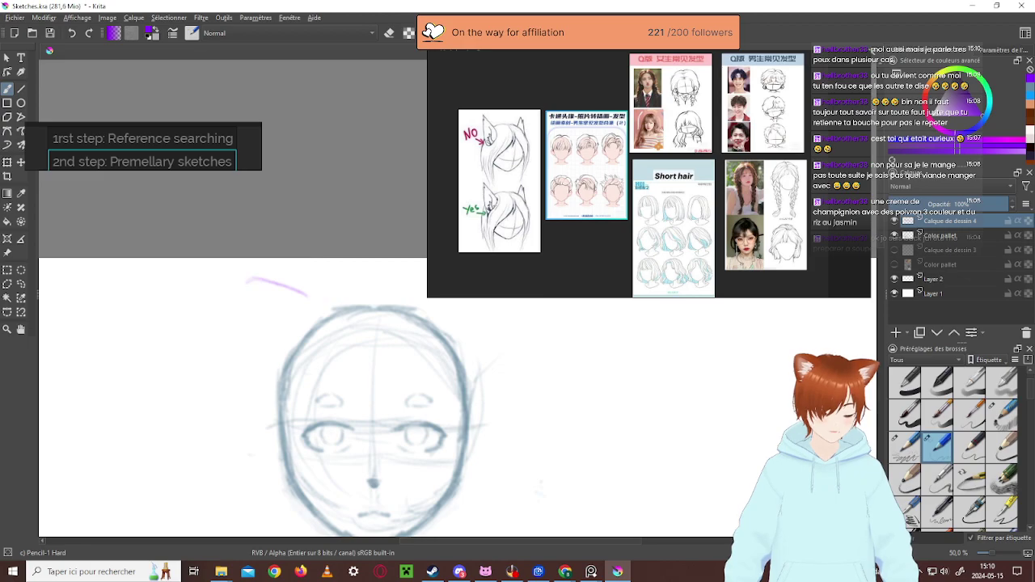
{"action": "key", "text": "ctrl+z"}
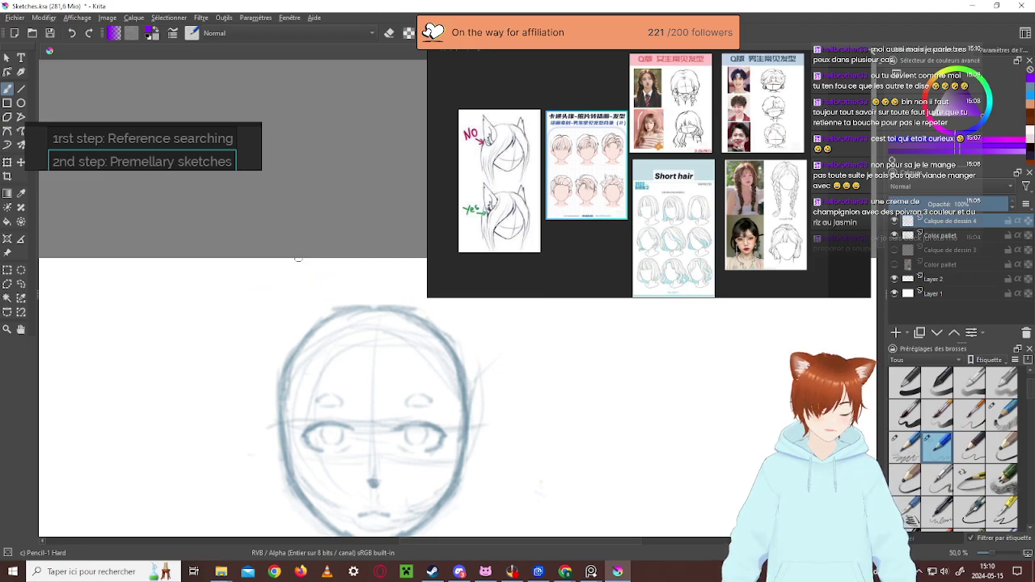
Enable mirrored drawing and sketch pointed purple animal ears symmetrically on both upper sides of the head
{"action": "key", "text": "m"}
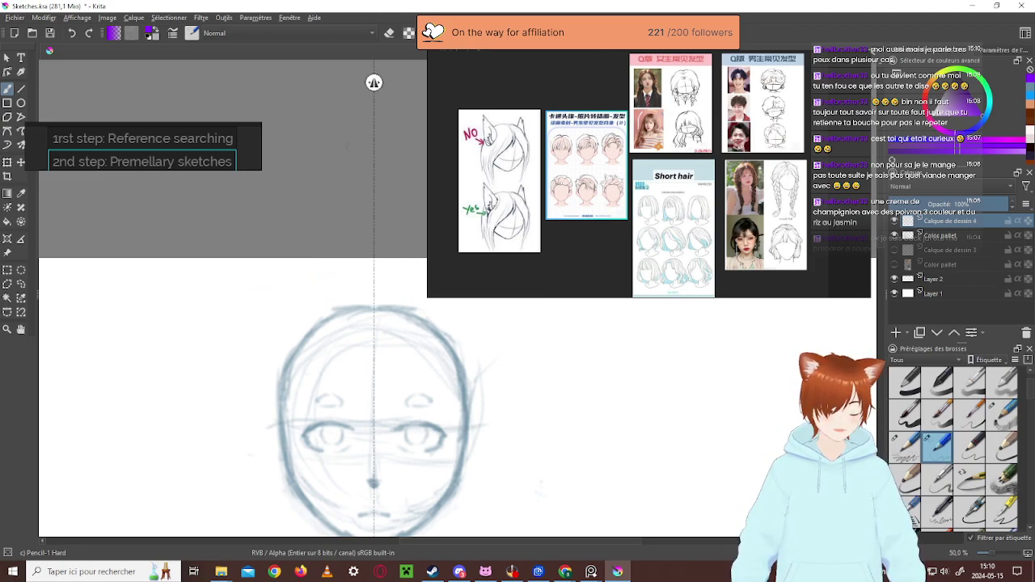
{"action": "left_click_drag", "start_coordinate": [251, 286], "coordinate": [292, 301]}
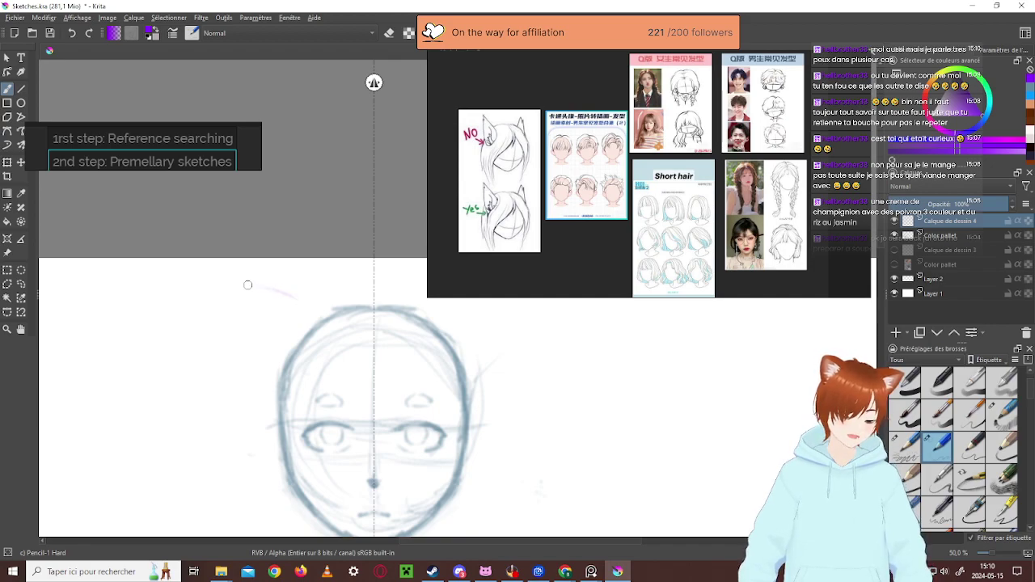
{"action": "mouse_move", "coordinate": [237, 284]}
{"action": "left_mouse_down"}
{"action": "mouse_move", "coordinate": [301, 307]}
{"action": "mouse_move", "coordinate": [251, 285]}
{"action": "mouse_move", "coordinate": [248, 329]}
{"action": "mouse_move", "coordinate": [238, 288]}
{"action": "mouse_move", "coordinate": [243, 324]}
{"action": "mouse_move", "coordinate": [242, 287]}
{"action": "mouse_move", "coordinate": [271, 288]}
{"action": "mouse_move", "coordinate": [240, 287]}
{"action": "mouse_move", "coordinate": [294, 297]}
{"action": "mouse_move", "coordinate": [276, 286]}
{"action": "mouse_move", "coordinate": [293, 296]}
{"action": "mouse_move", "coordinate": [278, 288]}
{"action": "mouse_move", "coordinate": [248, 333]}
{"action": "mouse_move", "coordinate": [239, 288]}
{"action": "left_mouse_up"}
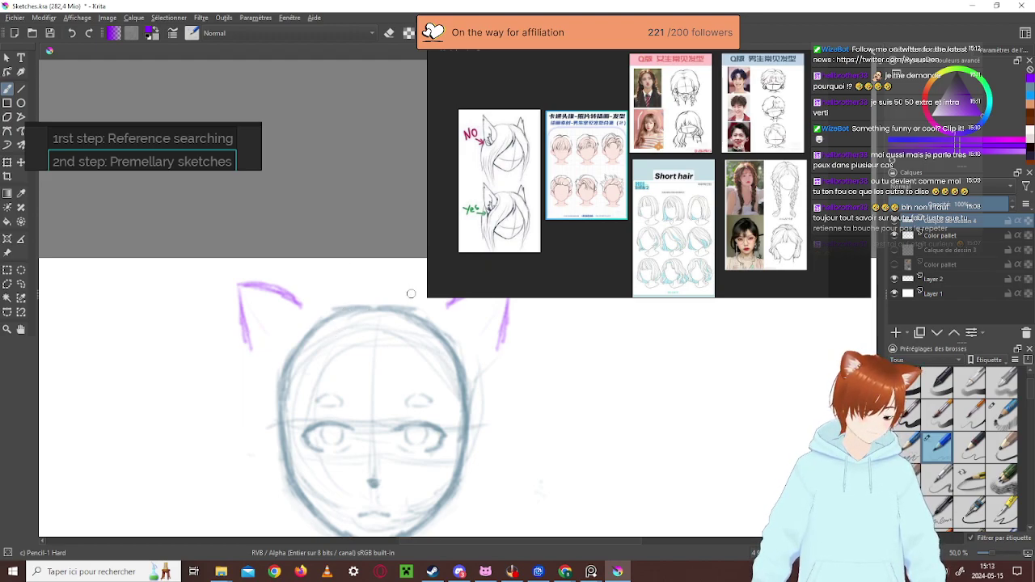
Sketch the purple outer hair outline between the ears, over the top of the skull and down both sides of the head
{"action": "mouse_move", "coordinate": [400, 285]}
{"action": "left_mouse_down"}
{"action": "mouse_move", "coordinate": [306, 306]}
{"action": "mouse_move", "coordinate": [275, 411]}
{"action": "left_mouse_up"}
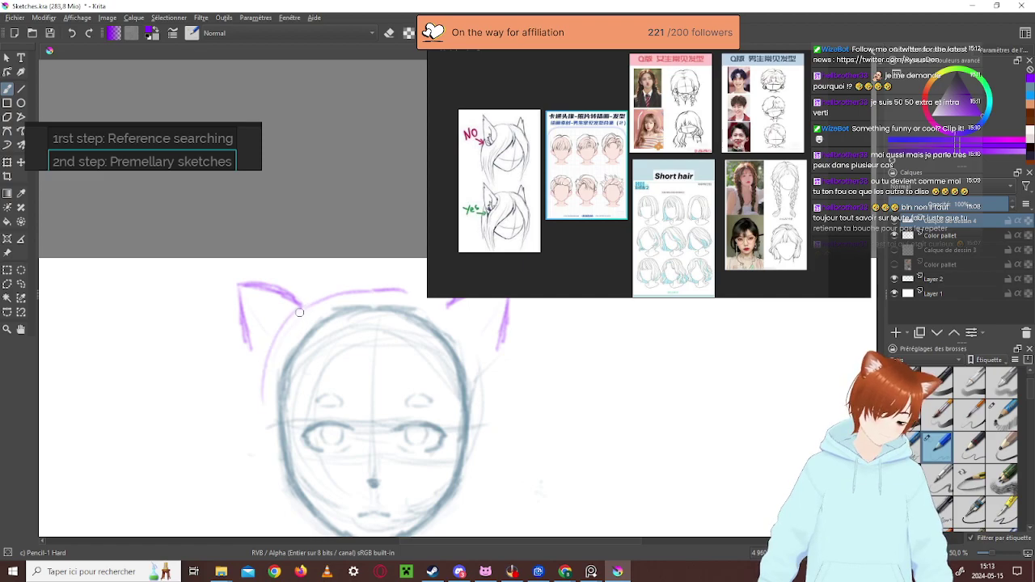
{"action": "left_click_drag", "start_coordinate": [434, 306], "coordinate": [479, 338]}
{"action": "mouse_move", "coordinate": [440, 307]}
{"action": "left_mouse_down"}
{"action": "mouse_move", "coordinate": [482, 356]}
{"action": "mouse_move", "coordinate": [485, 401]}
{"action": "left_mouse_up"}
{"action": "left_click_drag", "start_coordinate": [485, 346], "coordinate": [484, 424]}
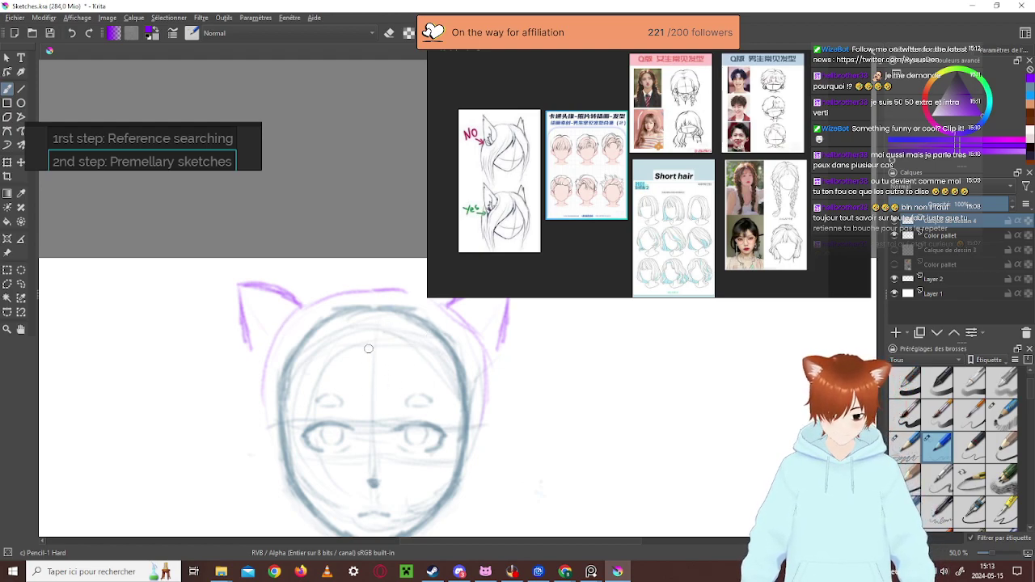
Sketch a curved fringe section from the parting to the right temple and extend the side hair down along the right cheek
{"action": "left_click_drag", "start_coordinate": [394, 368], "coordinate": [450, 410]}
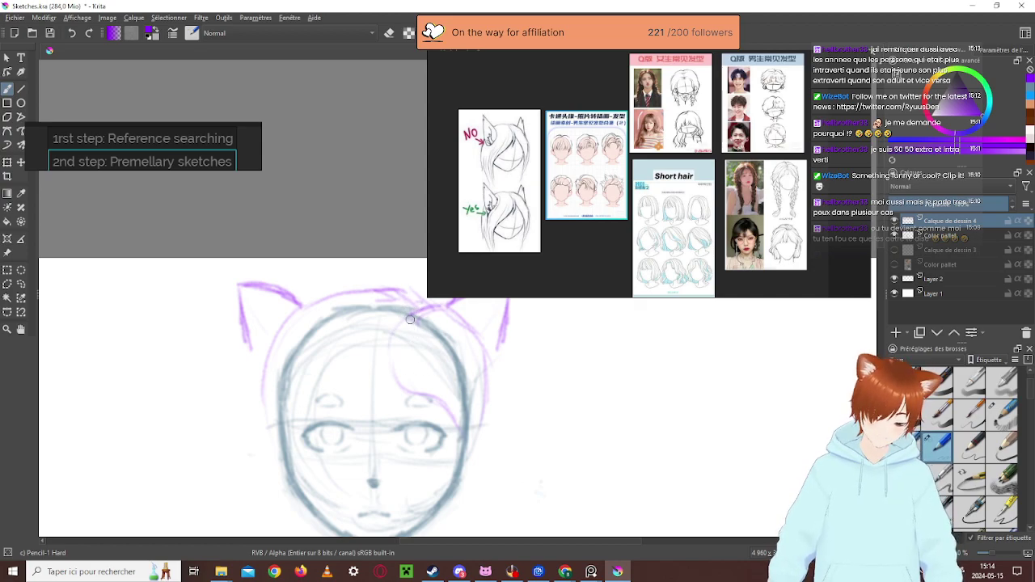
{"action": "mouse_move", "coordinate": [389, 331]}
{"action": "left_mouse_down"}
{"action": "mouse_move", "coordinate": [419, 350]}
{"action": "mouse_move", "coordinate": [394, 382]}
{"action": "left_mouse_up"}
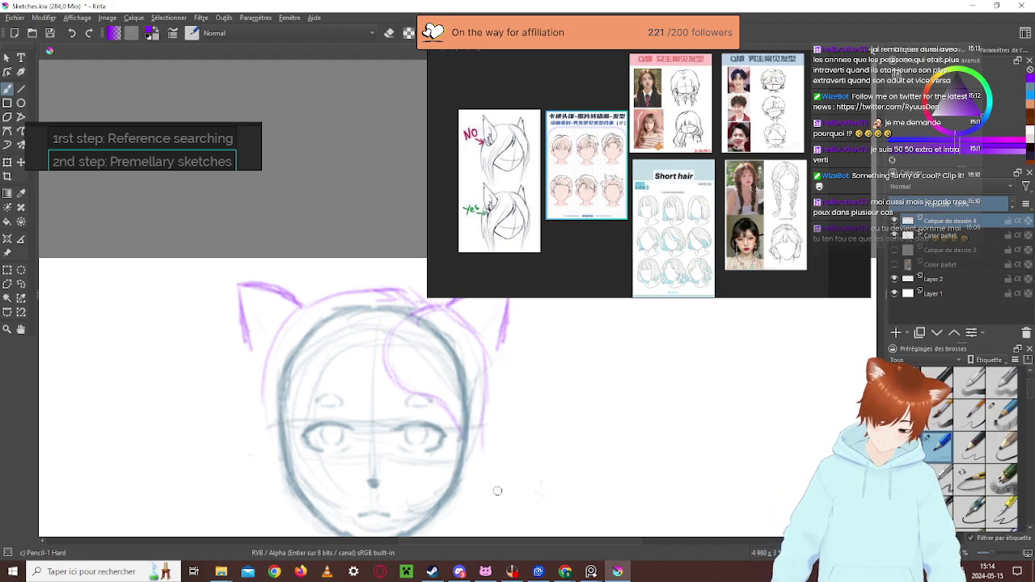
{"action": "left_click_drag", "start_coordinate": [484, 439], "coordinate": [477, 481]}
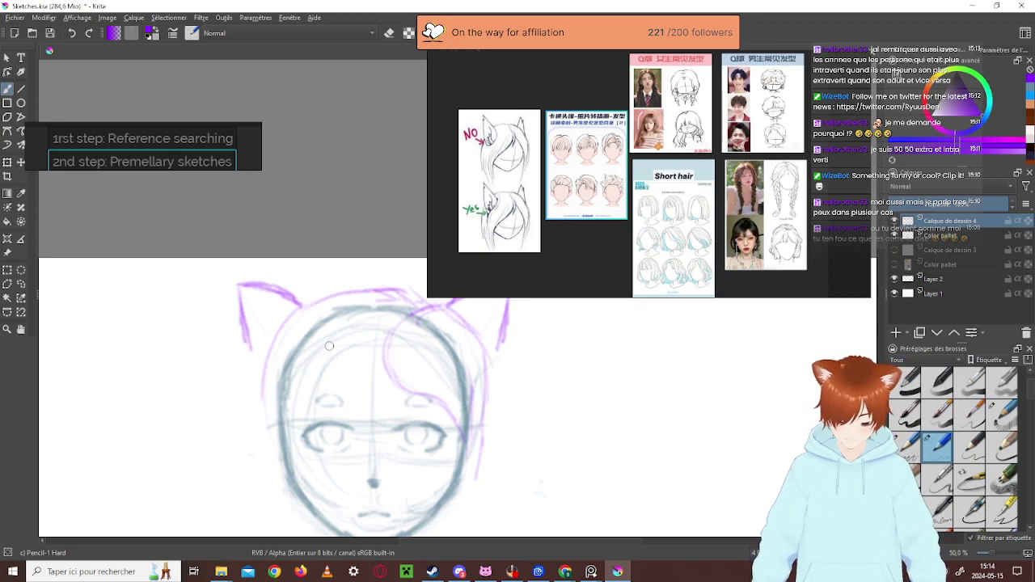
{"action": "mouse_move", "coordinate": [307, 354]}
{"action": "left_mouse_down"}
{"action": "mouse_move", "coordinate": [283, 387]}
{"action": "mouse_move", "coordinate": [275, 437]}
{"action": "left_mouse_up"}
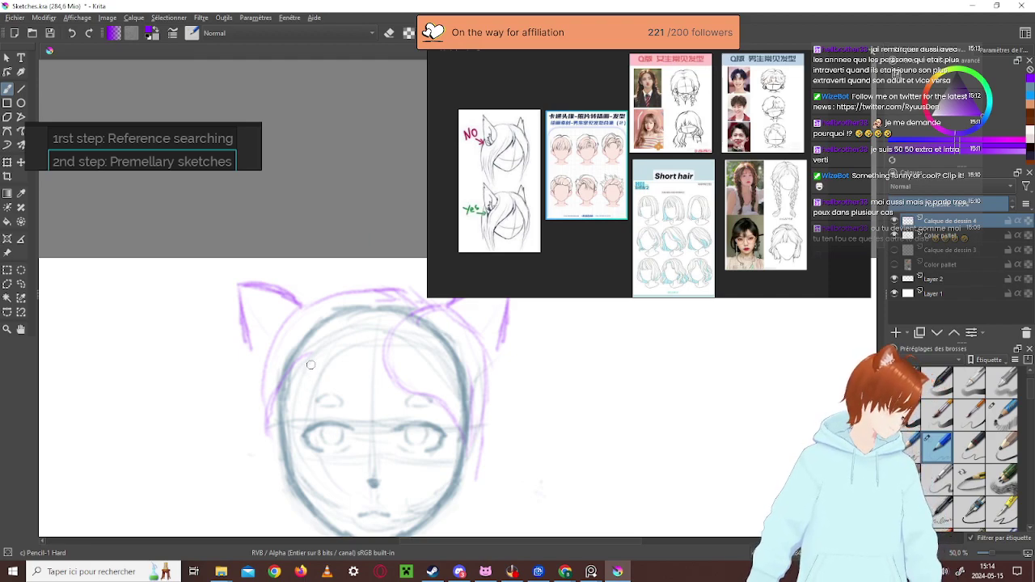
{"action": "key", "text": "ctrl+z"}
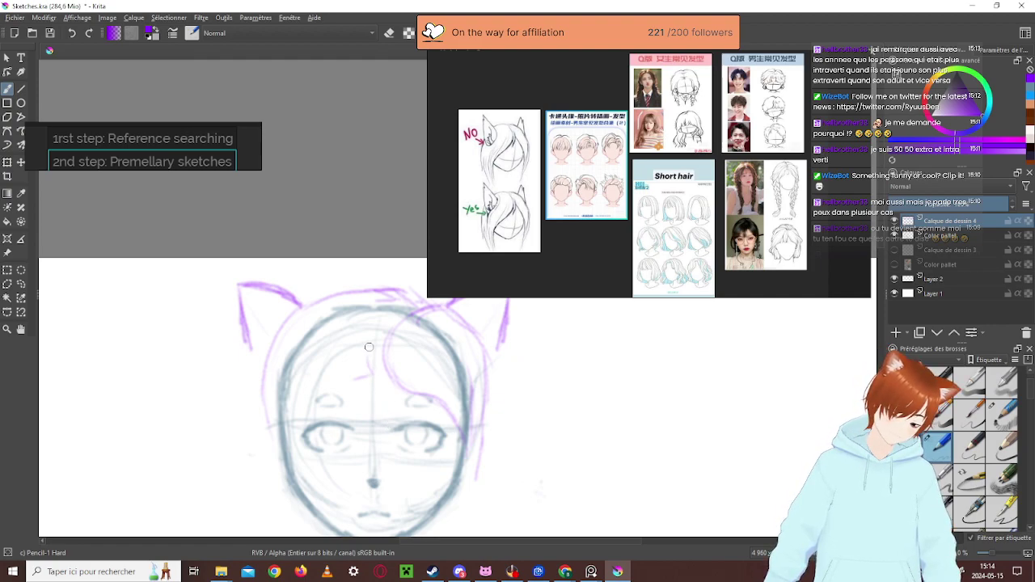
{"action": "mouse_move", "coordinate": [371, 376]}
{"action": "left_mouse_down"}
{"action": "mouse_move", "coordinate": [370, 356]}
{"action": "mouse_move", "coordinate": [388, 343]}
{"action": "mouse_move", "coordinate": [381, 331]}
{"action": "left_mouse_up"}
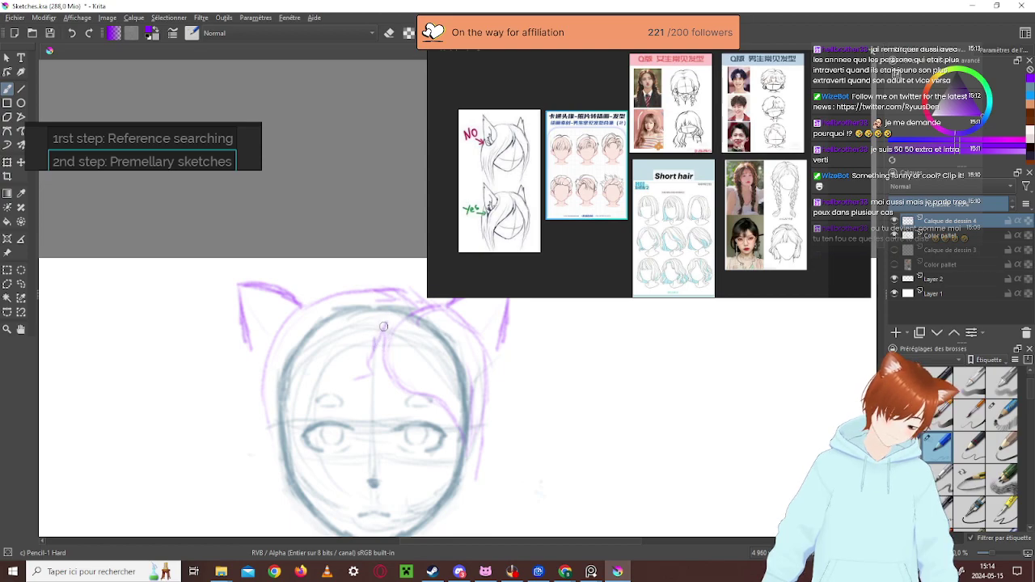
{"action": "key", "text": "ctrl+z"}
{"action": "key", "text": "ctrl+z"}
{"action": "key", "text": "ctrl+z"}
{"action": "key", "text": "ctrl+z"}
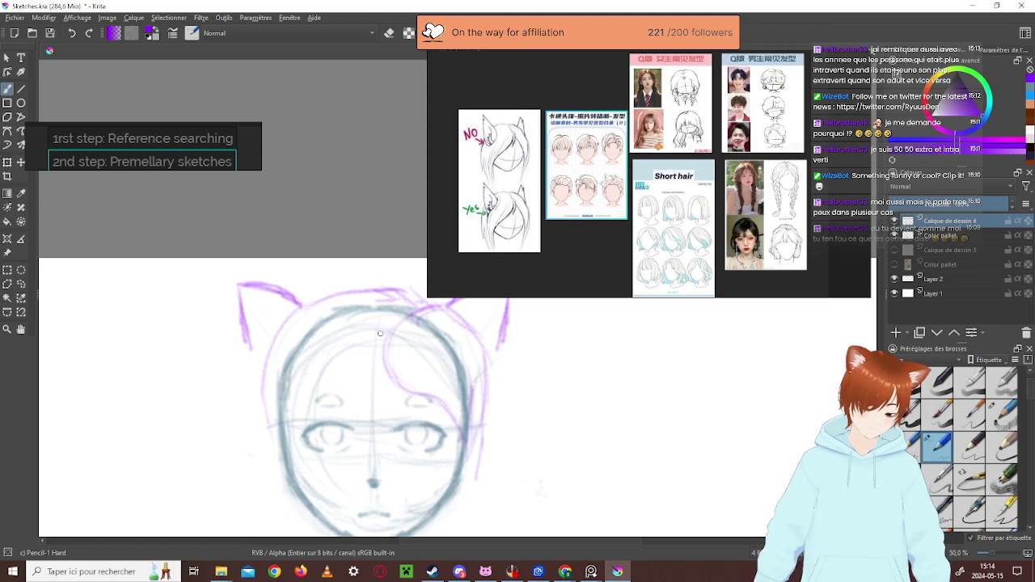
Sketch a pointed hair strand hanging from the parting onto the middle of the forehead
{"action": "mouse_move", "coordinate": [380, 330]}
{"action": "left_mouse_down"}
{"action": "mouse_move", "coordinate": [369, 377]}
{"action": "mouse_move", "coordinate": [396, 289]}
{"action": "mouse_move", "coordinate": [359, 386]}
{"action": "left_mouse_up"}
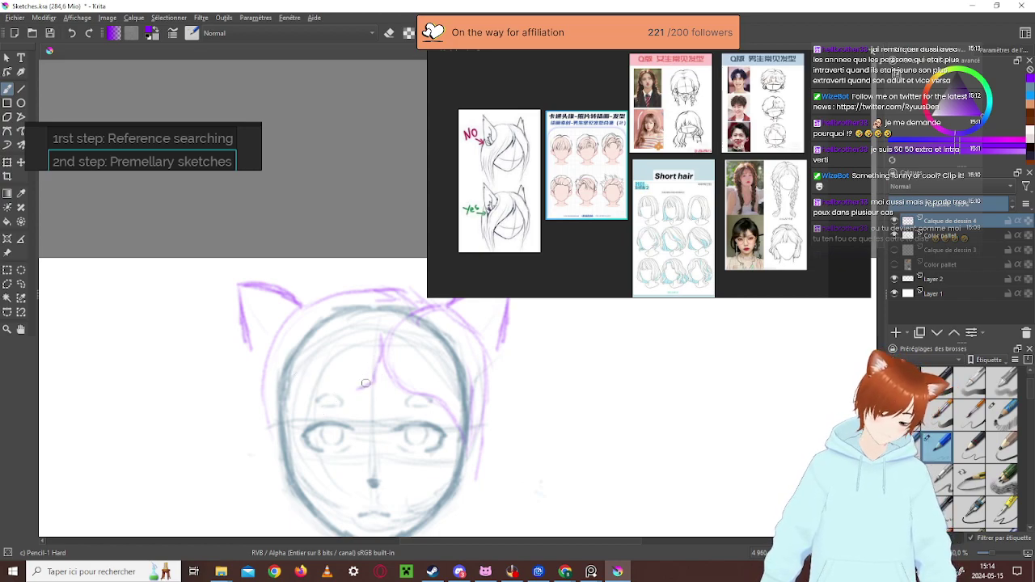
{"action": "left_click_drag", "start_coordinate": [357, 388], "coordinate": [350, 369]}
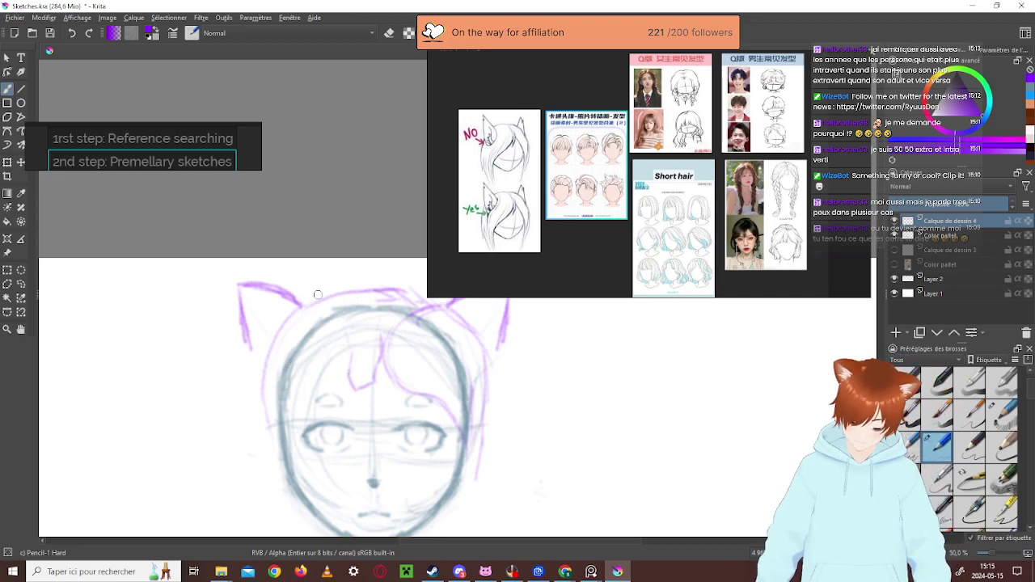
{"action": "mouse_move", "coordinate": [351, 369]}
{"action": "left_mouse_down"}
{"action": "mouse_move", "coordinate": [355, 342]}
{"action": "mouse_move", "coordinate": [376, 328]}
{"action": "left_mouse_up"}
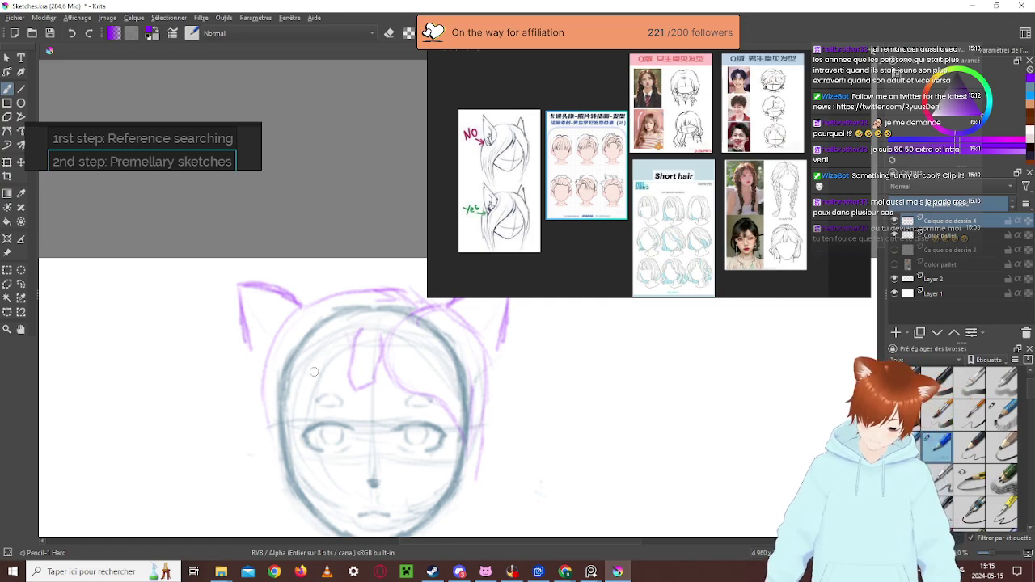
{"action": "left_click_drag", "start_coordinate": [354, 341], "coordinate": [339, 375]}
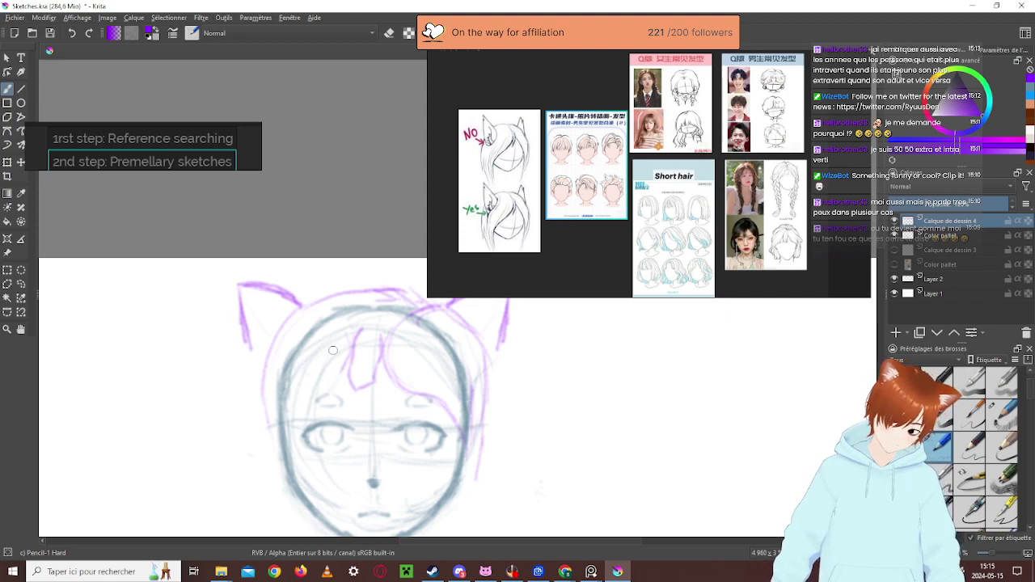
Sketch the left fringe section sweeping past the left temple, and reinforce the outer hair outline from the crown down the left side
{"action": "mouse_move", "coordinate": [329, 385]}
{"action": "left_mouse_down"}
{"action": "mouse_move", "coordinate": [266, 458]}
{"action": "mouse_move", "coordinate": [277, 483]}
{"action": "left_mouse_up"}
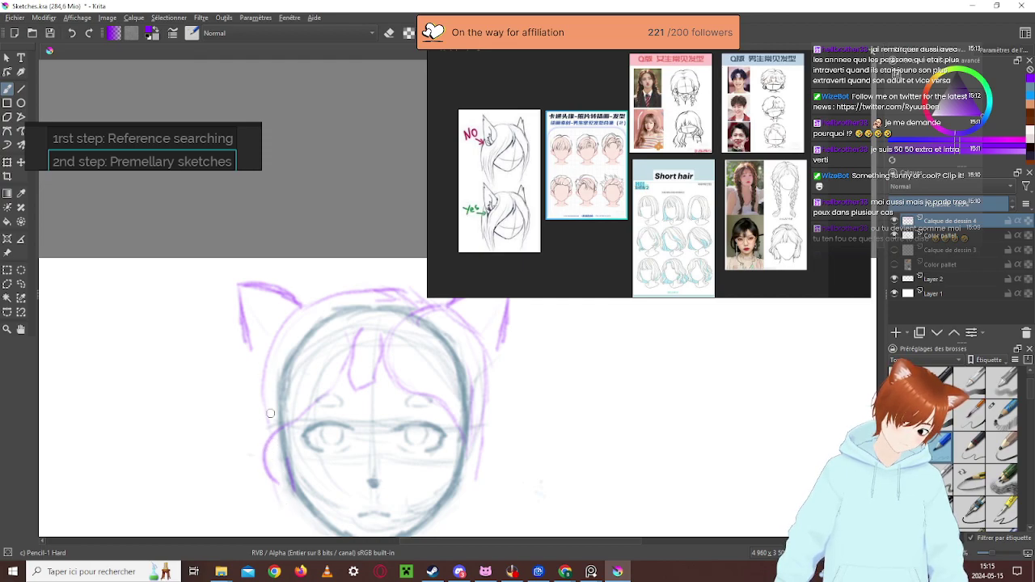
{"action": "left_click_drag", "start_coordinate": [275, 493], "coordinate": [273, 447]}
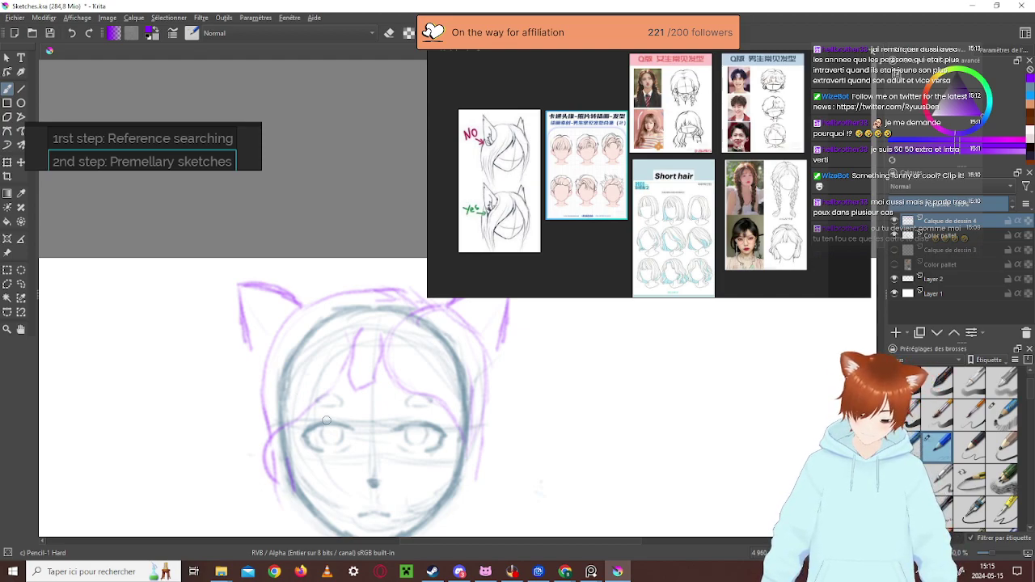
{"action": "mouse_move", "coordinate": [399, 301]}
{"action": "left_mouse_down"}
{"action": "mouse_move", "coordinate": [331, 291]}
{"action": "mouse_move", "coordinate": [277, 342]}
{"action": "left_mouse_up"}
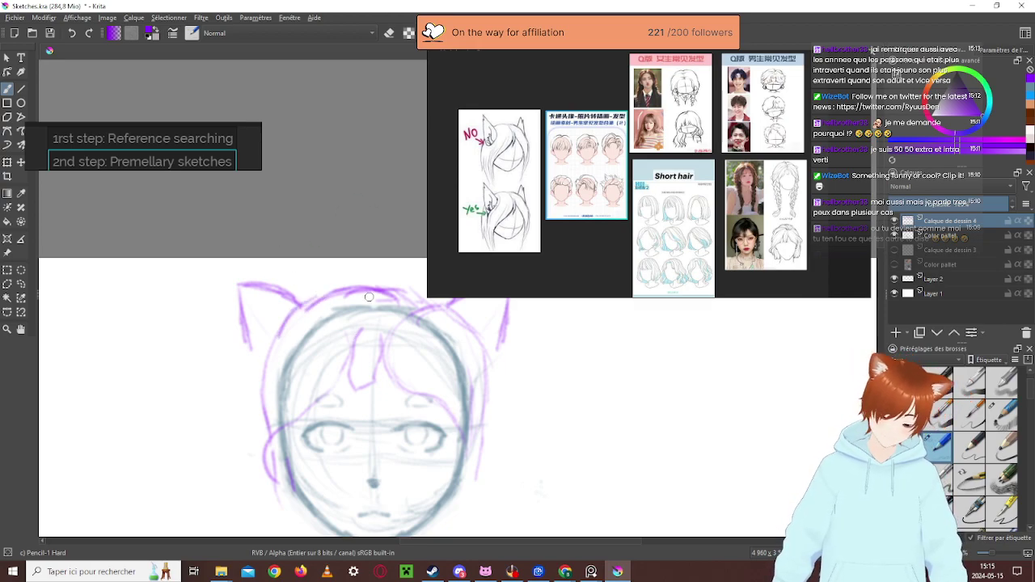
{"action": "mouse_move", "coordinate": [376, 304]}
{"action": "left_mouse_down"}
{"action": "mouse_move", "coordinate": [332, 345]}
{"action": "mouse_move", "coordinate": [327, 324]}
{"action": "mouse_move", "coordinate": [296, 366]}
{"action": "left_mouse_up"}
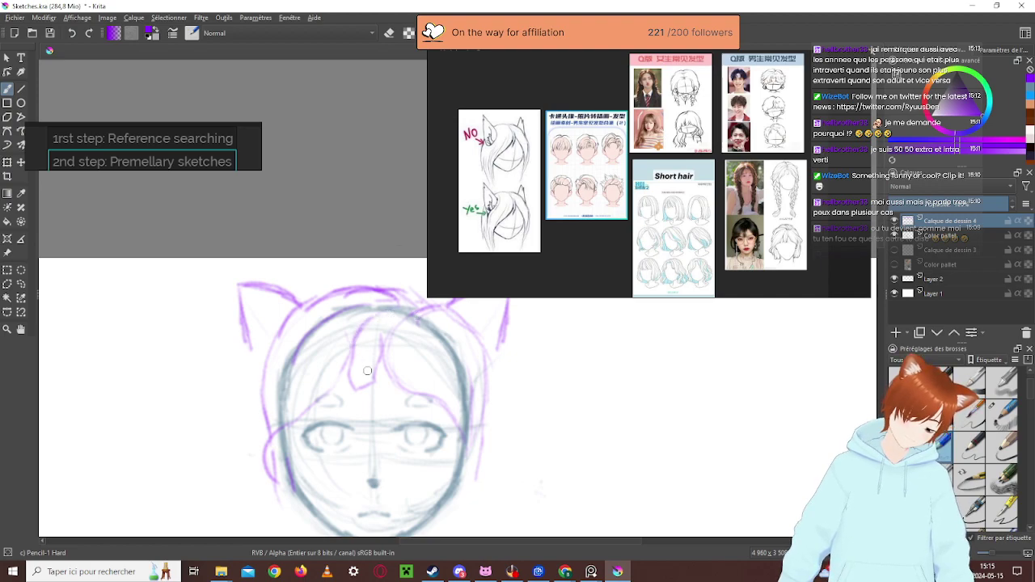
{"action": "mouse_move", "coordinate": [350, 351]}
{"action": "left_mouse_down"}
{"action": "mouse_move", "coordinate": [331, 393]}
{"action": "mouse_move", "coordinate": [281, 438]}
{"action": "mouse_move", "coordinate": [262, 476]}
{"action": "left_mouse_up"}
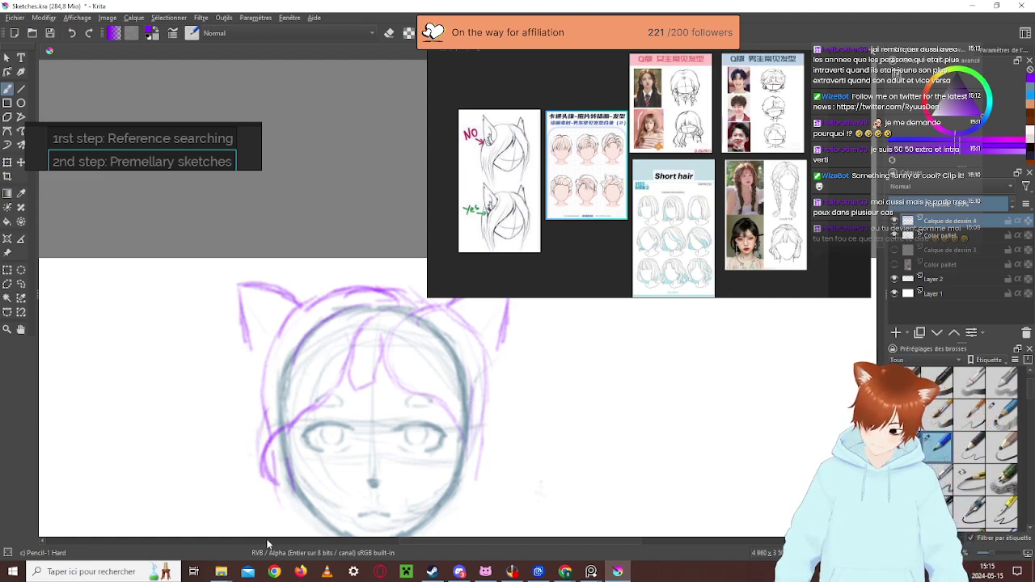
{"action": "mouse_move", "coordinate": [275, 421]}
{"action": "left_mouse_down"}
{"action": "mouse_move", "coordinate": [262, 433]}
{"action": "mouse_move", "coordinate": [287, 401]}
{"action": "mouse_move", "coordinate": [269, 374]}
{"action": "mouse_move", "coordinate": [275, 348]}
{"action": "left_mouse_up"}
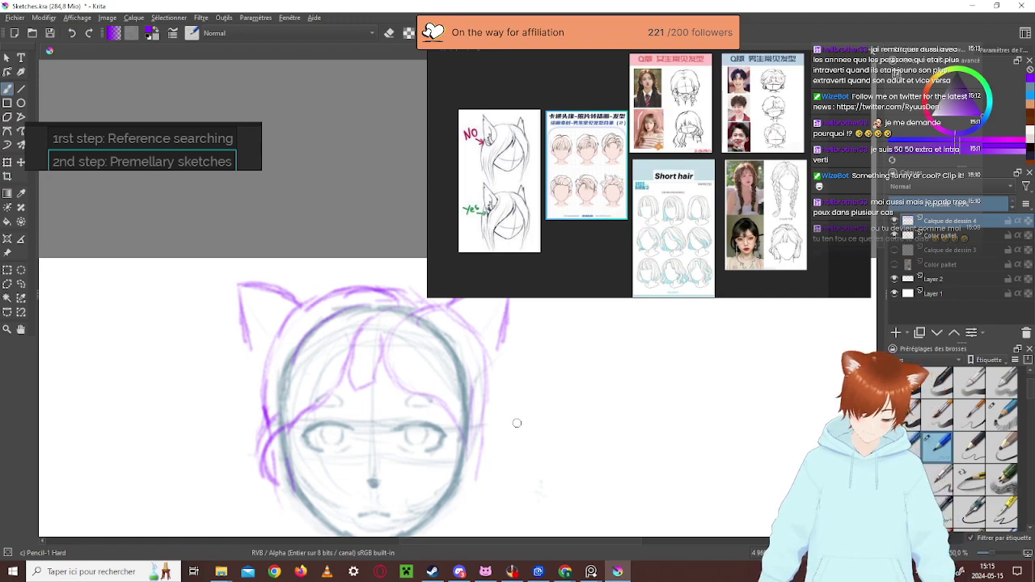
{"action": "left_click_drag", "start_coordinate": [515, 423], "coordinate": [513, 353]}
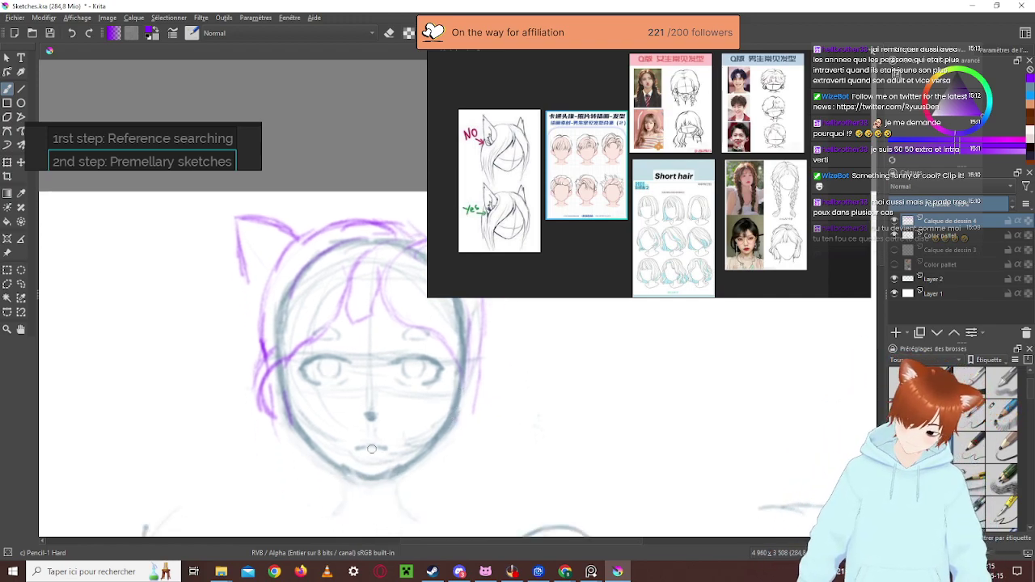
{"action": "left_click_drag", "start_coordinate": [474, 409], "coordinate": [467, 439]}
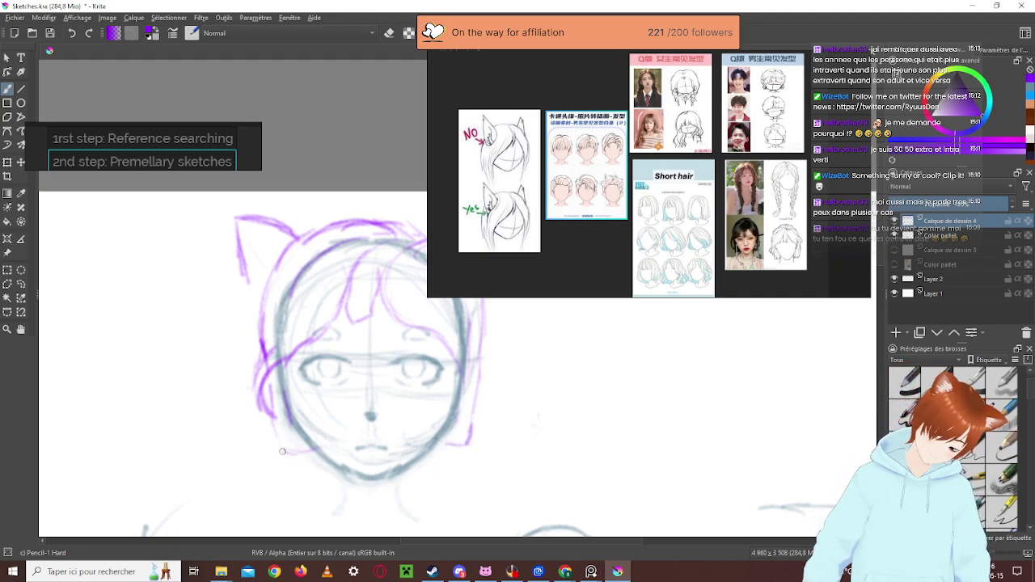
{"action": "mouse_move", "coordinate": [276, 417]}
{"action": "left_mouse_down"}
{"action": "mouse_move", "coordinate": [281, 443]}
{"action": "mouse_move", "coordinate": [296, 449]}
{"action": "left_mouse_up"}
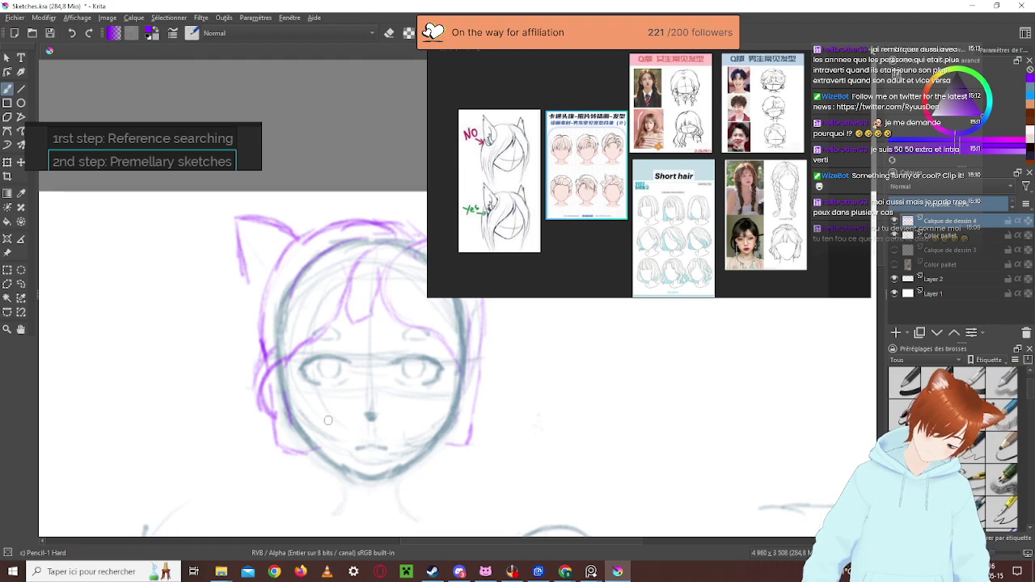
{"action": "mouse_move", "coordinate": [474, 404]}
{"action": "left_mouse_down"}
{"action": "mouse_move", "coordinate": [464, 458]}
{"action": "mouse_move", "coordinate": [463, 404]}
{"action": "mouse_move", "coordinate": [462, 439]}
{"action": "left_mouse_up"}
{"action": "mouse_move", "coordinate": [467, 423]}
{"action": "left_mouse_down"}
{"action": "mouse_move", "coordinate": [464, 453]}
{"action": "mouse_move", "coordinate": [469, 446]}
{"action": "mouse_move", "coordinate": [460, 419]}
{"action": "mouse_move", "coordinate": [442, 468]}
{"action": "mouse_move", "coordinate": [453, 453]}
{"action": "mouse_move", "coordinate": [447, 464]}
{"action": "mouse_move", "coordinate": [441, 427]}
{"action": "left_mouse_up"}
{"action": "key", "text": "ctrl+z"}
{"action": "key", "text": "ctrl+z"}
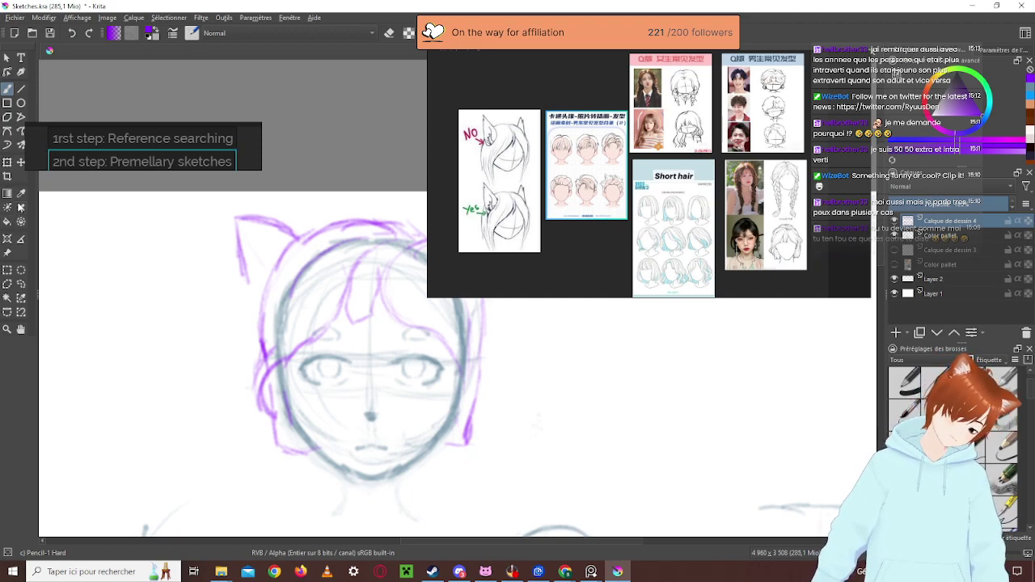
{"action": "key", "text": "ctrl+z"}
{"action": "key", "text": "ctrl+z"}
{"action": "key", "text": "ctrl+z"}
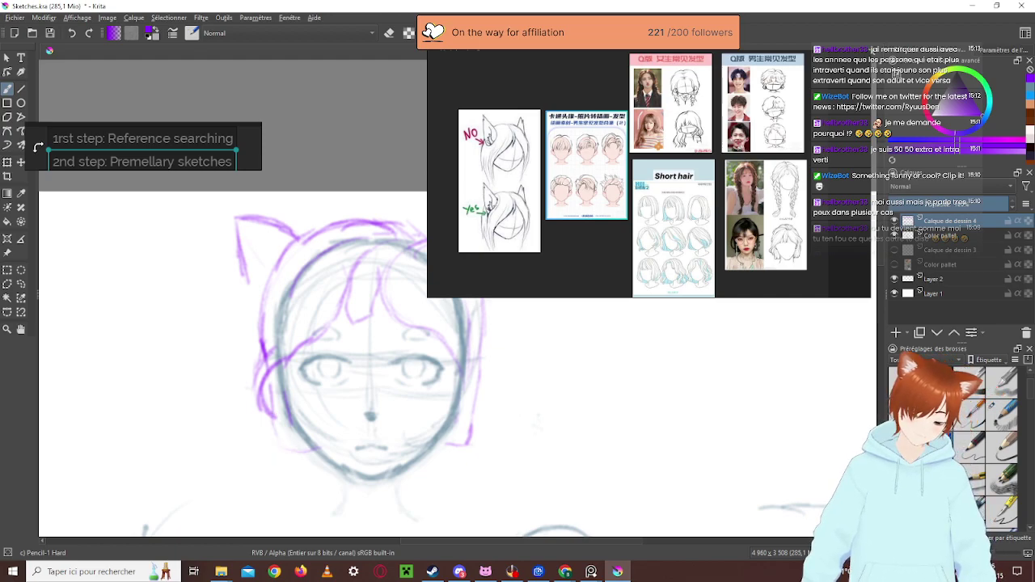
{"action": "key", "text": "ctrl+z"}
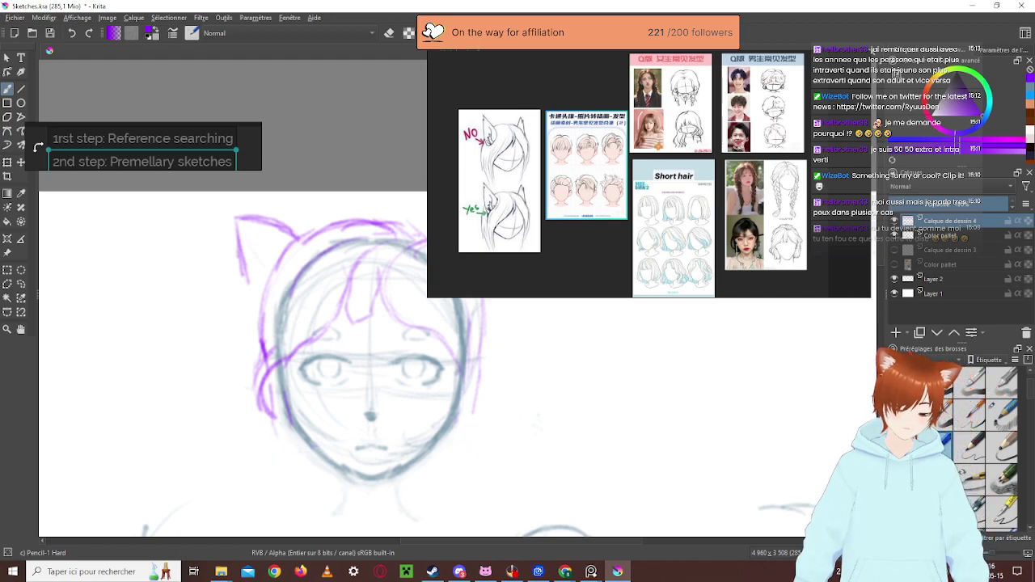
Sketch jagged, pointed hair ends down both cheeks and short spiky tips on both sides of the chin
{"action": "left_click_drag", "start_coordinate": [474, 410], "coordinate": [467, 441]}
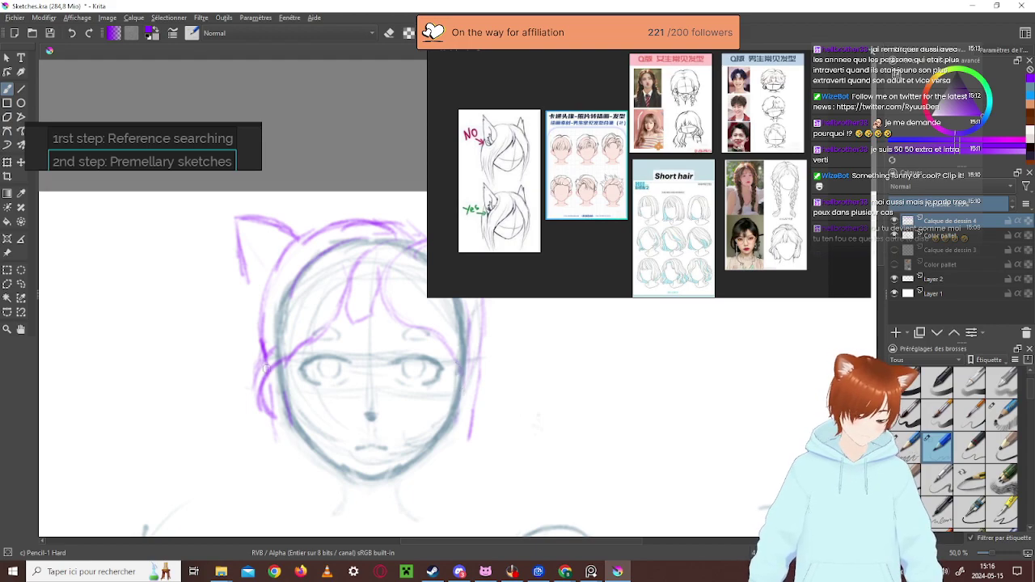
{"action": "mouse_move", "coordinate": [271, 384]}
{"action": "left_mouse_down"}
{"action": "mouse_move", "coordinate": [275, 437]}
{"action": "mouse_move", "coordinate": [282, 411]}
{"action": "mouse_move", "coordinate": [292, 457]}
{"action": "left_mouse_up"}
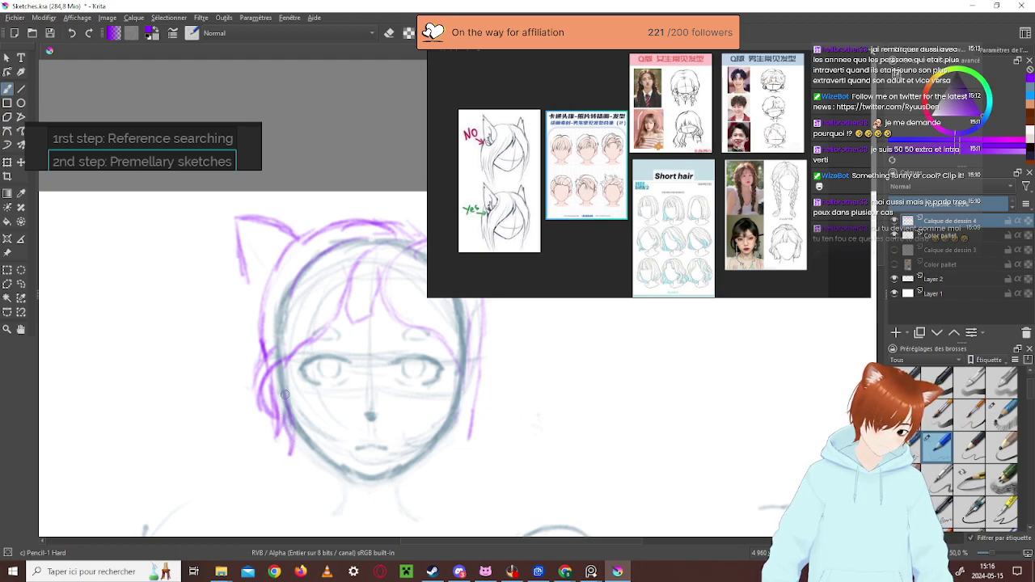
{"action": "mouse_move", "coordinate": [482, 355]}
{"action": "left_mouse_down"}
{"action": "mouse_move", "coordinate": [467, 446]}
{"action": "mouse_move", "coordinate": [458, 402]}
{"action": "mouse_move", "coordinate": [456, 436]}
{"action": "mouse_move", "coordinate": [463, 381]}
{"action": "left_mouse_up"}
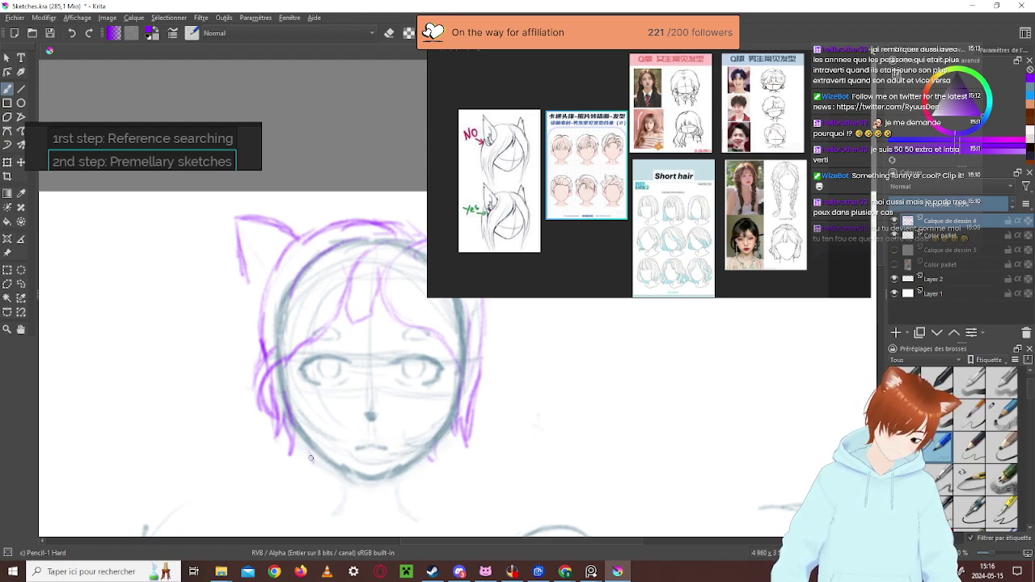
{"action": "mouse_move", "coordinate": [326, 470]}
{"action": "left_mouse_down"}
{"action": "mouse_move", "coordinate": [325, 481]}
{"action": "mouse_move", "coordinate": [343, 479]}
{"action": "mouse_move", "coordinate": [348, 460]}
{"action": "left_mouse_up"}
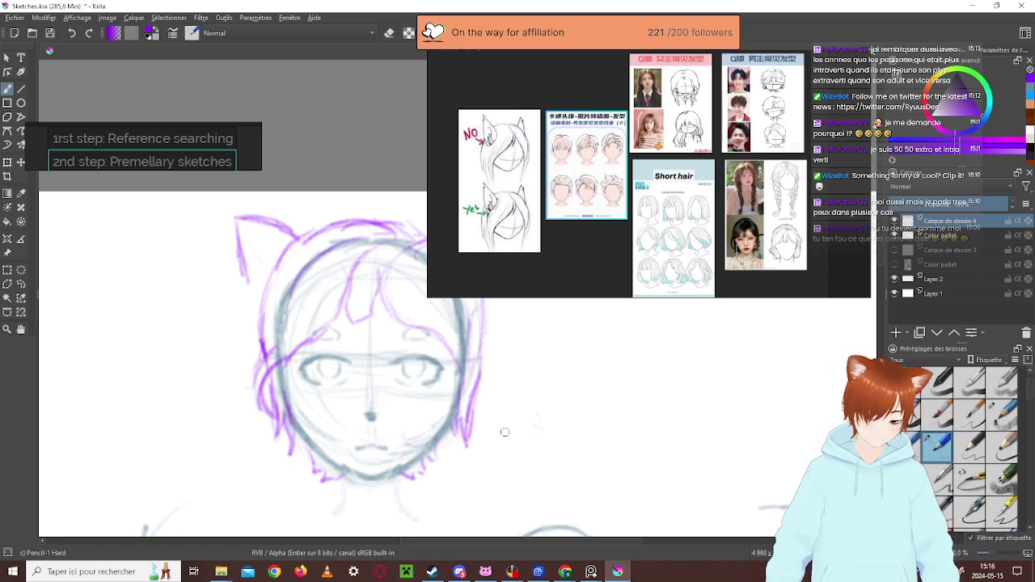
Shrink the reference window to uncover the right ear, and sketch the crown hair line and layered side strands on the right
{"action": "left_click_drag", "start_coordinate": [432, 295], "coordinate": [466, 246]}
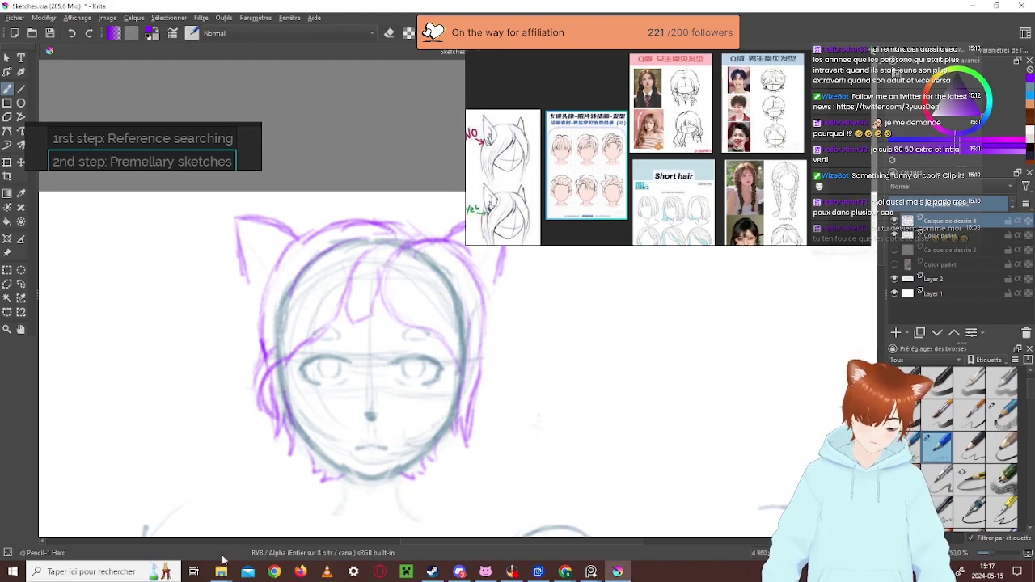
{"action": "mouse_move", "coordinate": [402, 252]}
{"action": "left_mouse_down"}
{"action": "mouse_move", "coordinate": [437, 241]}
{"action": "mouse_move", "coordinate": [466, 259]}
{"action": "mouse_move", "coordinate": [429, 251]}
{"action": "left_mouse_up"}
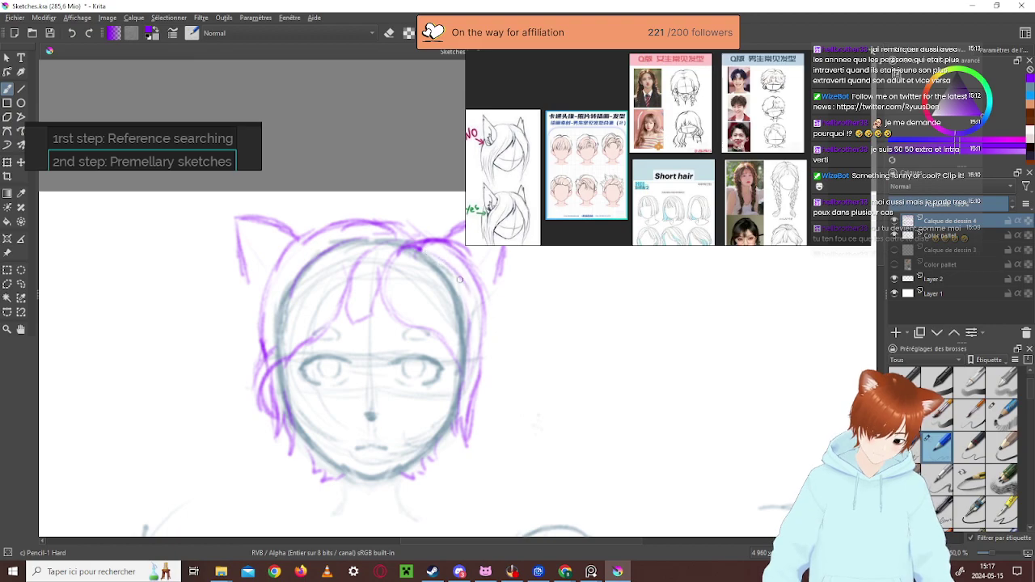
{"action": "mouse_move", "coordinate": [450, 348]}
{"action": "left_mouse_down"}
{"action": "mouse_move", "coordinate": [451, 395]}
{"action": "mouse_move", "coordinate": [465, 376]}
{"action": "mouse_move", "coordinate": [450, 412]}
{"action": "mouse_move", "coordinate": [473, 376]}
{"action": "mouse_move", "coordinate": [469, 390]}
{"action": "mouse_move", "coordinate": [480, 313]}
{"action": "mouse_move", "coordinate": [473, 361]}
{"action": "left_mouse_up"}
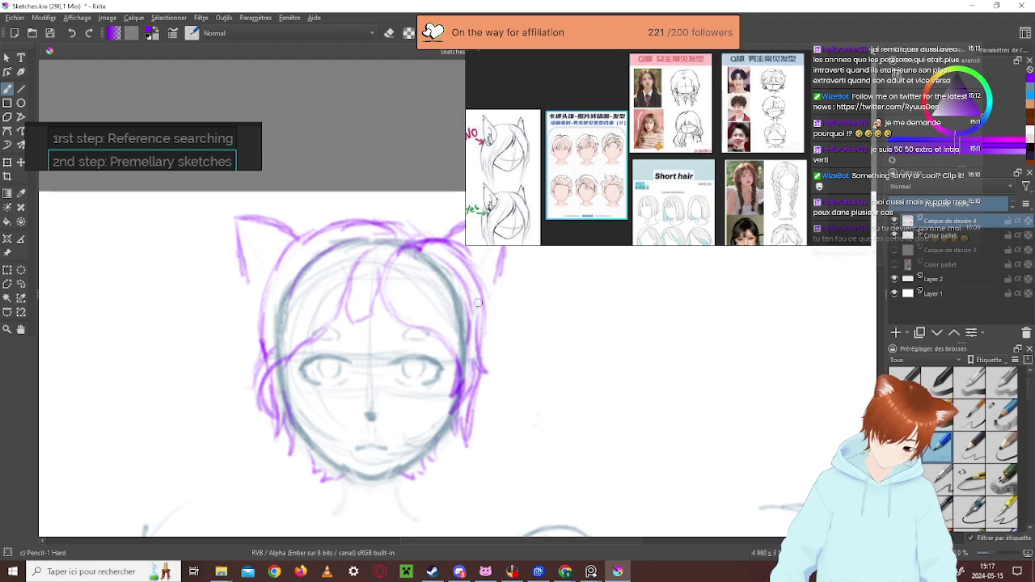
Strengthen the left outer hair outline from the crown beside the ear down to the cheek
{"action": "left_click_drag", "start_coordinate": [271, 361], "coordinate": [261, 392]}
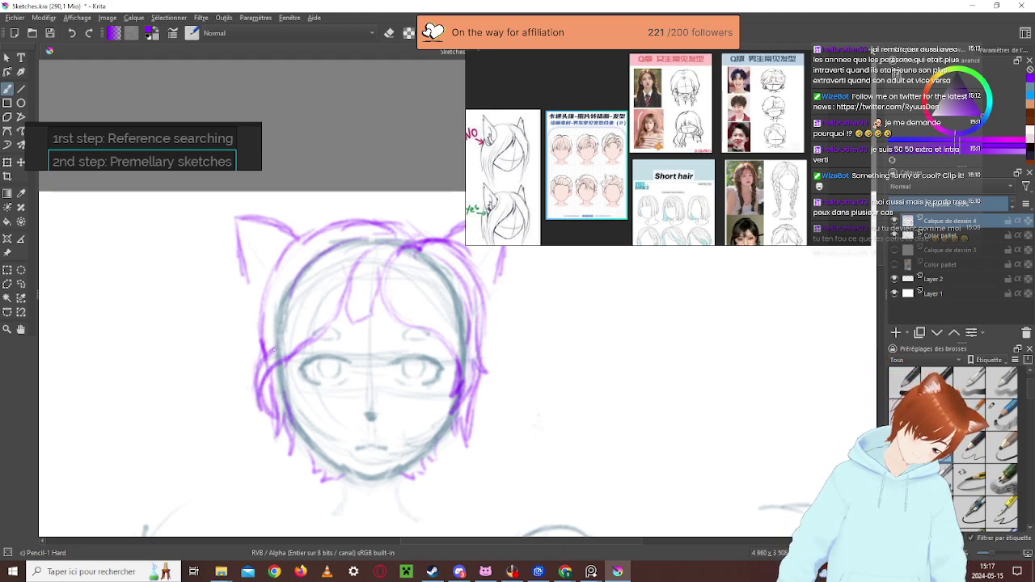
{"action": "mouse_move", "coordinate": [273, 356]}
{"action": "left_mouse_down"}
{"action": "mouse_move", "coordinate": [267, 301]}
{"action": "mouse_move", "coordinate": [285, 251]}
{"action": "mouse_move", "coordinate": [333, 228]}
{"action": "mouse_move", "coordinate": [277, 267]}
{"action": "left_mouse_up"}
{"action": "left_click_drag", "start_coordinate": [324, 229], "coordinate": [267, 312]}
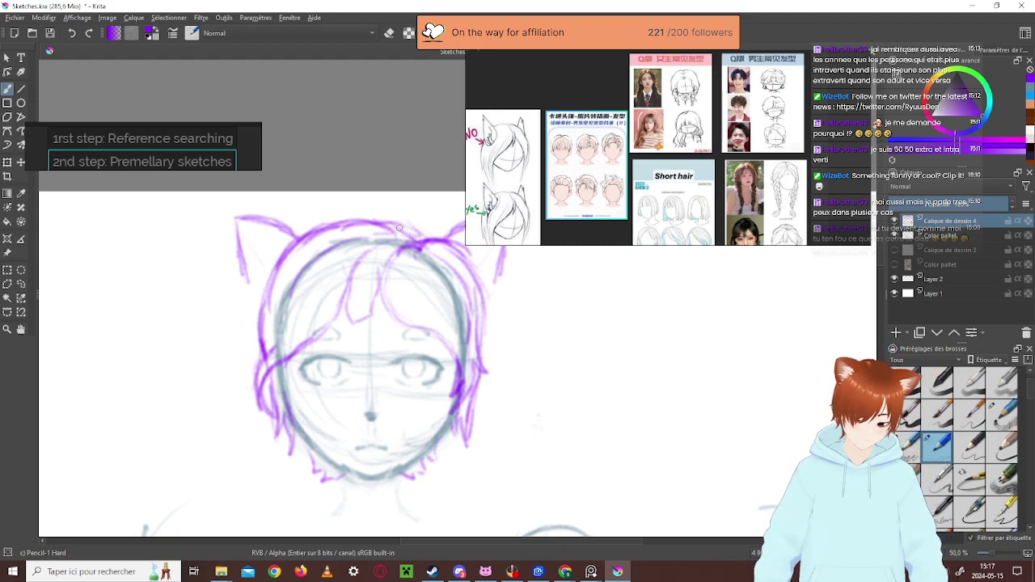
Darken the fringe lines around the central forehead strand and along both sections sweeping to the temples
{"action": "mouse_move", "coordinate": [406, 238]}
{"action": "left_mouse_down"}
{"action": "mouse_move", "coordinate": [362, 260]}
{"action": "mouse_move", "coordinate": [350, 281]}
{"action": "mouse_move", "coordinate": [356, 298]}
{"action": "mouse_move", "coordinate": [384, 281]}
{"action": "mouse_move", "coordinate": [387, 262]}
{"action": "mouse_move", "coordinate": [371, 313]}
{"action": "mouse_move", "coordinate": [391, 279]}
{"action": "mouse_move", "coordinate": [386, 239]}
{"action": "mouse_move", "coordinate": [388, 303]}
{"action": "mouse_move", "coordinate": [372, 295]}
{"action": "mouse_move", "coordinate": [373, 322]}
{"action": "mouse_move", "coordinate": [379, 219]}
{"action": "mouse_move", "coordinate": [374, 319]}
{"action": "left_mouse_up"}
{"action": "left_click_drag", "start_coordinate": [384, 282], "coordinate": [365, 319]}
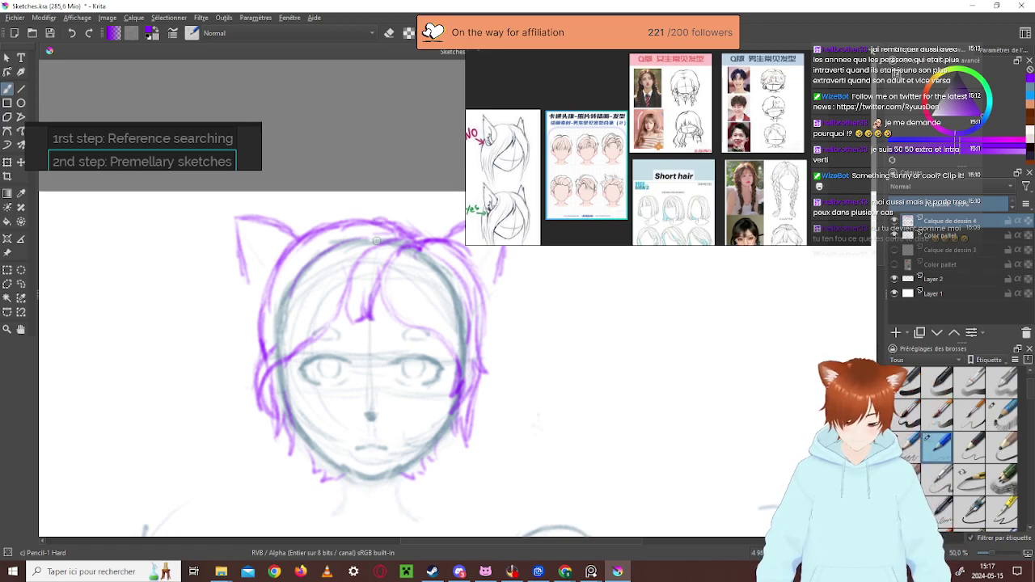
{"action": "left_click_drag", "start_coordinate": [382, 295], "coordinate": [435, 341]}
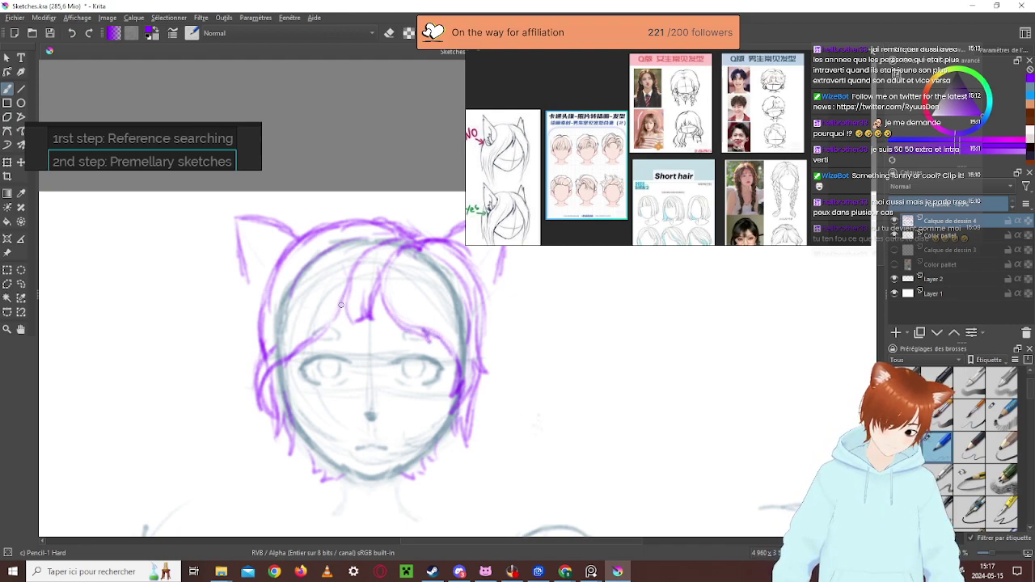
{"action": "left_click_drag", "start_coordinate": [343, 311], "coordinate": [290, 372]}
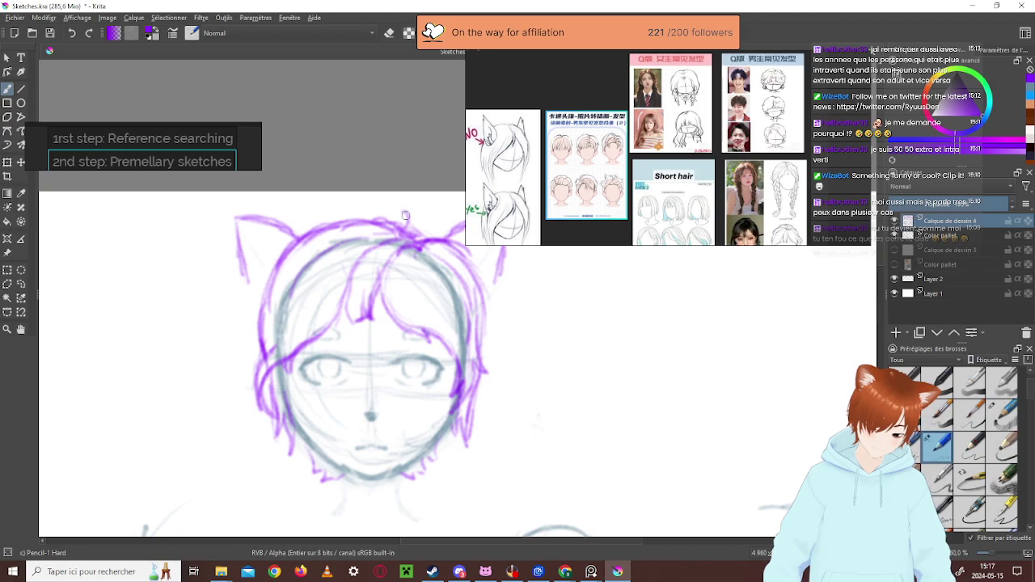
{"action": "mouse_move", "coordinate": [405, 231]}
{"action": "left_mouse_down"}
{"action": "mouse_move", "coordinate": [396, 204]}
{"action": "mouse_move", "coordinate": [389, 208]}
{"action": "mouse_move", "coordinate": [399, 200]}
{"action": "mouse_move", "coordinate": [415, 234]}
{"action": "left_mouse_up"}
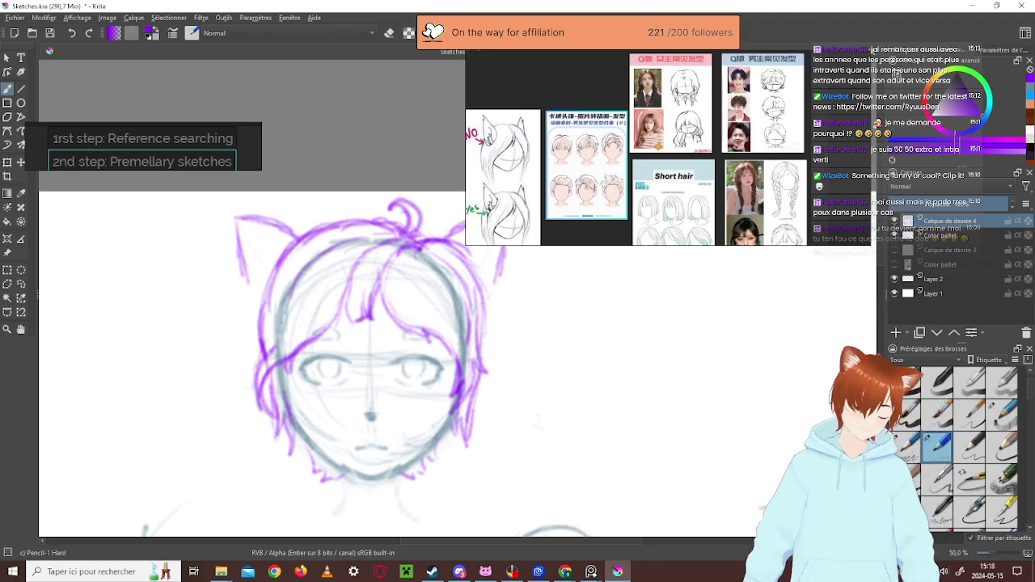
{"action": "key", "text": "ctrl+z"}
{"action": "key", "text": "ctrl+z"}
{"action": "key", "text": "ctrl+z"}
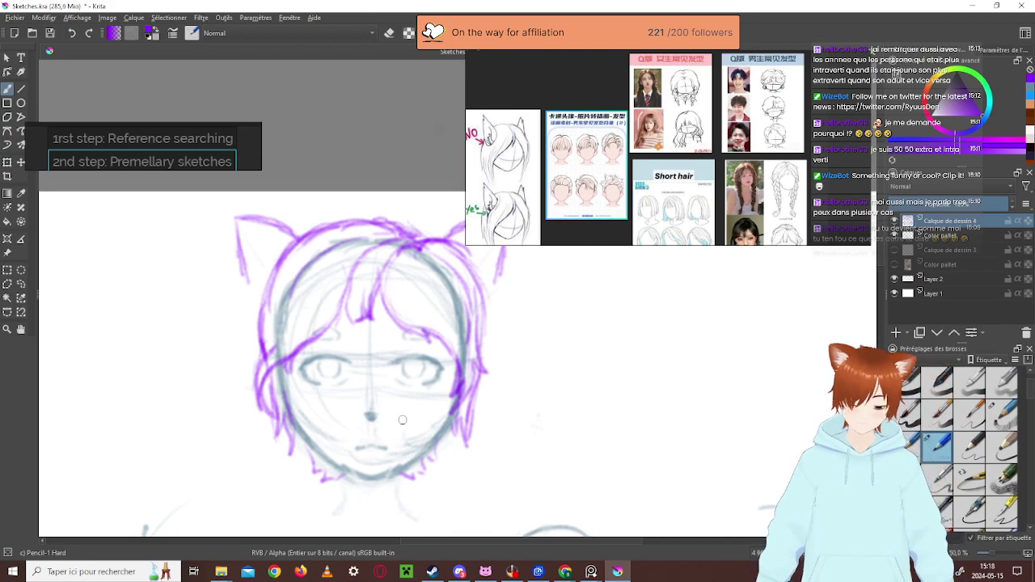
Bring the red panda photos into view in the reference board and frame the top of the head between the ears
{"action": "scroll", "coordinate": [615, 154], "scroll_direction": "down", "scroll_amount": 3}
{"action": "scroll", "coordinate": [615, 153], "scroll_direction": "up", "scroll_amount": 4}
{"action": "scroll", "coordinate": [596, 273], "scroll_direction": "down", "scroll_amount": 2}
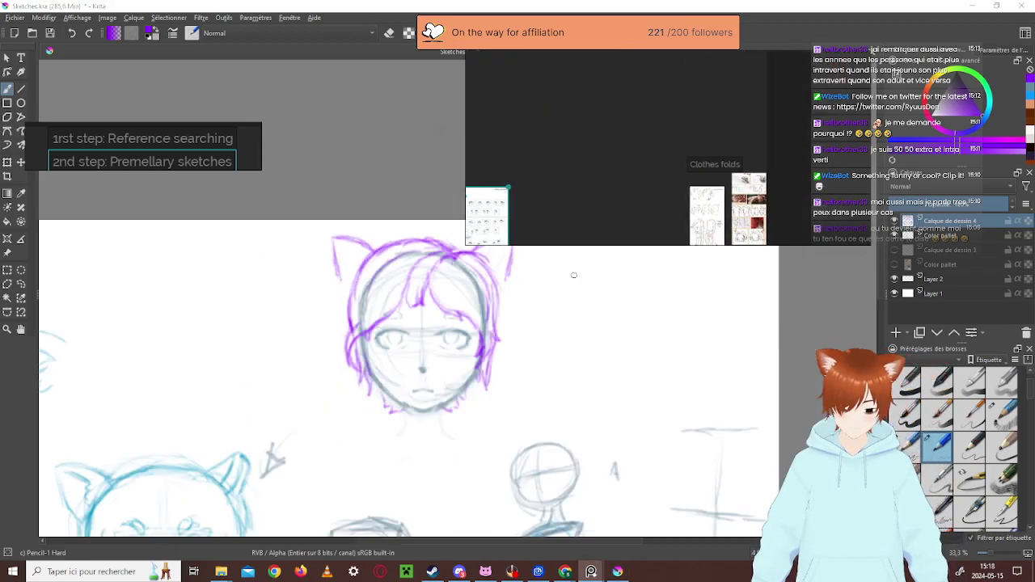
{"action": "scroll", "coordinate": [561, 130], "scroll_direction": "up", "scroll_amount": 2}
{"action": "scroll", "coordinate": [635, 129], "scroll_direction": "down", "scroll_amount": 2}
{"action": "scroll", "coordinate": [647, 122], "scroll_direction": "up", "scroll_amount": 5}
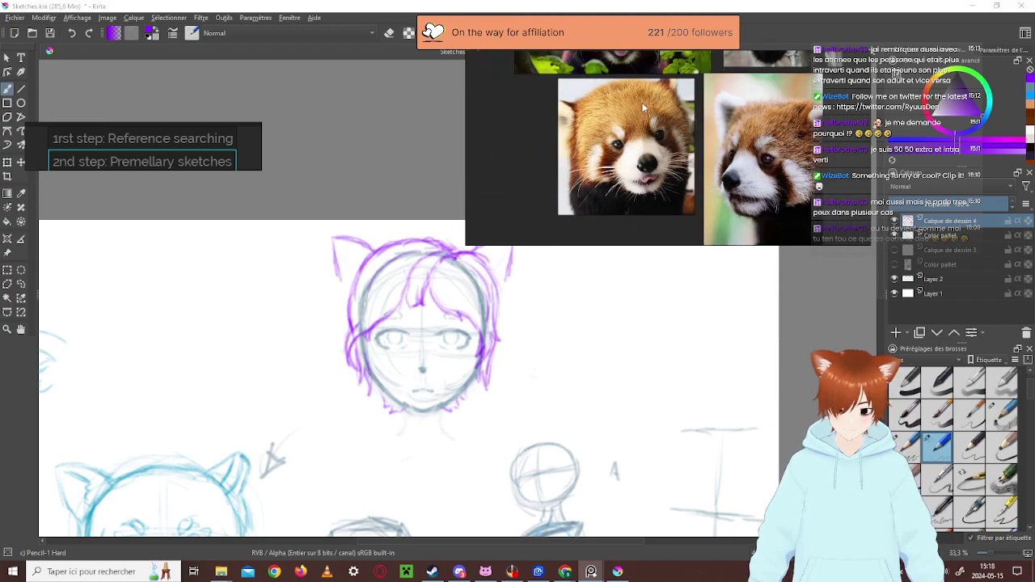
{"action": "scroll", "coordinate": [595, 251], "scroll_direction": "up", "scroll_amount": 5}
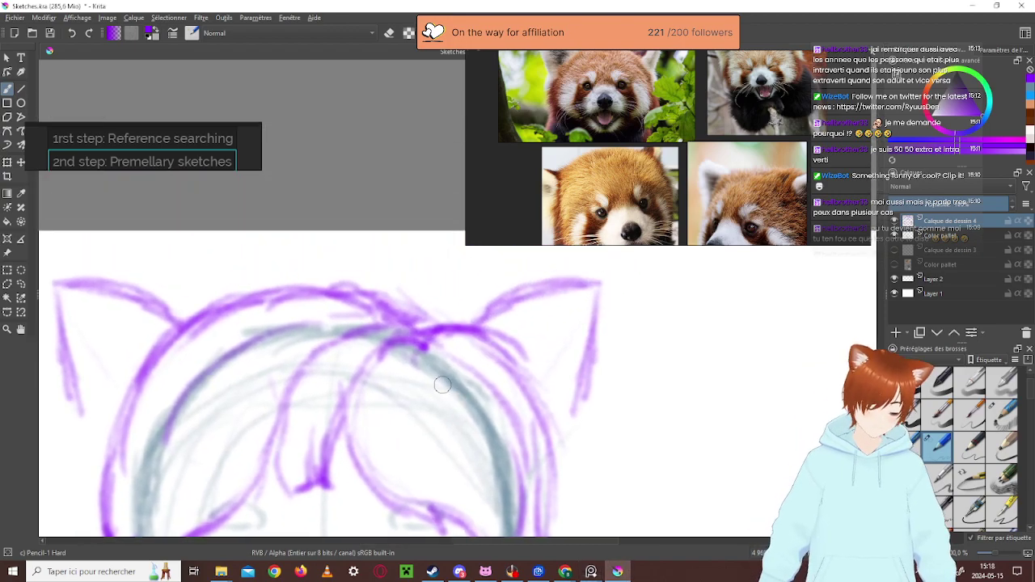
Sketch a small pointed tuft of hair curling upward from the parting on top of the head, replacing a first attempt
{"action": "mouse_move", "coordinate": [399, 321]}
{"action": "left_mouse_down"}
{"action": "mouse_move", "coordinate": [410, 280]}
{"action": "mouse_move", "coordinate": [396, 265]}
{"action": "mouse_move", "coordinate": [409, 289]}
{"action": "mouse_move", "coordinate": [374, 242]}
{"action": "left_mouse_up"}
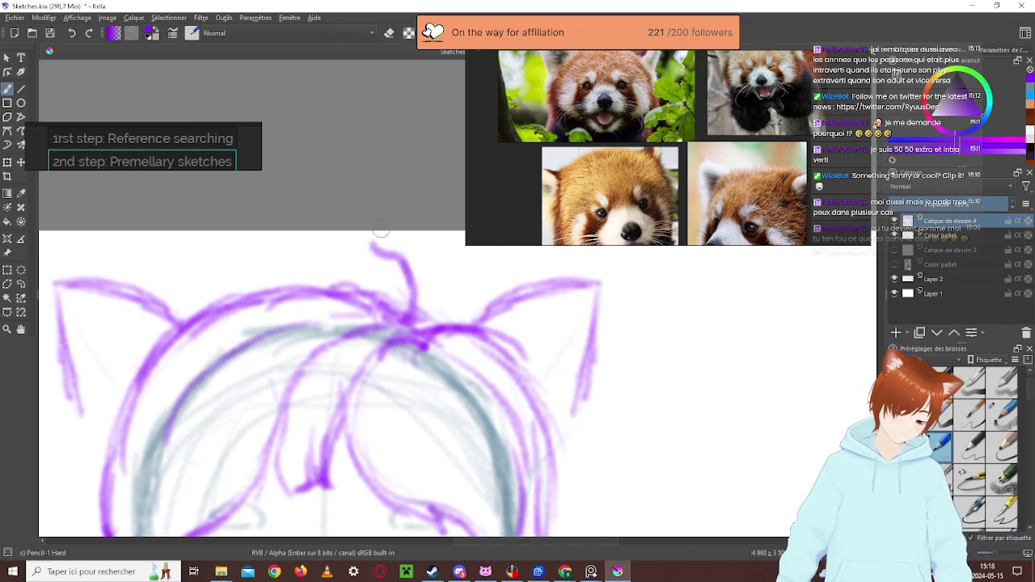
{"action": "key", "text": "ctrl+z"}
{"action": "key", "text": "ctrl+z"}
{"action": "mouse_move", "coordinate": [393, 311]}
{"action": "left_mouse_down"}
{"action": "mouse_move", "coordinate": [400, 258]}
{"action": "mouse_move", "coordinate": [417, 255]}
{"action": "mouse_move", "coordinate": [402, 260]}
{"action": "mouse_move", "coordinate": [411, 244]}
{"action": "mouse_move", "coordinate": [421, 321]}
{"action": "left_mouse_up"}
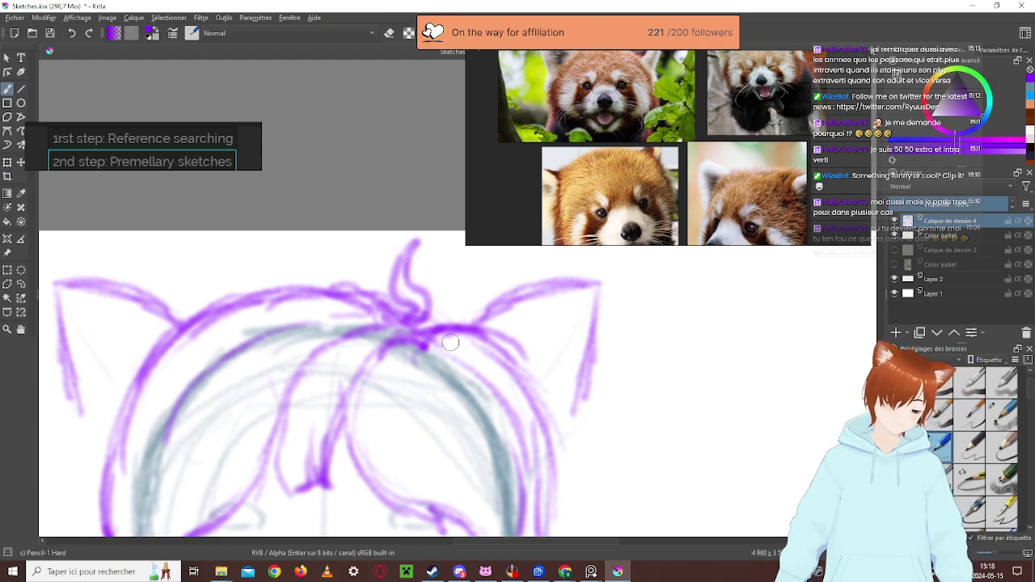
Sketch jagged hair tufts beneath both animal ears and add fluffy inner fur inside each ear
{"action": "scroll", "coordinate": [421, 321], "scroll_direction": "down", "scroll_amount": 5}
{"action": "scroll", "coordinate": [540, 530], "scroll_direction": "up", "scroll_amount": 4}
{"action": "scroll", "coordinate": [489, 504], "scroll_direction": "up", "scroll_amount": 2}
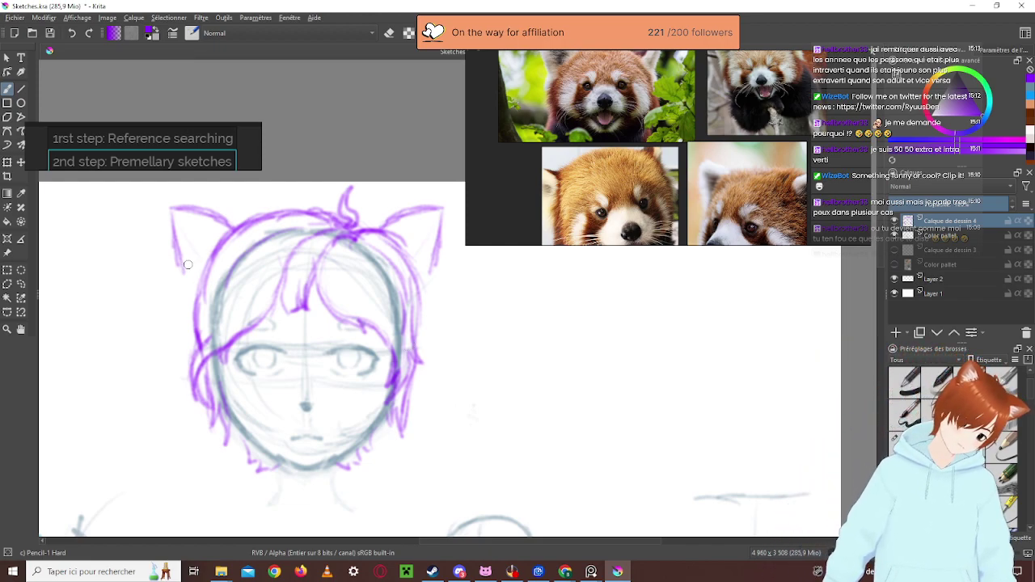
{"action": "mouse_move", "coordinate": [196, 258]}
{"action": "left_mouse_down"}
{"action": "mouse_move", "coordinate": [183, 307]}
{"action": "mouse_move", "coordinate": [197, 316]}
{"action": "left_mouse_up"}
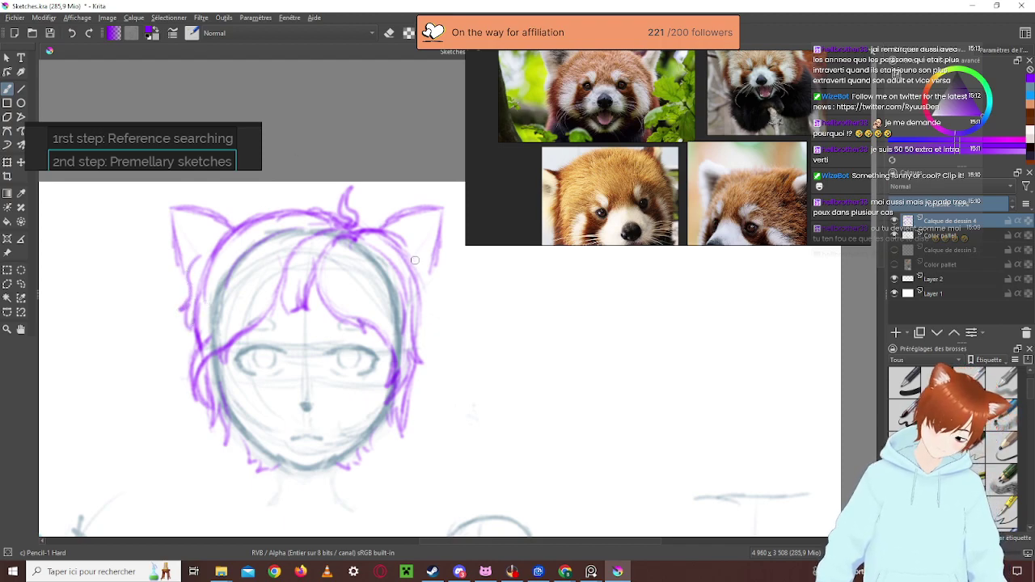
{"action": "mouse_move", "coordinate": [409, 243]}
{"action": "left_mouse_down"}
{"action": "mouse_move", "coordinate": [437, 295]}
{"action": "mouse_move", "coordinate": [437, 314]}
{"action": "mouse_move", "coordinate": [422, 307]}
{"action": "mouse_move", "coordinate": [424, 323]}
{"action": "left_mouse_up"}
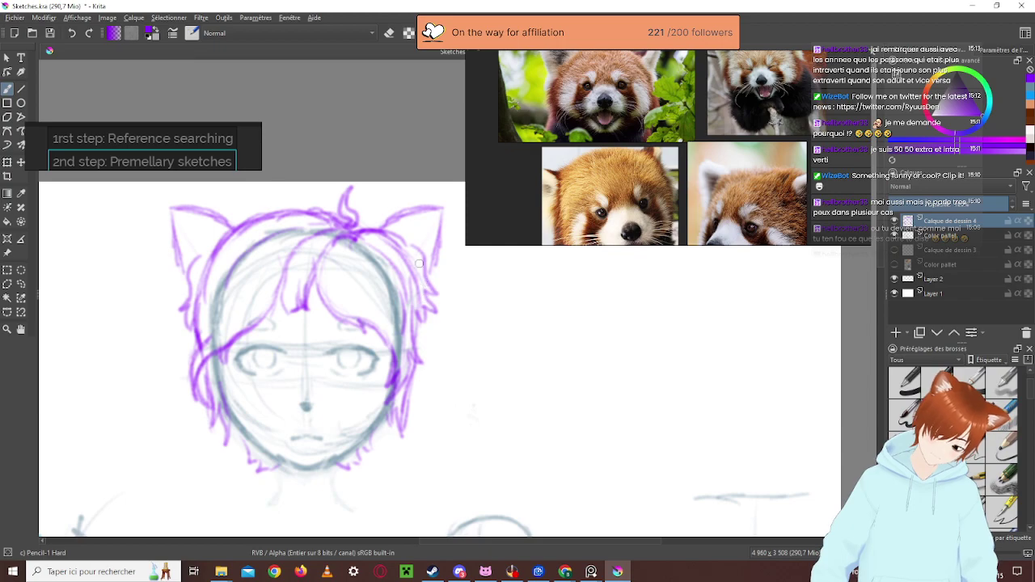
{"action": "left_click_drag", "start_coordinate": [411, 271], "coordinate": [421, 330]}
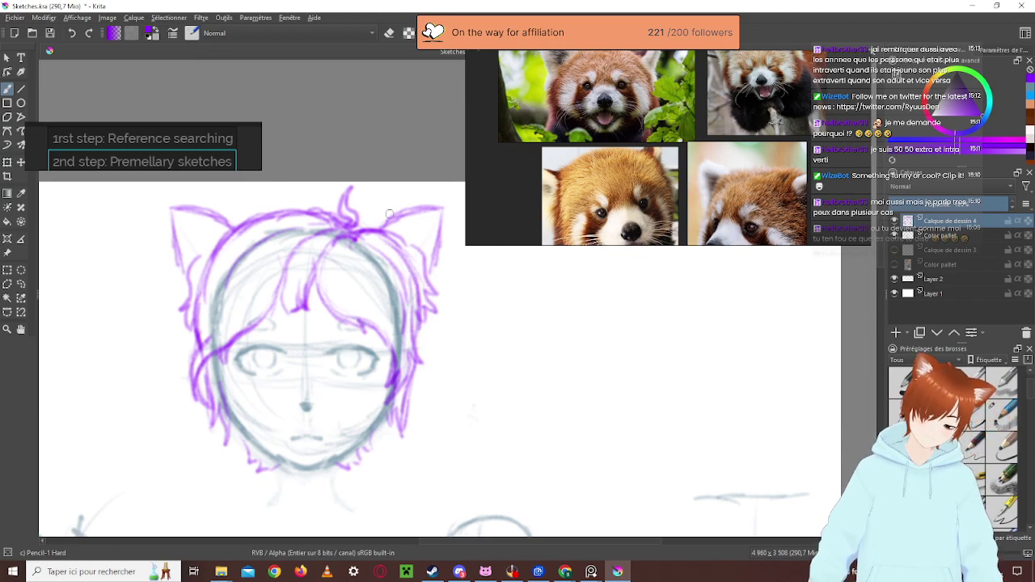
{"action": "mouse_move", "coordinate": [391, 233]}
{"action": "left_mouse_down"}
{"action": "mouse_move", "coordinate": [409, 227]}
{"action": "mouse_move", "coordinate": [422, 241]}
{"action": "mouse_move", "coordinate": [418, 229]}
{"action": "left_mouse_up"}
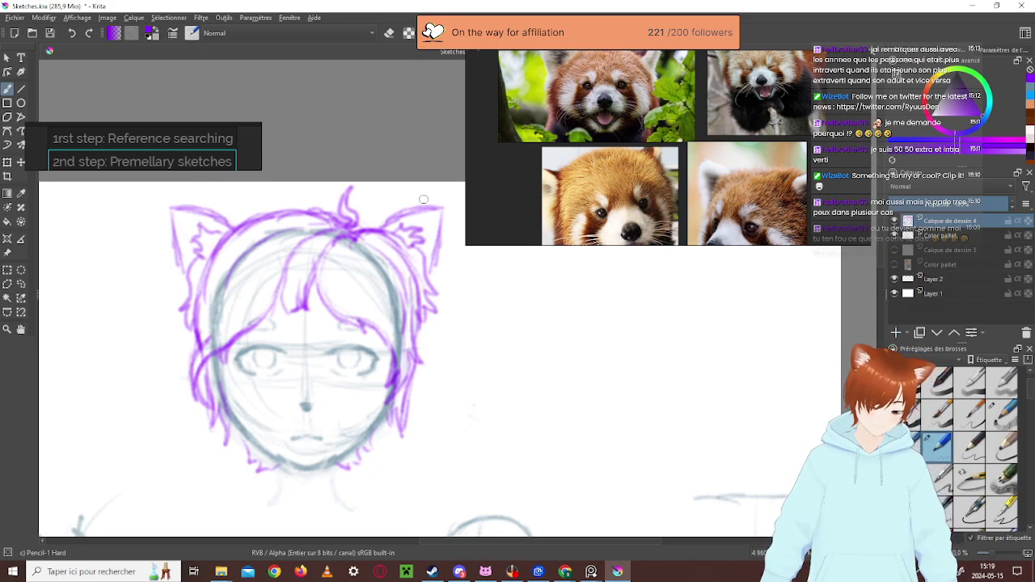
Fill the central forehead strand and left fringe section with hair strokes following the sweep toward the temple
{"action": "mouse_move", "coordinate": [288, 310]}
{"action": "left_mouse_down"}
{"action": "mouse_move", "coordinate": [287, 267]}
{"action": "mouse_move", "coordinate": [293, 302]}
{"action": "left_mouse_up"}
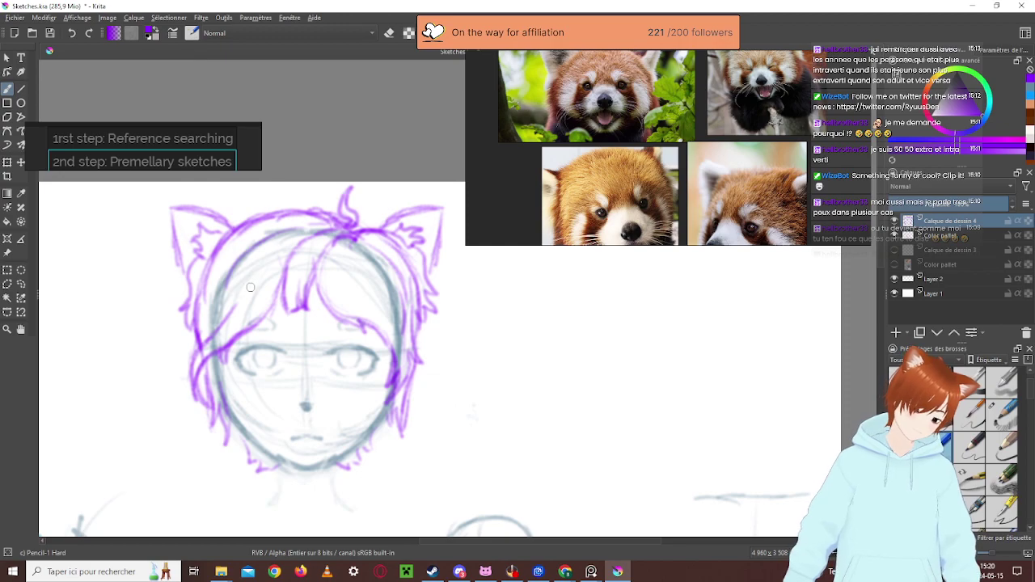
{"action": "left_click_drag", "start_coordinate": [239, 304], "coordinate": [267, 248]}
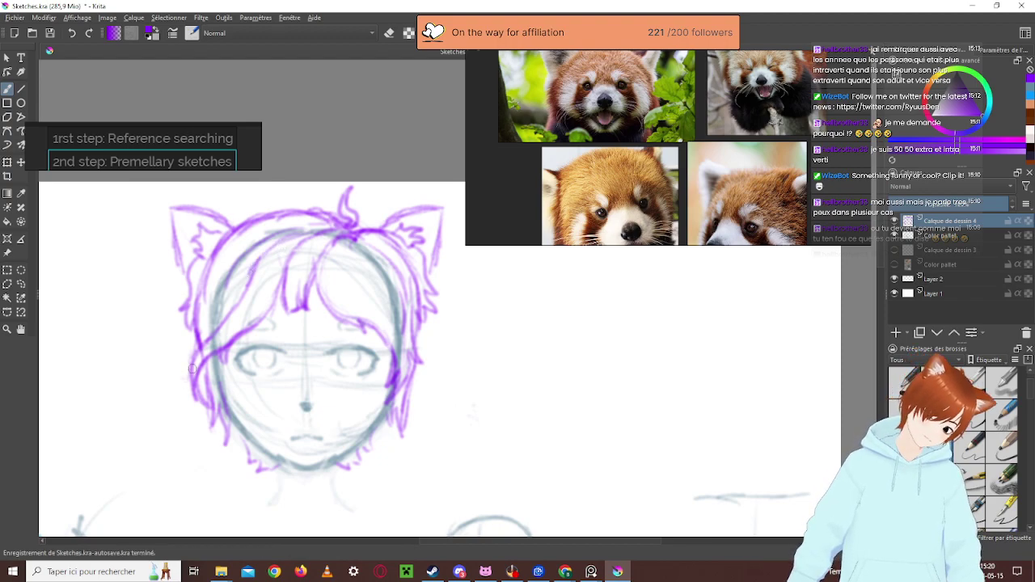
{"action": "mouse_move", "coordinate": [200, 354]}
{"action": "left_mouse_down"}
{"action": "mouse_move", "coordinate": [215, 347]}
{"action": "mouse_move", "coordinate": [264, 261]}
{"action": "mouse_move", "coordinate": [266, 302]}
{"action": "mouse_move", "coordinate": [273, 244]}
{"action": "mouse_move", "coordinate": [279, 273]}
{"action": "mouse_move", "coordinate": [298, 251]}
{"action": "left_mouse_up"}
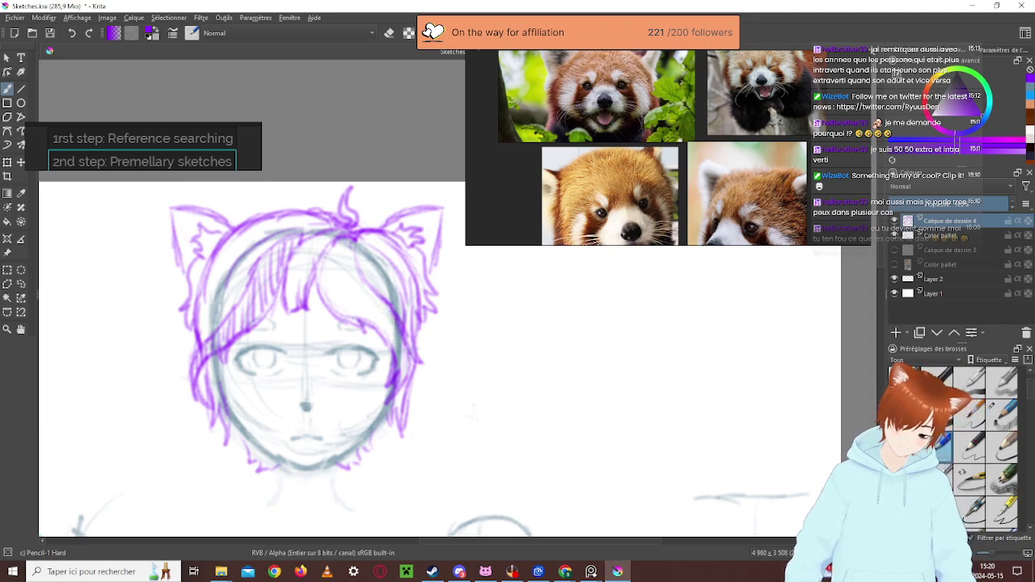
Draw strand lines through the right fringe section, from the parting down to the temple and side hair
{"action": "mouse_move", "coordinate": [403, 322]}
{"action": "left_mouse_down"}
{"action": "mouse_move", "coordinate": [410, 376]}
{"action": "mouse_move", "coordinate": [396, 316]}
{"action": "left_mouse_up"}
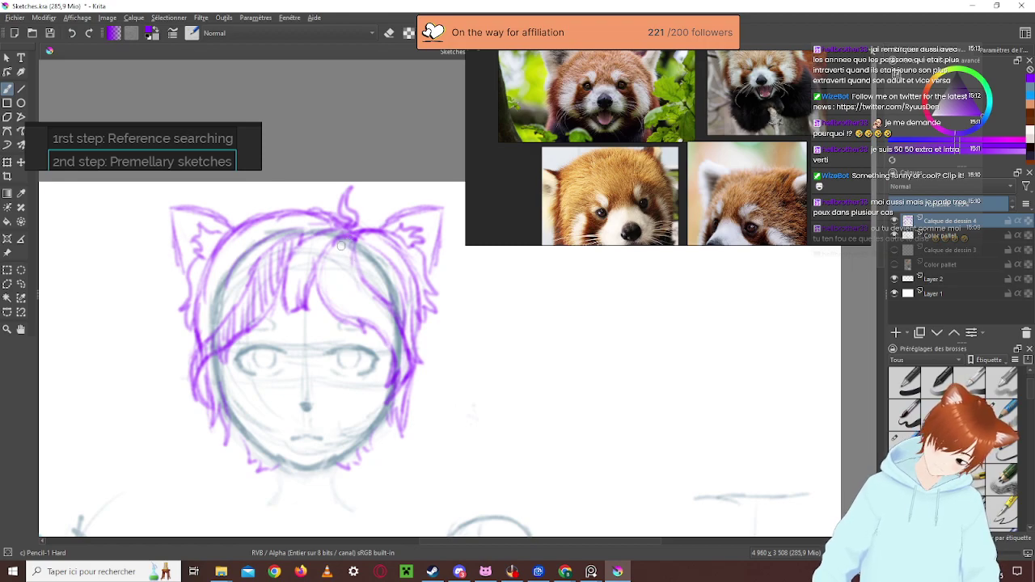
{"action": "mouse_move", "coordinate": [333, 246]}
{"action": "left_mouse_down"}
{"action": "mouse_move", "coordinate": [356, 312]}
{"action": "mouse_move", "coordinate": [327, 324]}
{"action": "left_mouse_up"}
{"action": "mouse_move", "coordinate": [345, 270]}
{"action": "left_mouse_down"}
{"action": "mouse_move", "coordinate": [329, 323]}
{"action": "mouse_move", "coordinate": [317, 321]}
{"action": "left_mouse_up"}
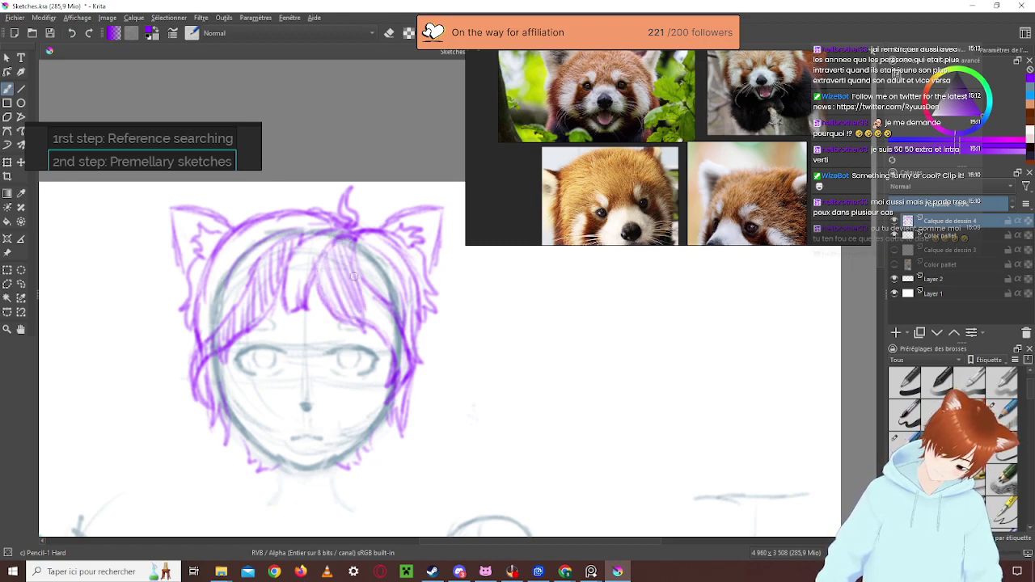
{"action": "left_click_drag", "start_coordinate": [363, 288], "coordinate": [388, 351]}
{"action": "left_click_drag", "start_coordinate": [380, 302], "coordinate": [408, 374]}
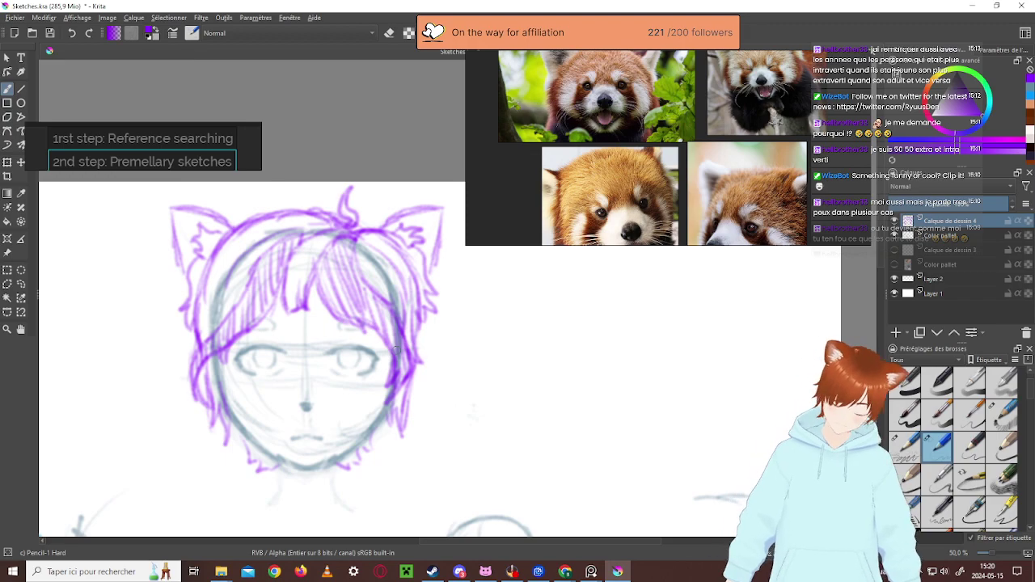
Review the head sketch at several zoom levels, checking the hair and ears against the whole page
{"action": "scroll", "coordinate": [536, 433], "scroll_direction": "down", "scroll_amount": 2}
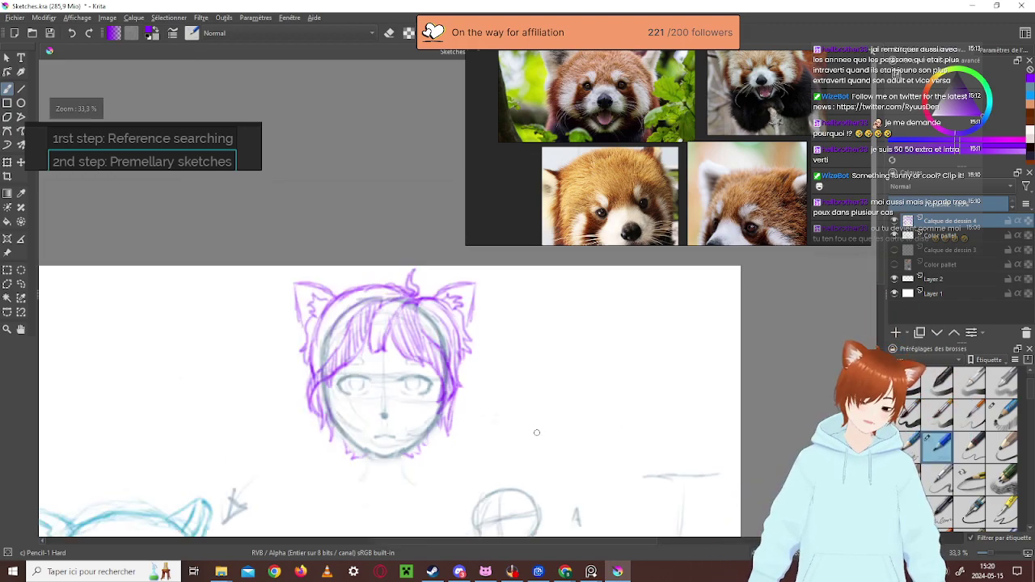
{"action": "scroll", "coordinate": [536, 432], "scroll_direction": "up", "scroll_amount": 2}
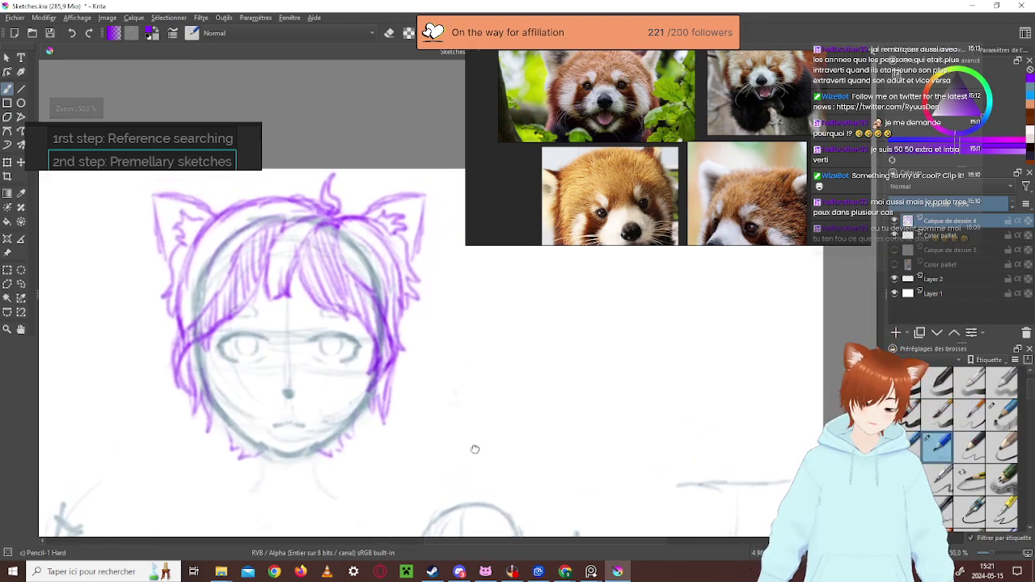
{"action": "left_click_drag", "start_coordinate": [475, 445], "coordinate": [473, 462]}
{"action": "scroll", "coordinate": [357, 378], "scroll_direction": "down", "scroll_amount": 4}
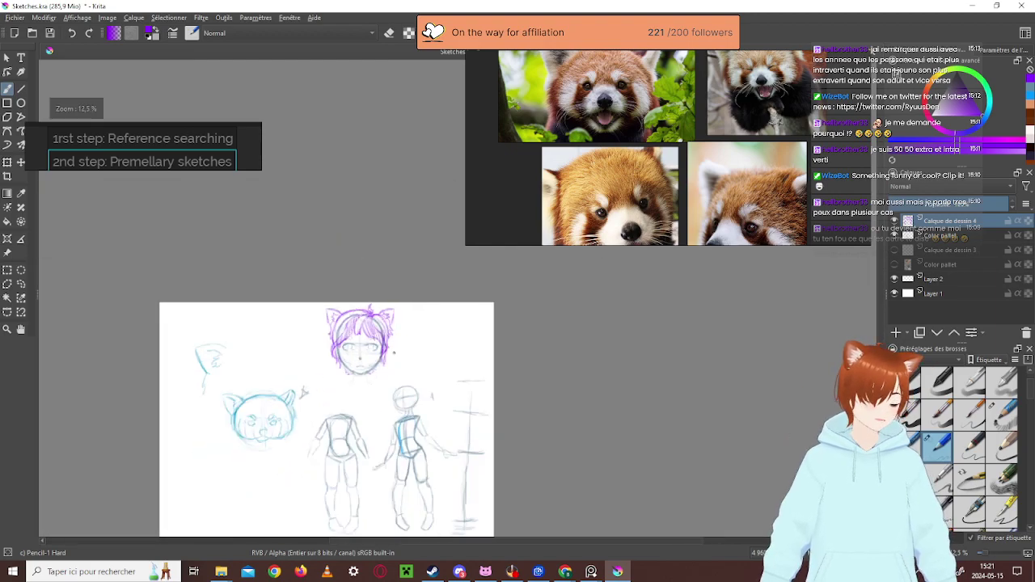
{"action": "scroll", "coordinate": [373, 355], "scroll_direction": "down", "scroll_amount": 1}
{"action": "scroll", "coordinate": [388, 328], "scroll_direction": "up", "scroll_amount": 2}
{"action": "left_click_drag", "start_coordinate": [387, 328], "coordinate": [376, 296]}
{"action": "scroll", "coordinate": [316, 295], "scroll_direction": "up", "scroll_amount": 4}
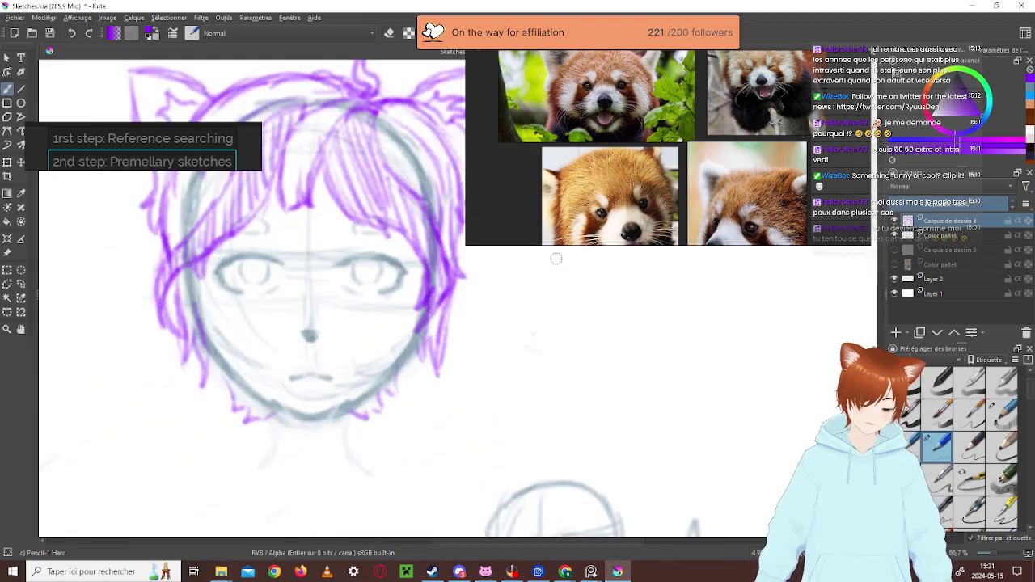
{"action": "scroll", "coordinate": [557, 257], "scroll_direction": "down", "scroll_amount": 2}
{"action": "scroll", "coordinate": [619, 343], "scroll_direction": "down", "scroll_amount": 2}
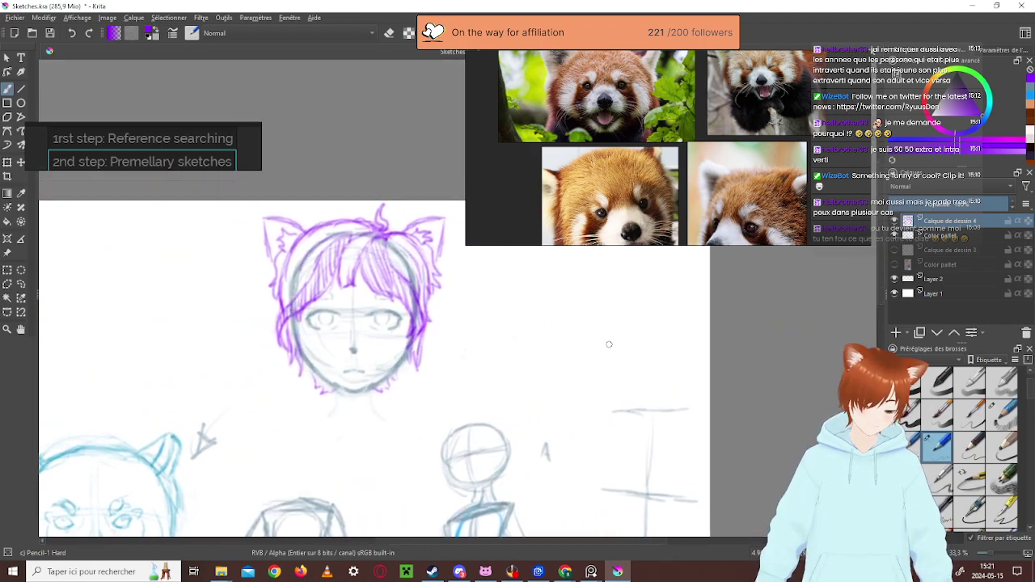
{"action": "scroll", "coordinate": [495, 311], "scroll_direction": "up", "scroll_amount": 1}
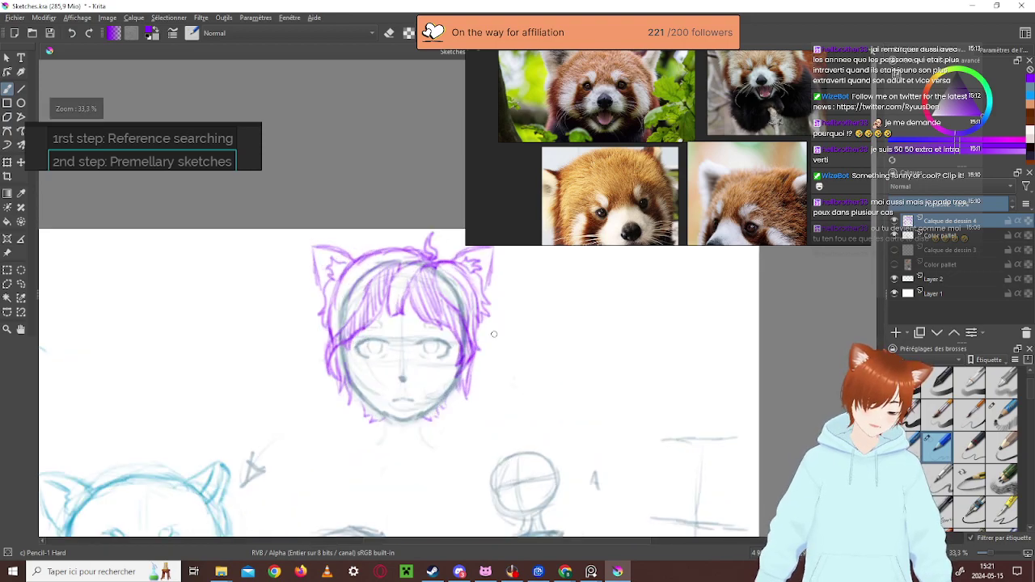
{"action": "scroll", "coordinate": [526, 323], "scroll_direction": "up", "scroll_amount": 2}
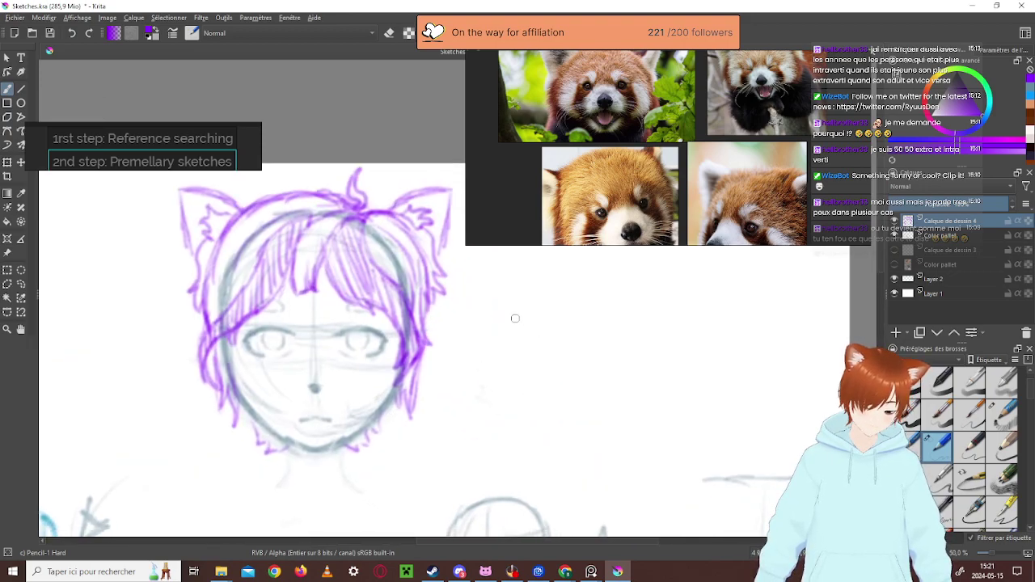
{"action": "scroll", "coordinate": [513, 318], "scroll_direction": "down", "scroll_amount": 1}
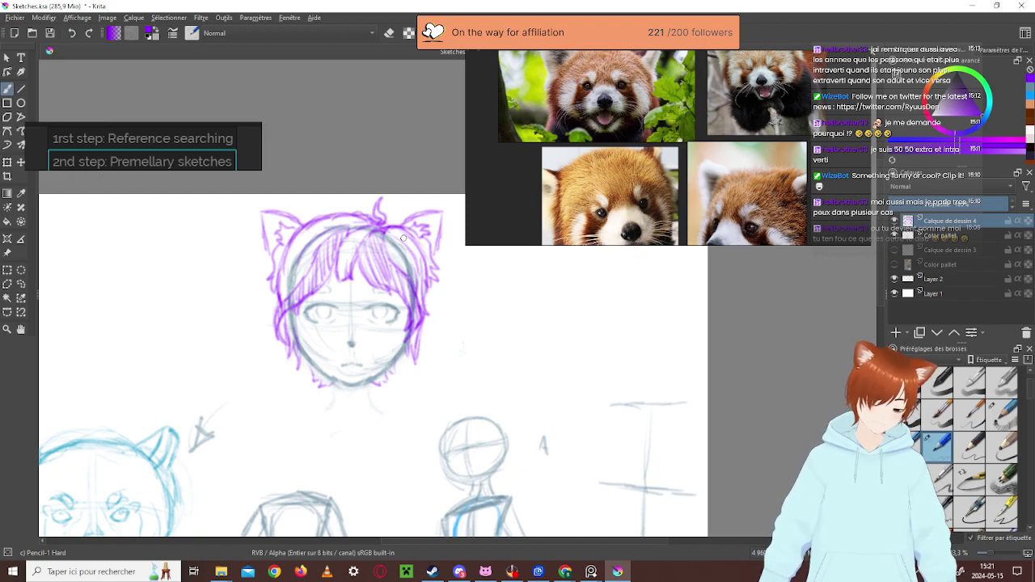
{"action": "scroll", "coordinate": [510, 279], "scroll_direction": "down", "scroll_amount": 1}
Examine the close-up red panda face photos in the reference board, comparing the front and turned heads
{"action": "scroll", "coordinate": [607, 158], "scroll_direction": "up", "scroll_amount": 2}
{"action": "scroll", "coordinate": [631, 162], "scroll_direction": "down", "scroll_amount": 4}
{"action": "scroll", "coordinate": [654, 166], "scroll_direction": "up", "scroll_amount": 5}
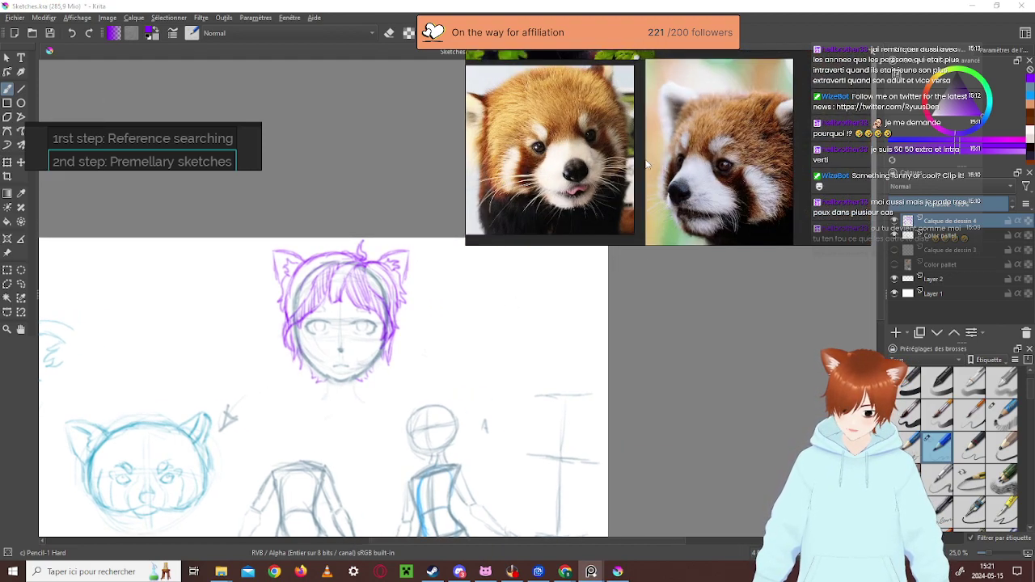
{"action": "scroll", "coordinate": [562, 133], "scroll_direction": "down", "scroll_amount": 3}
{"action": "scroll", "coordinate": [566, 128], "scroll_direction": "up", "scroll_amount": 1}
{"action": "scroll", "coordinate": [568, 127], "scroll_direction": "down", "scroll_amount": 3}
{"action": "scroll", "coordinate": [571, 133], "scroll_direction": "up", "scroll_amount": 4}
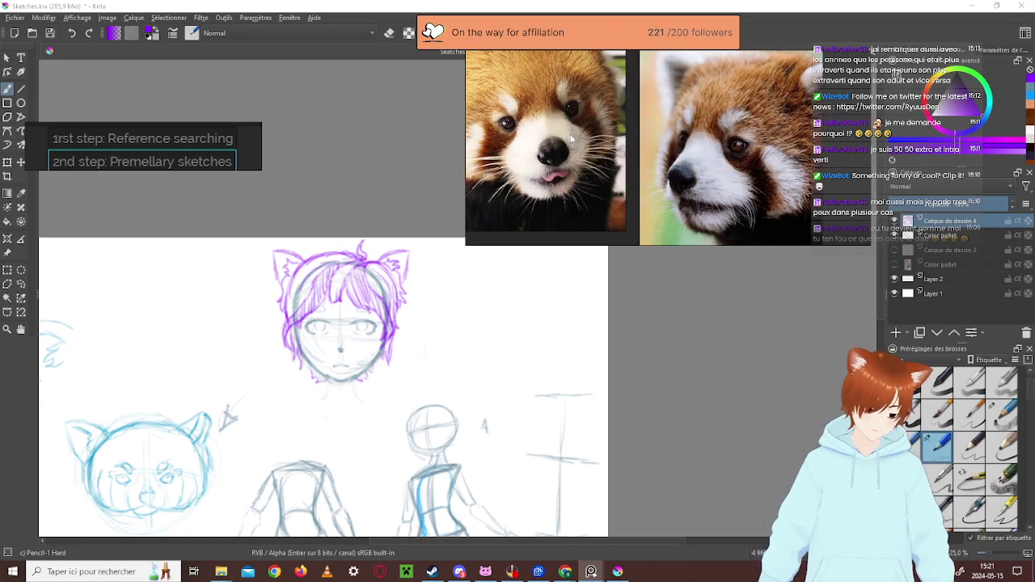
{"action": "scroll", "coordinate": [569, 139], "scroll_direction": "down", "scroll_amount": 2}
{"action": "scroll", "coordinate": [566, 140], "scroll_direction": "up", "scroll_amount": 2}
{"action": "scroll", "coordinate": [570, 141], "scroll_direction": "down", "scroll_amount": 5}
{"action": "scroll", "coordinate": [581, 144], "scroll_direction": "down", "scroll_amount": 1}
Examine the face, ears and whiskers of the red panda resting on a branch and of the standing one
{"action": "scroll", "coordinate": [568, 140], "scroll_direction": "up", "scroll_amount": 6}
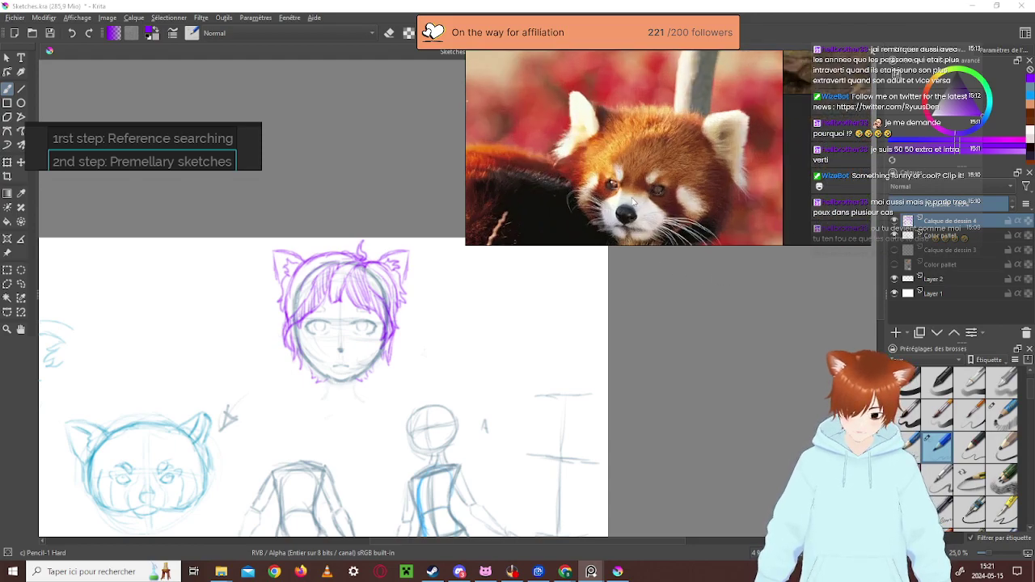
{"action": "scroll", "coordinate": [633, 200], "scroll_direction": "down", "scroll_amount": 1}
{"action": "left_click_drag", "start_coordinate": [632, 200], "coordinate": [610, 168]}
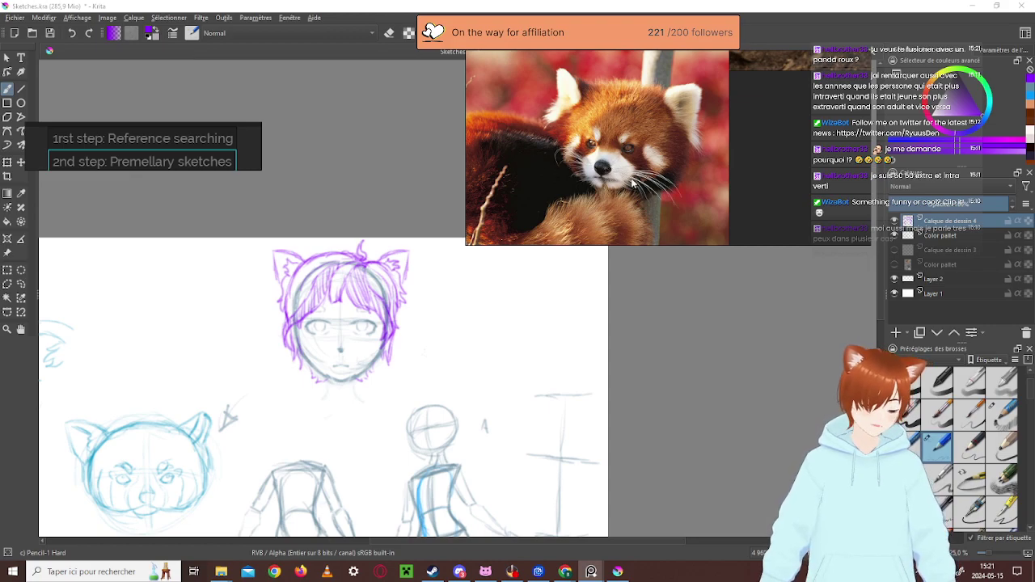
{"action": "scroll", "coordinate": [615, 174], "scroll_direction": "down", "scroll_amount": 2}
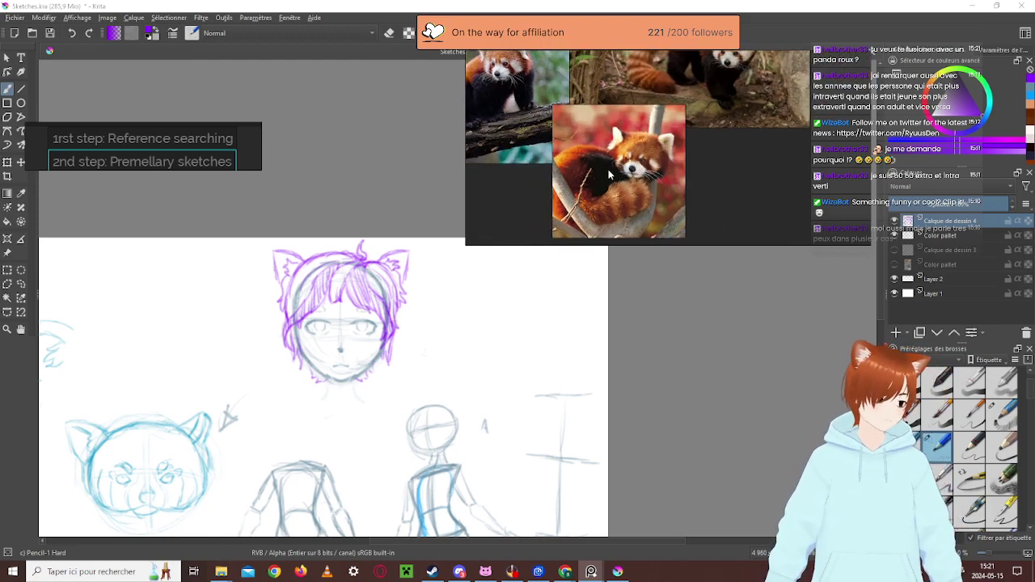
{"action": "scroll", "coordinate": [618, 168], "scroll_direction": "up", "scroll_amount": 2}
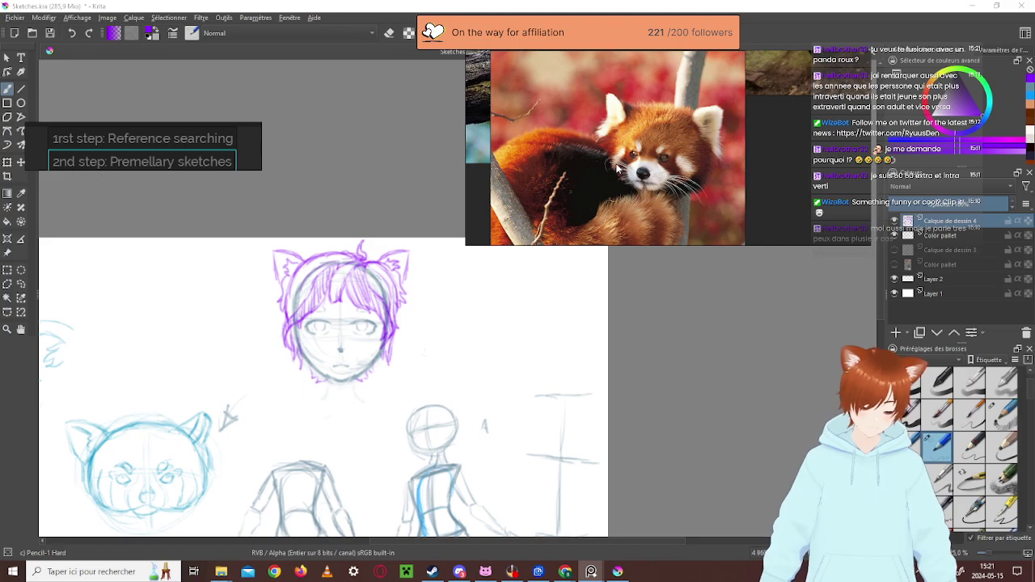
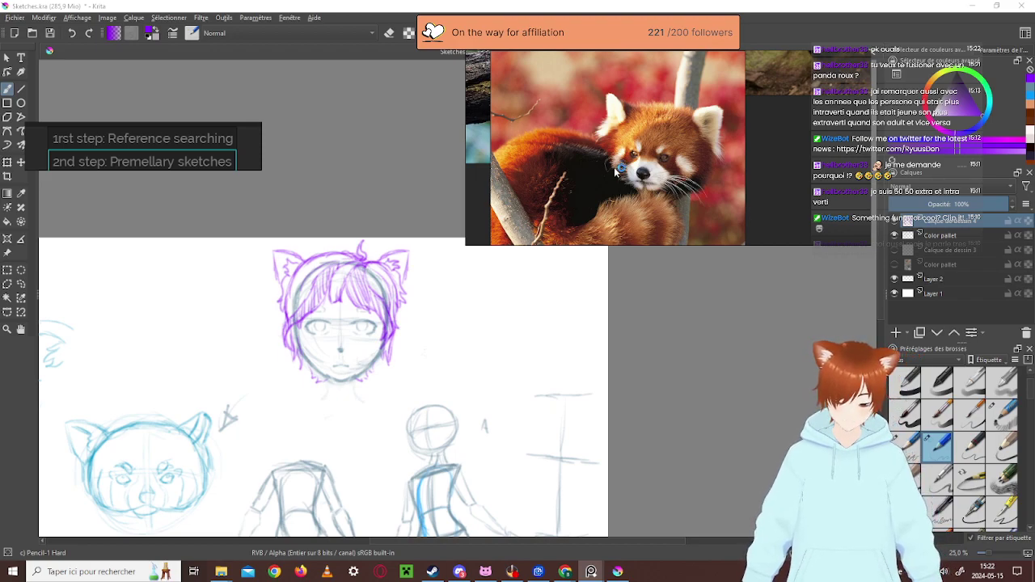
{"action": "scroll", "coordinate": [619, 167], "scroll_direction": "up", "scroll_amount": 2}
{"action": "scroll", "coordinate": [681, 201], "scroll_direction": "down", "scroll_amount": 4}
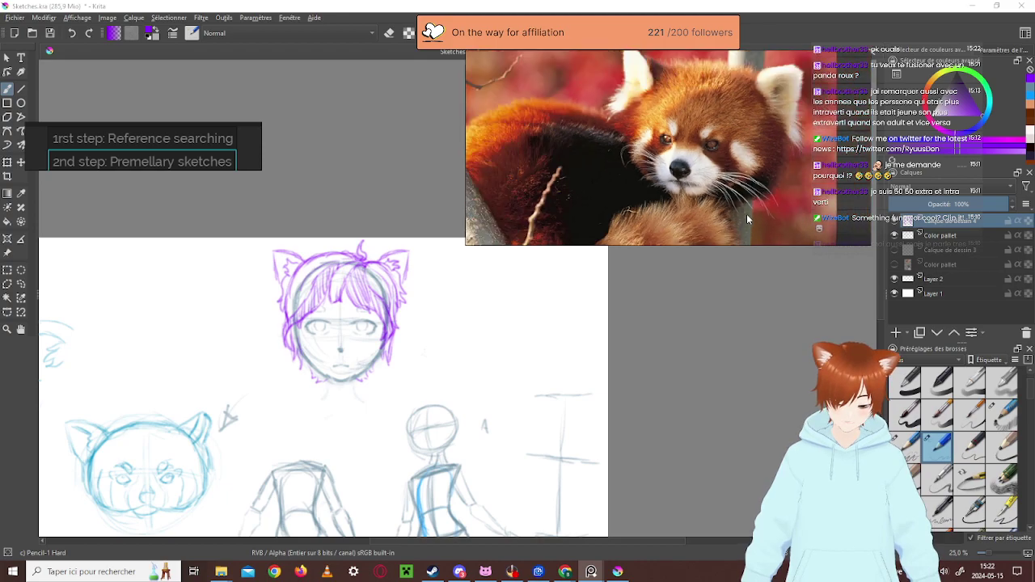
{"action": "scroll", "coordinate": [594, 162], "scroll_direction": "down", "scroll_amount": 2}
{"action": "scroll", "coordinate": [677, 152], "scroll_direction": "up", "scroll_amount": 4}
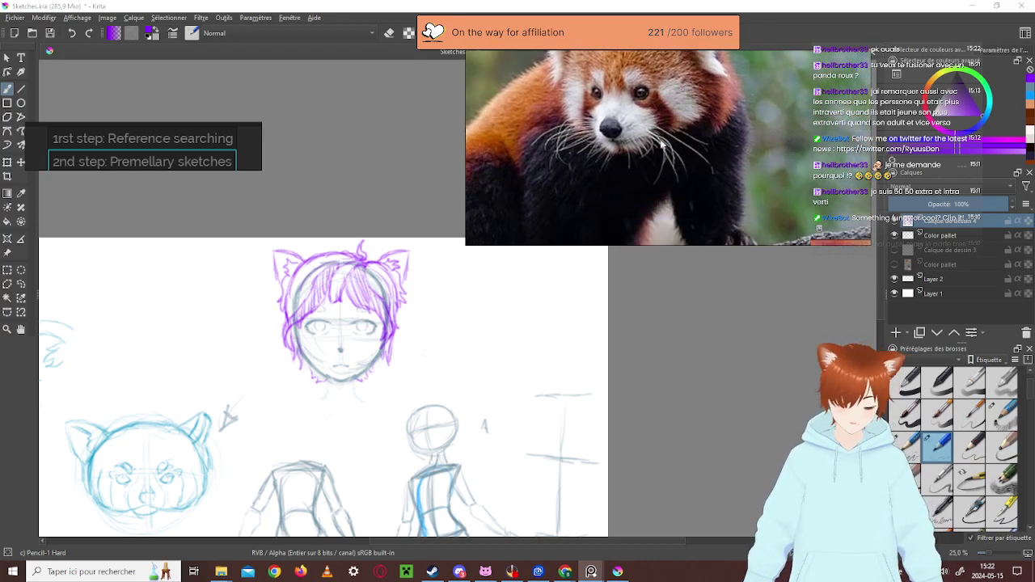
{"action": "scroll", "coordinate": [676, 96], "scroll_direction": "down", "scroll_amount": 2}
{"action": "scroll", "coordinate": [728, 173], "scroll_direction": "up", "scroll_amount": 2}
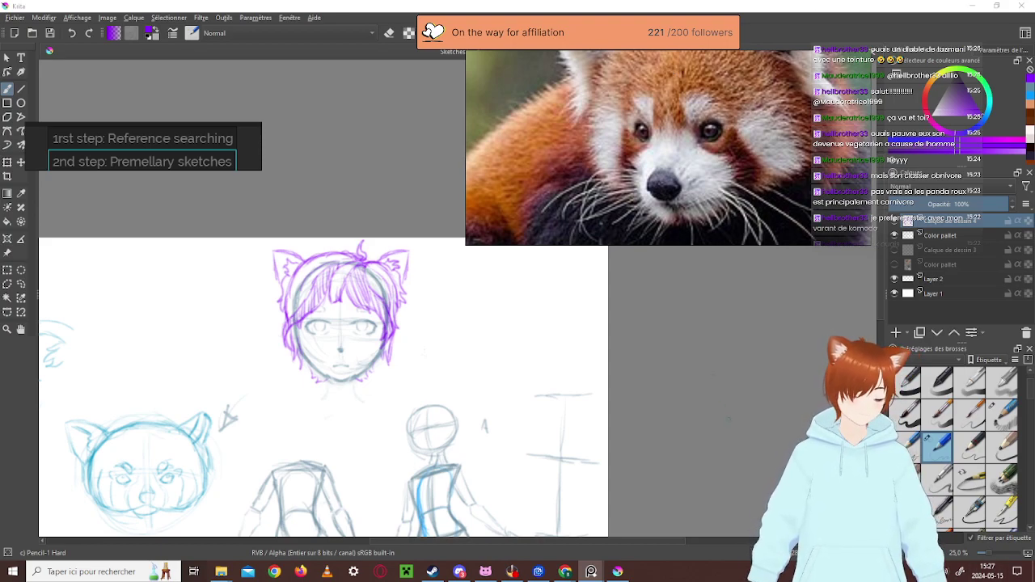
Look over the brush presets and the full sketch page, inspecting the body figures beneath the head
{"action": "scroll", "coordinate": [955, 445], "scroll_direction": "down", "scroll_amount": 3}
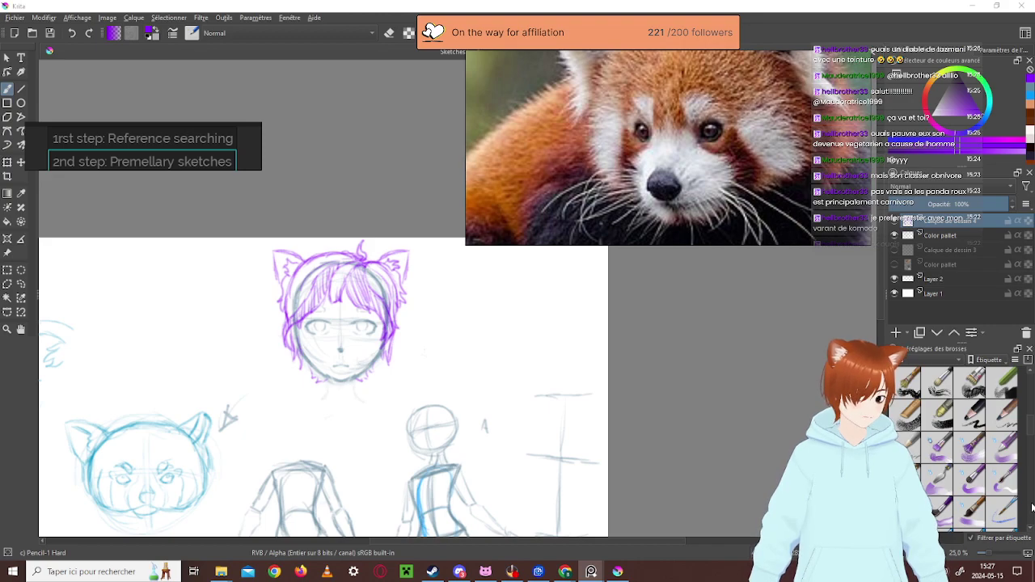
{"action": "mouse_move", "coordinate": [726, 461]}
{"action": "left_mouse_down"}
{"action": "mouse_move", "coordinate": [701, 247]}
{"action": "mouse_move", "coordinate": [734, 338]}
{"action": "mouse_move", "coordinate": [590, 347]}
{"action": "left_mouse_up"}
{"action": "scroll", "coordinate": [712, 339], "scroll_direction": "down", "scroll_amount": 1}
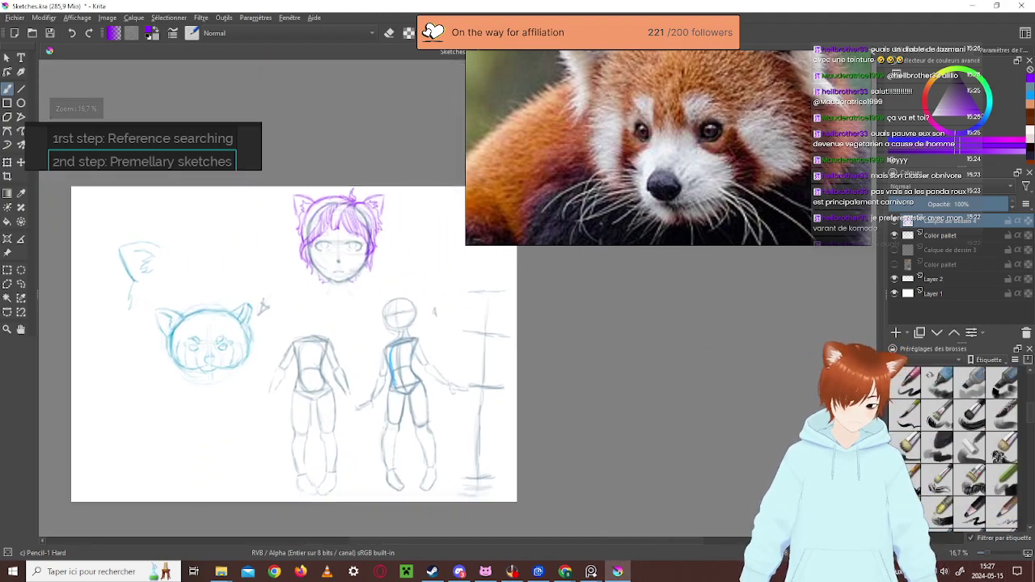
{"action": "scroll", "coordinate": [525, 388], "scroll_direction": "up", "scroll_amount": 3}
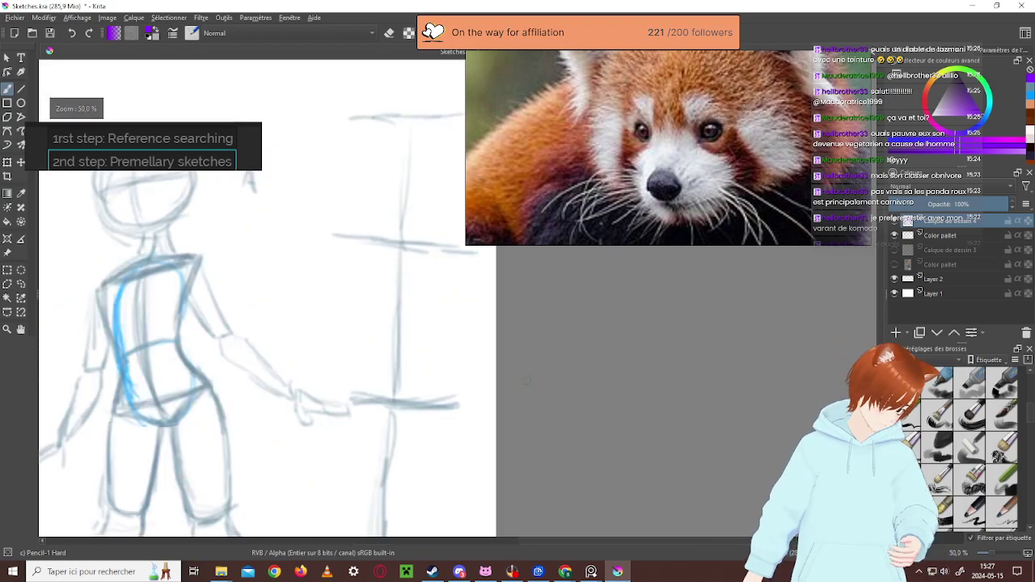
{"action": "scroll", "coordinate": [525, 389], "scroll_direction": "down", "scroll_amount": 2}
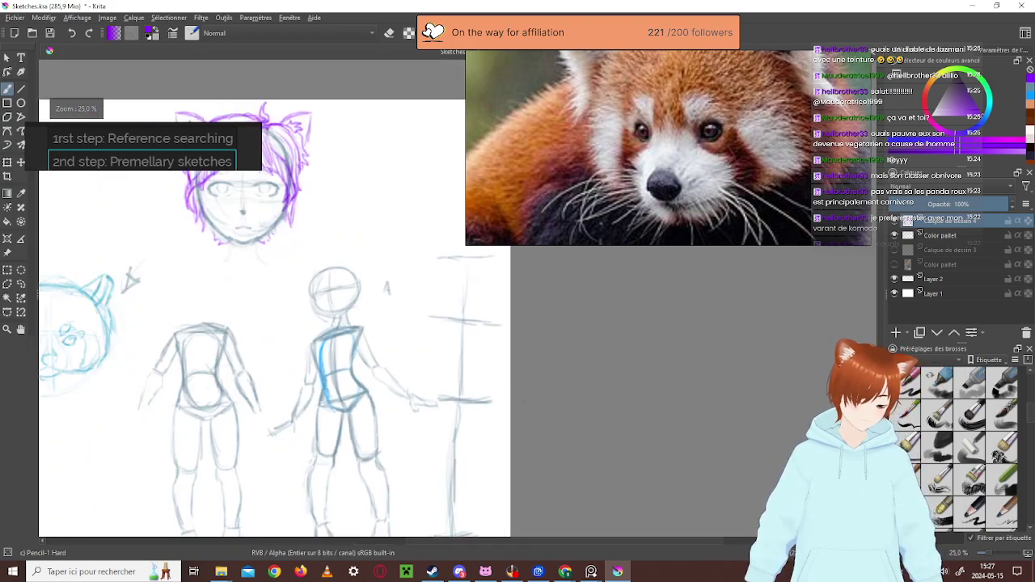
{"action": "scroll", "coordinate": [486, 441], "scroll_direction": "up", "scroll_amount": 1}
{"action": "scroll", "coordinate": [573, 423], "scroll_direction": "down", "scroll_amount": 1}
{"action": "left_click_drag", "start_coordinate": [497, 393], "coordinate": [504, 431]}
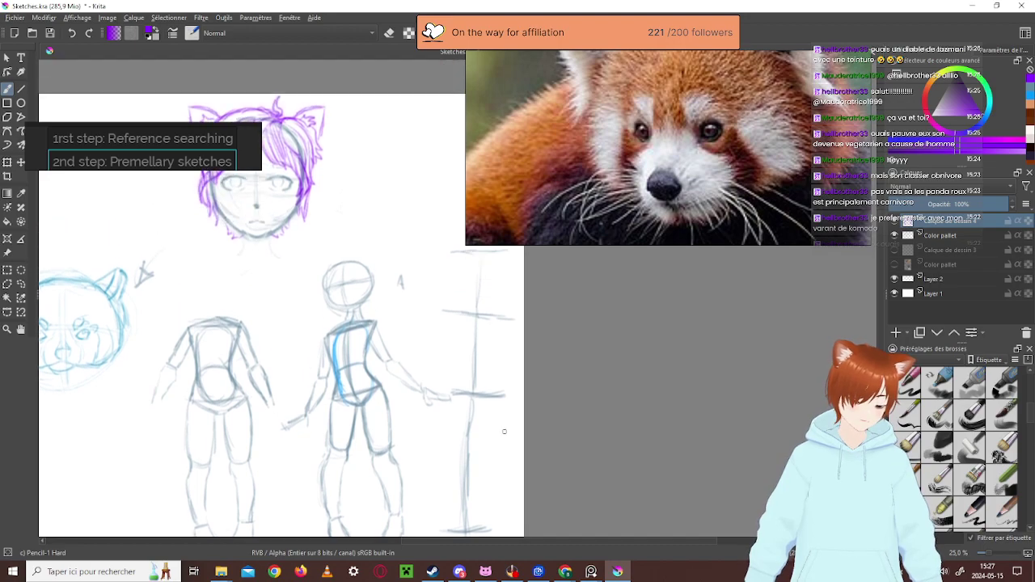